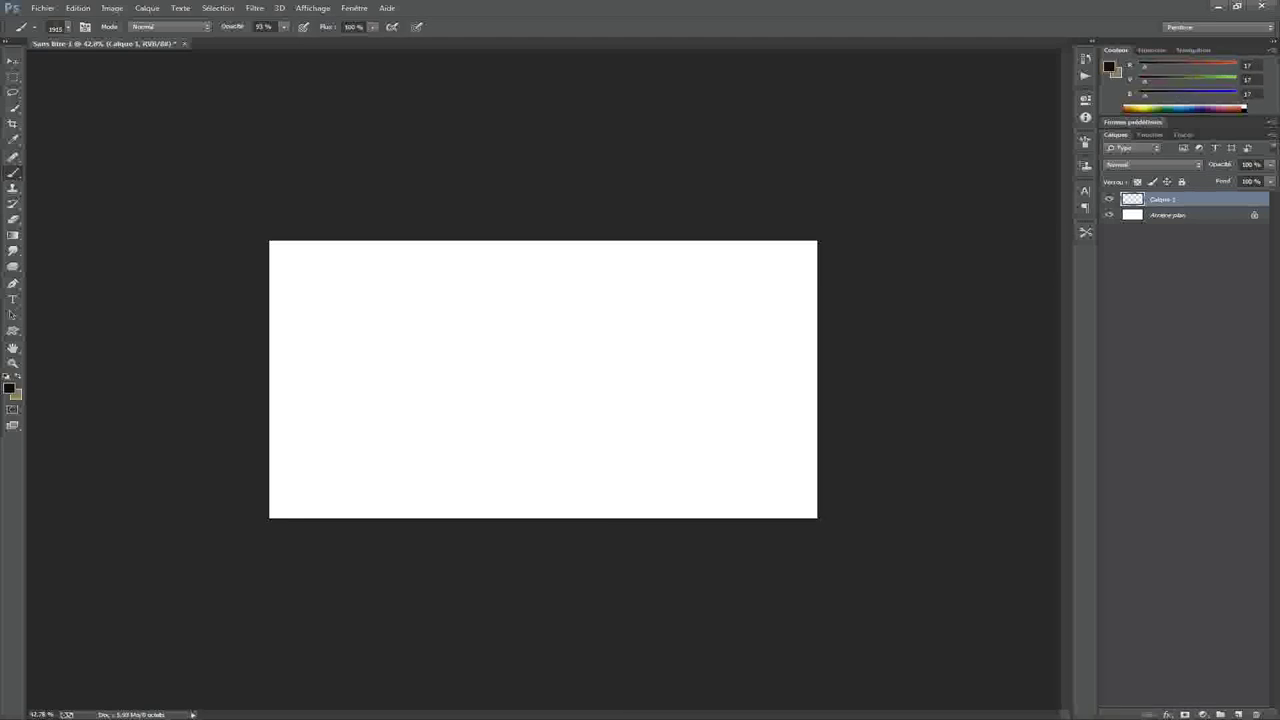
# Stamp the radial perspective-line brush on Calque 1 in the canvas's lower left and stretch it horizontally beyond both canvas edges
pyautogui.click(361, 428)
pyautogui.hotkey('ctrl', 't')
pyautogui.moveTo(633, 379); pyautogui.dragTo(913, 379)
pyautogui.moveTo(270, 379); pyautogui.dragTo(175, 380)
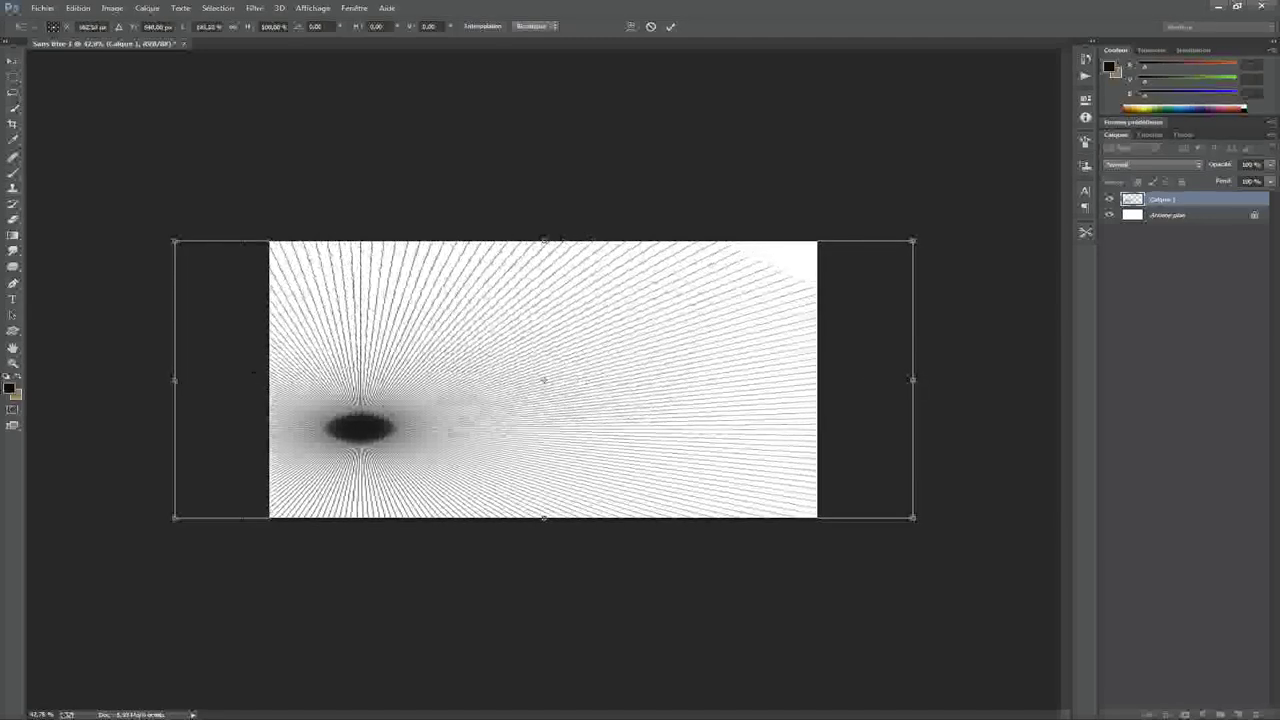
pyautogui.moveTo(913, 379); pyautogui.dragTo(1060, 379)
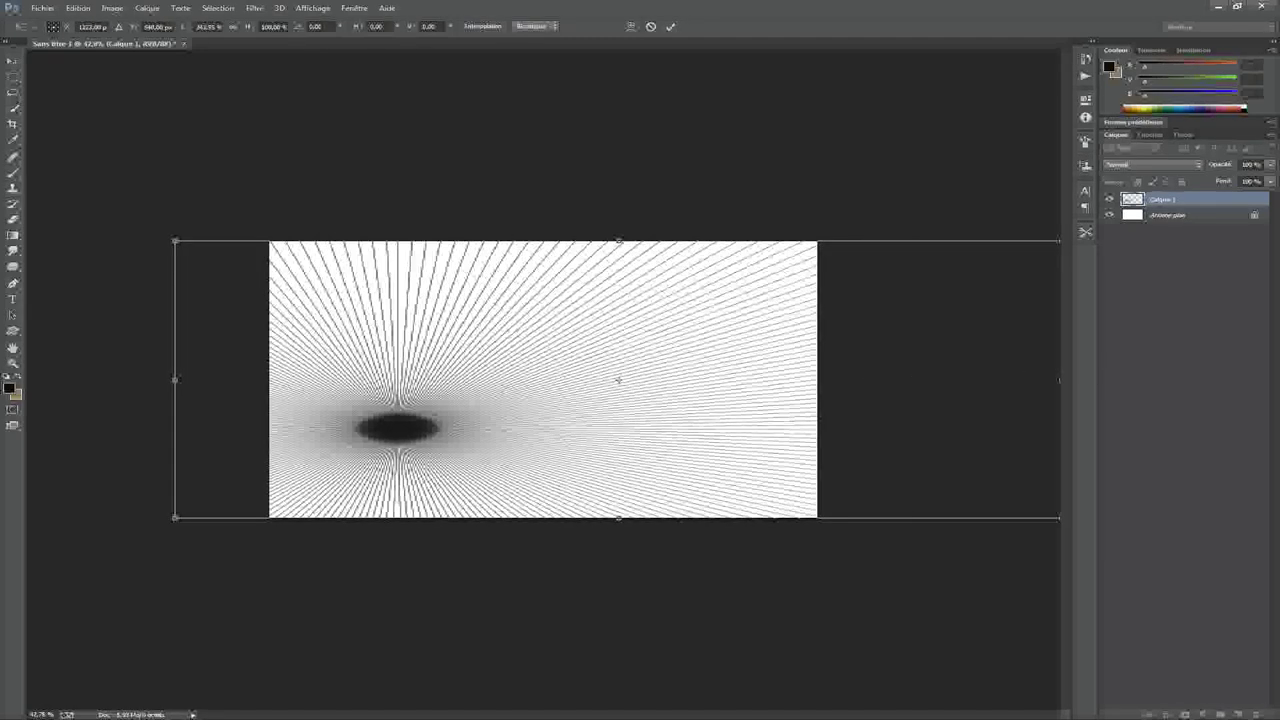
pyautogui.press('Return')
pyautogui.press('b')
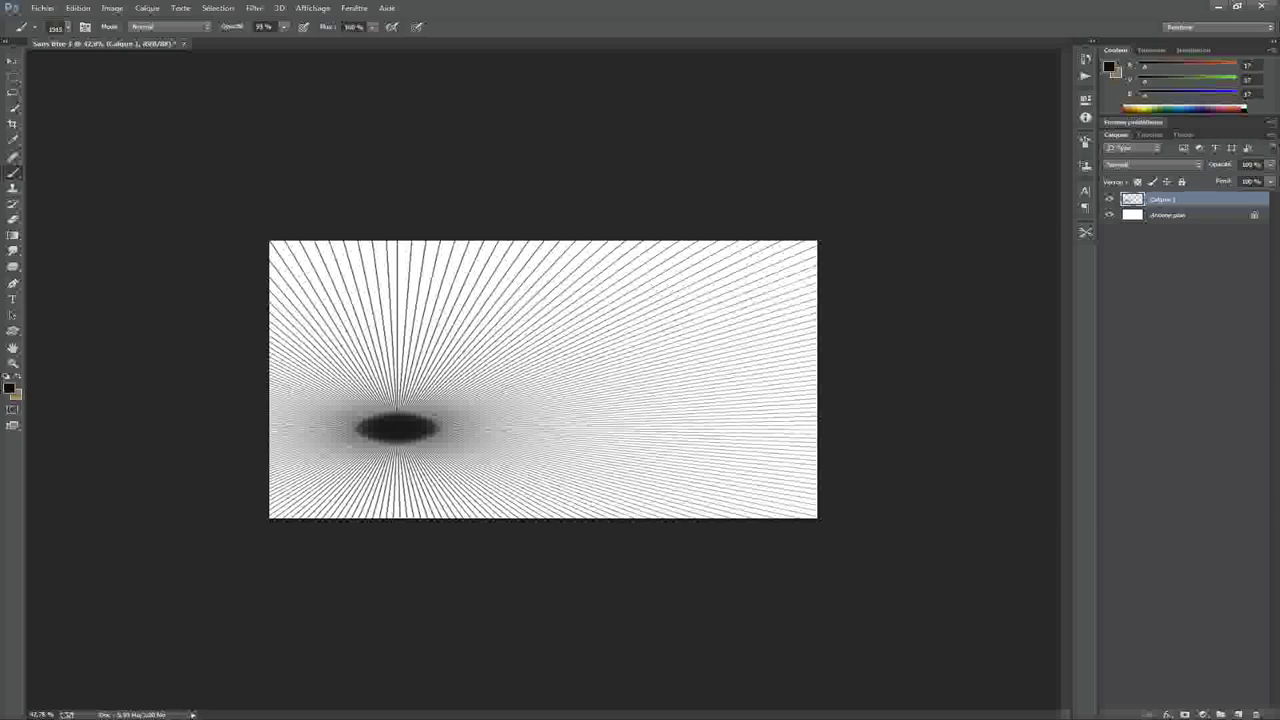
# Select the right half of the perspective lines with a rectangular marquee and copy it to a new layer
pyautogui.press('m')
pyautogui.moveTo(519, 238); pyautogui.dragTo(848, 520)
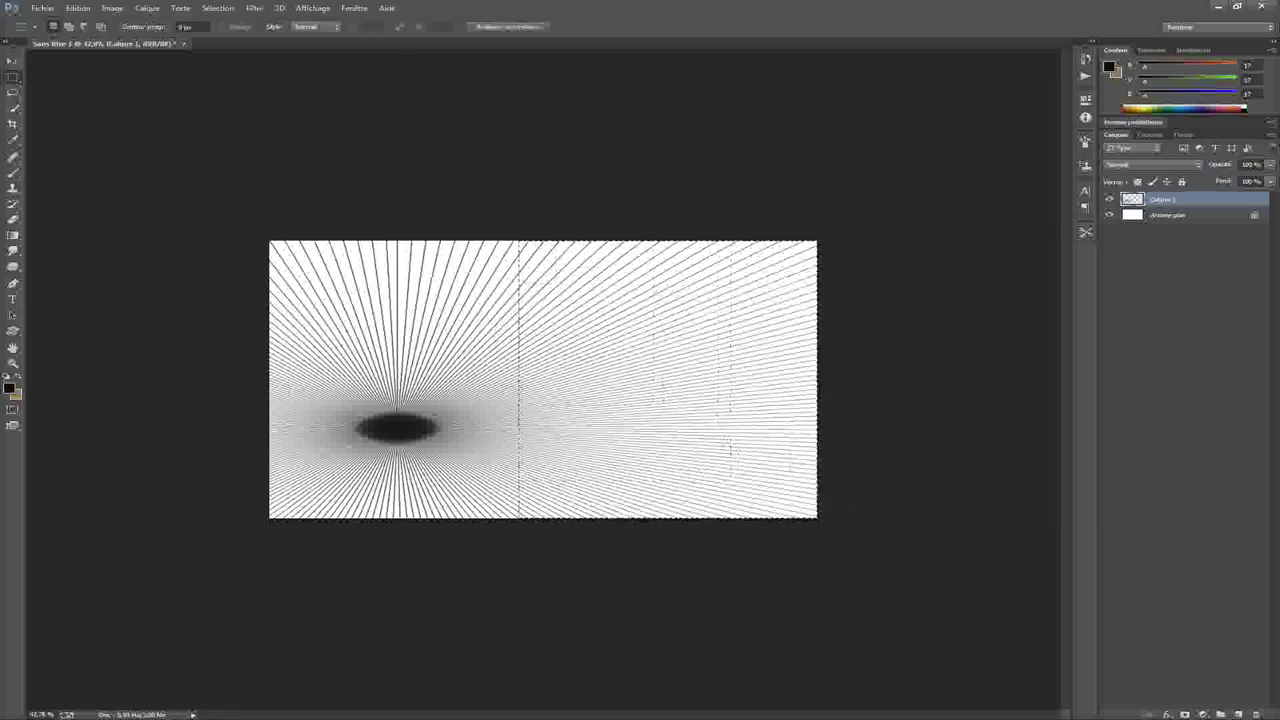
pyautogui.hotkey('ctrl', 'j')
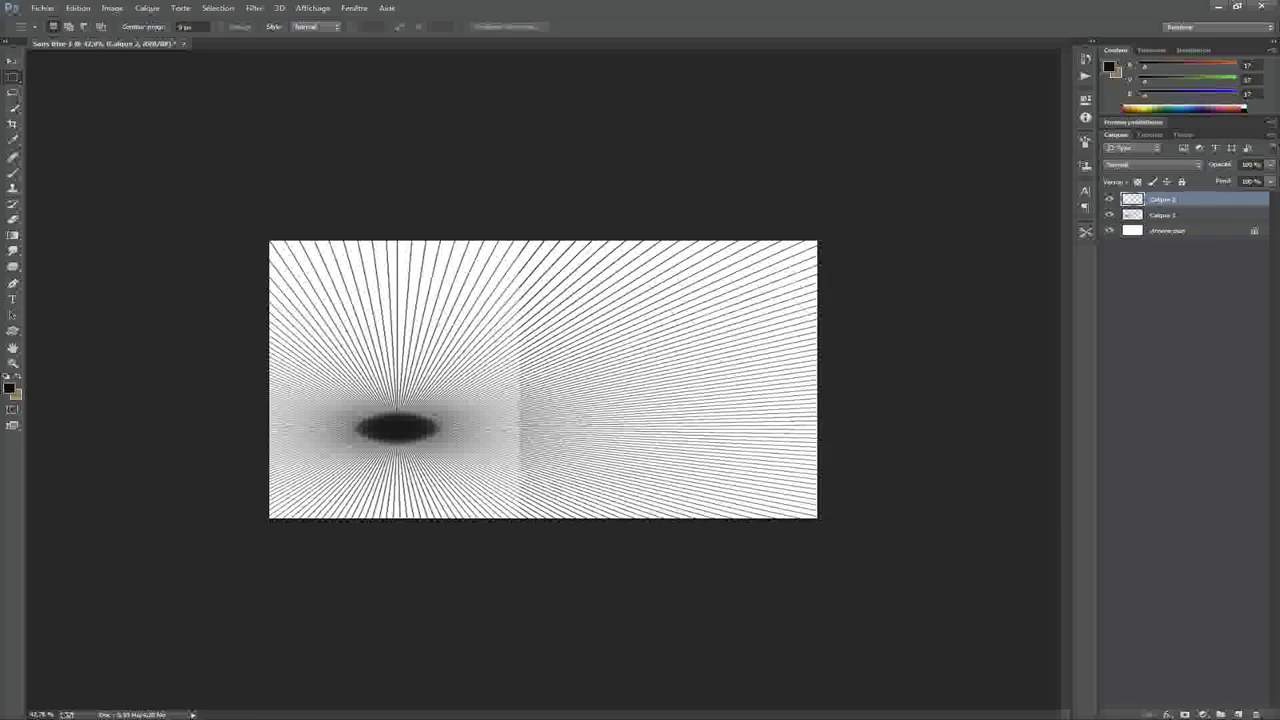
# Mirror the copied perspective lines horizontally and stretch them wide across the canvas as the second vanishing-point grid
pyautogui.hotkey('ctrl', 't')
pyautogui.moveTo(817, 379); pyautogui.dragTo(211, 379)
pyautogui.moveTo(519, 379); pyautogui.dragTo(1129, 379)
pyautogui.hotkey('ctrl', '-')
pyautogui.moveTo(827, 379); pyautogui.dragTo(929, 379)
pyautogui.hotkey('ctrl', '+')
pyautogui.moveTo(212, 379); pyautogui.dragTo(57, 380)
pyautogui.hotkey('ctrl', '-')
pyautogui.hotkey('ctrl', '-')
pyautogui.moveTo(843, 379); pyautogui.dragTo(920, 379)
pyautogui.press('Return')
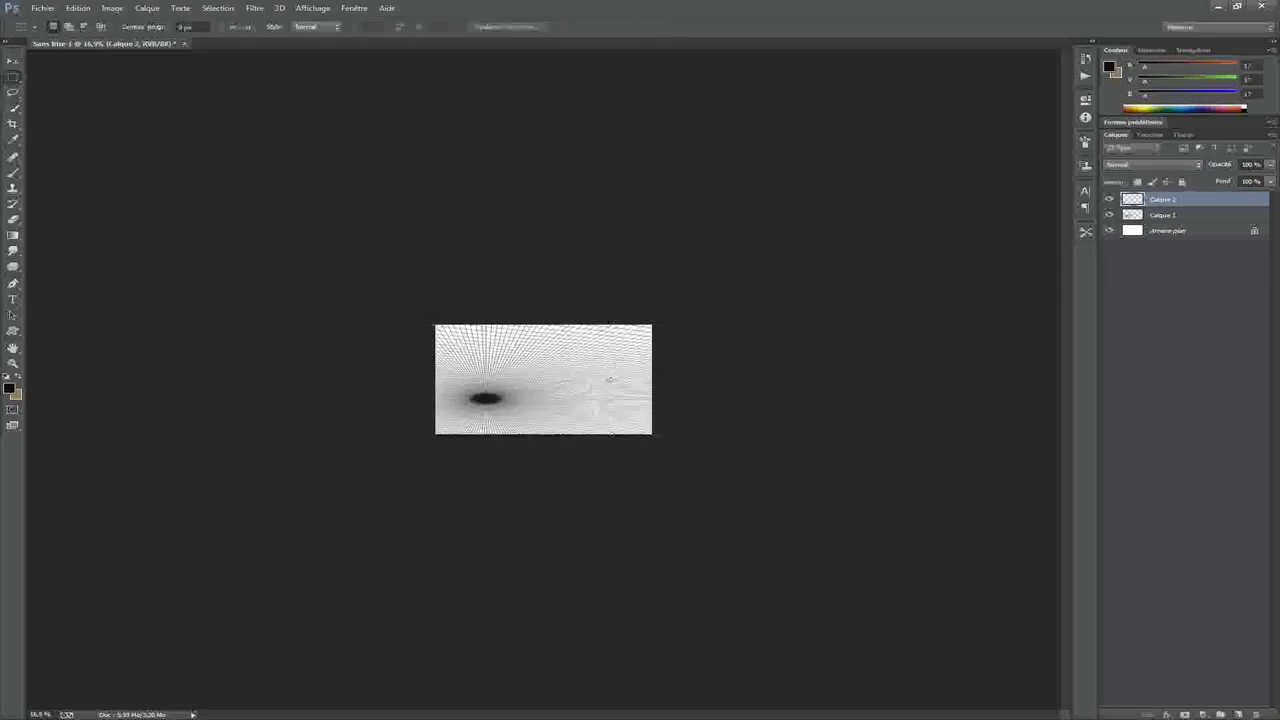
# Group the two perspective-line layers, set the group's blend mode to Produit and name it "pers"
pyautogui.hotkey('ctrl', '0')
pyautogui.keyDown('shift'); pyautogui.click(1160, 215); pyautogui.keyUp('shift')
pyautogui.hotkey('ctrl', 'g')
pyautogui.click(1152, 164)
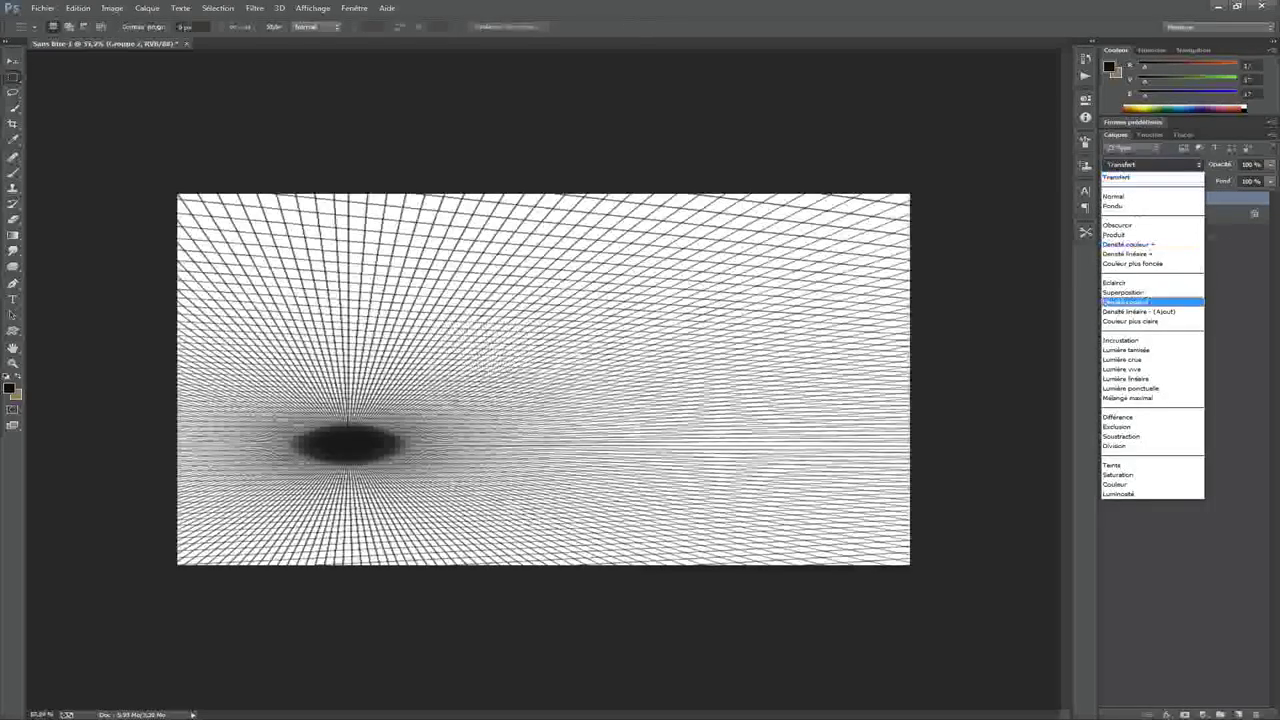
pyautogui.press('Escape')
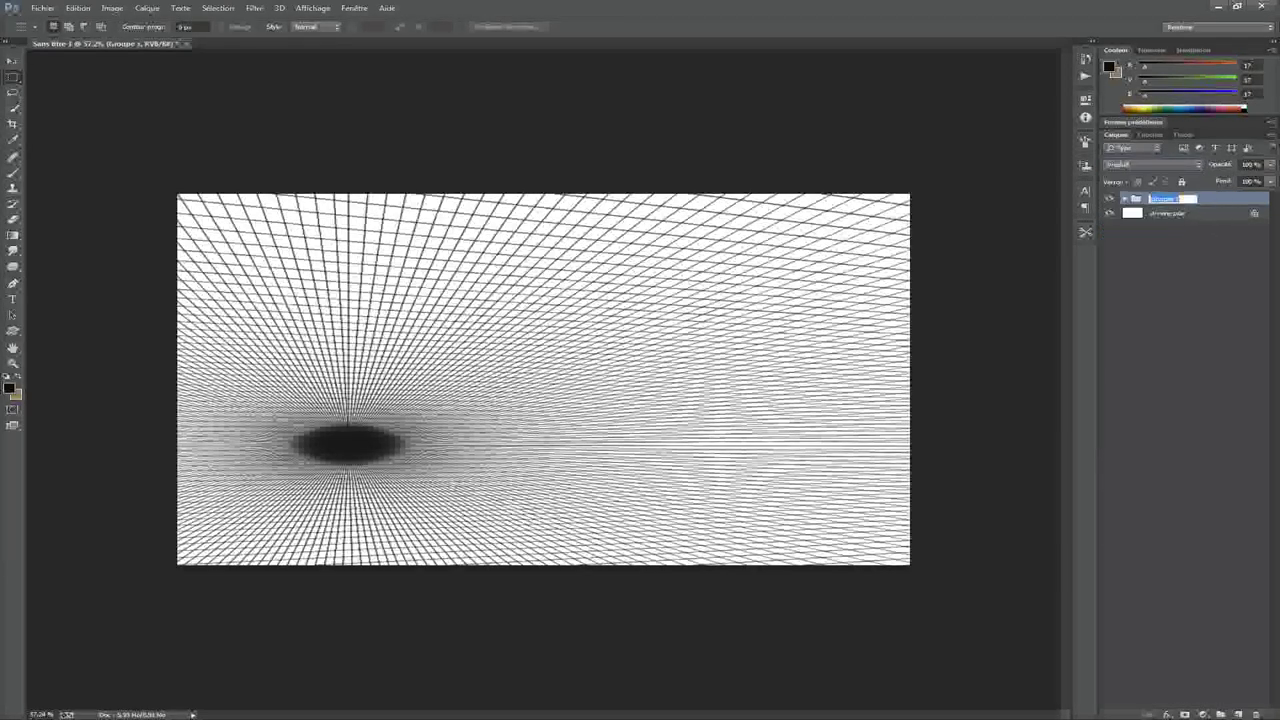
pyautogui.press('Return')
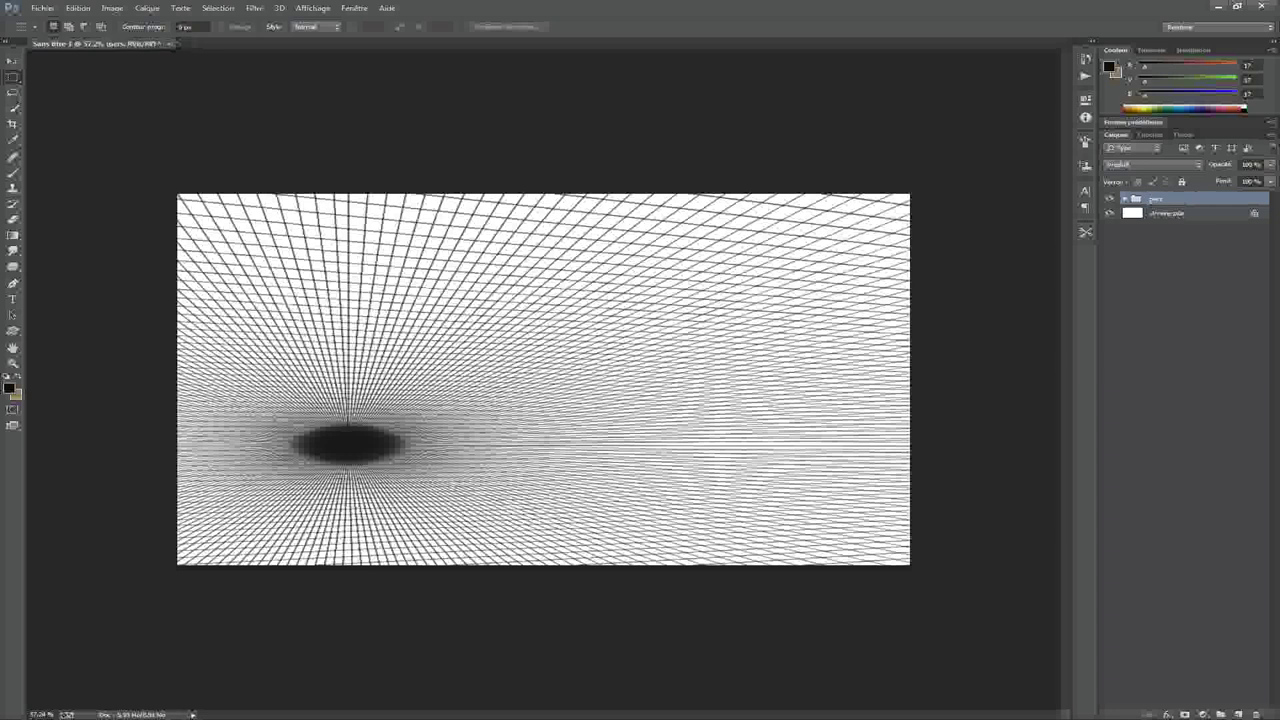
# Lower the opacity of the pers group until the grid is only a faint guide
pyautogui.click(1152, 164)
pyautogui.press('Escape')
pyautogui.press('2')
# Fill the background layer with a vertical linear gradient running from dark blue at the top to brown at the bottom
pyautogui.click(1165, 213)
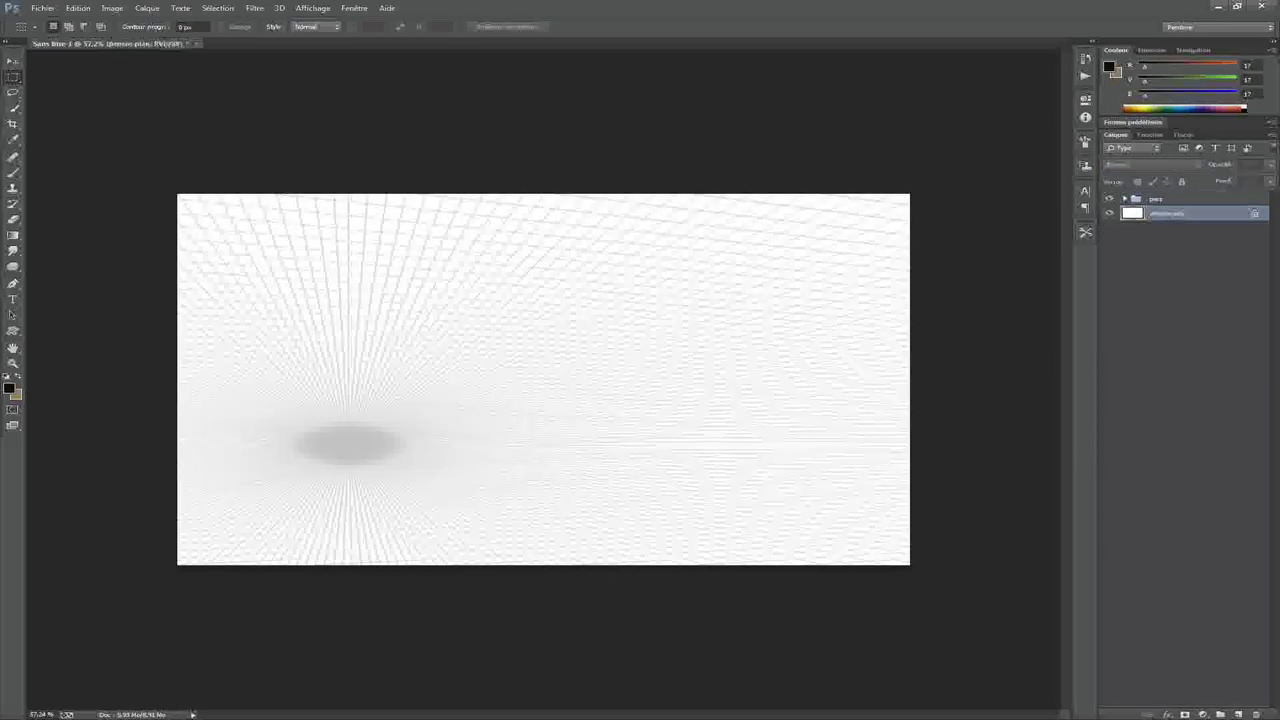
pyautogui.press('g')
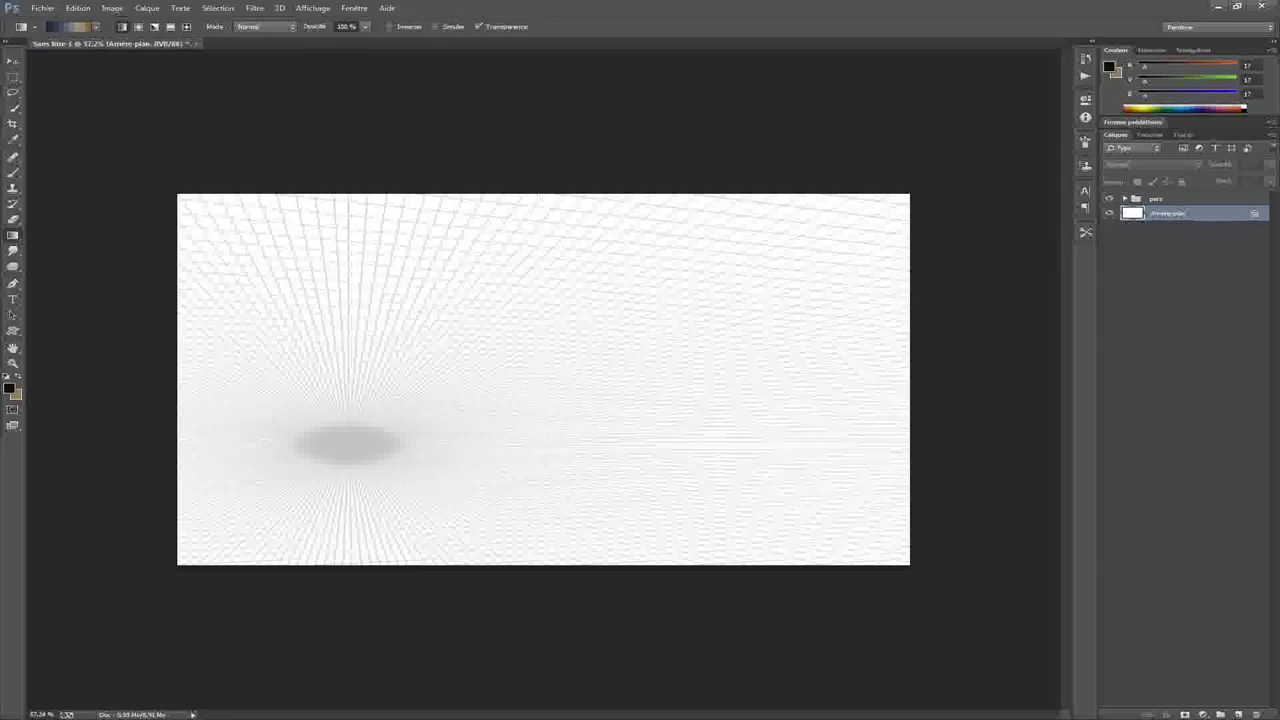
pyautogui.moveTo(540, 230); pyautogui.dragTo(540, 500)
# Adjust the background gradient's hue/saturation with saturation -45 and lightness +8
pyautogui.hotkey('ctrl', 'u')
pyautogui.press('Tab')
pyautogui.write('-45')
pyautogui.press('Tab')
pyautogui.write('8')
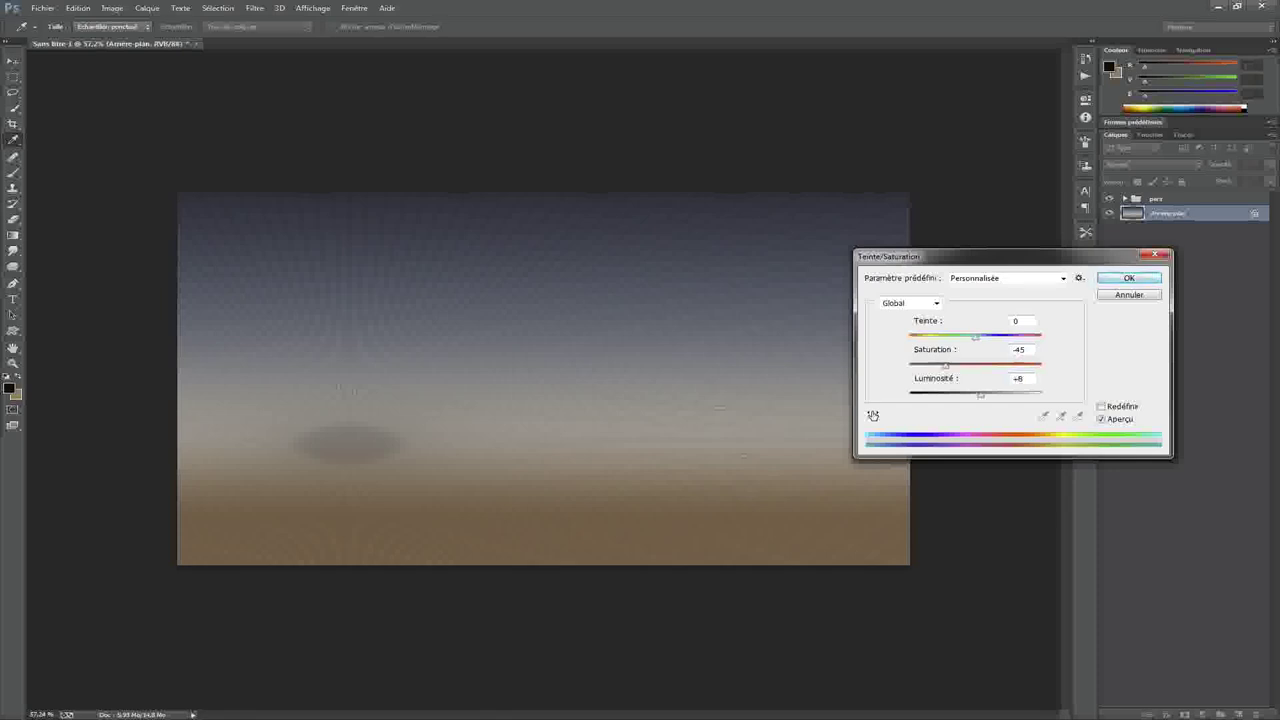
pyautogui.press('Return')
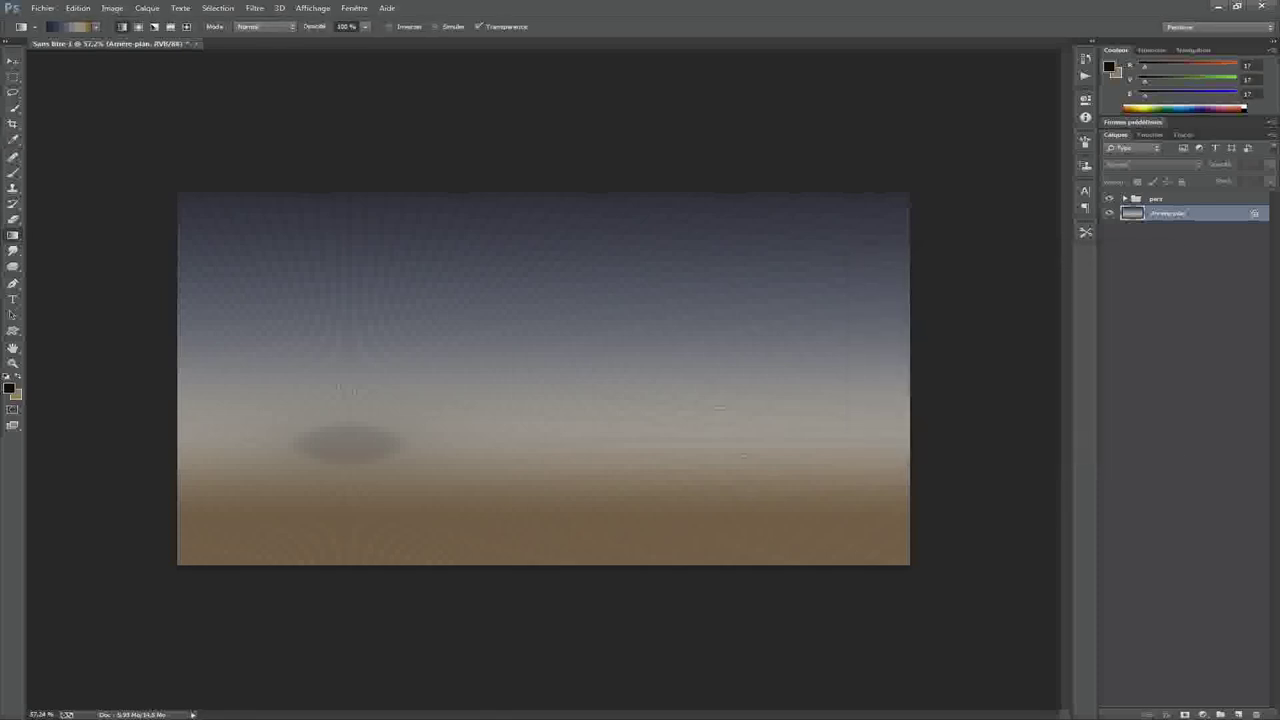
# Lasso a distant landscape silhouette with rock peaks at both sides, copy it to a new layer and set it to Produit
pyautogui.press('l')
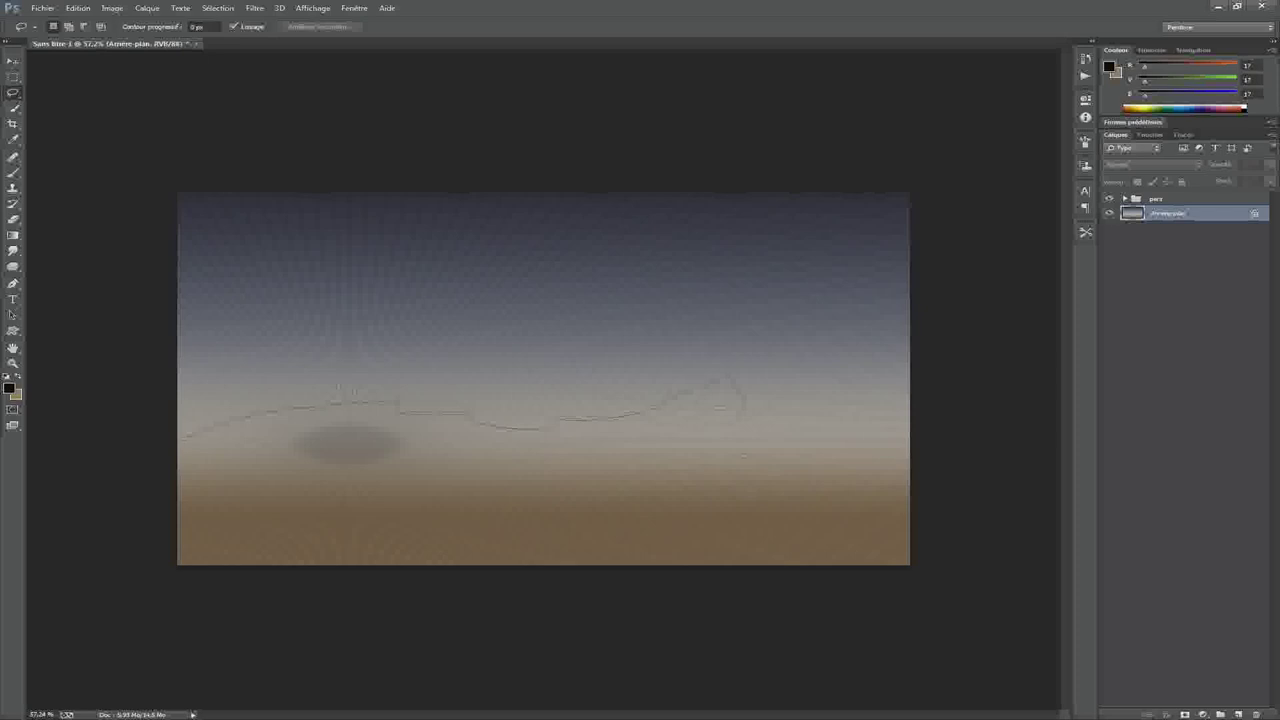
pyautogui.moveTo(810, 410); pyautogui.dragTo(175, 568)
pyautogui.moveTo(178, 395)
pyautogui.mouseDown()
pyautogui.moveTo(305, 340)
pyautogui.moveTo(200, 430)
pyautogui.mouseUp()
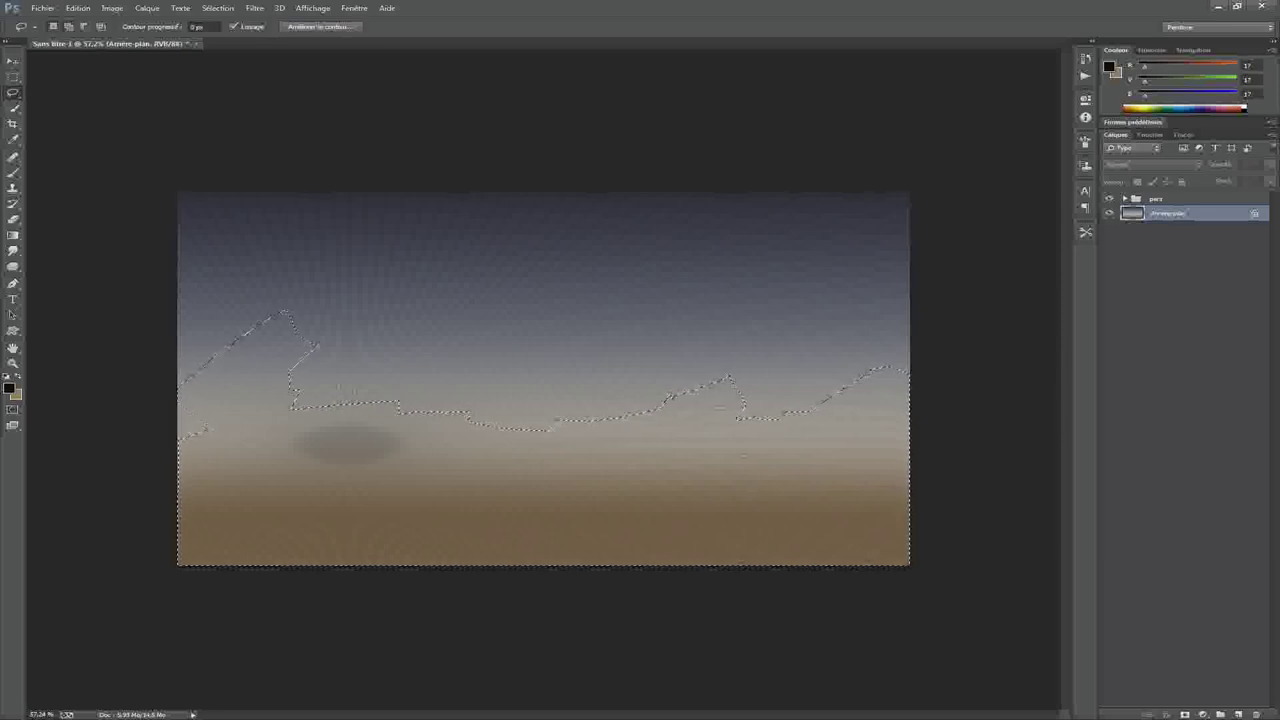
pyautogui.moveTo(840, 240)
pyautogui.mouseDown()
pyautogui.moveTo(835, 370)
pyautogui.moveTo(850, 385)
pyautogui.moveTo(940, 395)
pyautogui.mouseUp()
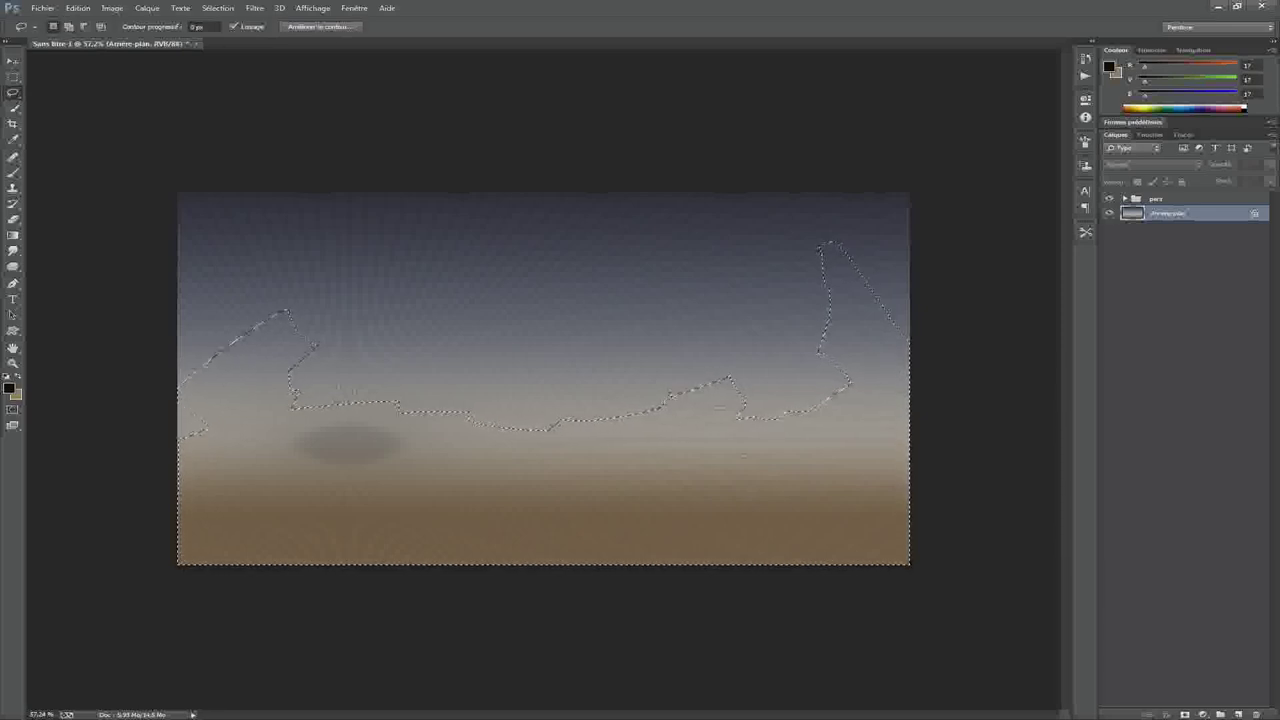
pyautogui.hotkey('ctrl', 'j')
pyautogui.click(1150, 164)
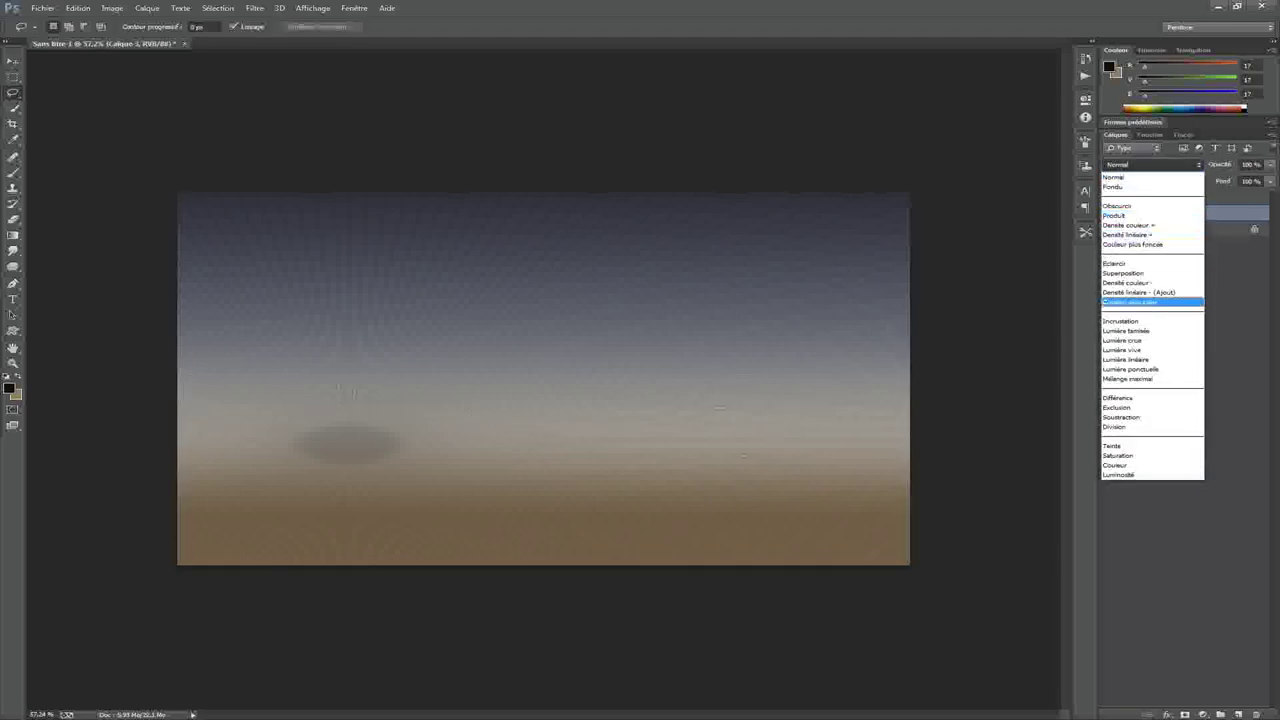
pyautogui.click(1114, 215)
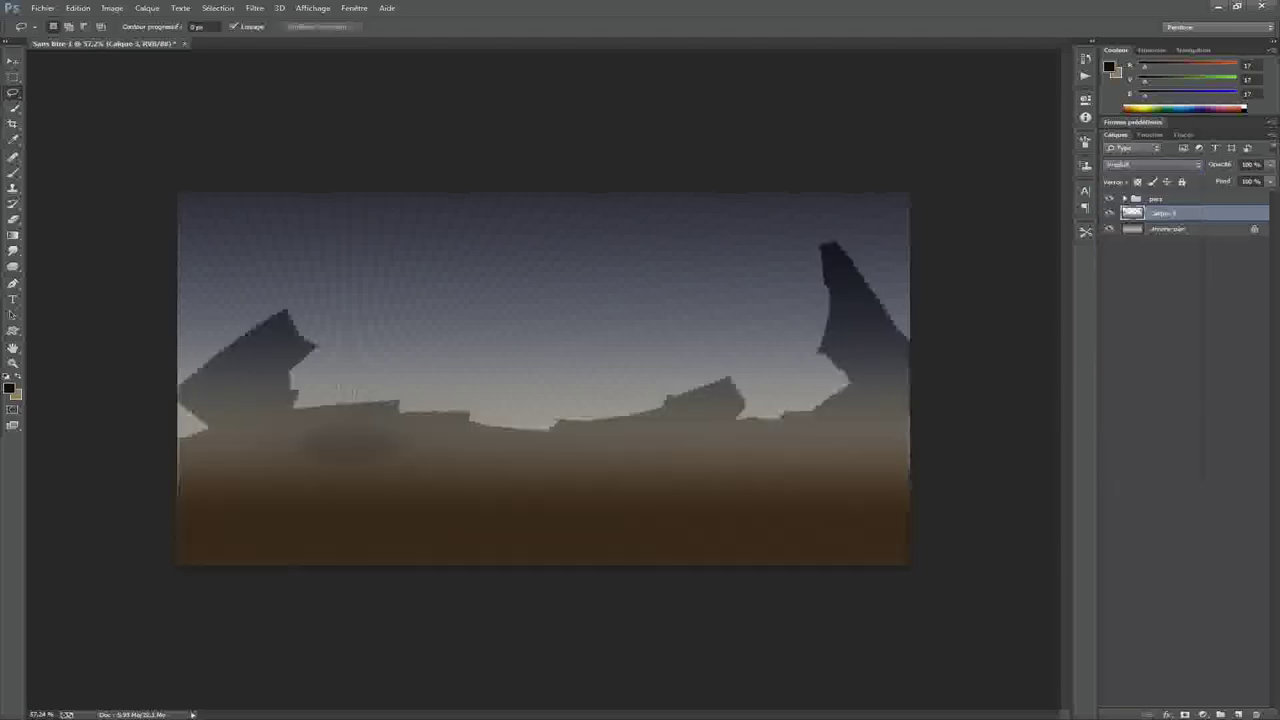
# Reduce the opacity of the distant landscape layer to about 39%
pyautogui.scroll(-5, 340, 390)
pyautogui.scroll(4, 340, 390)
pyautogui.click(1269, 164)
pyautogui.moveTo(1268, 180); pyautogui.dragTo(1222, 180)
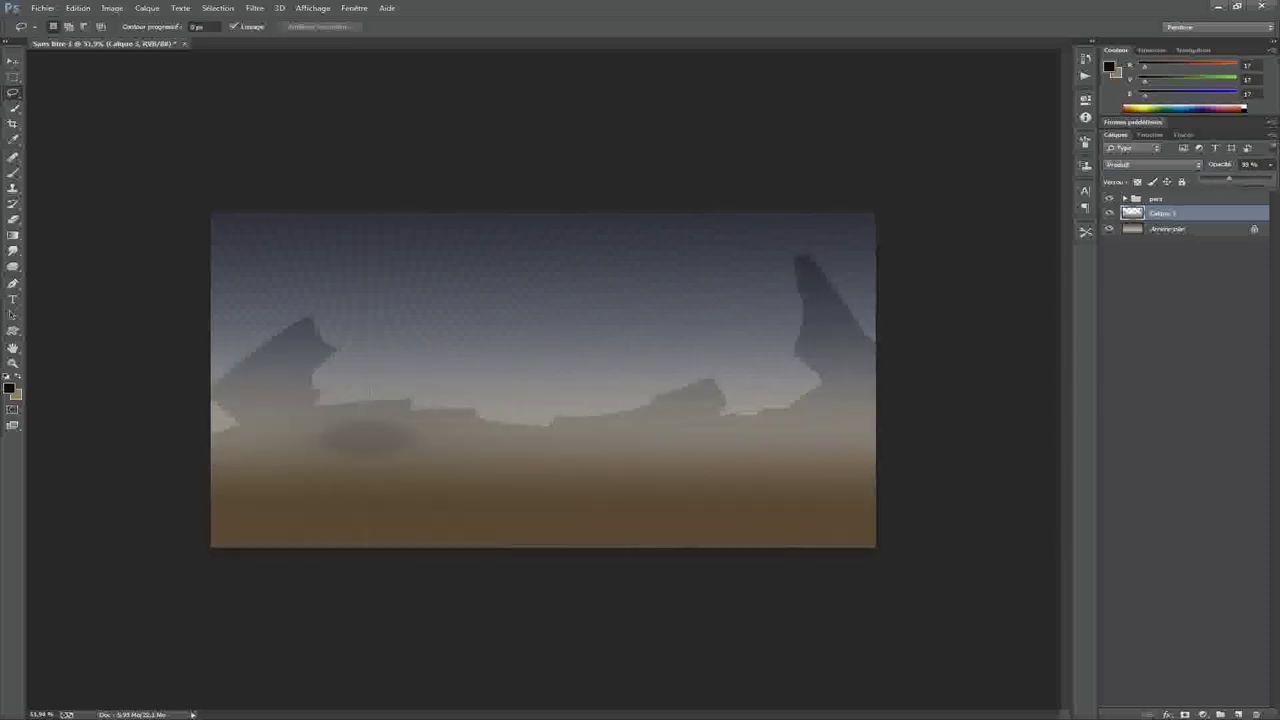
pyautogui.click(1160, 198)
pyautogui.scroll(-4, 543, 380)
pyautogui.scroll(3, 543, 380)
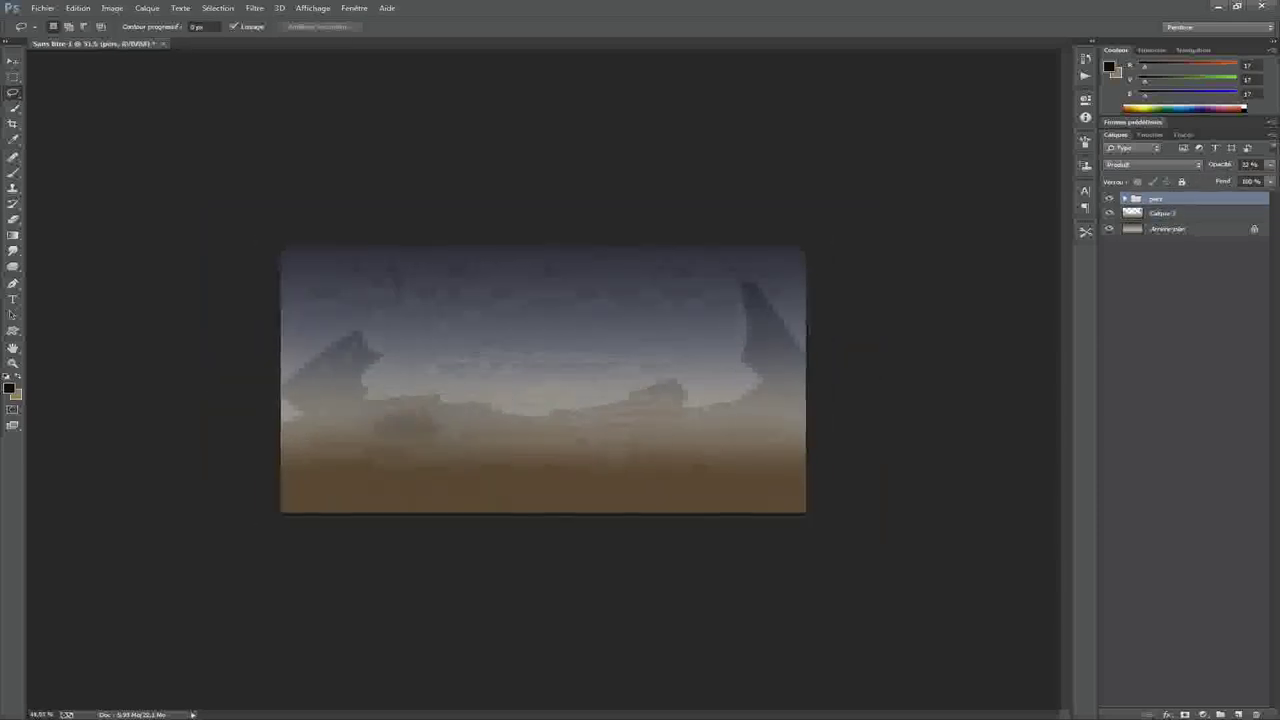
# Lasso a nearer ground silhouette from the distant landscape layer, copy it to a new layer and set its opacity to 100%
pyautogui.click(1160, 213)
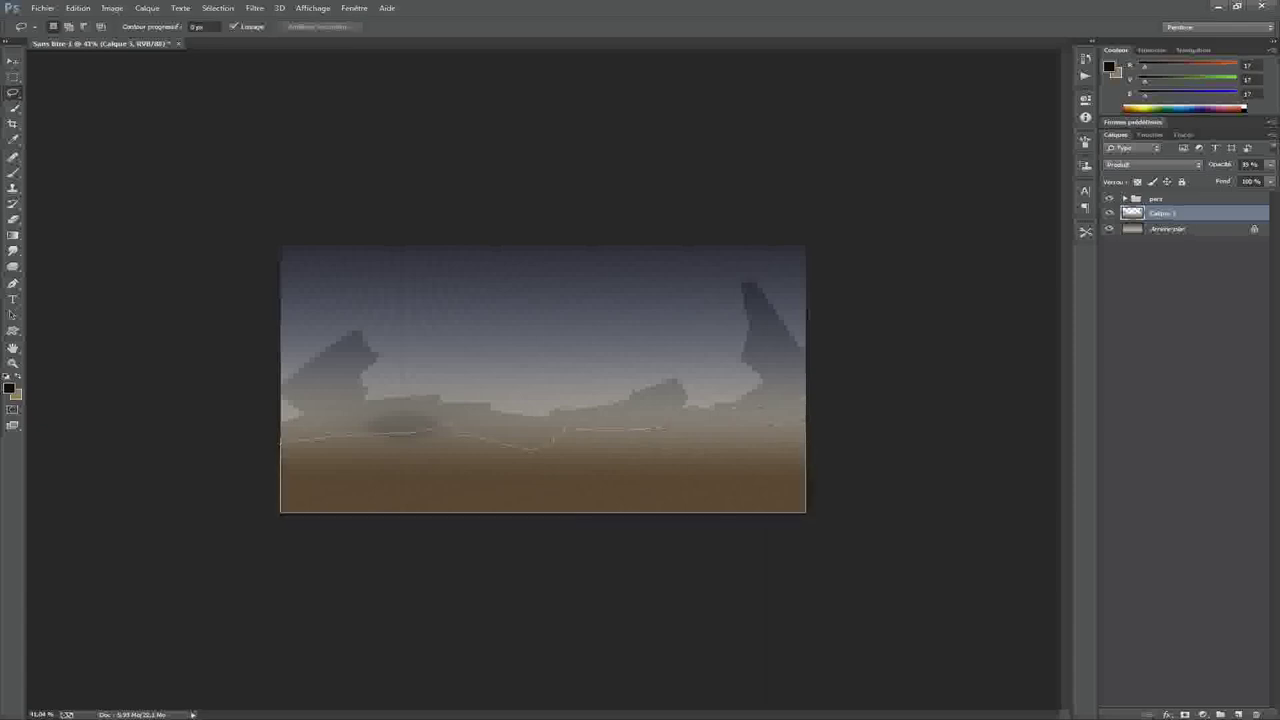
pyautogui.hotkey('ctrl', 'j')
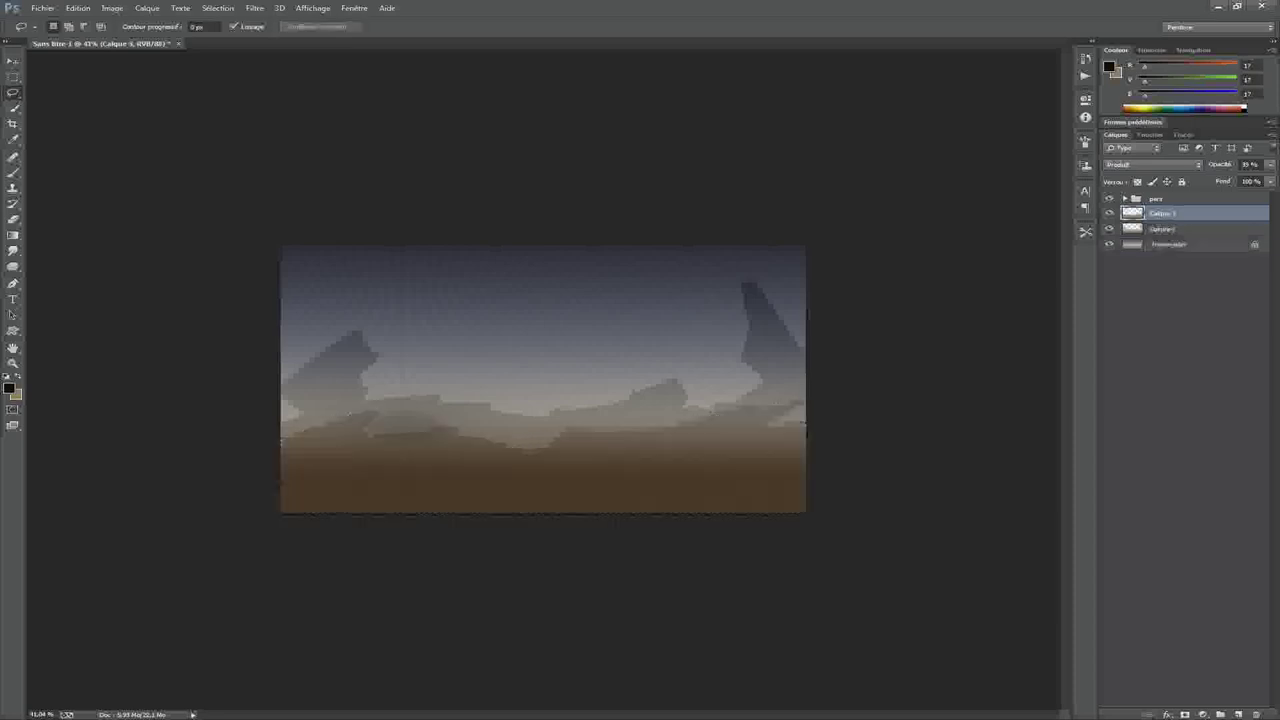
pyautogui.click(1270, 164)
pyautogui.press('0')
pyautogui.scroll(-3, 543, 380)
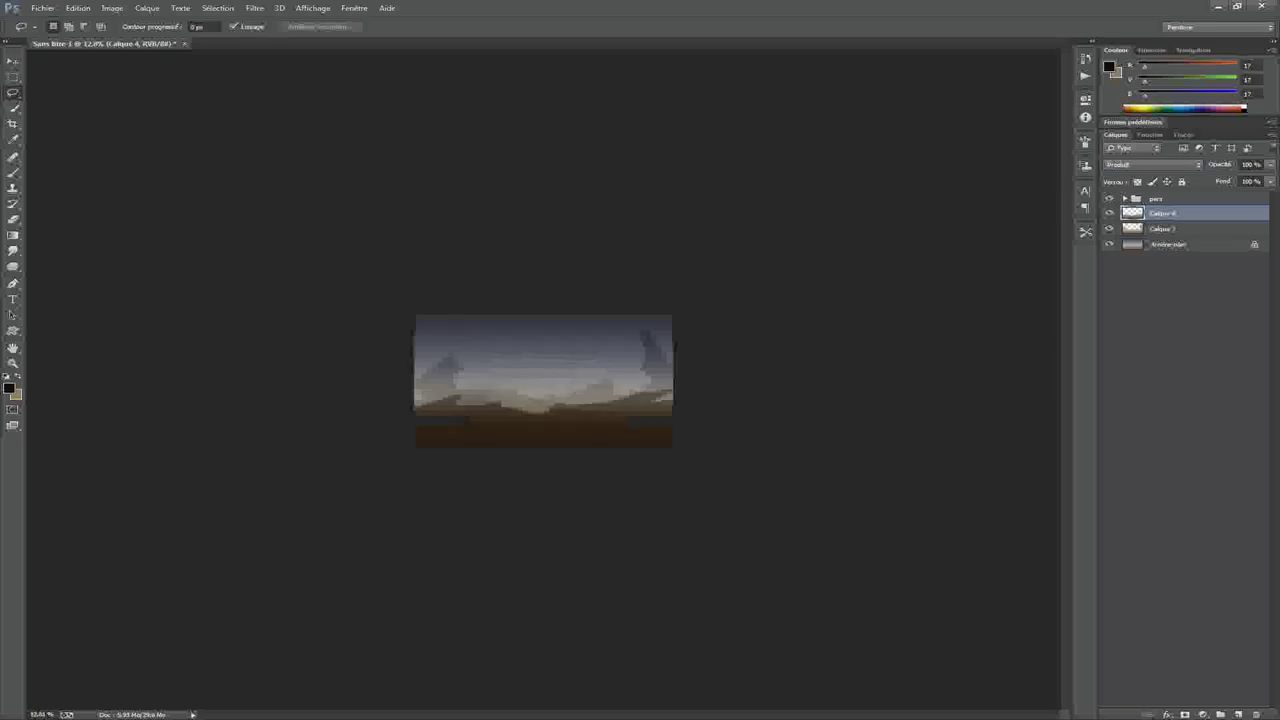
pyautogui.scroll(3, 543, 380)
# Lasso a piece of the background's sky, copy it to a new layer above the ground layers and move it over the foreground
pyautogui.click(1168, 244)
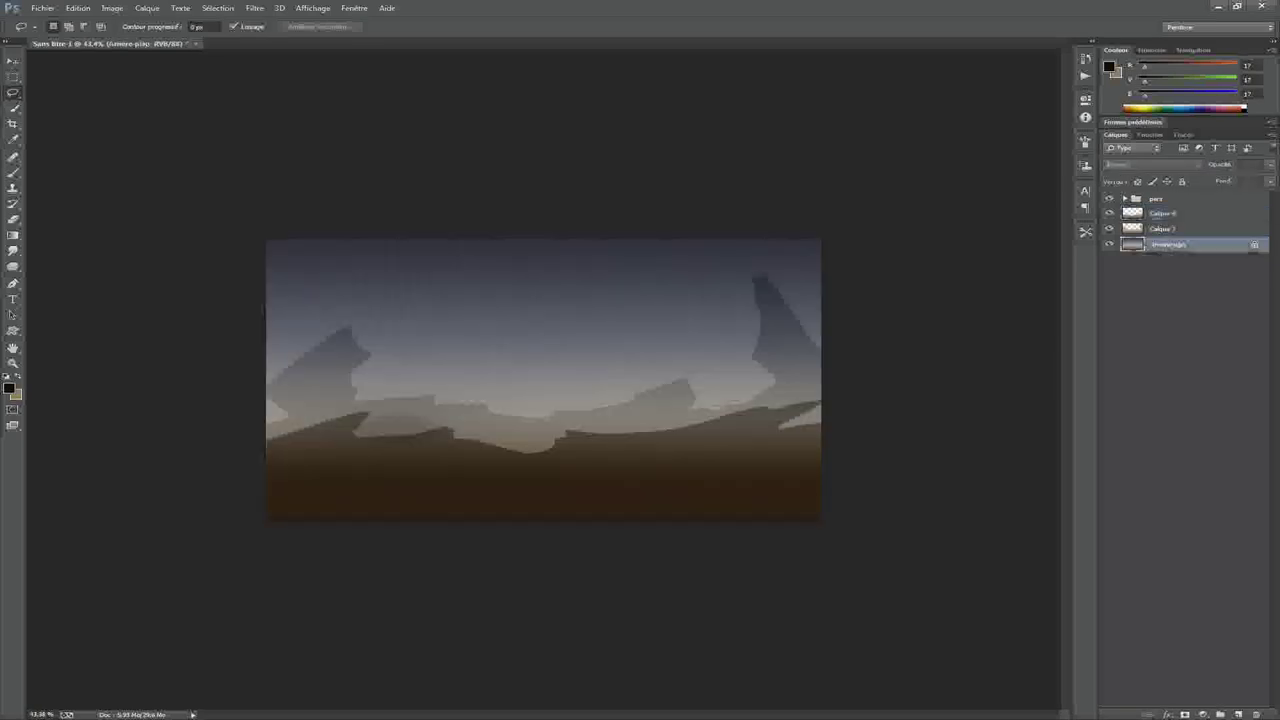
pyautogui.moveTo(820, 300); pyautogui.dragTo(400, 237)
pyautogui.hotkey('ctrl', 'j')
pyautogui.hotkey('ctrl', ']')
pyautogui.hotkey('ctrl', ']')
pyautogui.moveTo(688, 322); pyautogui.dragTo(700, 519)
pyautogui.hotkey('ctrl', '-')
pyautogui.scroll(2, 544, 380)
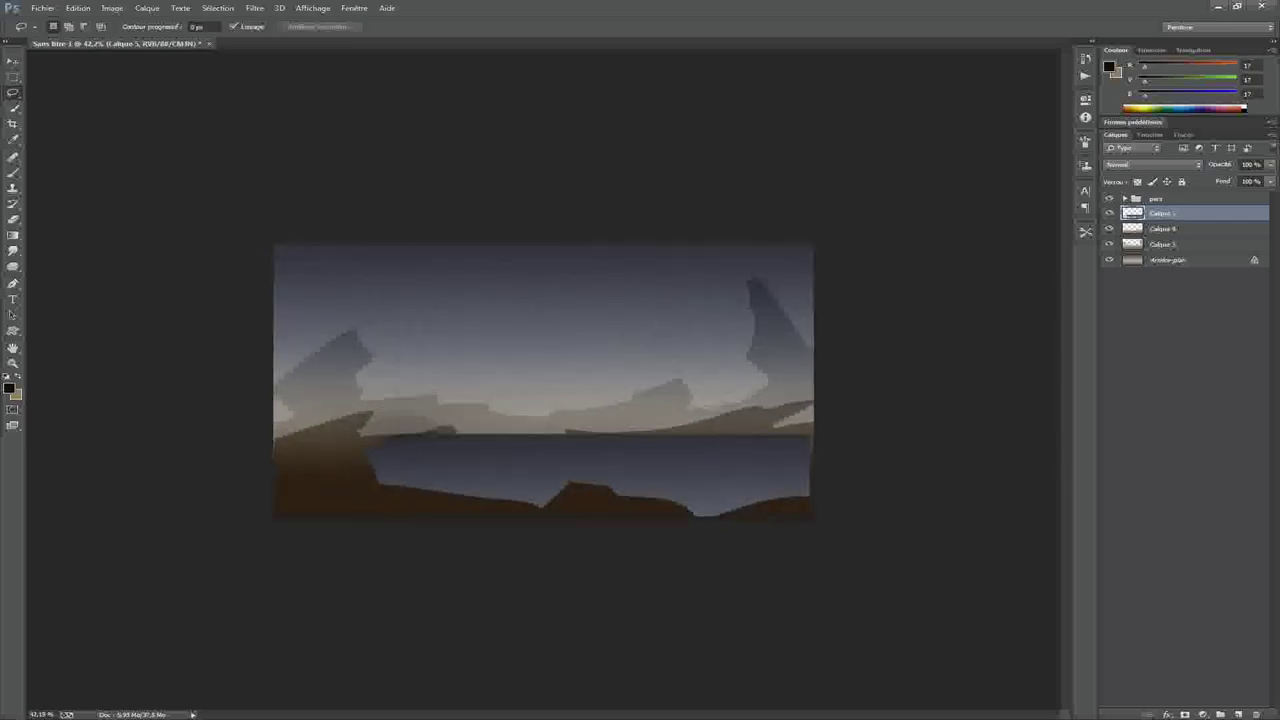
# Stretch the copied sky piece to the left and downward until it covers the whole foreground
pyautogui.hotkey('ctrl', 't')
pyautogui.moveTo(358, 476); pyautogui.dragTo(249, 476)
pyautogui.moveTo(529, 518); pyautogui.dragTo(529, 597)
pyautogui.press('Return')
pyautogui.press('l')
# Try the Superposition and Lumière tamisée blend modes on the copied sky layer and settle on Incrustation
pyautogui.click(1152, 164)
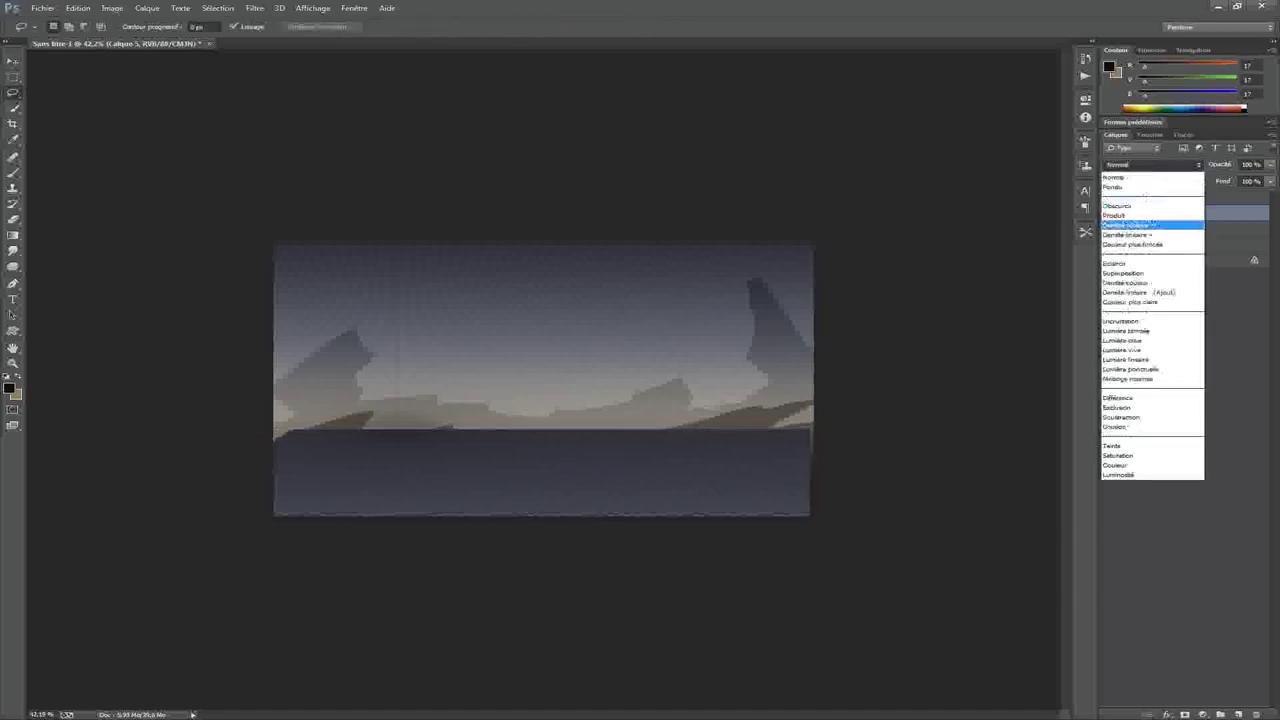
pyautogui.click(1150, 272)
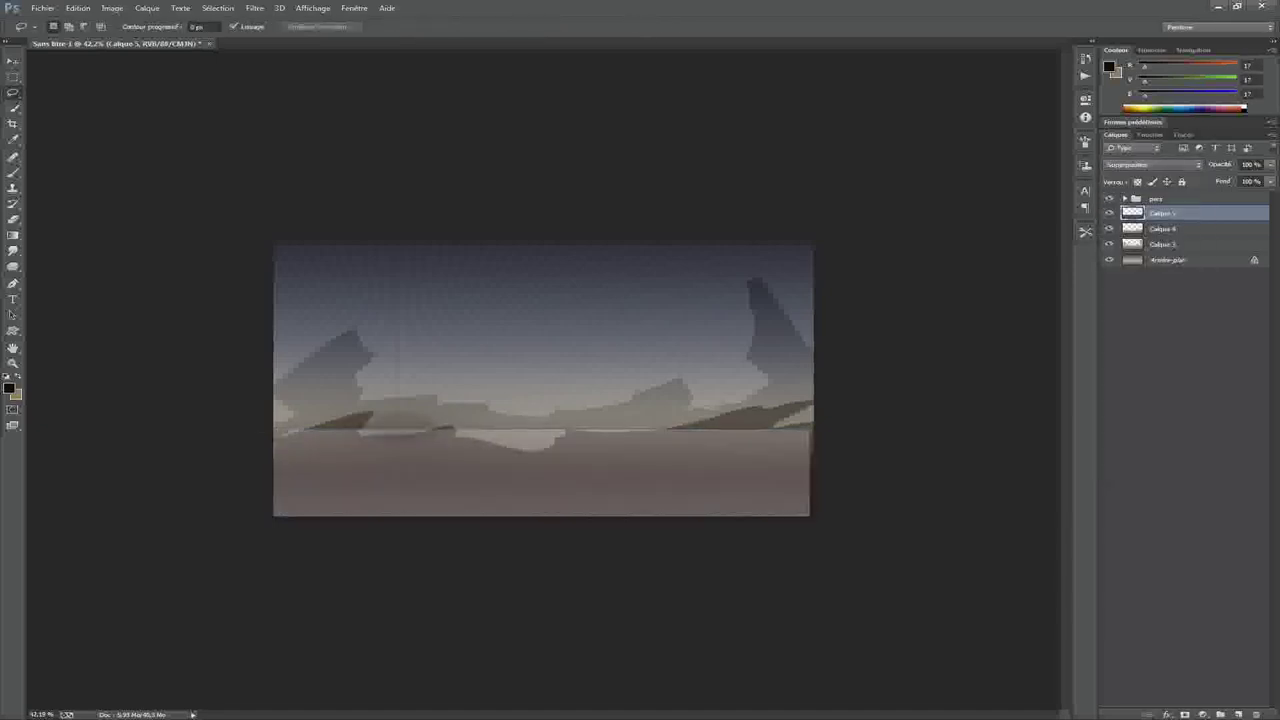
pyautogui.click(1152, 164)
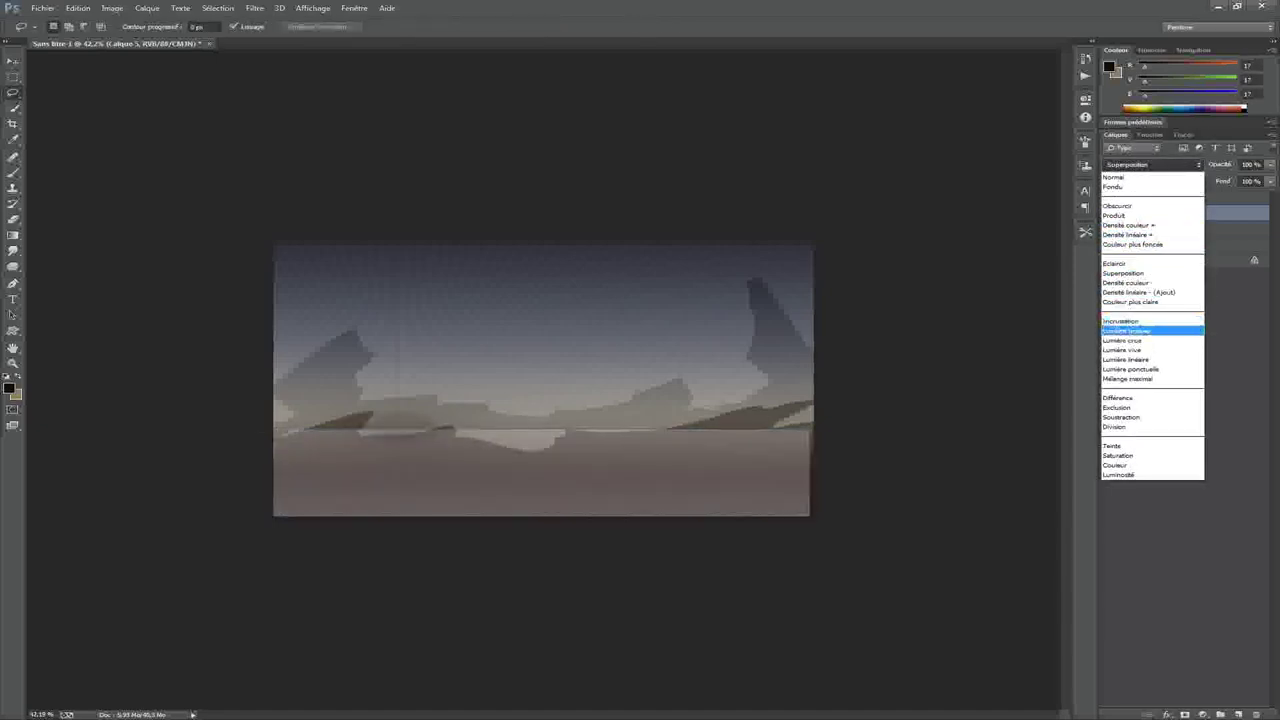
pyautogui.click(1127, 330)
pyautogui.scroll(2, 541, 380)
pyautogui.click(1152, 164)
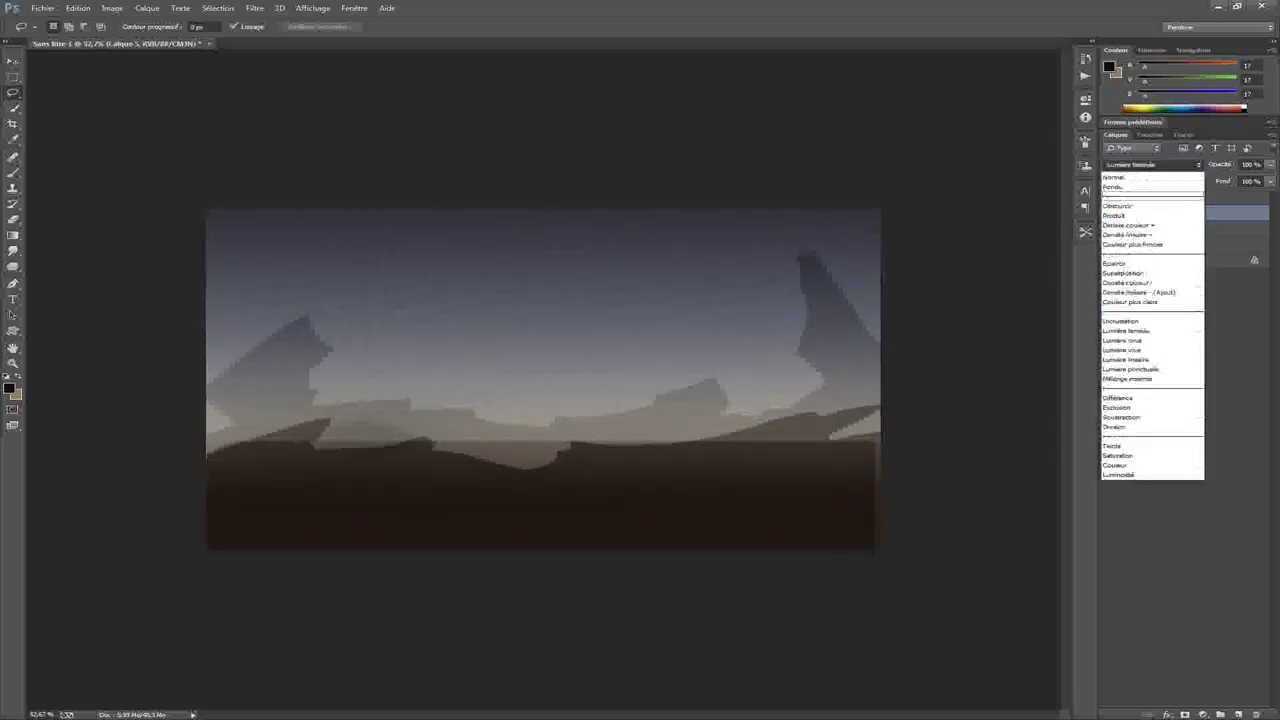
pyautogui.click(1127, 321)
pyautogui.scroll(-2, 545, 381)
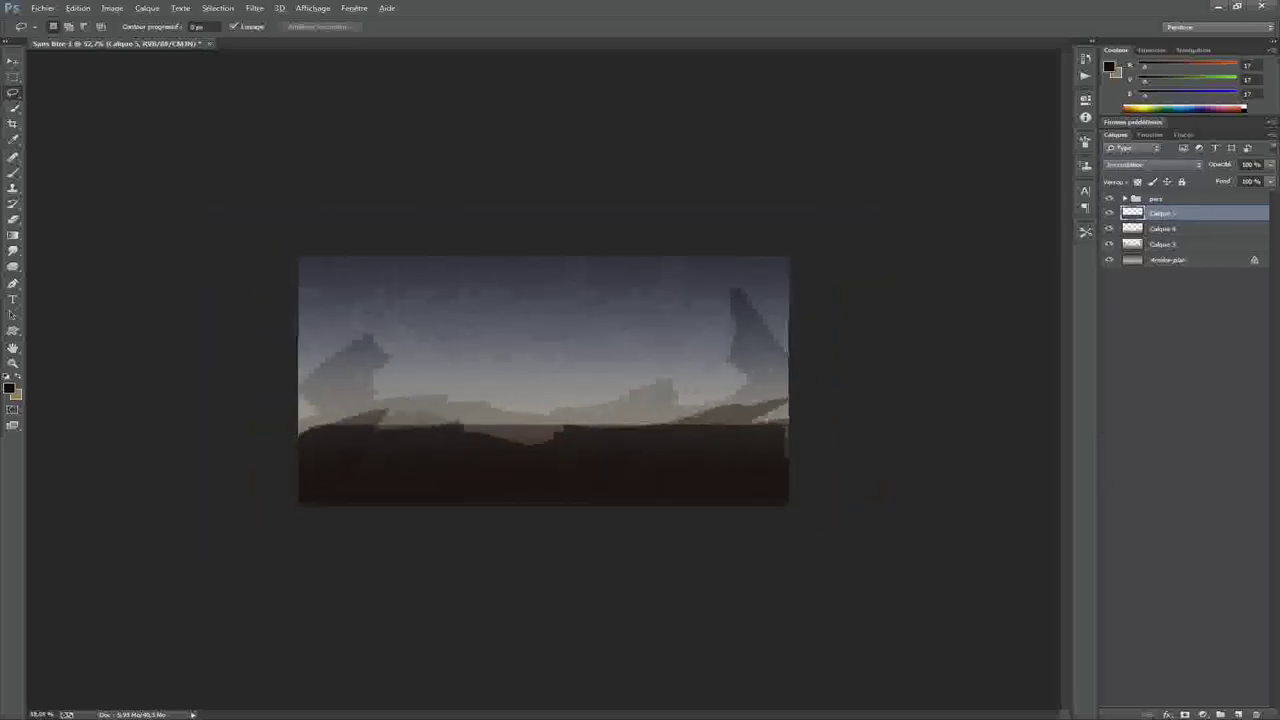
# Adjust the copied sky layer's hue/saturation with saturation +24 and lightness +20
pyautogui.hotkey('ctrl', 'u')
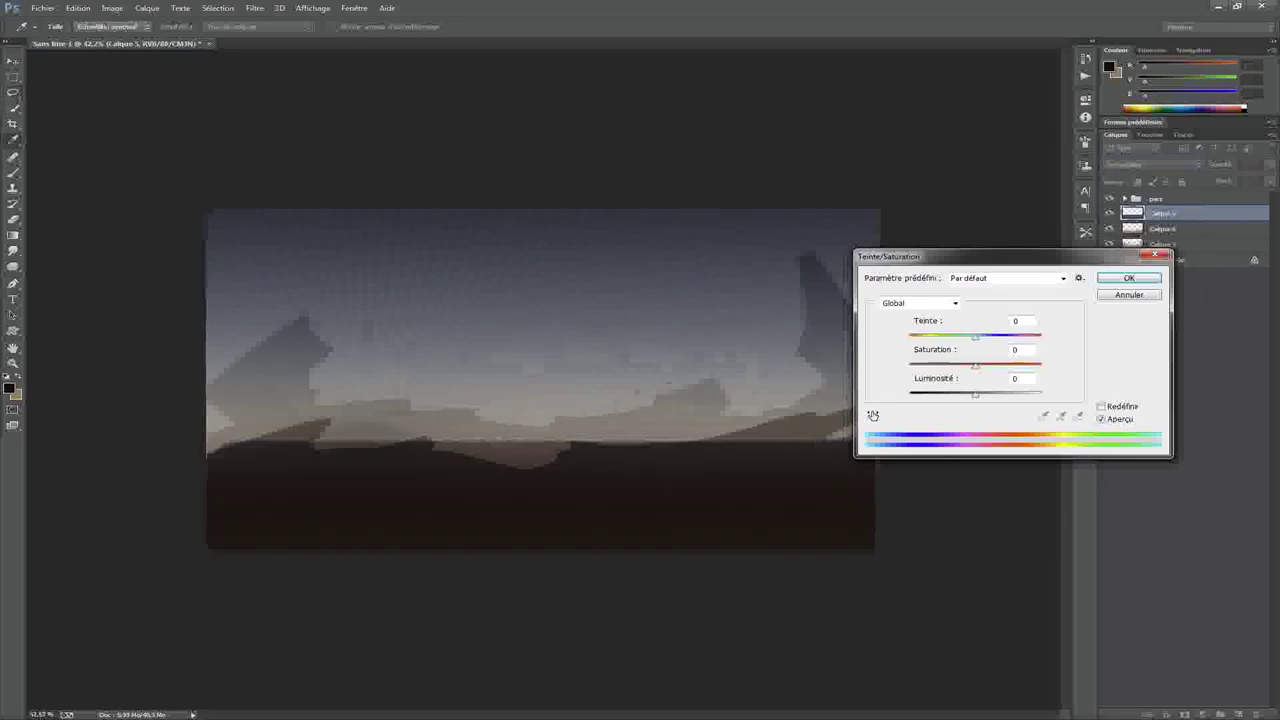
pyautogui.press('Tab')
pyautogui.write('24')
pyautogui.press('Tab')
pyautogui.hotkey('shift', 'Up')
pyautogui.hotkey('shift', 'Up')
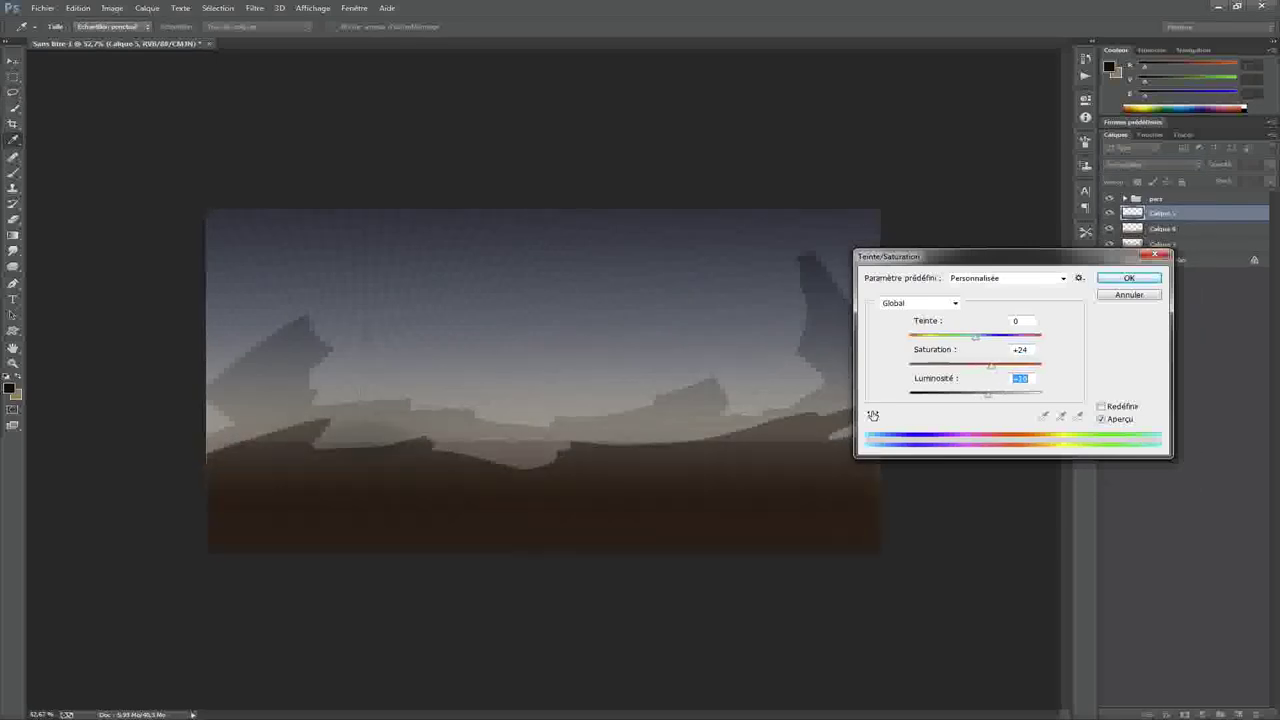
pyautogui.press('Return')
# Trim the copied sky layer to the near ground's silhouette and merge it down into the ground layer
pyautogui.press('l')
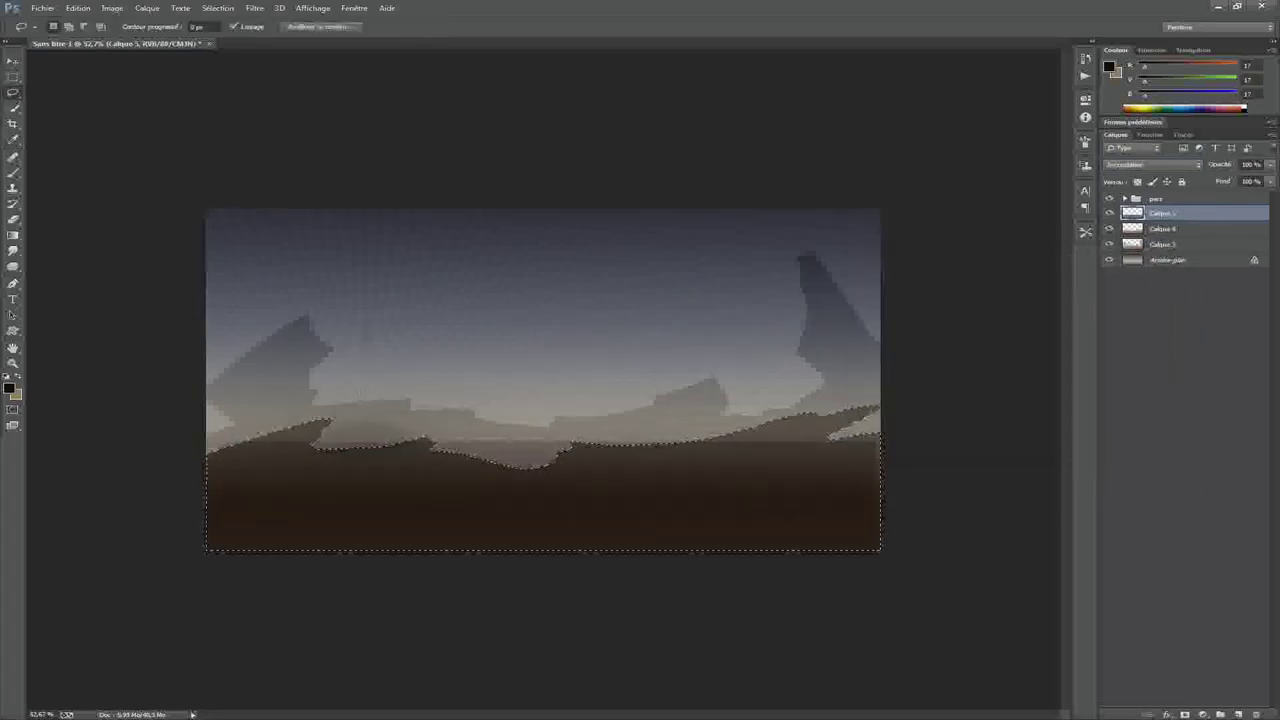
pyautogui.hotkey('ctrl', 'shift', 'i')
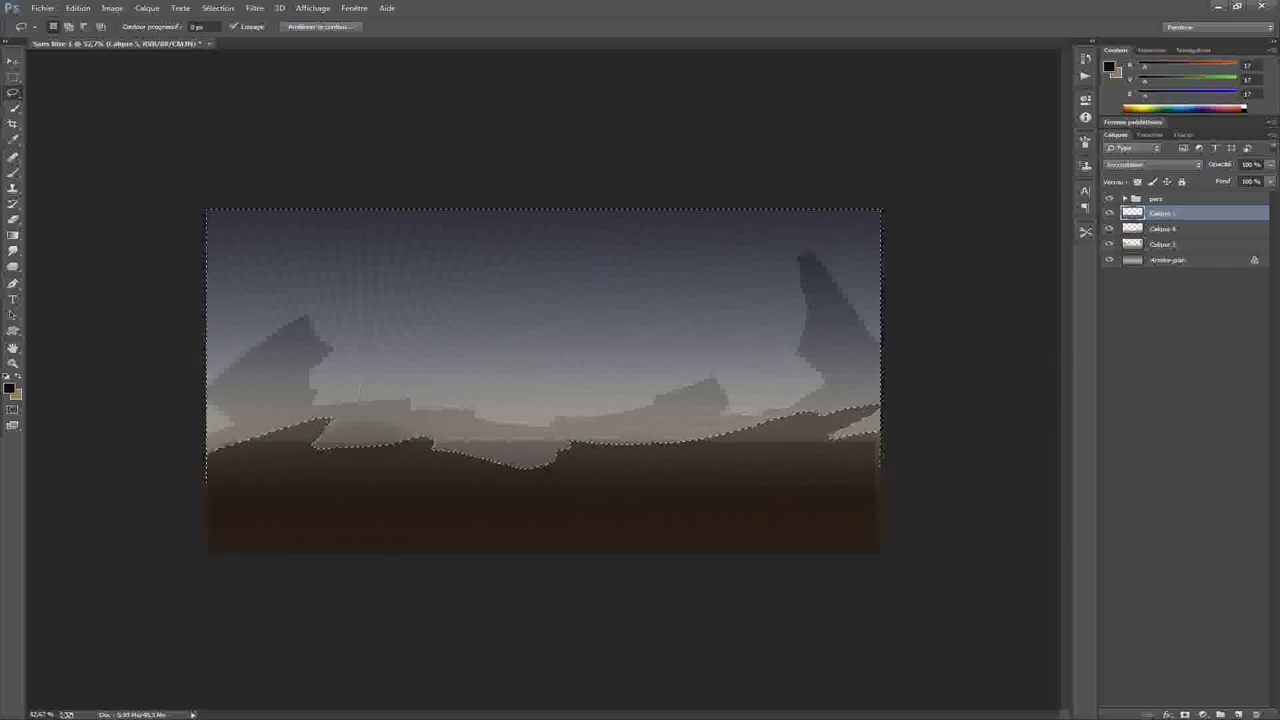
pyautogui.hotkey('ctrl', 'd')
pyautogui.hotkey('ctrl', 'e')
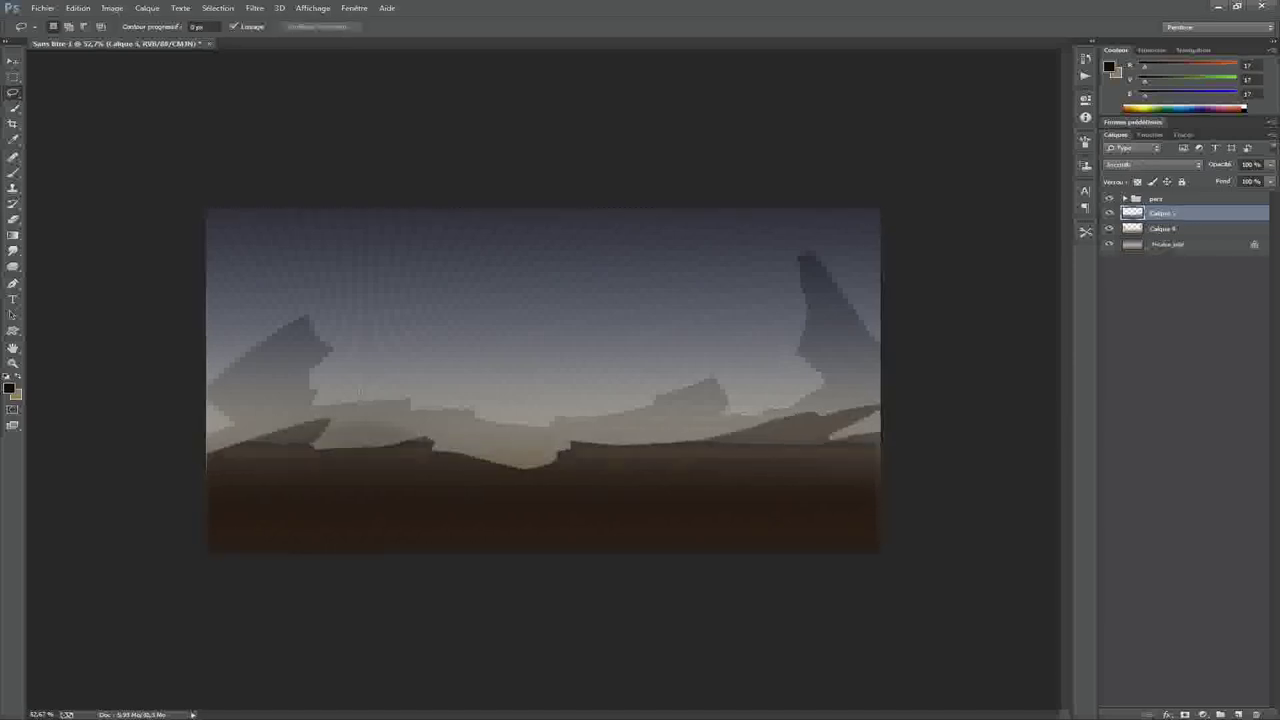
# Load the Sampled Brush 37 1 preset and paint a short black stroke in the centre of the foreground
pyautogui.hotkey('ctrl', '-')
pyautogui.hotkey('ctrl', '0')
pyautogui.press('b')
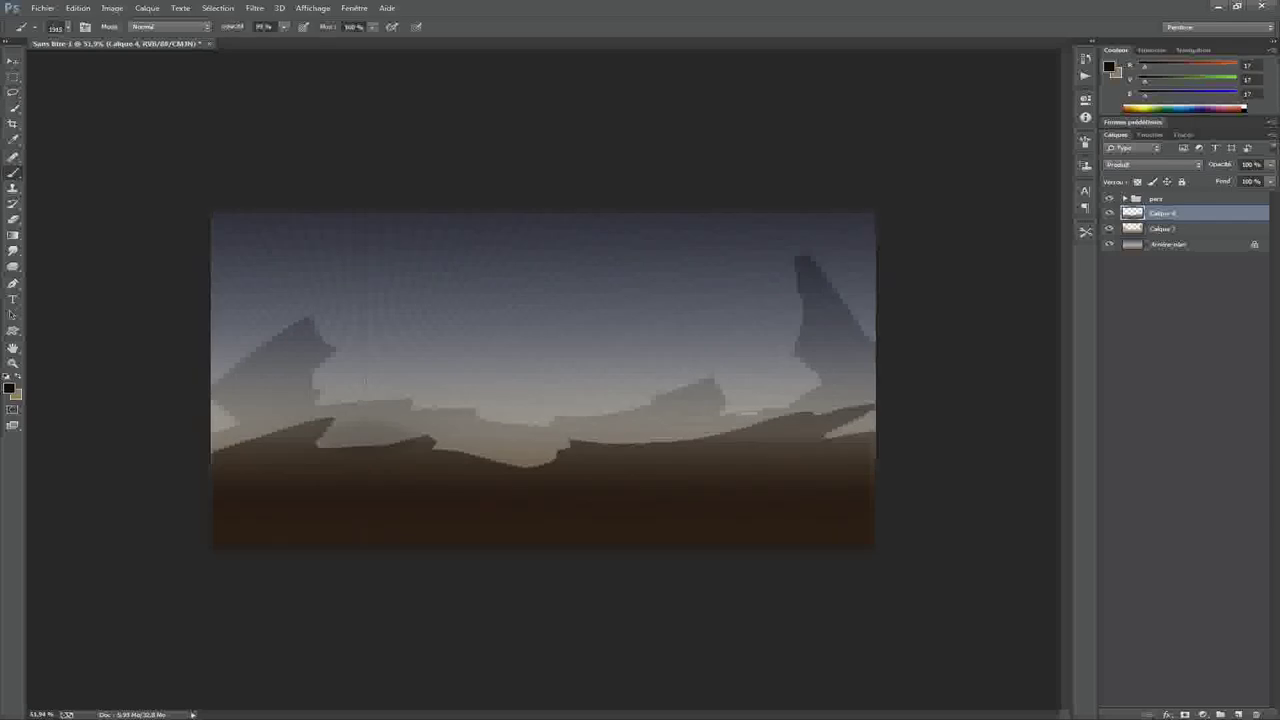
pyautogui.rightClick(630, 285)
pyautogui.click(700, 692)
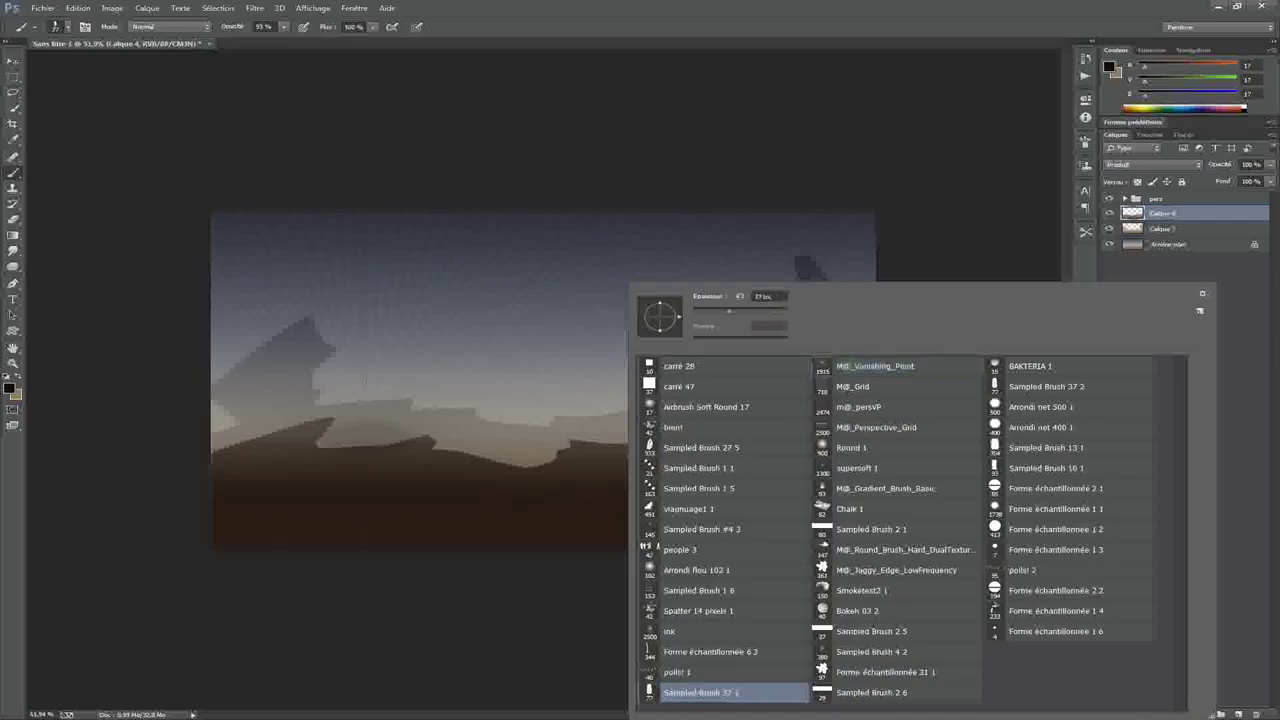
pyautogui.press('Return')
pyautogui.moveTo(555, 512); pyautogui.dragTo(605, 512)
# Sample the dark brown of the ground and paint a rough rock mass along the near ridge right of centre
pyautogui.keyDown('alt'); pyautogui.rightClick(709, 486); pyautogui.keyUp('alt')
pyautogui.keyDown('alt'); pyautogui.rightClick(571, 491); pyautogui.keyUp('alt')
pyautogui.keyDown('alt'); pyautogui.rightClick(619, 486); pyautogui.keyUp('alt')
pyautogui.keyDown('alt'); pyautogui.click(655, 458); pyautogui.keyUp('alt')
pyautogui.moveTo(650, 459)
pyautogui.mouseDown()
pyautogui.moveTo(750, 428)
pyautogui.moveTo(790, 432)
pyautogui.mouseUp()
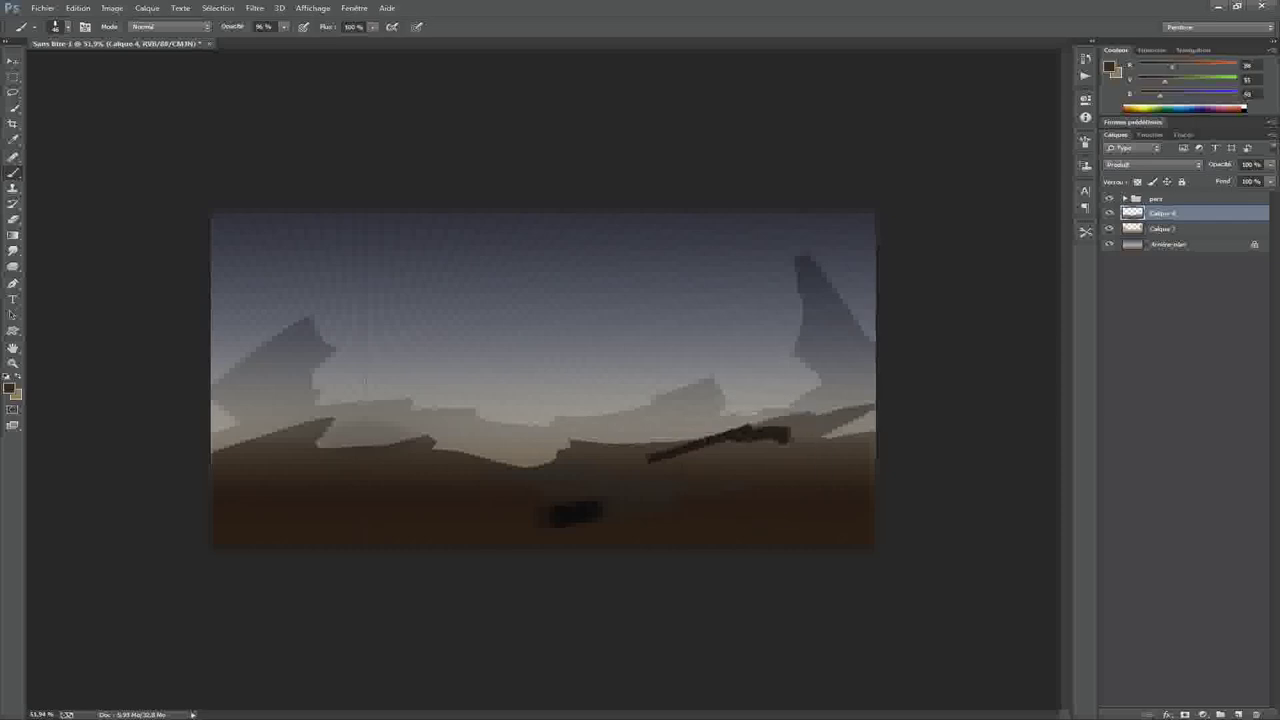
pyautogui.keyDown('alt'); pyautogui.rightClick(676, 447); pyautogui.keyUp('alt')
pyautogui.moveTo(686, 422)
pyautogui.mouseDown()
pyautogui.moveTo(668, 455)
pyautogui.moveTo(712, 445)
pyautogui.moveTo(730, 462)
pyautogui.moveTo(632, 452)
pyautogui.mouseUp()
pyautogui.keyDown('alt'); pyautogui.rightClick(690, 440); pyautogui.keyUp('alt')
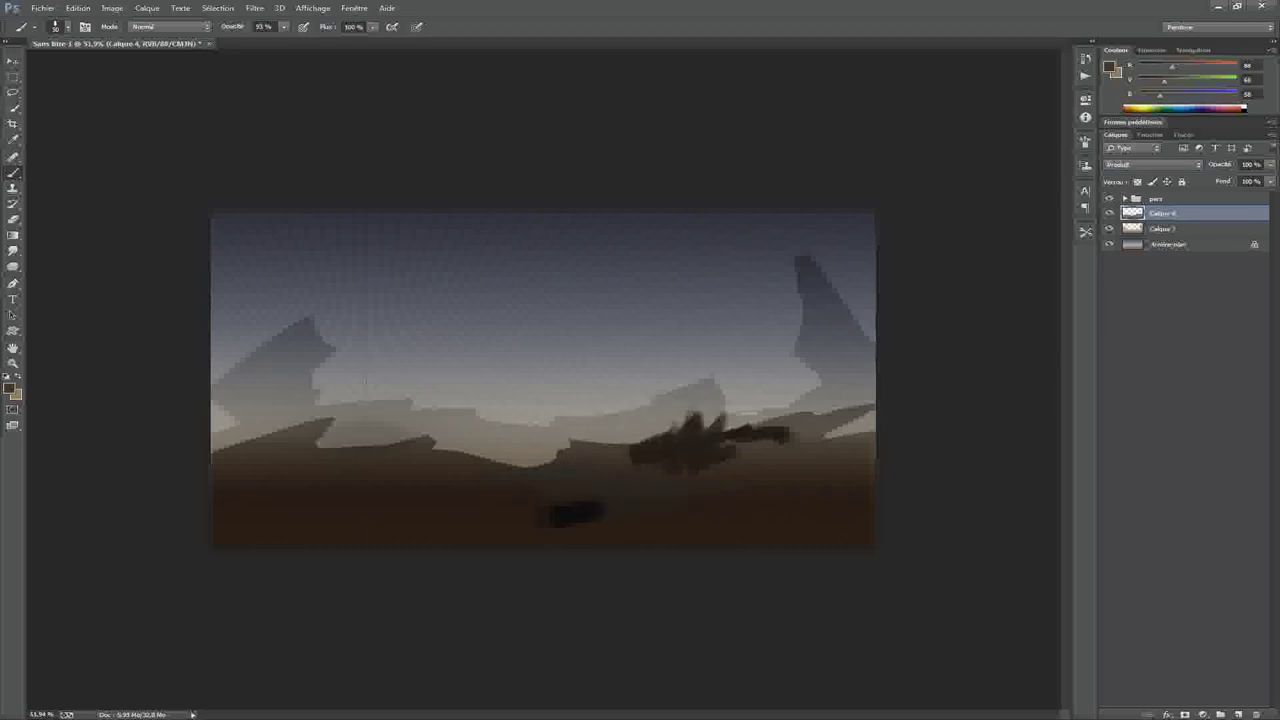
# Erase the upper part of the painted rock mass with a hard square eraser to give it a blocky outline
pyautogui.press('e')
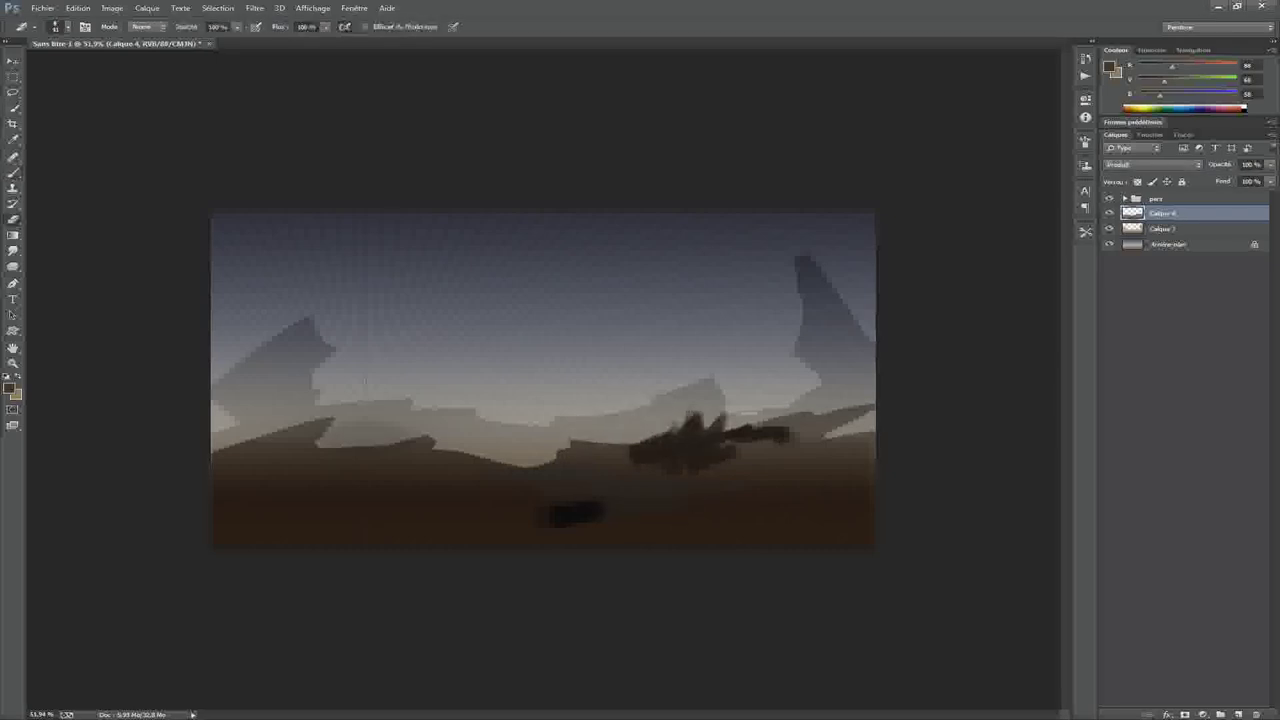
pyautogui.rightClick(690, 420)
pyautogui.doubleClick(757, 383)
pyautogui.moveTo(665, 425); pyautogui.dragTo(722, 423)
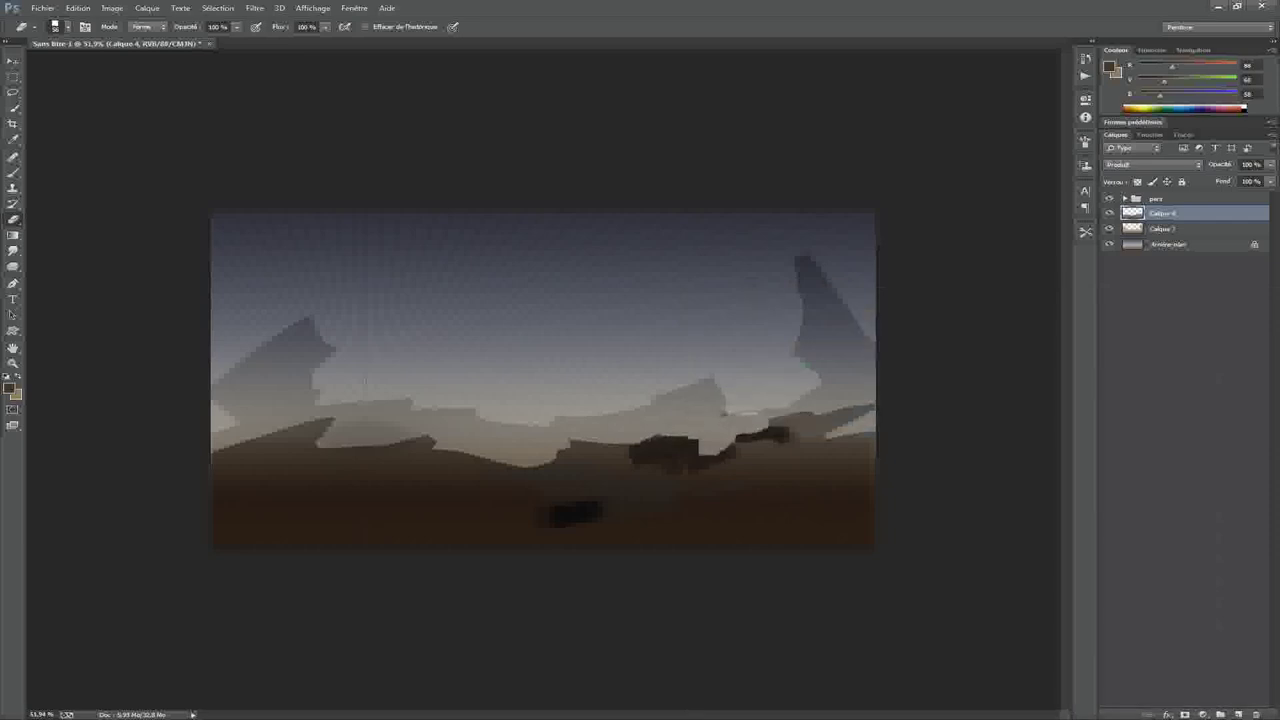
# Hide the perspective grid group and place the composite image and the near-ground silhouette on new Normal-mode layers
pyautogui.hotkey('alt', '[')
pyautogui.hotkey('ctrl', '+')
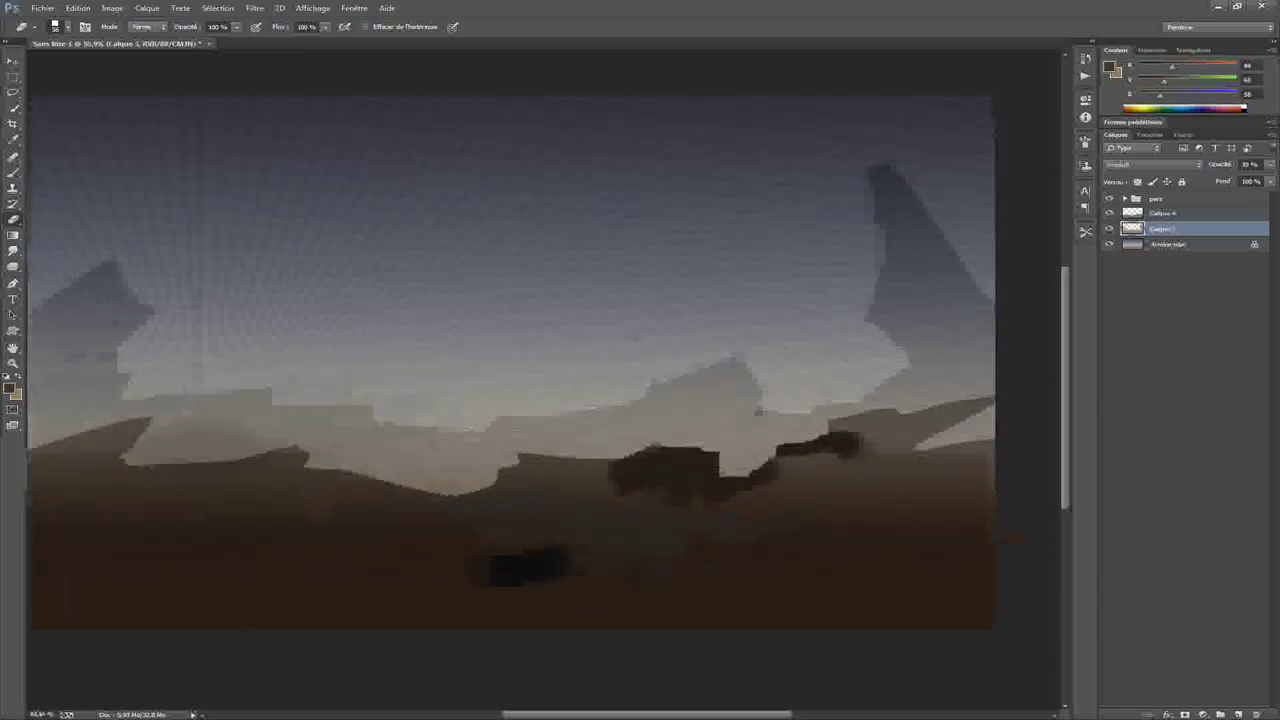
pyautogui.hotkey('alt', ']')
pyautogui.hotkey('alt', '[')
pyautogui.hotkey('alt', ']')
pyautogui.click(1238, 714)
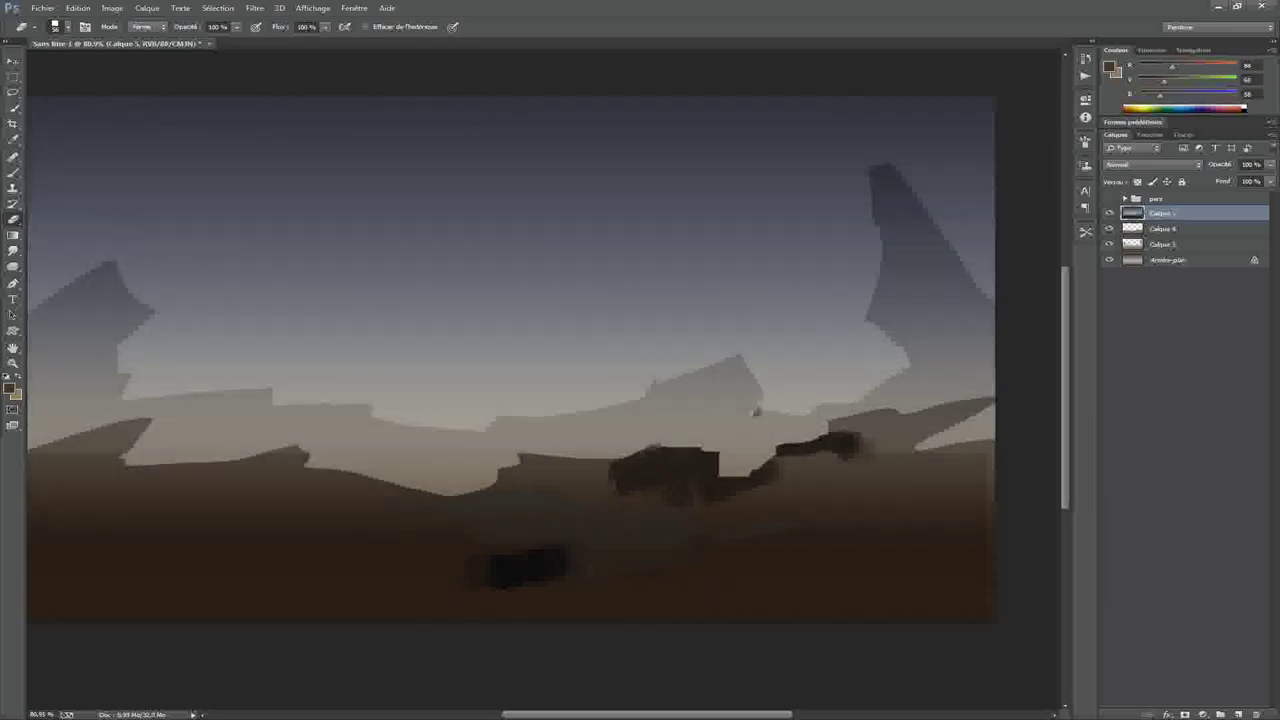
pyautogui.hotkey('ctrl', 'shift', 'alt', 'n')
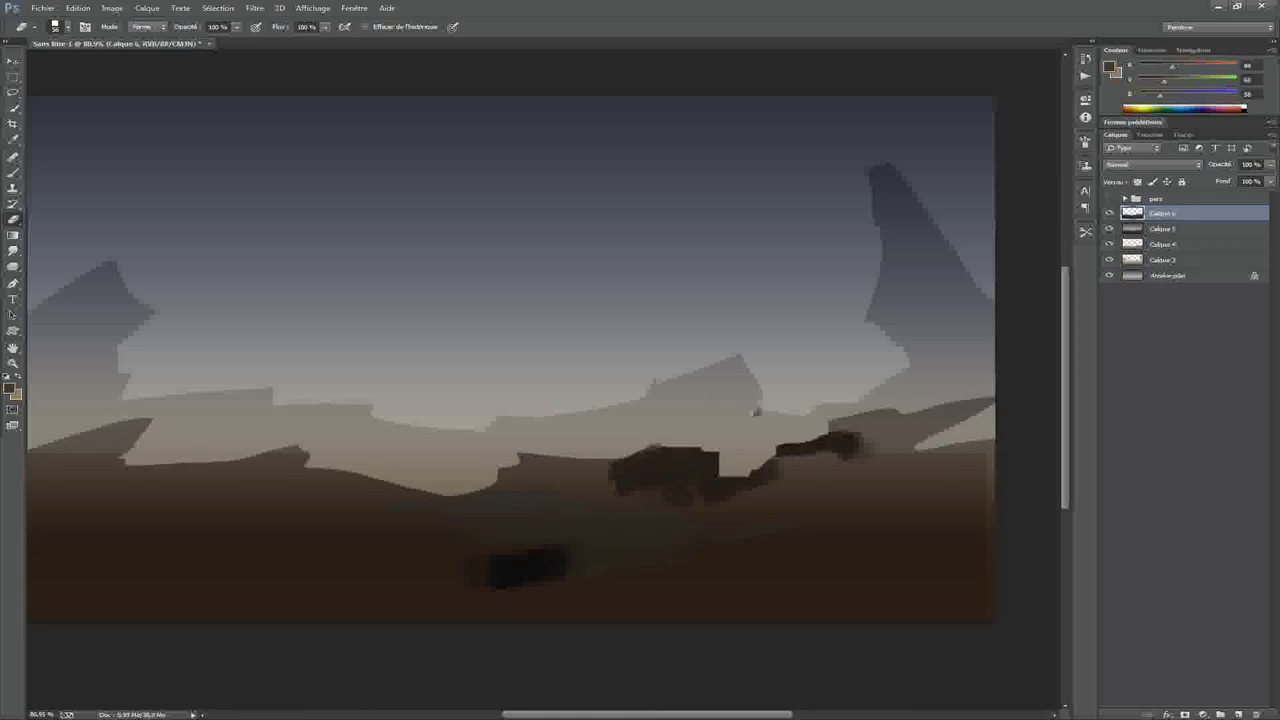
# Consolidate the stack by eliminating the composite layer and the old near-ground layer beneath the new ground layer
pyautogui.hotkey('alt', '[')
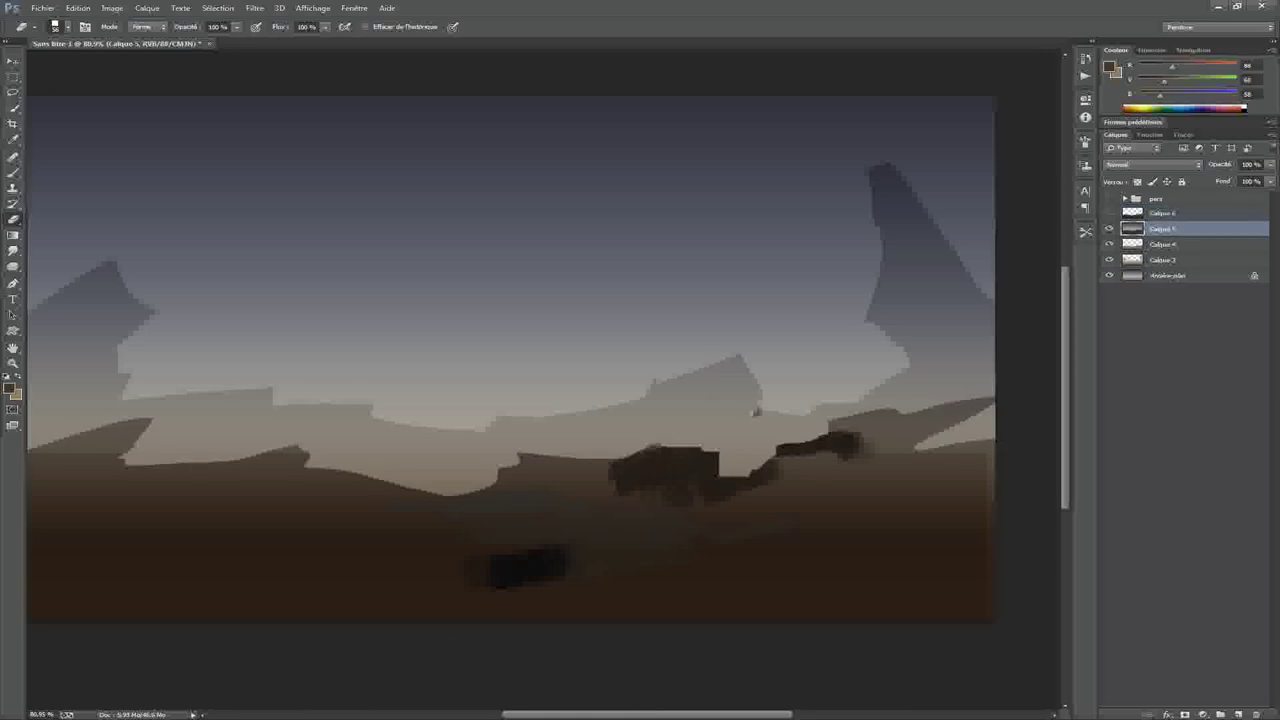
pyautogui.hotkey('ctrl', 'e')
pyautogui.hotkey('shift', 'alt', ']')
pyautogui.hotkey('ctrl', 'e')
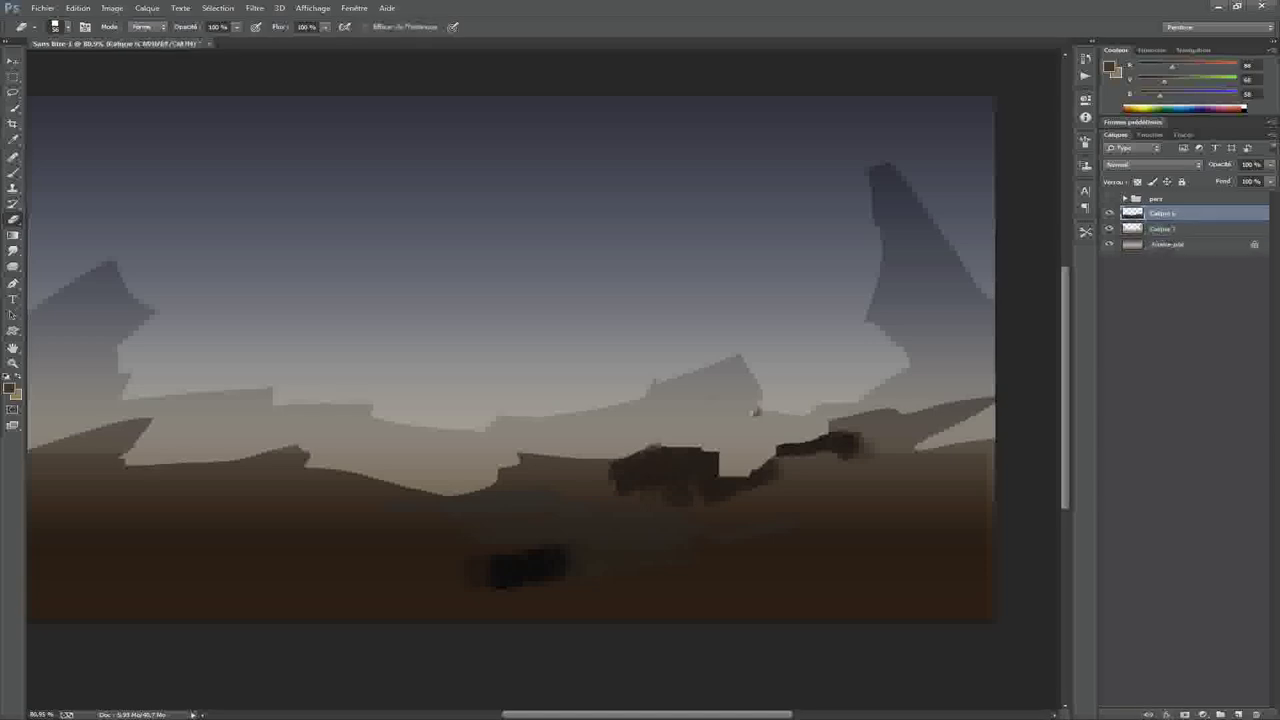
# Choose a jagged custom shape and draw it in sampled dark brown over the rock mass right of centre
pyautogui.moveTo(757, 410); pyautogui.dragTo(775, 348)
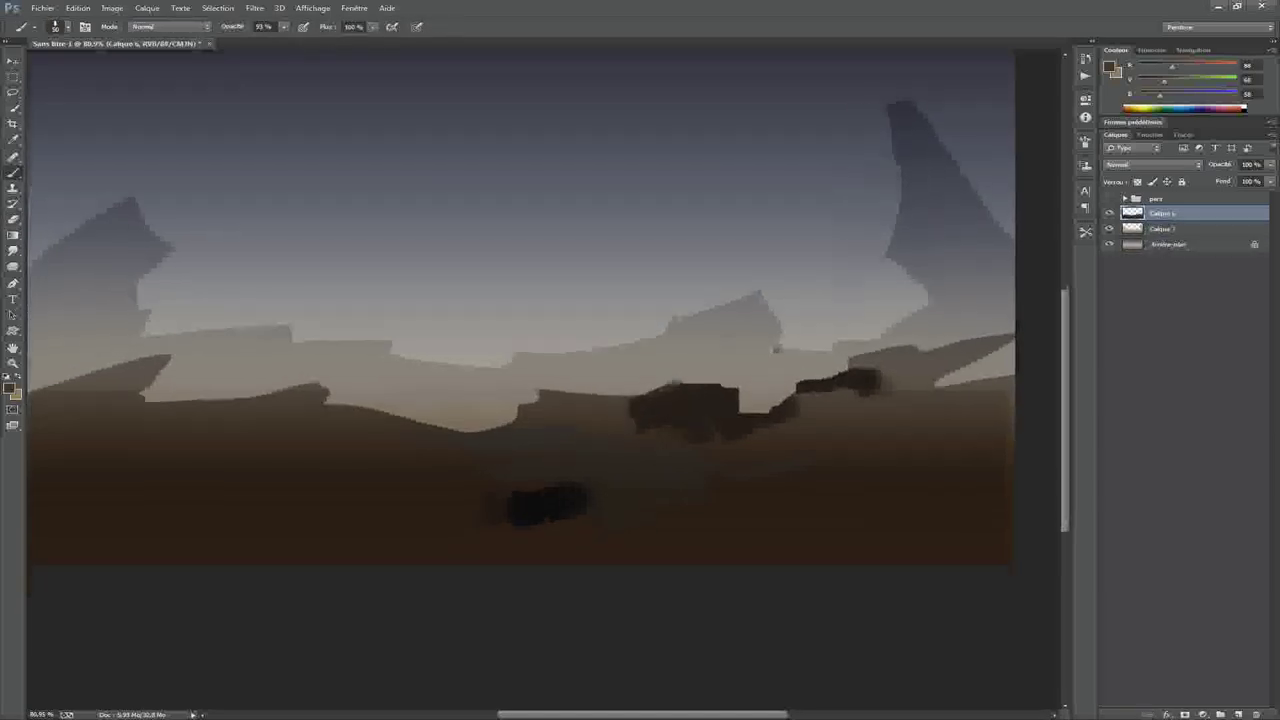
pyautogui.press('u')
pyautogui.rightClick(596, 410)
pyautogui.scroll(-8, 768, 560)
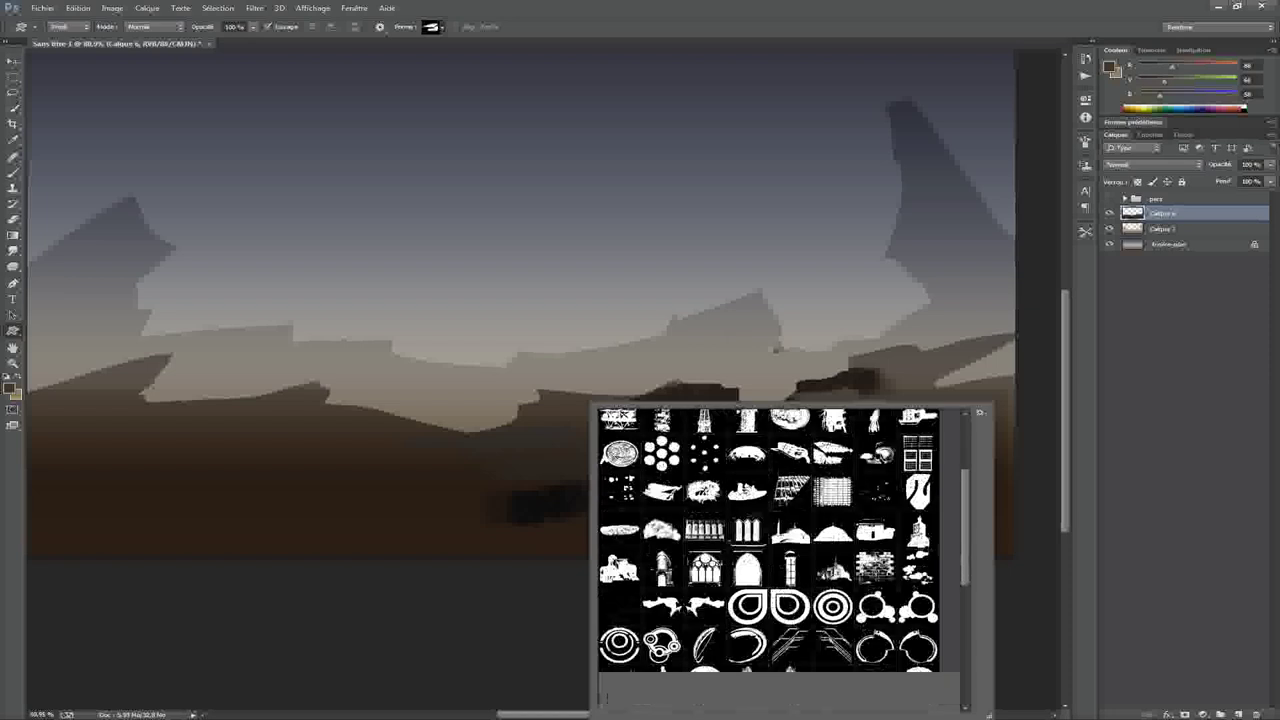
pyautogui.keyDown('alt'); pyautogui.click(534, 457); pyautogui.keyUp('alt')
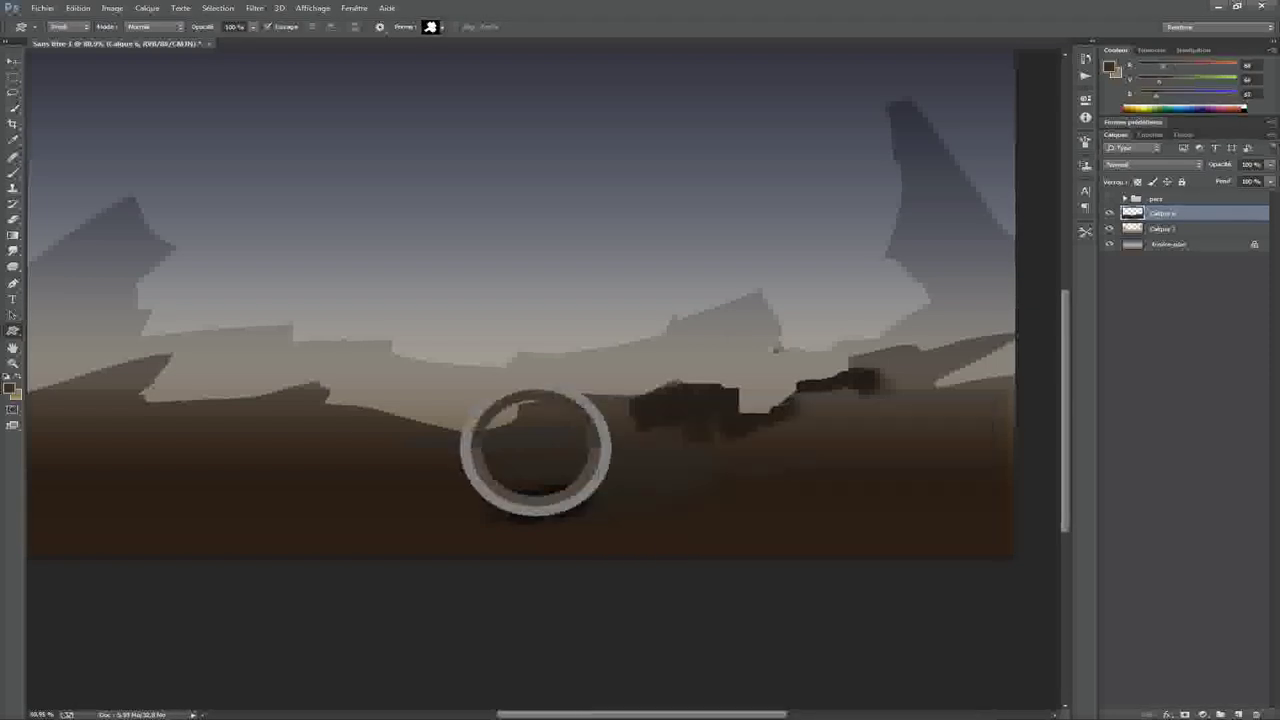
pyautogui.keyDown('alt'); pyautogui.click(695, 425); pyautogui.keyUp('alt')
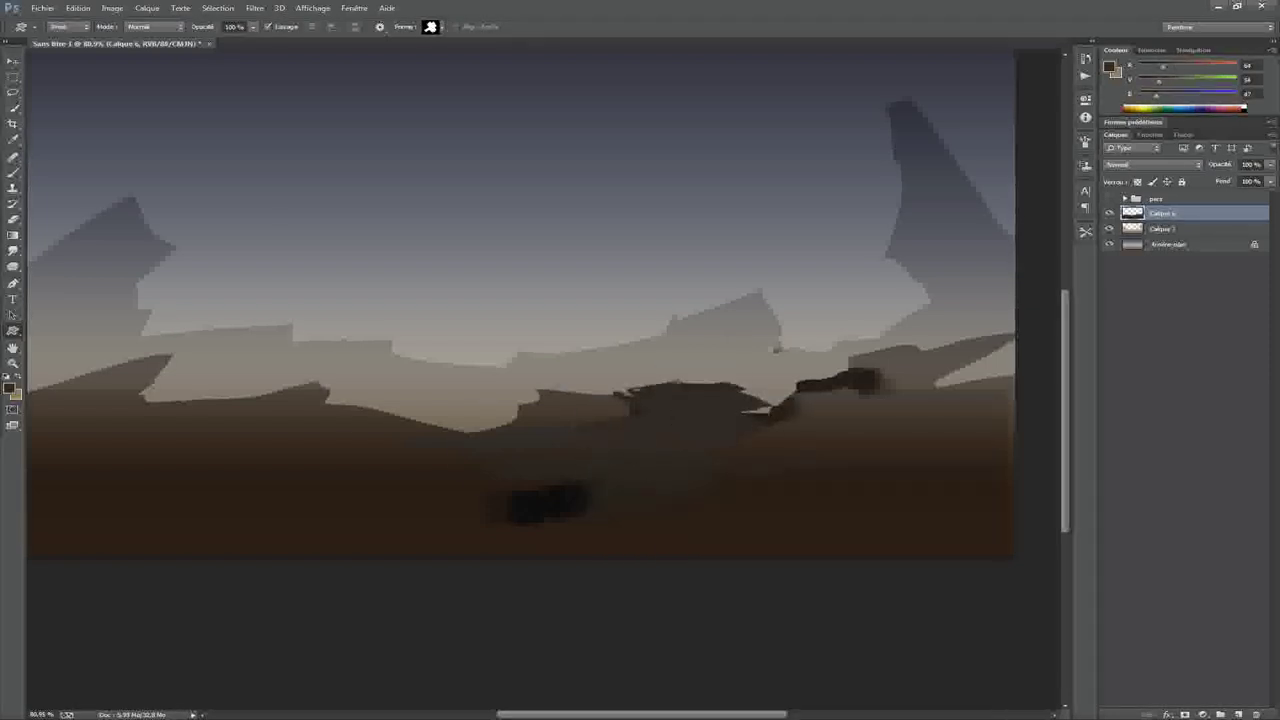
# Draw flat dark-blue custom shapes across the ground below the rock mass right of centre
pyautogui.keyDown('alt'); pyautogui.keyDown('shift'); pyautogui.rightClick(737, 366); pyautogui.keyUp('shift'); pyautogui.keyUp('alt')
pyautogui.moveTo(860, 418); pyautogui.dragTo(650, 462)
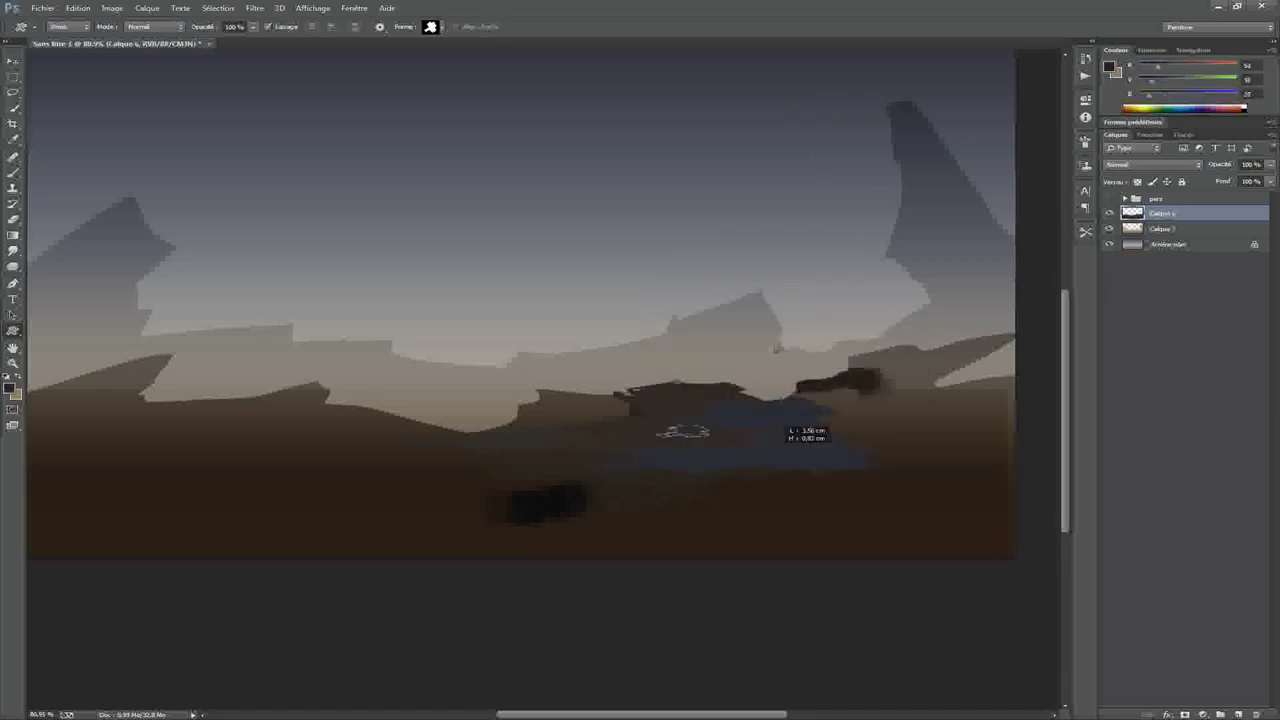
pyautogui.hotkey('ctrl', '-')
pyautogui.hotkey('ctrl', '-')
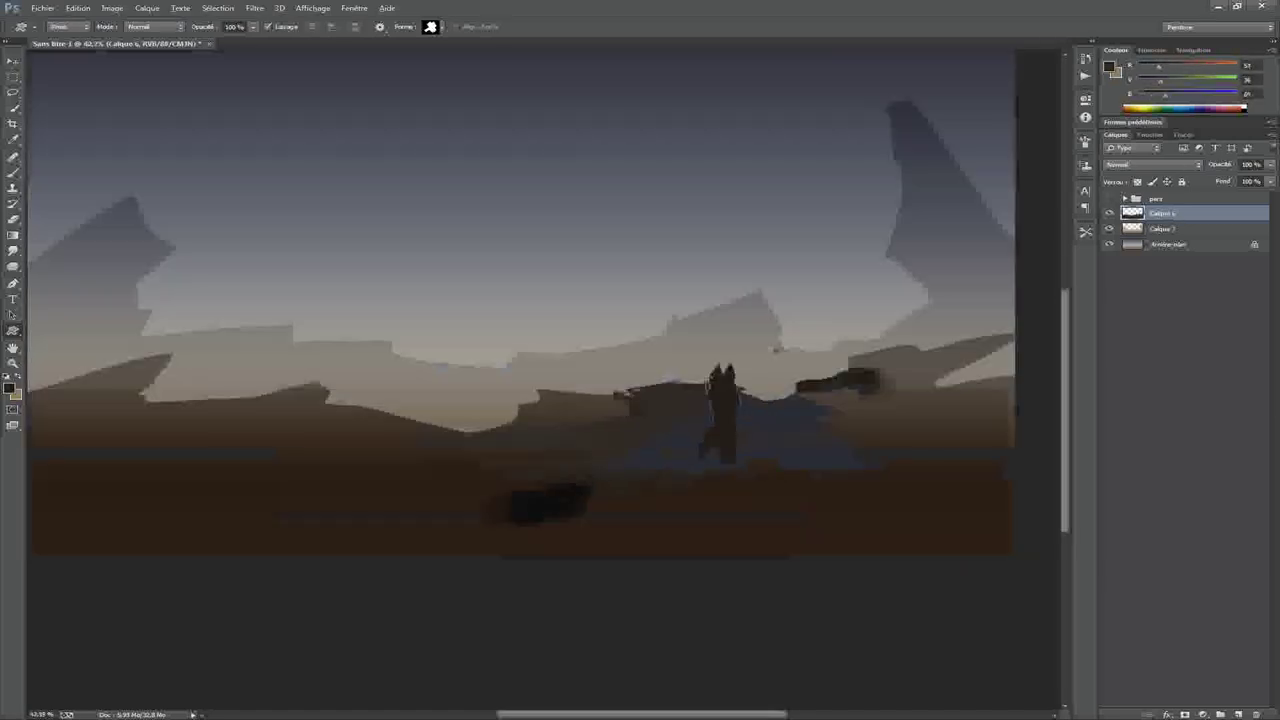
# Stack tall jagged dark shapes into a rock tower on the right and extend a low ridge from its base towards the centre
pyautogui.moveTo(820, 400)
pyautogui.mouseDown()
pyautogui.moveTo(705, 440)
pyautogui.moveTo(760, 455)
pyautogui.mouseUp()
pyautogui.moveTo(740, 350)
pyautogui.mouseDown()
pyautogui.moveTo(766, 398)
pyautogui.moveTo(745, 380)
pyautogui.moveTo(740, 330)
pyautogui.moveTo(772, 436)
pyautogui.moveTo(787, 440)
pyautogui.moveTo(750, 465)
pyautogui.mouseUp()
pyautogui.hotkey('ctrl', '-')
pyautogui.moveTo(712, 410)
pyautogui.mouseDown()
pyautogui.moveTo(665, 430)
pyautogui.moveTo(600, 428)
pyautogui.mouseUp()
# Draw dark jagged ledges along the left ground and raise a tall rock tower above them
pyautogui.moveTo(467, 405)
pyautogui.mouseDown()
pyautogui.moveTo(467, 442)
pyautogui.moveTo(388, 428)
pyautogui.moveTo(305, 452)
pyautogui.moveTo(455, 420)
pyautogui.mouseUp()
pyautogui.moveTo(330, 445); pyautogui.dragTo(448, 440)
pyautogui.moveTo(292, 462)
pyautogui.mouseDown()
pyautogui.moveTo(368, 458)
pyautogui.moveTo(282, 438)
pyautogui.moveTo(405, 418)
pyautogui.mouseUp()
pyautogui.click(400, 350)
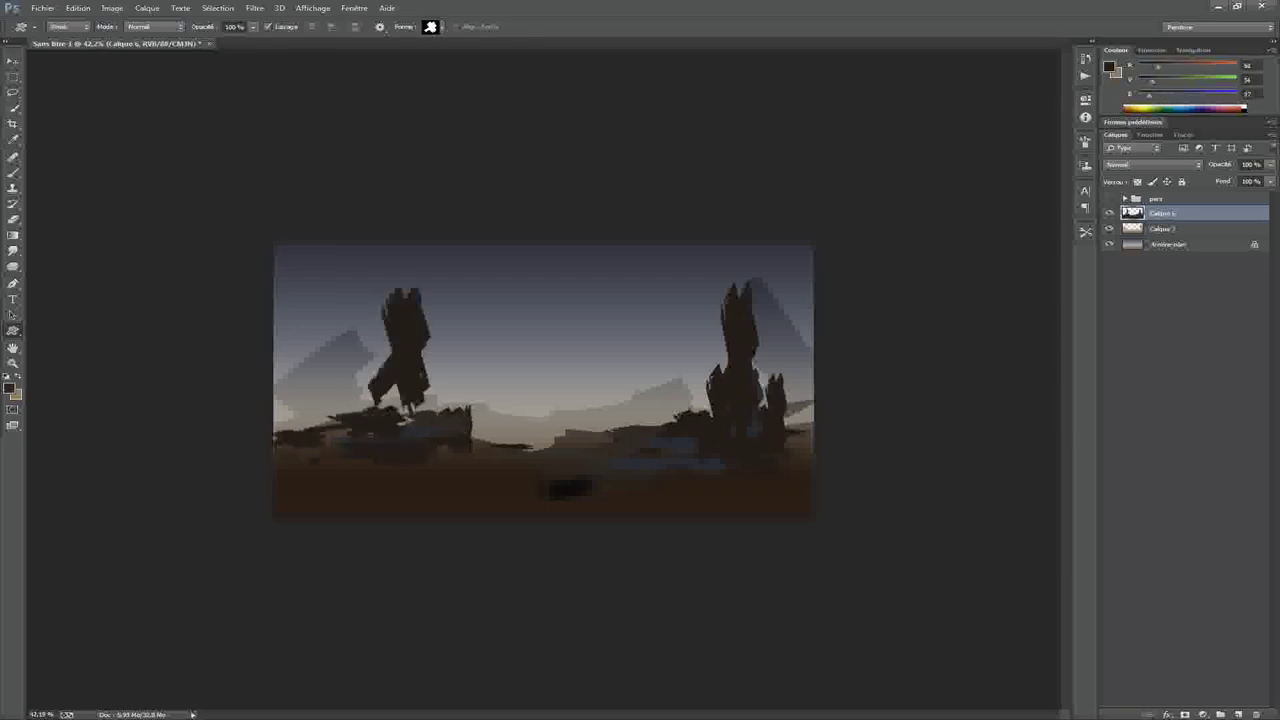
# Choose another custom shape and add thin vertical pylons, horizontal debris and ground patches around the left tower
pyautogui.rightClick(446, 406)
pyautogui.doubleClick(690, 595)
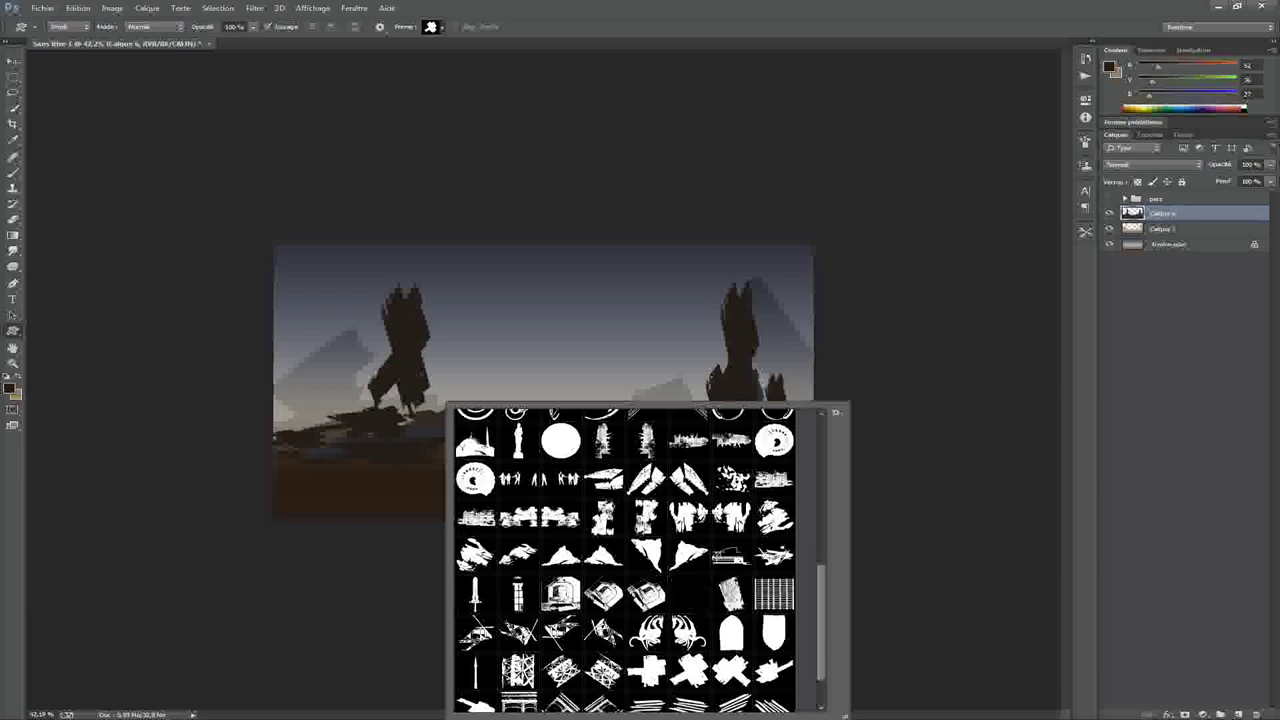
pyautogui.moveTo(396, 410)
pyautogui.mouseDown()
pyautogui.moveTo(392, 260)
pyautogui.moveTo(379, 407)
pyautogui.moveTo(366, 265)
pyautogui.mouseUp()
pyautogui.moveTo(305, 416); pyautogui.dragTo(452, 398)
pyautogui.keyDown('alt'); pyautogui.click(440, 430); pyautogui.keyUp('alt')
pyautogui.moveTo(412, 439); pyautogui.dragTo(442, 439)
# Draw flat dark-blue and greenish shapes across the foreground with sampled and adjusted colours, undoing the unwanted shape
pyautogui.moveTo(575, 478); pyautogui.dragTo(588, 478)
pyautogui.keyDown('alt'); pyautogui.click(588, 480); pyautogui.keyUp('alt')
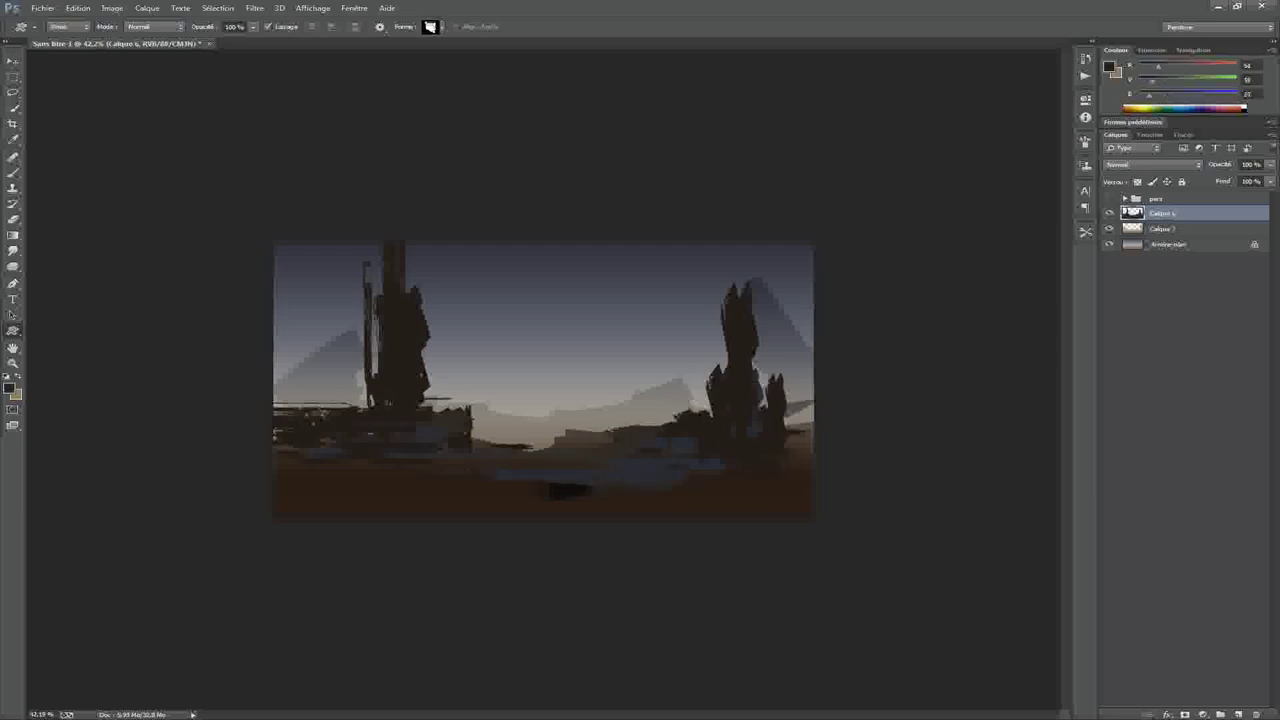
pyautogui.keyDown('alt'); pyautogui.click(600, 443); pyautogui.keyUp('alt')
pyautogui.moveTo(422, 474); pyautogui.dragTo(732, 484)
pyautogui.keyDown('alt'); pyautogui.keyDown('shift'); pyautogui.rightClick(607, 456); pyautogui.keyUp('shift'); pyautogui.keyUp('alt')
pyautogui.moveTo(607, 456)
pyautogui.mouseDown()
pyautogui.moveTo(729, 500)
pyautogui.moveTo(607, 456)
pyautogui.mouseUp()
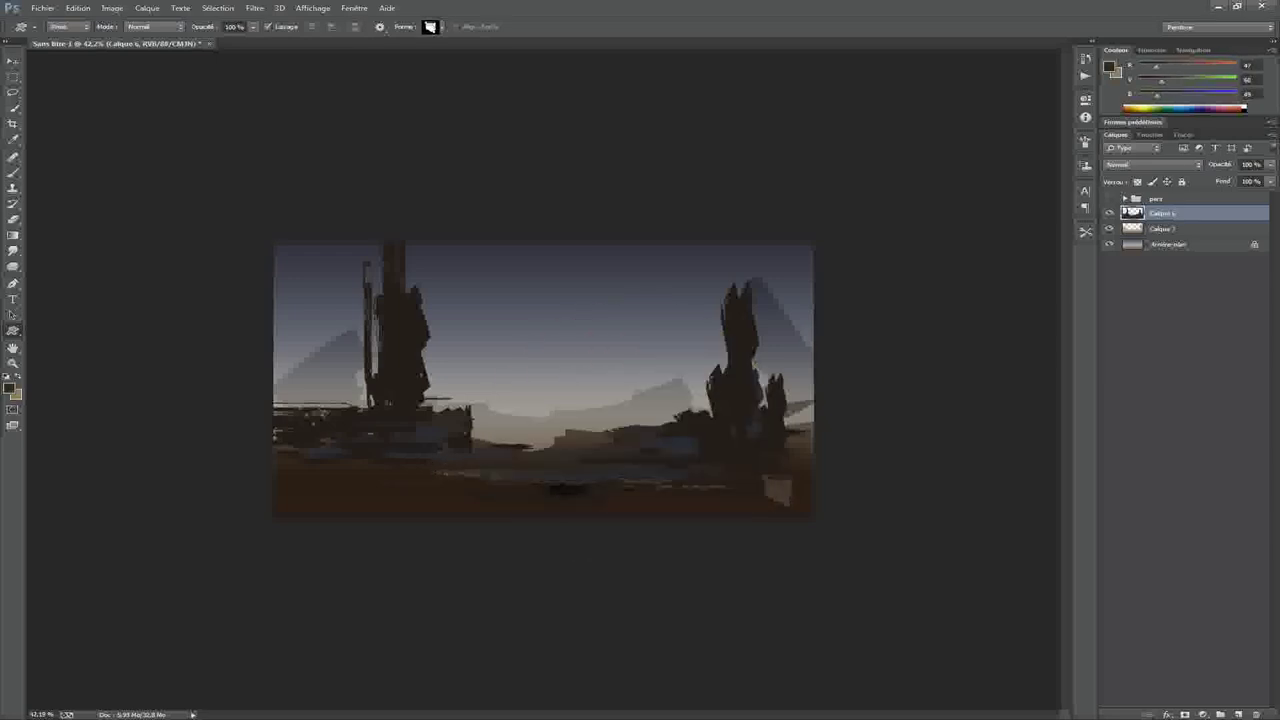
pyautogui.moveTo(455, 490); pyautogui.dragTo(720, 492)
pyautogui.hotkey('ctrl', 'z')
# Choose a wiry custom shape and add an antenna on the right tower, beams around its base and debris beside the left ledges
pyautogui.press('Return')
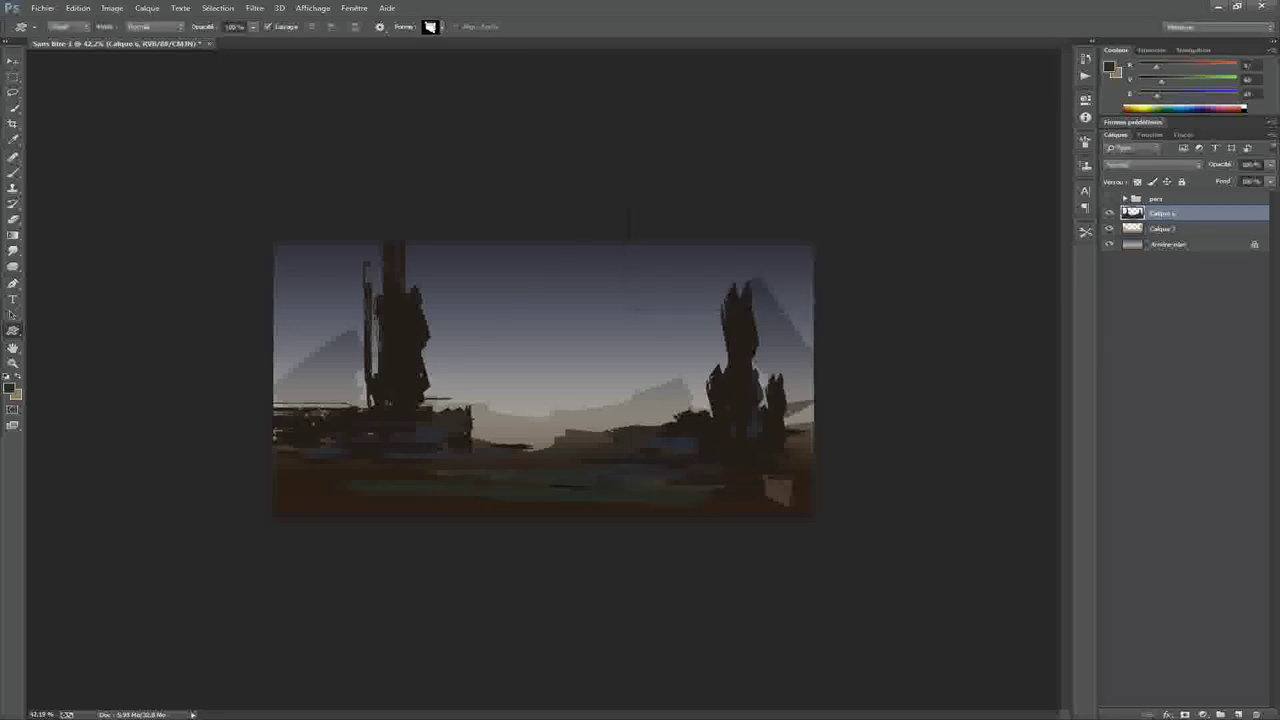
pyautogui.click(738, 632)
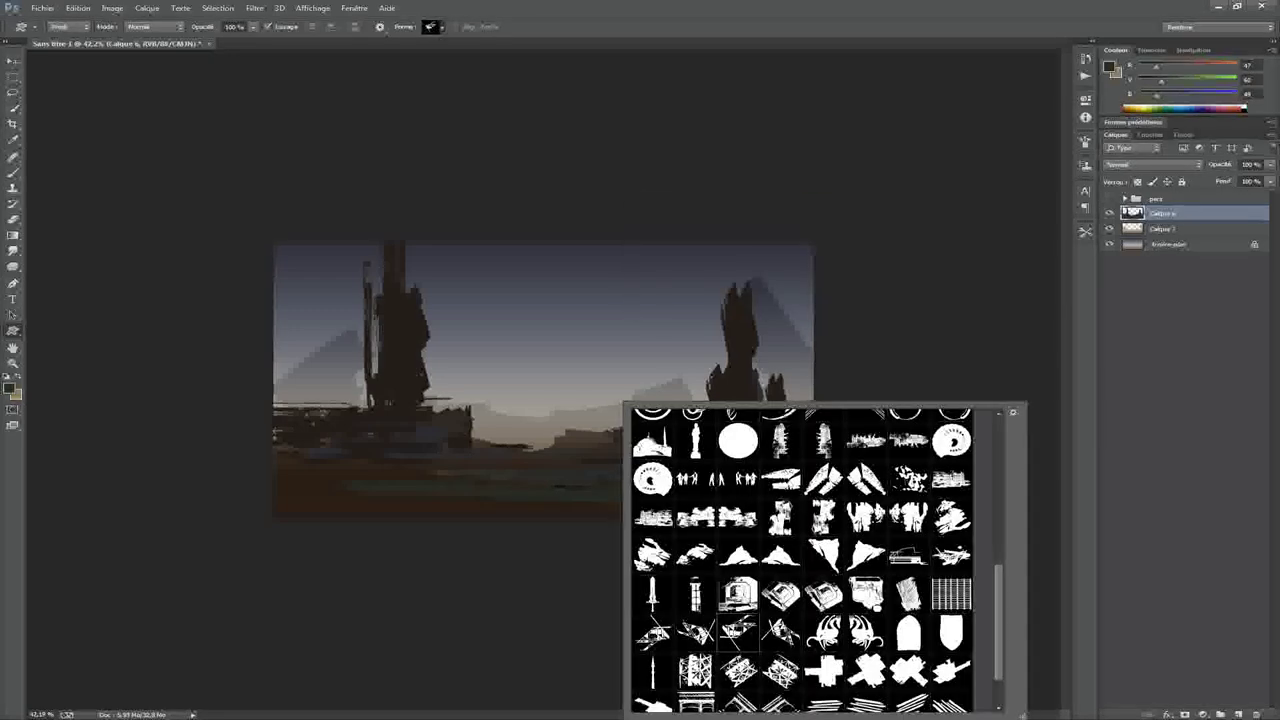
pyautogui.press('Return')
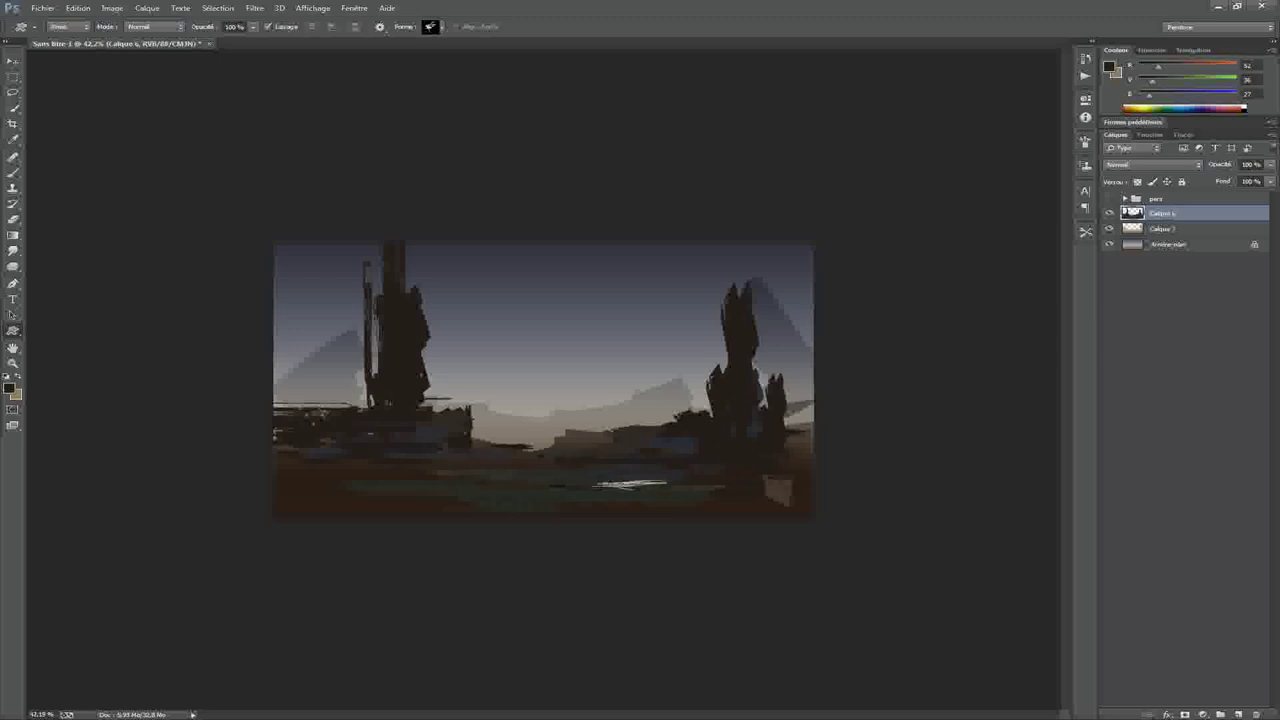
pyautogui.moveTo(729, 286); pyautogui.dragTo(729, 266)
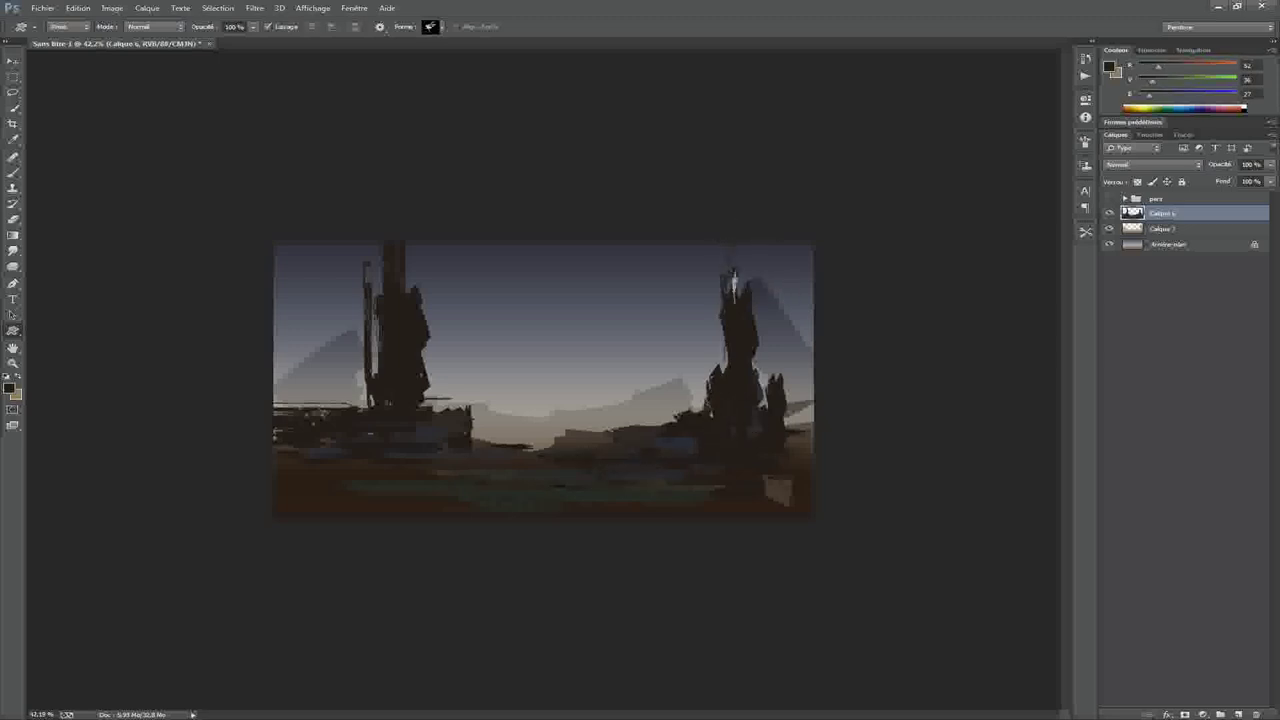
pyautogui.moveTo(712, 406)
pyautogui.mouseDown()
pyautogui.moveTo(814, 410)
pyautogui.moveTo(812, 382)
pyautogui.mouseUp()
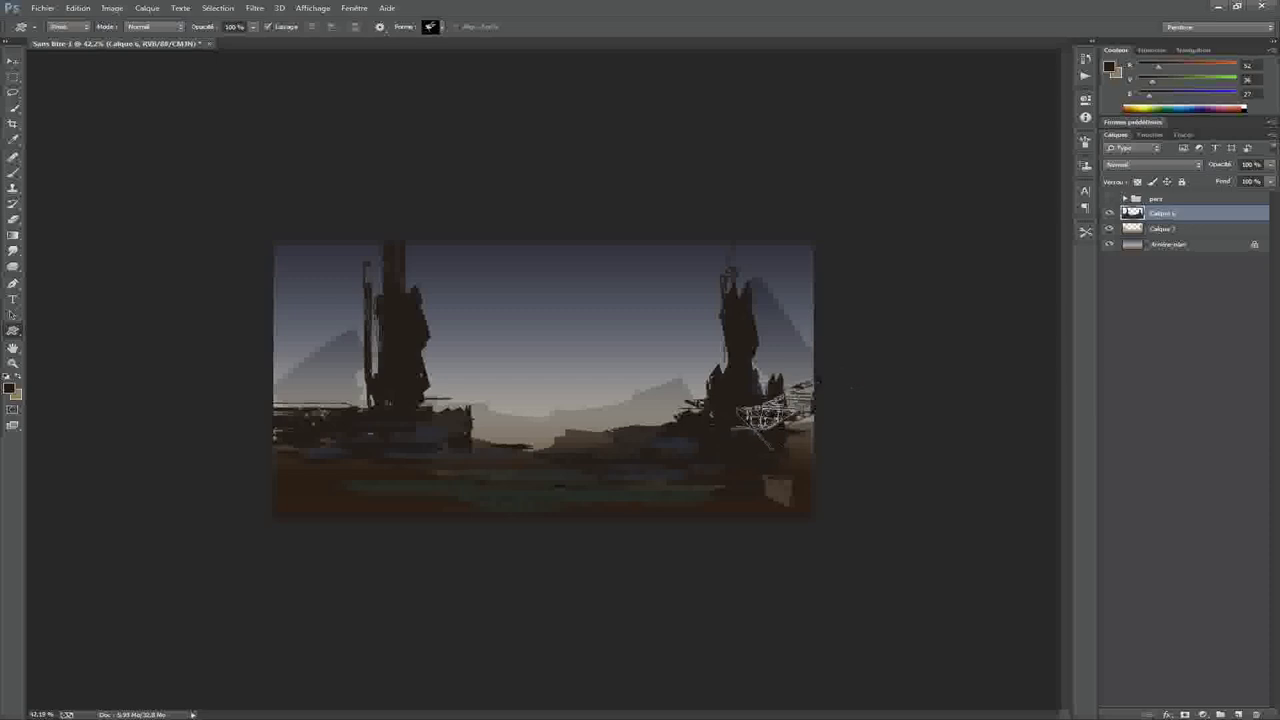
pyautogui.moveTo(470, 414); pyautogui.dragTo(612, 432)
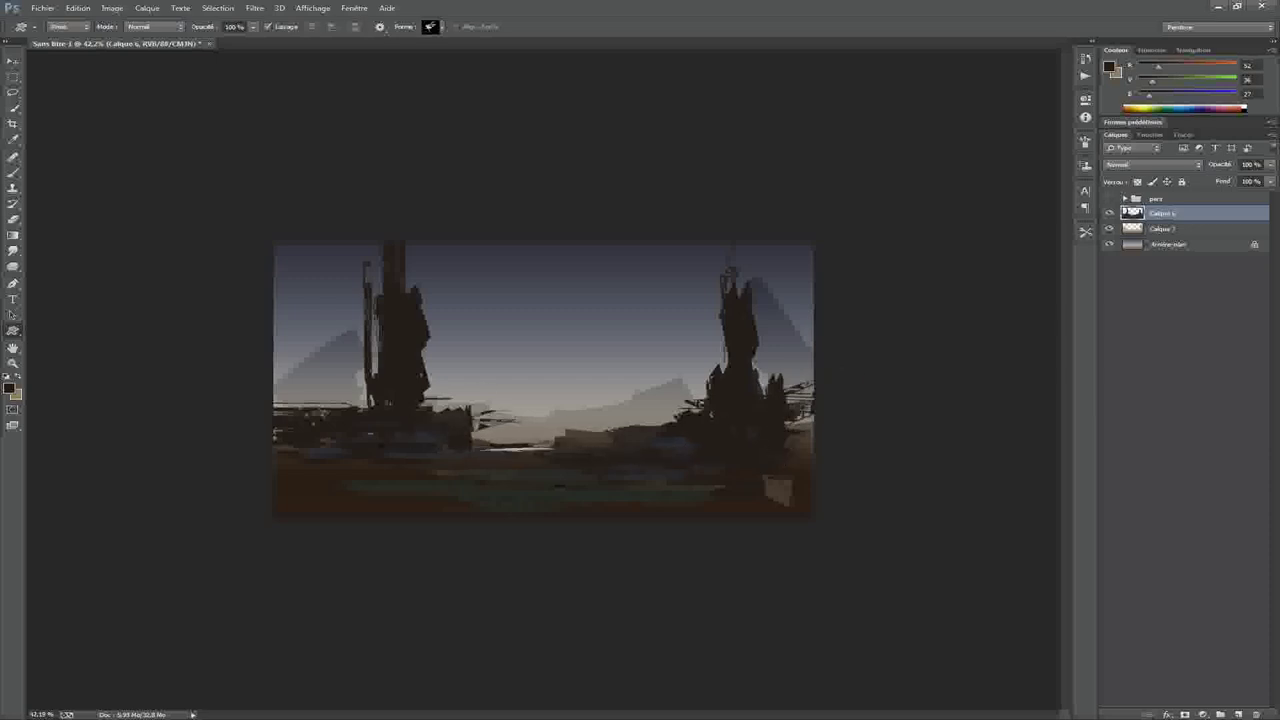
# Lock the silhouette layer's transparent pixels and shade the towers and foreground with a very large round brush
pyautogui.press('b')
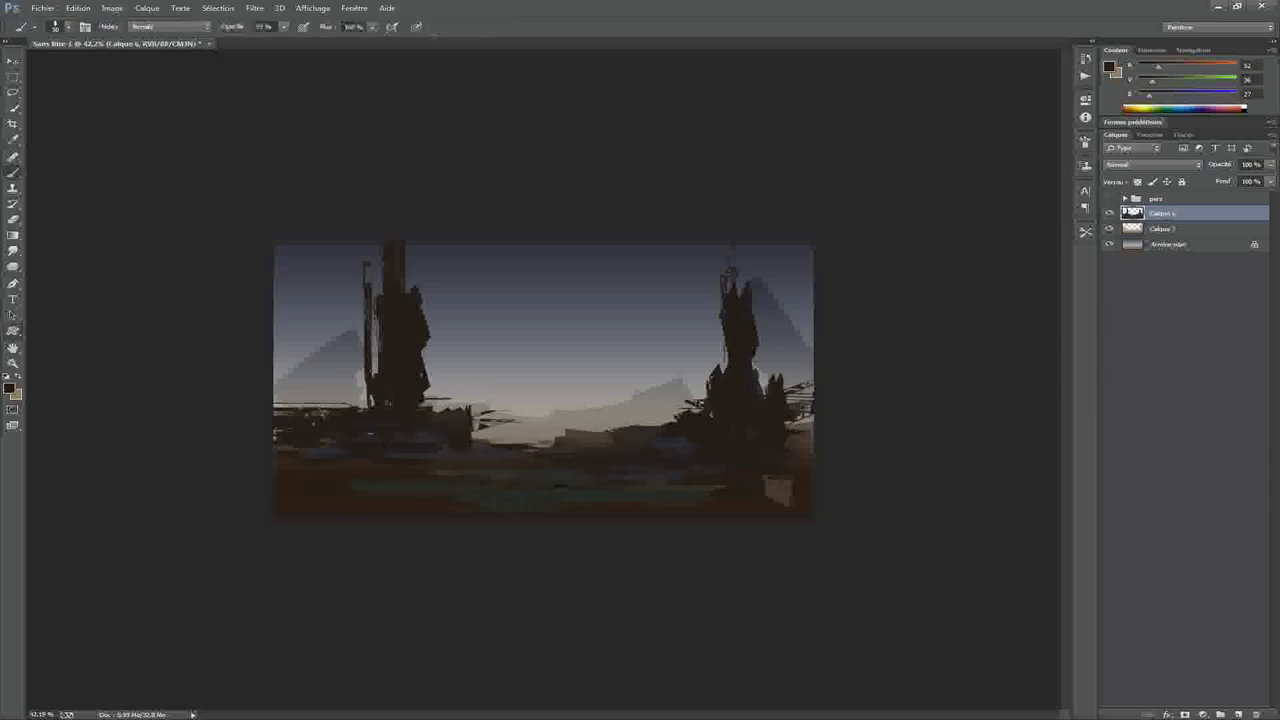
pyautogui.press(']')
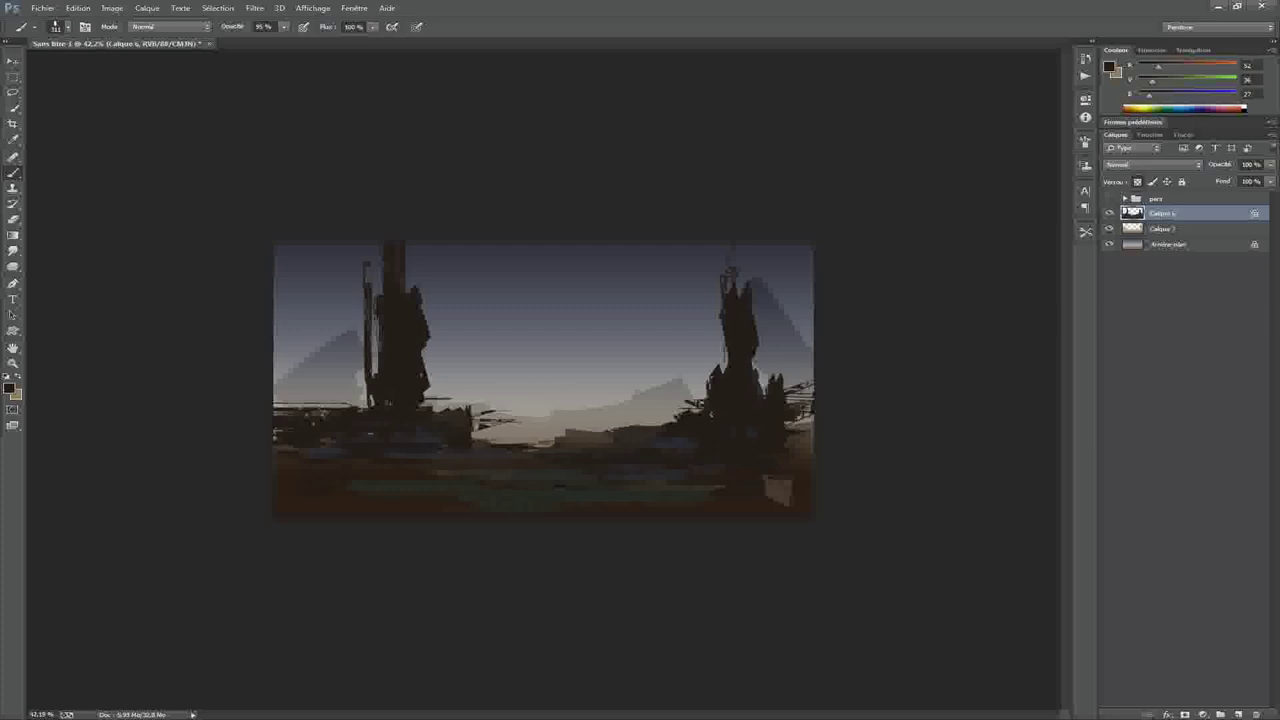
pyautogui.rightClick(405, 282)
pyautogui.click(430, 329)
pyautogui.press('Return')
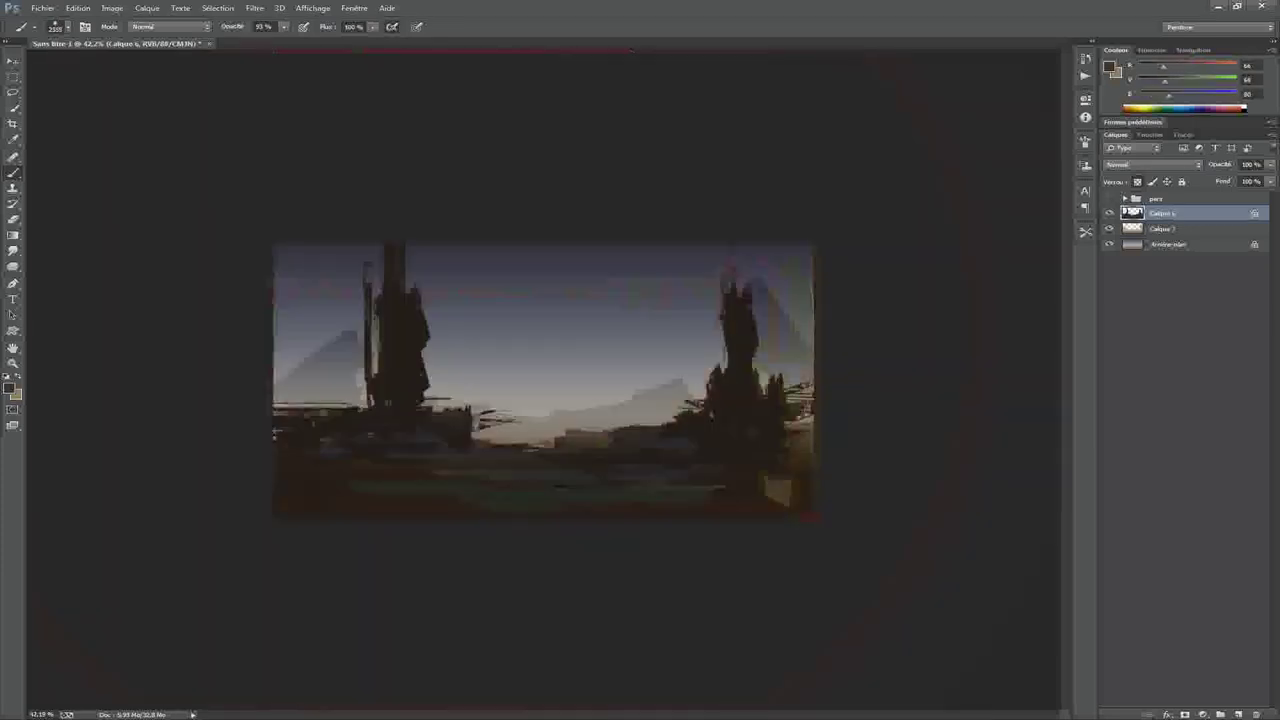
pyautogui.moveTo(400, 357); pyautogui.dragTo(445, 357)
pyautogui.moveTo(257, 460); pyautogui.dragTo(276, 432)
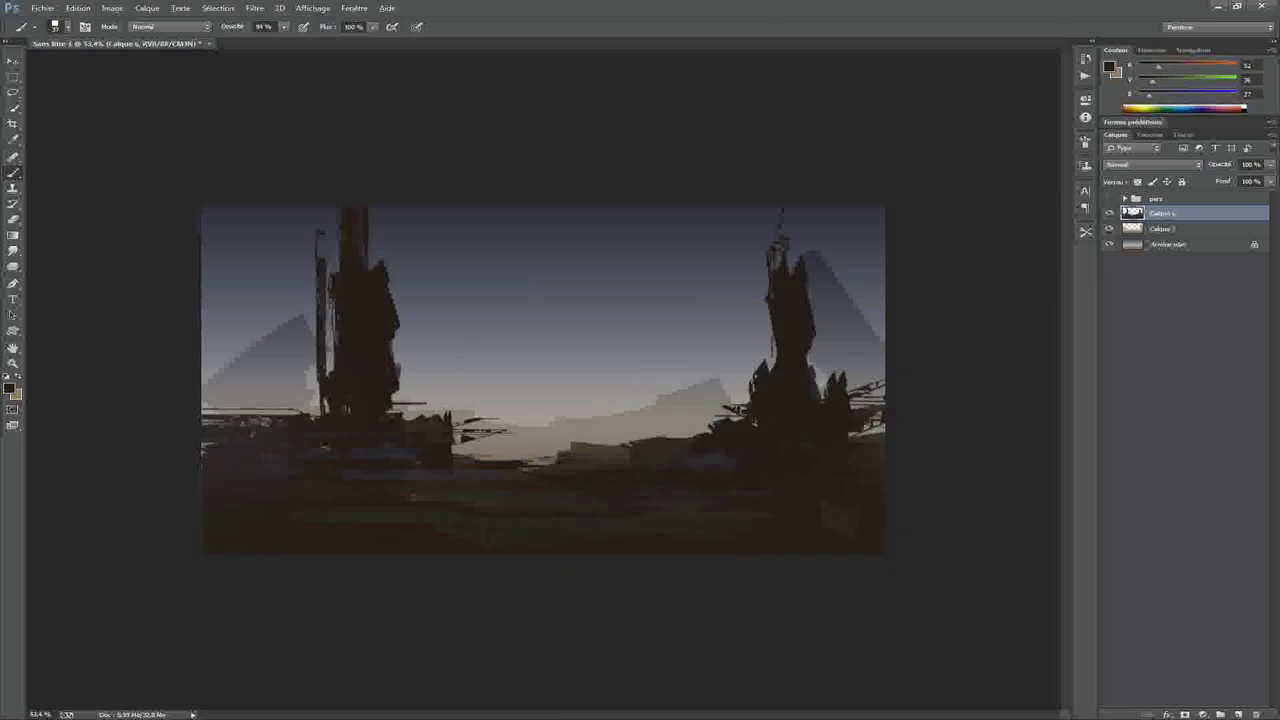
# Adjust the brush opacity, sample the dark silhouette colour and touch up the ledge beside the left tower
pyautogui.press('9')
pyautogui.press('7')
pyautogui.keyDown('alt'); pyautogui.click(460, 437); pyautogui.keyUp('alt')
pyautogui.moveTo(440, 425); pyautogui.dragTo(405, 415)
pyautogui.keyDown('alt'); pyautogui.click(459, 432); pyautogui.keyUp('alt')
# Load the Sampled Brush 37 1 preset, reduce its size and set its opacity to 100%
pyautogui.rightClick(459, 432)
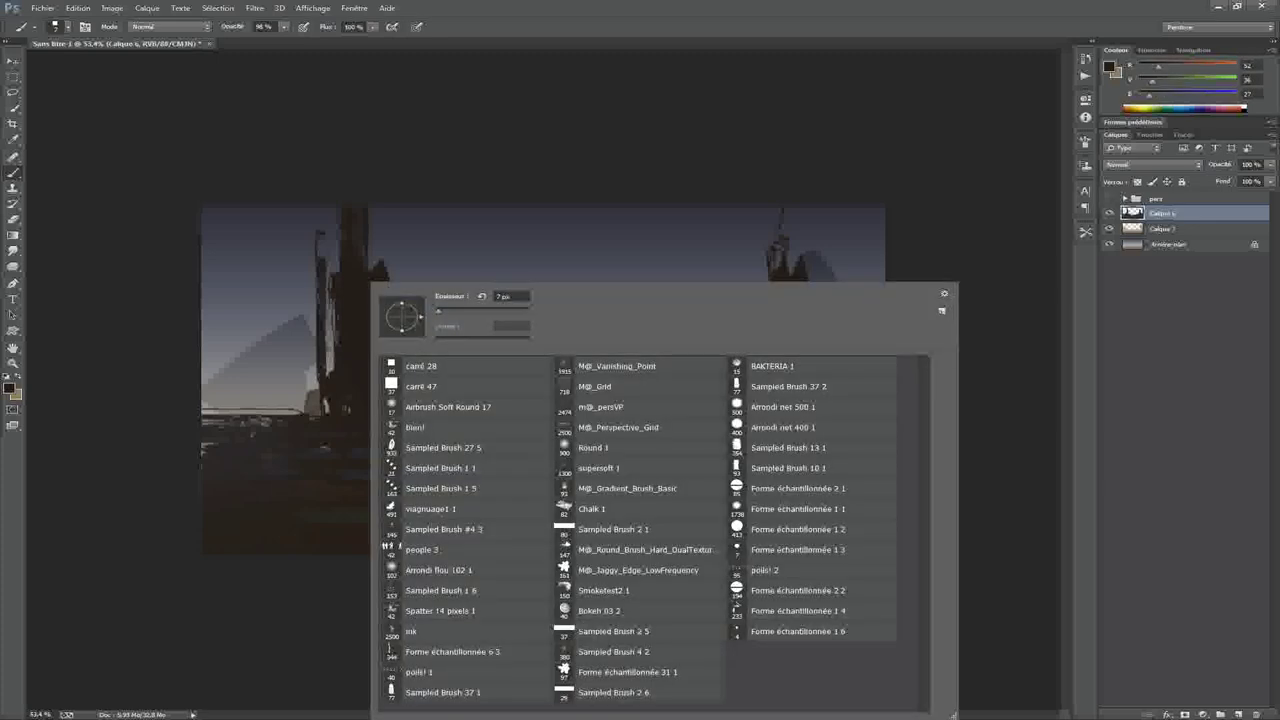
pyautogui.click(440, 692)
pyautogui.press('Return')
pyautogui.keyDown('alt'); pyautogui.rightClick(365, 384); pyautogui.keyUp('alt')
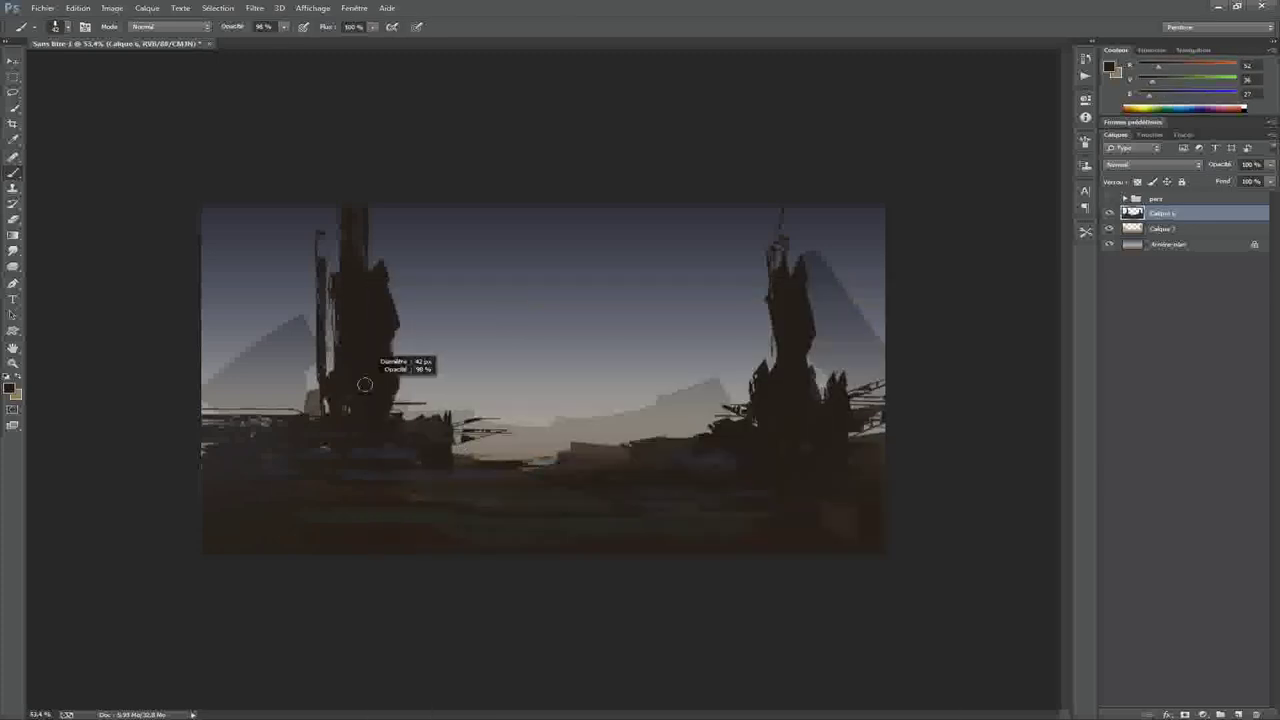
pyautogui.keyDown('alt'); pyautogui.rightClick(368, 386); pyautogui.keyUp('alt')
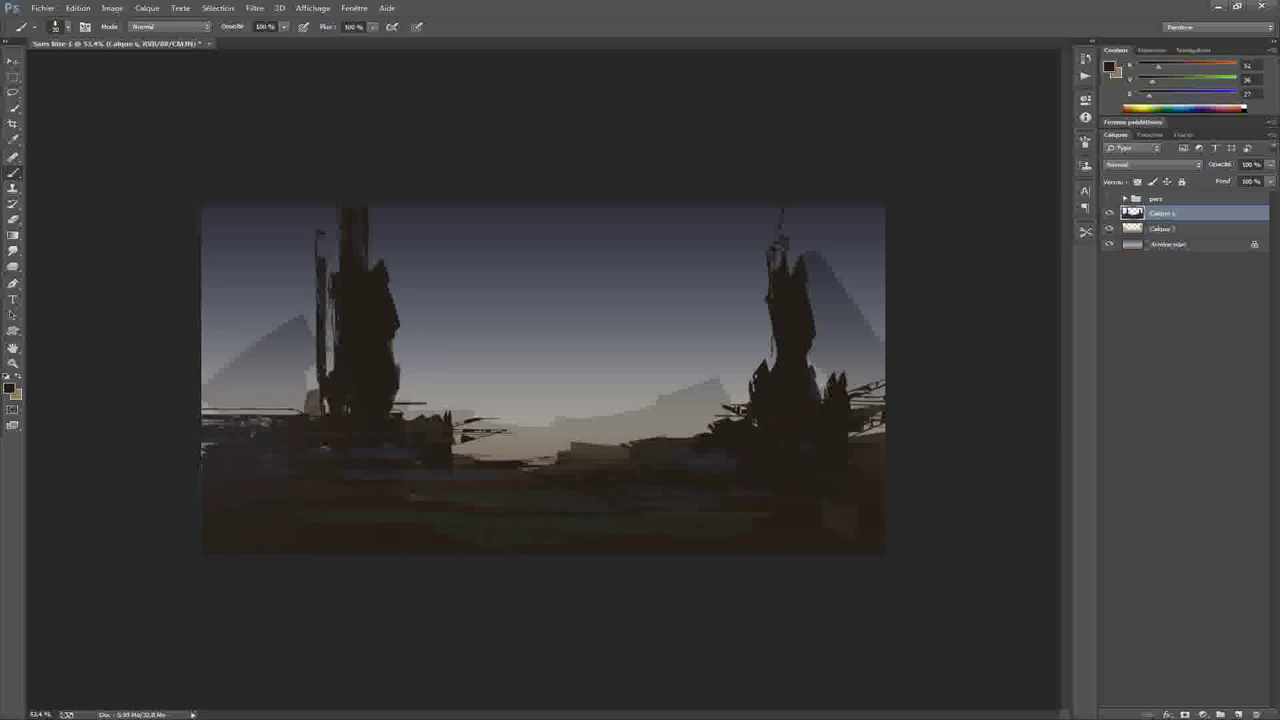
# Toggle the silhouette layer's visibility and check the whole composition at a small scale
pyautogui.click(1108, 213)
pyautogui.click(1108, 213)
pyautogui.keyDown('alt'); pyautogui.rightClick(362, 390); pyautogui.keyUp('alt')
pyautogui.scroll(-5, 543, 380)
pyautogui.scroll(3, 543, 380)
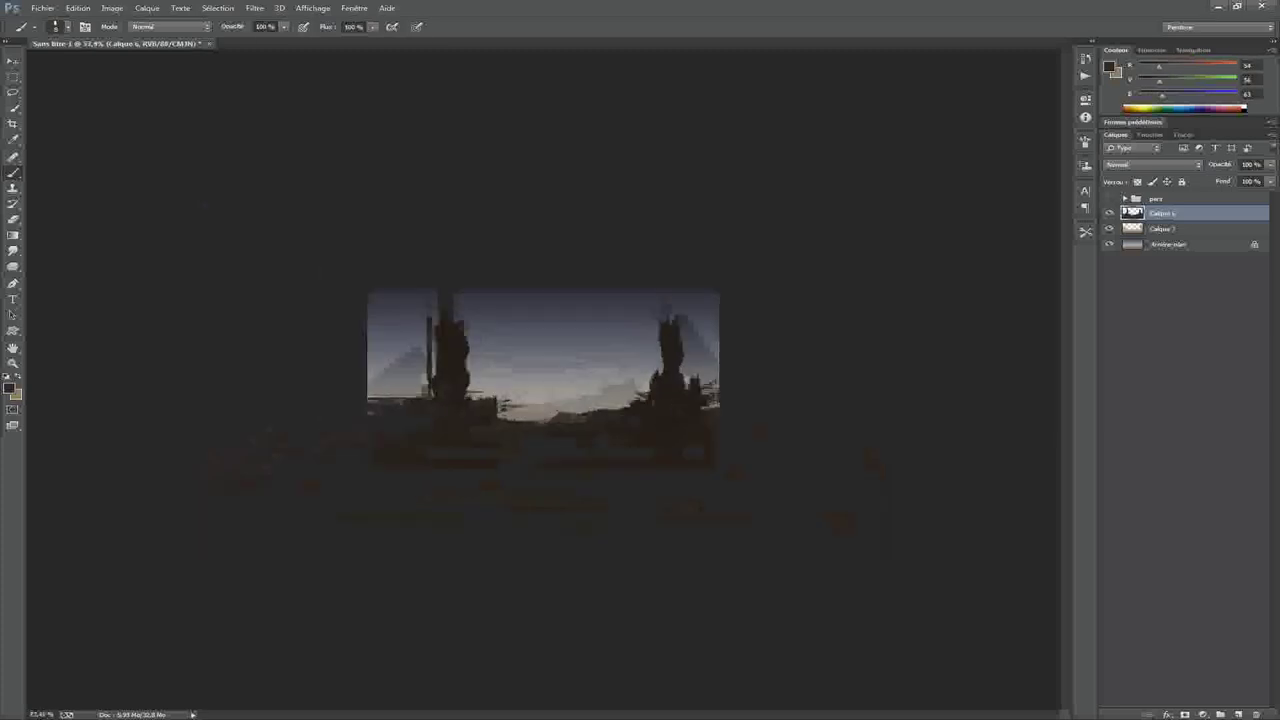
# Duplicate the silhouette layer, move the copy below the original, then flip it horizontally and enlarge it beyond the canvas
pyautogui.hotkey('ctrl', 'j')
pyautogui.hotkey('ctrl', '[')
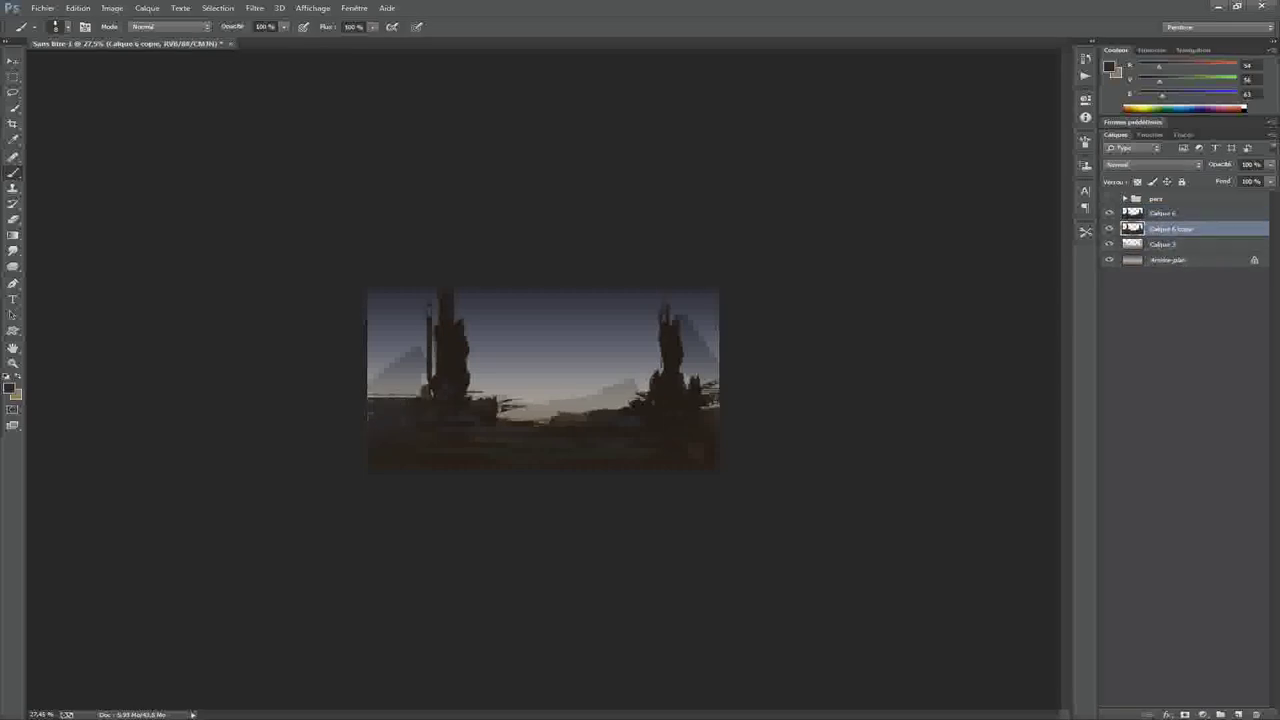
pyautogui.hotkey('ctrl', 't')
pyautogui.moveTo(719, 405); pyautogui.dragTo(529, 405)
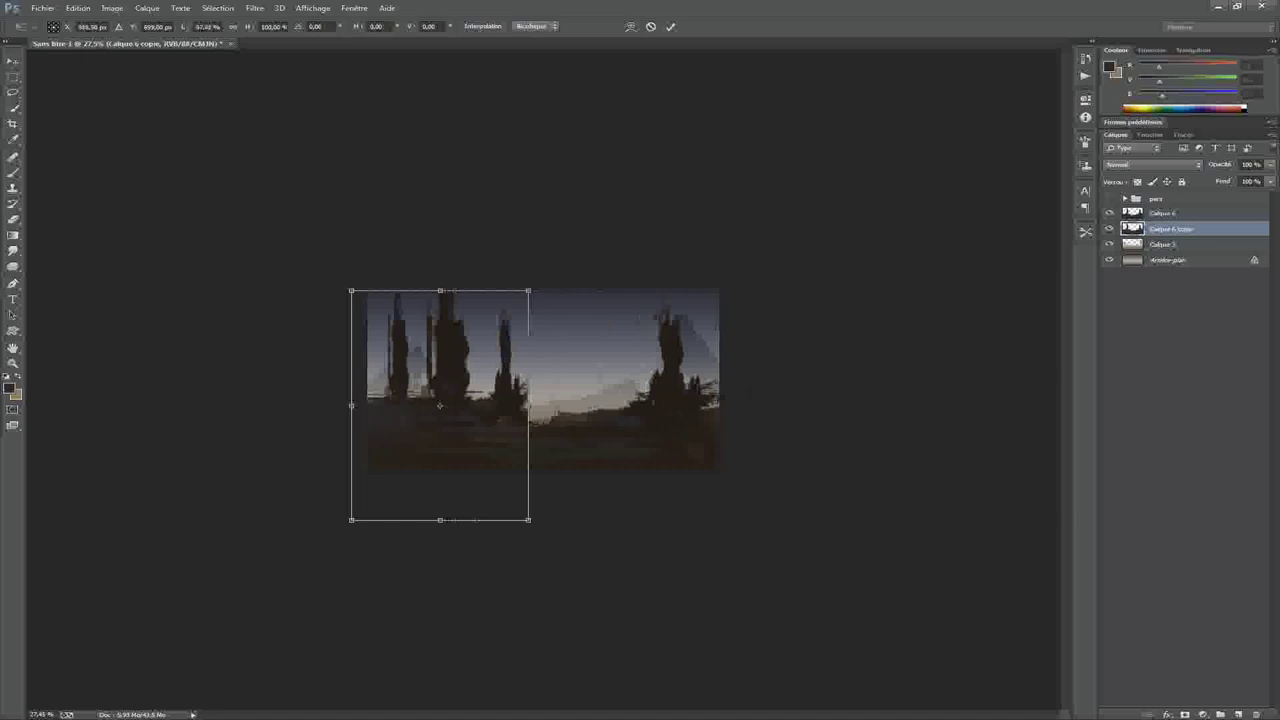
pyautogui.moveTo(351, 405); pyautogui.dragTo(758, 405)
pyautogui.moveTo(642, 291); pyautogui.dragTo(642, 219)
pyautogui.moveTo(526, 370); pyautogui.dragTo(307, 369)
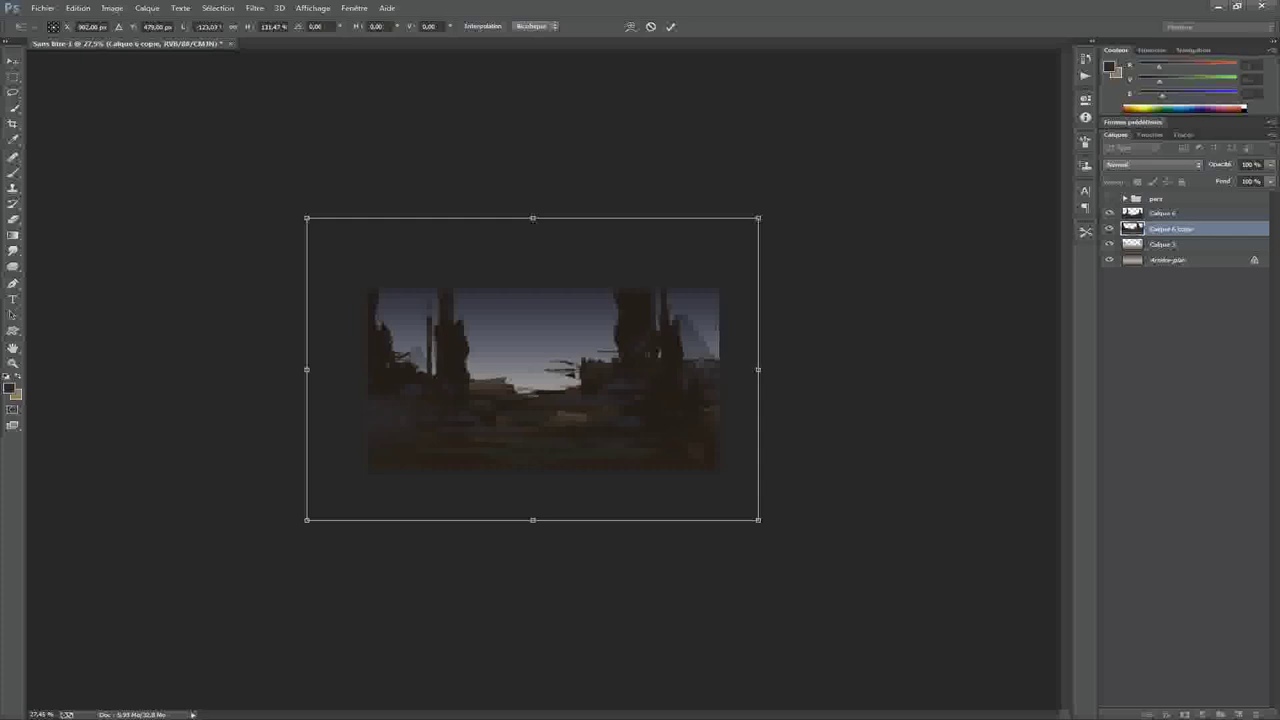
pyautogui.press('Return')
pyautogui.press('b')
# Lighten the flipped silhouette copy with Hue/Saturation, setting its lightness to +10
pyautogui.hotkey('ctrl', '+')
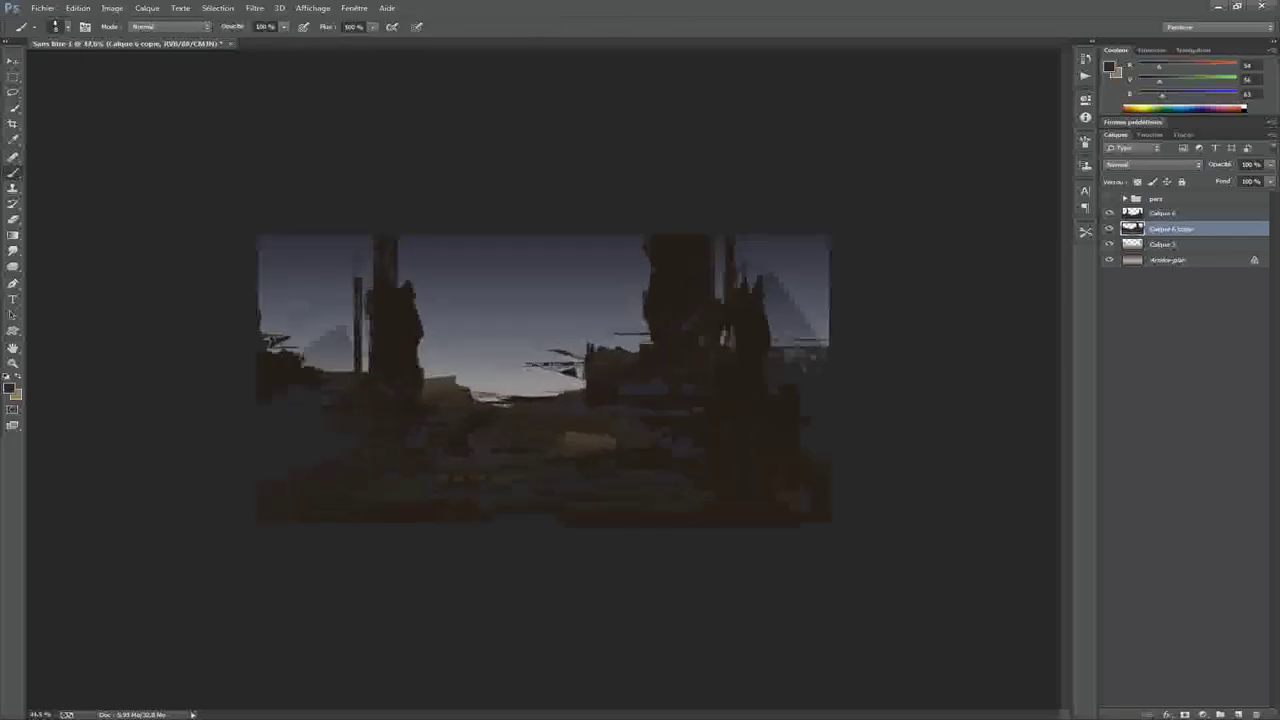
pyautogui.hotkey('ctrl', 'alt', 'u')
pyautogui.hotkey('shift', 'Down')
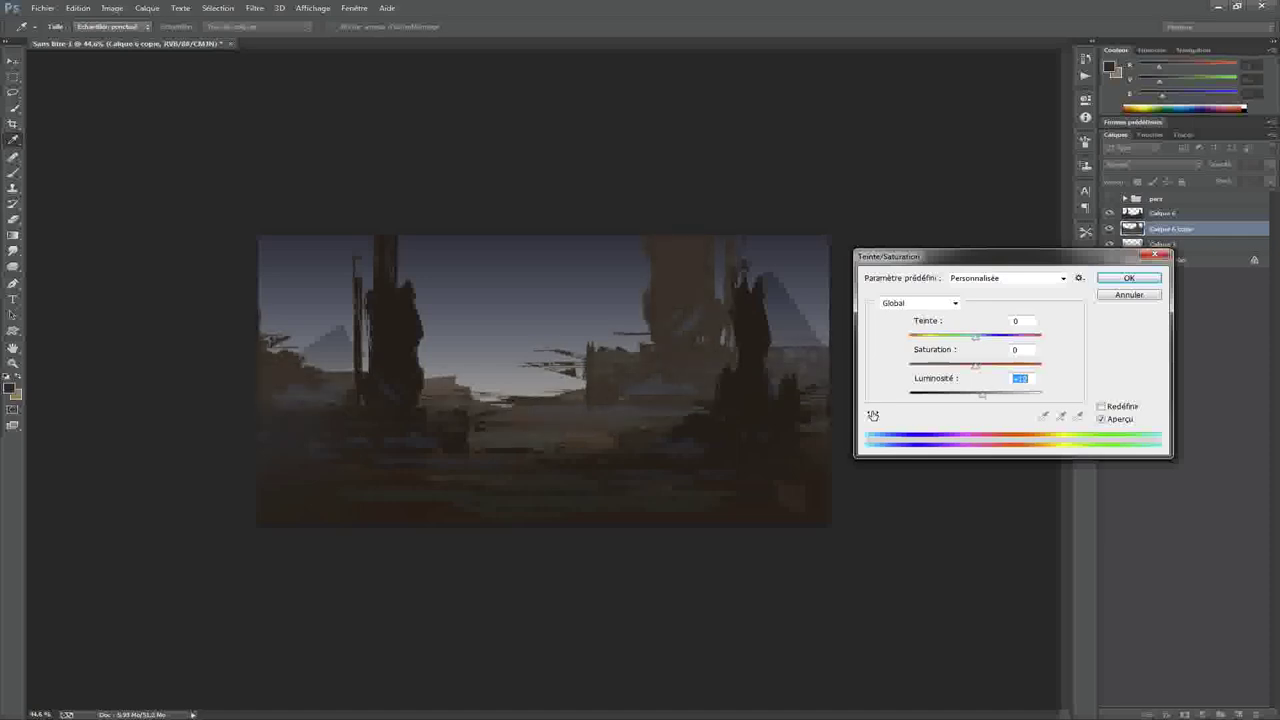
pyautogui.press('Return')
pyautogui.hotkey('ctrl', '-')
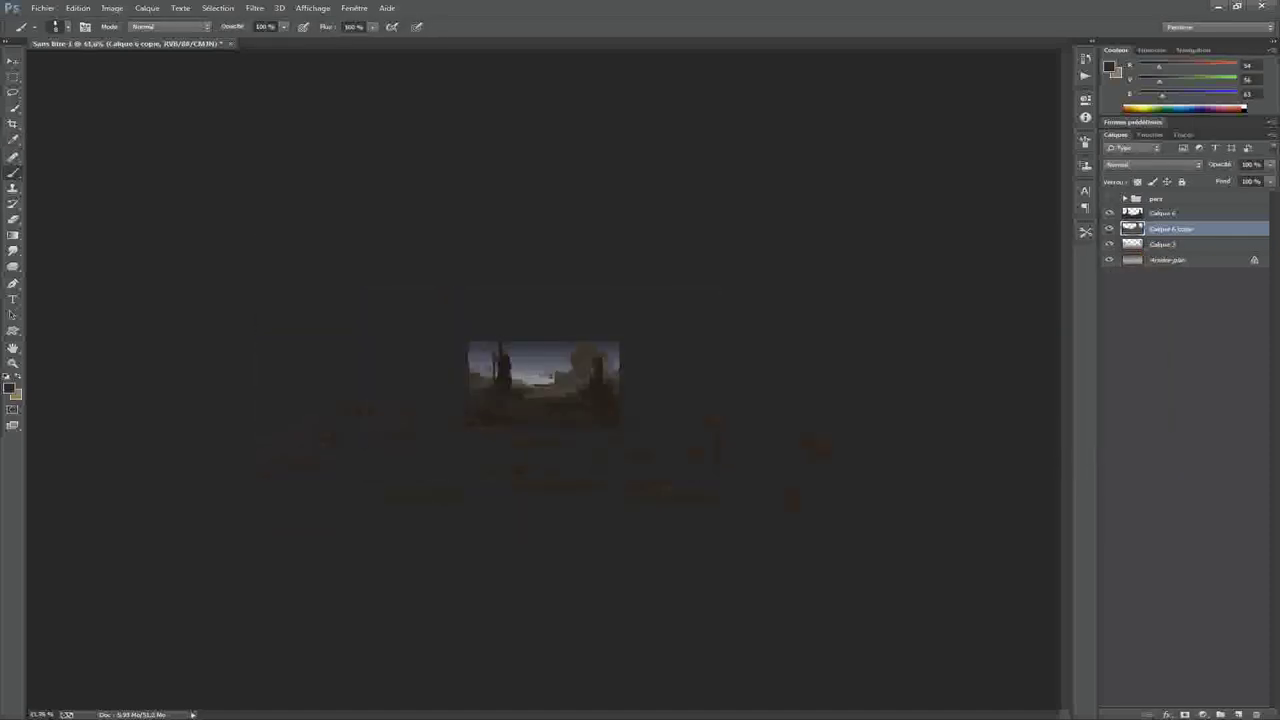
pyautogui.scroll(1, 543, 380)
pyautogui.scroll(5, 543, 380)
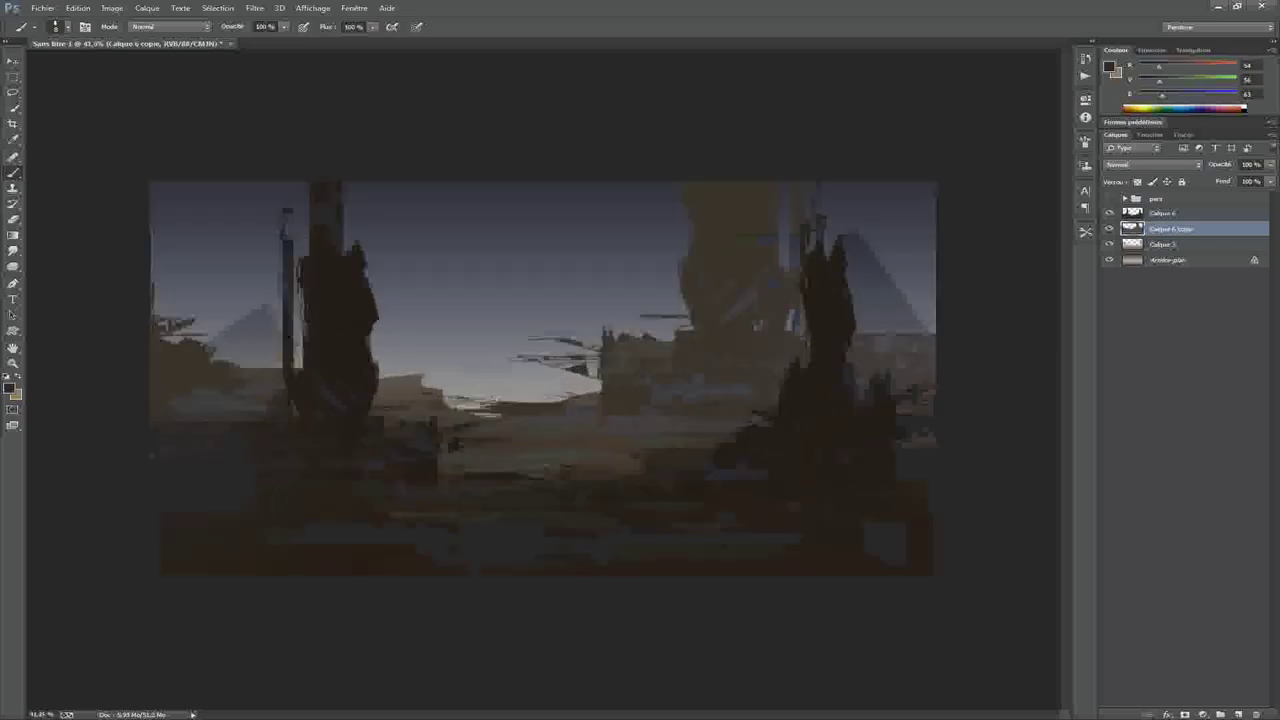
# Choose a custom shape and draw it on the silhouette copy along the ledge in the middle ground
pyautogui.press('r')
pyautogui.rightClick(718, 234)
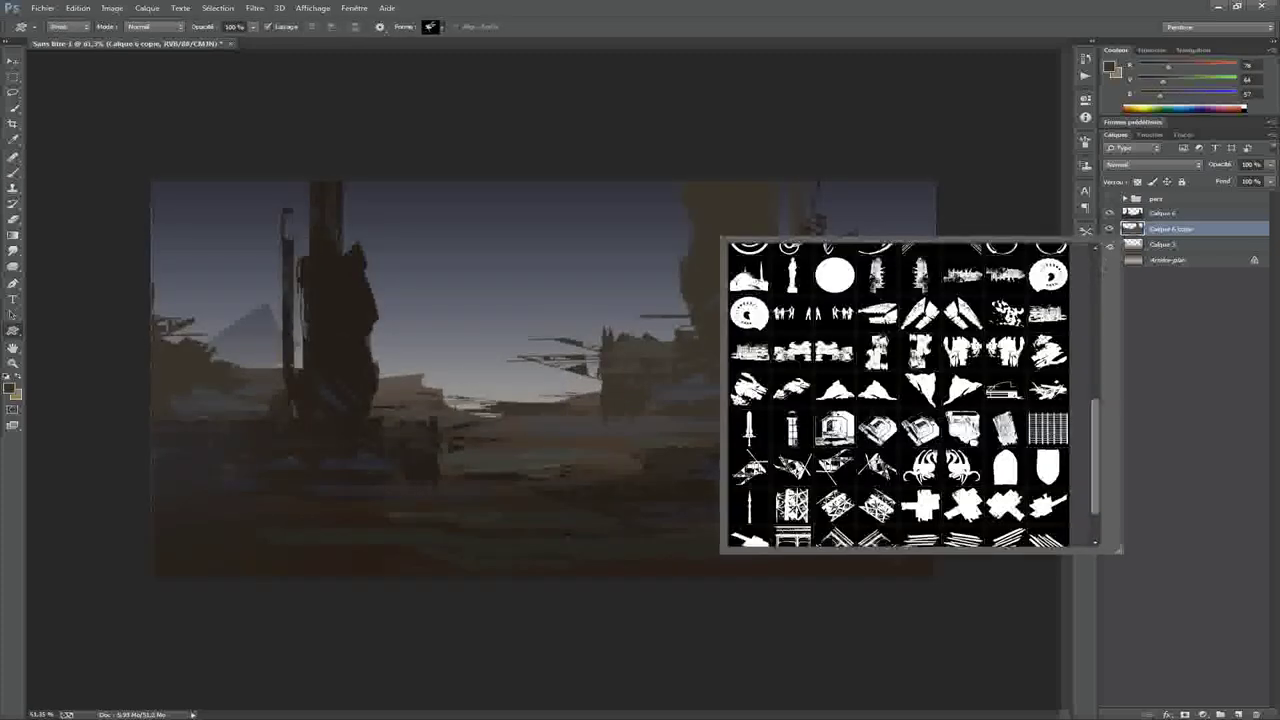
pyautogui.click(707, 184)
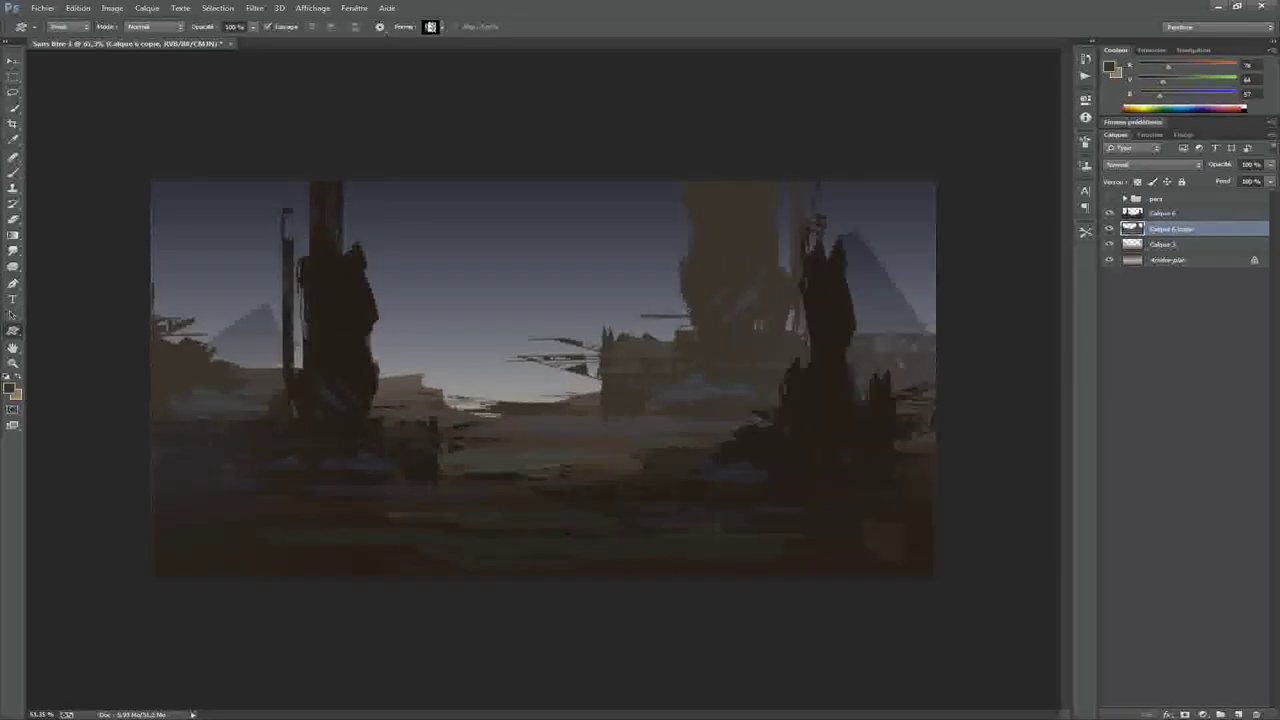
pyautogui.moveTo(545, 412); pyautogui.dragTo(645, 385)
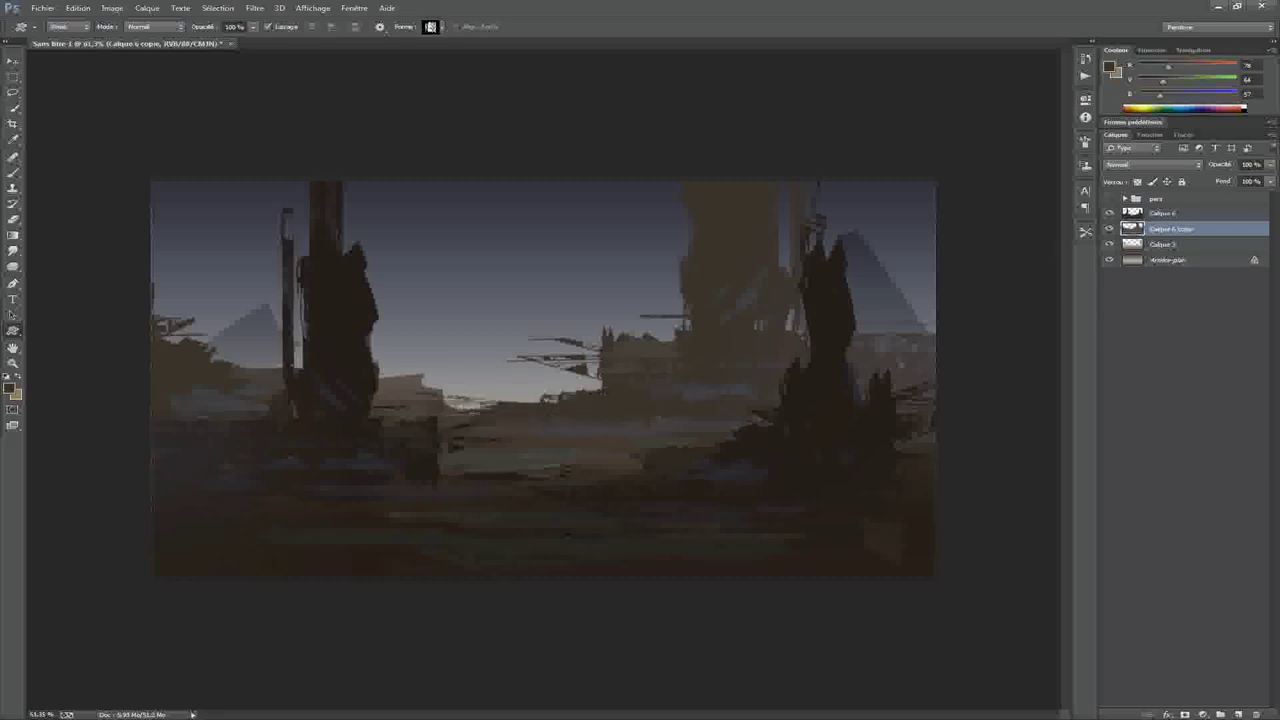
# Switch to another jagged custom shape and draw it repeatedly along the horizon and middle ground to build up hills and ledges
pyautogui.rightClick(610, 398)
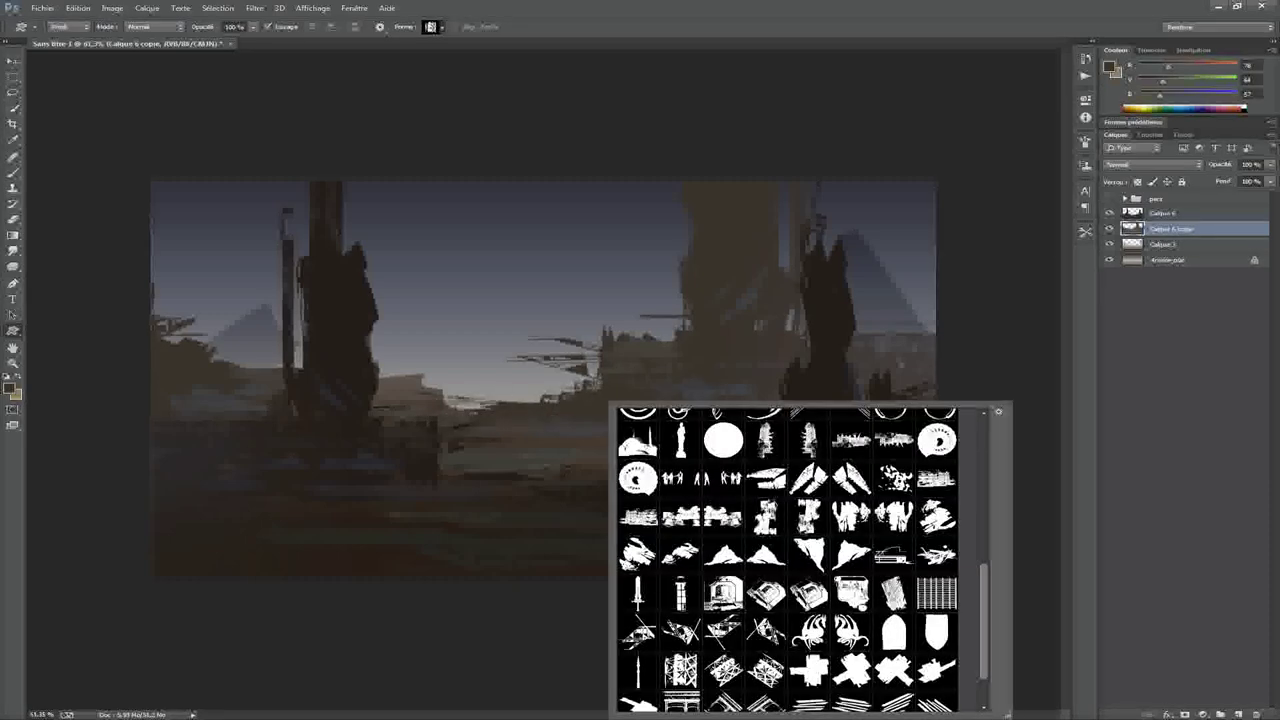
pyautogui.scroll(-2, 790, 560)
pyautogui.press('Return')
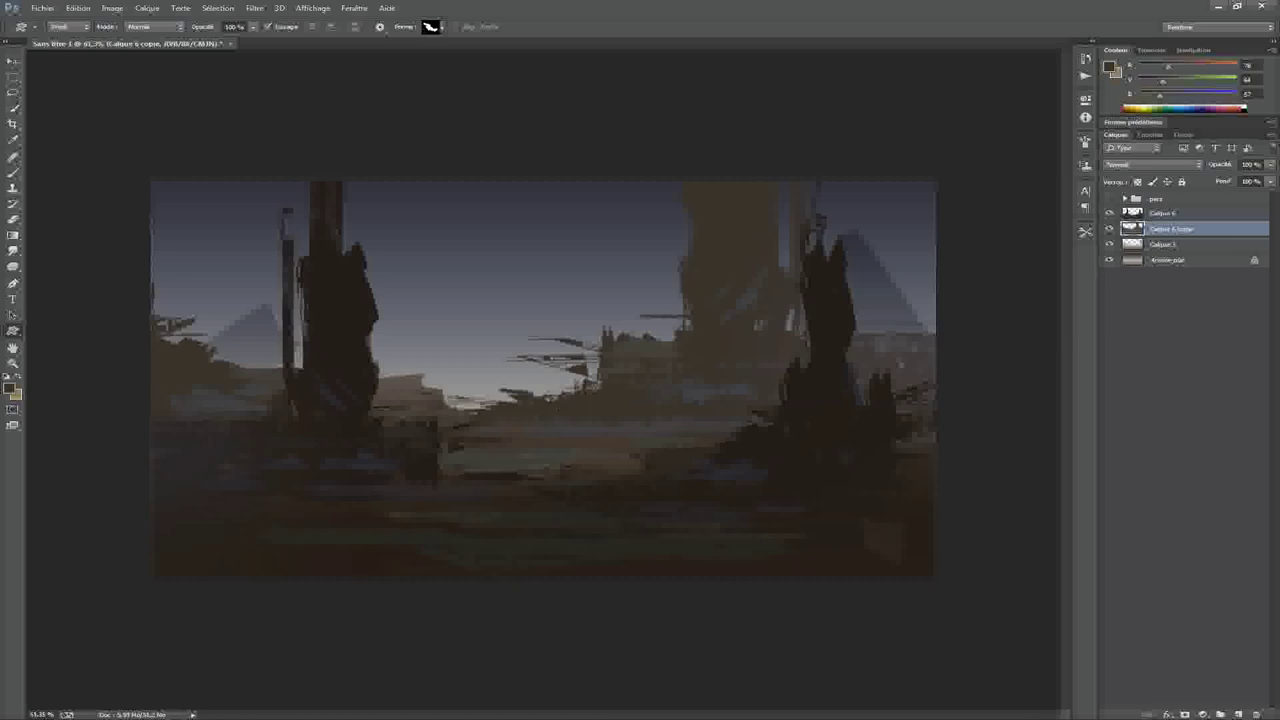
pyautogui.moveTo(608, 350); pyautogui.dragTo(640, 345)
pyautogui.moveTo(590, 392)
pyautogui.mouseDown()
pyautogui.moveTo(500, 402)
pyautogui.moveTo(590, 380)
pyautogui.moveTo(530, 385)
pyautogui.moveTo(450, 410)
pyautogui.mouseUp()
pyautogui.moveTo(520, 385)
pyautogui.mouseDown()
pyautogui.moveTo(360, 395)
pyautogui.moveTo(375, 392)
pyautogui.mouseUp()
pyautogui.moveTo(500, 405)
pyautogui.mouseDown()
pyautogui.moveTo(410, 375)
pyautogui.moveTo(395, 400)
pyautogui.mouseUp()
pyautogui.moveTo(200, 352); pyautogui.dragTo(290, 352)
pyautogui.moveTo(285, 408); pyautogui.dragTo(436, 412)
pyautogui.moveTo(618, 412); pyautogui.dragTo(704, 413)
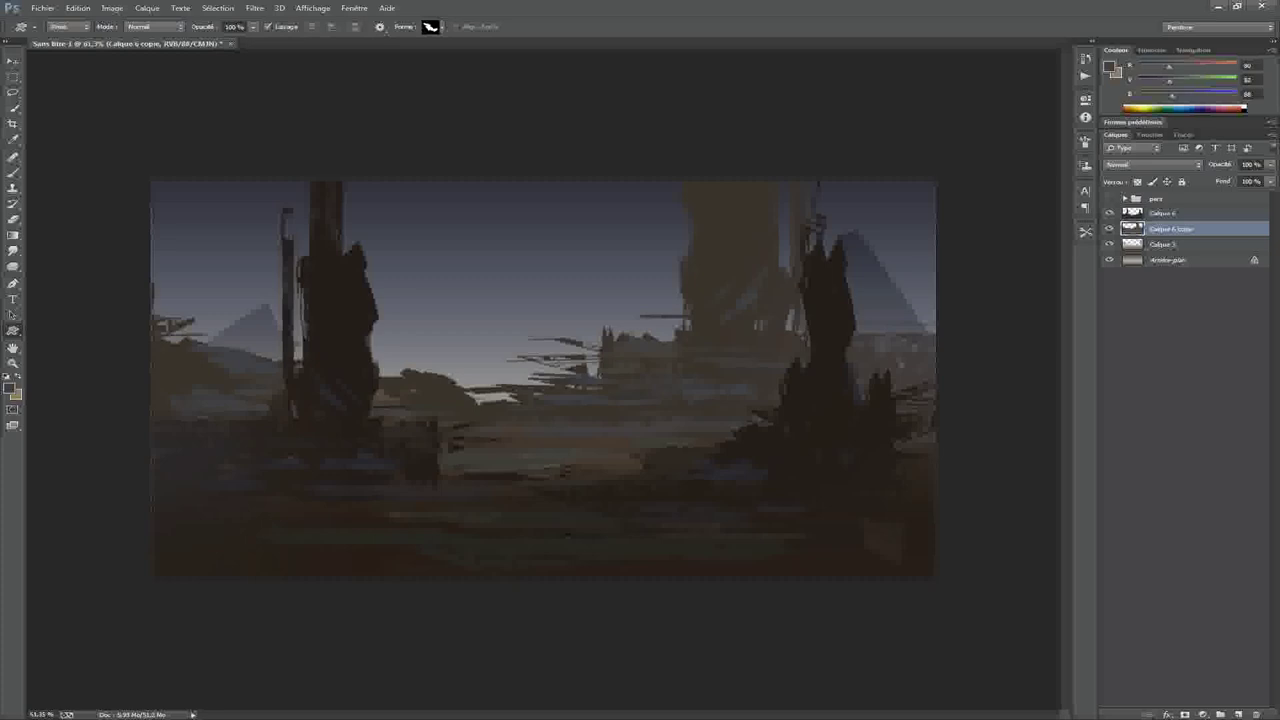
# Cool the midtones of the silhouette copy with Color Balance, shifting them toward cyan and blue
pyautogui.hotkey('ctrl', 'u')
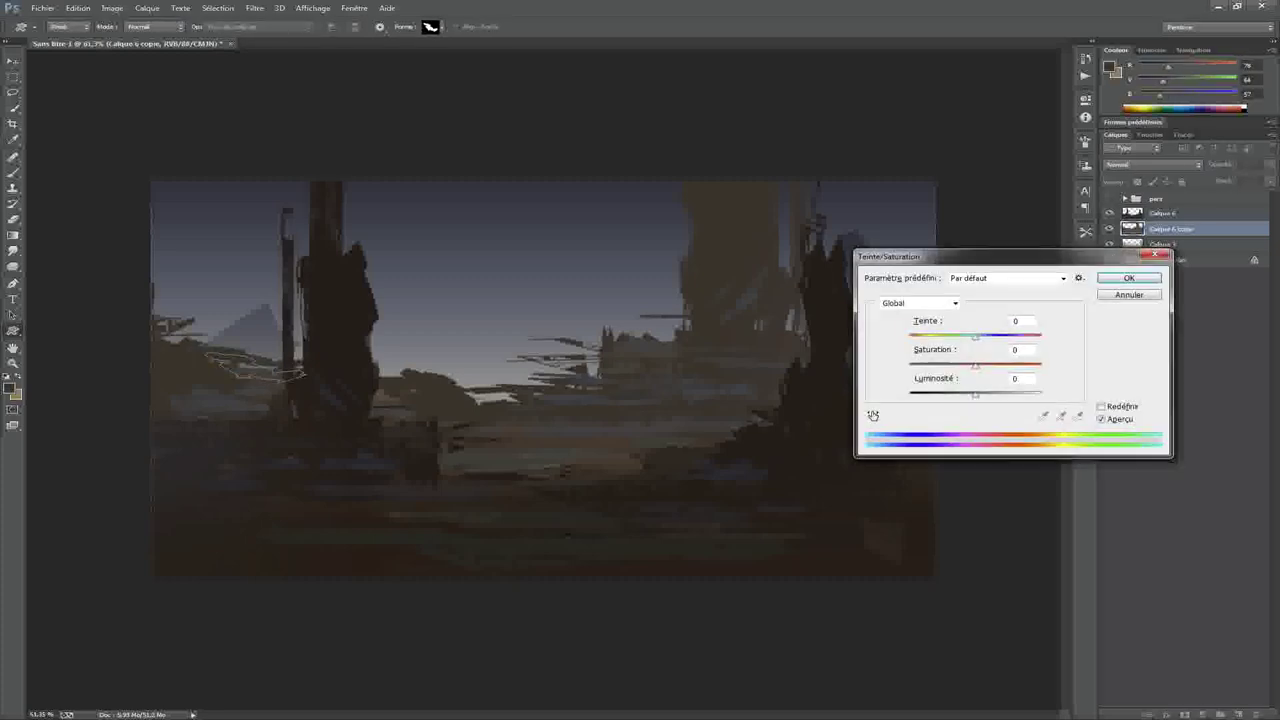
pyautogui.press('Escape')
pyautogui.hotkey('ctrl', 'b')
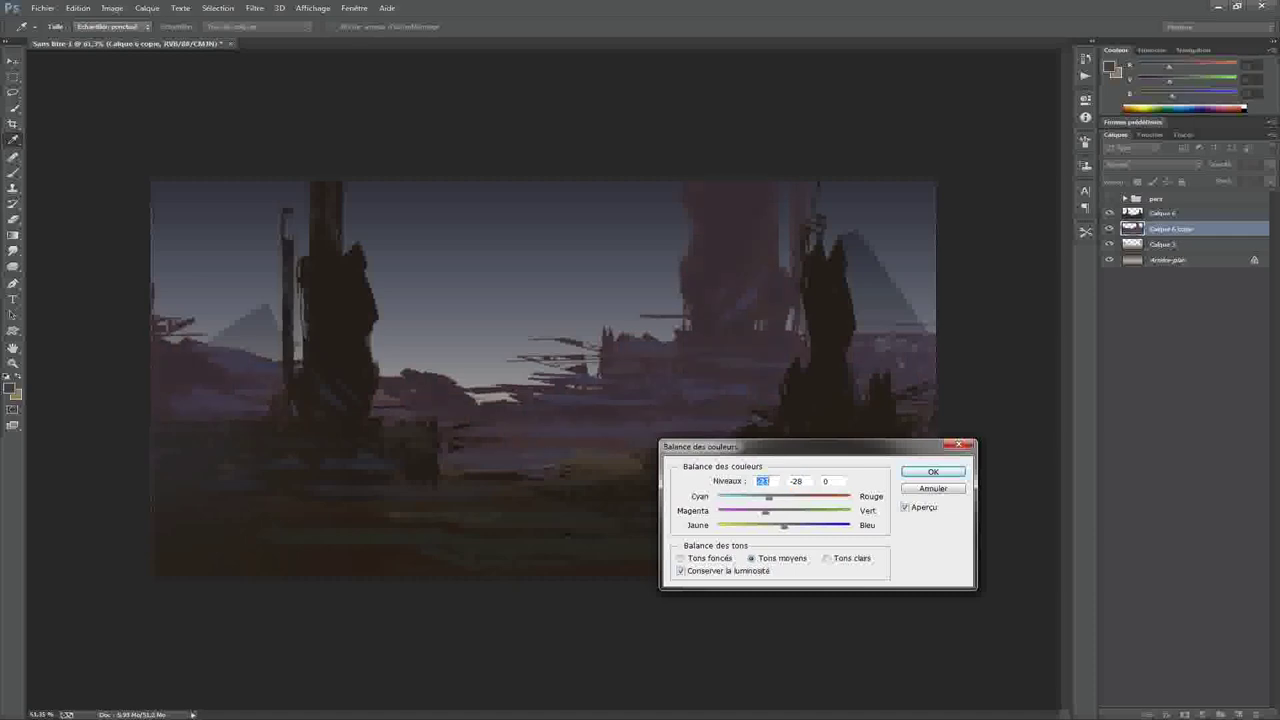
pyautogui.press('Tab')
pyautogui.press('Tab')
pyautogui.write('26')
pyautogui.press('Up')
pyautogui.press('Return')
pyautogui.press('b')
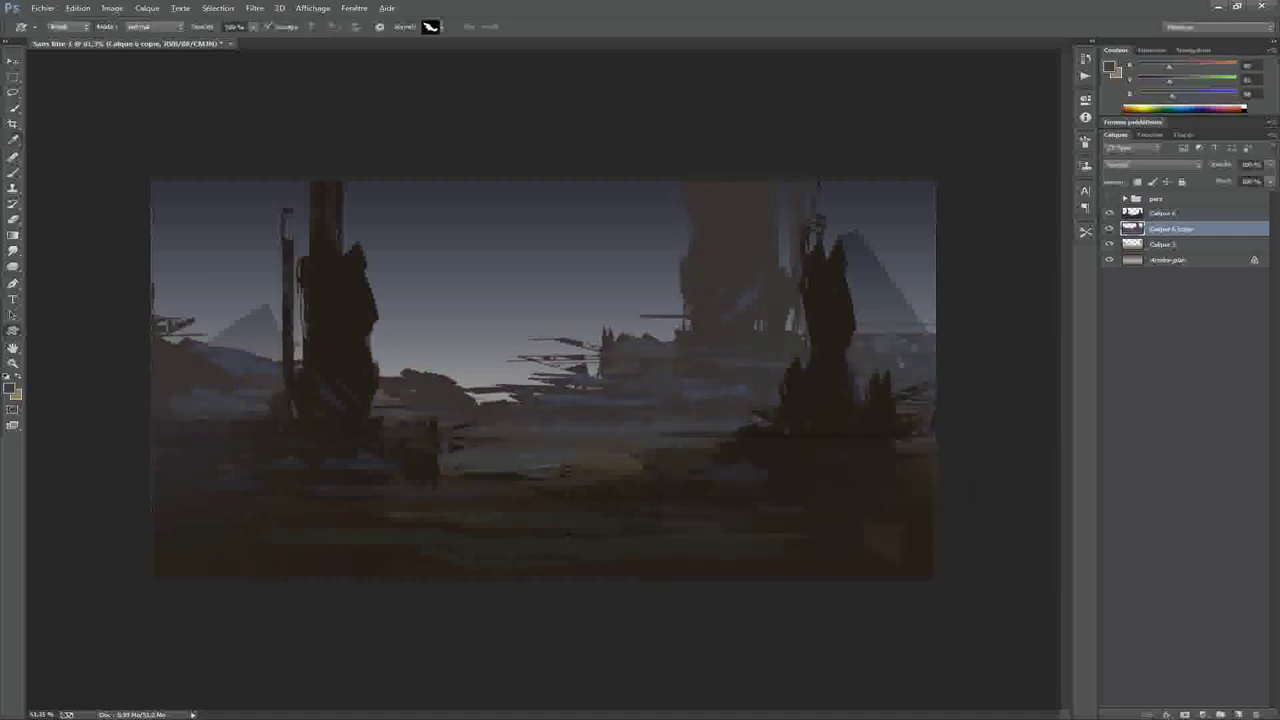
pyautogui.scroll(-4, 543, 380)
pyautogui.scroll(2, 543, 380)
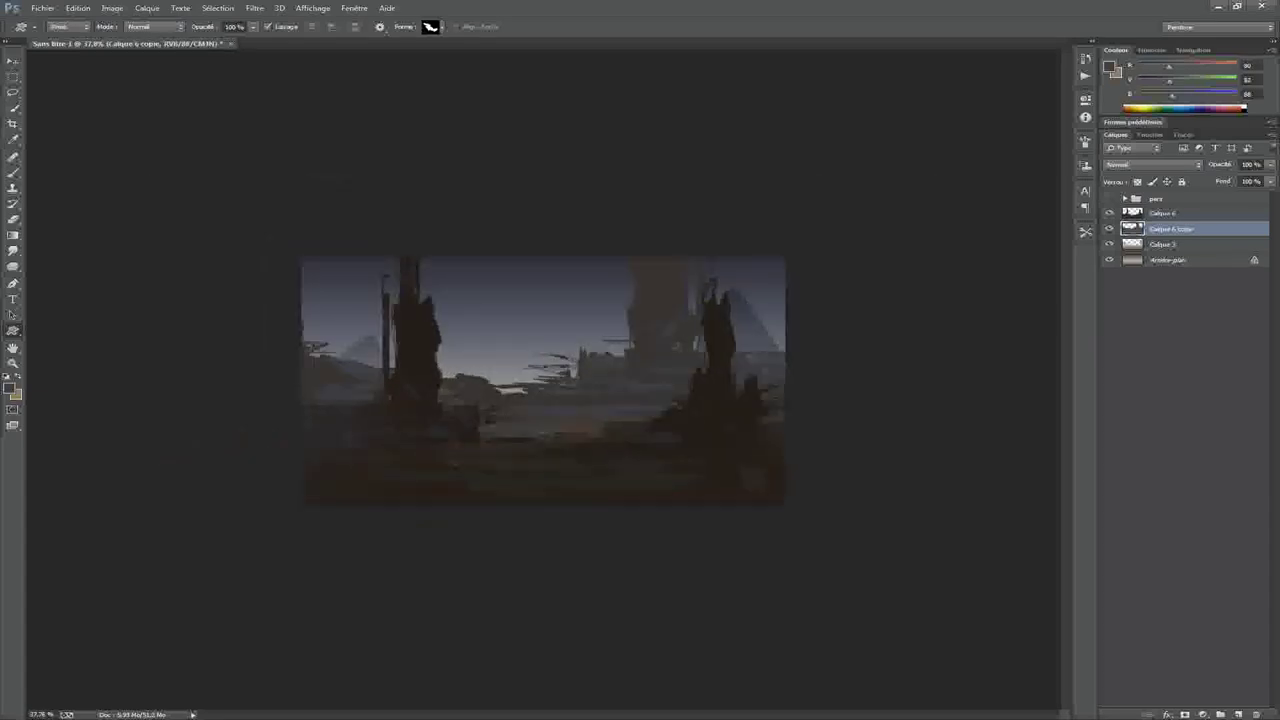
# Add a layer above the silhouette copy, draw the custom mountain shape in the middle ground and paint strokes beside the left ledge
pyautogui.hotkey('ctrl', 'alt', 'shift', 'n')
pyautogui.rightClick(548, 404)
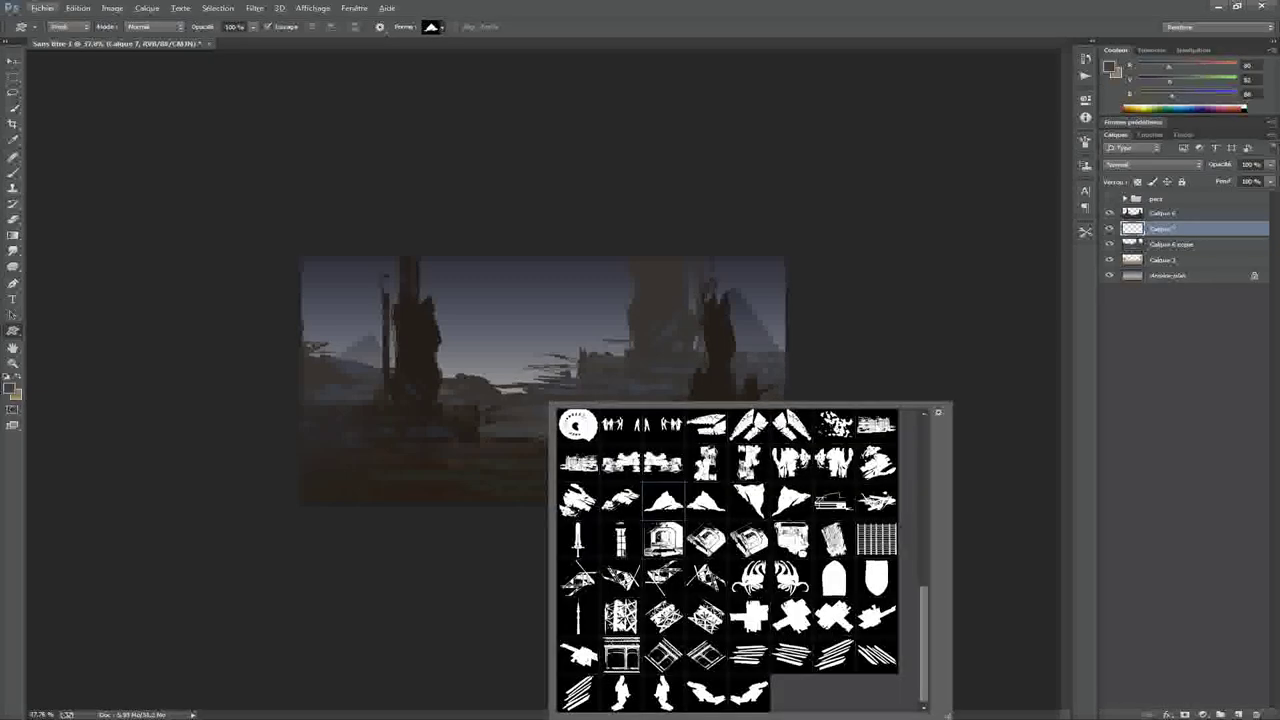
pyautogui.press('Return')
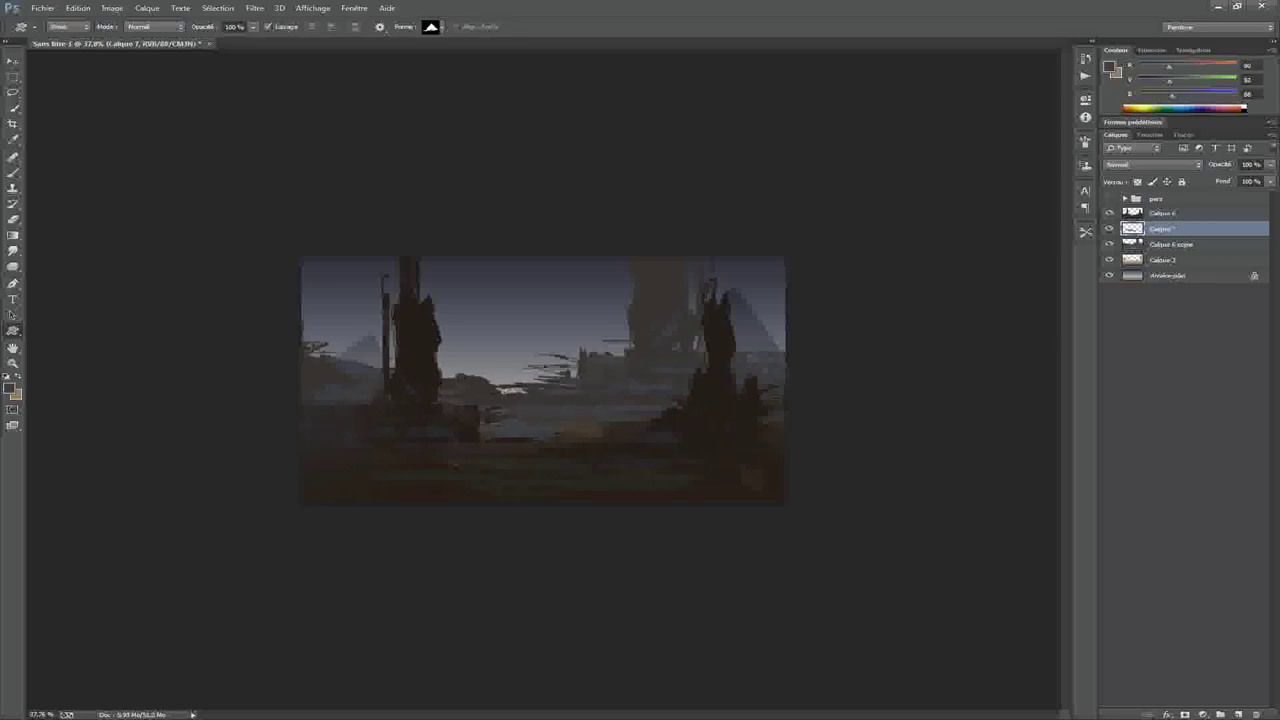
pyautogui.press('b')
pyautogui.keyDown('alt'); pyautogui.rightClick(590, 420); pyautogui.keyUp('alt')
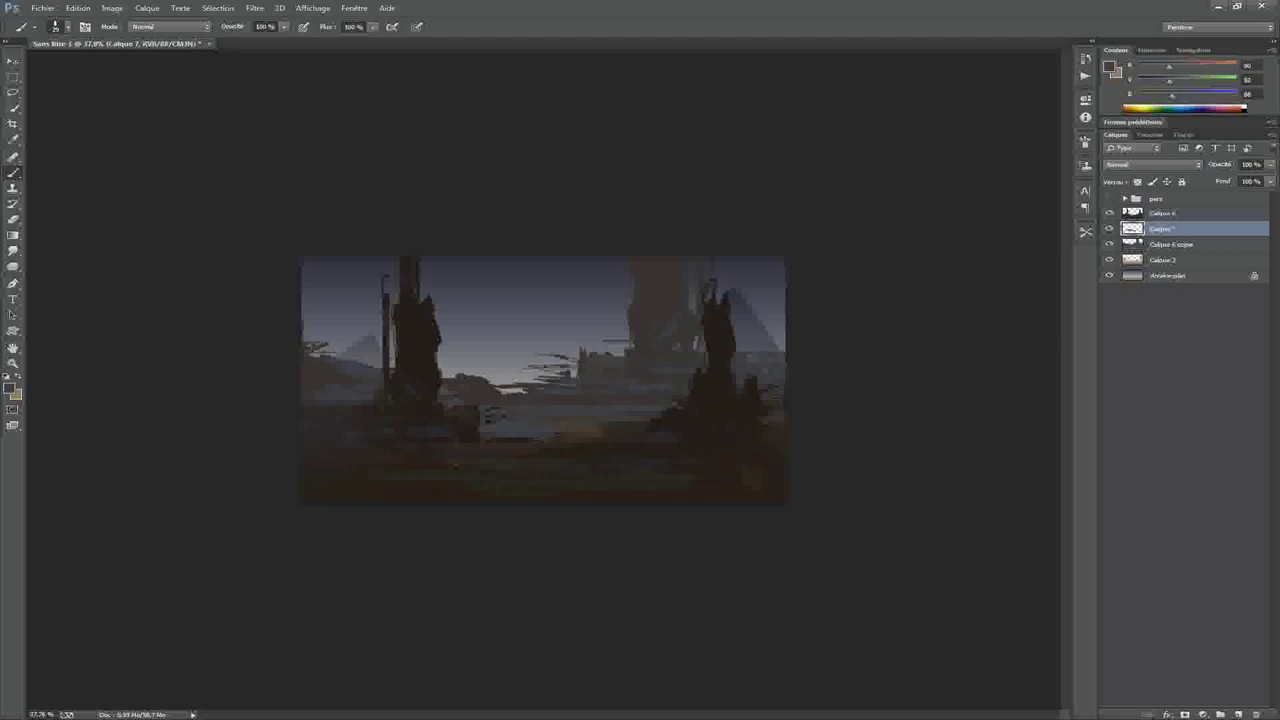
pyautogui.keyDown('alt'); pyautogui.rightClick(584, 415); pyautogui.keyUp('alt')
# Duplicate the background sky layer and move the copy up to just below the front silhouette layer
pyautogui.click(1167, 275)
pyautogui.hotkey('ctrl', '+')
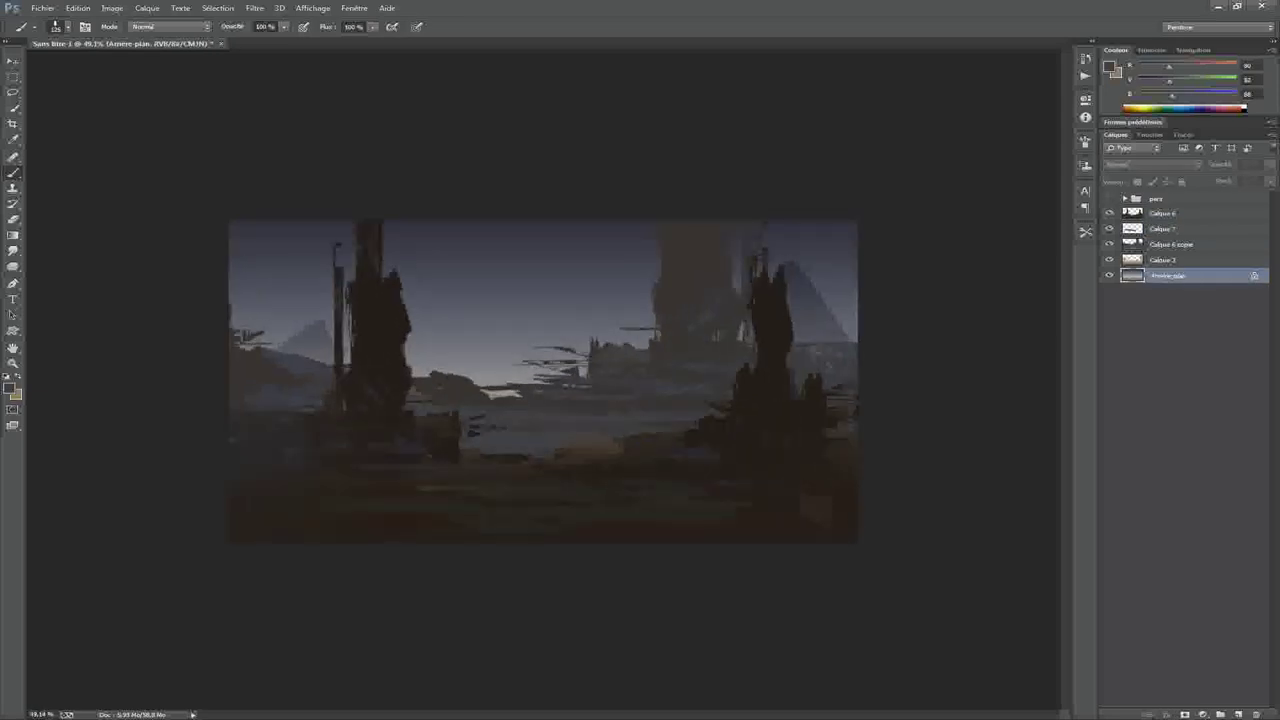
pyautogui.hotkey('ctrl', 'j')
pyautogui.hotkey('ctrl', ']')
pyautogui.hotkey('ctrl', ']')
pyautogui.hotkey('ctrl', ']')
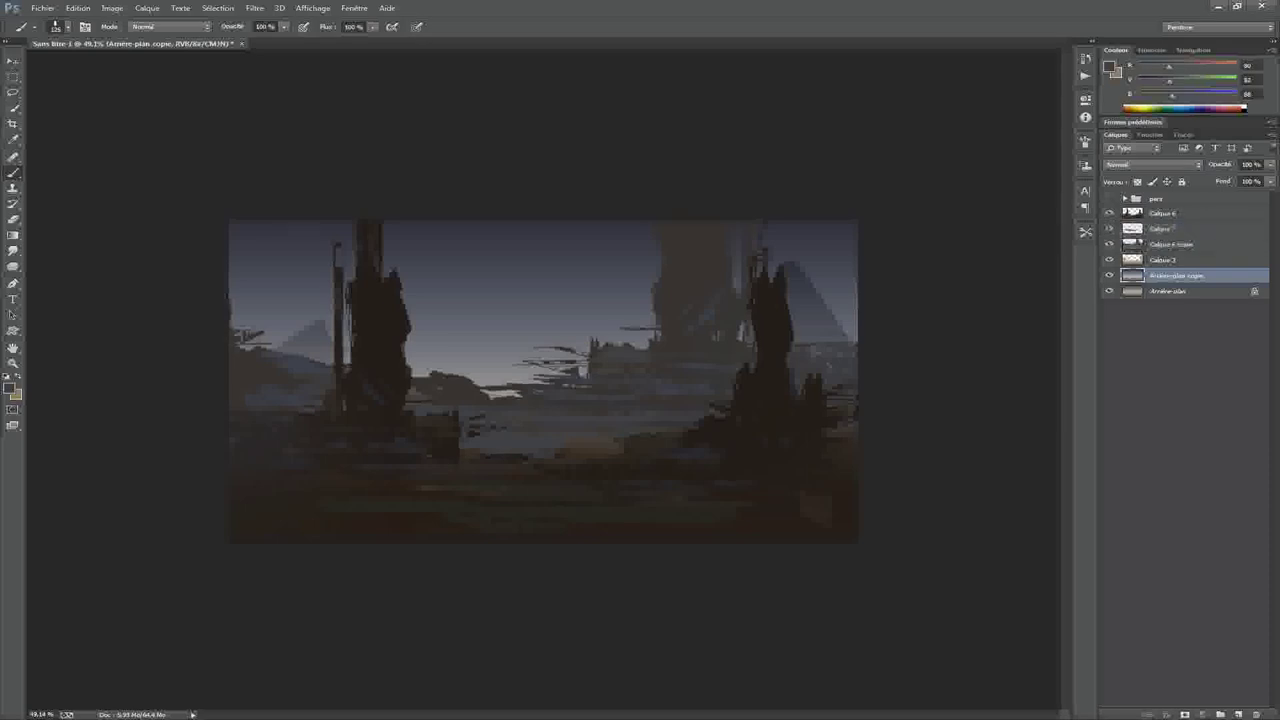
# Flip the sky copy vertically over the lower scene and mask it to the shape painted on Calque 7 as reflecting water
pyautogui.hotkey('ctrl', 't')
pyautogui.moveTo(543, 220)
pyautogui.mouseDown()
pyautogui.moveTo(543, 608)
pyautogui.moveTo(543, 231)
pyautogui.mouseUp()
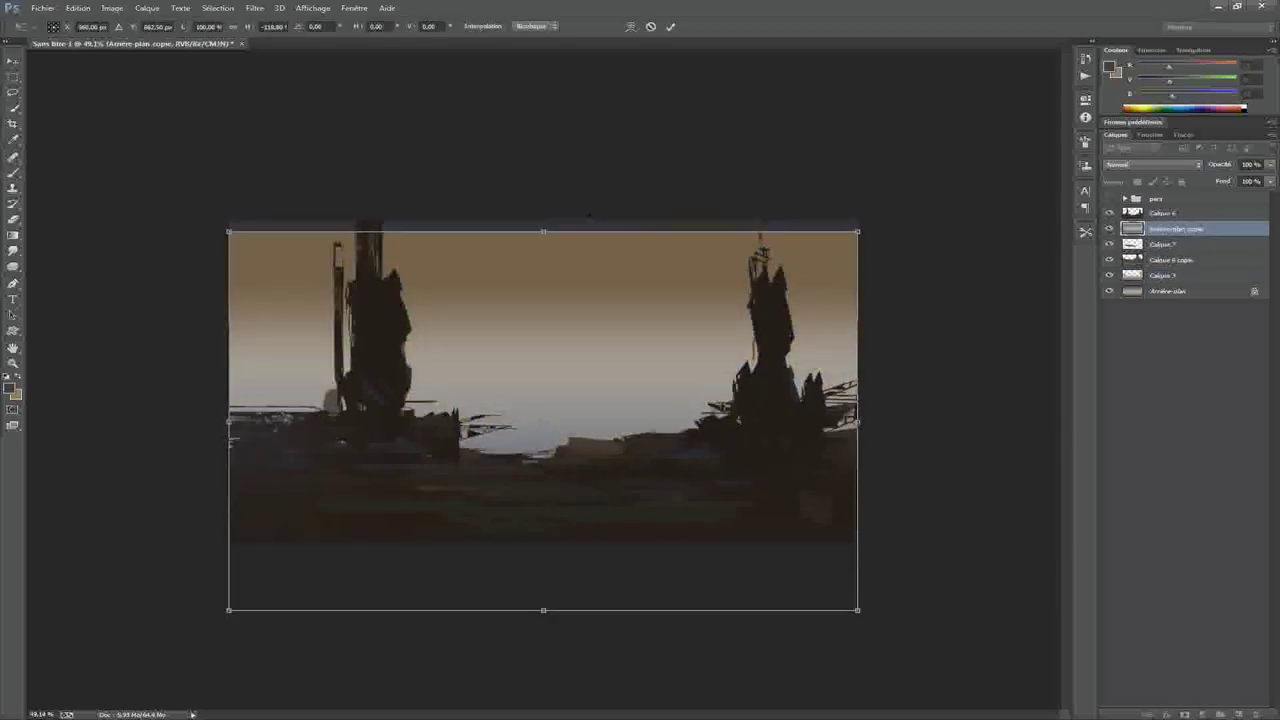
pyautogui.press('Return')
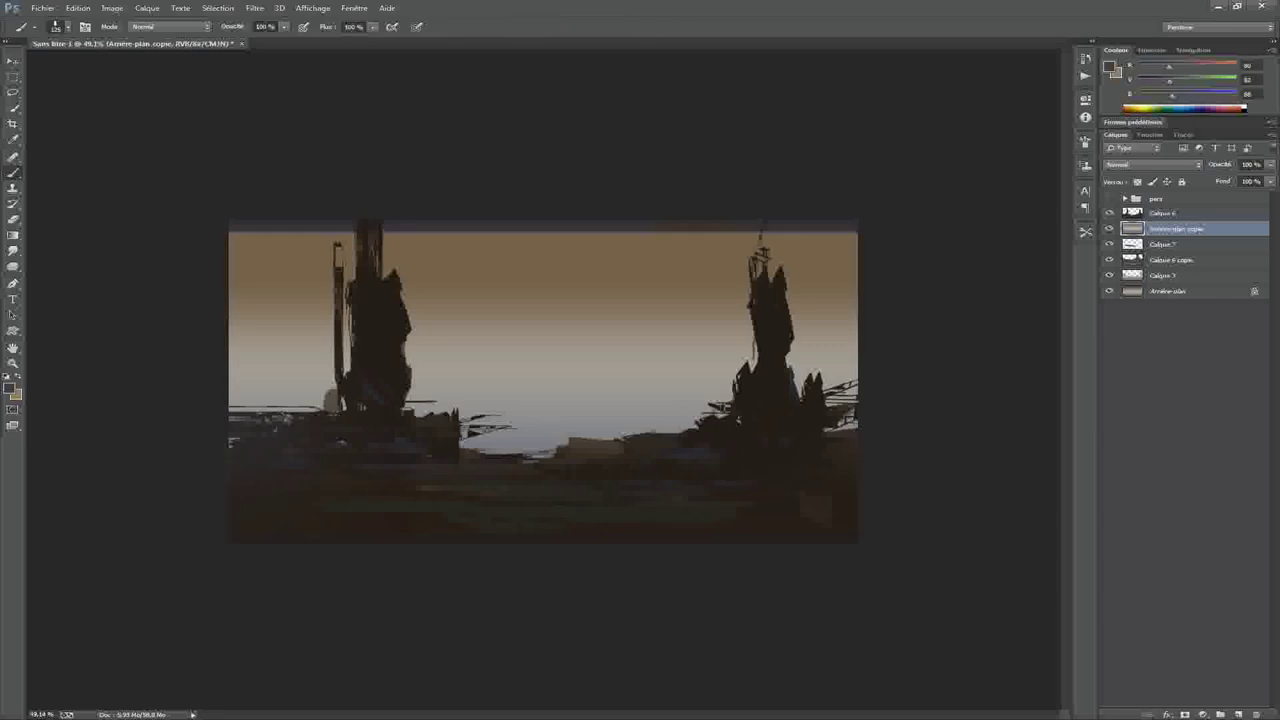
pyautogui.keyDown('alt'); pyautogui.click(1185, 714); pyautogui.keyUp('alt')
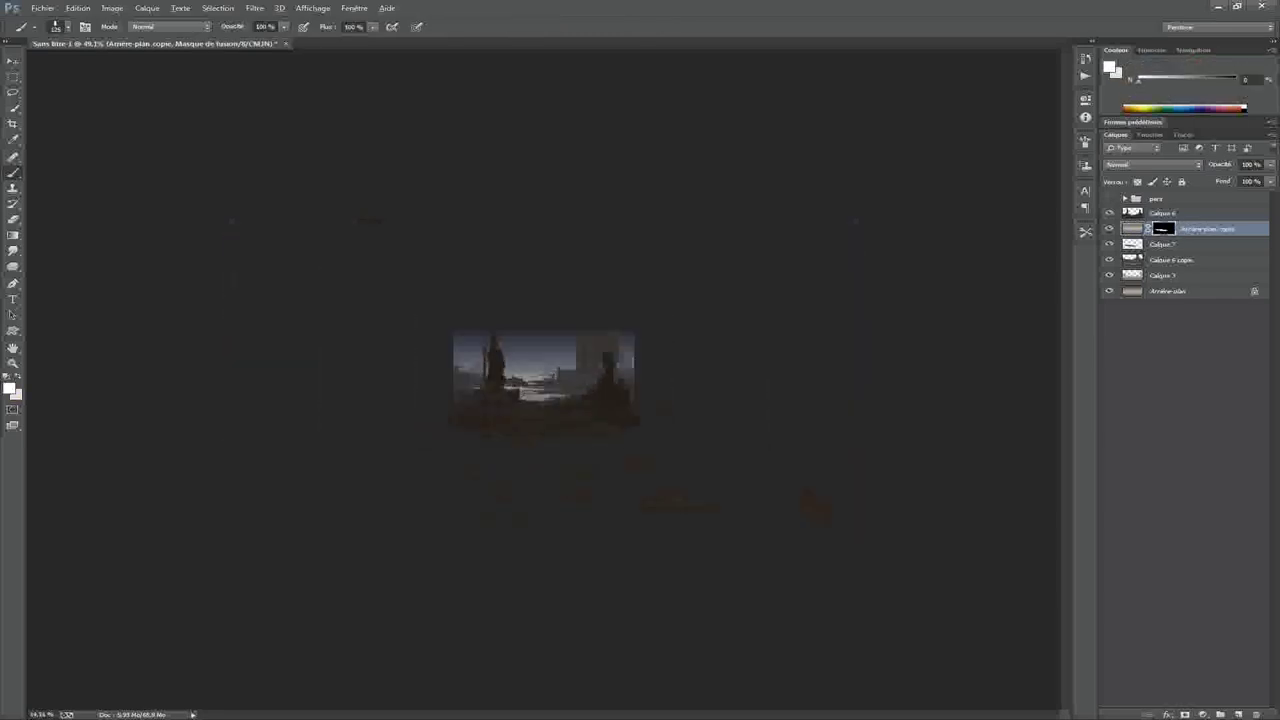
pyautogui.scroll(5, 543, 380)
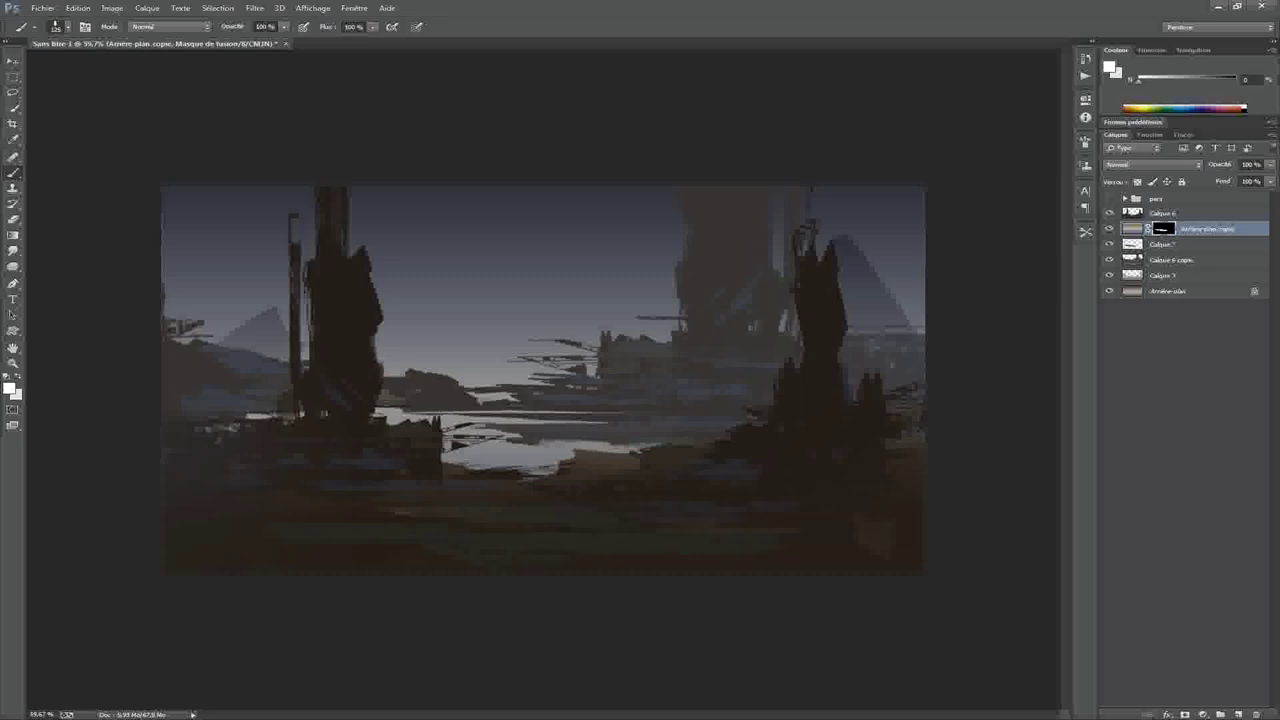
# Darken the masked sky reflection with Hue/Saturation, setting its lightness to -25
pyautogui.click(1132, 228)
pyautogui.hotkey('ctrl', 'u')
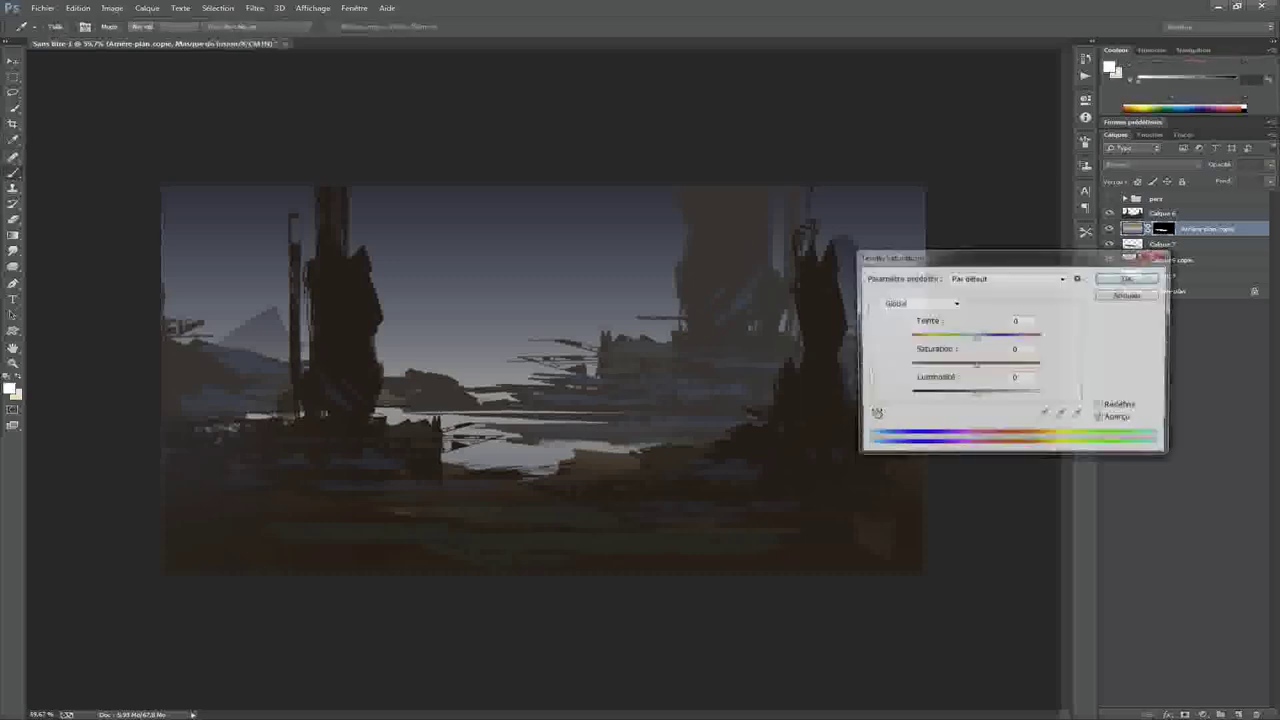
pyautogui.write('-25')
pyautogui.press('Return')
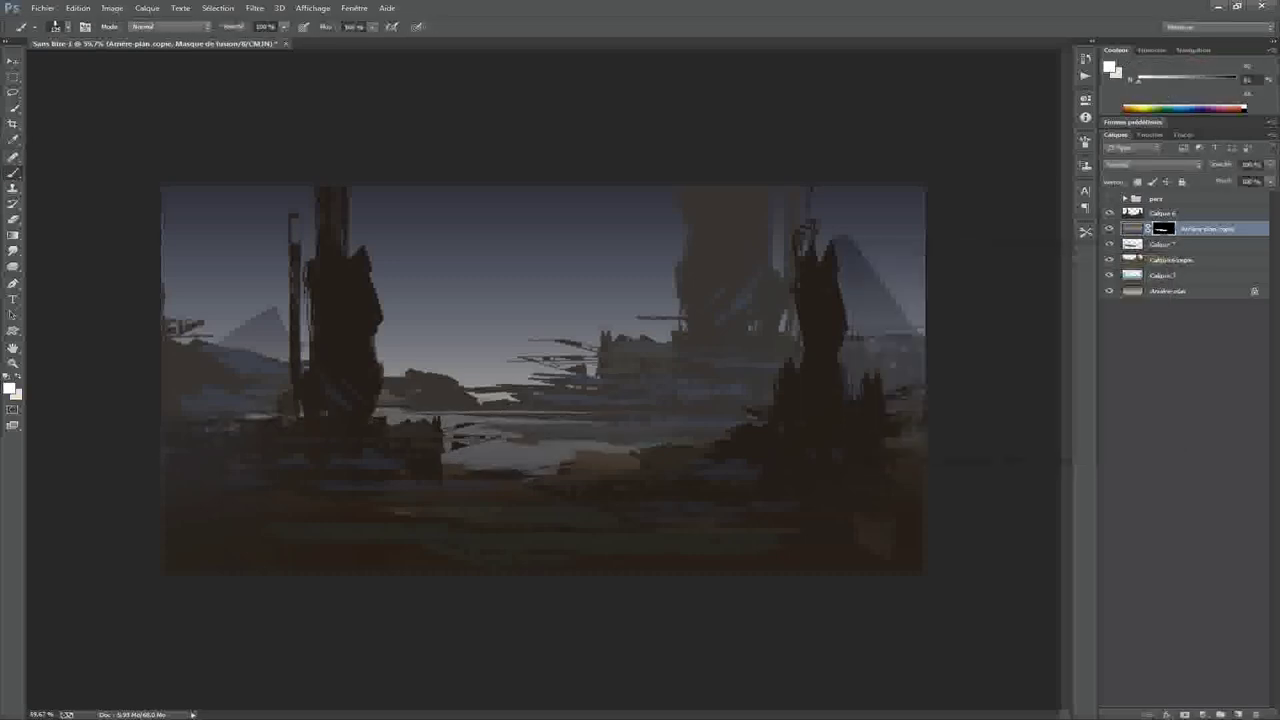
pyautogui.scroll(-5, 543, 380)
pyautogui.scroll(4, 543, 380)
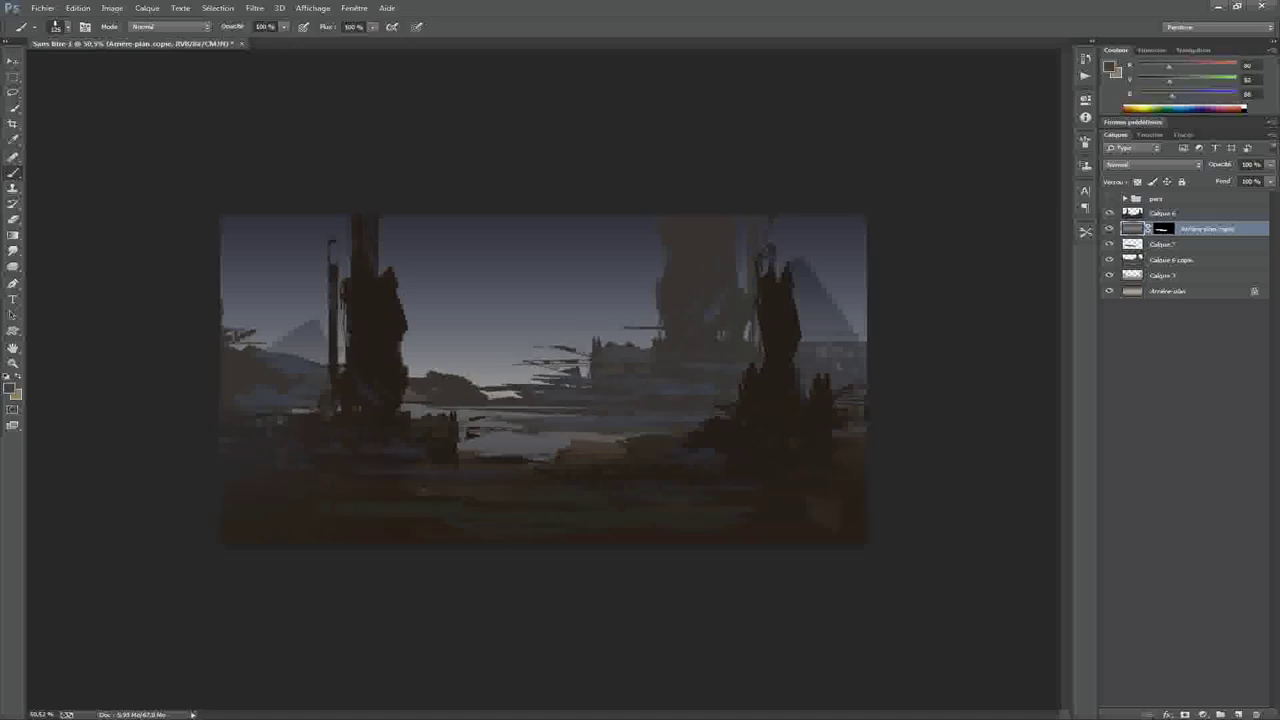
# Merge the sky reflection with Calque 7, lock its transparent pixels and brush sampled tones across the water
pyautogui.hotkey('ctrl', 'e')
pyautogui.scroll(-3, 543, 380)
pyautogui.scroll(3, 543, 380)
pyautogui.scroll(2, 544, 372)
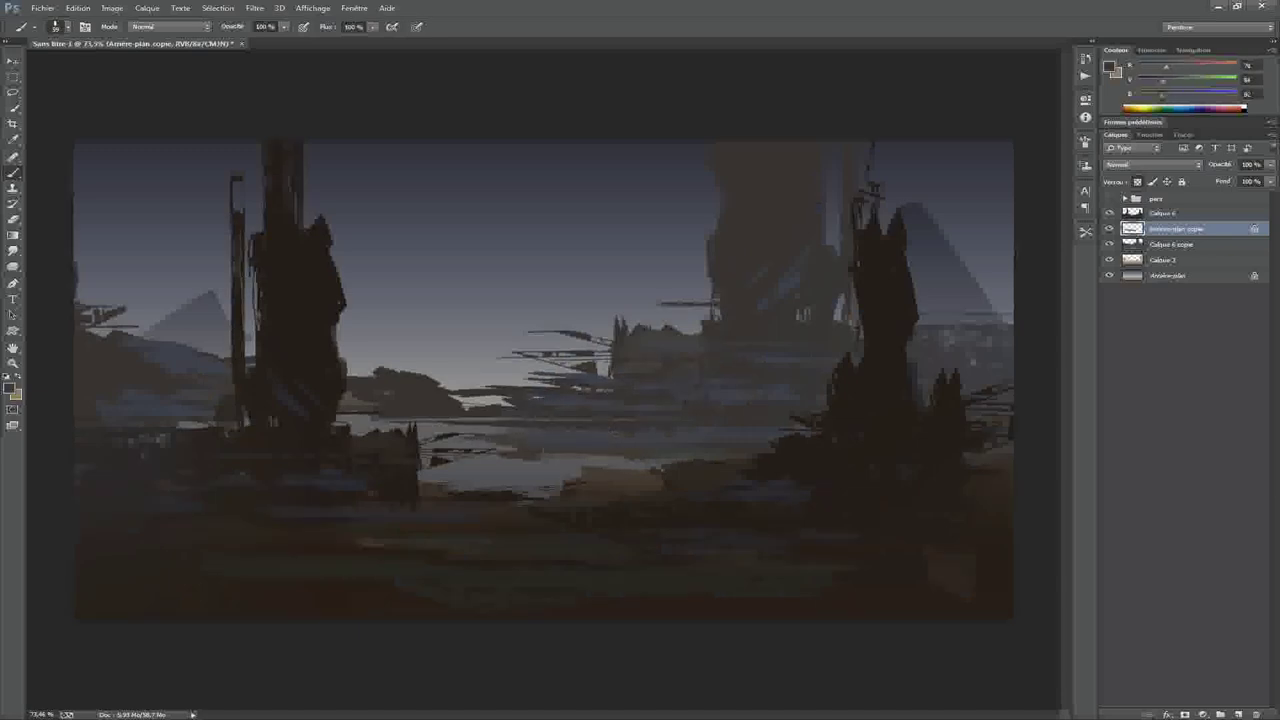
pyautogui.moveTo(650, 463); pyautogui.dragTo(500, 463)
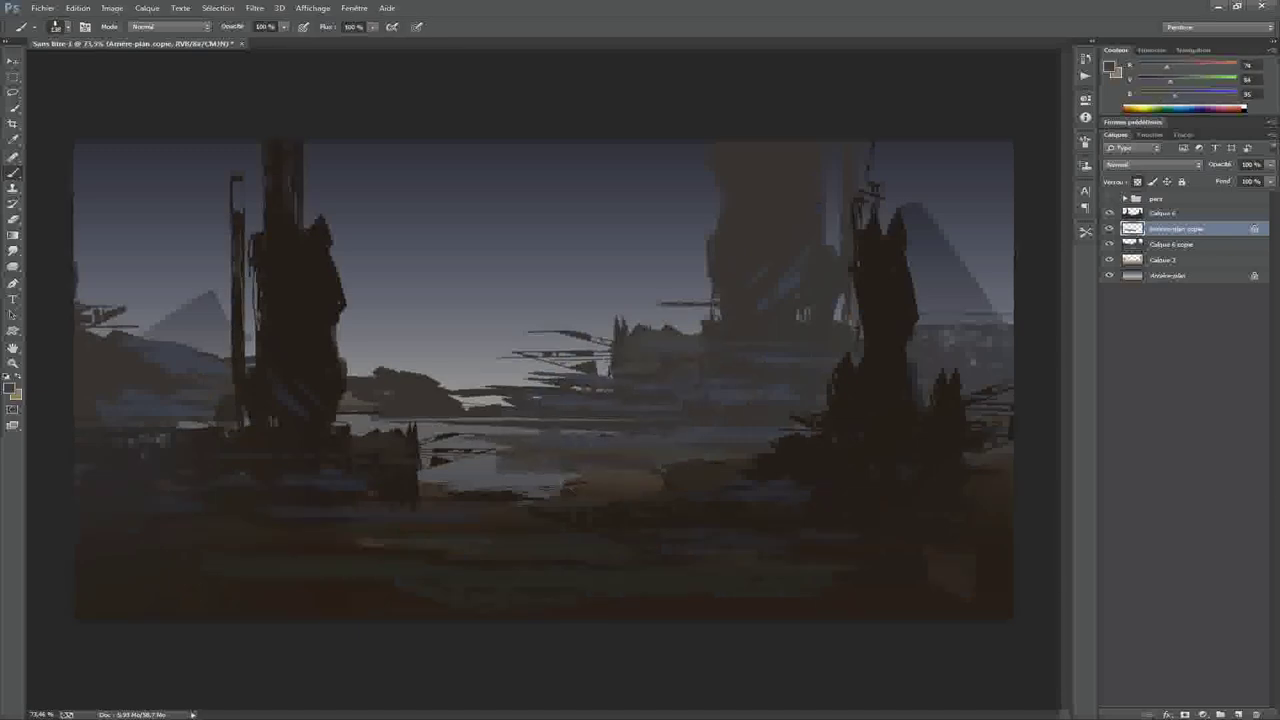
pyautogui.keyDown('alt'); pyautogui.click(463, 486); pyautogui.keyUp('alt')
pyautogui.moveTo(570, 471); pyautogui.dragTo(492, 471)
# Darken the front silhouette layer with Levels, setting the midtone input to 1.03 and lowering the white output level
pyautogui.click(1175, 213)
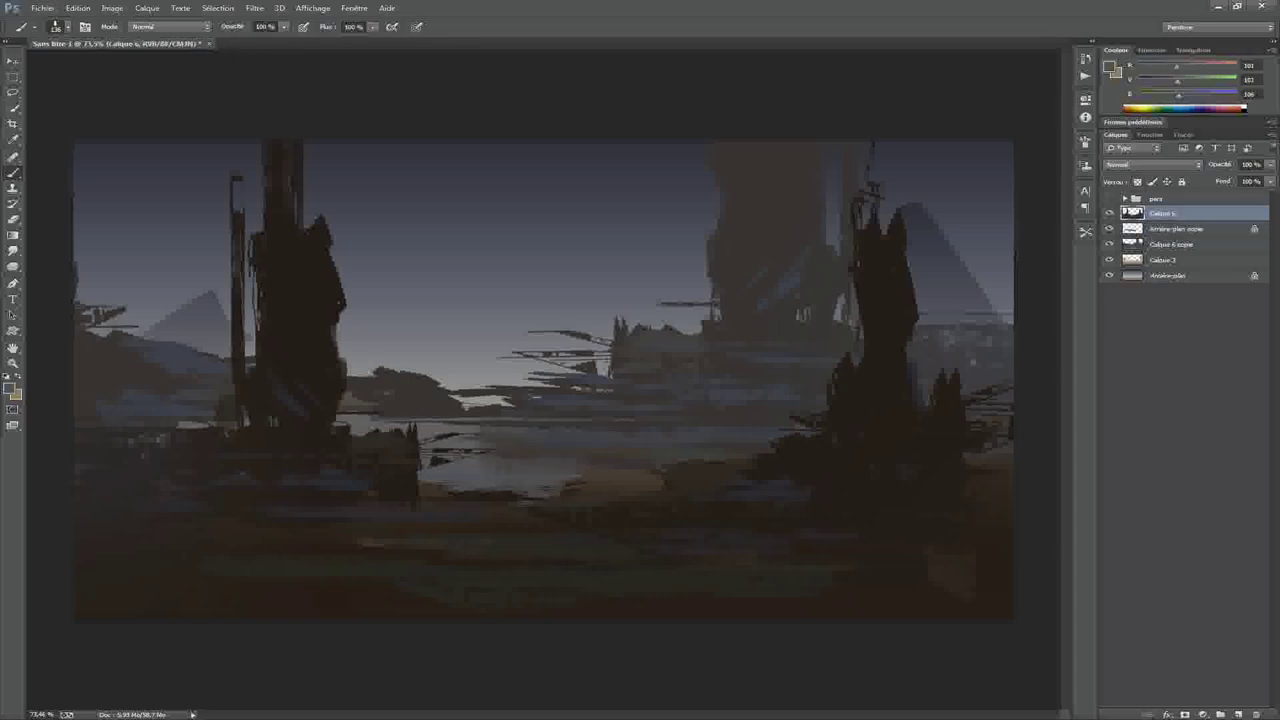
pyautogui.hotkey('ctrl', 'l')
pyautogui.moveTo(880, 389); pyautogui.dragTo(878, 389)
pyautogui.moveTo(965, 439); pyautogui.dragTo(919, 439)
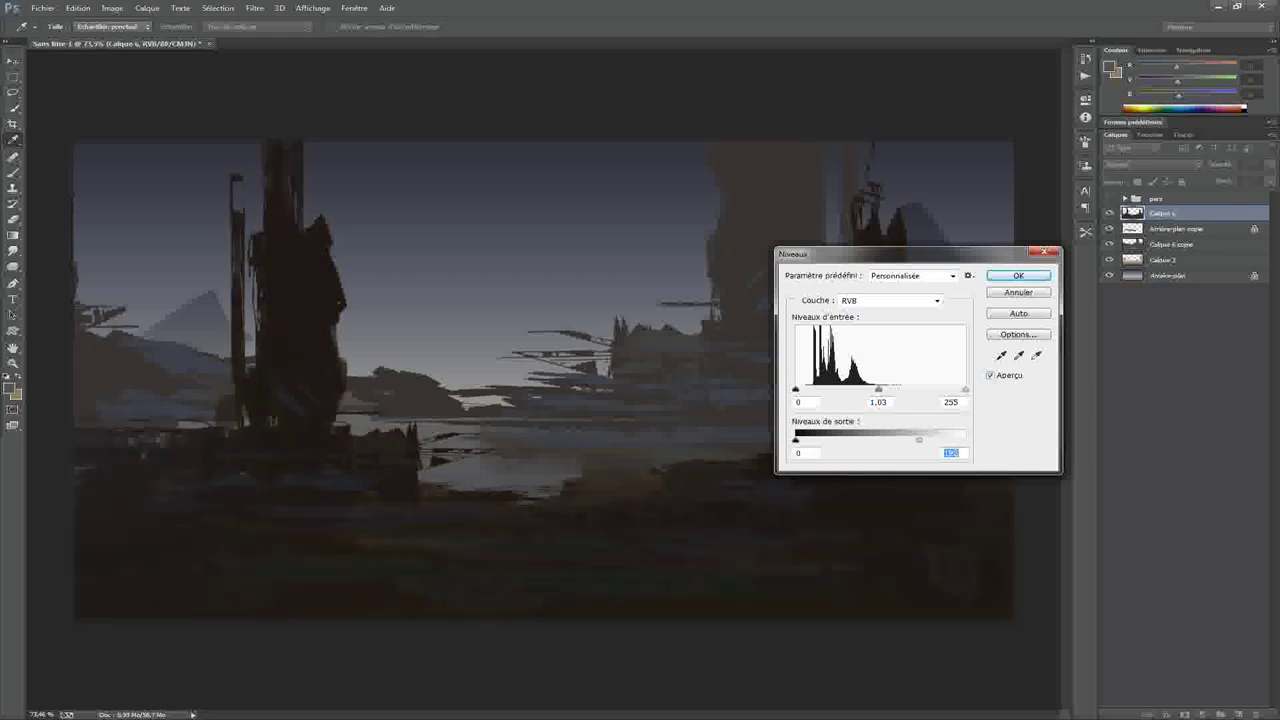
pyautogui.press('Return')
pyautogui.scroll(-5, 543, 380)
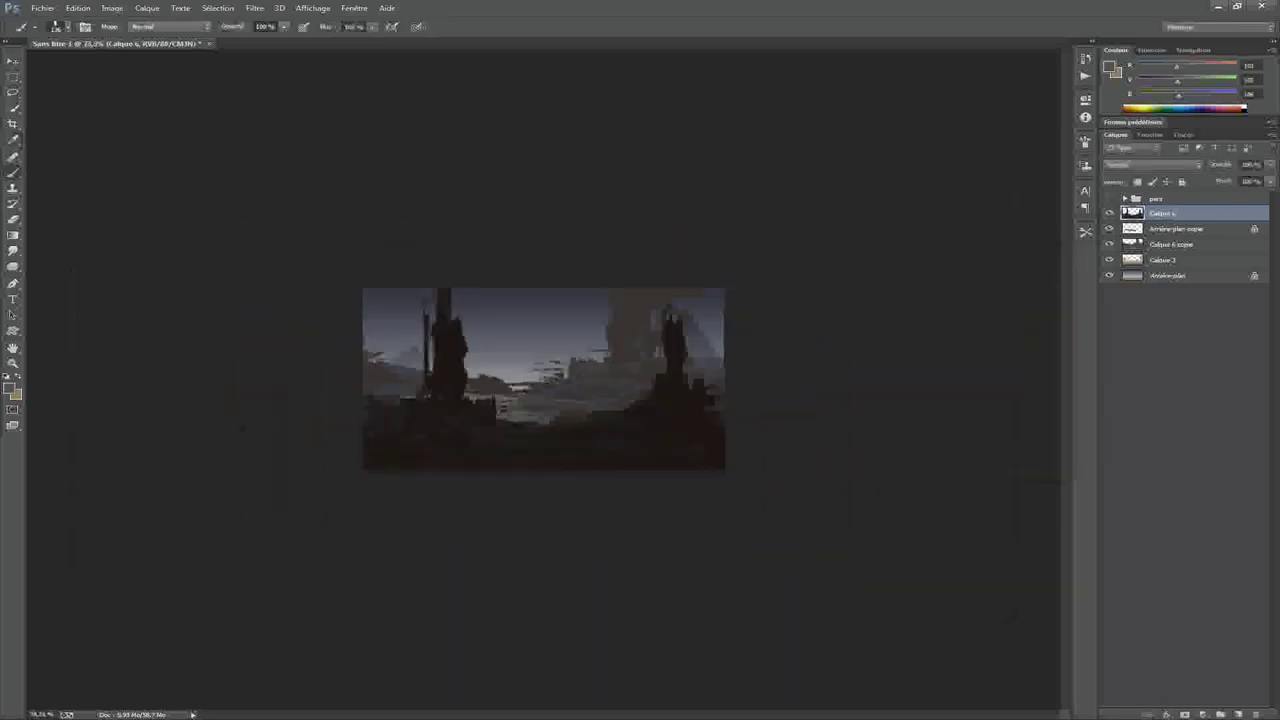
pyautogui.scroll(2, 543, 380)
pyautogui.scroll(3, 543, 380)
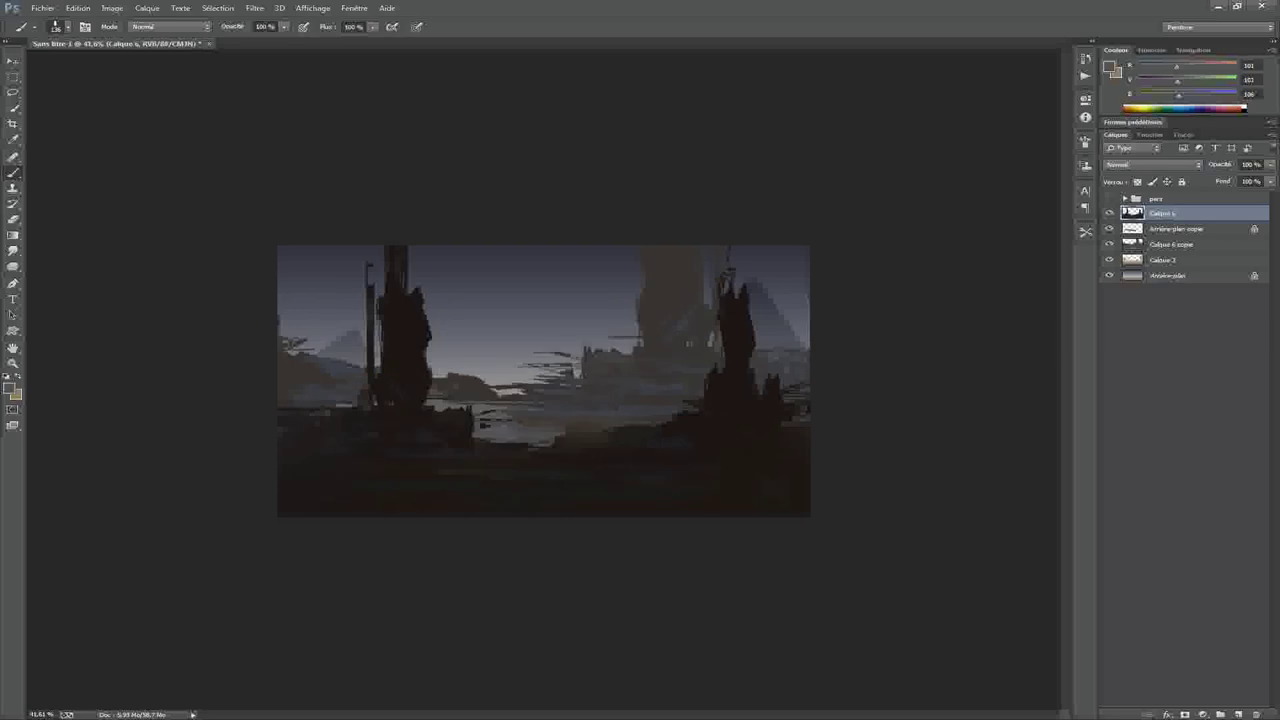
# Add a new layer directly above the Arrière-plan layer and brush blue-grey clouds into the upper middle sky at 100% opacity
pyautogui.click(1170, 275)
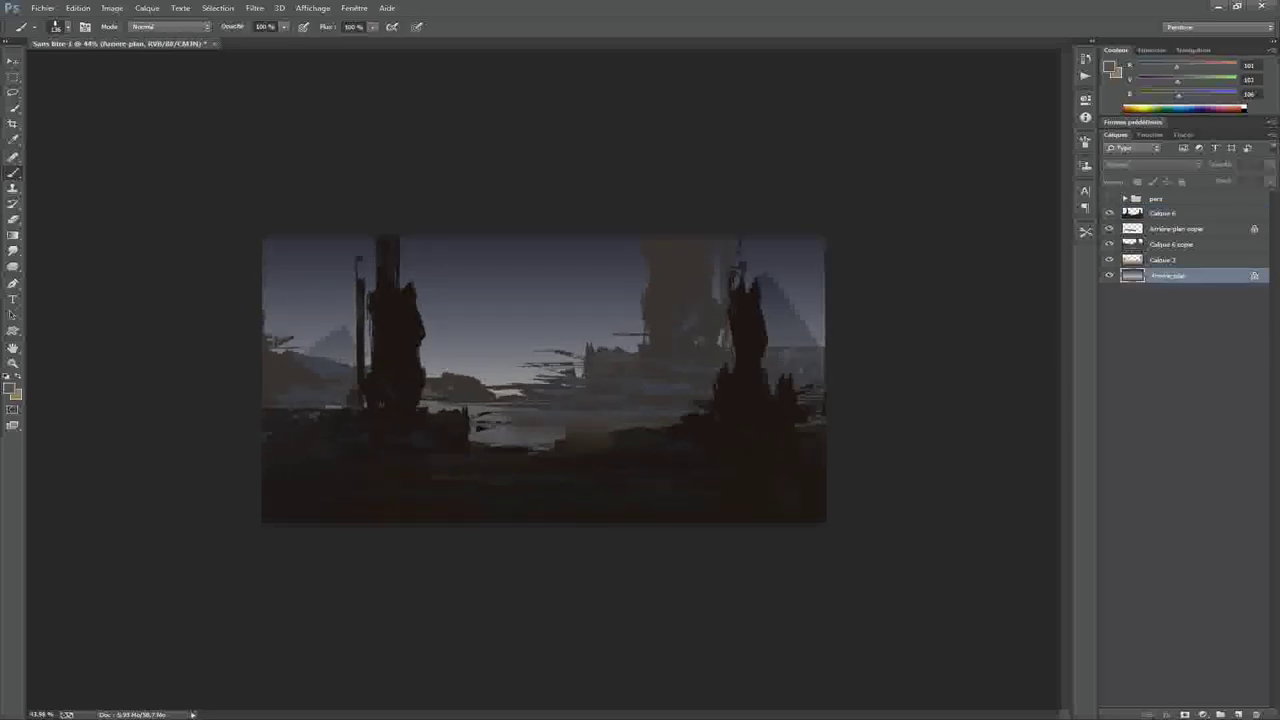
pyautogui.hotkey('ctrl', 'shift', 'alt', 'n')
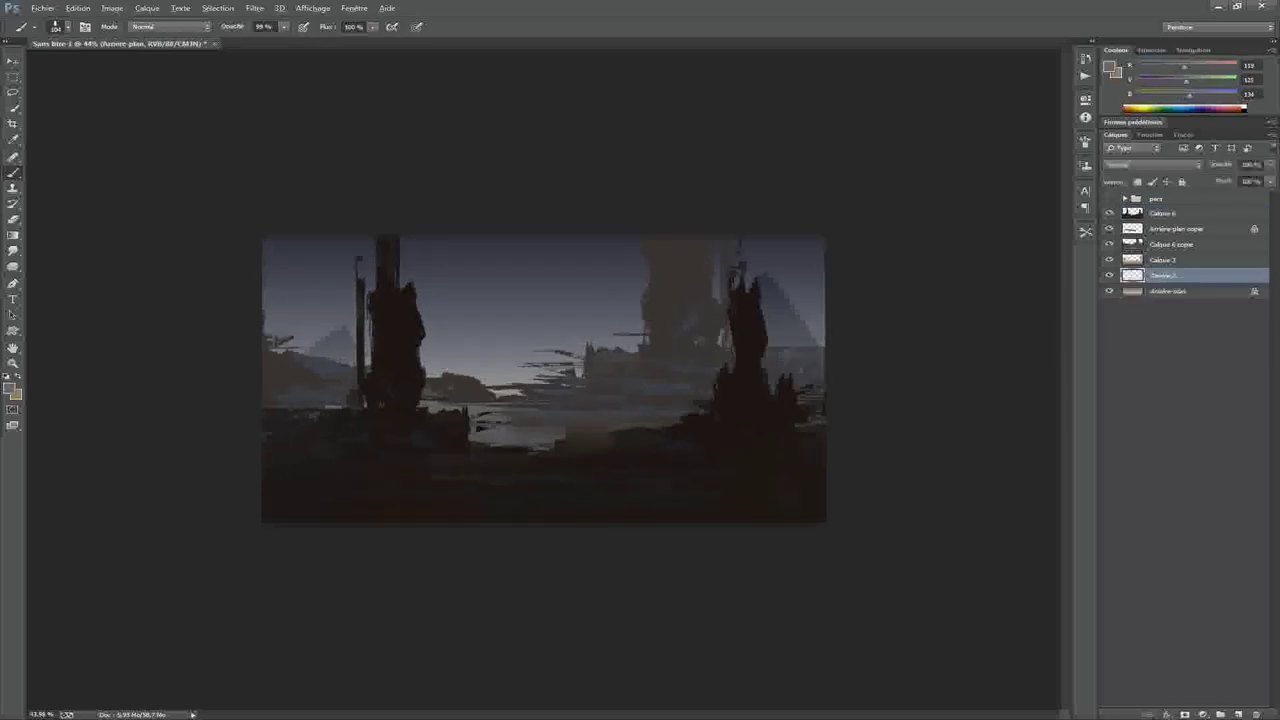
pyautogui.press('0')
pyautogui.click(503, 279)
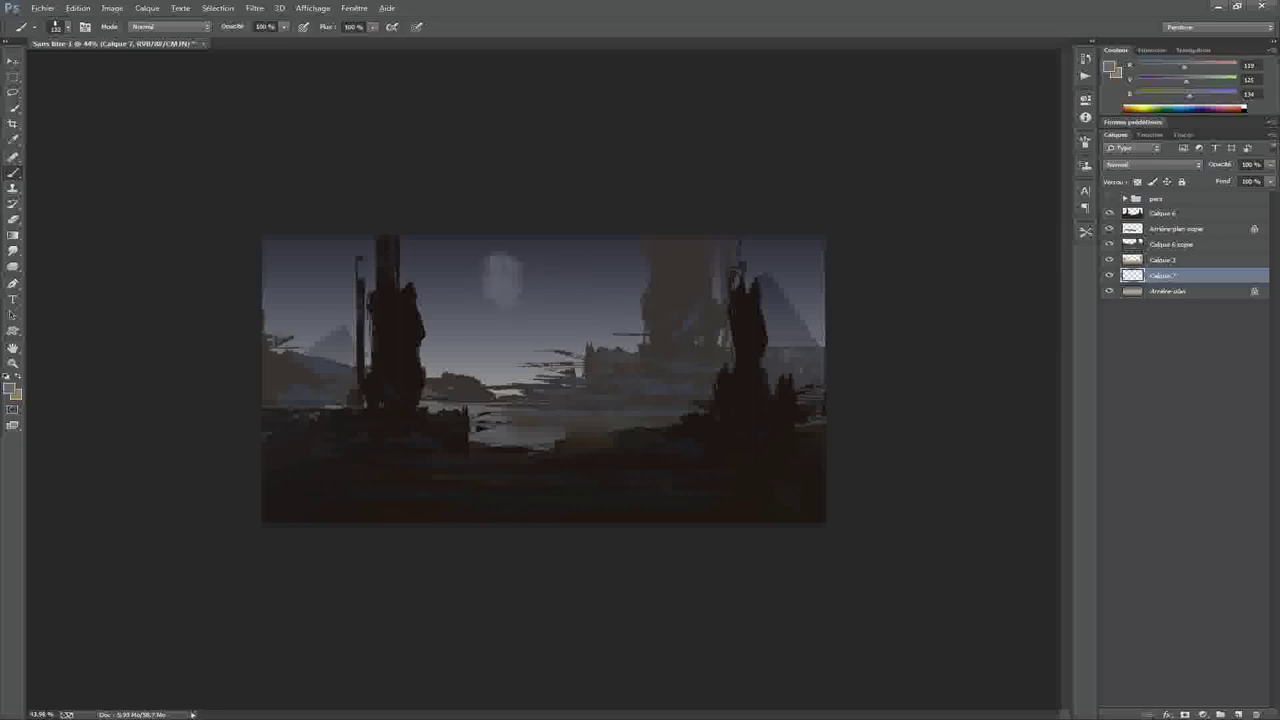
pyautogui.click(470, 280)
pyautogui.press(']')
pyautogui.moveTo(548, 282)
pyautogui.mouseDown()
pyautogui.moveTo(440, 272)
pyautogui.moveTo(454, 268)
pyautogui.mouseUp()
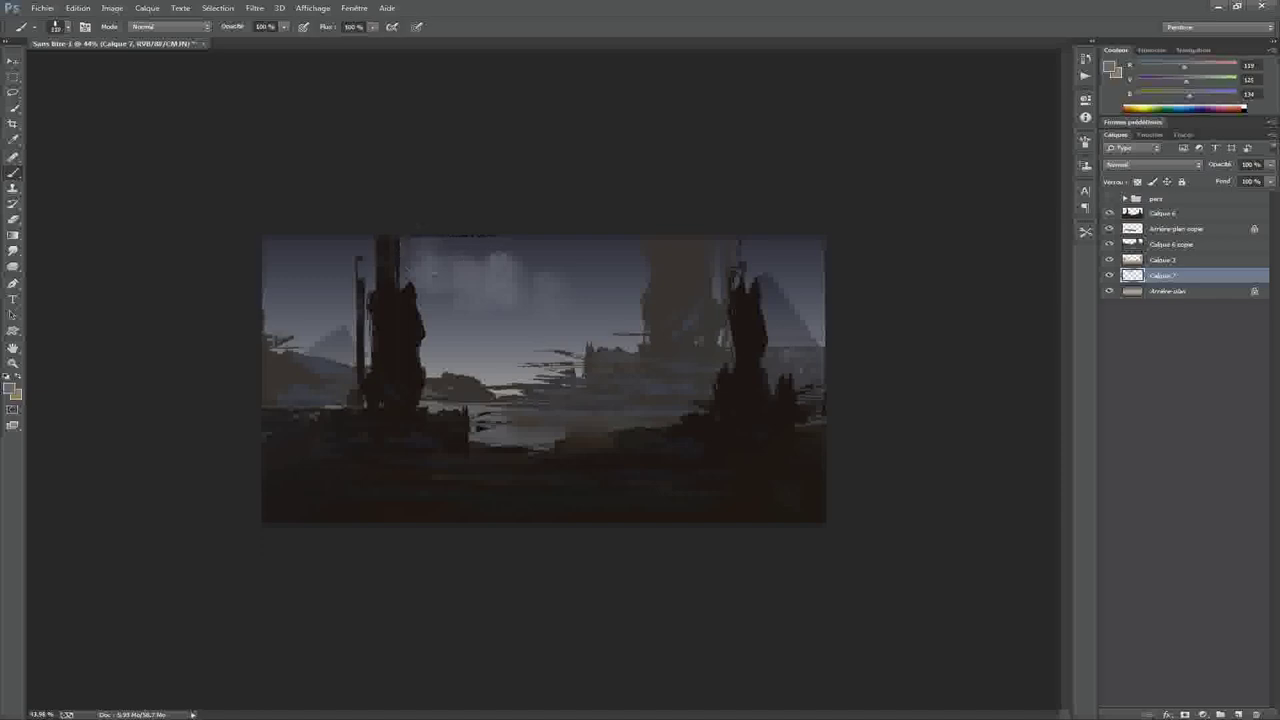
# Extend the blue-grey cloud strokes across the upper sky, from behind the left tower towards the large hazy tower
pyautogui.moveTo(360, 245); pyautogui.dragTo(365, 285)
pyautogui.click(412, 262)
pyautogui.press('[')
pyautogui.press('[')
pyautogui.press('[')
pyautogui.click(540, 258)
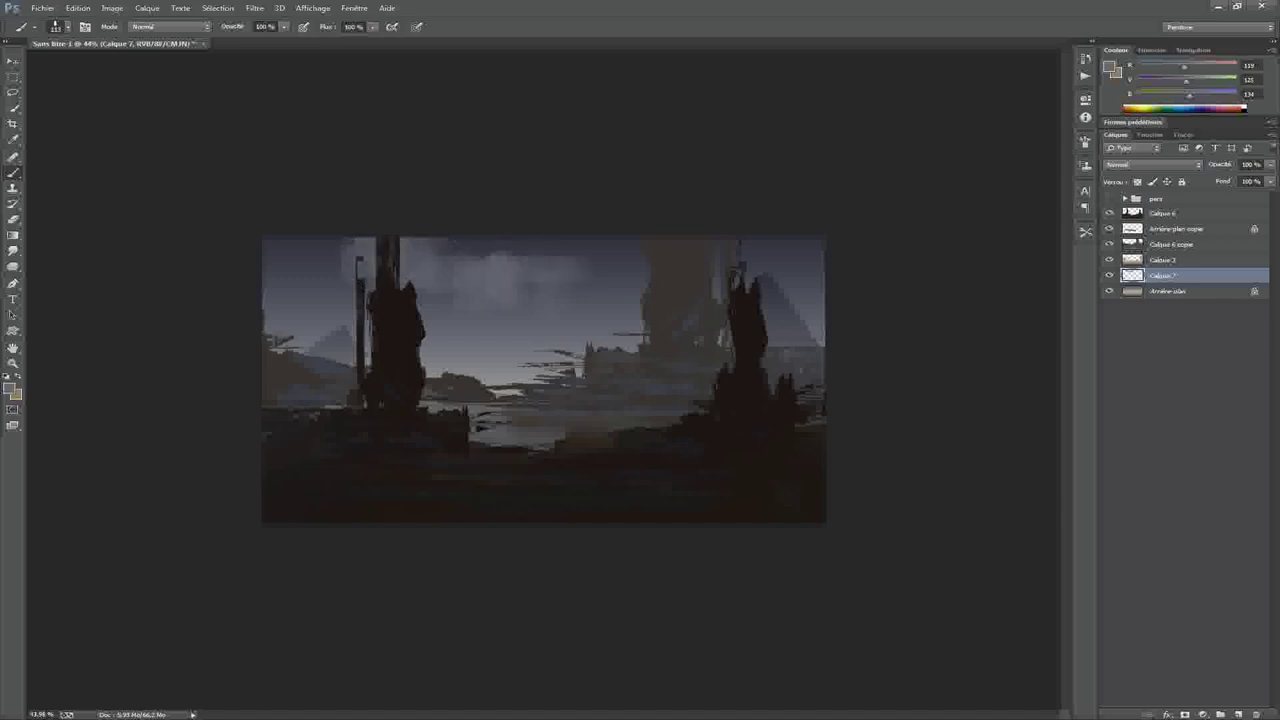
pyautogui.press('[')
pyautogui.moveTo(598, 283); pyautogui.dragTo(636, 275)
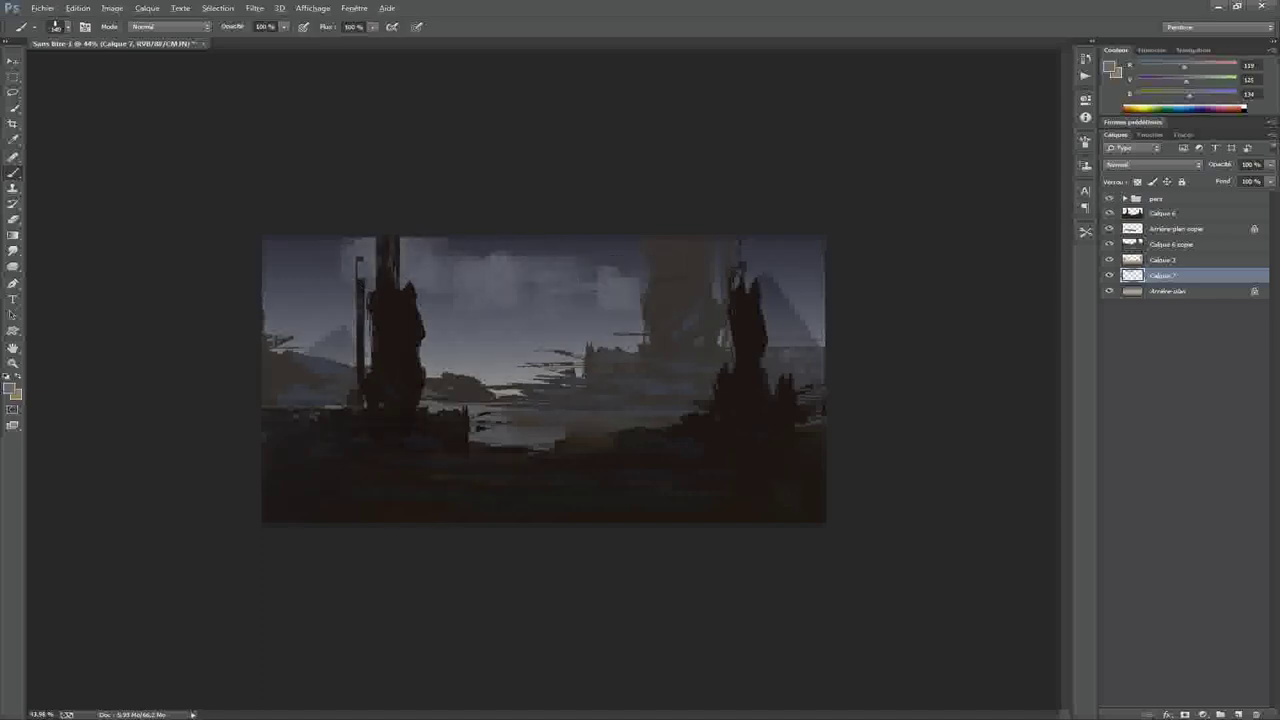
# Sample and adjust the cloud tones to a muted blue-grey and blend the clouds across the upper sky and behind the left tower
pyautogui.keyDown('alt'); pyautogui.click(630, 280); pyautogui.keyUp('alt')
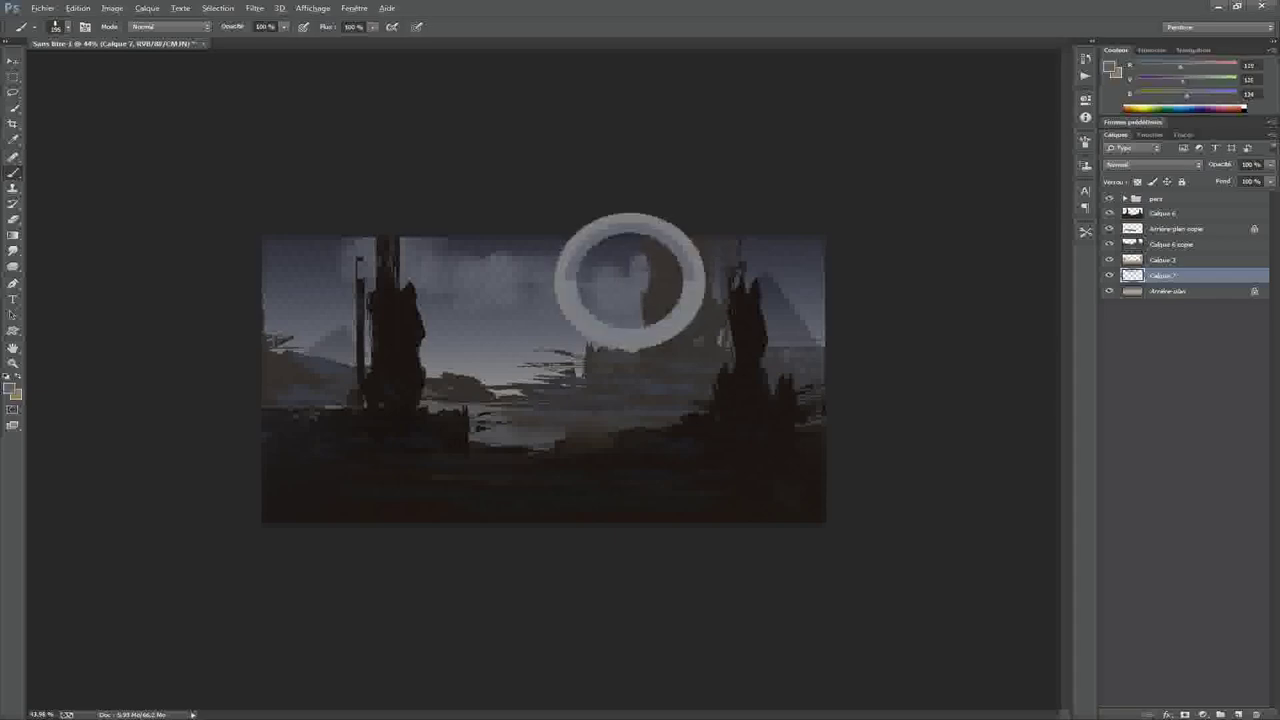
pyautogui.keyDown('alt'); pyautogui.keyDown('shift'); pyautogui.rightClick(640, 280); pyautogui.keyUp('shift'); pyautogui.keyUp('alt')
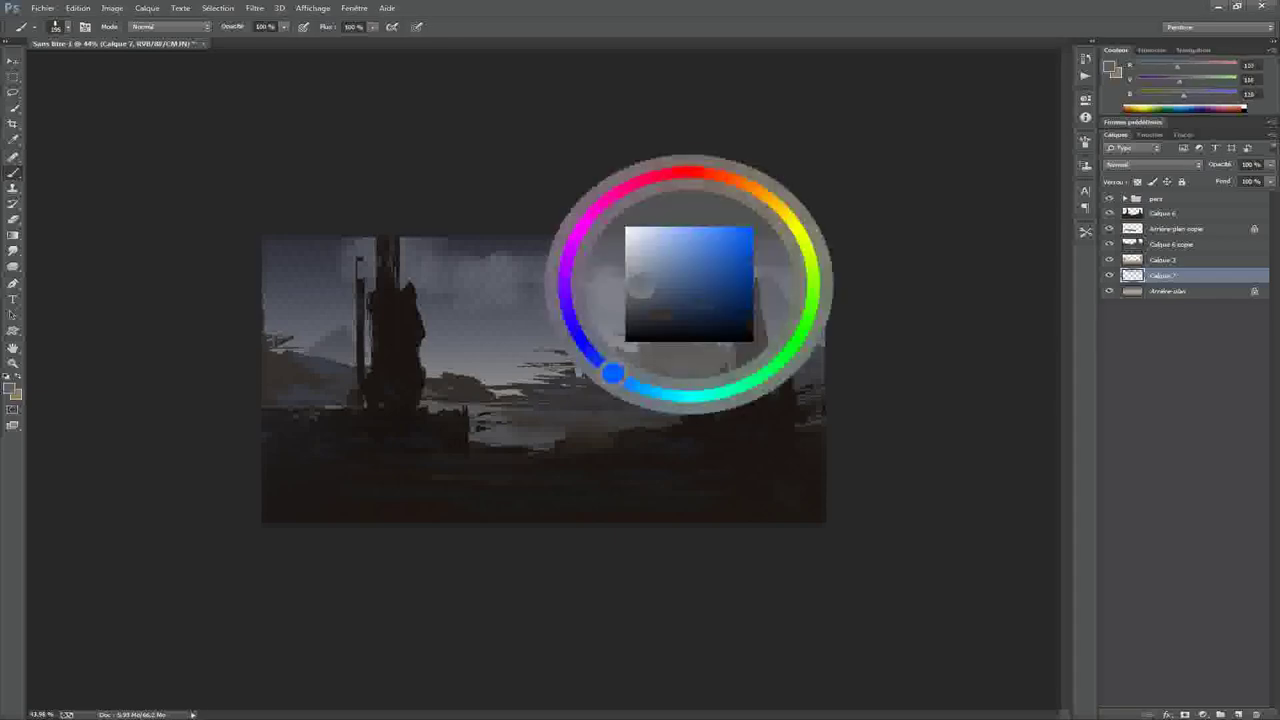
pyautogui.keyDown('alt'); pyautogui.rightClick(643, 280); pyautogui.keyUp('alt')
pyautogui.moveTo(640, 280); pyautogui.dragTo(455, 268)
pyautogui.keyDown('alt'); pyautogui.click(400, 250); pyautogui.keyUp('alt')
pyautogui.keyDown('alt'); pyautogui.rightClick(362, 257); pyautogui.keyUp('alt')
pyautogui.keyDown('alt'); pyautogui.click(362, 257); pyautogui.keyUp('alt')
pyautogui.moveTo(362, 257)
pyautogui.mouseDown()
pyautogui.moveTo(392, 245)
pyautogui.moveTo(350, 245)
pyautogui.mouseUp()
pyautogui.keyDown('alt'); pyautogui.click(420, 250); pyautogui.keyUp('alt')
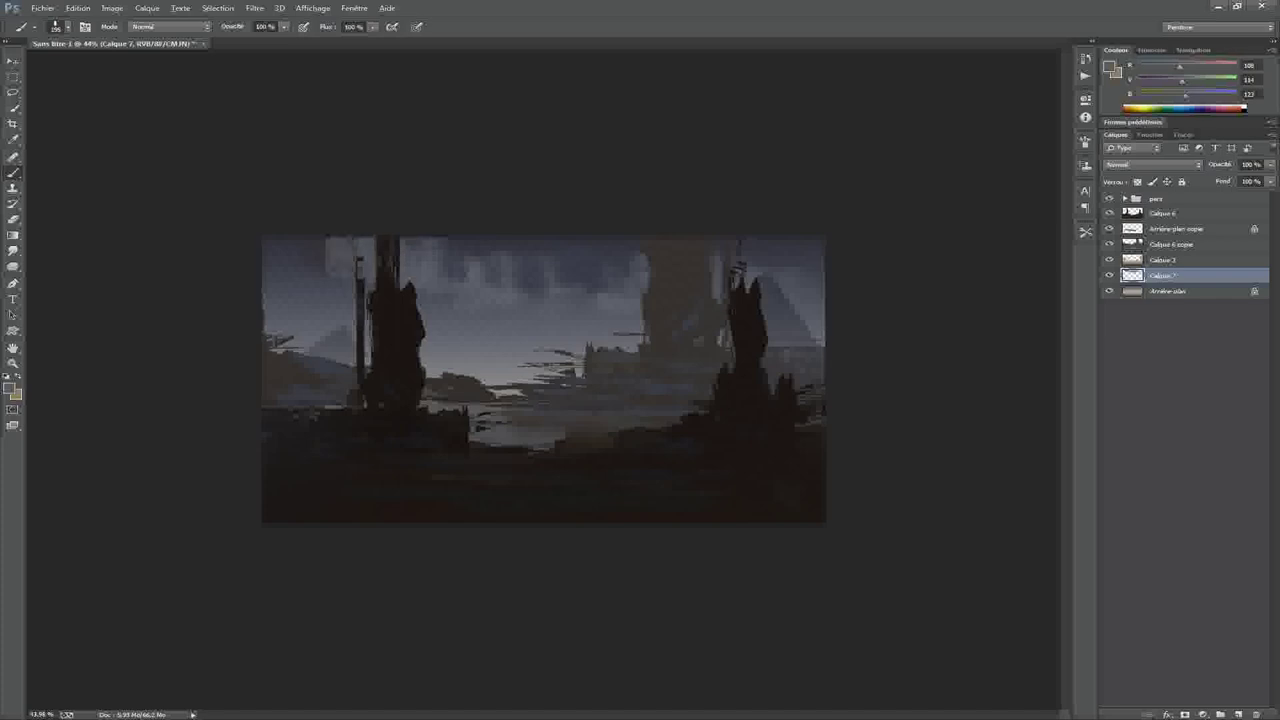
# Sample a light grey and brush a bright cloud band above the horizon with small highlights higher in the middle sky
pyautogui.scroll(-5, 544, 380)
pyautogui.scroll(5, 544, 380)
pyautogui.keyDown('alt'); pyautogui.rightClick(527, 292); pyautogui.keyUp('alt')
pyautogui.keyDown('alt'); pyautogui.click(526, 296); pyautogui.keyUp('alt')
pyautogui.keyDown('alt'); pyautogui.rightClick(540, 376); pyautogui.keyUp('alt')
pyautogui.keyDown('alt'); pyautogui.rightClick(511, 360); pyautogui.keyUp('alt')
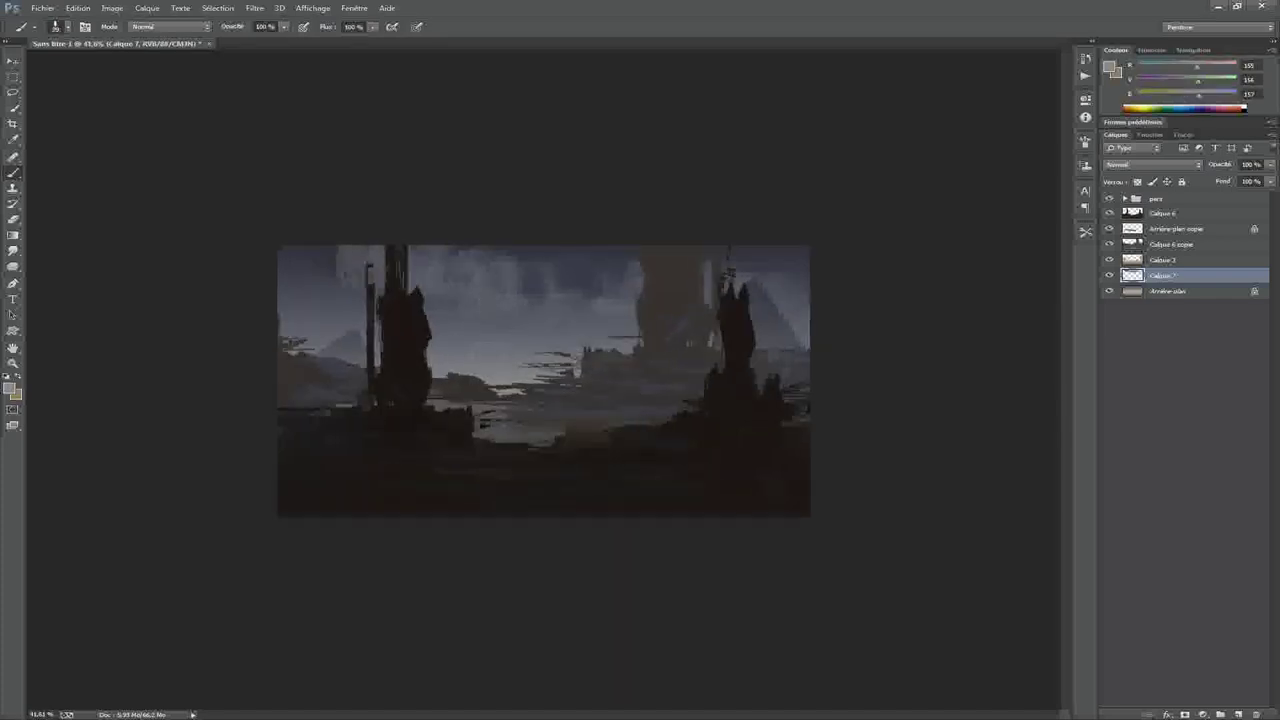
pyautogui.keyDown('alt'); pyautogui.rightClick(582, 350); pyautogui.keyUp('alt')
pyautogui.keyDown('alt'); pyautogui.rightClick(462, 352); pyautogui.keyUp('alt')
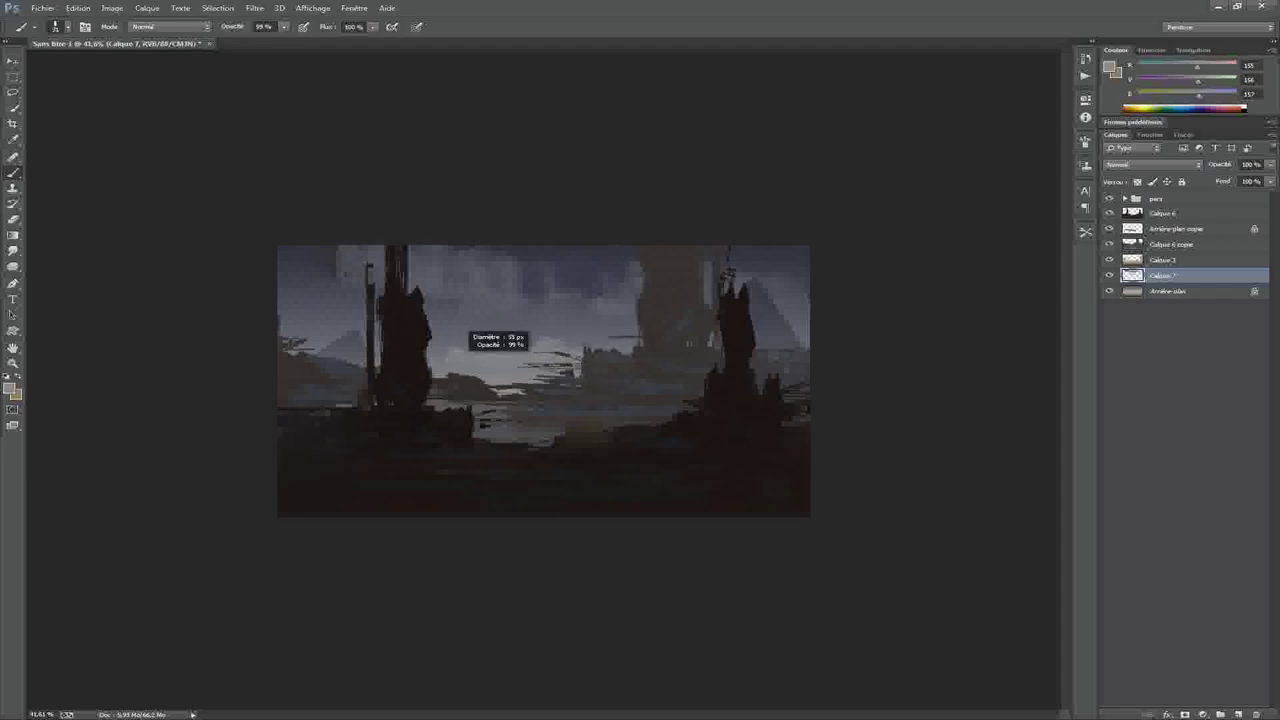
pyautogui.keyDown('alt'); pyautogui.rightClick(440, 348); pyautogui.keyUp('alt')
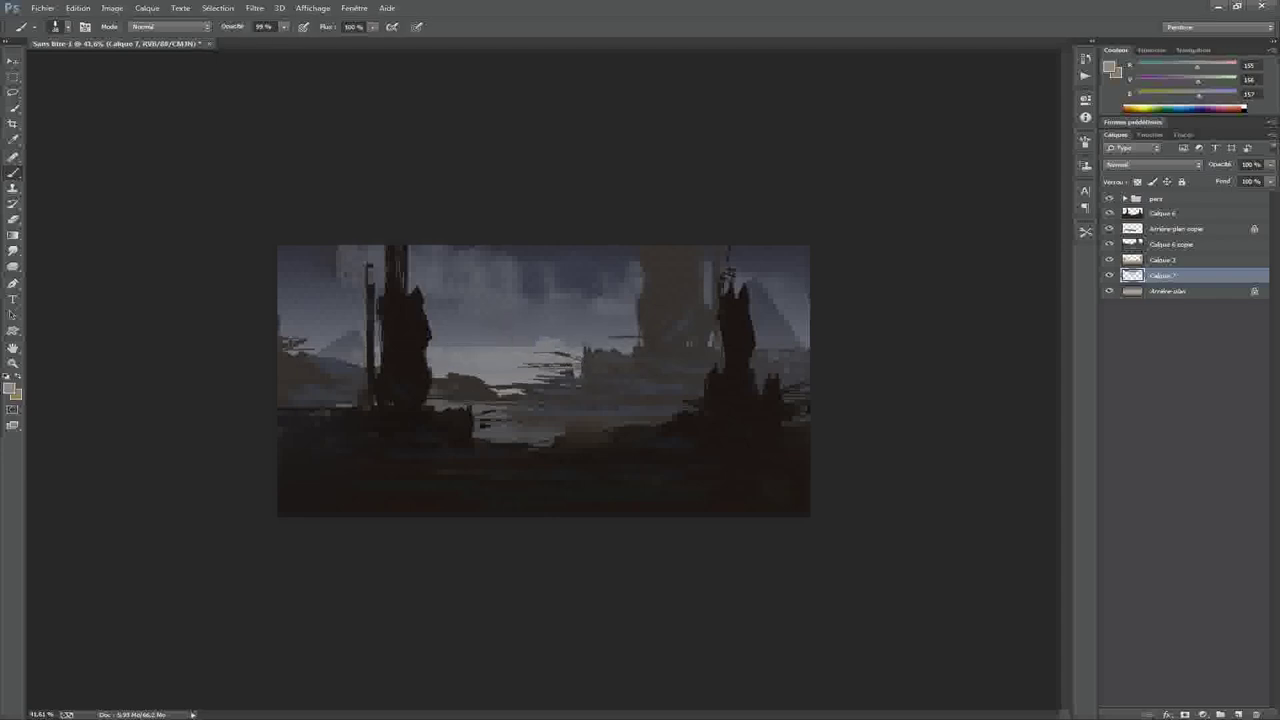
pyautogui.keyDown('alt'); pyautogui.rightClick(448, 348); pyautogui.keyUp('alt')
pyautogui.keyDown('alt'); pyautogui.rightClick(562, 346); pyautogui.keyUp('alt')
pyautogui.keyDown('alt'); pyautogui.rightClick(537, 305); pyautogui.keyUp('alt')
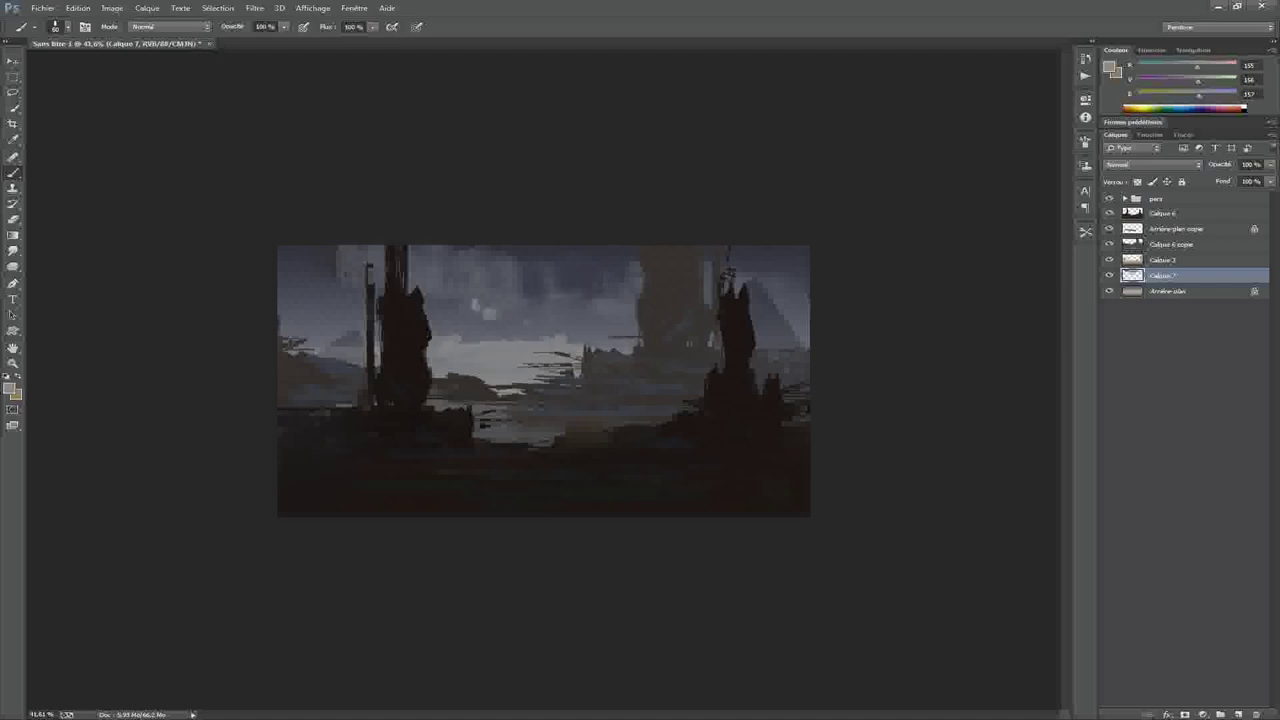
# Sample a darker blue-grey and brush shadowed cloud strokes over the bright horizon band and around the left tower
pyautogui.keyDown('alt'); pyautogui.click(530, 345); pyautogui.keyUp('alt')
pyautogui.keyDown('alt'); pyautogui.rightClick(530, 345); pyautogui.keyUp('alt')
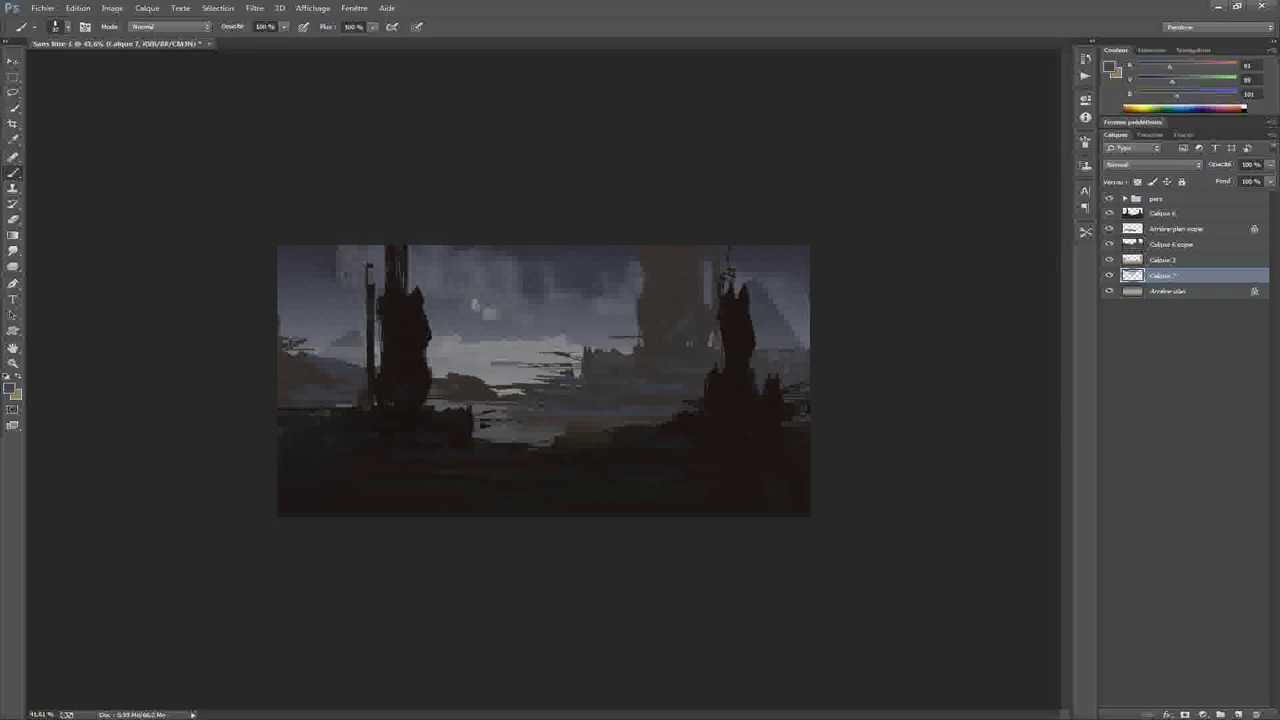
pyautogui.moveTo(526, 363); pyautogui.dragTo(588, 358)
pyautogui.keyDown('alt'); pyautogui.rightClick(485, 362); pyautogui.keyUp('alt')
pyautogui.keyDown('alt'); pyautogui.rightClick(365, 343); pyautogui.keyUp('alt')
pyautogui.moveTo(375, 345)
pyautogui.mouseDown()
pyautogui.moveTo(385, 320)
pyautogui.moveTo(320, 320)
pyautogui.moveTo(365, 300)
pyautogui.mouseUp()
pyautogui.keyDown('alt'); pyautogui.rightClick(492, 366); pyautogui.keyUp('alt')
pyautogui.keyDown('alt'); pyautogui.rightClick(416, 326); pyautogui.keyUp('alt')
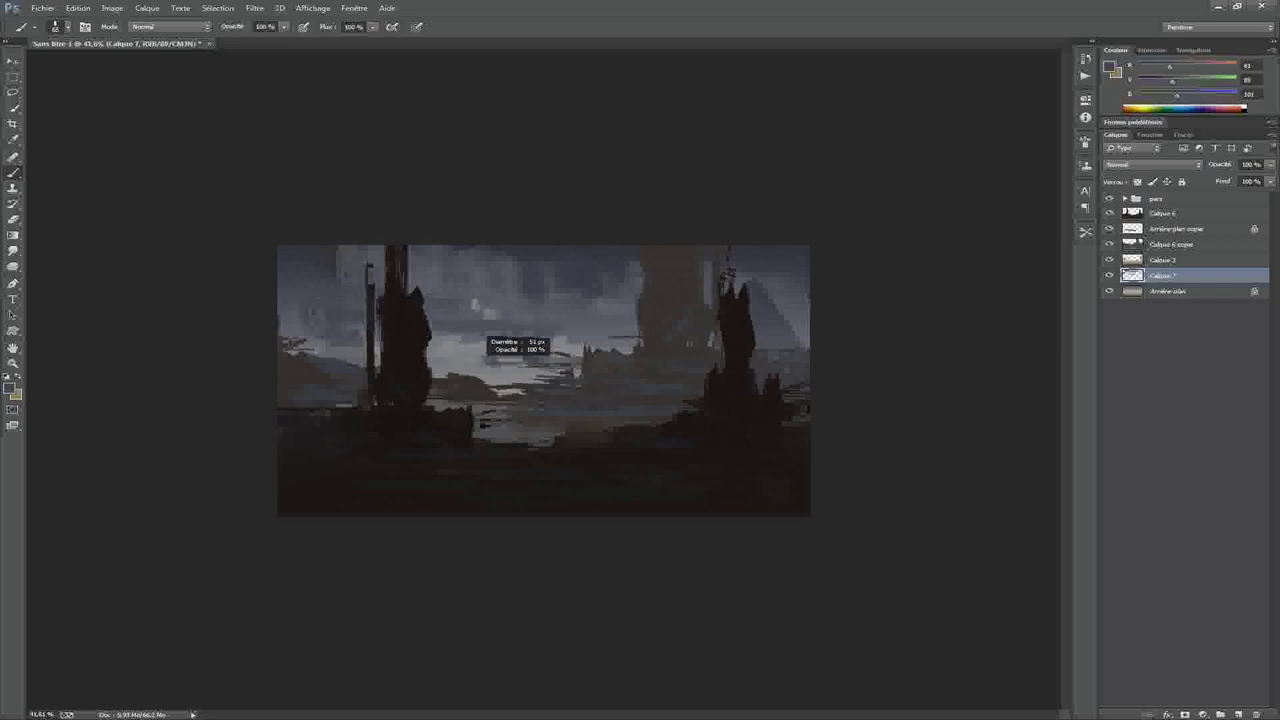
# Brush dark cloud bands towards the right edge of the sky and tone down the bright spots in the middle clouds
pyautogui.scroll(-3, 544, 380)
pyautogui.scroll(4, 544, 380)
pyautogui.moveTo(650, 345); pyautogui.dragTo(730, 320)
pyautogui.moveTo(818, 328); pyautogui.dragTo(890, 305)
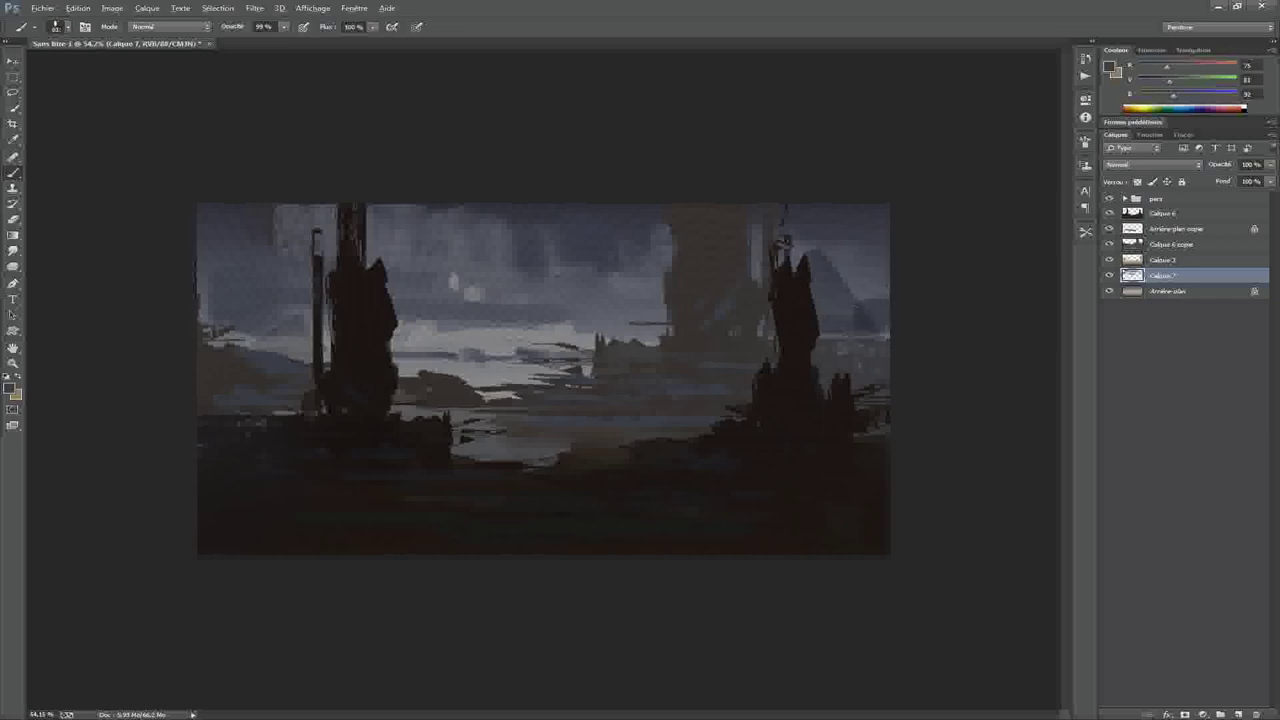
pyautogui.keyDown('alt'); pyautogui.rightClick(590, 315); pyautogui.keyUp('alt')
pyautogui.keyDown('alt'); pyautogui.click(590, 315); pyautogui.keyUp('alt')
pyautogui.press('0')
pyautogui.keyDown('alt'); pyautogui.rightClick(590, 315); pyautogui.keyUp('alt')
pyautogui.keyDown('alt'); pyautogui.click(590, 315); pyautogui.keyUp('alt')
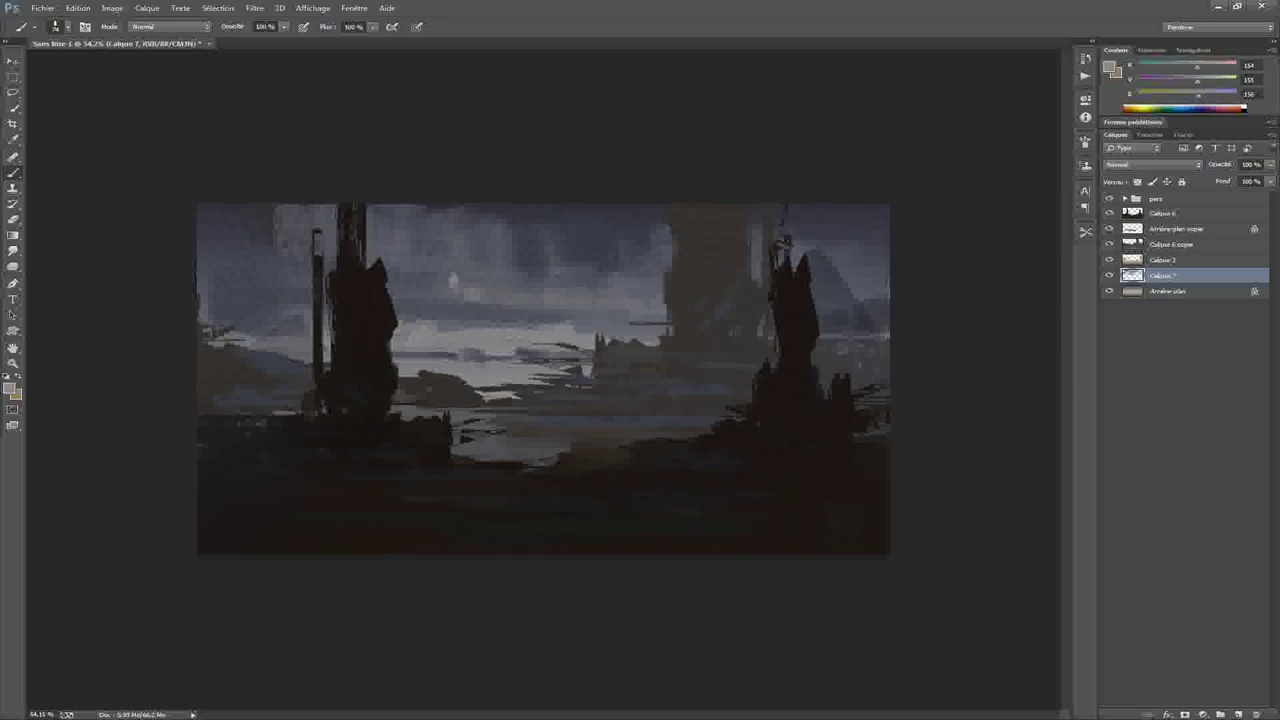
# Sample mid-grey sky tones and blend the middle clouds and the sky left of the left tower
pyautogui.hotkey('ctrl', '-')
pyautogui.hotkey('ctrl', '+')
pyautogui.keyDown('alt'); pyautogui.click(505, 295); pyautogui.keyUp('alt')
pyautogui.keyDown('alt'); pyautogui.rightClick(505, 295); pyautogui.keyUp('alt')
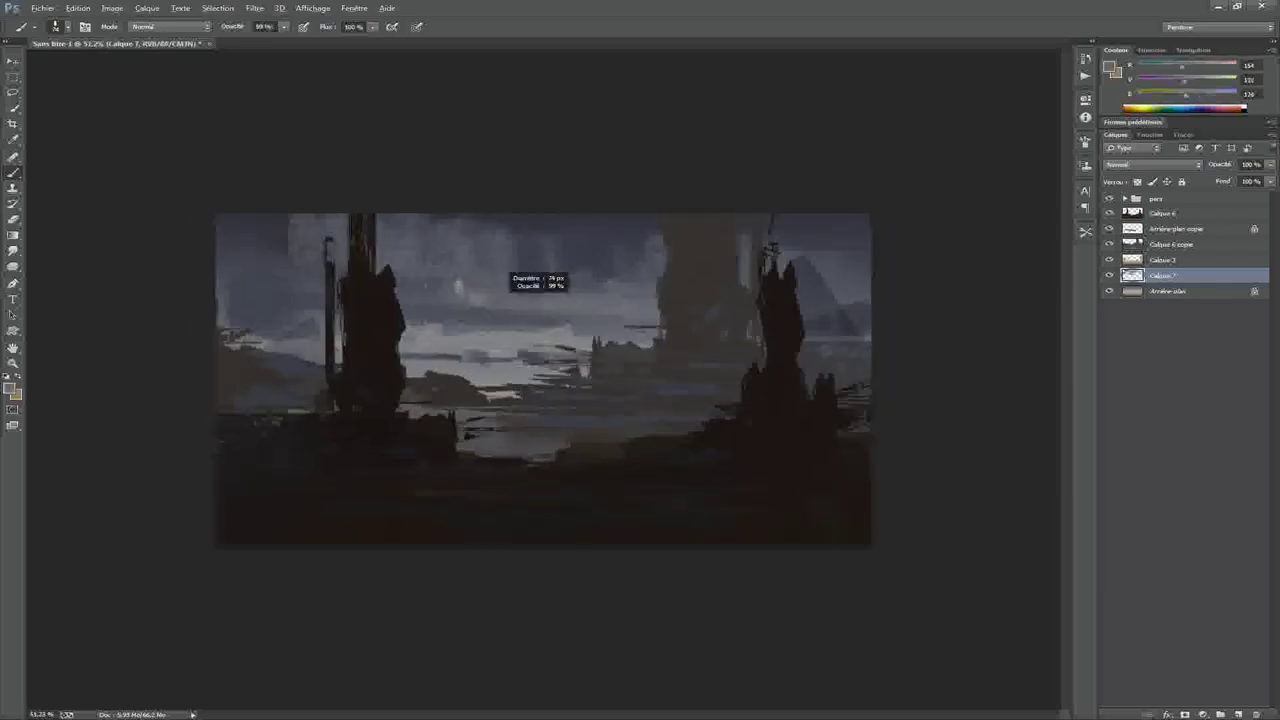
pyautogui.keyDown('alt'); pyautogui.click(464, 274); pyautogui.keyUp('alt')
pyautogui.keyDown('alt'); pyautogui.rightClick(464, 274); pyautogui.keyUp('alt')
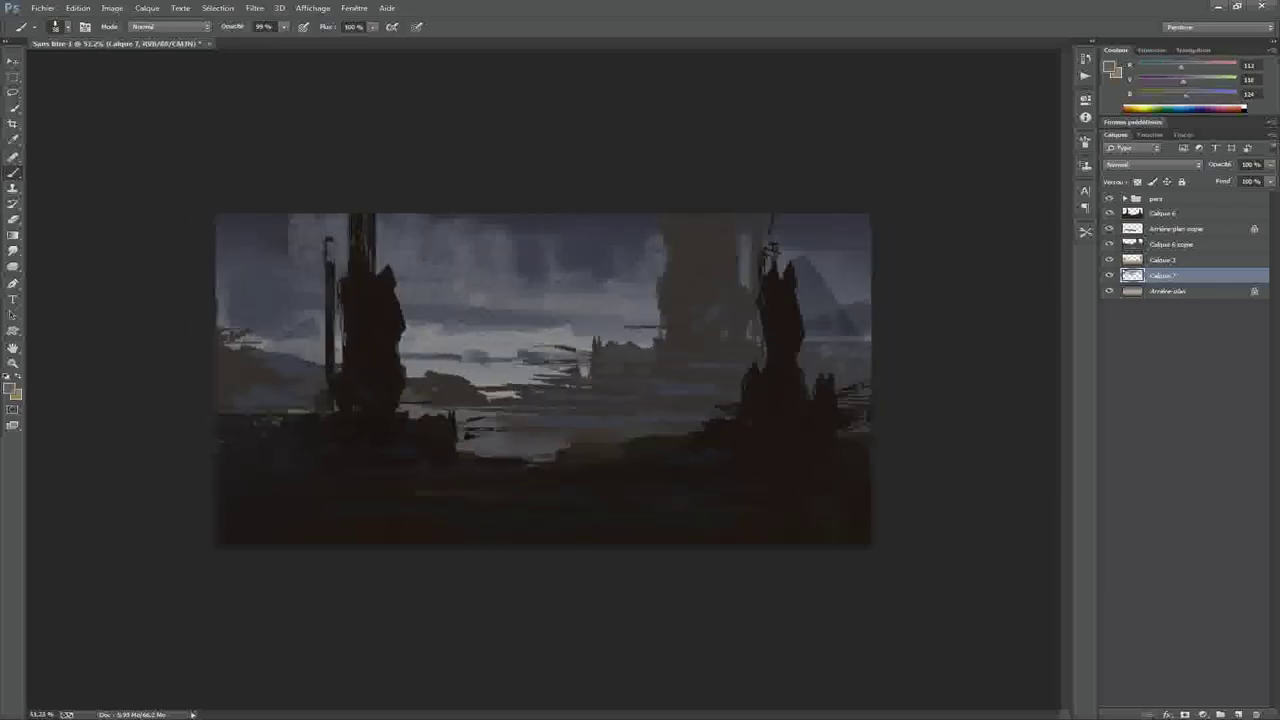
pyautogui.moveTo(242, 274); pyautogui.dragTo(324, 280)
pyautogui.scroll(-3, 543, 380)
pyautogui.scroll(3, 543, 380)
# Switch to the Calque 6 silhouette layer and brush a pale water streak across the dark right foreground using sampled tones
pyautogui.hotkey('alt', ']')
pyautogui.hotkey('alt', ']')
pyautogui.hotkey('alt', ']')
pyautogui.hotkey('alt', ']')
pyautogui.keyDown('alt'); pyautogui.click(771, 246); pyautogui.keyUp('alt')
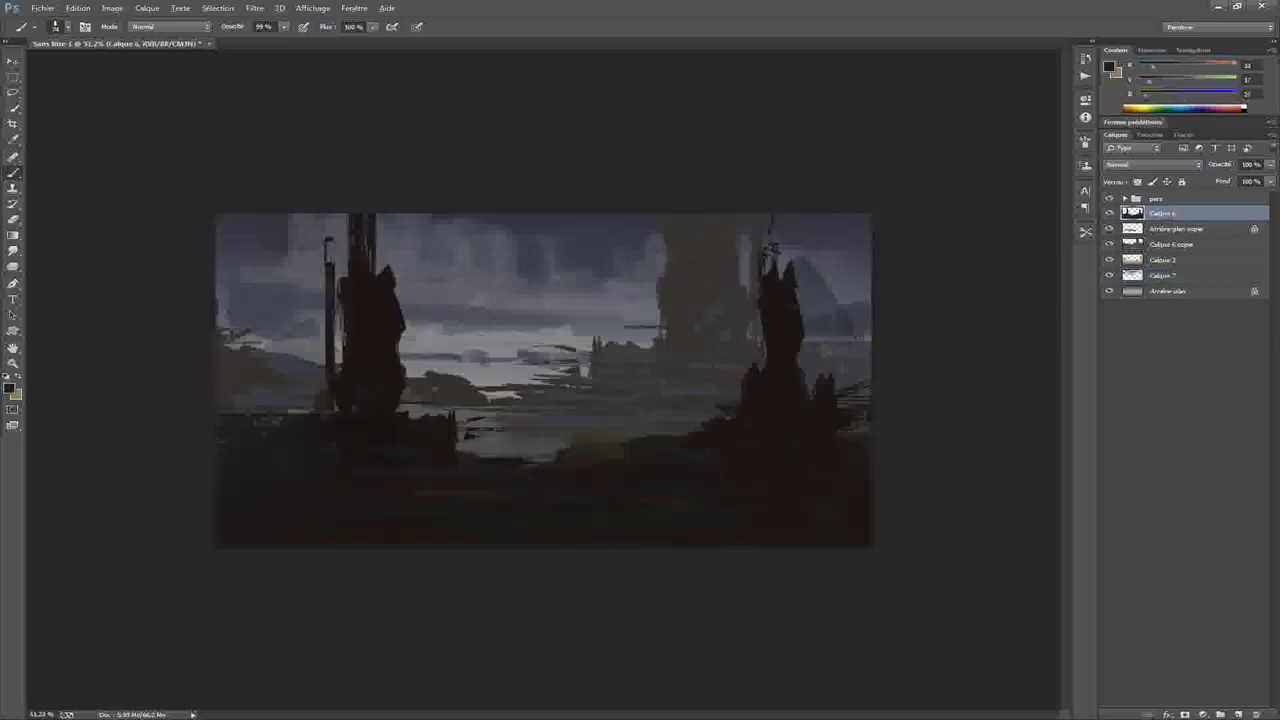
pyautogui.scroll(-1, 548, 384)
pyautogui.keyDown('alt'); pyautogui.click(548, 369); pyautogui.keyUp('alt')
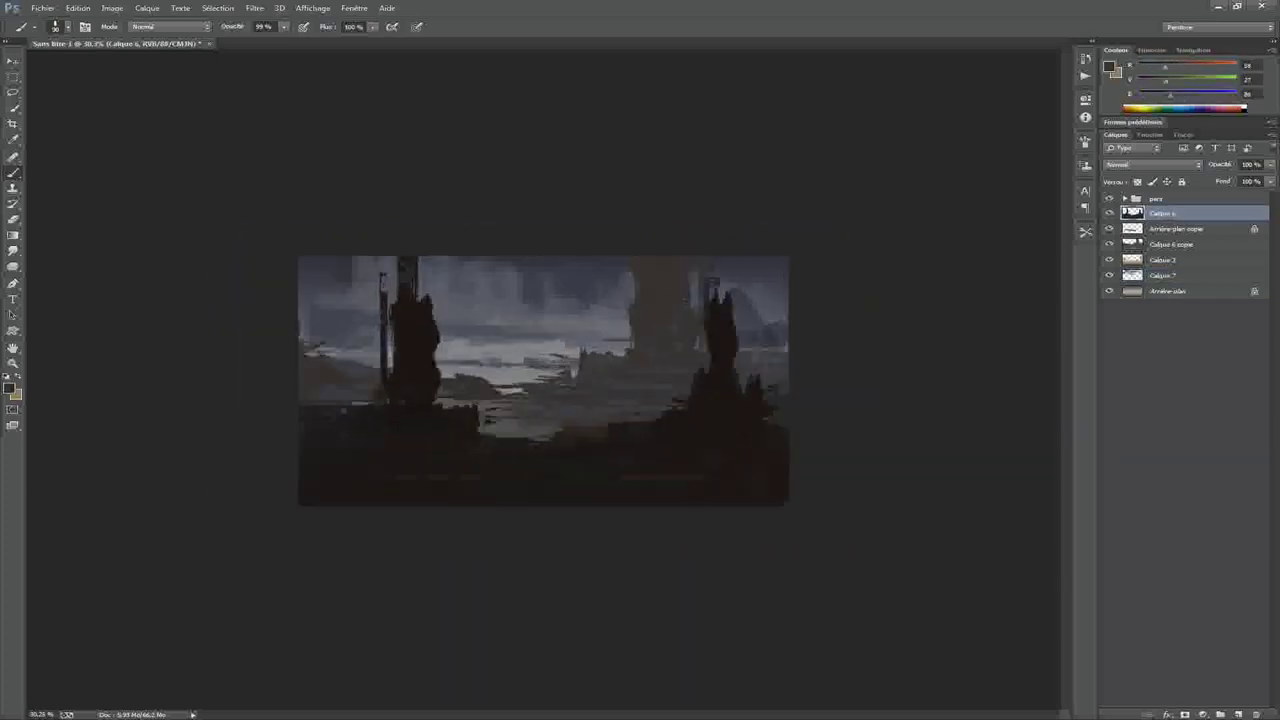
pyautogui.keyDown('alt'); pyautogui.click(555, 395); pyautogui.keyUp('alt')
pyautogui.keyDown('alt'); pyautogui.click(740, 457); pyautogui.keyUp('alt')
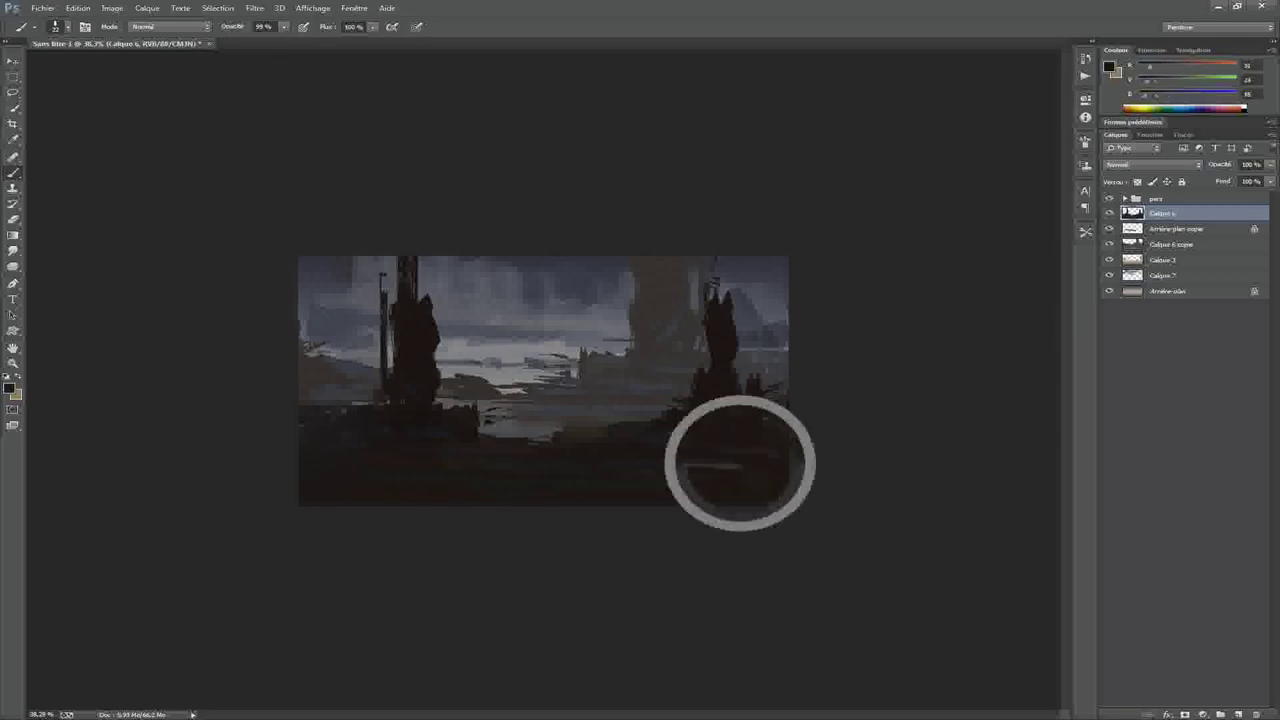
pyautogui.scroll(2, 545, 384)
pyautogui.keyDown('alt'); pyautogui.click(855, 517); pyautogui.keyUp('alt')
pyautogui.moveTo(858, 517); pyautogui.dragTo(875, 517)
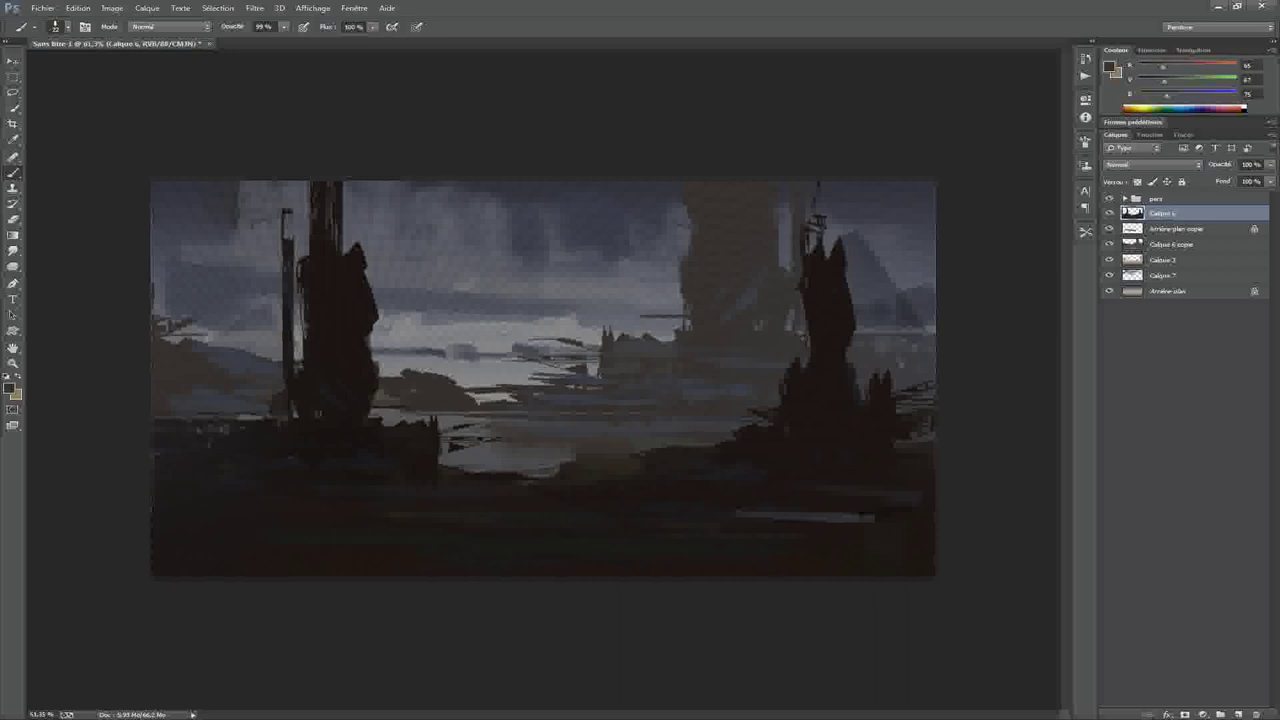
pyautogui.moveTo(543, 378)
pyautogui.mouseDown()
pyautogui.moveTo(643, 378)
pyautogui.moveTo(565, 358)
pyautogui.mouseUp()
# Choose a Sampled Brush preset and paint pale winding water streaks across the left foreground
pyautogui.scroll(1, 557, 340)
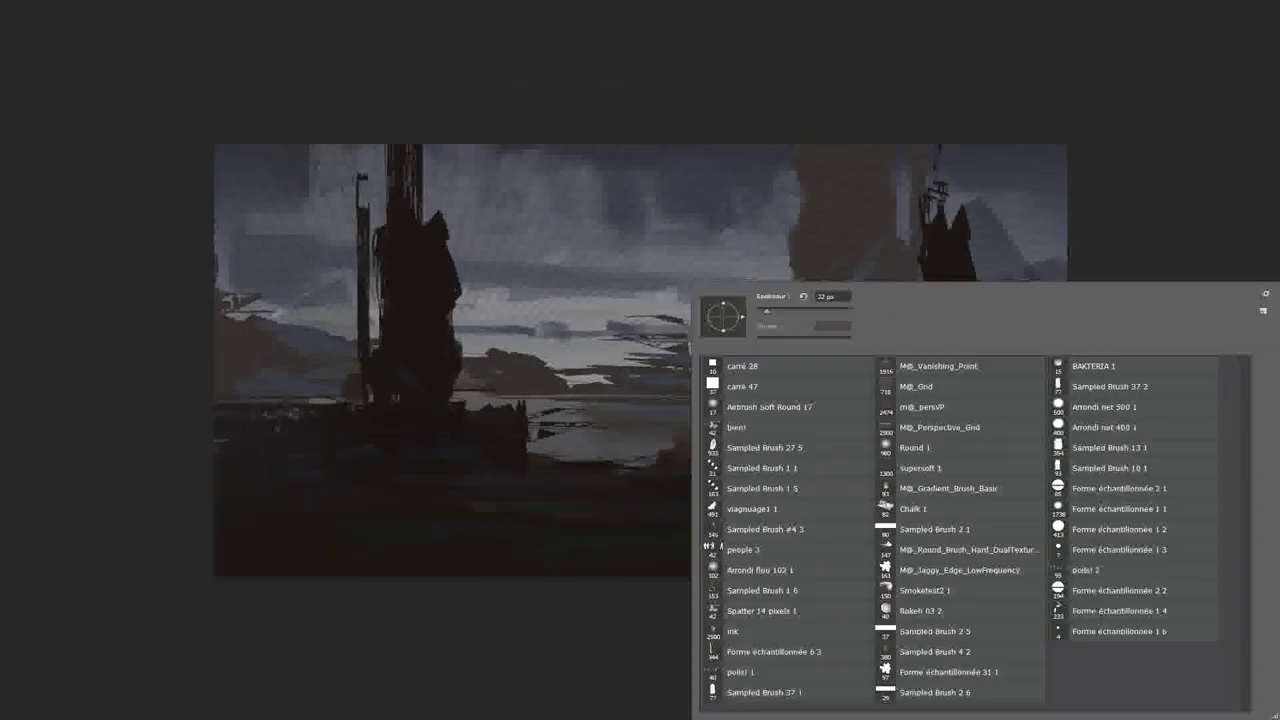
pyautogui.click(760, 692)
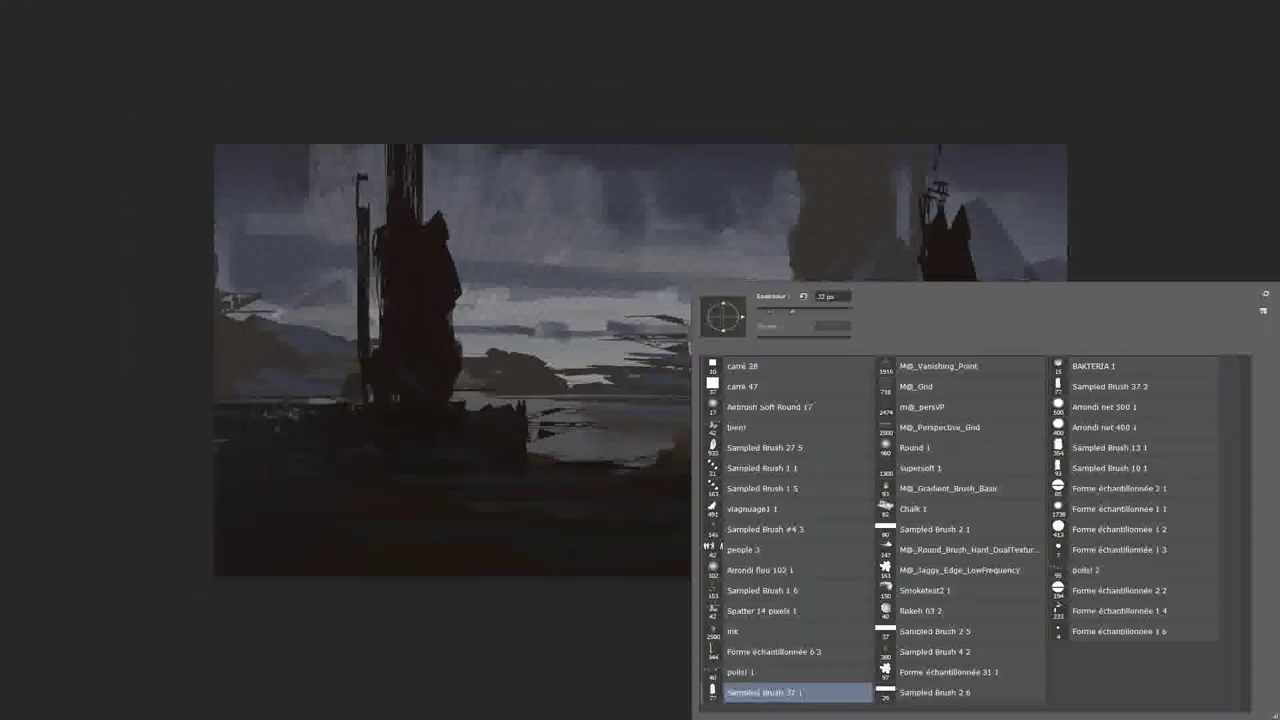
pyautogui.click(760, 447)
pyautogui.press('Return')
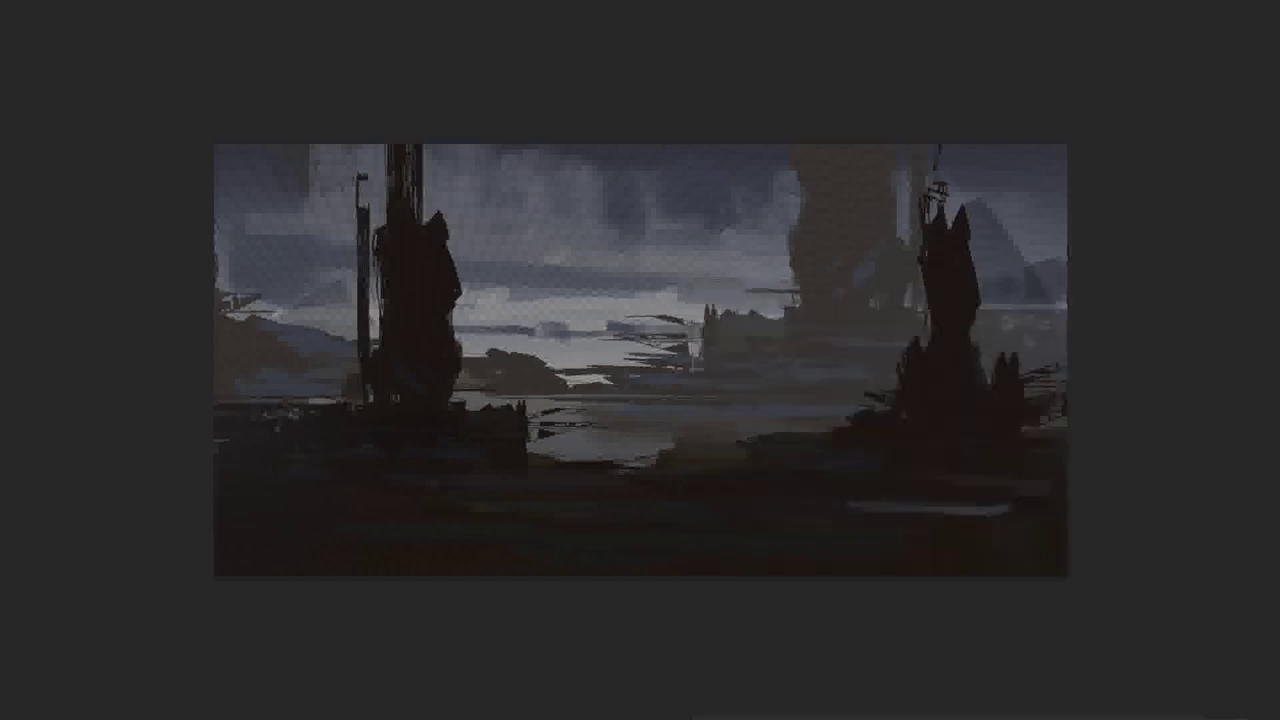
pyautogui.moveTo(420, 495)
pyautogui.mouseDown()
pyautogui.moveTo(392, 503)
pyautogui.moveTo(480, 514)
pyautogui.moveTo(346, 490)
pyautogui.mouseUp()
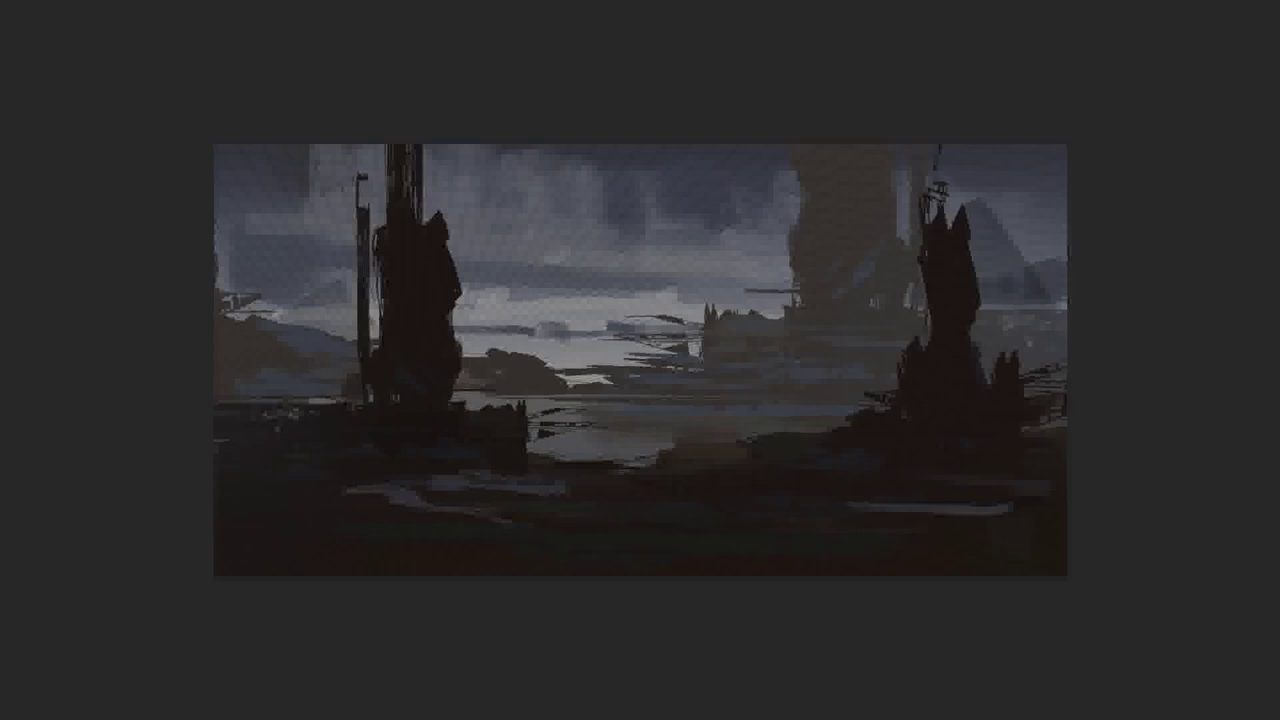
pyautogui.moveTo(450, 484); pyautogui.dragTo(526, 486)
# Brush dark broken branches at the shoreline, scaffolding and protruding beams around the left tower, and a leaning pole beside its mast
pyautogui.moveTo(528, 438)
pyautogui.mouseDown()
pyautogui.moveTo(556, 458)
pyautogui.moveTo(570, 436)
pyautogui.mouseUp()
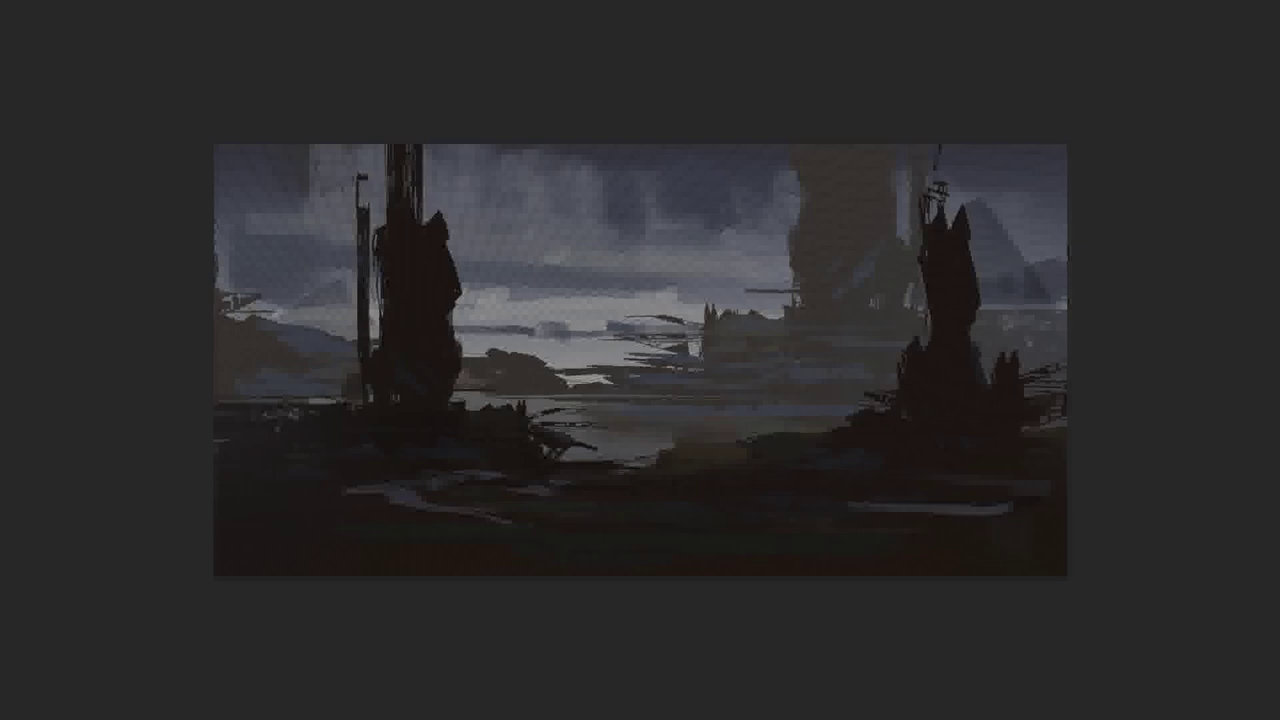
pyautogui.moveTo(478, 388); pyautogui.dragTo(458, 400)
pyautogui.moveTo(456, 334); pyautogui.dragTo(484, 324)
pyautogui.moveTo(470, 374)
pyautogui.mouseDown()
pyautogui.moveTo(480, 336)
pyautogui.moveTo(526, 316)
pyautogui.mouseUp()
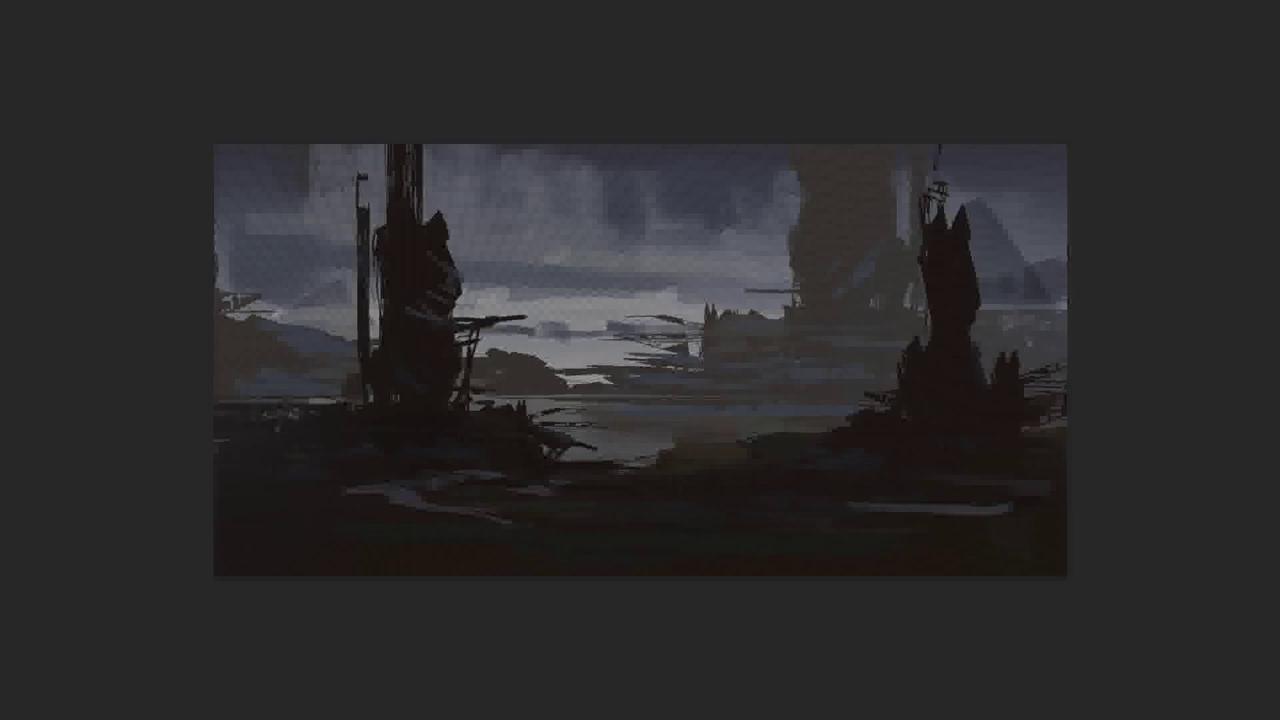
pyautogui.moveTo(465, 286); pyautogui.dragTo(457, 316)
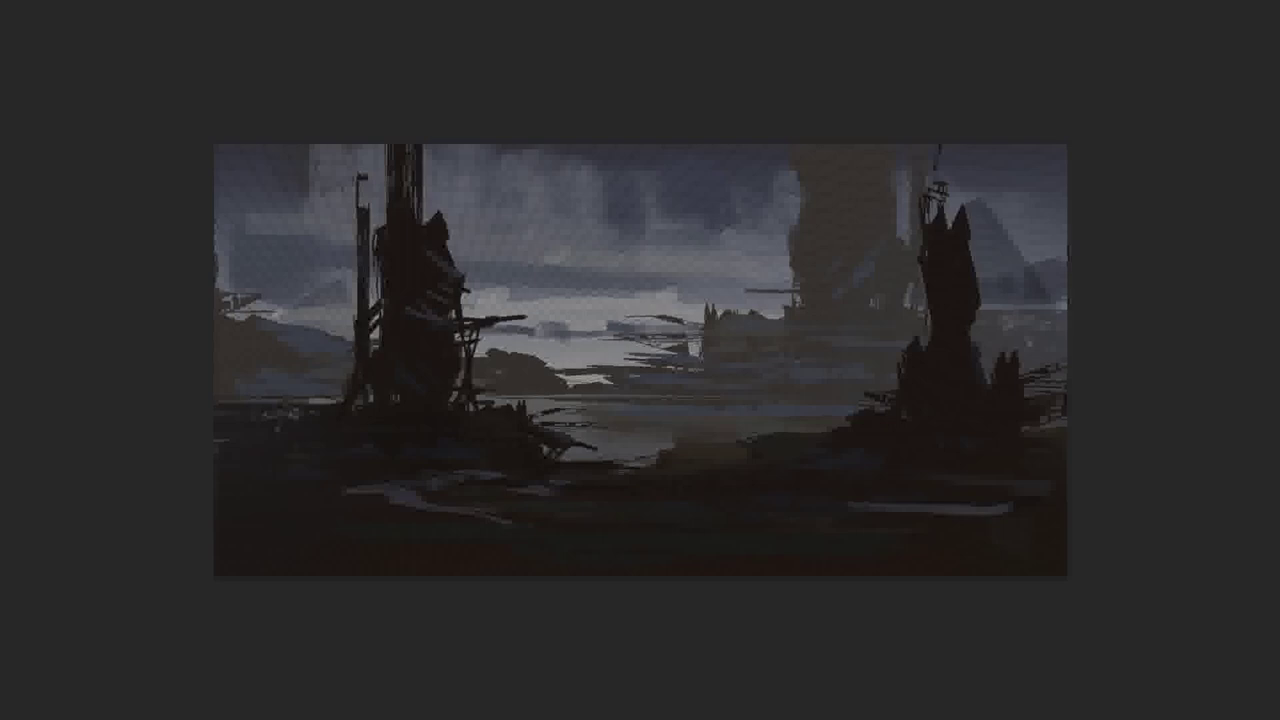
pyautogui.moveTo(356, 262); pyautogui.dragTo(342, 189)
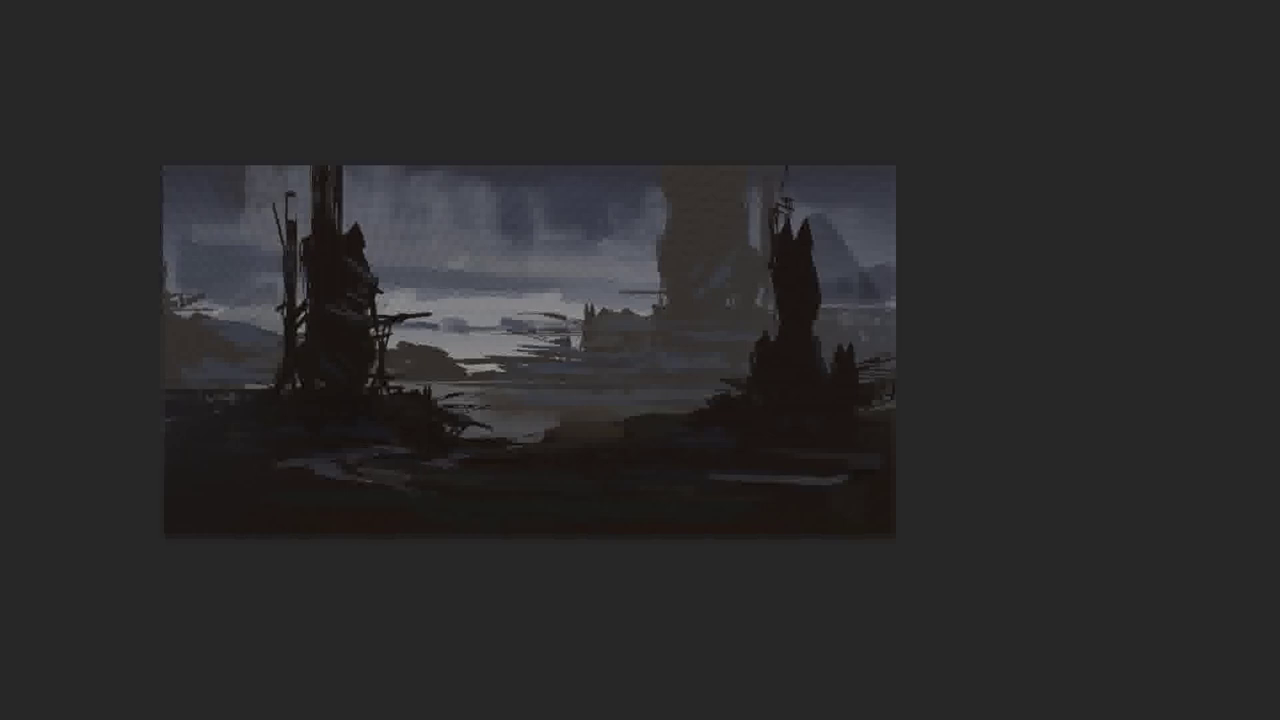
# Add small pale puddle strokes in the centre foreground and a dark strip along the far bank
pyautogui.moveTo(390, 498)
pyautogui.mouseDown()
pyautogui.moveTo(518, 496)
pyautogui.moveTo(508, 485)
pyautogui.moveTo(398, 496)
pyautogui.mouseUp()
pyautogui.moveTo(578, 419); pyautogui.dragTo(602, 419)
pyautogui.press('f')
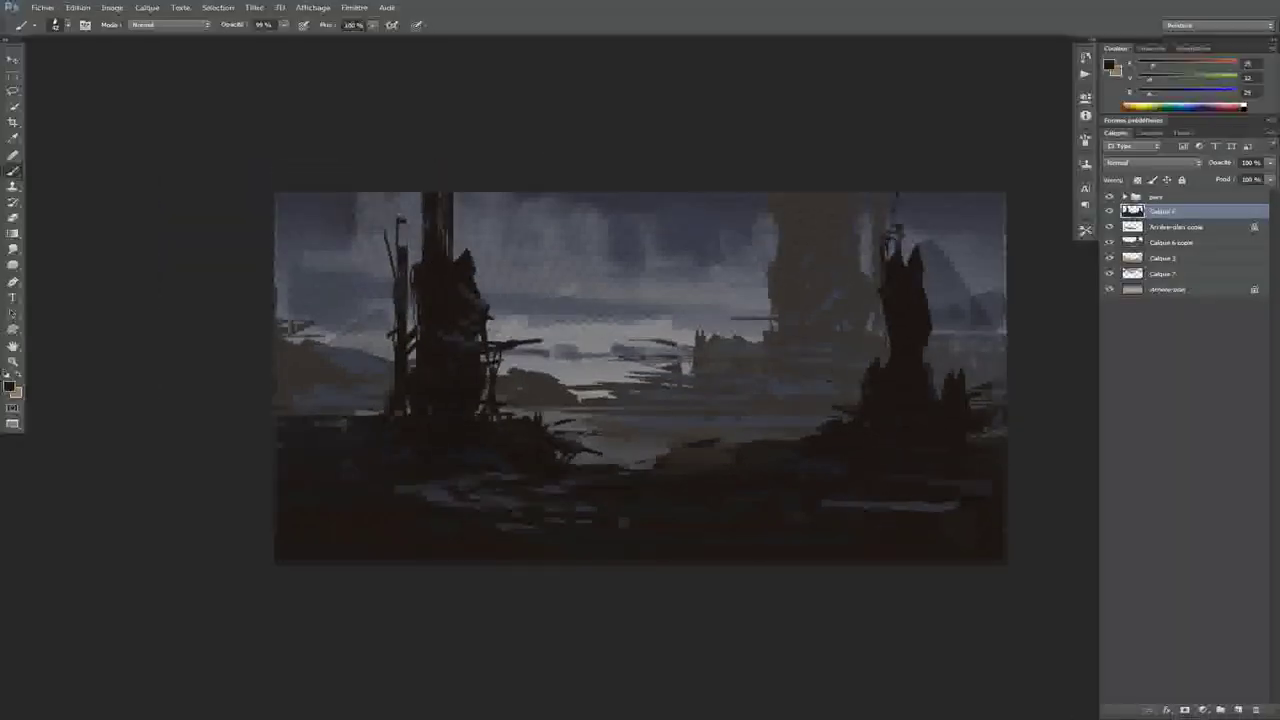
# Add a new layer above Arrière-plan copie and brush dark ground strokes along the bank in the centre
pyautogui.hotkey('alt', '[')
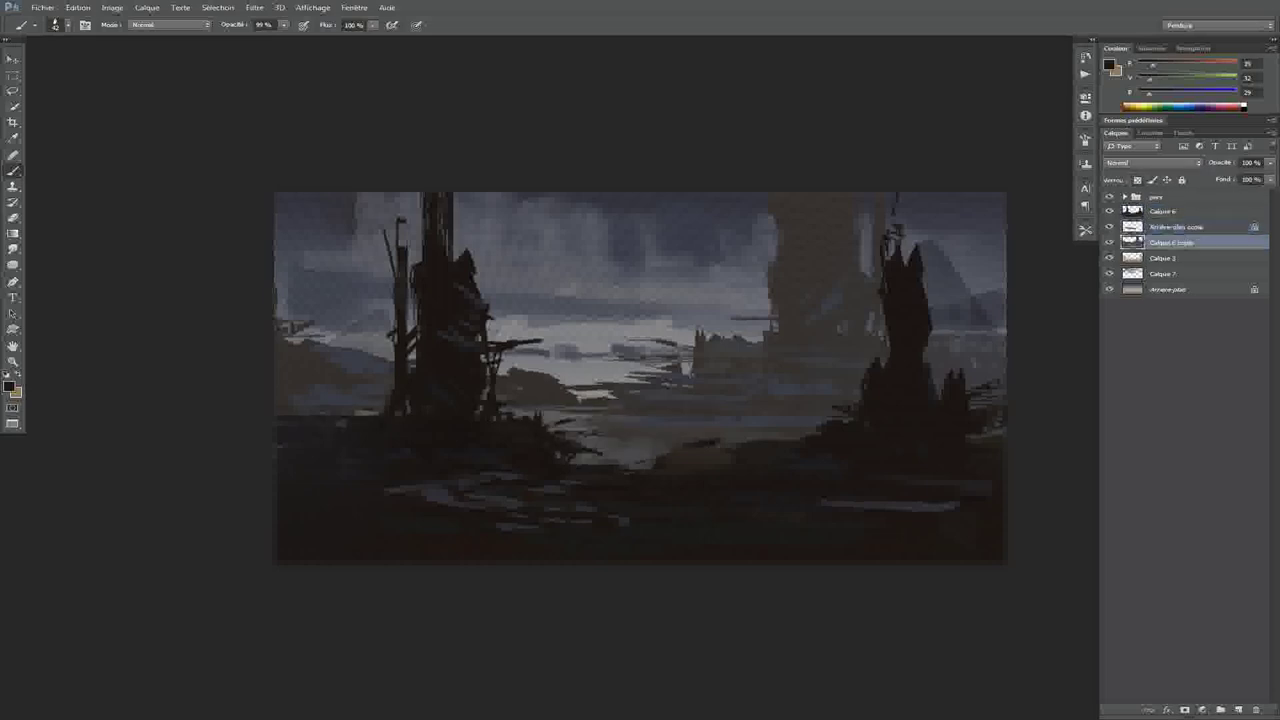
pyautogui.hotkey('ctrl', 'alt', 'shift', 'n')
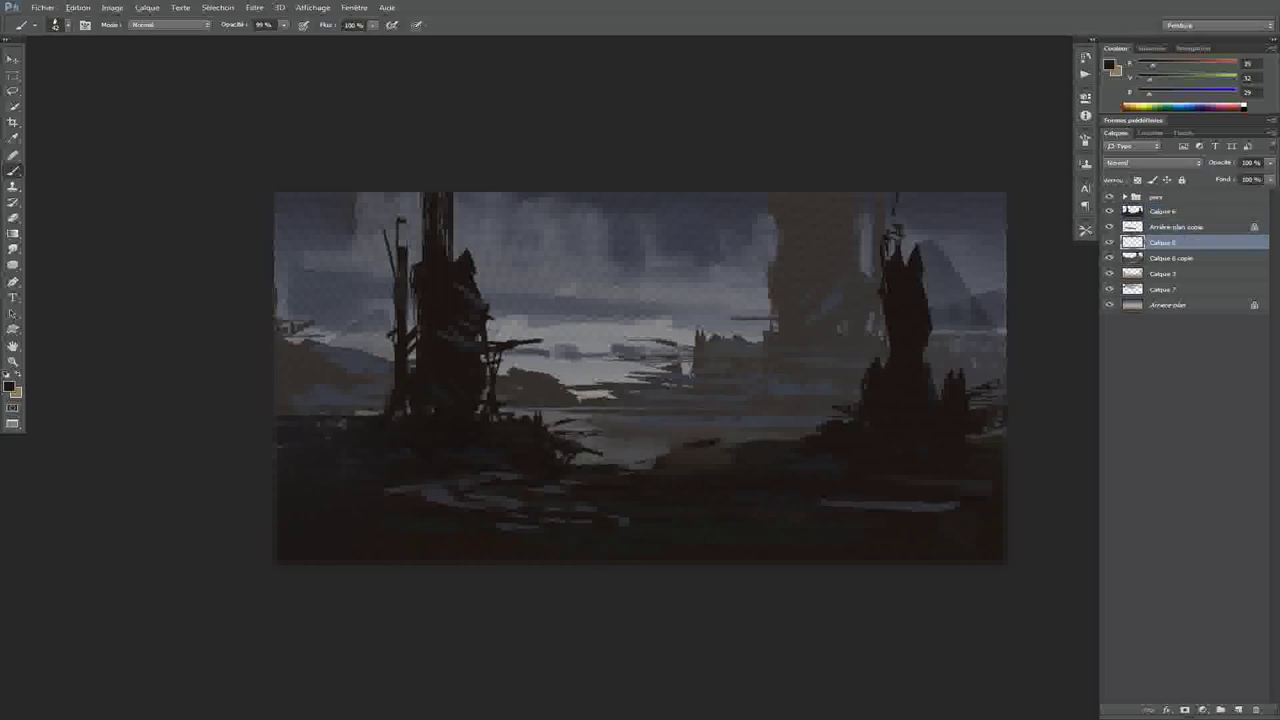
pyautogui.scroll(2, 690, 450)
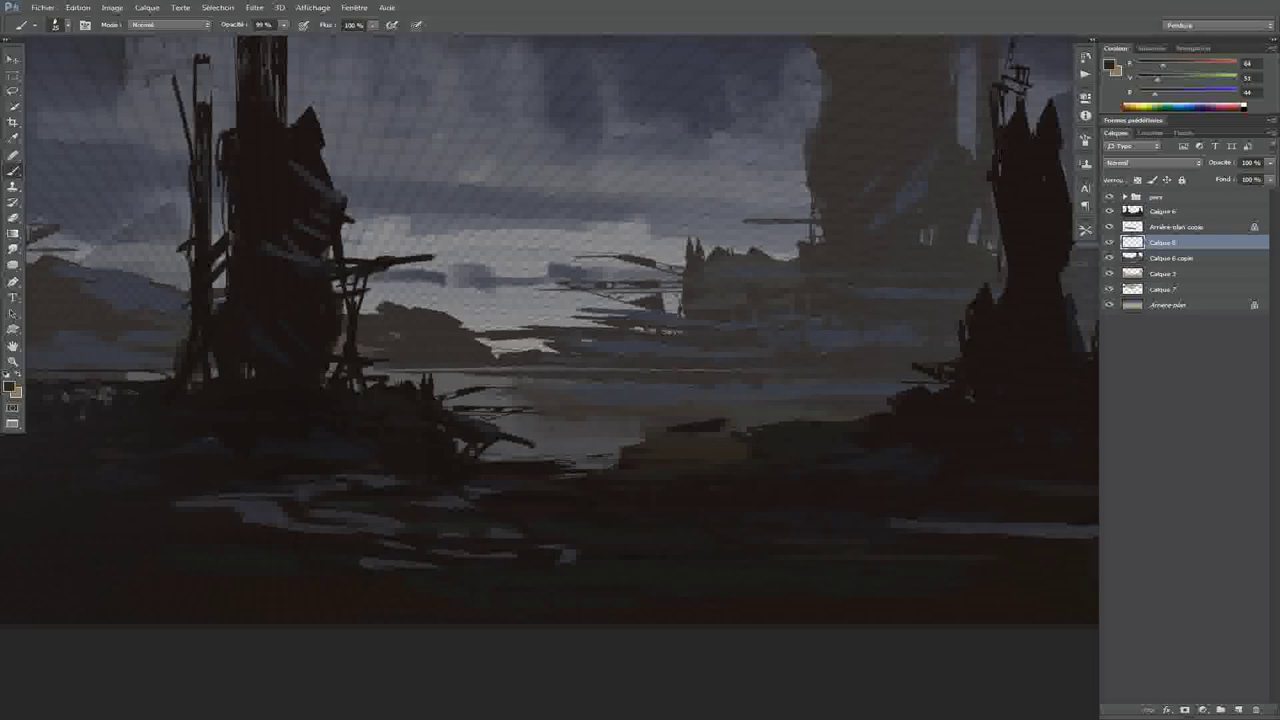
pyautogui.hotkey('ctrl', ']')
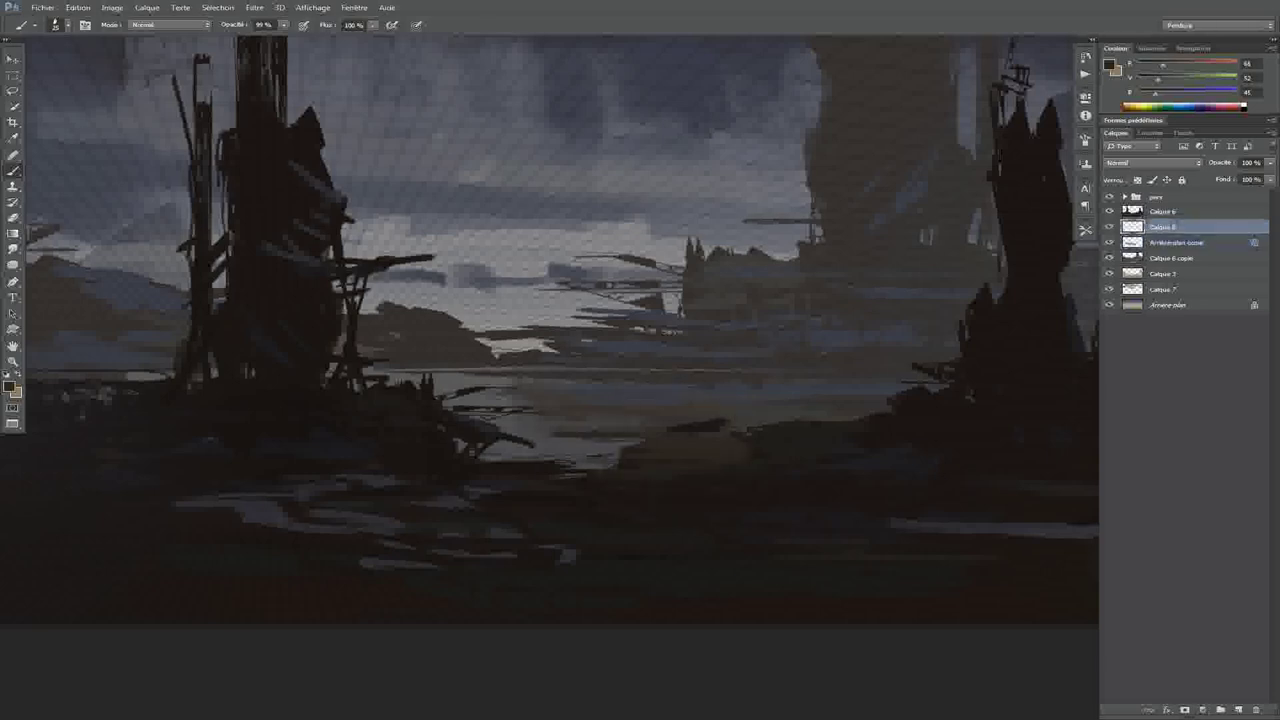
pyautogui.moveTo(736, 421)
pyautogui.mouseDown()
pyautogui.moveTo(826, 400)
pyautogui.moveTo(846, 414)
pyautogui.mouseUp()
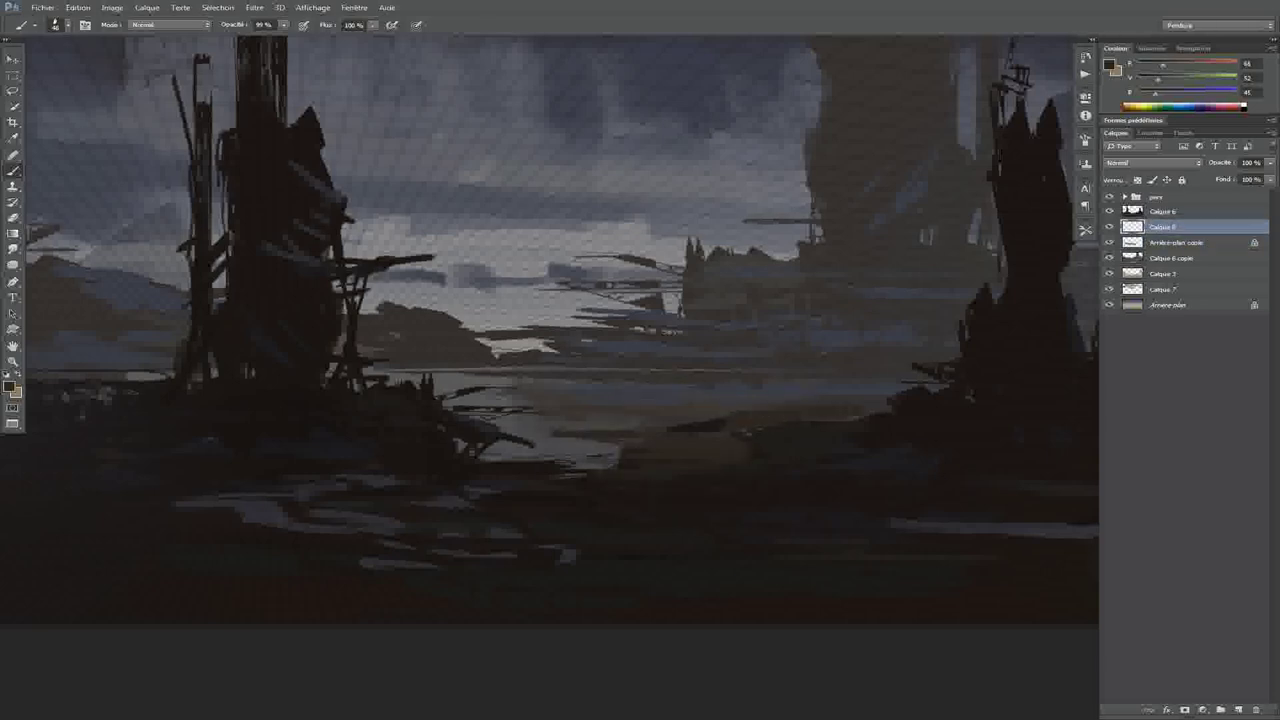
pyautogui.moveTo(632, 440); pyautogui.dragTo(688, 423)
pyautogui.hotkey('ctrl', '-')
pyautogui.hotkey('ctrl', '-')
pyautogui.hotkey('ctrl', '-')
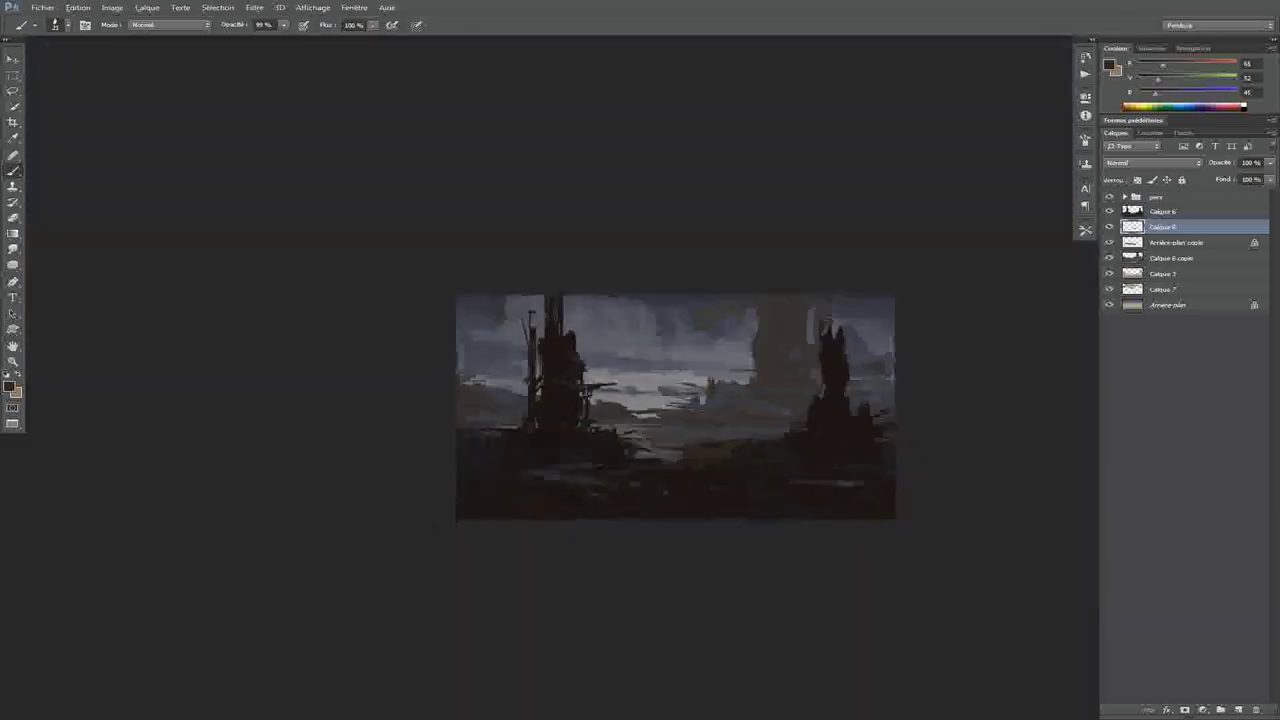
# Add a new layer above Calque 6 copie, choose the Airbrush Soft Round 17 brush and sample a pale grey
pyautogui.hotkey('ctrl', '+')
pyautogui.click(1170, 258)
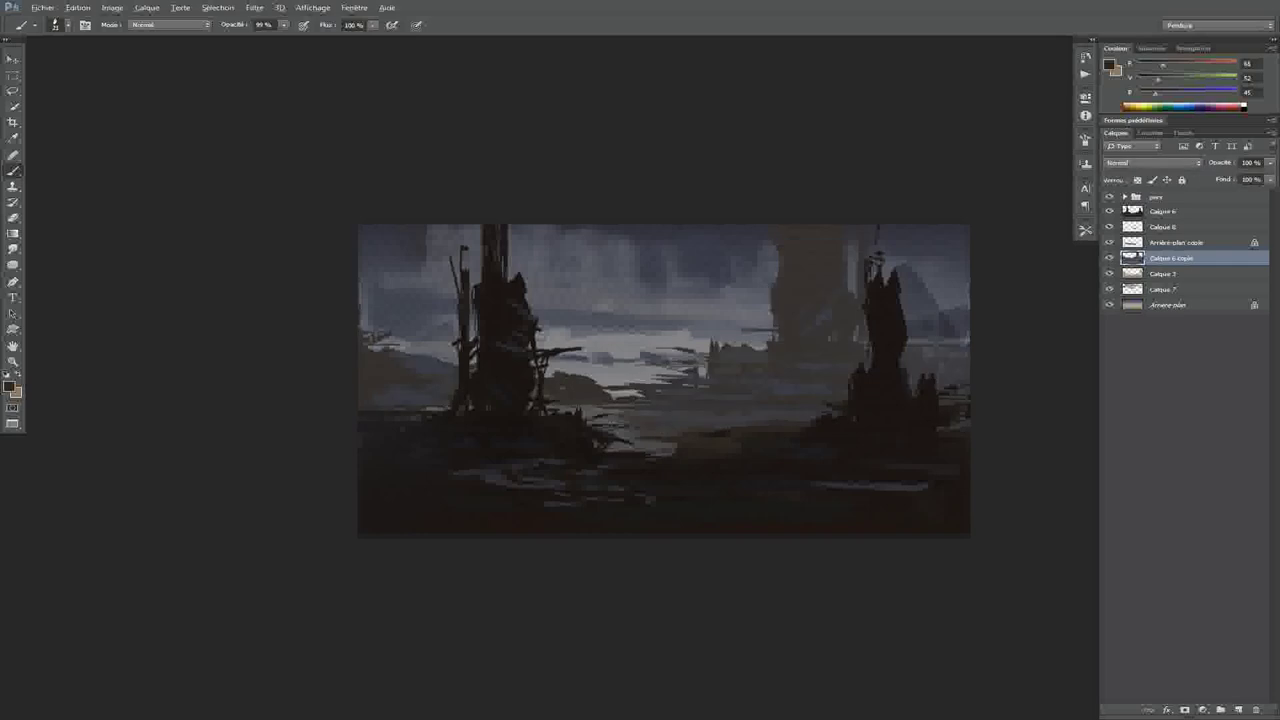
pyautogui.hotkey('ctrl', 'e')
pyautogui.hotkey('ctrl', '+')
pyautogui.hotkey('ctrl', '+')
pyautogui.rightClick(700, 290)
pyautogui.click(780, 407)
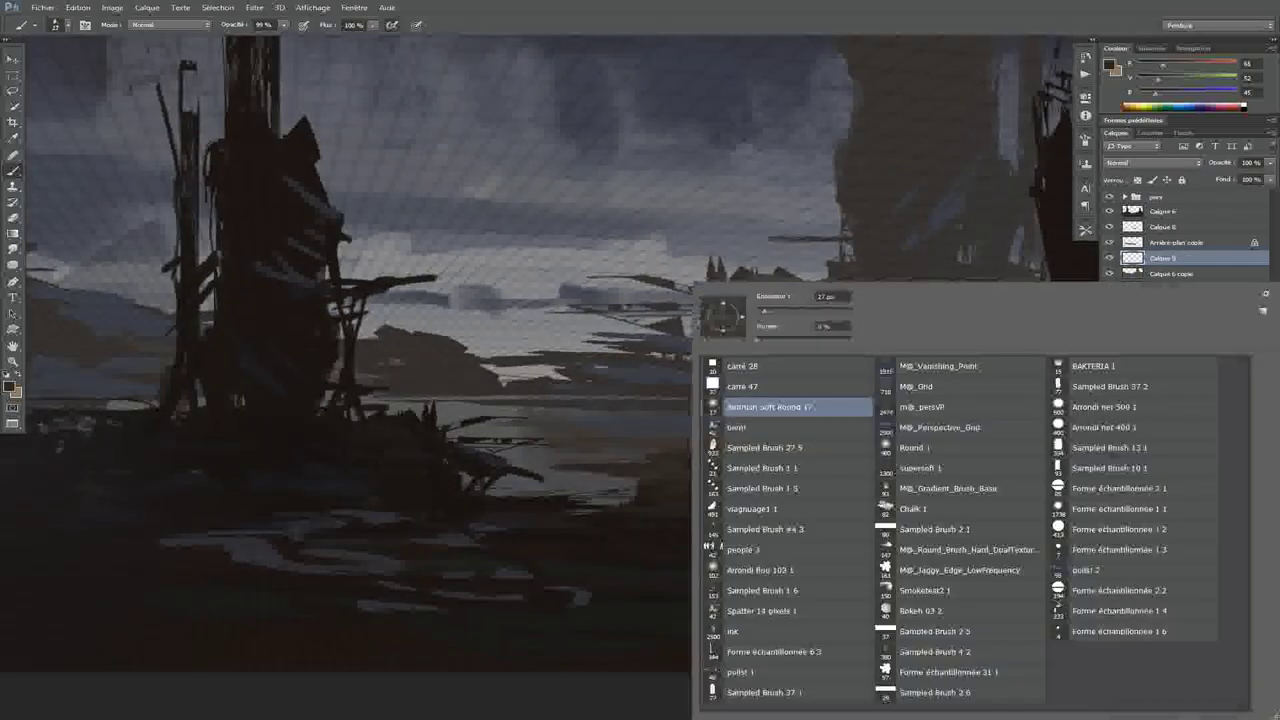
pyautogui.keyDown('alt'); pyautogui.click(575, 400); pyautogui.keyUp('alt')
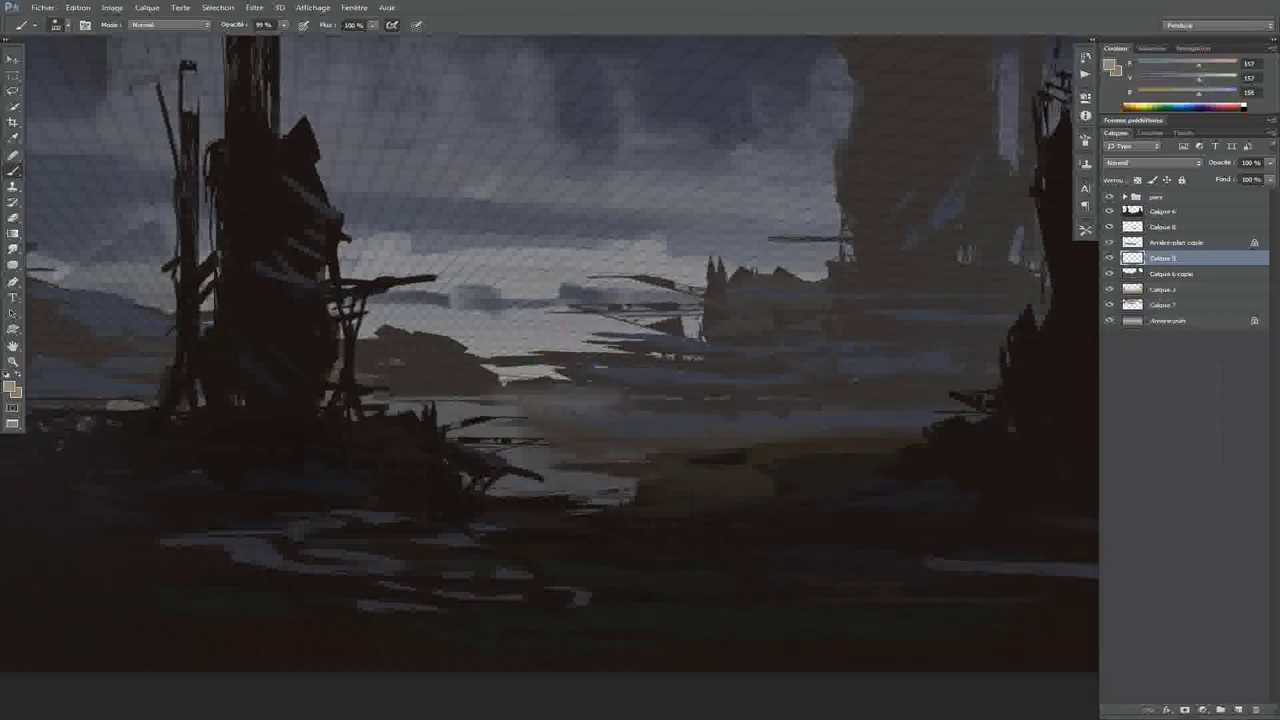
# Raise the new layer above Arrière-plan copie and airbrush pale mist along the waterline between the towers and behind the left tower
pyautogui.hotkey('ctrl', ']')
pyautogui.keyDown('alt'); pyautogui.rightClick(612, 400); pyautogui.keyUp('alt')
pyautogui.moveTo(574, 394); pyautogui.dragTo(960, 390)
pyautogui.keyDown('alt'); pyautogui.rightClick(905, 385); pyautogui.keyUp('alt')
pyautogui.keyDown('alt'); pyautogui.rightClick(529, 400); pyautogui.keyUp('alt')
pyautogui.keyDown('alt'); pyautogui.rightClick(357, 394); pyautogui.keyUp('alt')
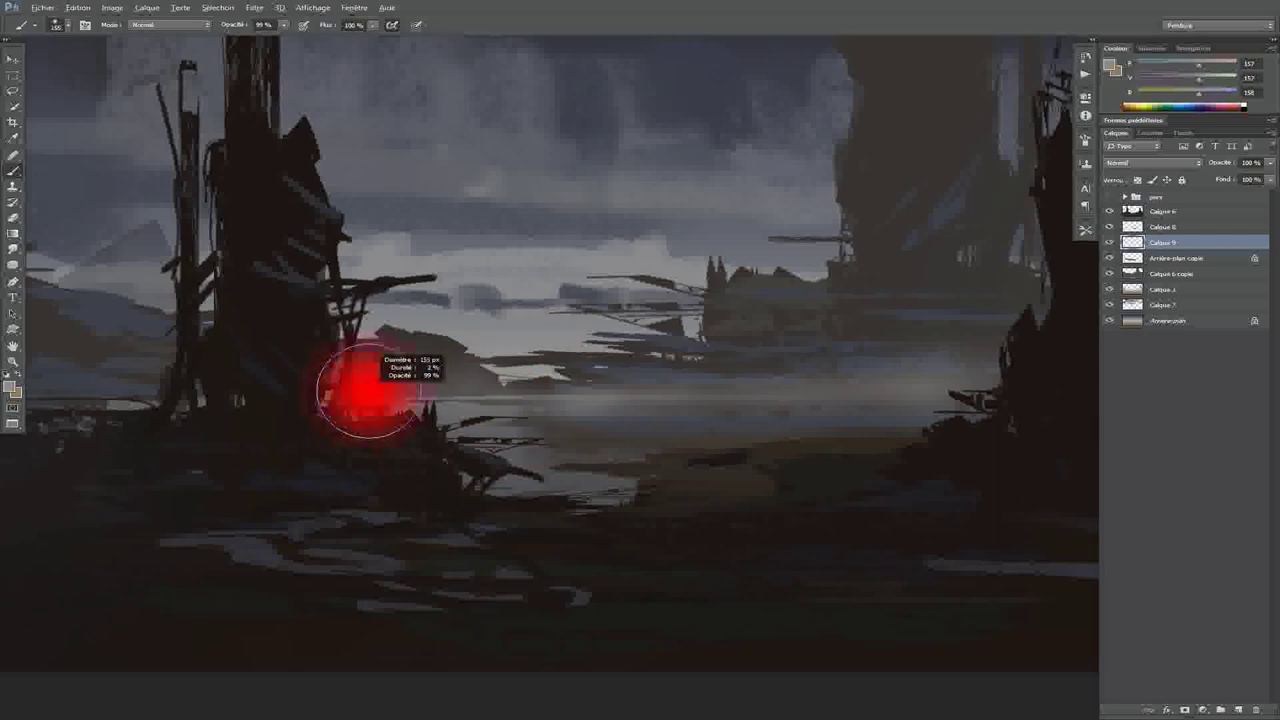
pyautogui.hotkey('ctrl', '-')
pyautogui.hotkey('ctrl', '-')
pyautogui.hotkey('ctrl', '-')
pyautogui.scroll(2, 300, 430)
pyautogui.keyDown('alt'); pyautogui.rightClick(337, 420); pyautogui.keyUp('alt')
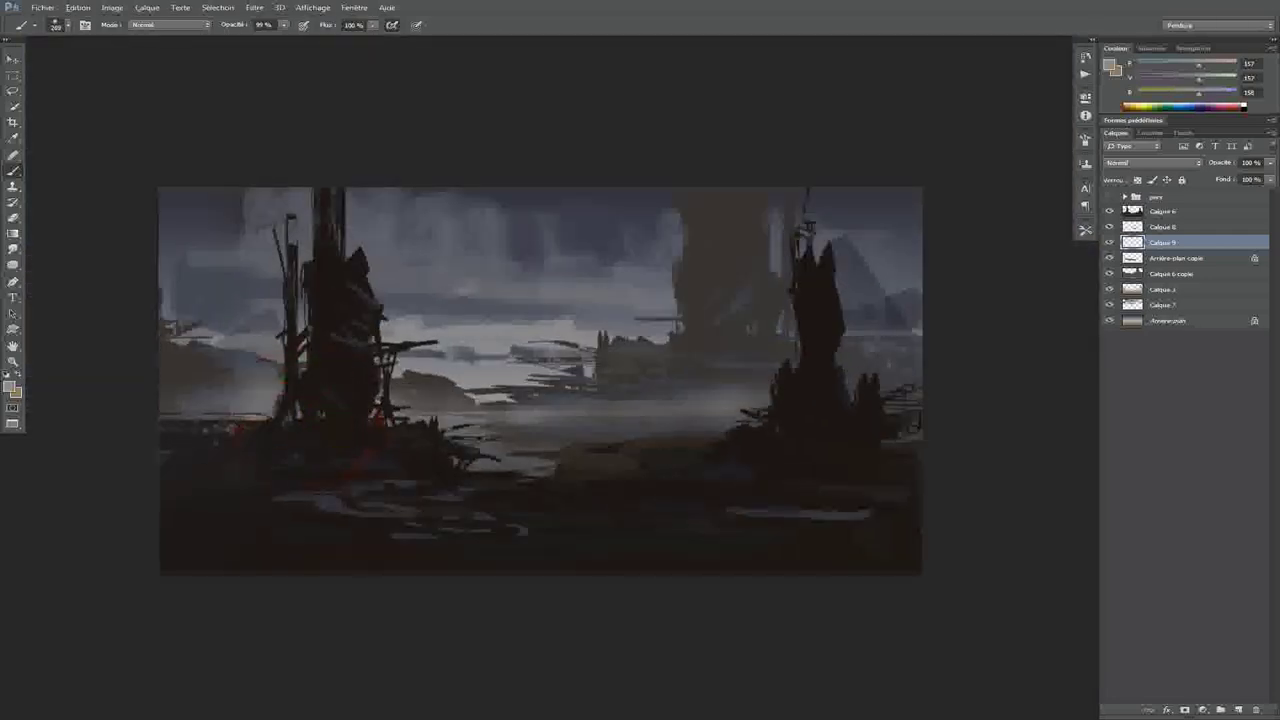
# Lower the mist layer's opacity and airbrush faint haze over the distant tower and around the right tower with sampled tones
pyautogui.scroll(-2, 287, 442)
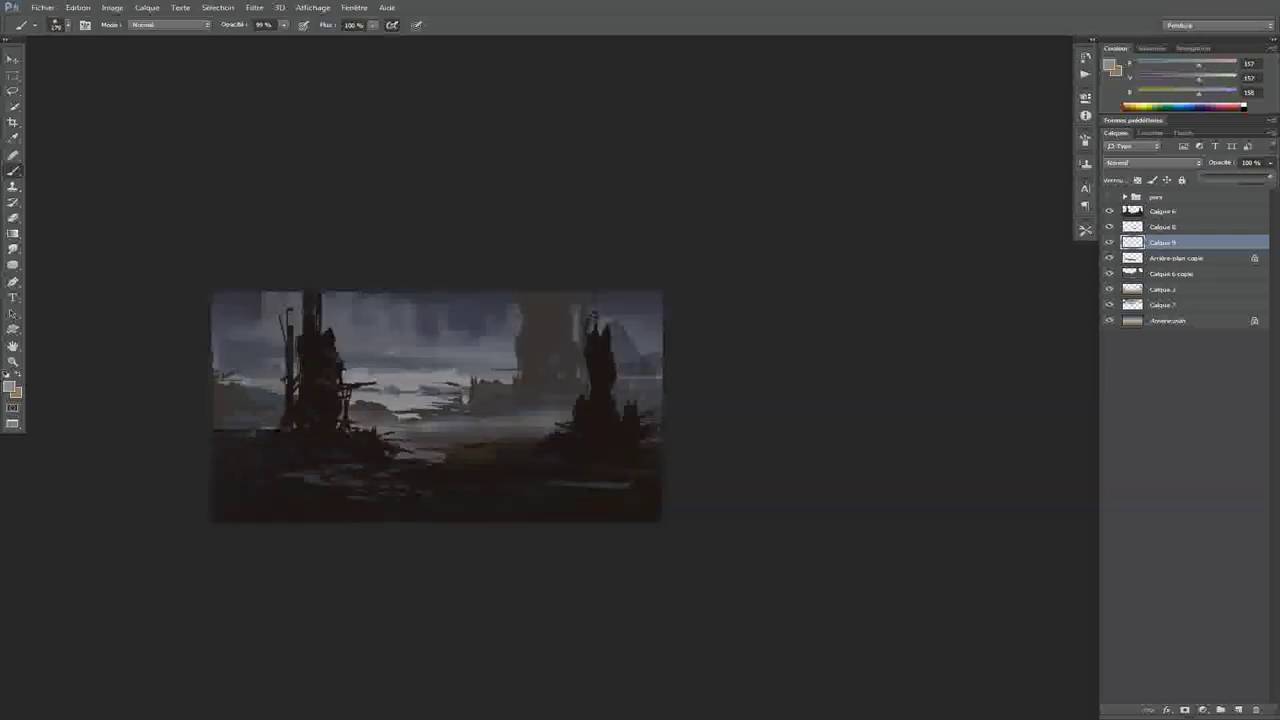
pyautogui.scroll(2, 284, 444)
pyautogui.keyDown('alt'); pyautogui.rightClick(495, 396); pyautogui.keyUp('alt')
pyautogui.keyDown('alt'); pyautogui.click(471, 391); pyautogui.keyUp('alt')
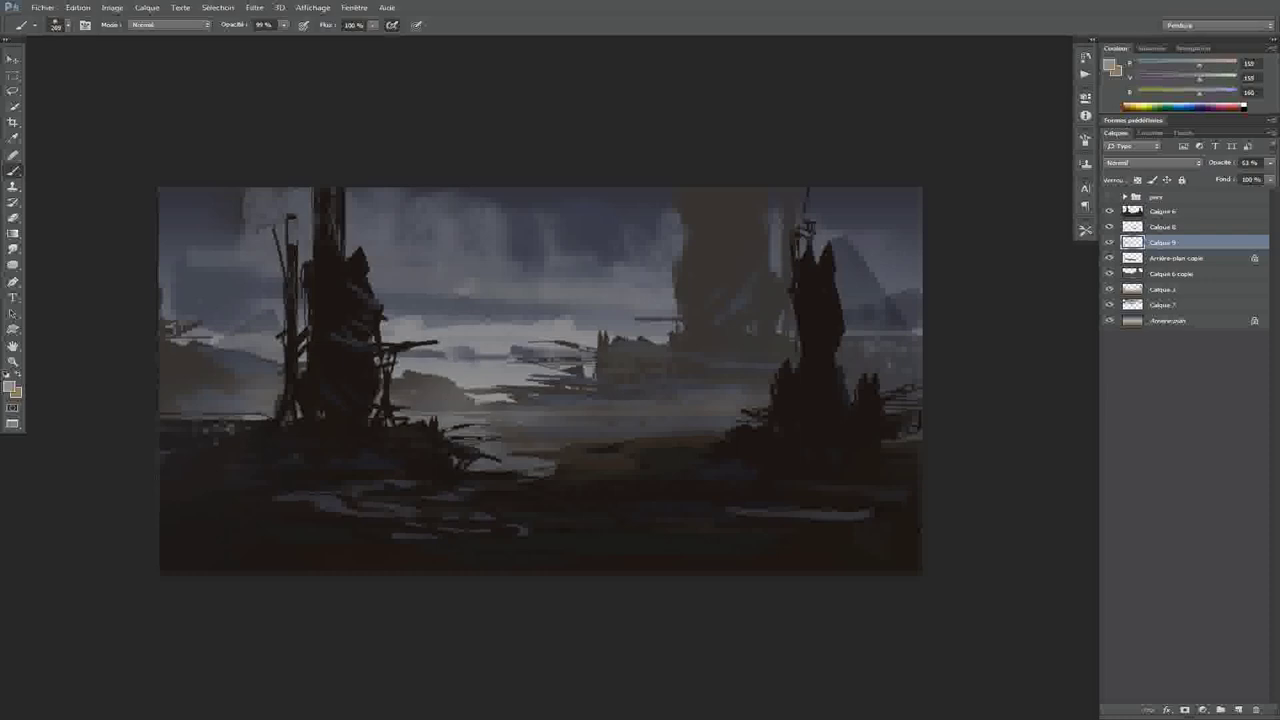
pyautogui.keyDown('alt'); pyautogui.rightClick(866, 400); pyautogui.keyUp('alt')
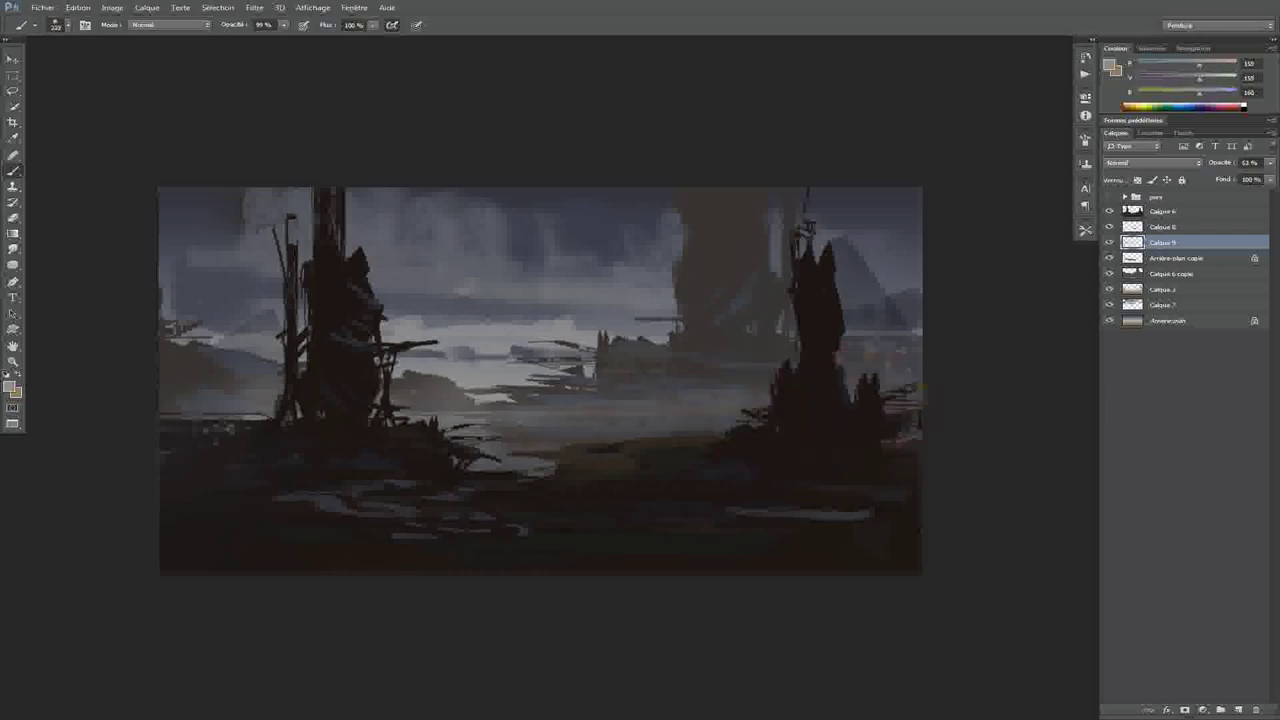
pyautogui.keyDown('alt'); pyautogui.click(905, 281); pyautogui.keyUp('alt')
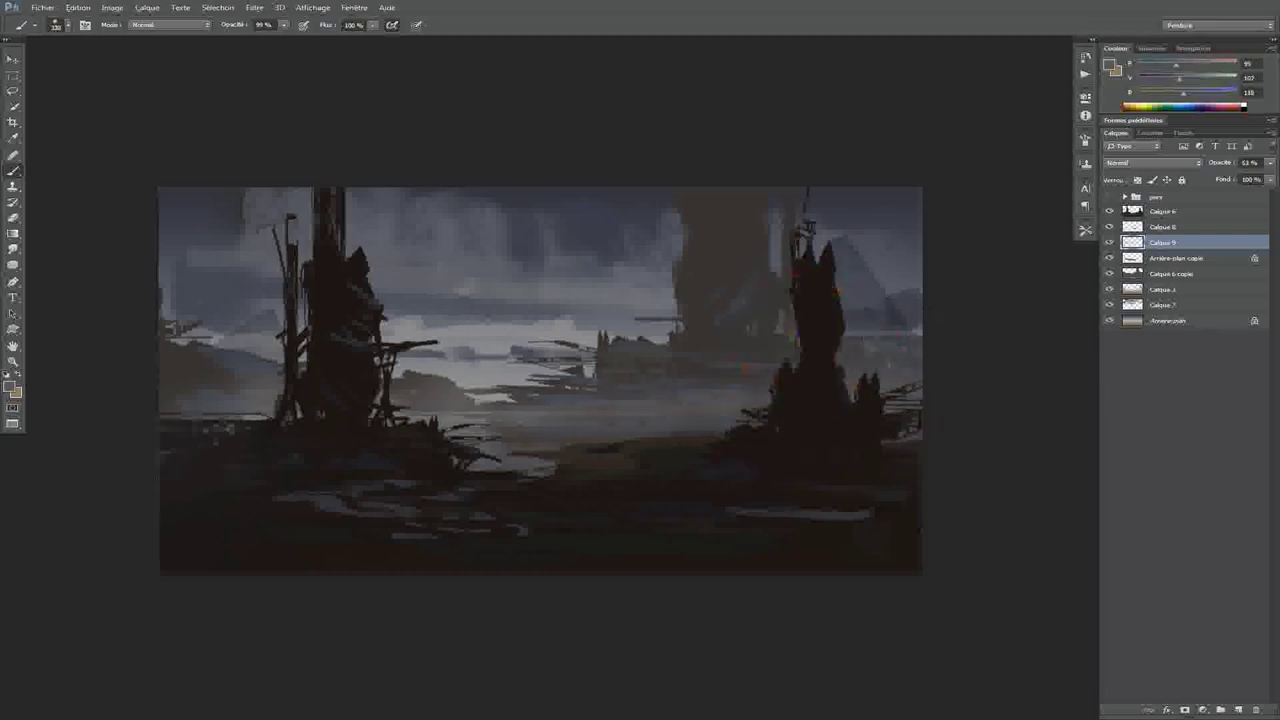
pyautogui.keyDown('alt'); pyautogui.click(675, 257); pyautogui.keyUp('alt')
pyautogui.keyDown('alt'); pyautogui.rightClick(893, 357); pyautogui.keyUp('alt')
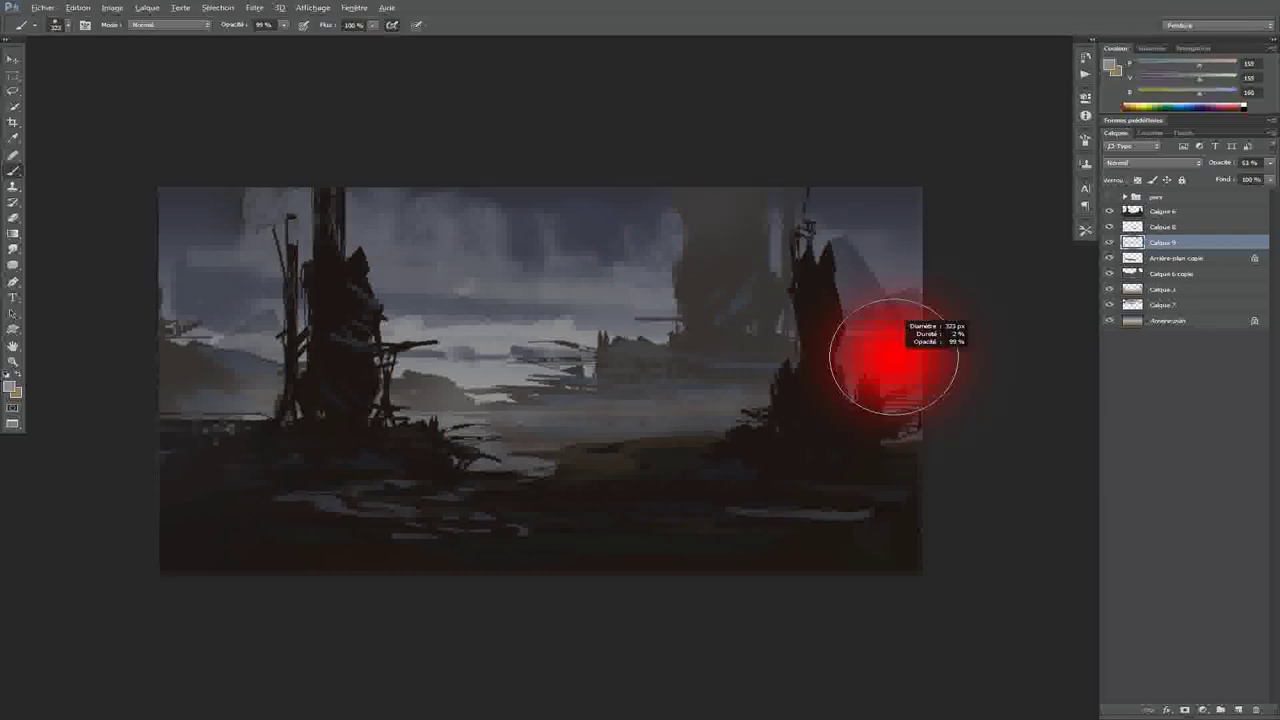
# Restore the background silhouette selection, airbrush a sampled dark tone over the upper distant tower inside it, and deselect
pyautogui.hotkey('ctrl', 'shift', 'd')
pyautogui.keyDown('alt'); pyautogui.click(800, 343); pyautogui.keyUp('alt')
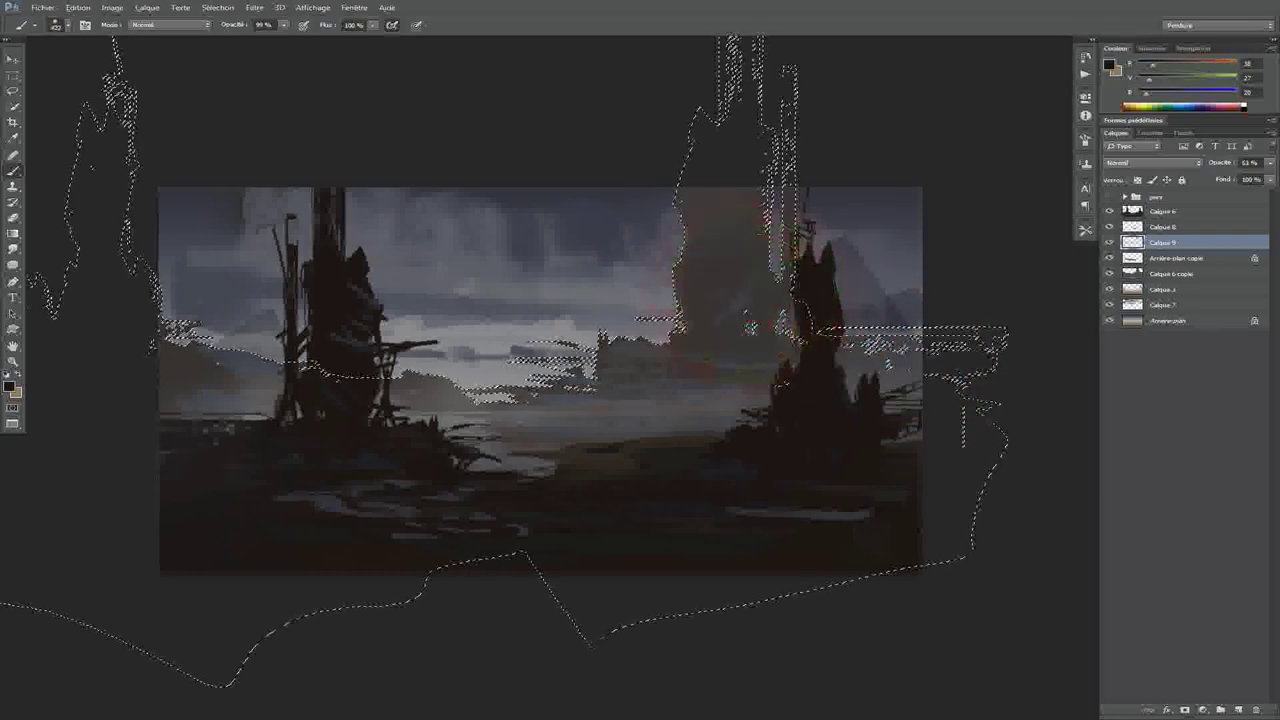
pyautogui.keyDown('alt'); pyautogui.rightClick(686, 229); pyautogui.keyUp('alt')
pyautogui.click(690, 235)
pyautogui.keyDown('alt'); pyautogui.rightClick(686, 229); pyautogui.keyUp('alt')
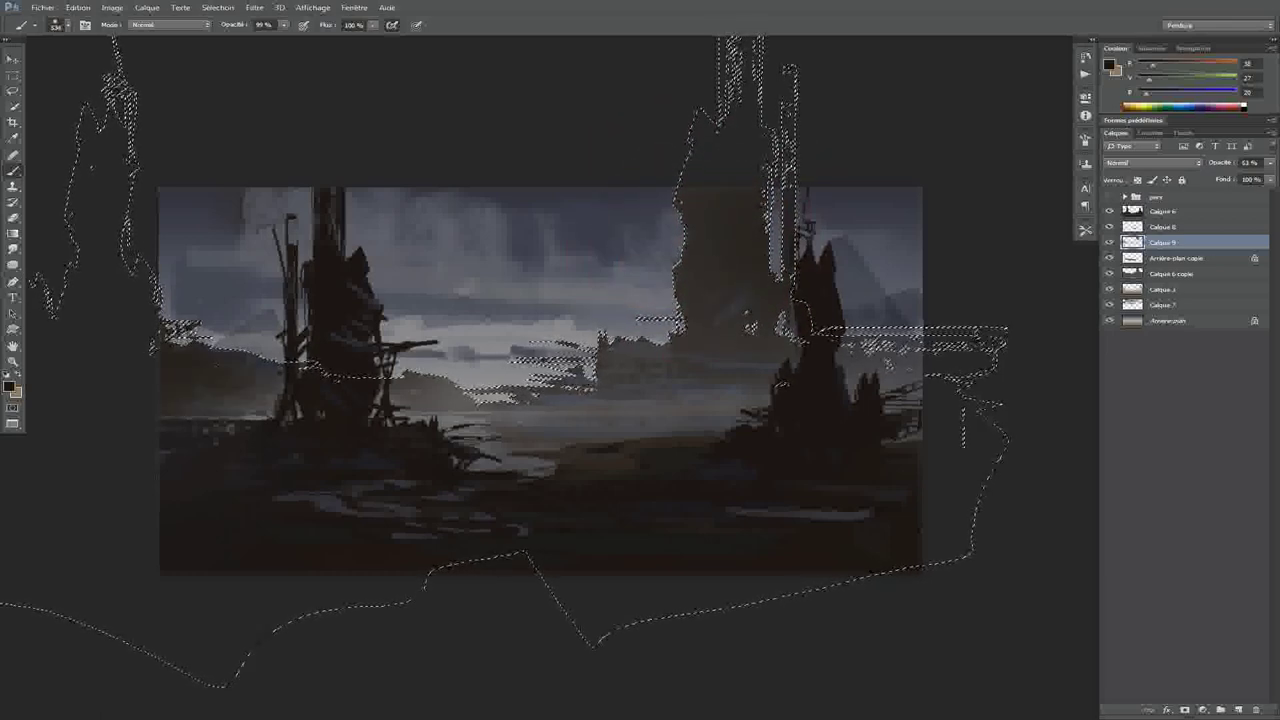
pyautogui.hotkey('ctrl', 'd')
pyautogui.hotkey('ctrl', '-')
pyautogui.hotkey('ctrl', '+')
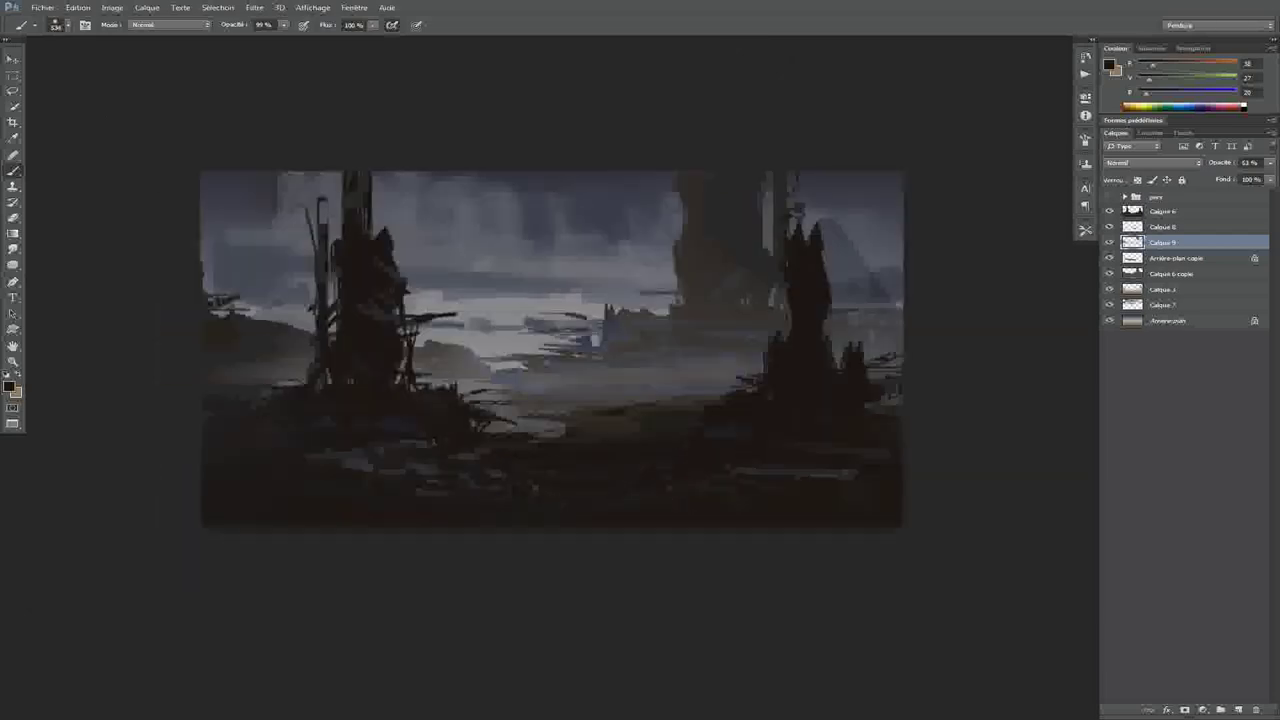
pyautogui.scroll(2, 778, 311)
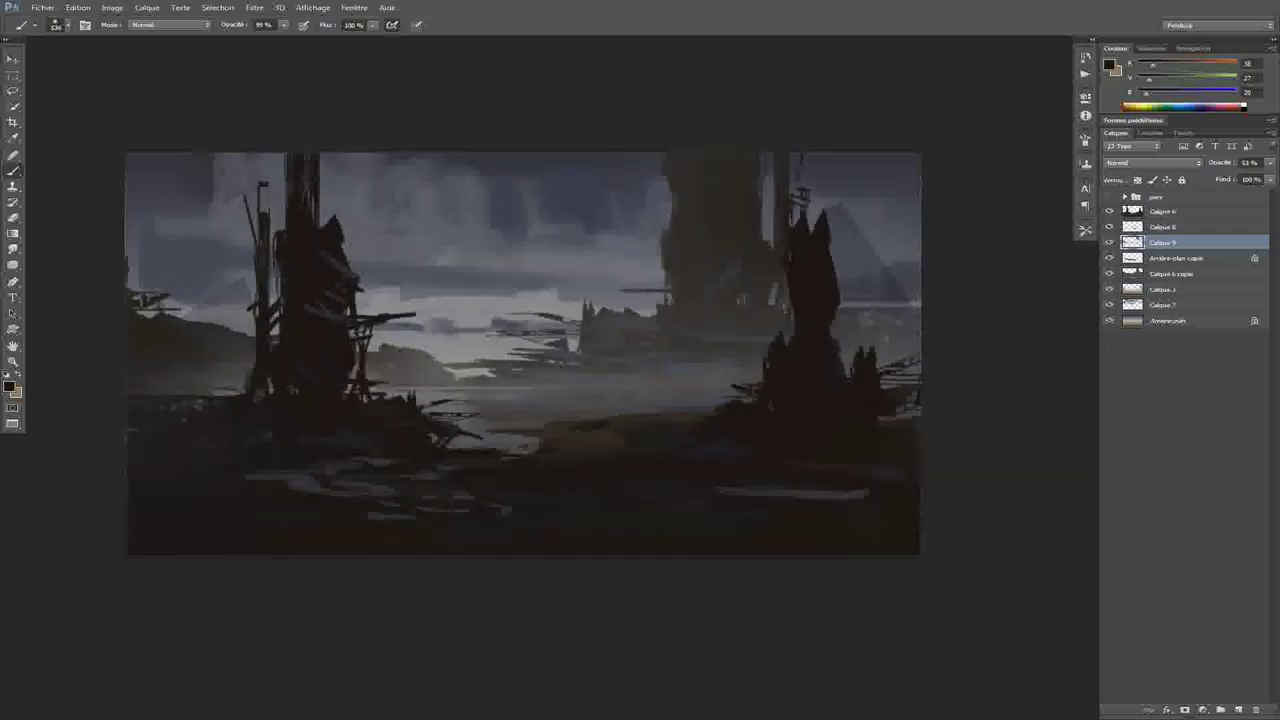
# Add a new layer above Calque 8 and choose the carré 28 brush at 25 px
pyautogui.hotkey('alt', ']')
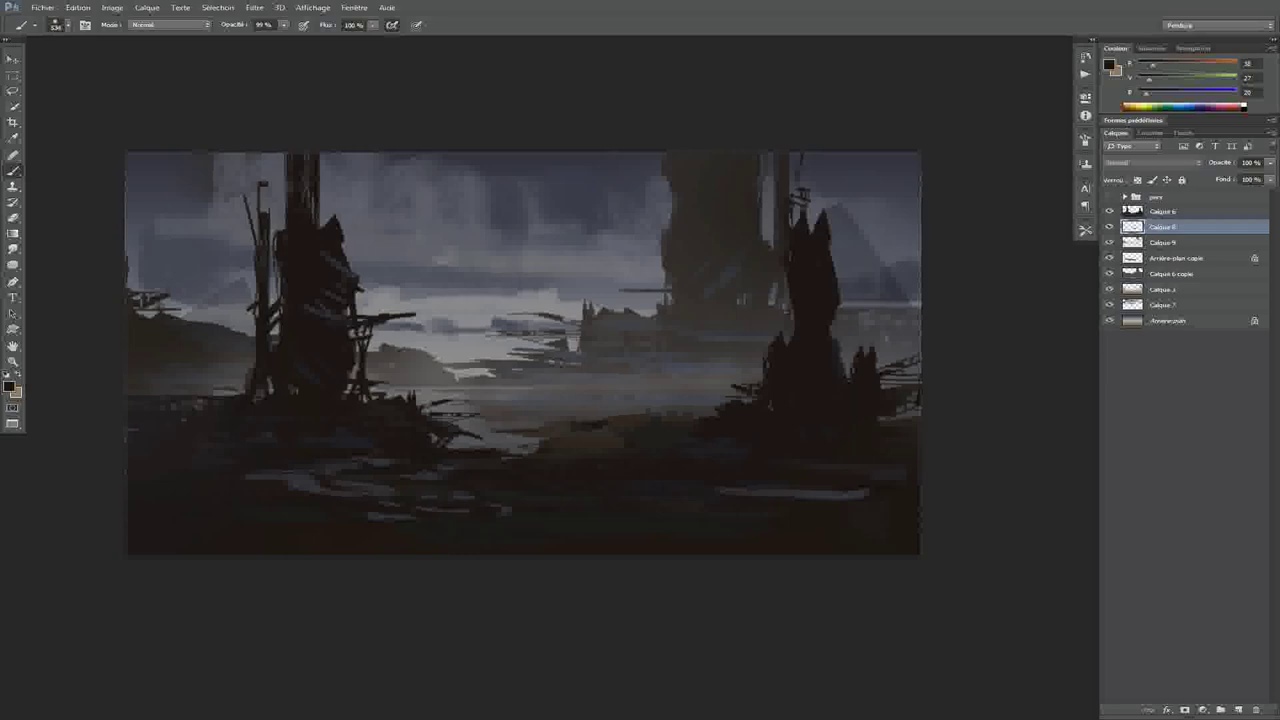
pyautogui.hotkey('ctrl', 'shift', 'alt', 'n')
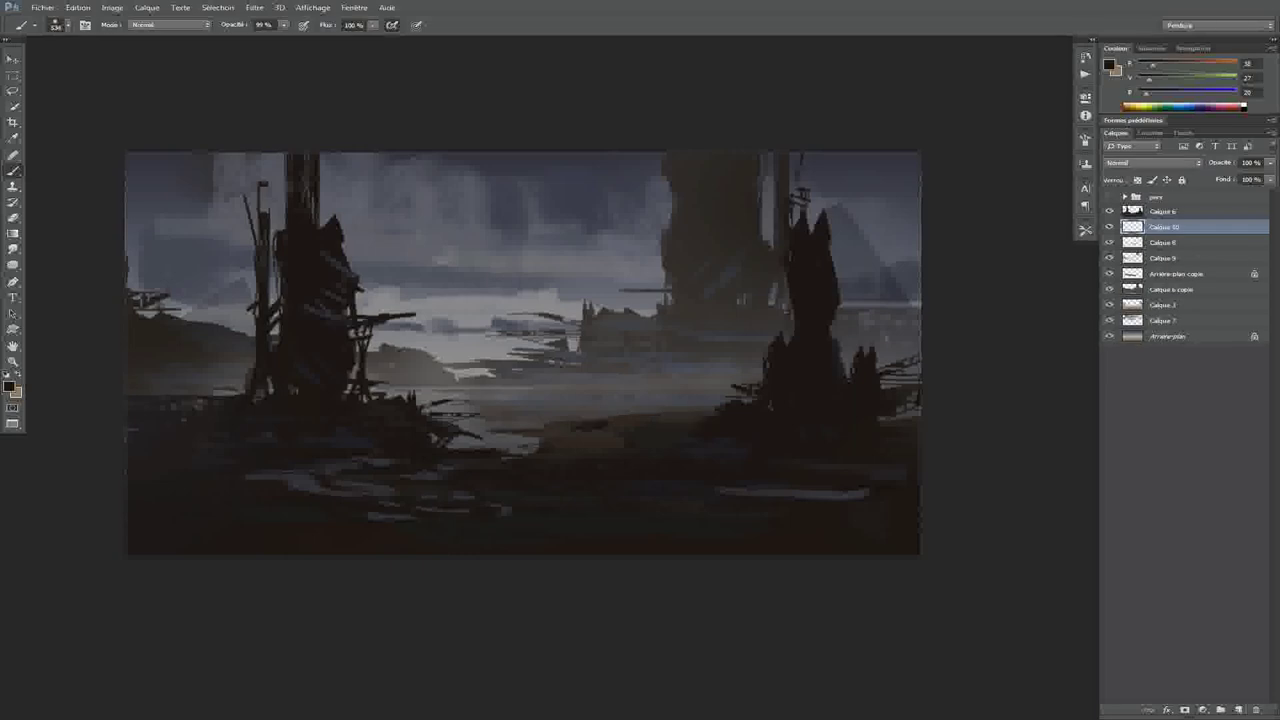
pyautogui.rightClick(478, 290)
pyautogui.click(560, 366)
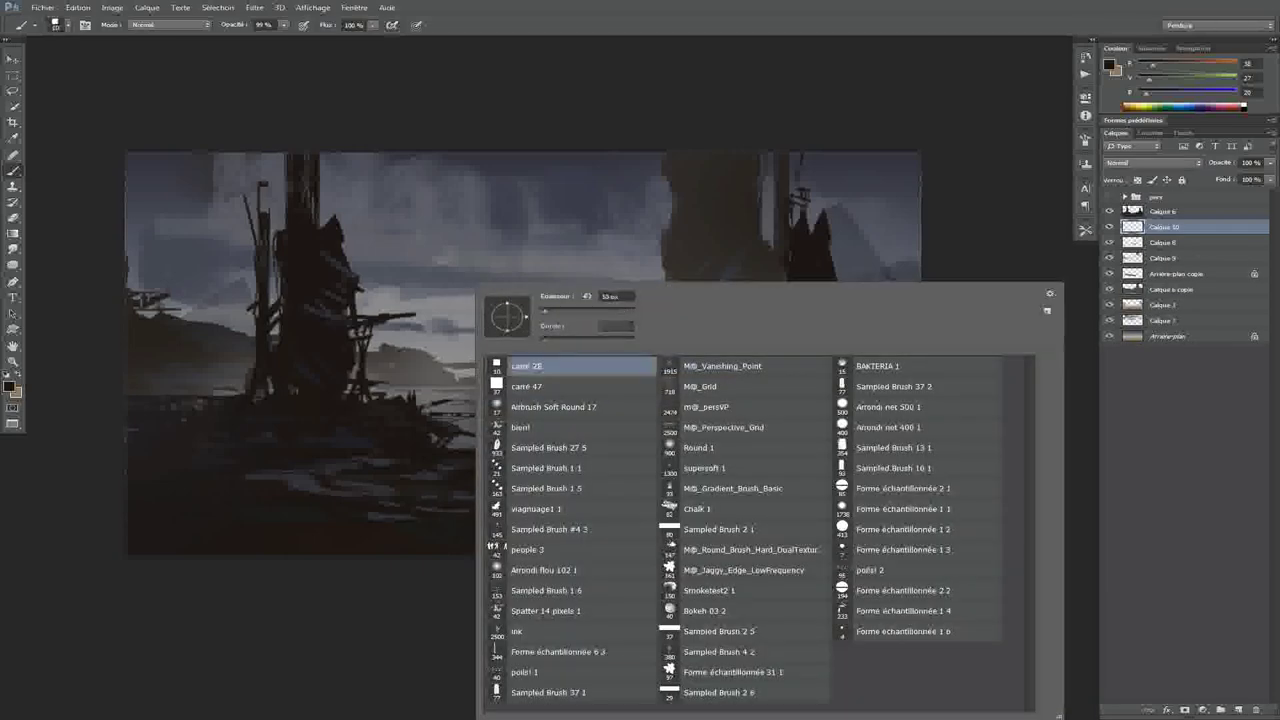
pyautogui.write('40')
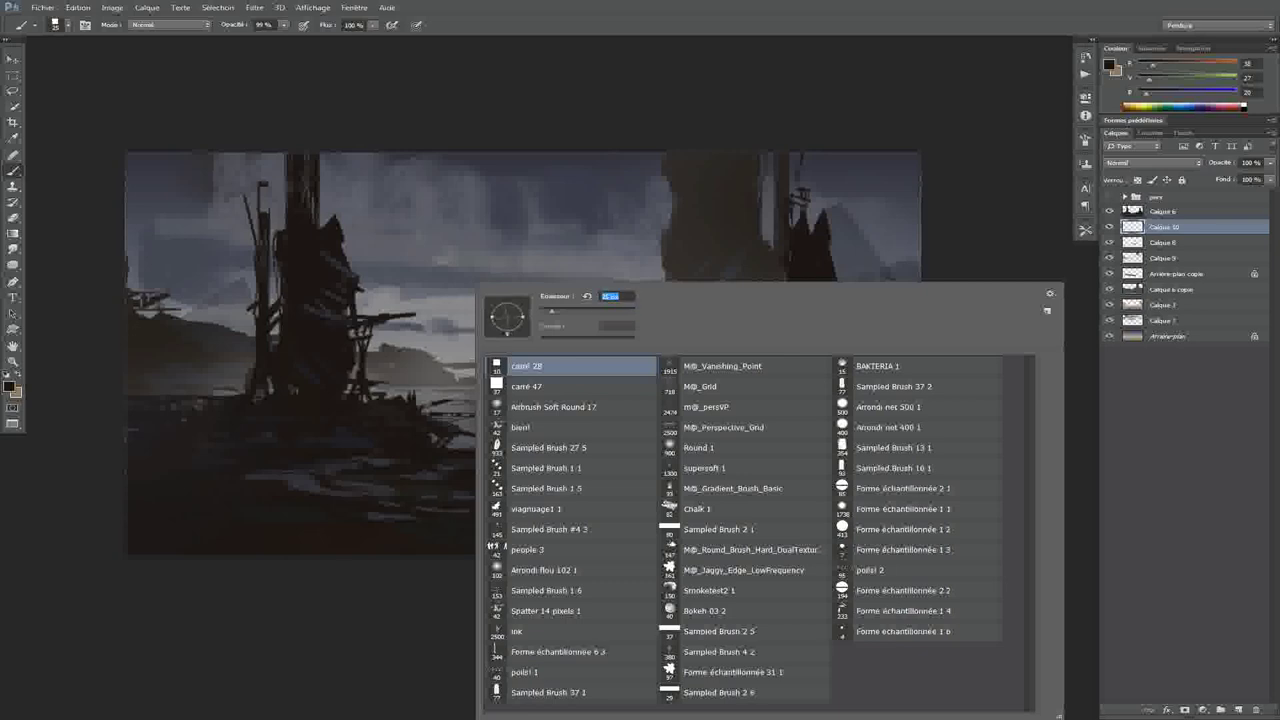
pyautogui.press('Return')
# Turn off the brush's texture and transfer, and widen its spacing and reduce its roundness so strokes form separate rectangles
pyautogui.press('F5')
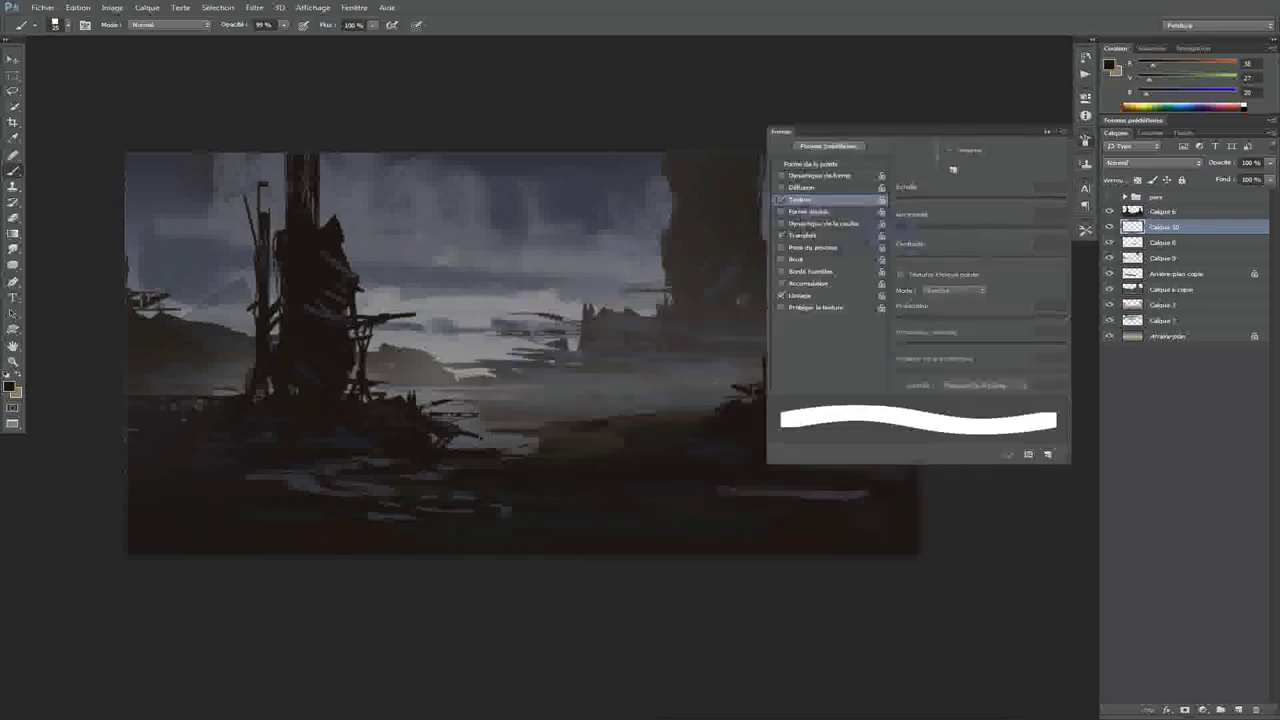
pyautogui.click(811, 163)
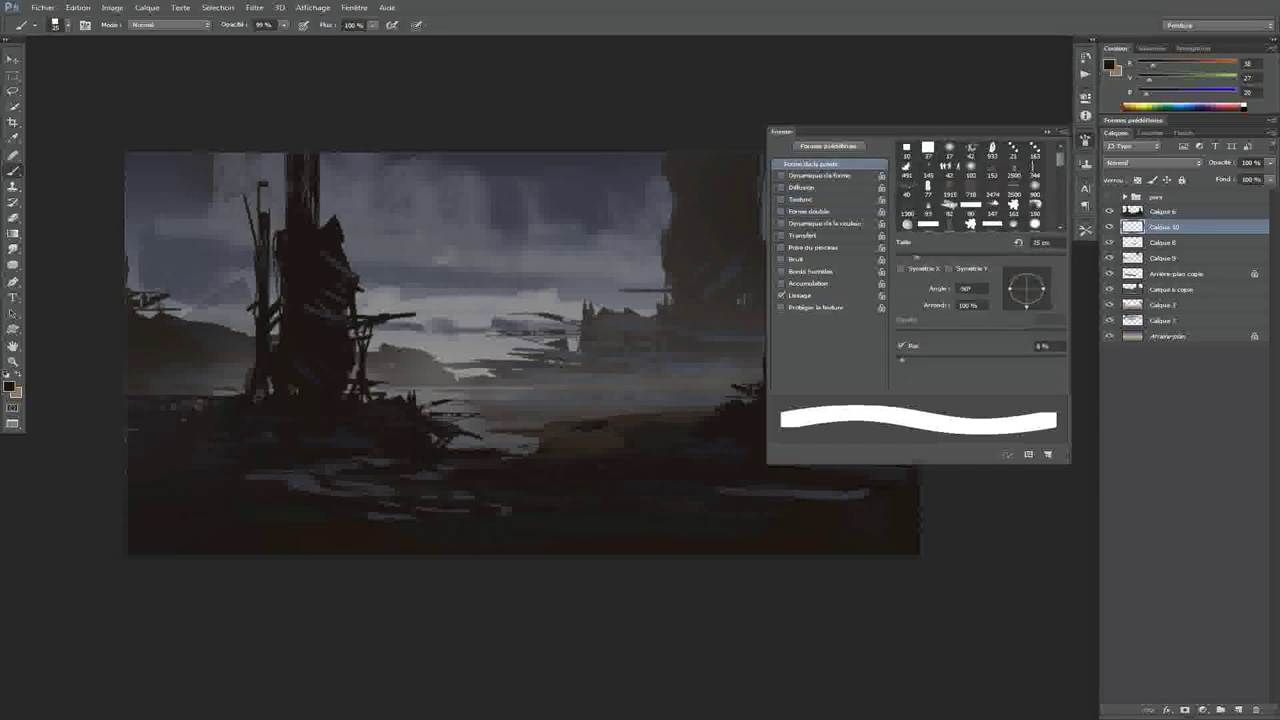
pyautogui.rightClick(480, 290)
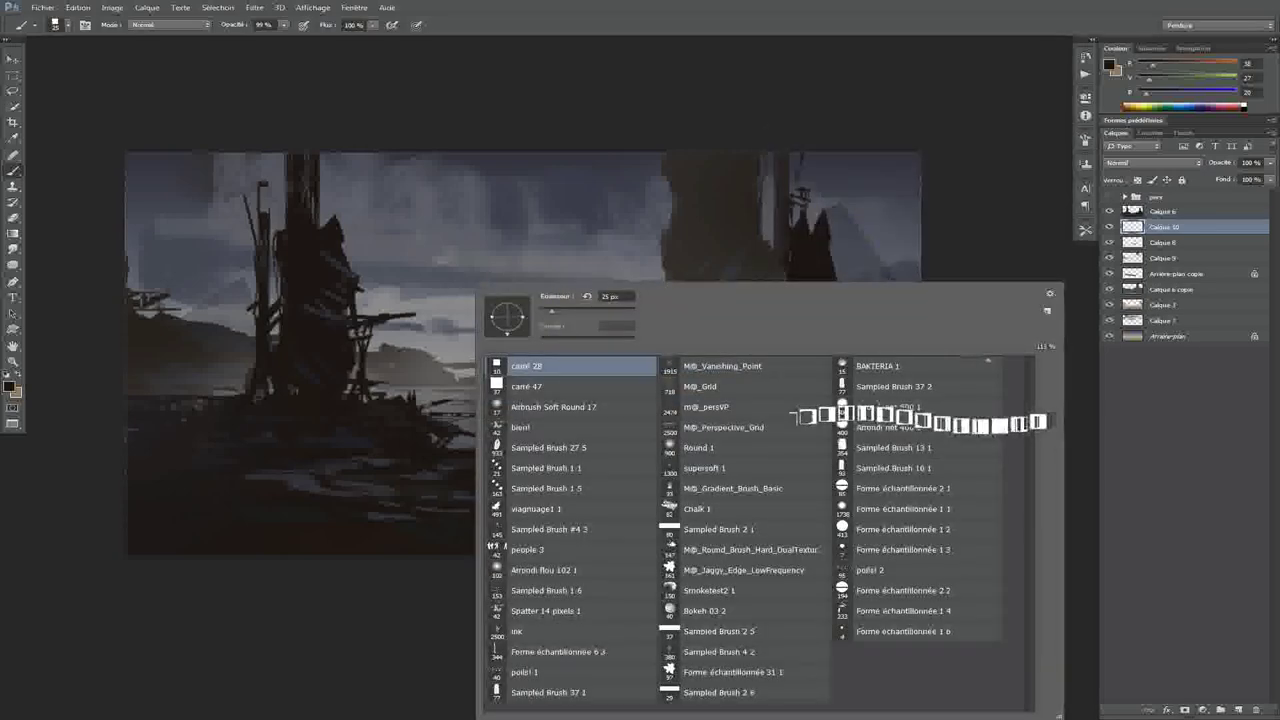
pyautogui.press('Escape')
pyautogui.moveTo(988, 359); pyautogui.dragTo(974, 359)
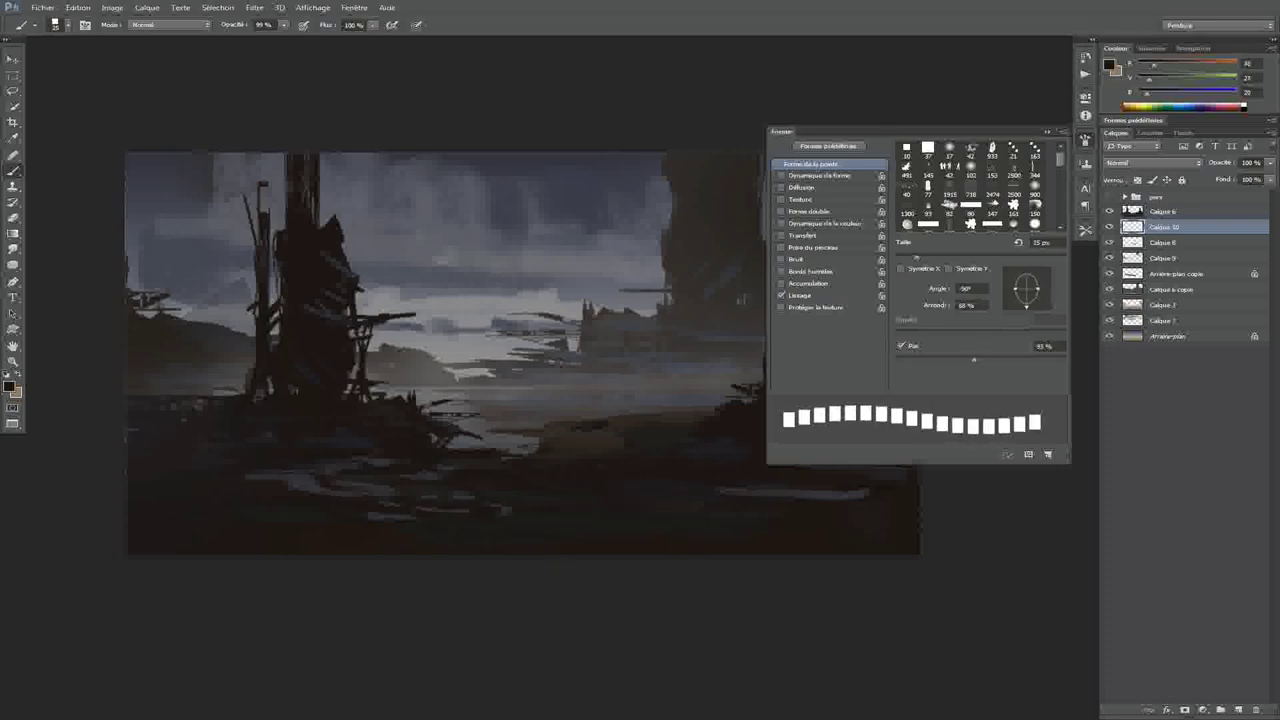
pyautogui.press('F5')
# Draw two straight horizontal rows of dark rectangles across the sky and duplicate them directly below
pyautogui.moveTo(378, 178); pyautogui.dragTo(799, 178)
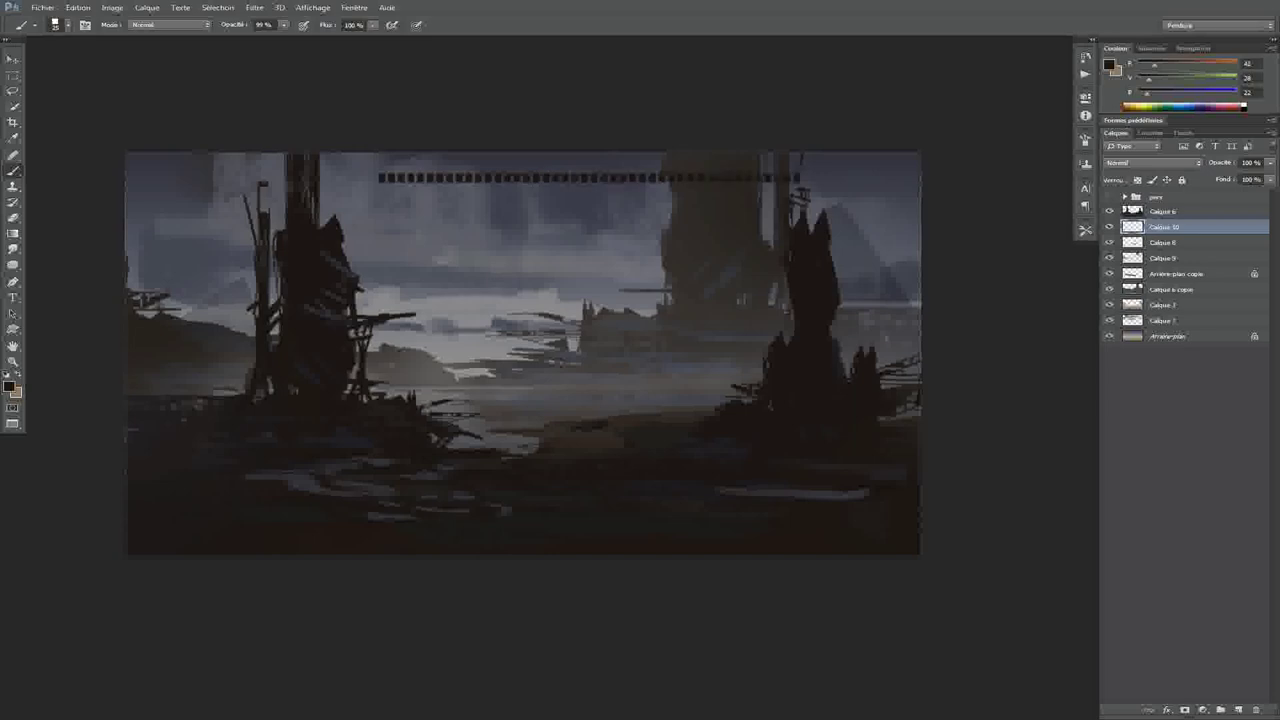
pyautogui.moveTo(378, 186); pyautogui.dragTo(800, 186)
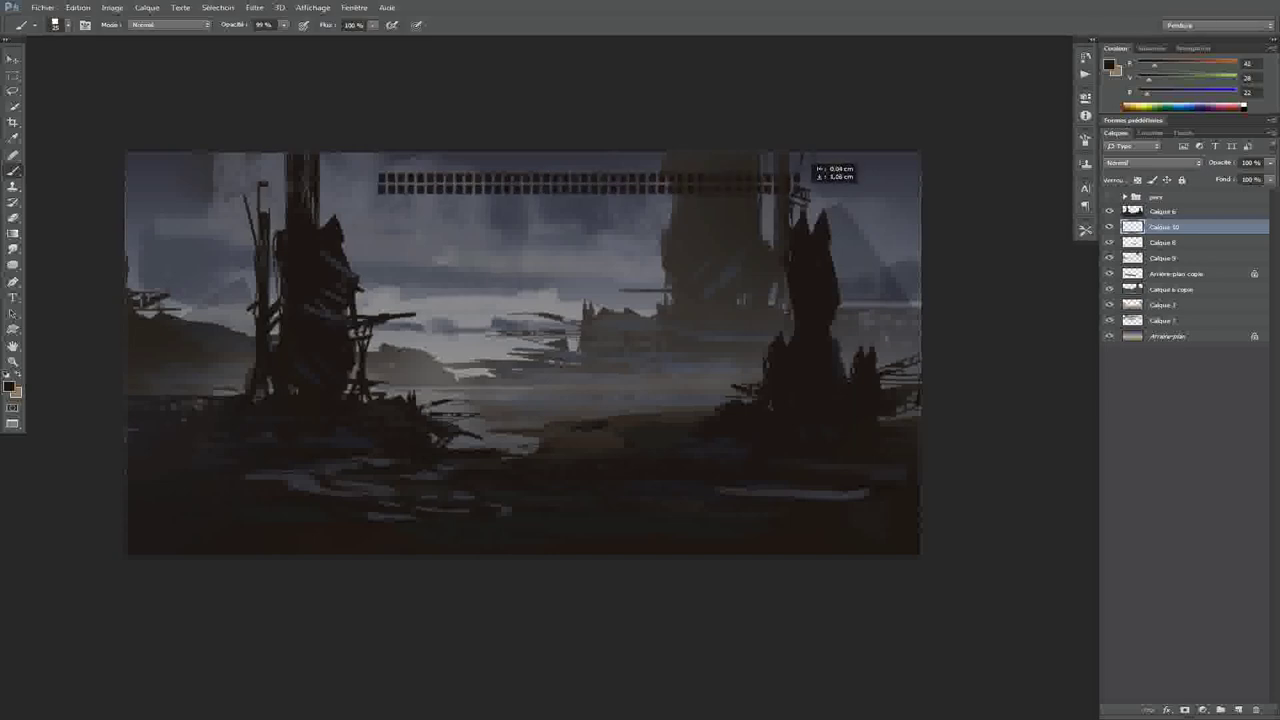
pyautogui.moveTo(805, 170); pyautogui.dragTo(805, 195)
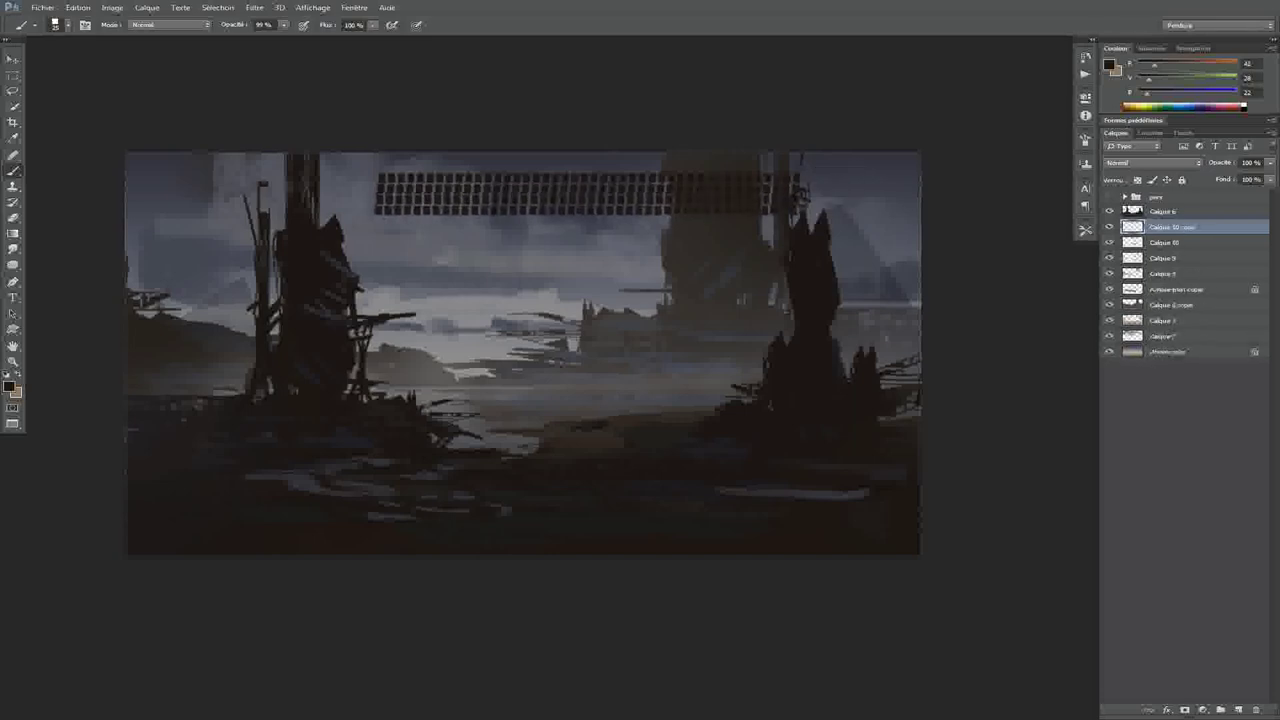
# Keep duplicating the rectangle rows downward and merge the copies into one large grid layer reaching the foreground
pyautogui.moveTo(800, 176)
pyautogui.mouseDown()
pyautogui.moveTo(798, 290)
pyautogui.moveTo(768, 380)
pyautogui.moveTo(766, 457)
pyautogui.mouseUp()
pyautogui.hotkey('ctrl', 'e')
pyautogui.hotkey('ctrl', 'e')
pyautogui.hotkey('ctrl', 'e')
pyautogui.hotkey('ctrl', 'e')
pyautogui.hotkey('ctrl', 'j')
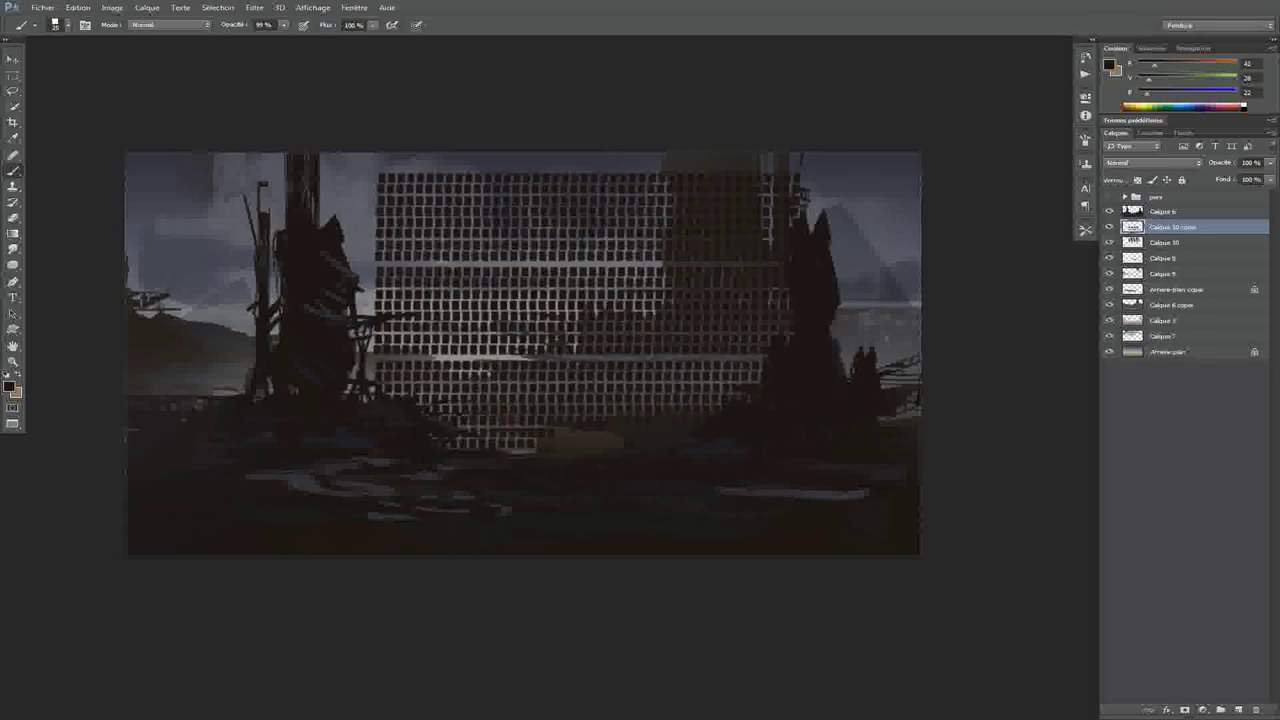
pyautogui.hotkey('ctrl', 'e')
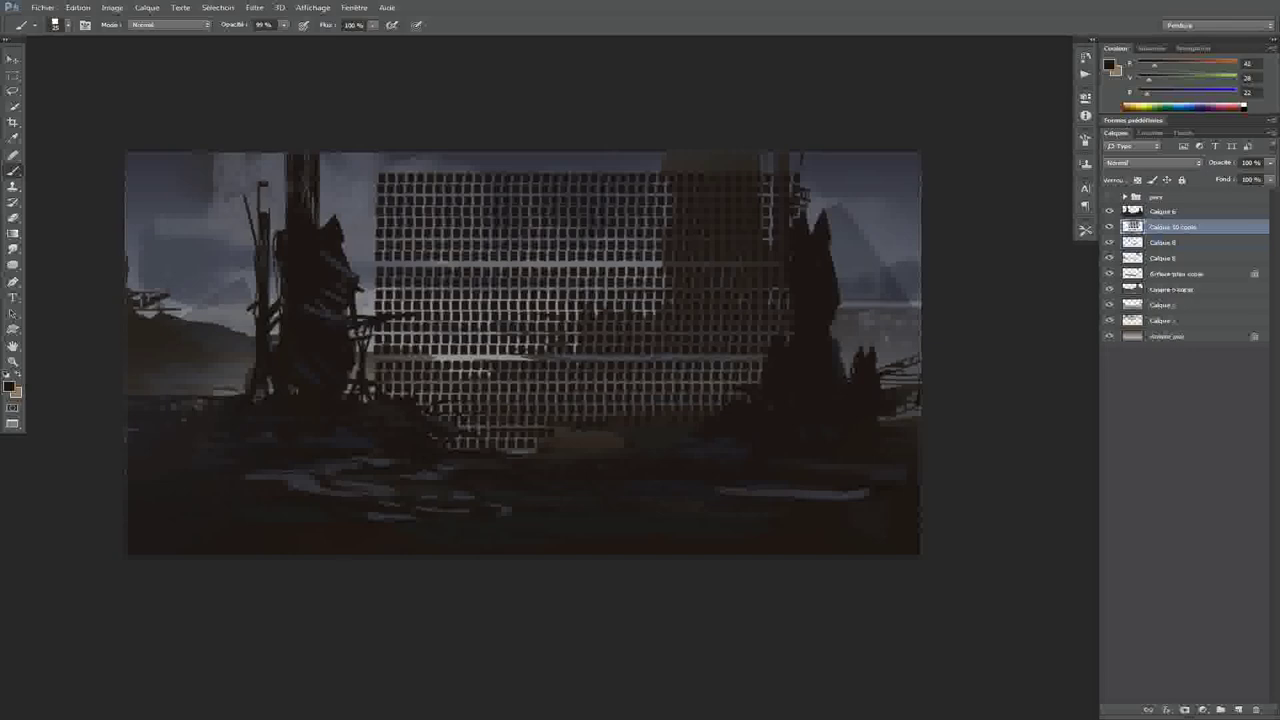
# Load the rectangle grid layer's pixels as a selection and convert it to a work path
pyautogui.click(1108, 227)
pyautogui.click(1108, 227)
pyautogui.keyDown('ctrl'); pyautogui.click(1132, 227); pyautogui.keyUp('ctrl')
pyautogui.click(1184, 132)
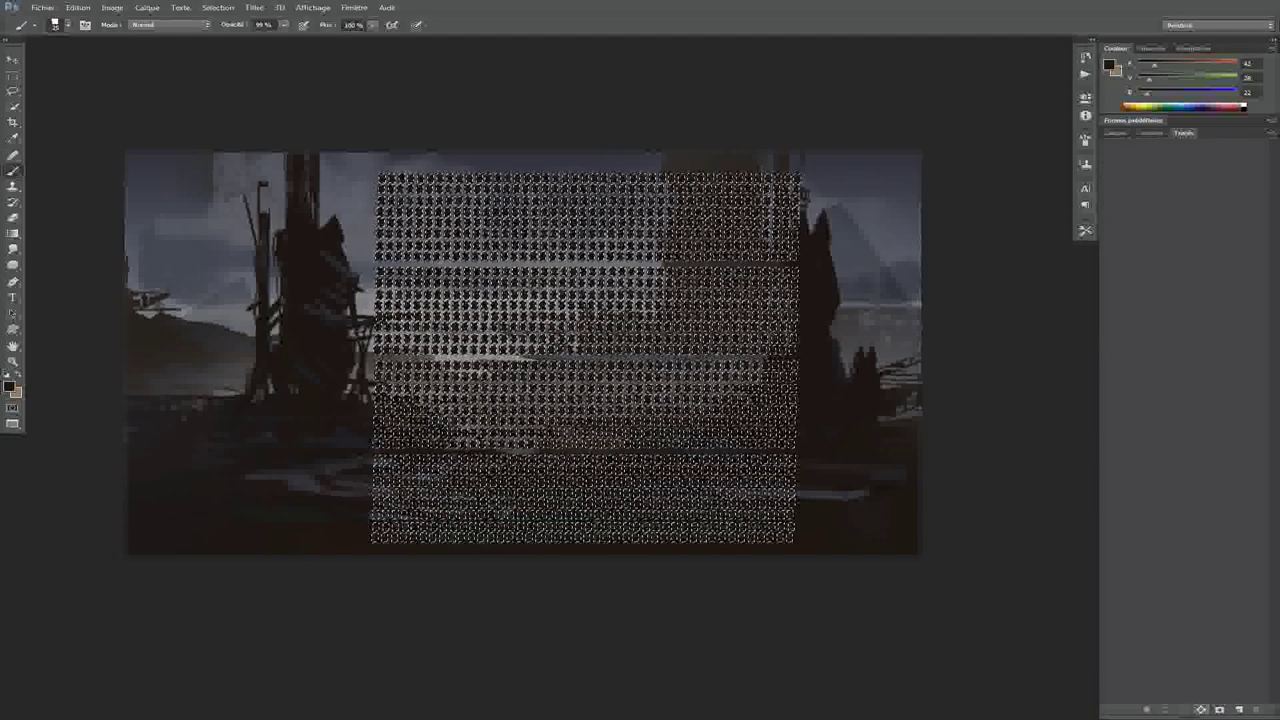
pyautogui.click(1201, 709)
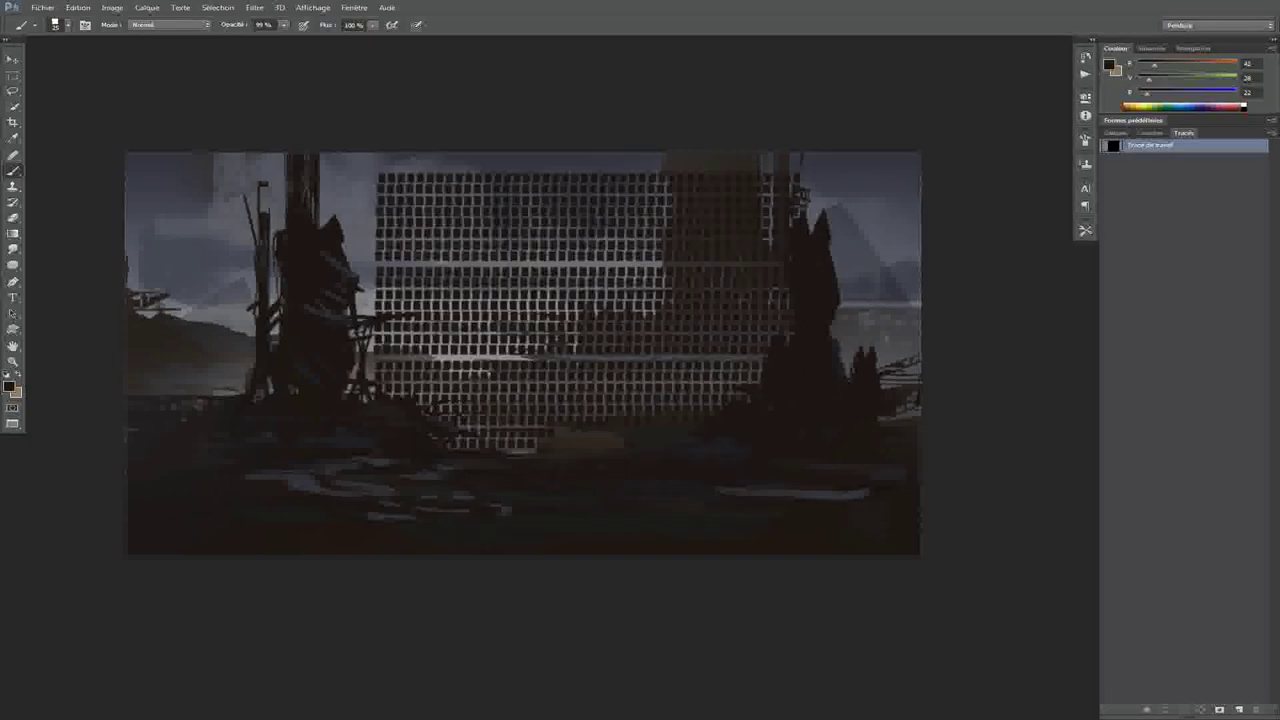
# Reselect the rectangle grid work path and save it as a custom shape
pyautogui.hotkey('ctrl', 'Return')
pyautogui.click(1150, 145)
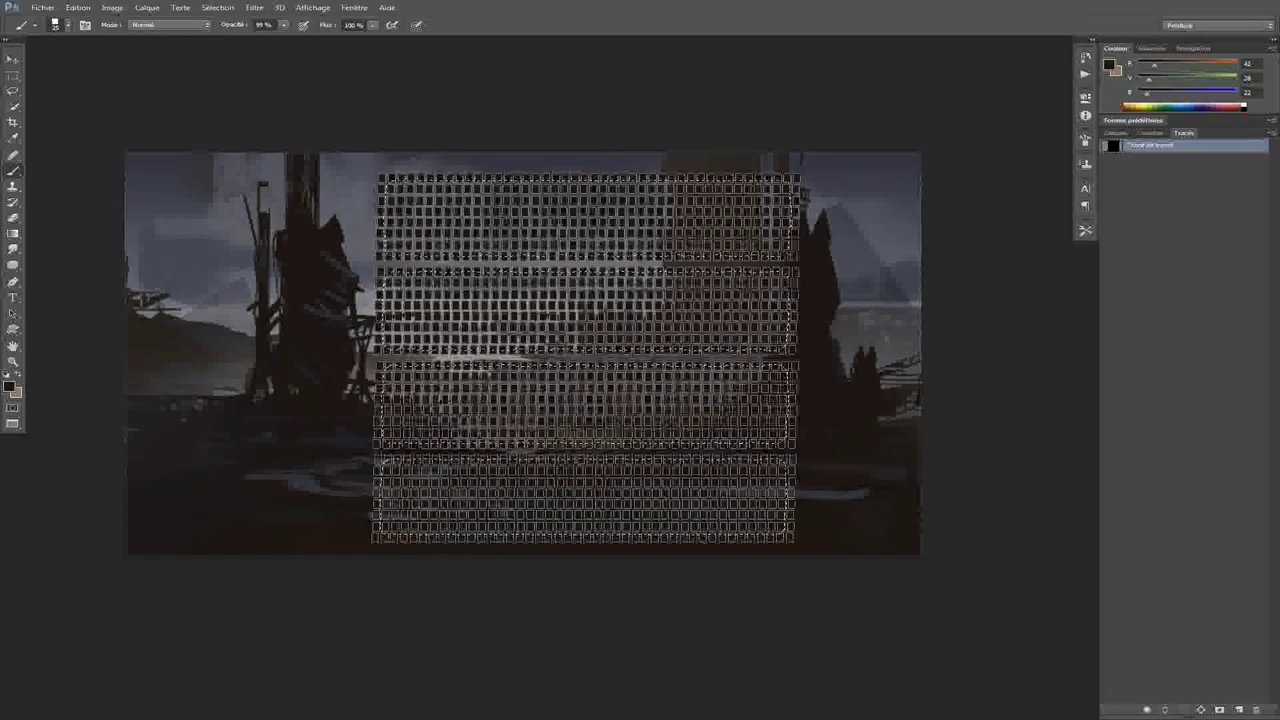
pyautogui.click(78, 7)
pyautogui.click(130, 264)
pyautogui.press('Return')
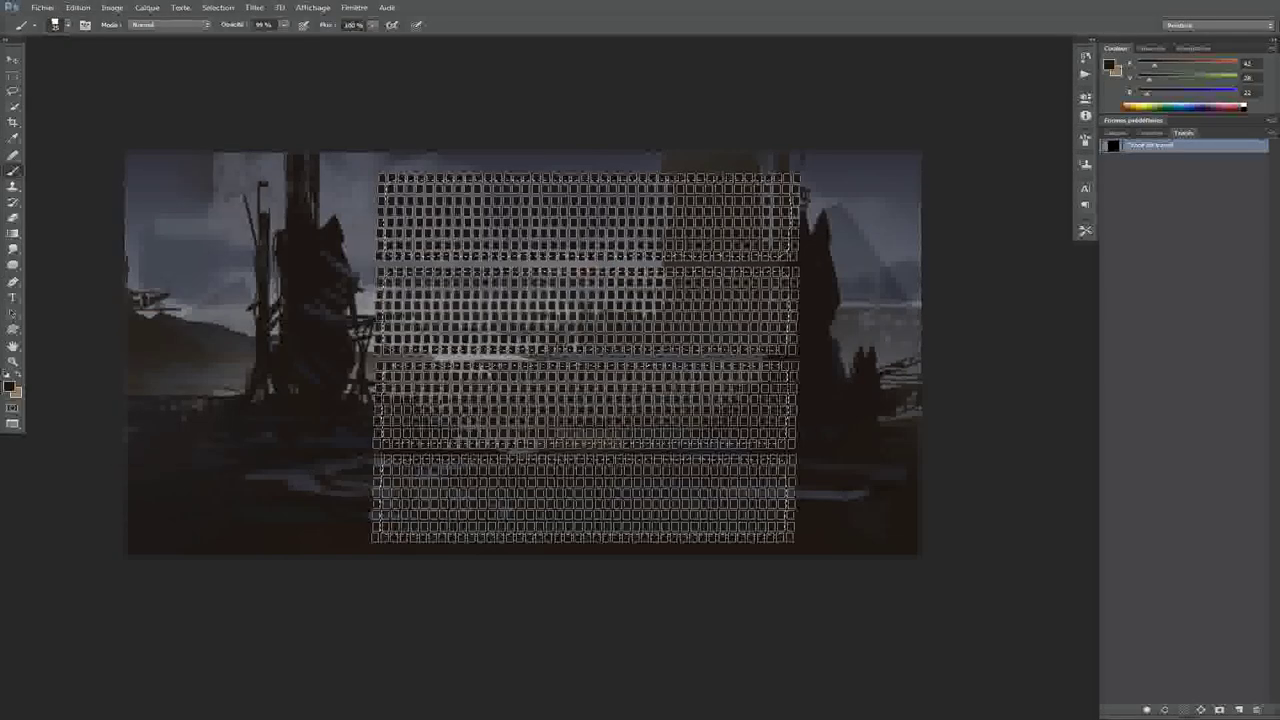
# Distort the grid path into a wall in perspective, tall at its right edge and receding toward the left
pyautogui.hotkey('ctrl', 't')
pyautogui.moveTo(845, 155); pyautogui.dragTo(858, 240)
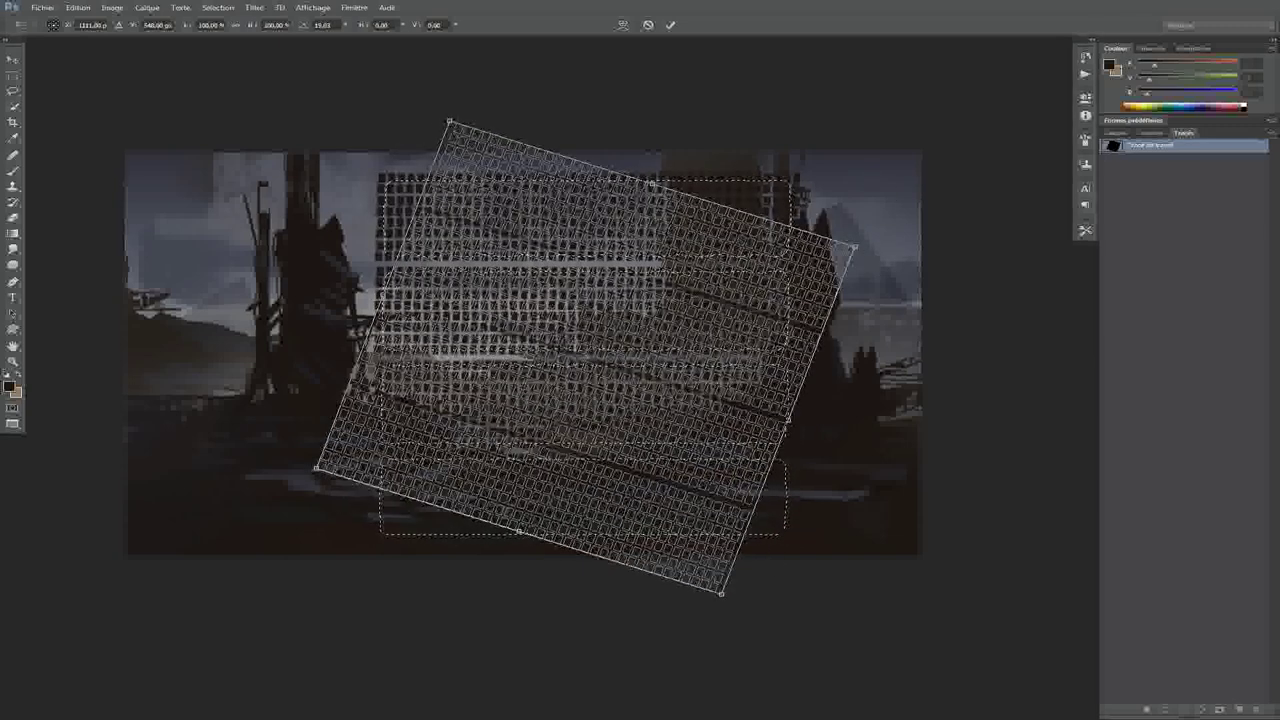
pyautogui.moveTo(848, 290); pyautogui.dragTo(864, 262)
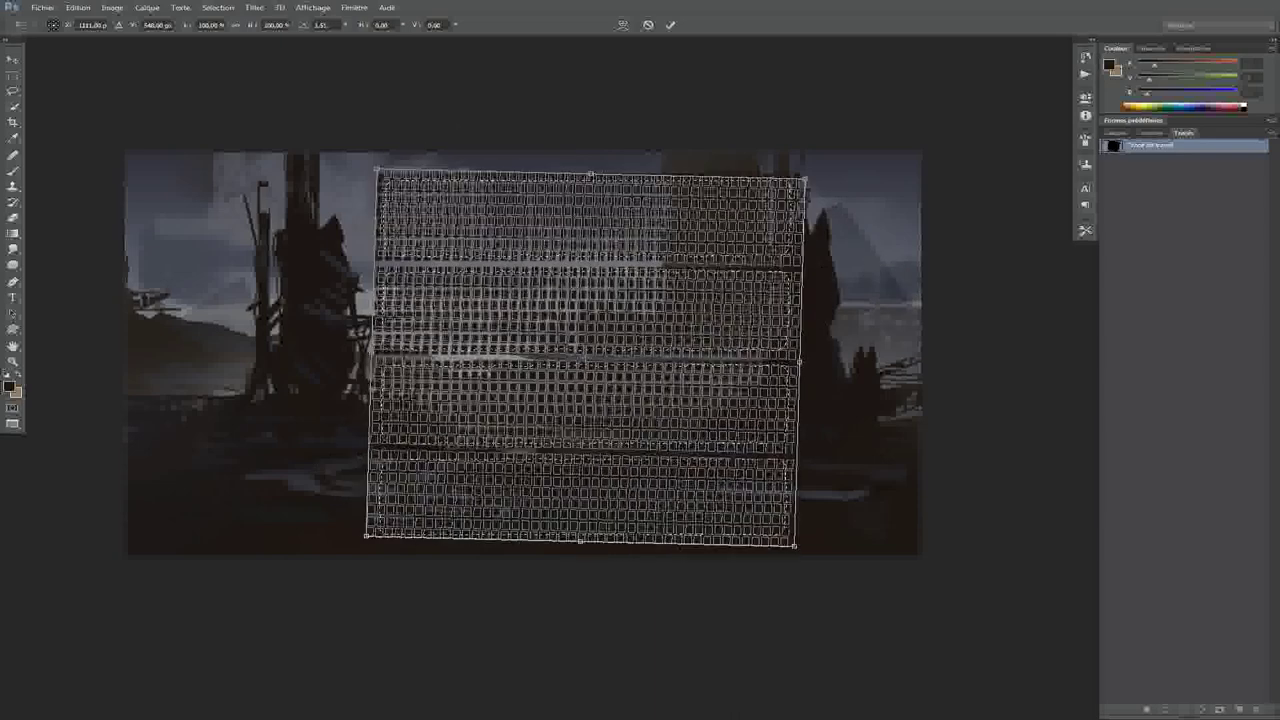
pyautogui.moveTo(378, 172); pyautogui.dragTo(401, 358)
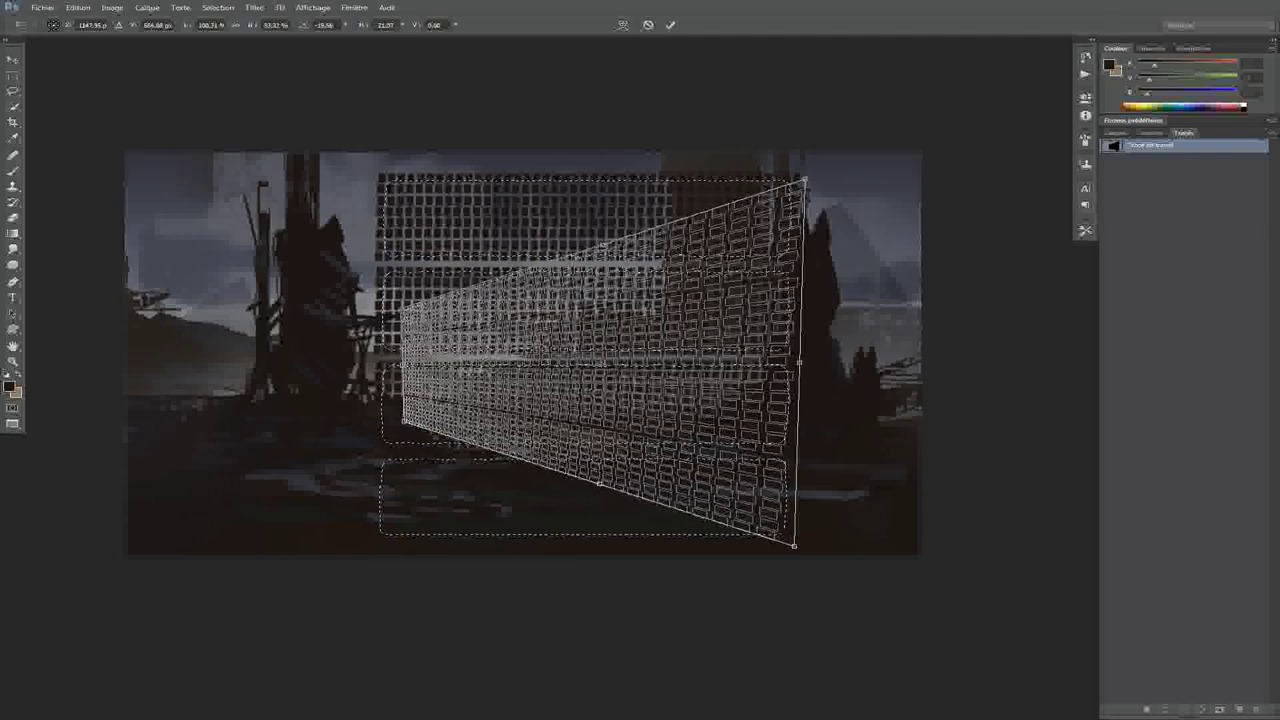
pyautogui.moveTo(402, 300); pyautogui.dragTo(412, 286)
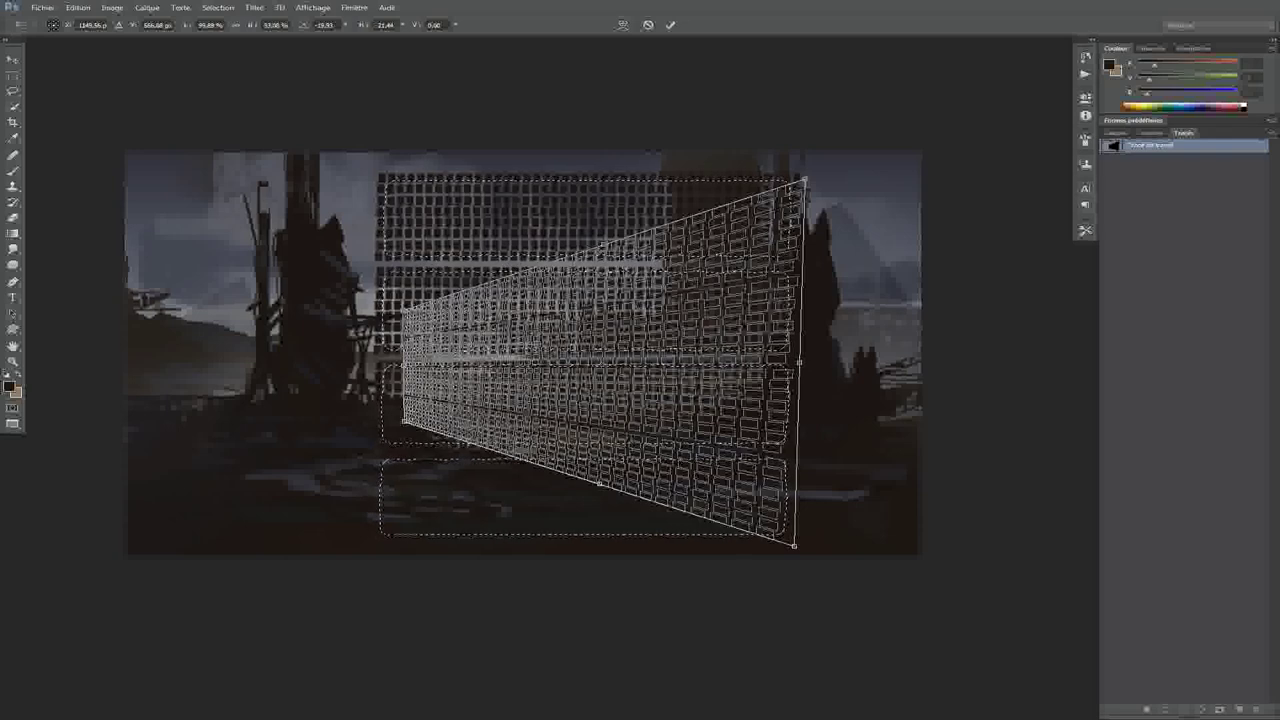
pyautogui.press('Return')
pyautogui.press('b')
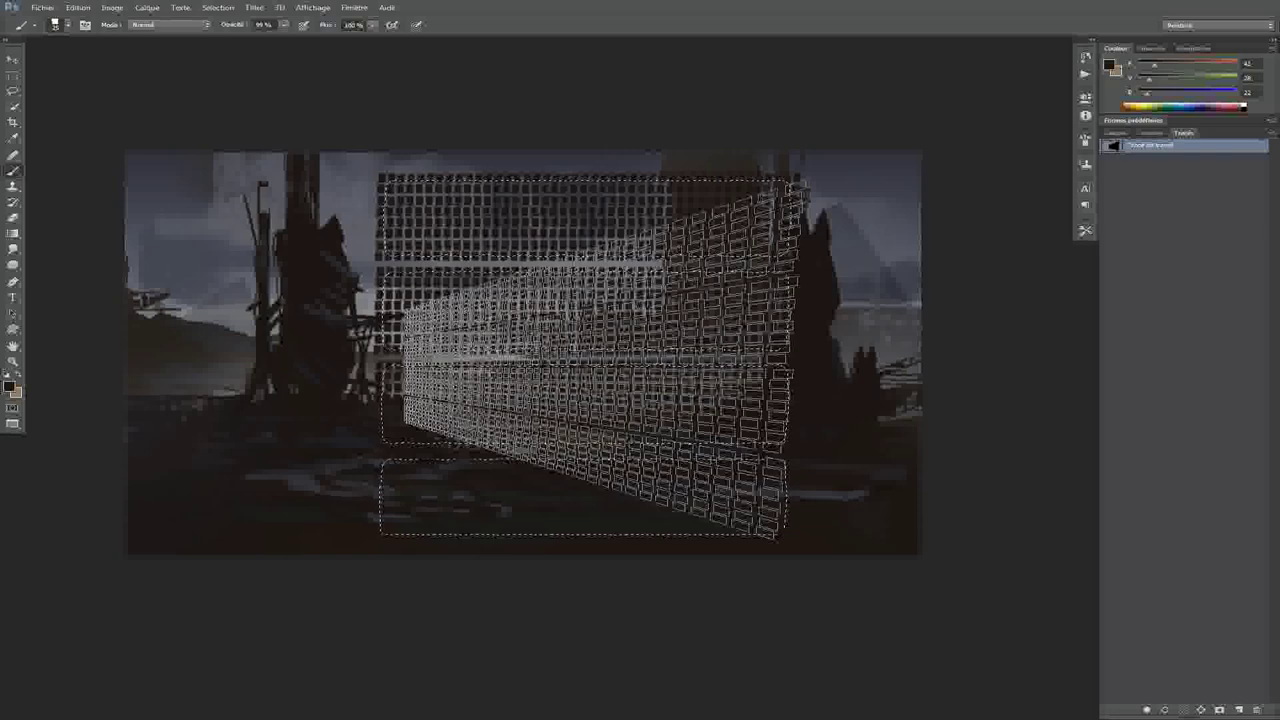
pyautogui.hotkey('ctrl', 'Return')
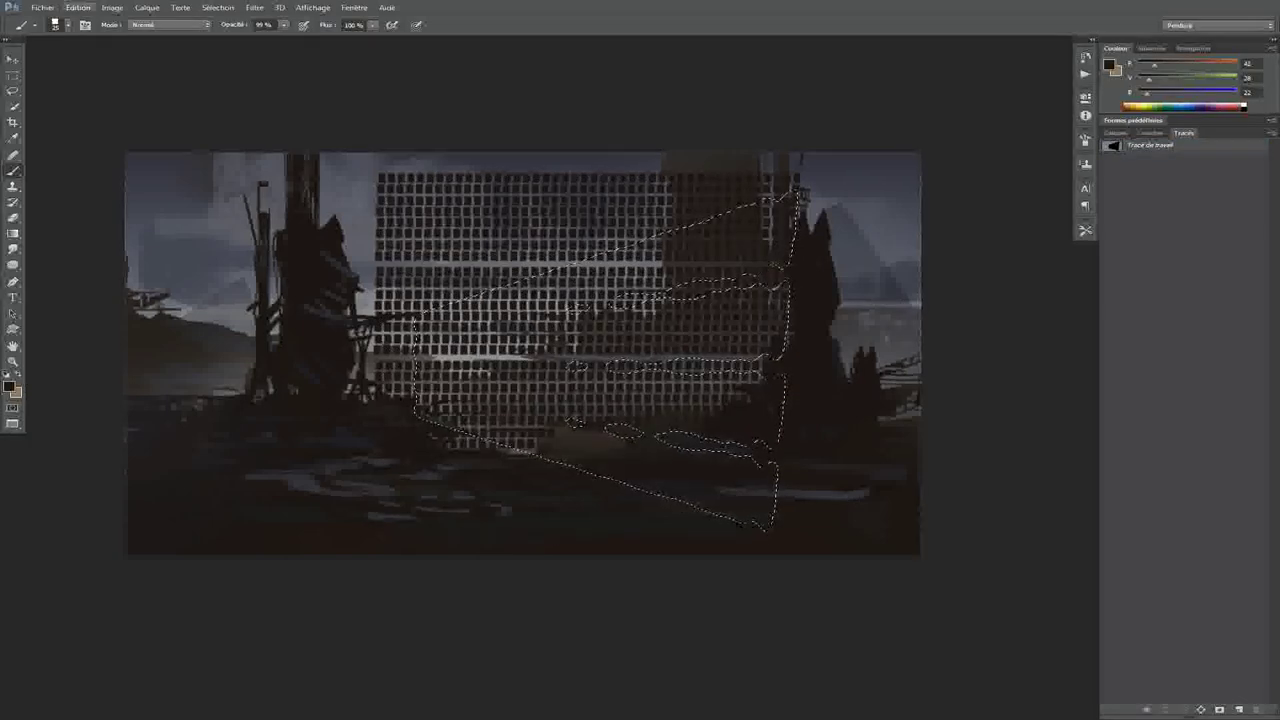
pyautogui.click(78, 7)
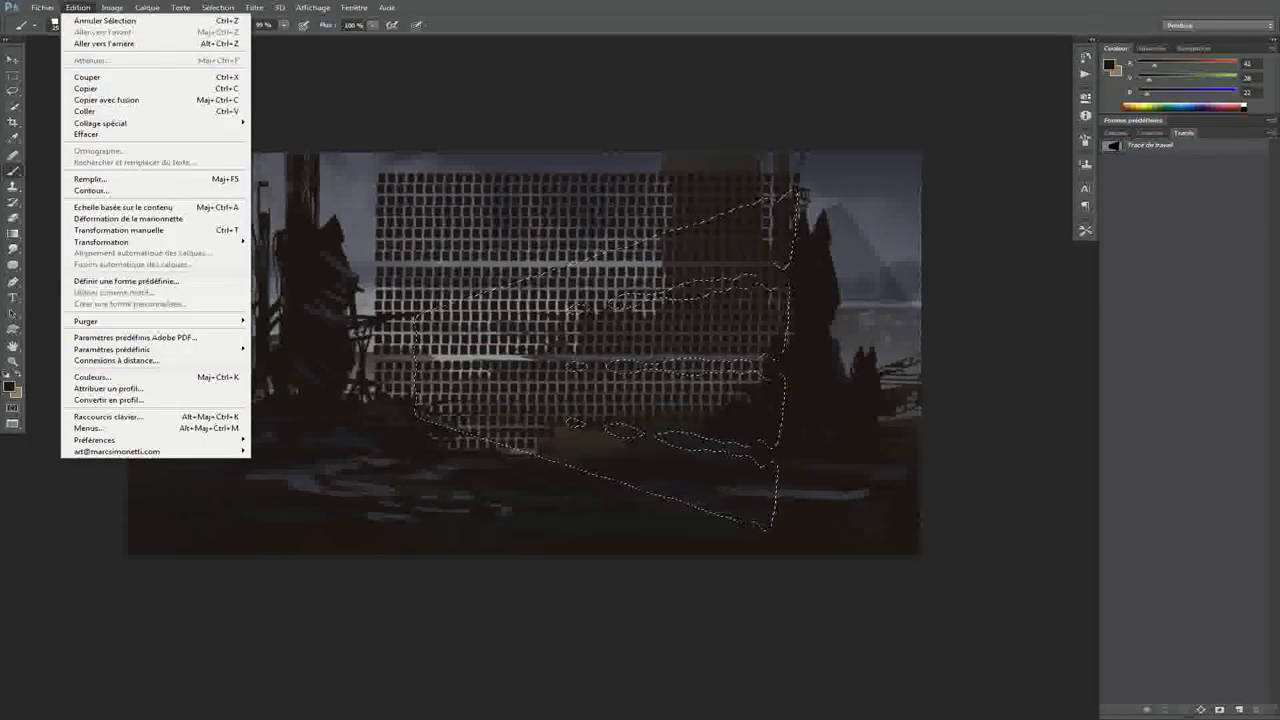
pyautogui.press('Escape')
pyautogui.hotkey('ctrl', 'z')
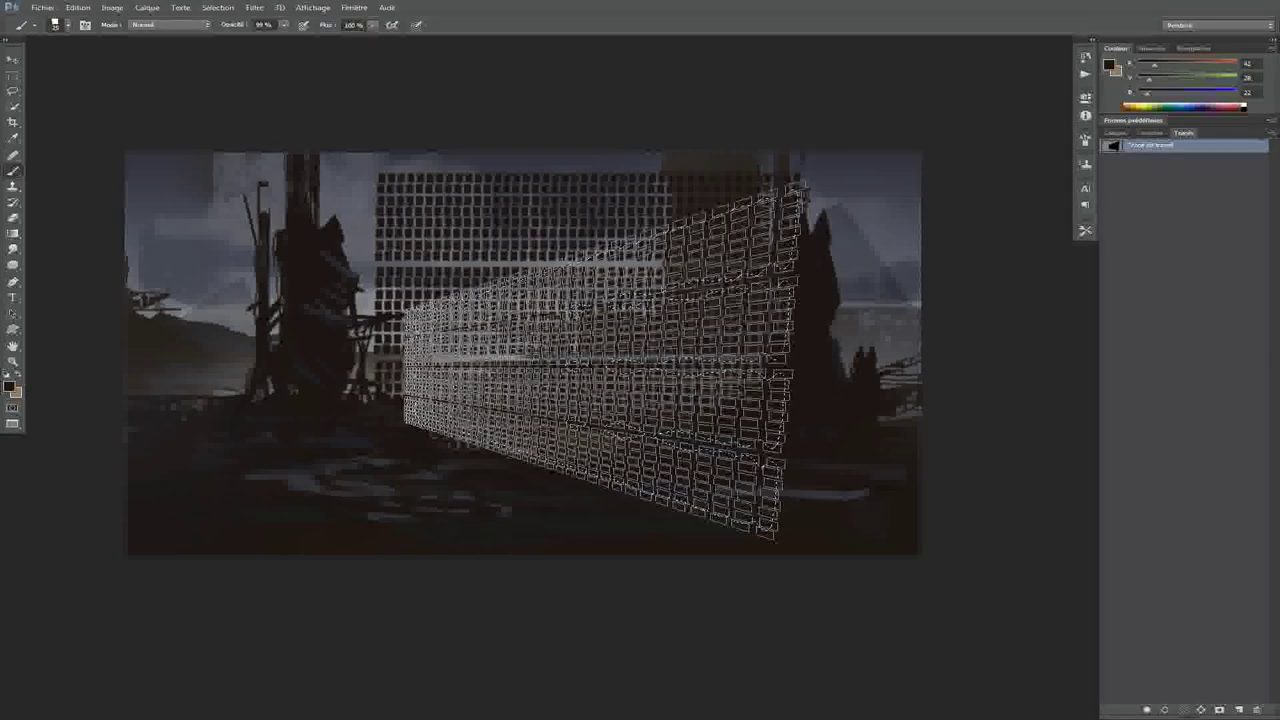
pyautogui.hotkey('ctrl', 'Return')
pyautogui.hotkey('shift', 'F6')
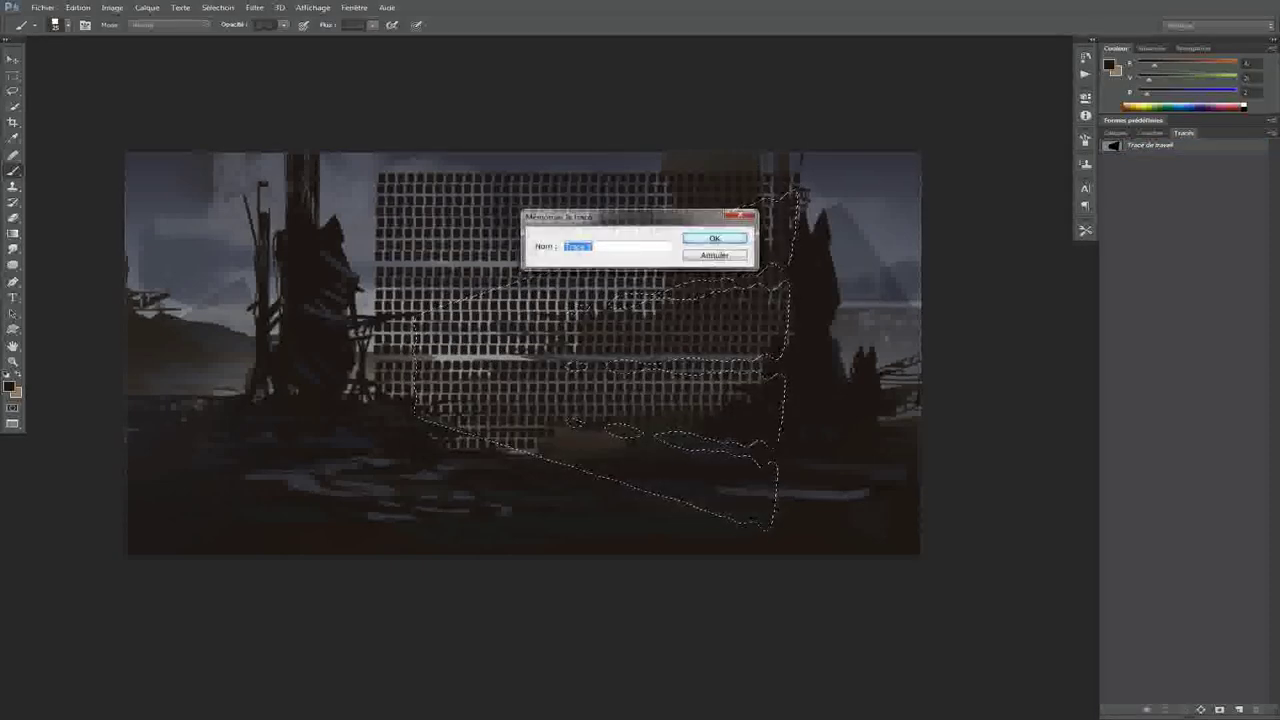
pyautogui.press('Escape')
pyautogui.hotkey('ctrl', 'z')
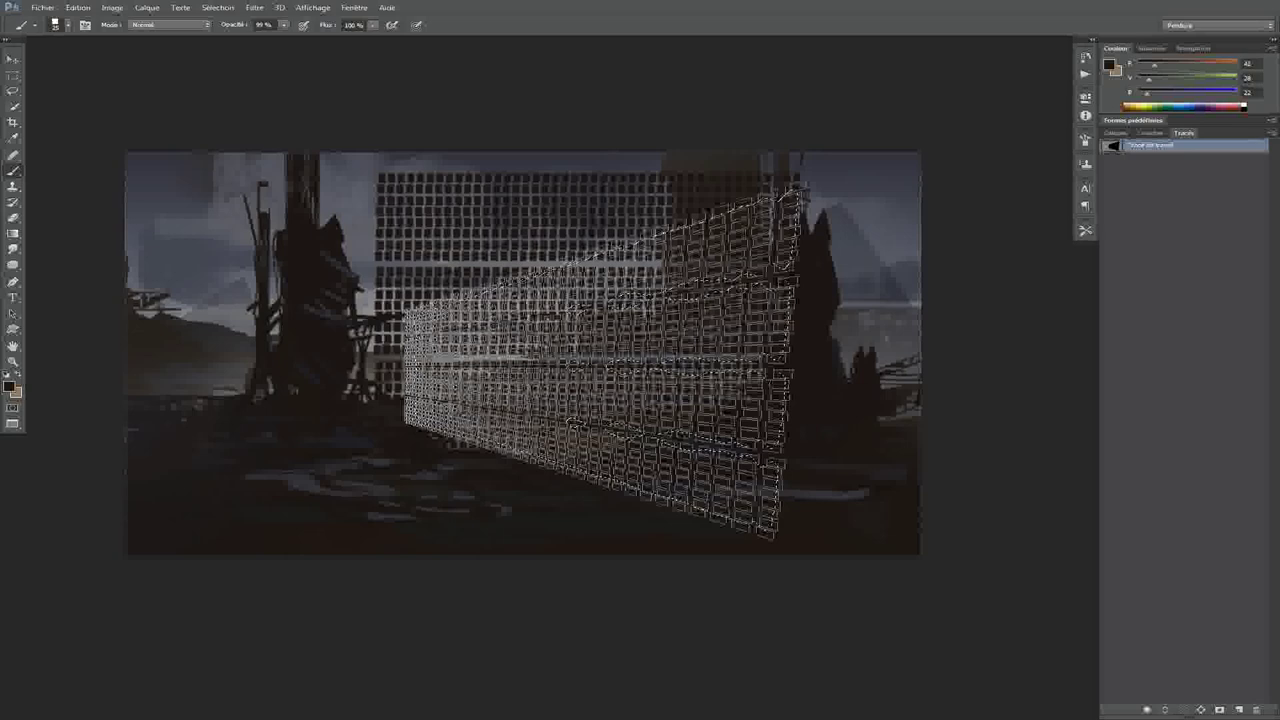
# Save the grid path receding to the left as a custom shape
pyautogui.click(78, 7)
pyautogui.click(150, 303)
pyautogui.press('Return')
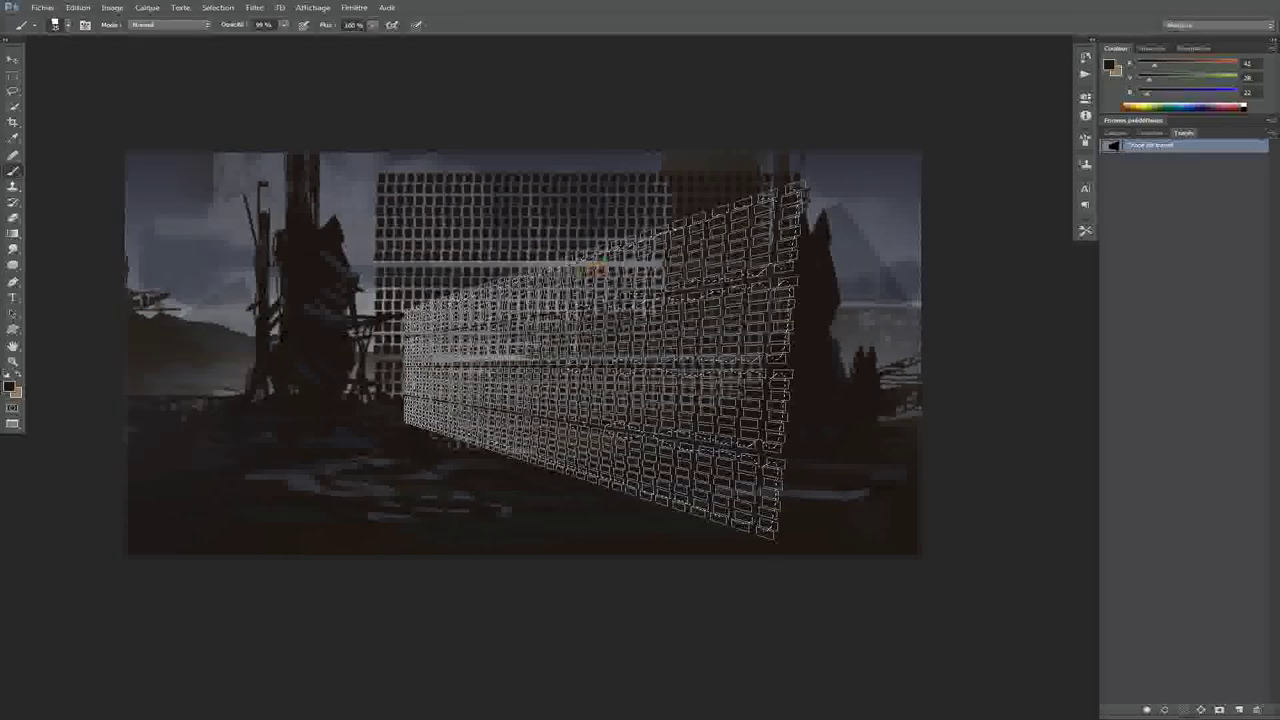
# Flip the canvas horizontally and save the mirrored perspective grid as another custom shape
pyautogui.press('h')
pyautogui.click(78, 7)
pyautogui.click(150, 303)
pyautogui.press('Return')
pyautogui.press('h')
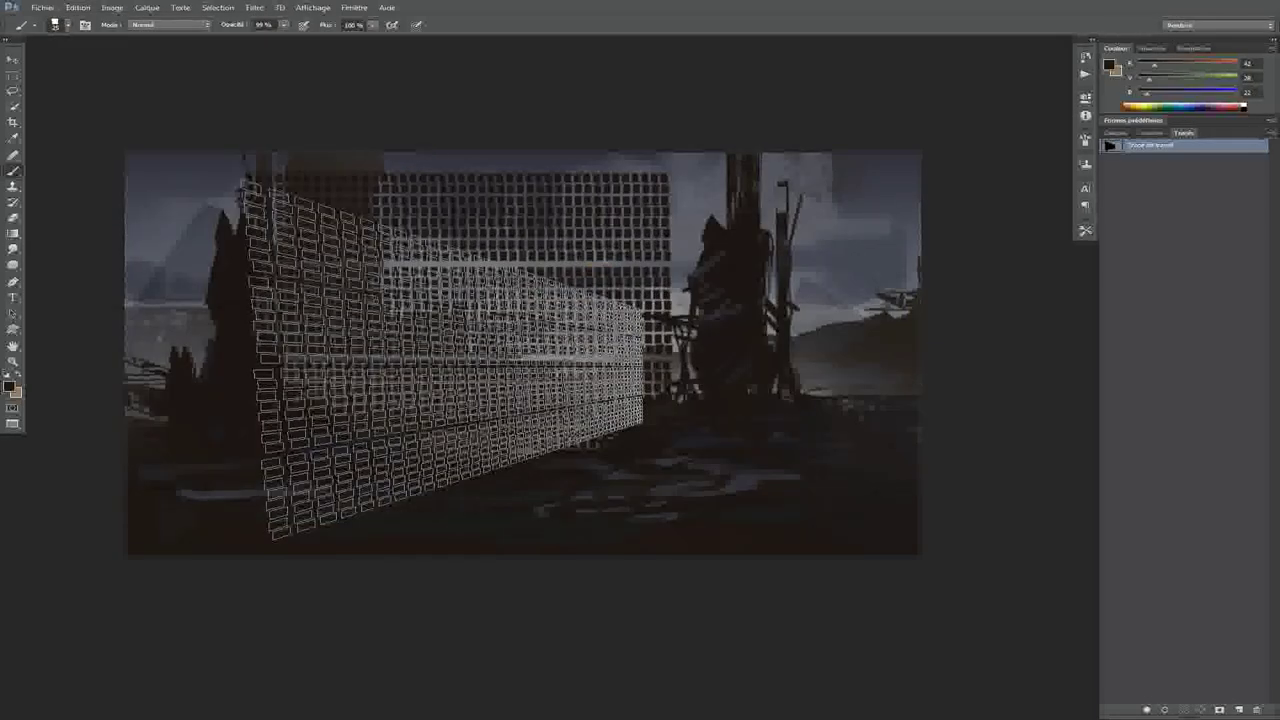
# Rotate the perspective grid path by -90° and squash it vertically so it lies like a receding floor
pyautogui.click(1257, 709)
pyautogui.press('Escape')
pyautogui.hotkey('ctrl', 't')
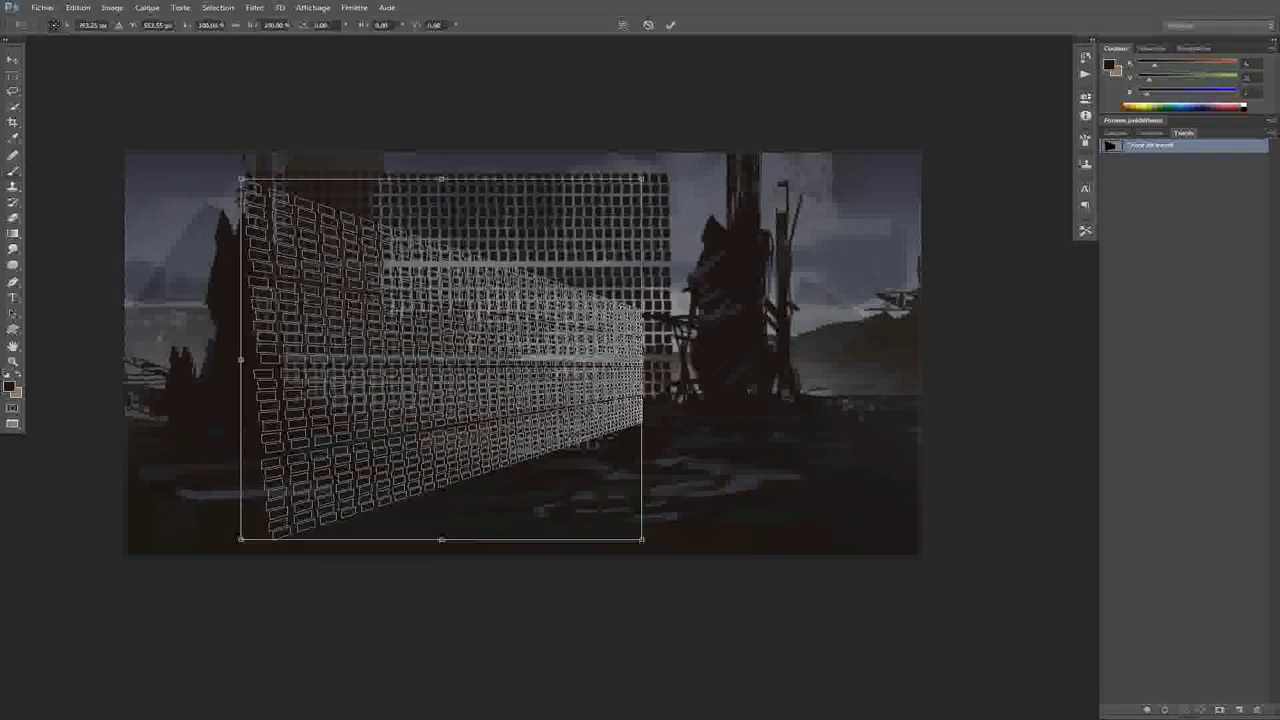
pyautogui.moveTo(752, 500); pyautogui.dragTo(600, 164)
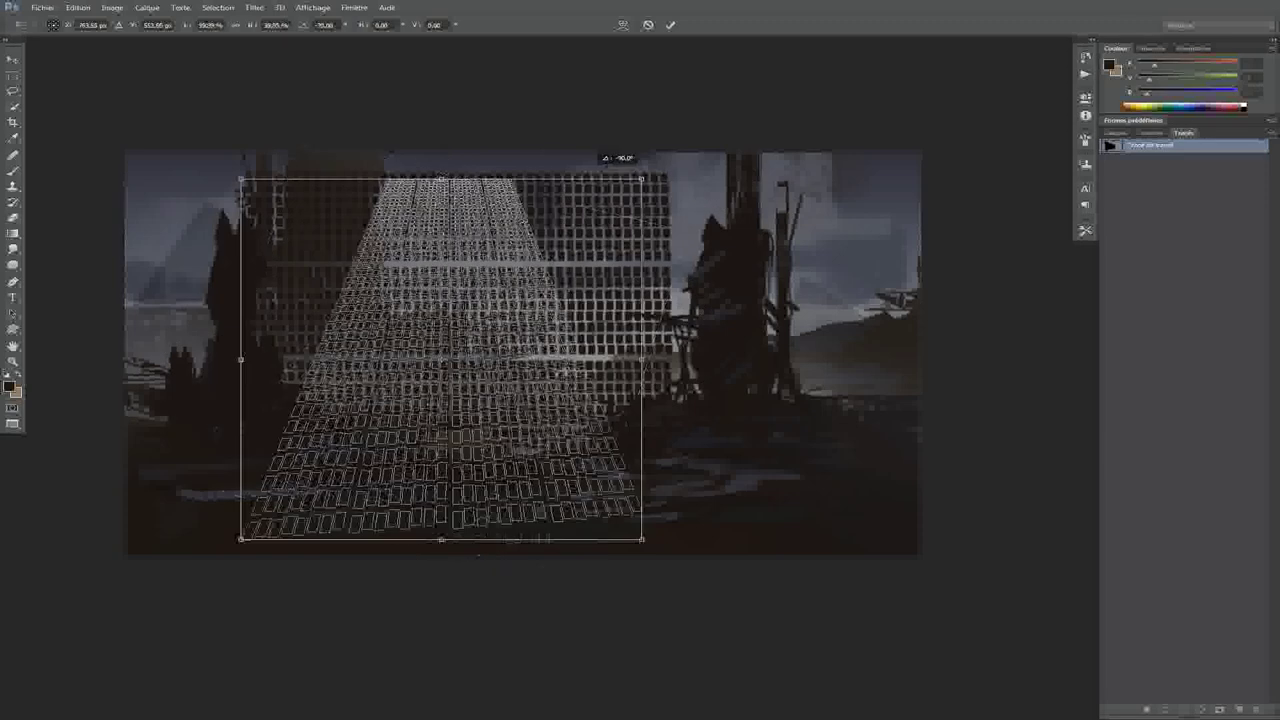
pyautogui.moveTo(441, 178); pyautogui.dragTo(441, 283)
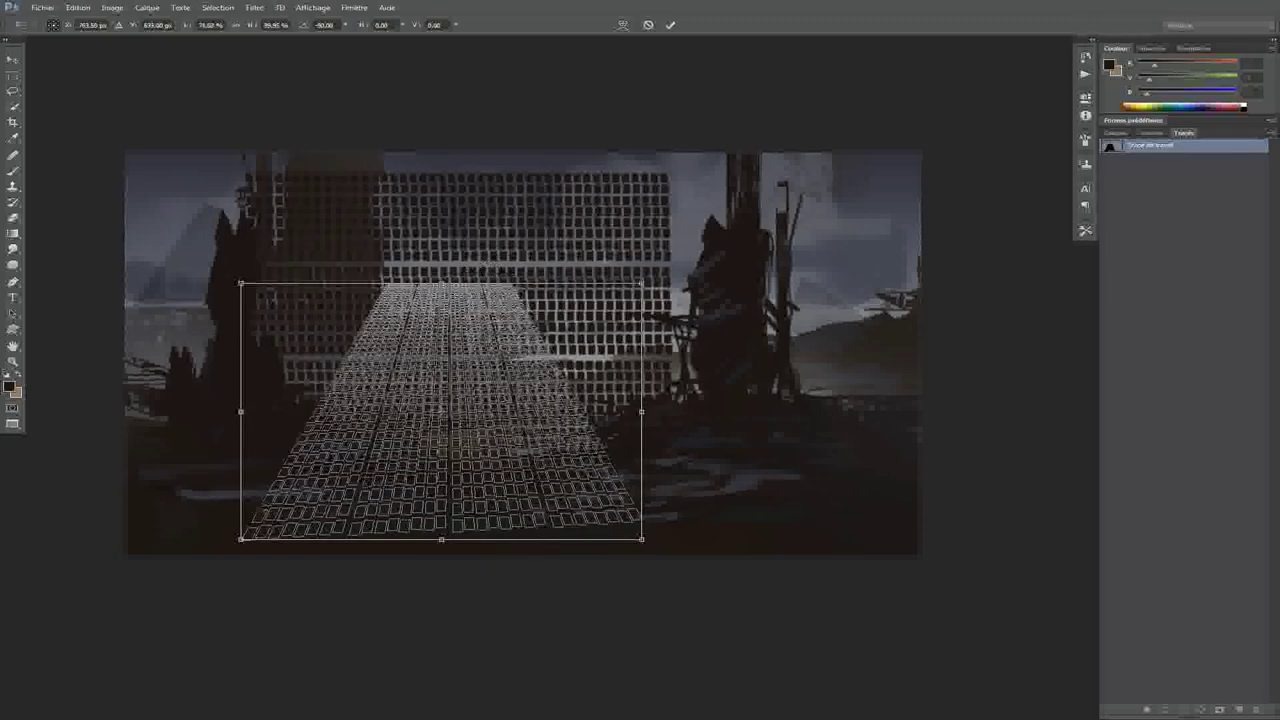
pyautogui.press('Return')
pyautogui.press('b')
pyautogui.press('Escape')
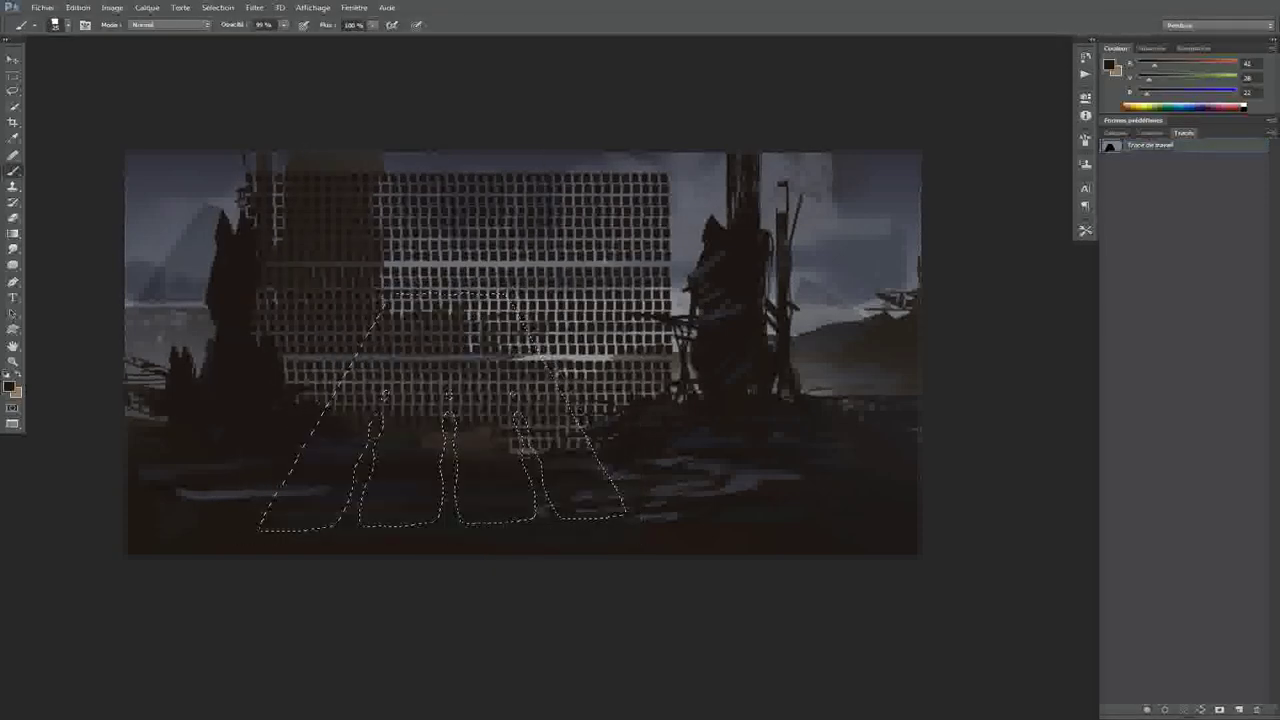
# Reselect the floor-like grid path and save it as a custom shape
pyautogui.click(78, 7)
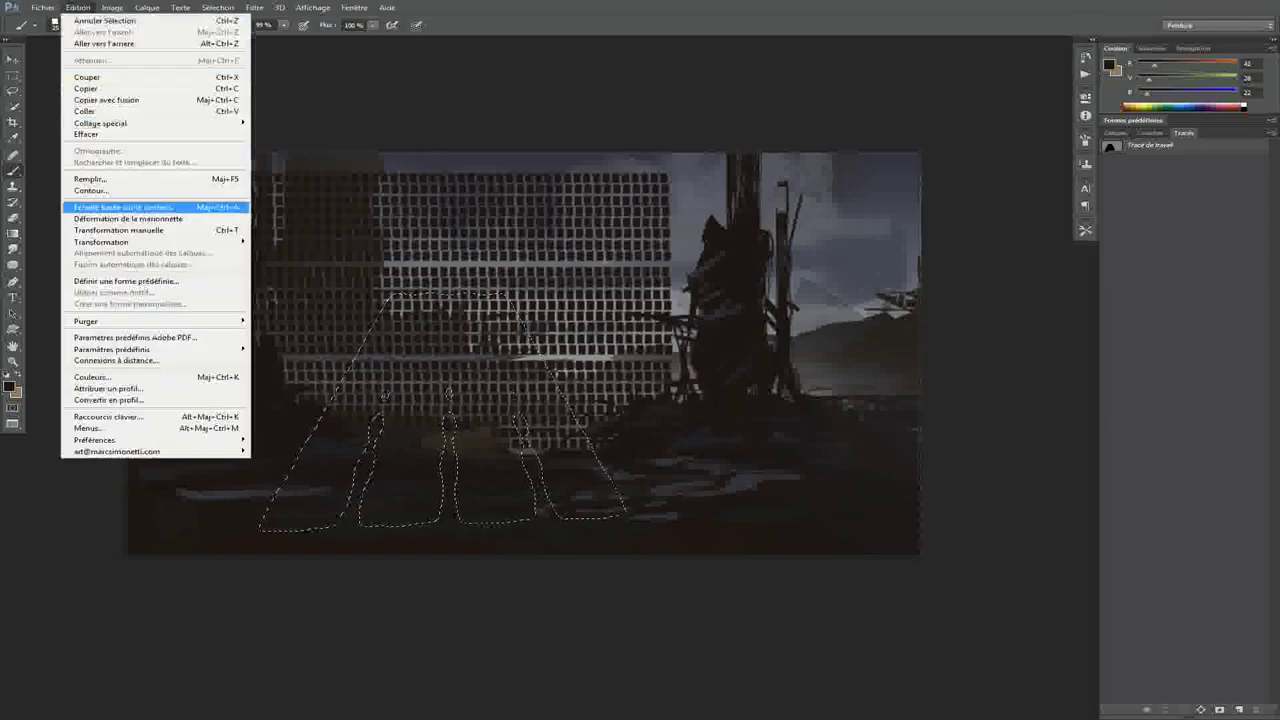
pyautogui.click(78, 7)
pyautogui.click(1150, 145)
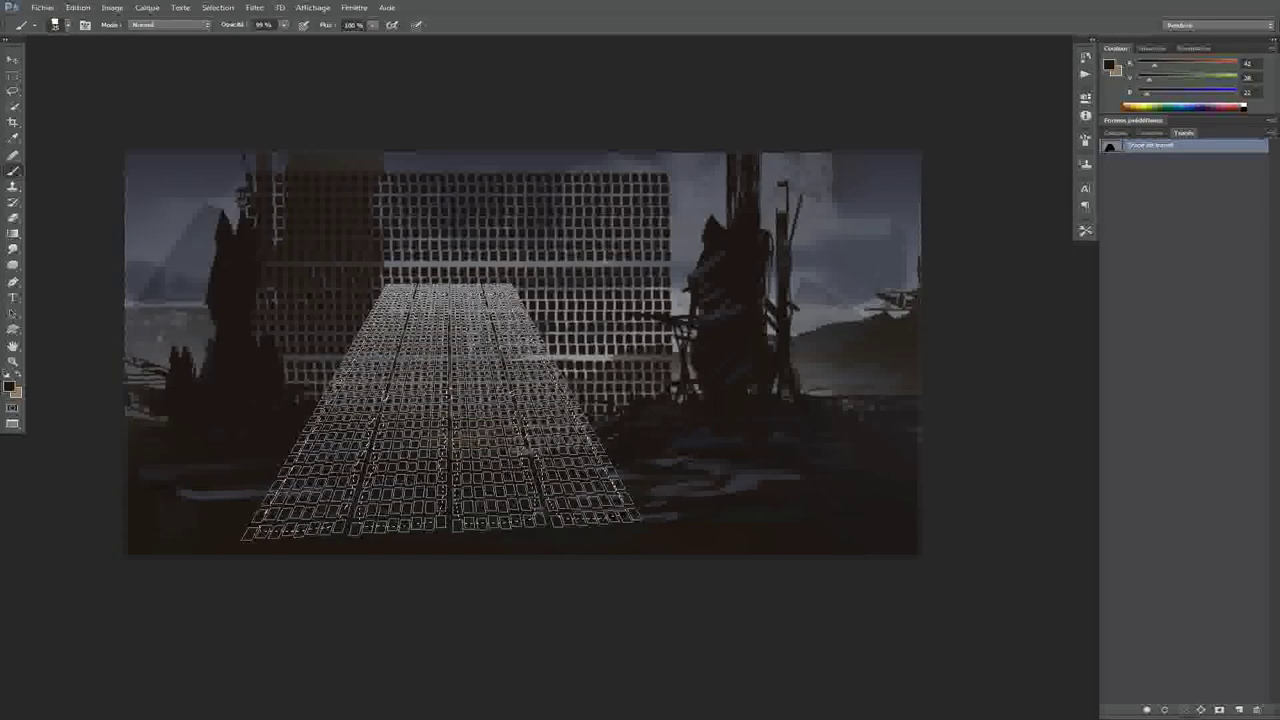
pyautogui.click(78, 7)
pyautogui.click(130, 303)
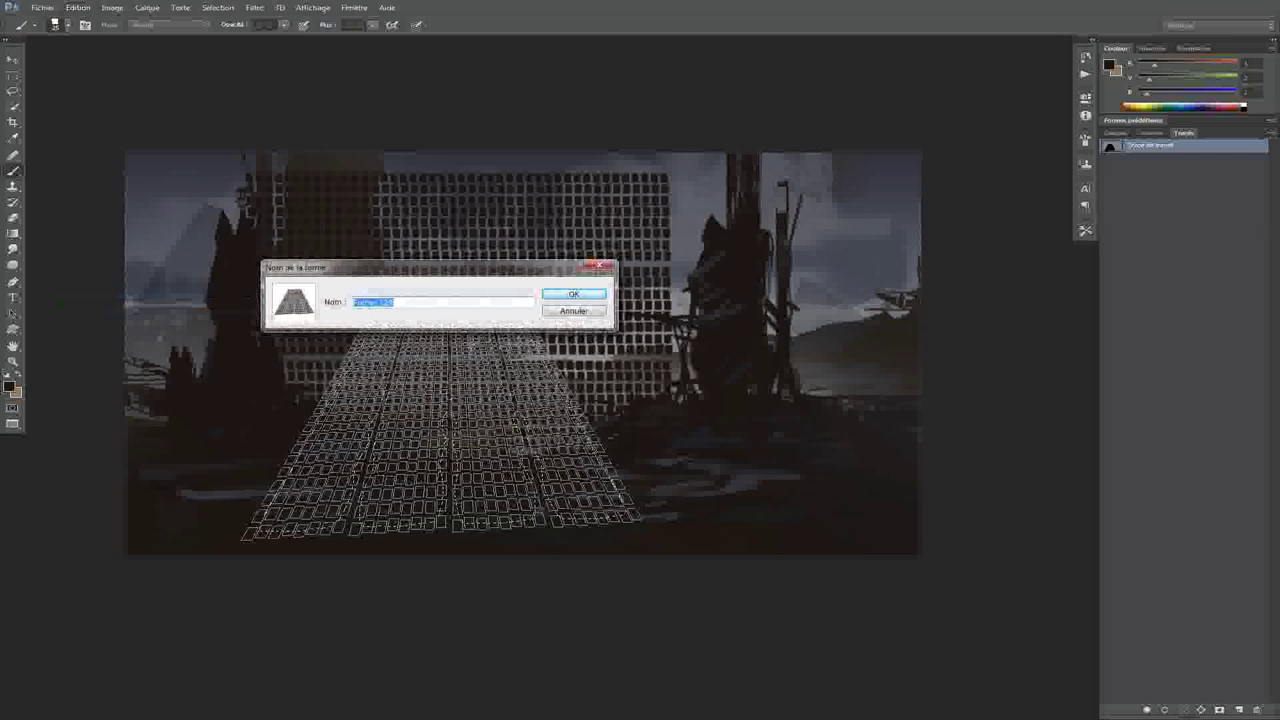
pyautogui.click(590, 291)
# Turn the grid path upside down so it widens upward like a ceiling
pyautogui.hotkey('ctrl', 't')
pyautogui.moveTo(660, 270); pyautogui.dragTo(605, 335)
pyautogui.press('Return')
pyautogui.press('b')
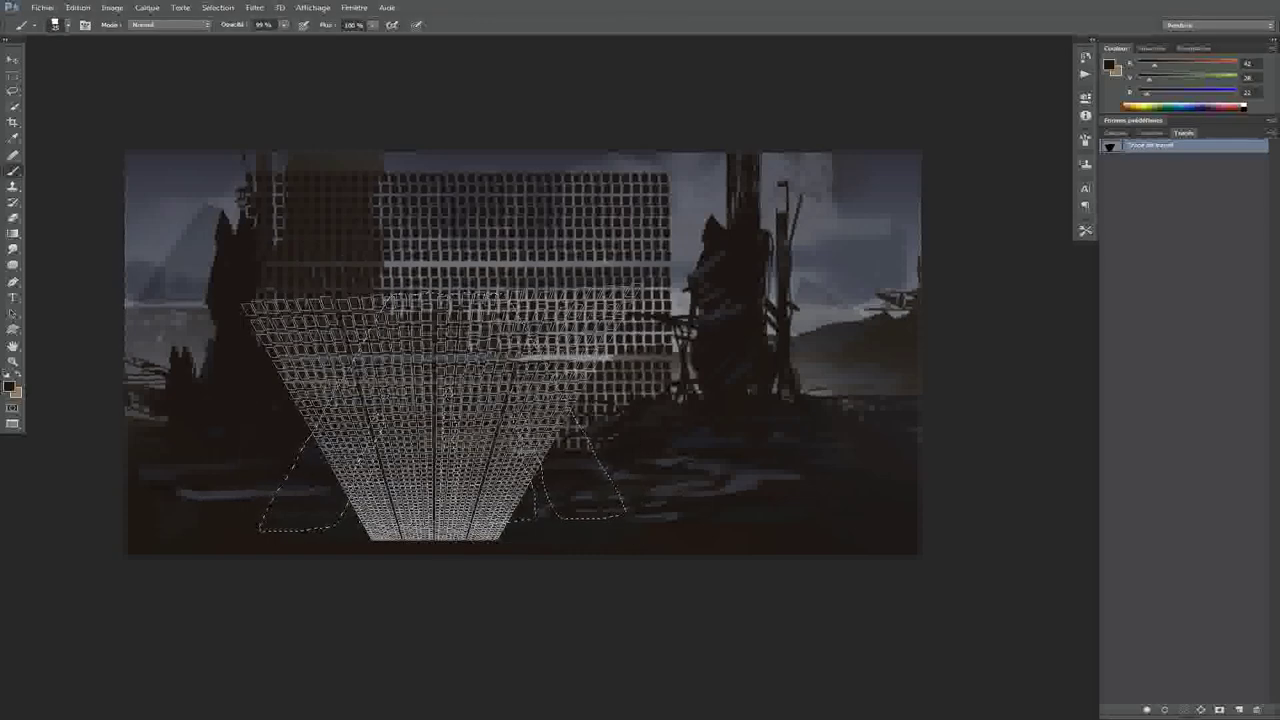
# Save the ceiling-like grid as a custom shape, clear the selection and delete the work path
pyautogui.click(78, 7)
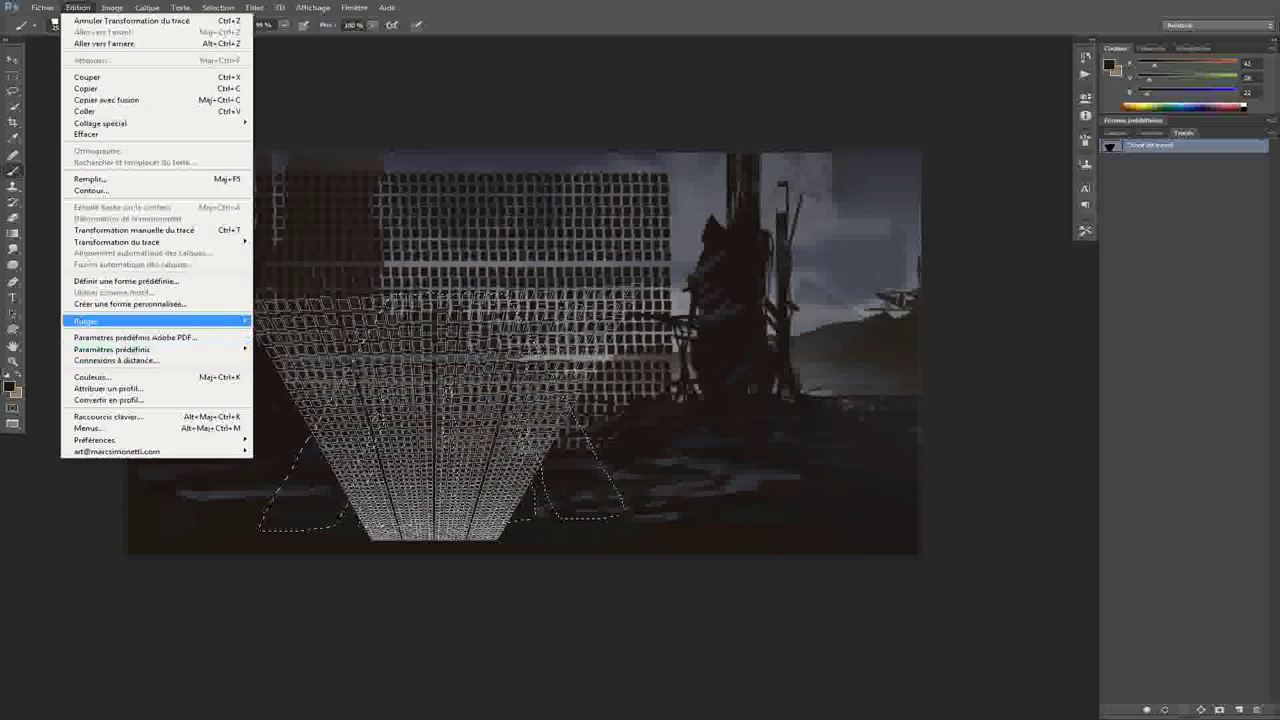
pyautogui.click(130, 303)
pyautogui.press('Return')
pyautogui.hotkey('ctrl', 'd')
pyautogui.click(1256, 710)
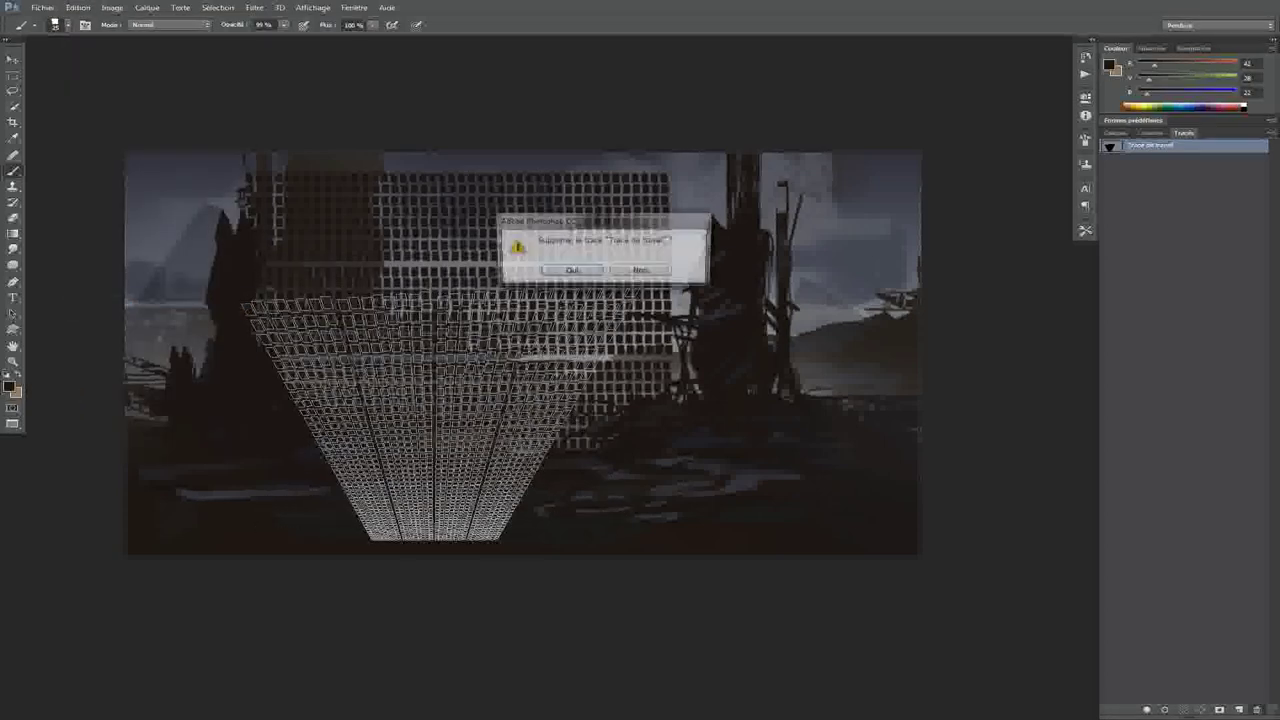
pyautogui.press('Return')
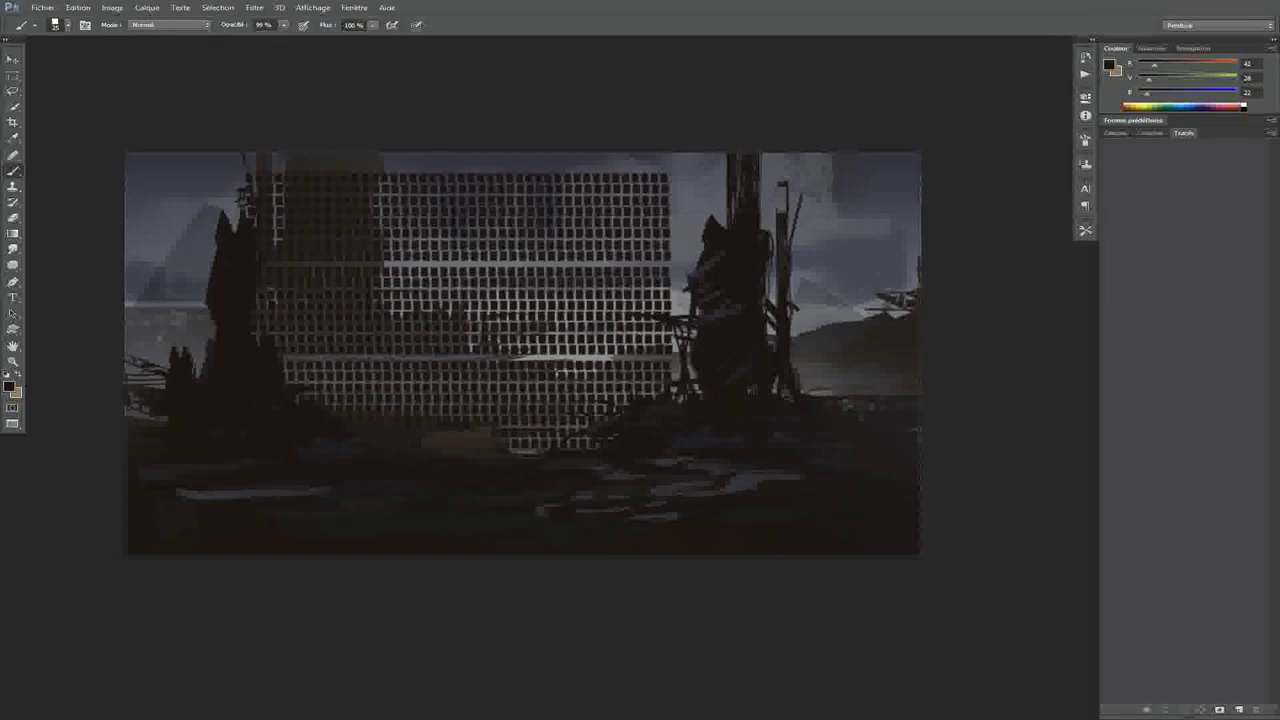
# Scale down the rectangle grid layer and position it over the distant tower on the left
pyautogui.press('F7')
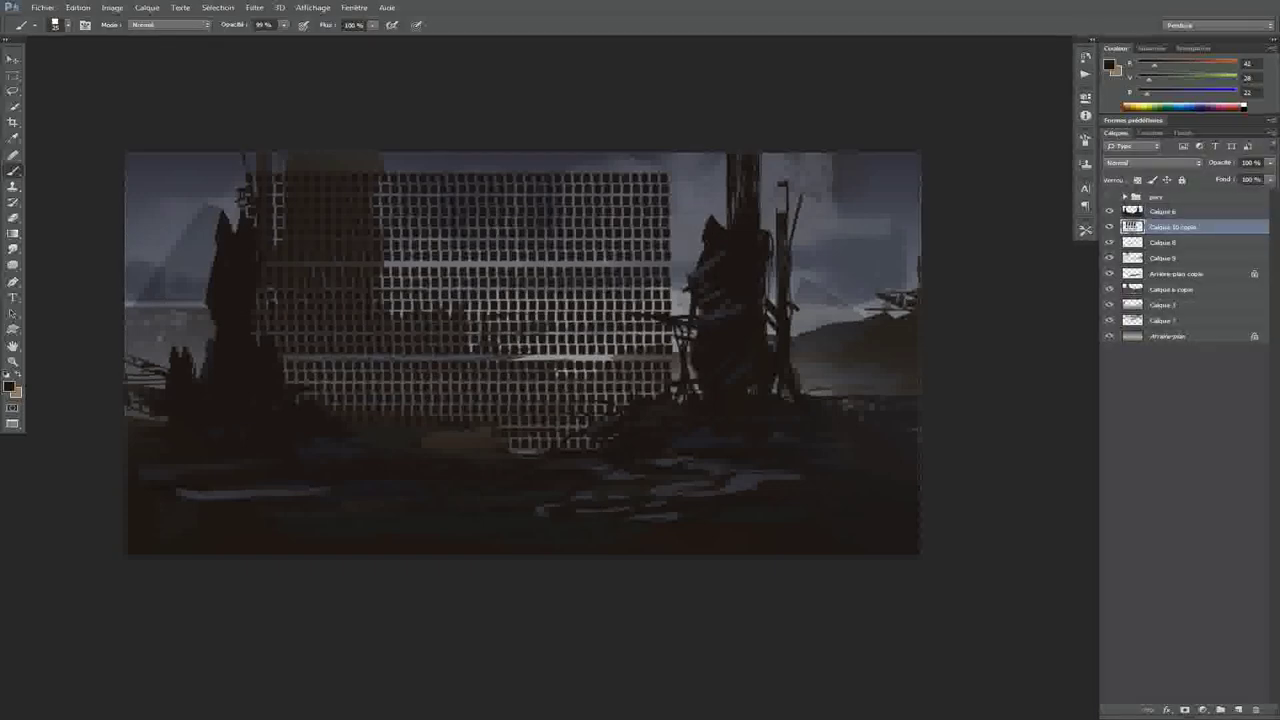
pyautogui.hotkey('ctrl', 't')
pyautogui.moveTo(534, 226); pyautogui.dragTo(568, 198)
pyautogui.moveTo(709, 506); pyautogui.dragTo(463, 335)
pyautogui.moveTo(463, 235); pyautogui.dragTo(386, 235)
pyautogui.moveTo(277, 235); pyautogui.dragTo(258, 235)
pyautogui.press('Return')
pyautogui.press('b')
# Add a layer mask hiding the entire grid layer, and choose the Sampled Brush 37 1 preset
pyautogui.click(1185, 709)
pyautogui.press('d')
pyautogui.hotkey('ctrl', '+')
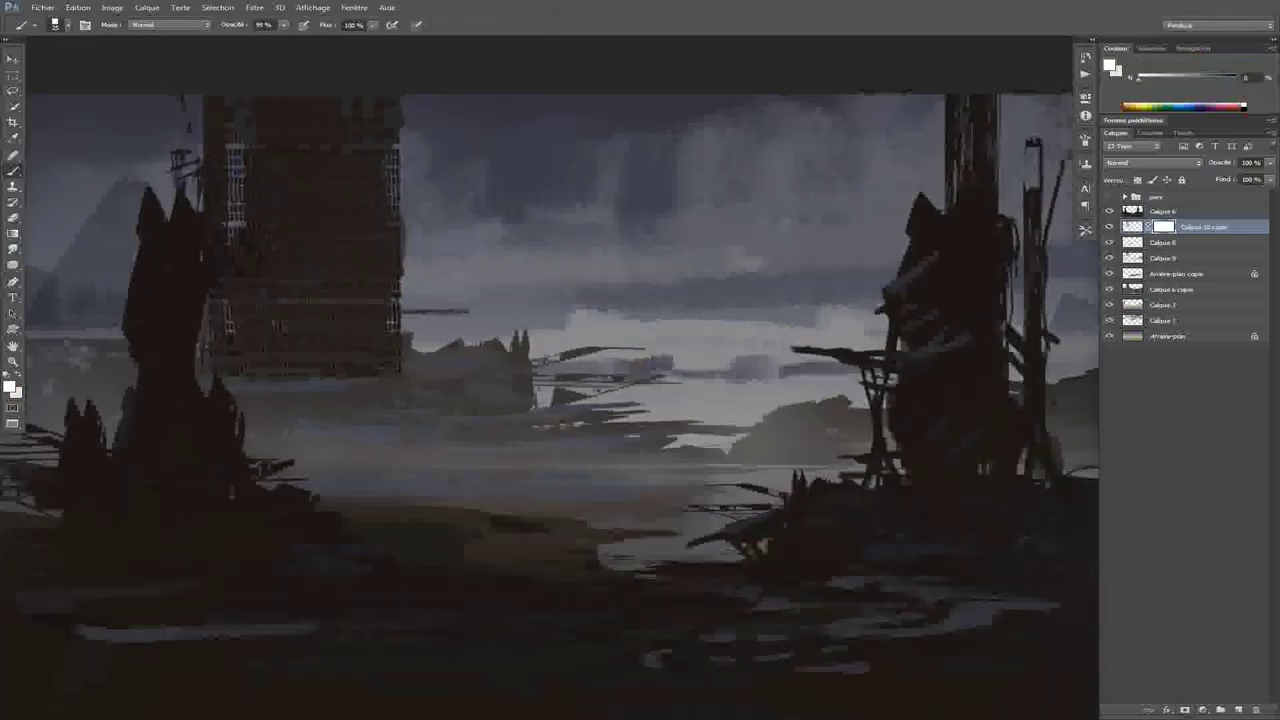
pyautogui.hotkey('ctrl', 'i')
pyautogui.rightClick(388, 285)
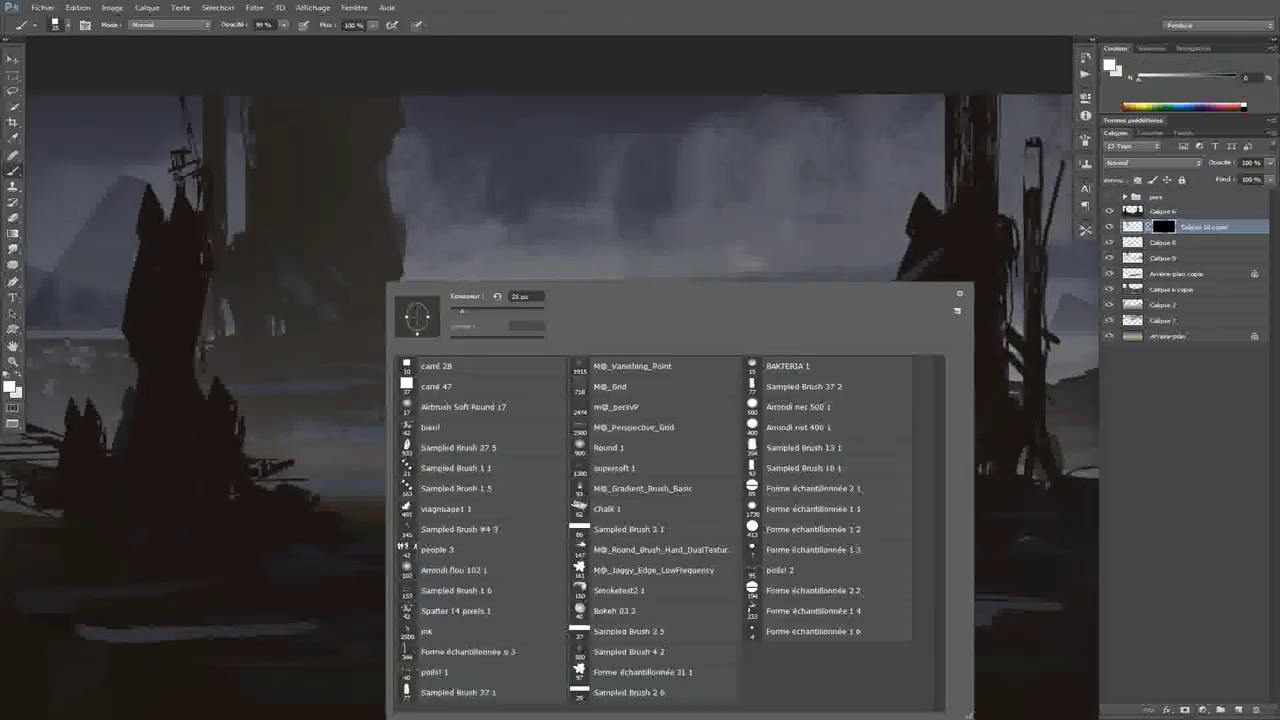
pyautogui.click(458, 692)
pyautogui.press('Return')
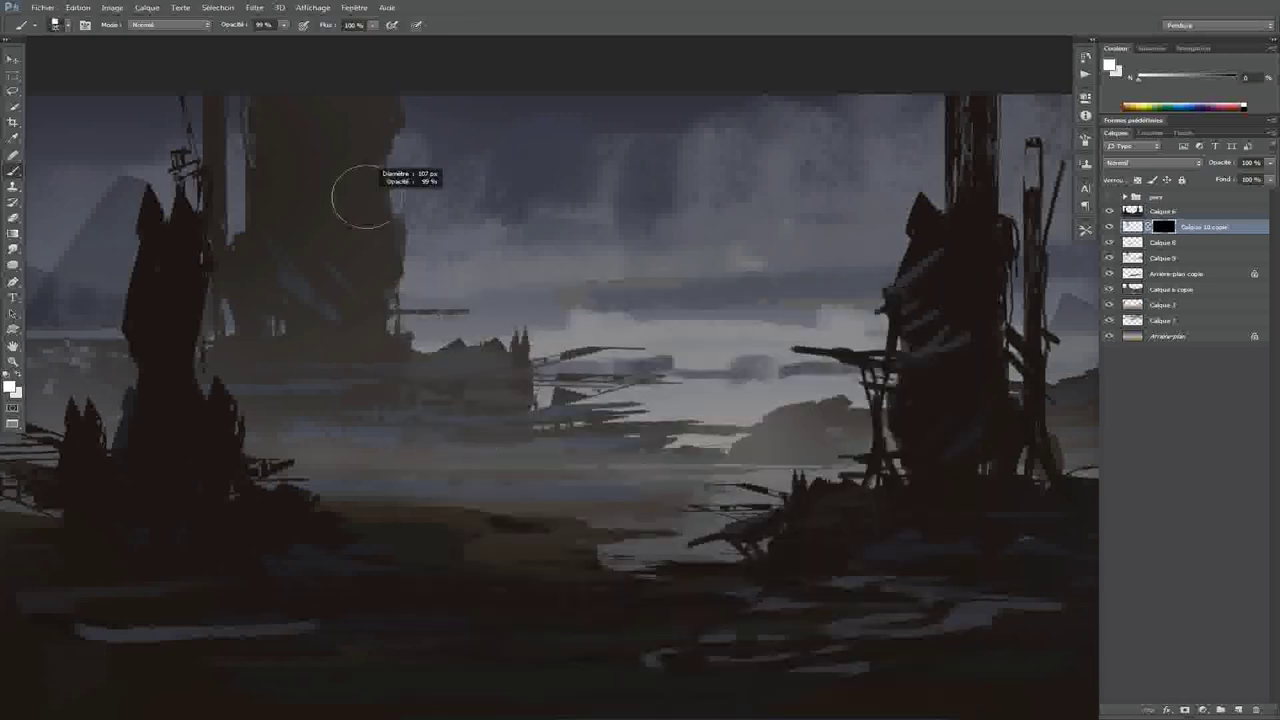
# Paint white on the mask to reveal patches of the window grid across the distant tower
pyautogui.press('0')
pyautogui.moveTo(343, 166)
pyautogui.mouseDown()
pyautogui.moveTo(351, 257)
pyautogui.moveTo(360, 240)
pyautogui.mouseUp()
pyautogui.moveTo(314, 109); pyautogui.dragTo(320, 134)
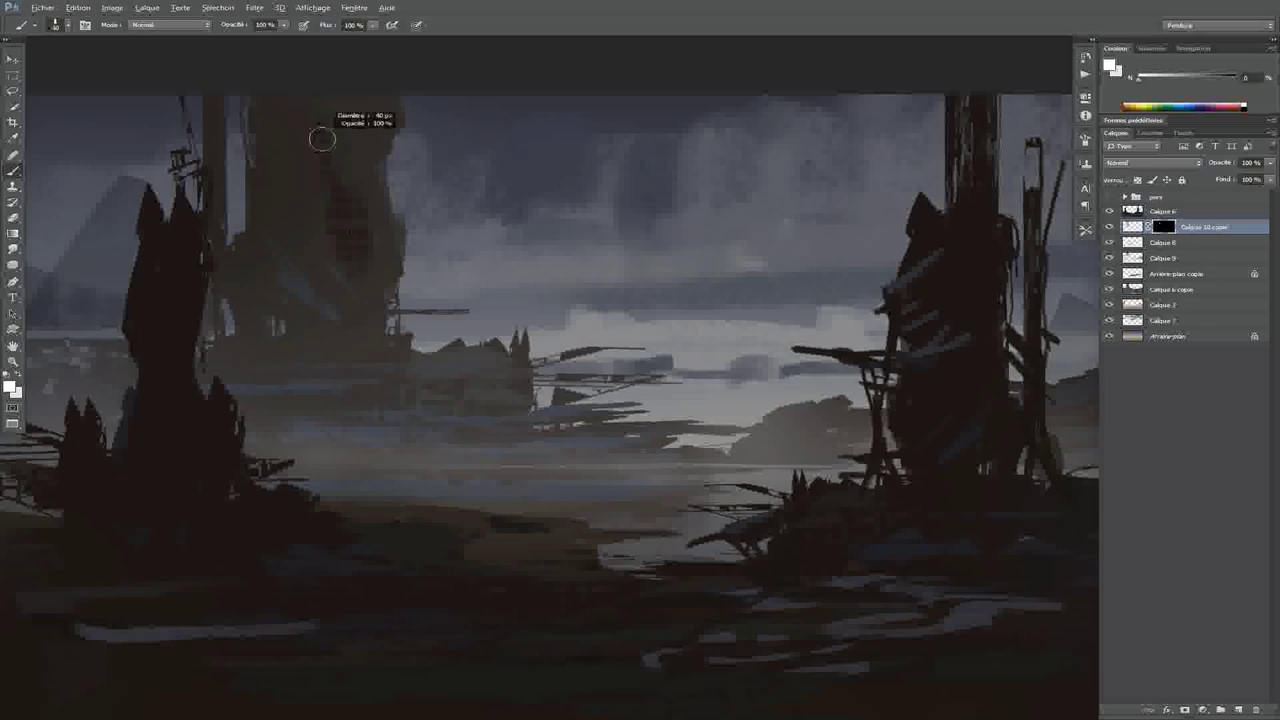
pyautogui.press('9')
pyautogui.press('9')
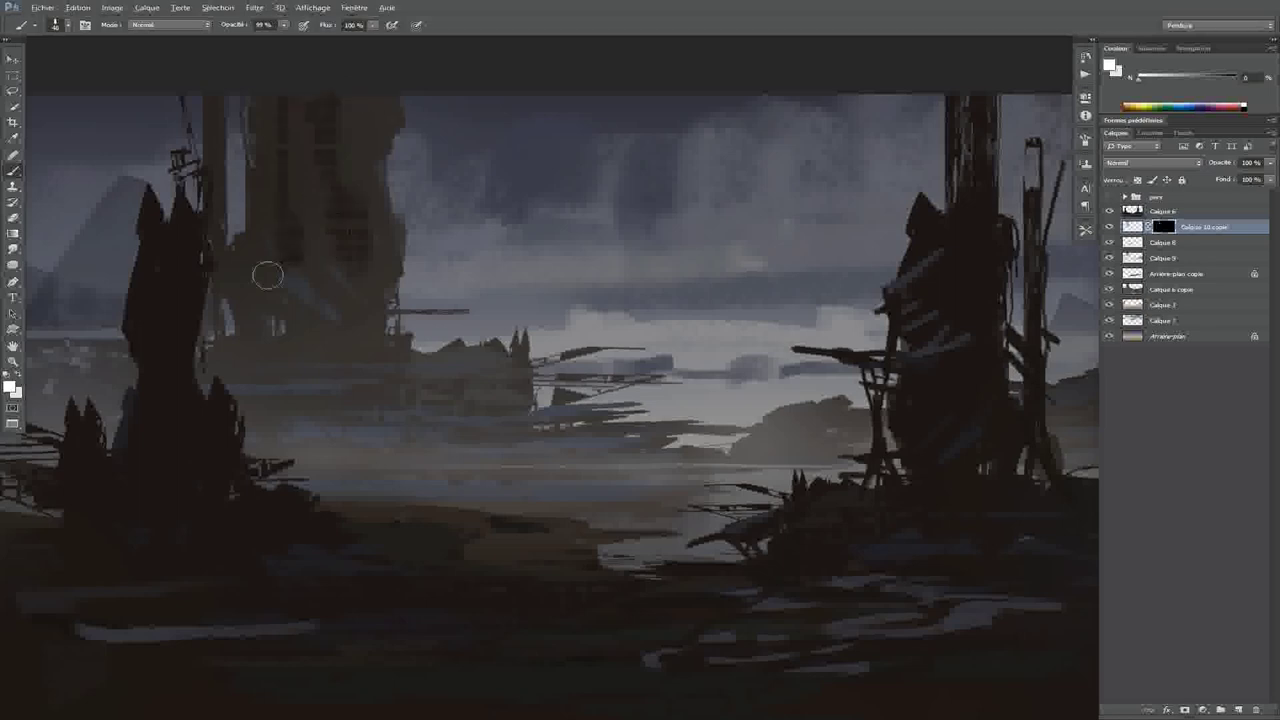
pyautogui.press('d')
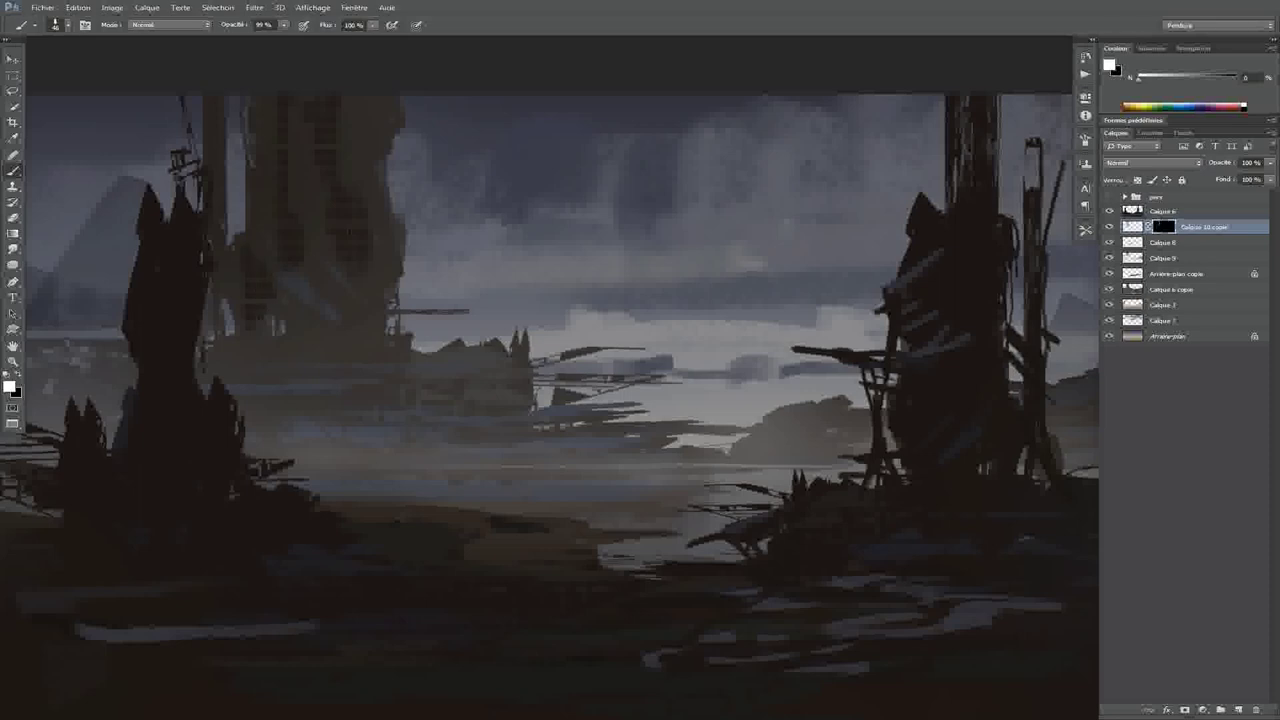
# Move the masked grid layer below Arrière-plan copie and lower its opacity to 52 %
pyautogui.moveTo(1200, 227); pyautogui.dragTo(1200, 273)
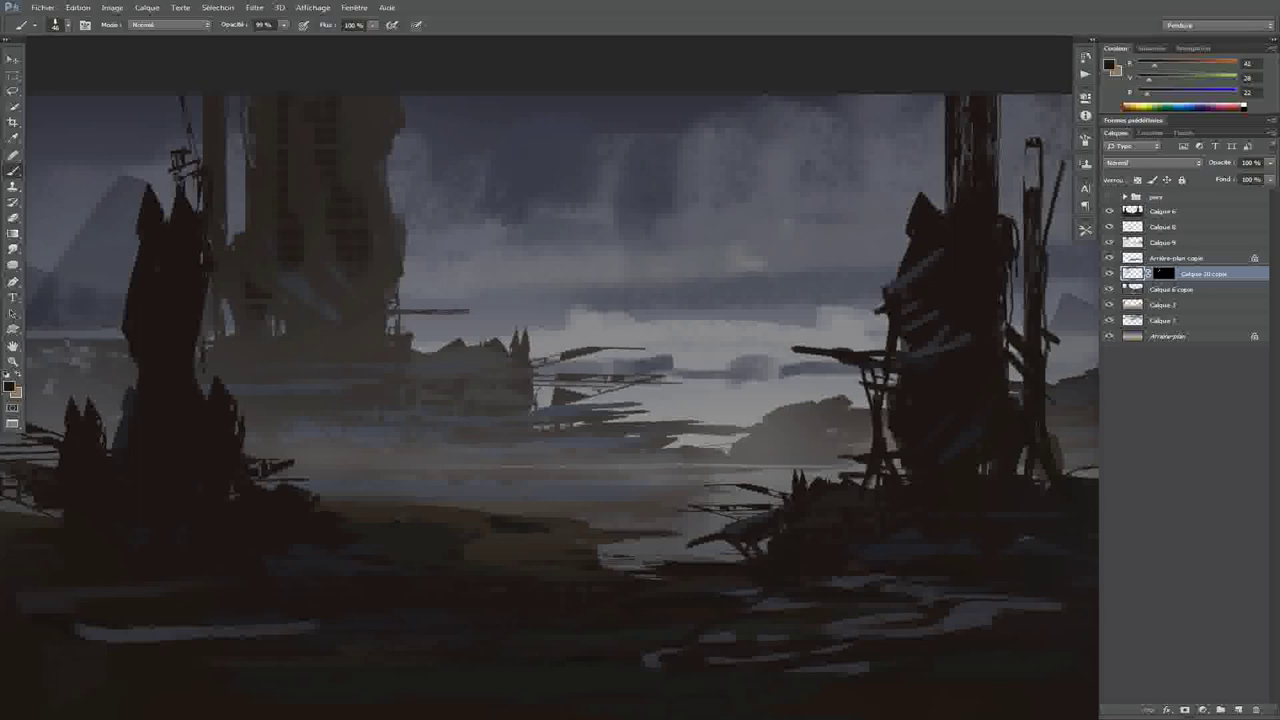
pyautogui.click(1270, 163)
pyautogui.press('Escape')
pyautogui.press('d')
pyautogui.press('x')
pyautogui.press('x')
pyautogui.press('x')
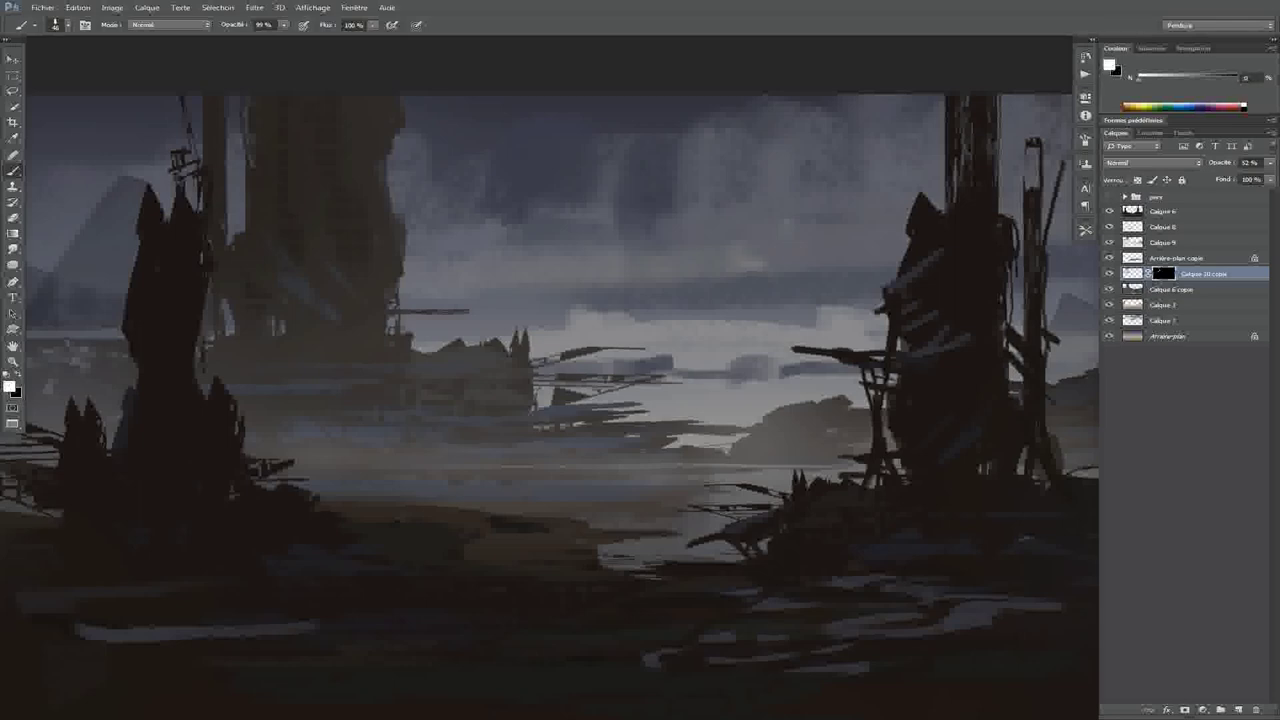
# Reveal more of the grid on the distant tower through the mask, with brush opacity at 100 %
pyautogui.moveTo(262, 196); pyautogui.dragTo(252, 196)
pyautogui.press('0')
pyautogui.hotkey('ctrl', '-')
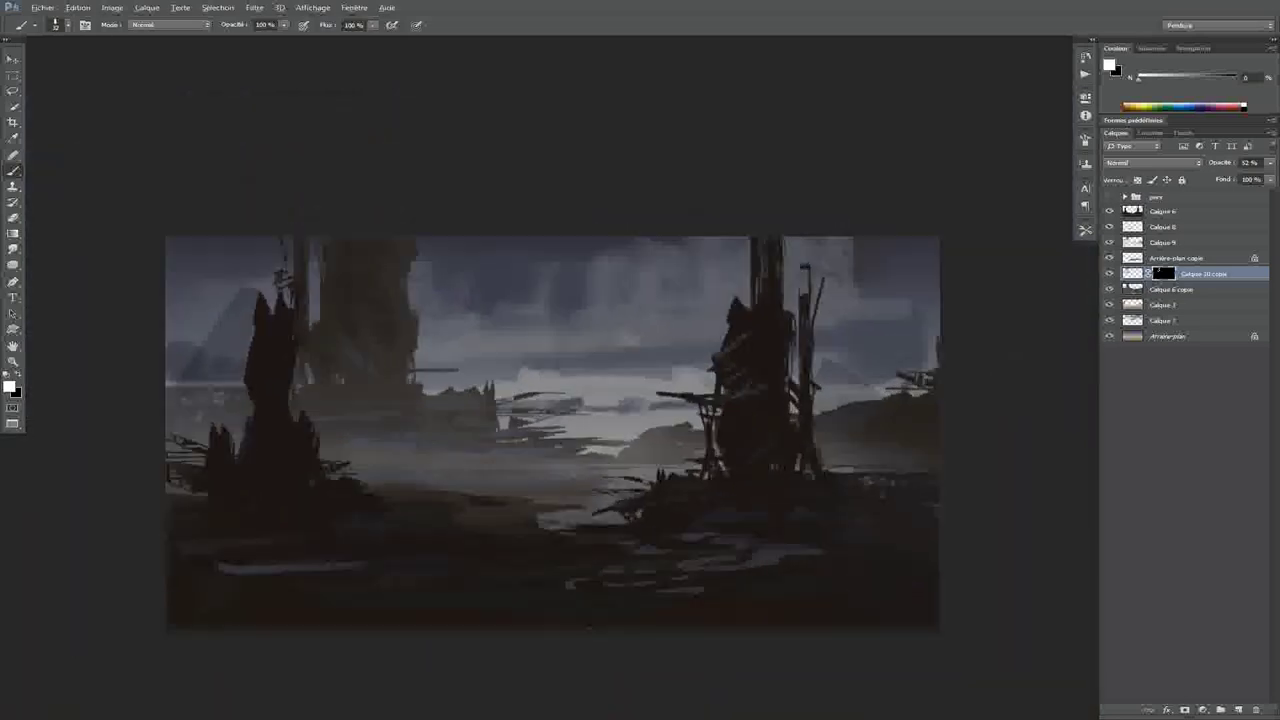
# Reveal more of the grid behind the right tower, duplicate the masked layer and stretch the copy wider across that side
pyautogui.hotkey('ctrl', '+')
pyautogui.moveTo(762, 428)
pyautogui.mouseDown()
pyautogui.moveTo(720, 360)
pyautogui.moveTo(760, 380)
pyautogui.moveTo(770, 420)
pyautogui.moveTo(750, 365)
pyautogui.moveTo(725, 420)
pyautogui.moveTo(675, 405)
pyautogui.moveTo(740, 385)
pyautogui.mouseUp()
pyautogui.keyDown('alt'); pyautogui.click(755, 425); pyautogui.keyUp('alt')
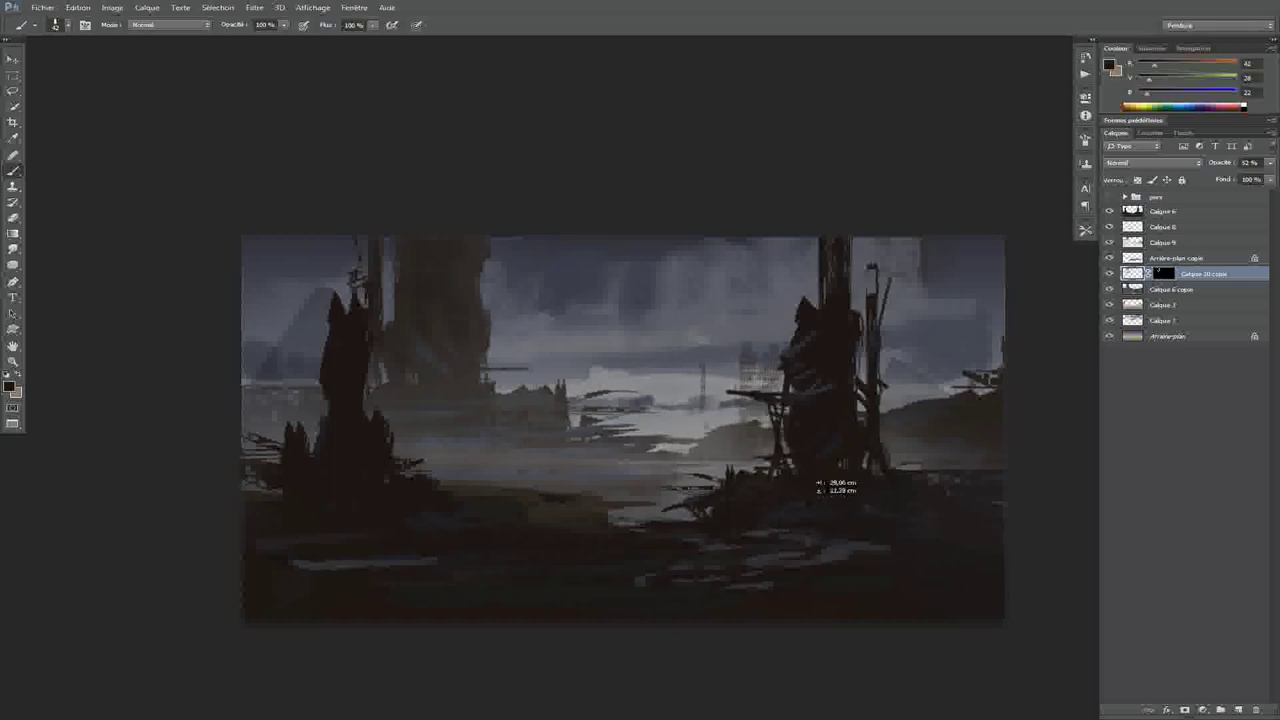
pyautogui.hotkey('ctrl', 'j')
pyautogui.hotkey('ctrl', 't')
pyautogui.moveTo(818, 434); pyautogui.dragTo(1036, 434)
pyautogui.moveTo(700, 434); pyautogui.dragTo(671, 434)
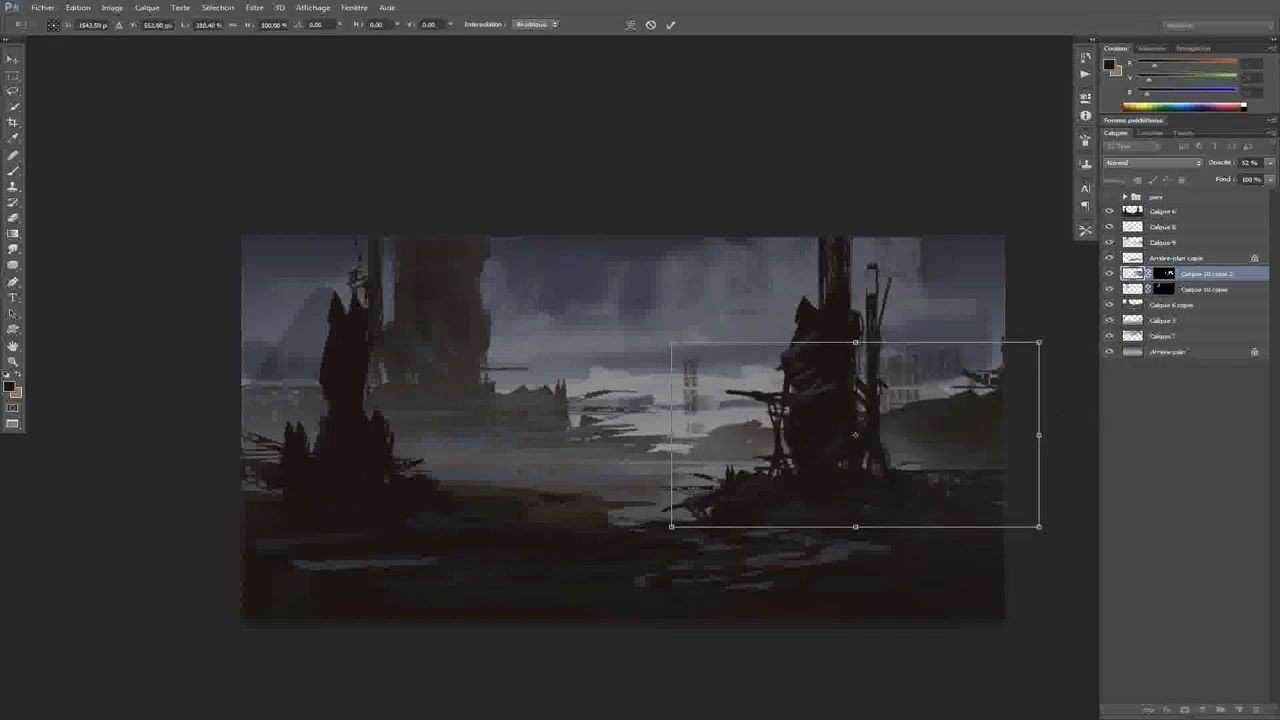
pyautogui.press('Return')
# Try a gradient on the duplicated grid layer's mask to fade out the windows
pyautogui.press('d')
pyautogui.press('x')
pyautogui.press('b')
pyautogui.press('g')
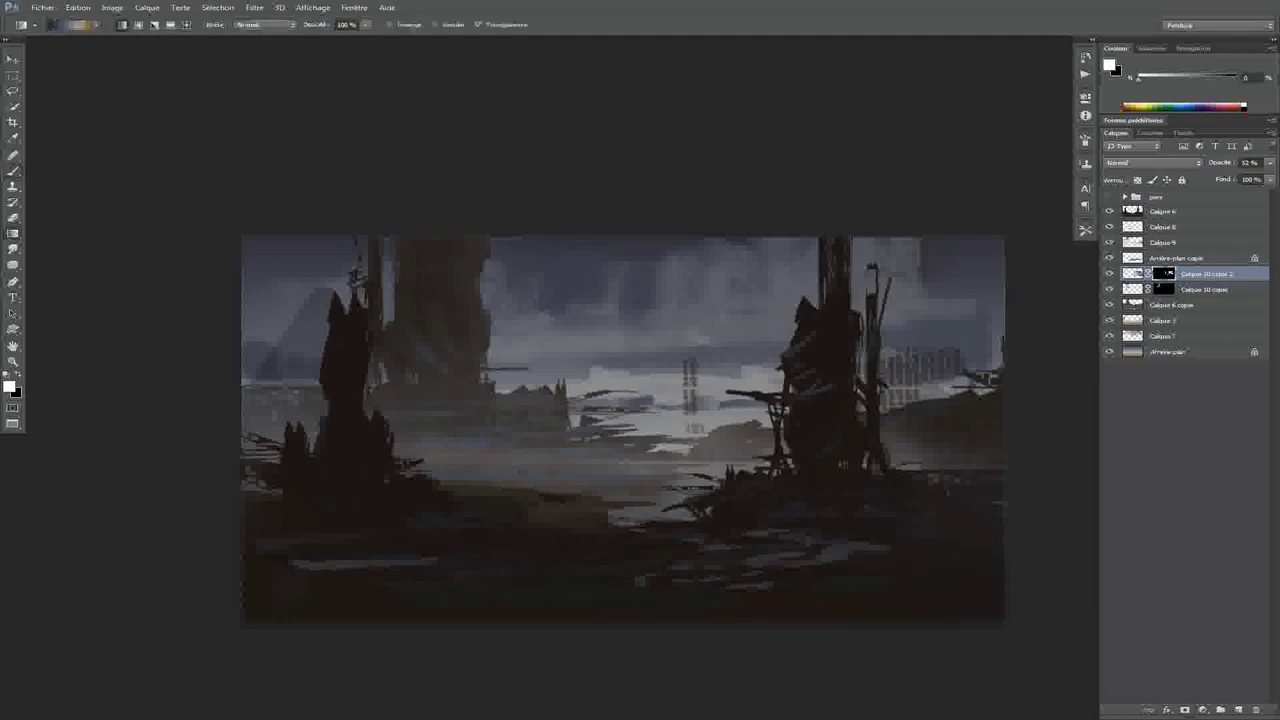
pyautogui.press('x')
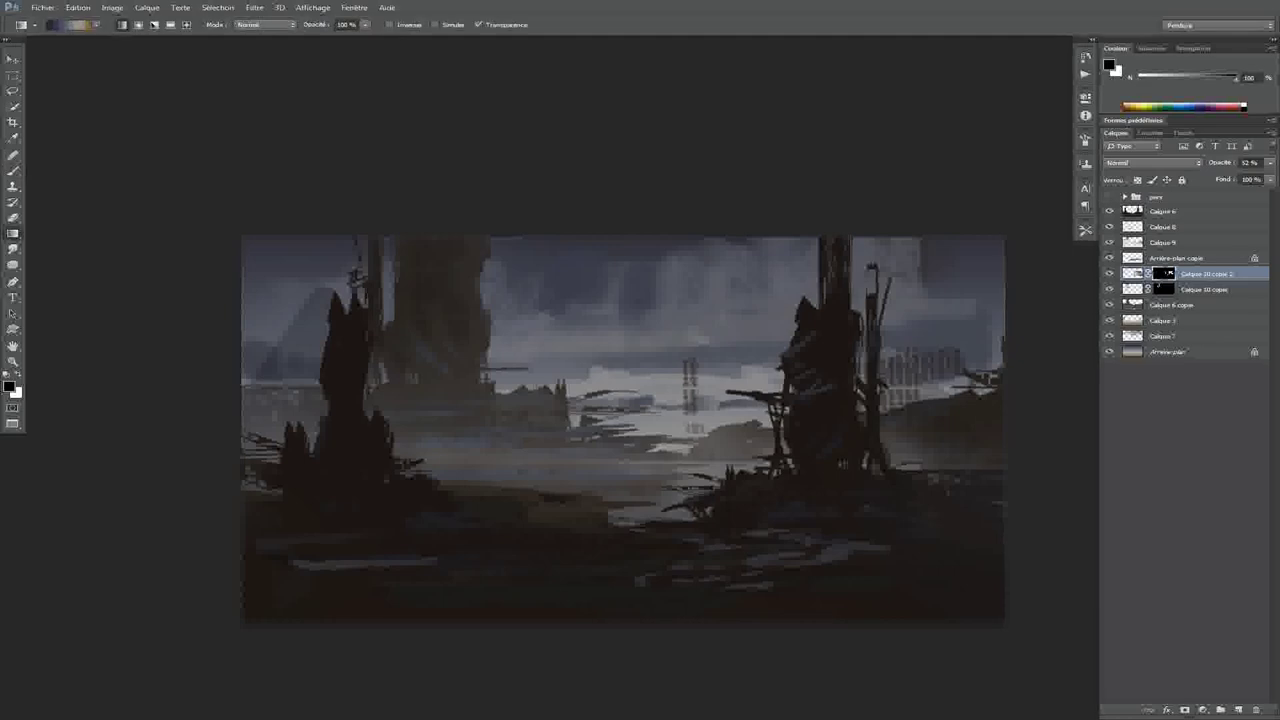
pyautogui.moveTo(900, 440); pyautogui.dragTo(900, 340)
pyautogui.press('i')
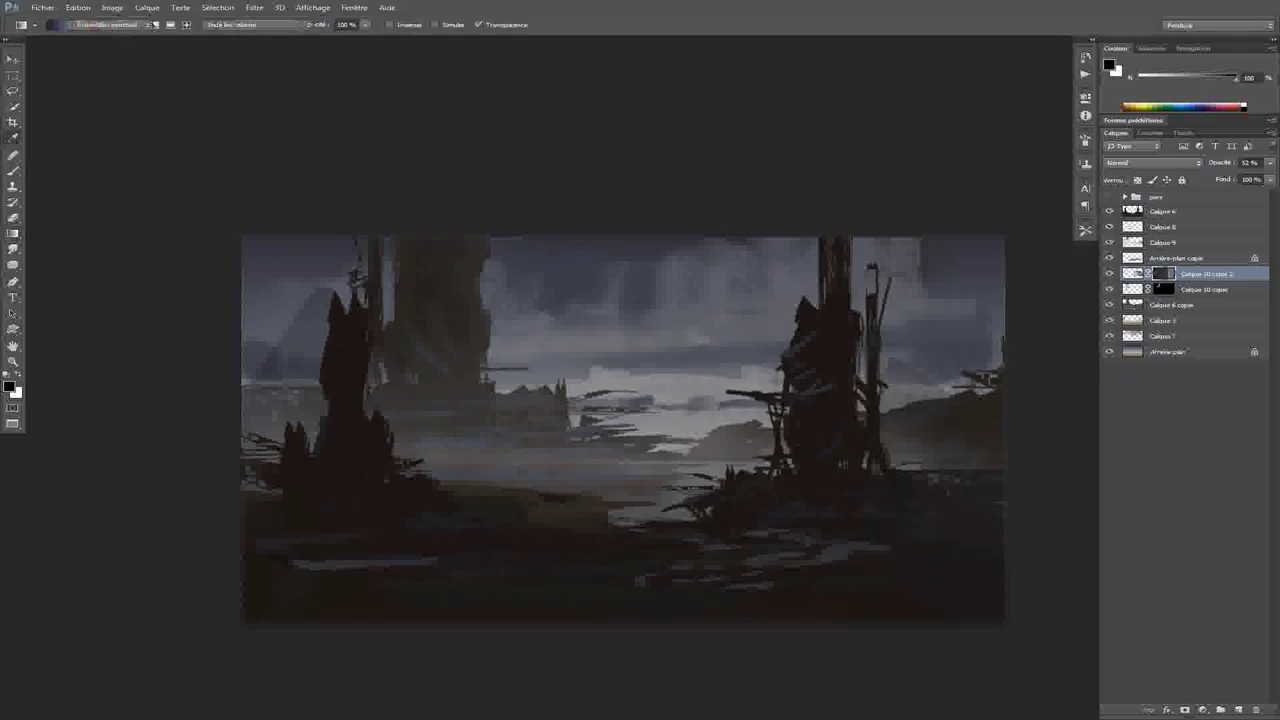
# Fill the duplicated grid layer's mask with solid black using the Paint Bucket
pyautogui.click(90, 24)
pyautogui.press('Return')
pyautogui.hotkey('shift', 'g')
pyautogui.click(770, 378)
# Reveal a small patch of windows on the distant central hill through the mask, and set the layer's opacity to 100 %
pyautogui.press('b')
pyautogui.keyDown('alt'); pyautogui.rightClick(745, 447); pyautogui.keyUp('alt')
pyautogui.press('x')
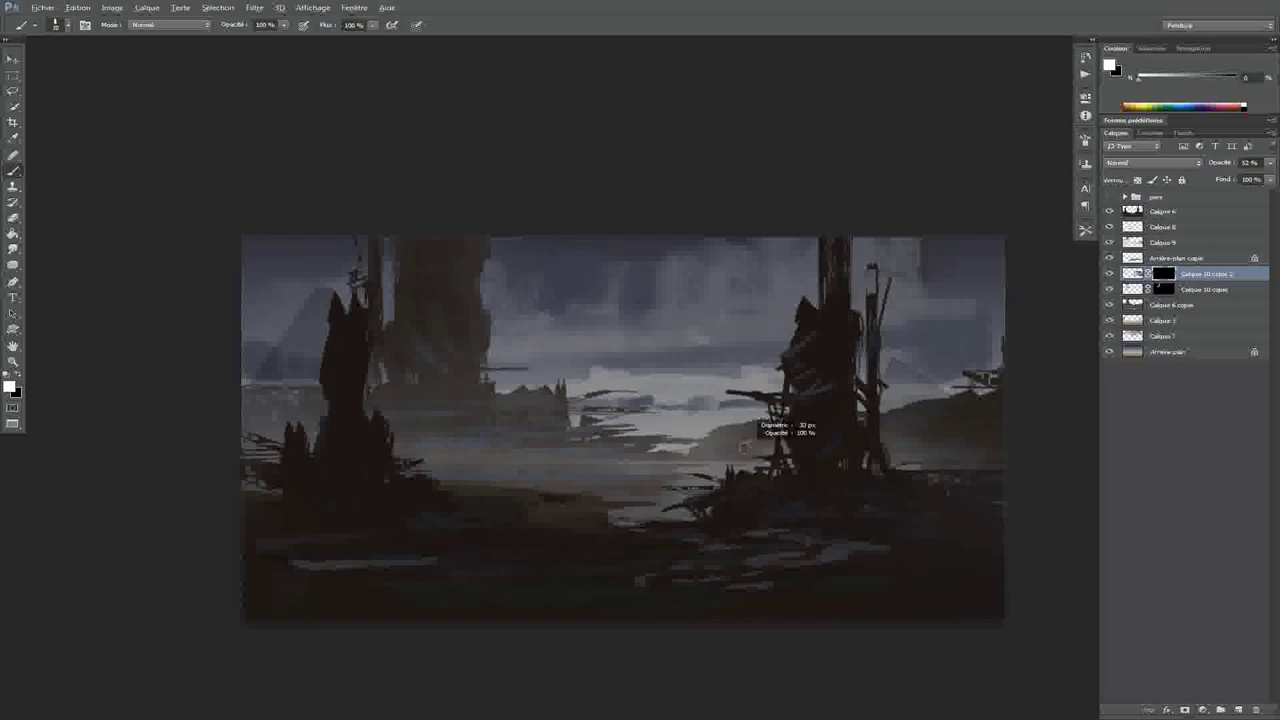
pyautogui.press('x')
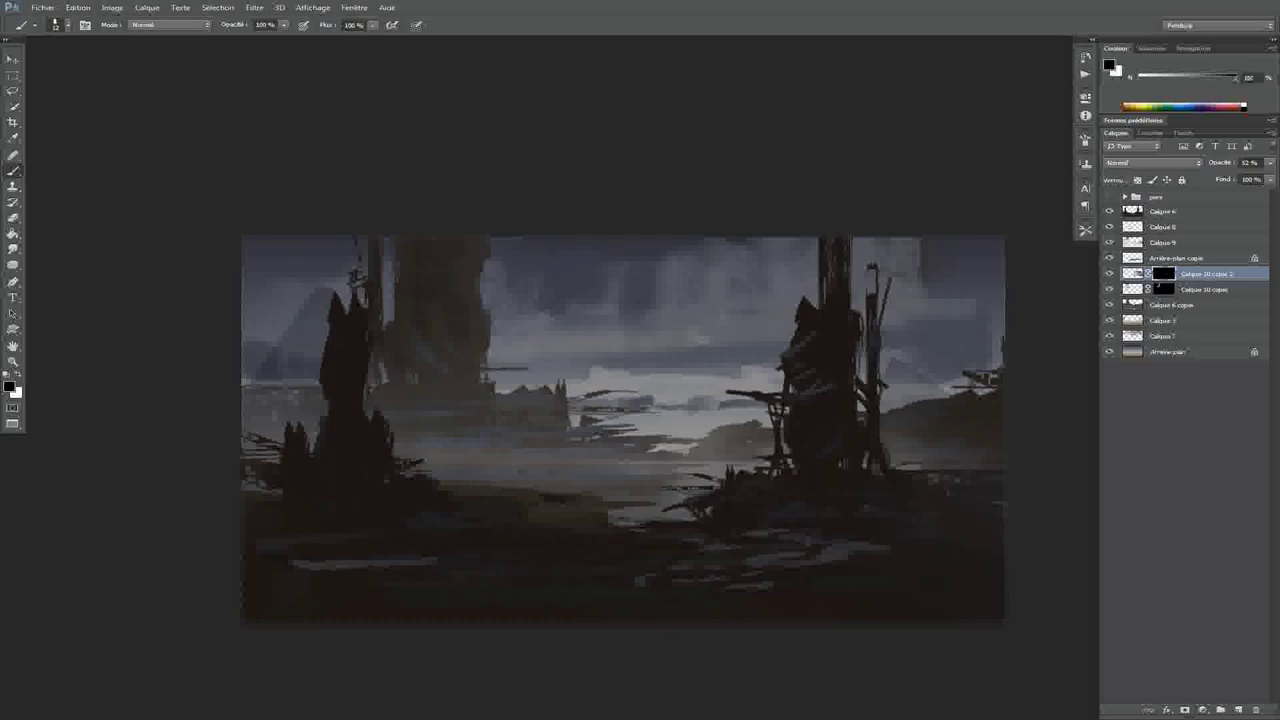
pyautogui.scroll(-3, 762, 465)
pyautogui.scroll(3, 762, 465)
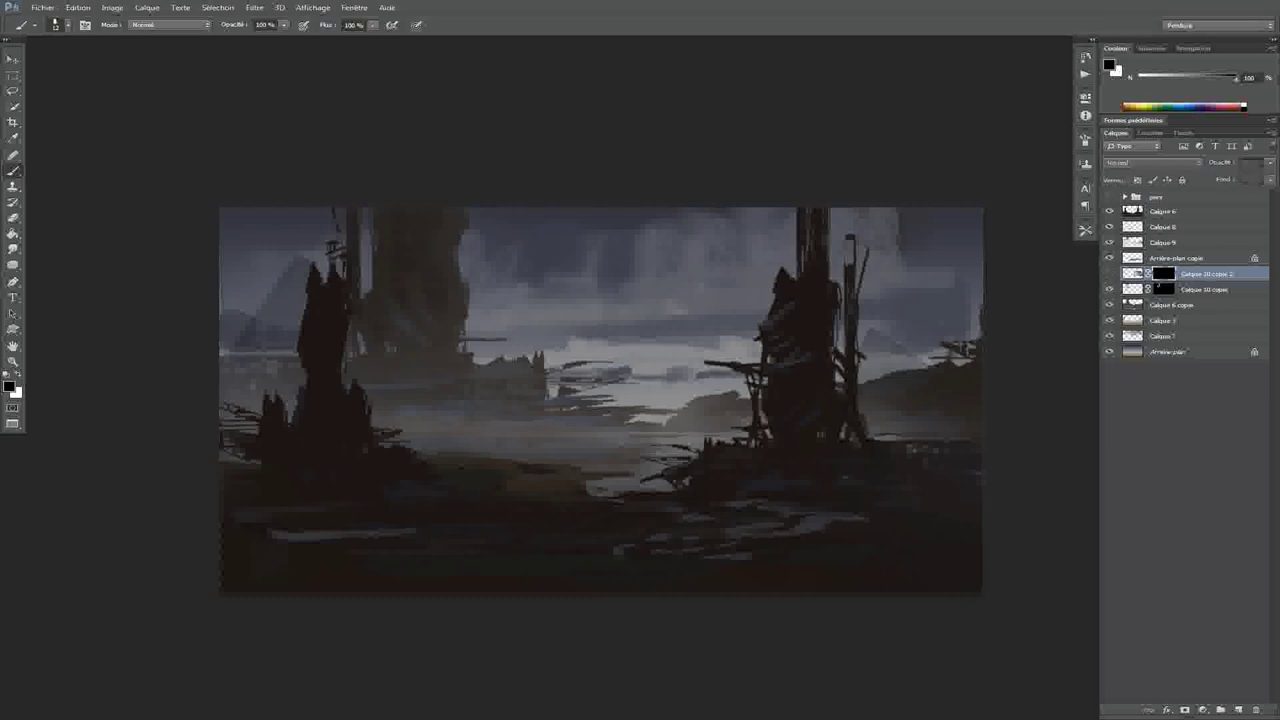
pyautogui.click(1270, 179)
pyautogui.moveTo(1240, 176); pyautogui.dragTo(1260, 175)
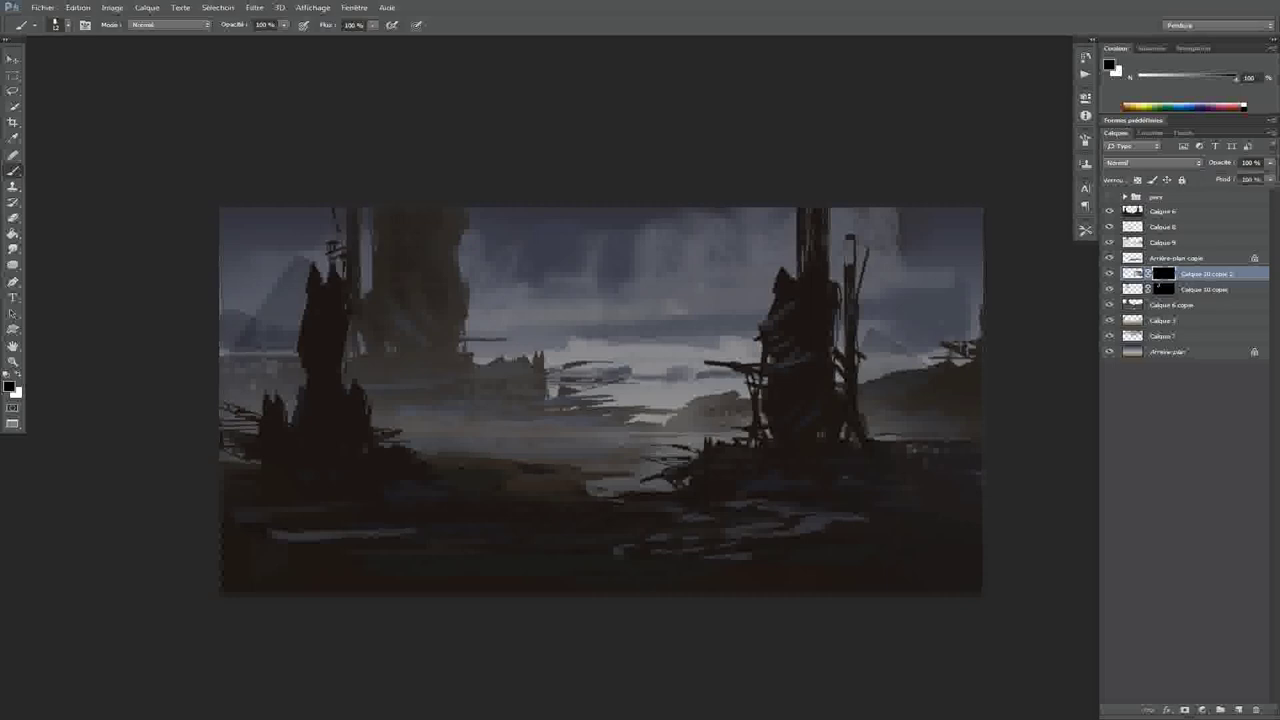
# Lock the transparent pixels of Calque 10 copie and repaint the distant tower's grid with tones sampled from the scene
pyautogui.click(1205, 289)
pyautogui.click(1132, 289)
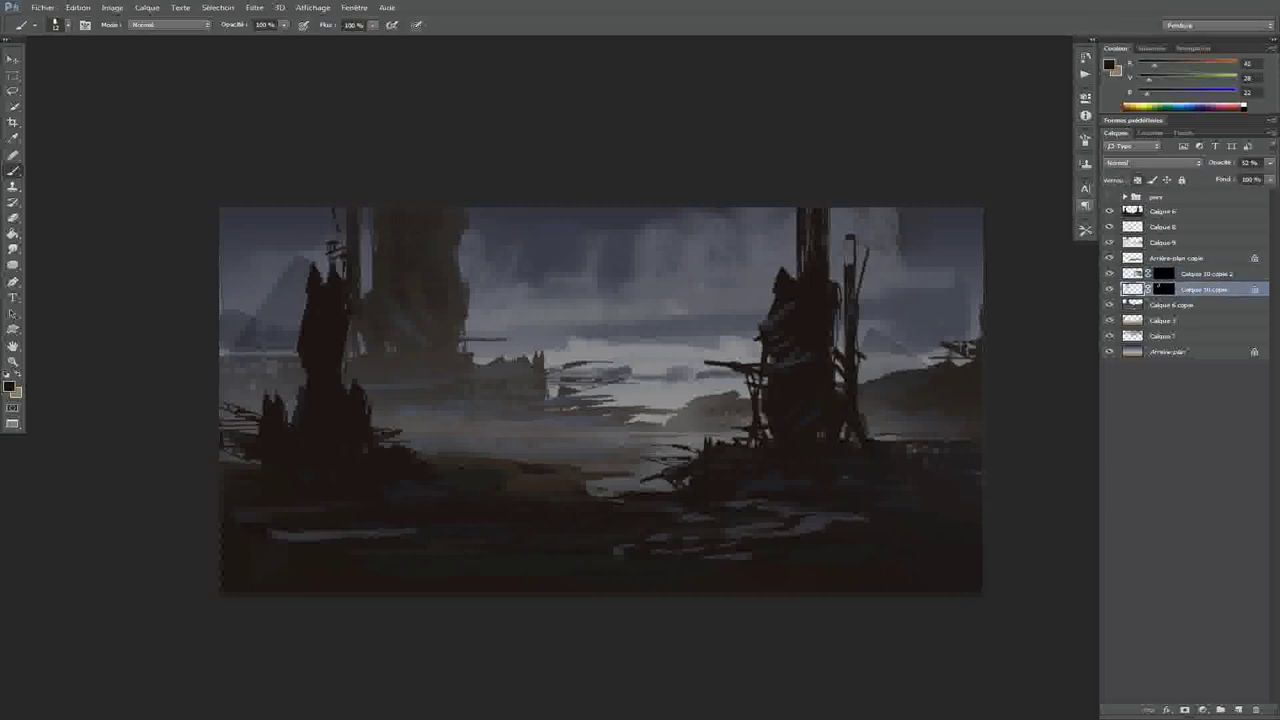
pyautogui.keyDown('alt'); pyautogui.click(532, 235); pyautogui.keyUp('alt')
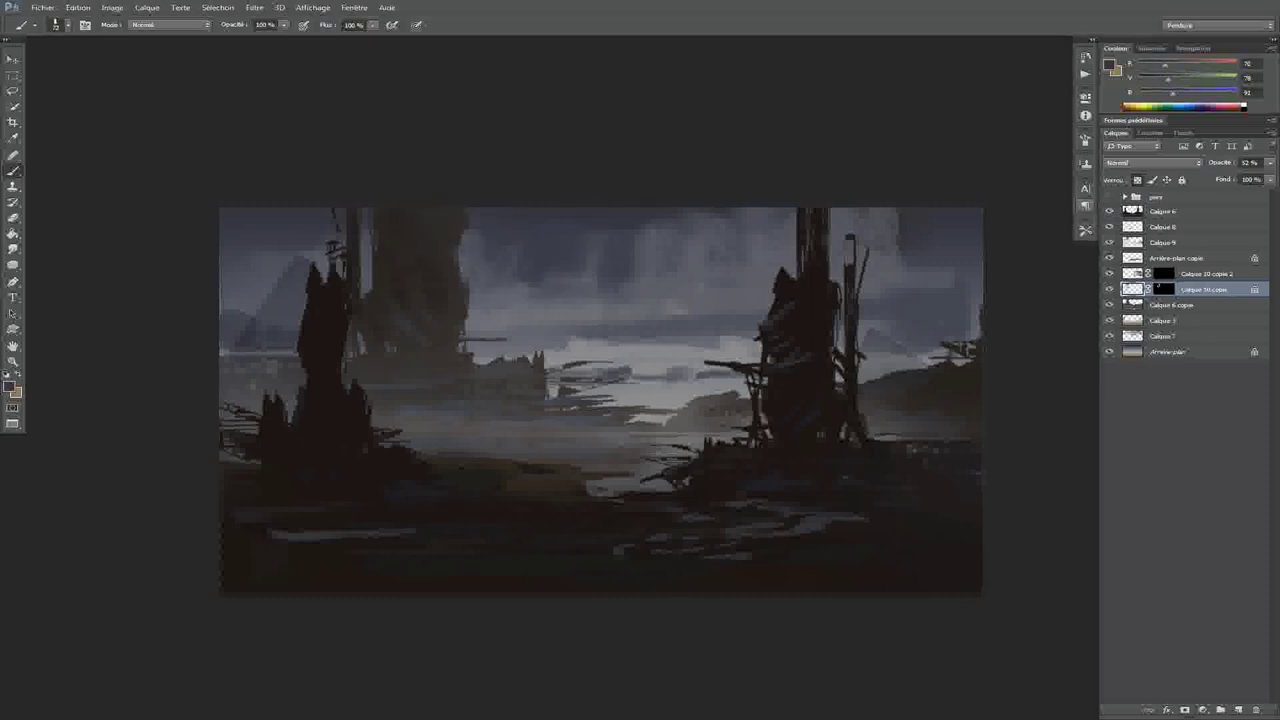
pyautogui.keyDown('alt'); pyautogui.keyDown('shift'); pyautogui.rightClick(457, 271); pyautogui.keyUp('shift'); pyautogui.keyUp('alt')
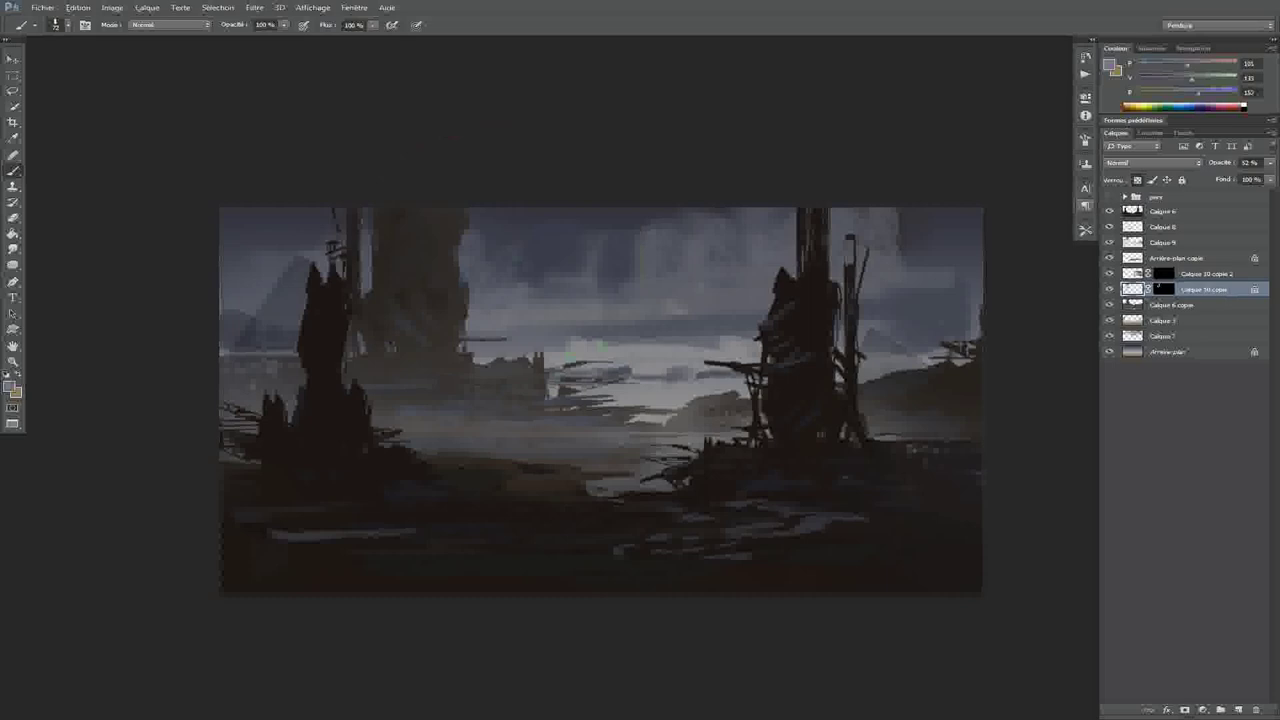
pyautogui.moveTo(400, 298); pyautogui.dragTo(440, 295)
pyautogui.keyDown('alt'); pyautogui.click(445, 318); pyautogui.keyUp('alt')
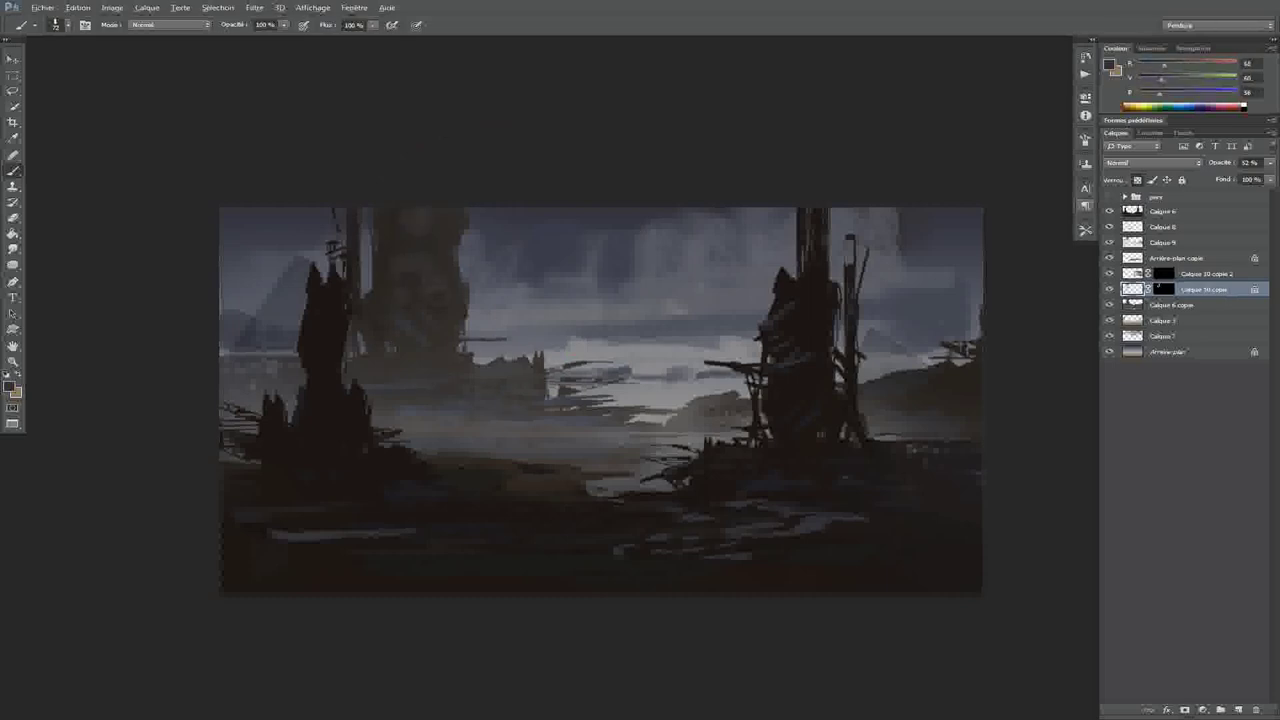
pyautogui.scroll(-3, 468, 504)
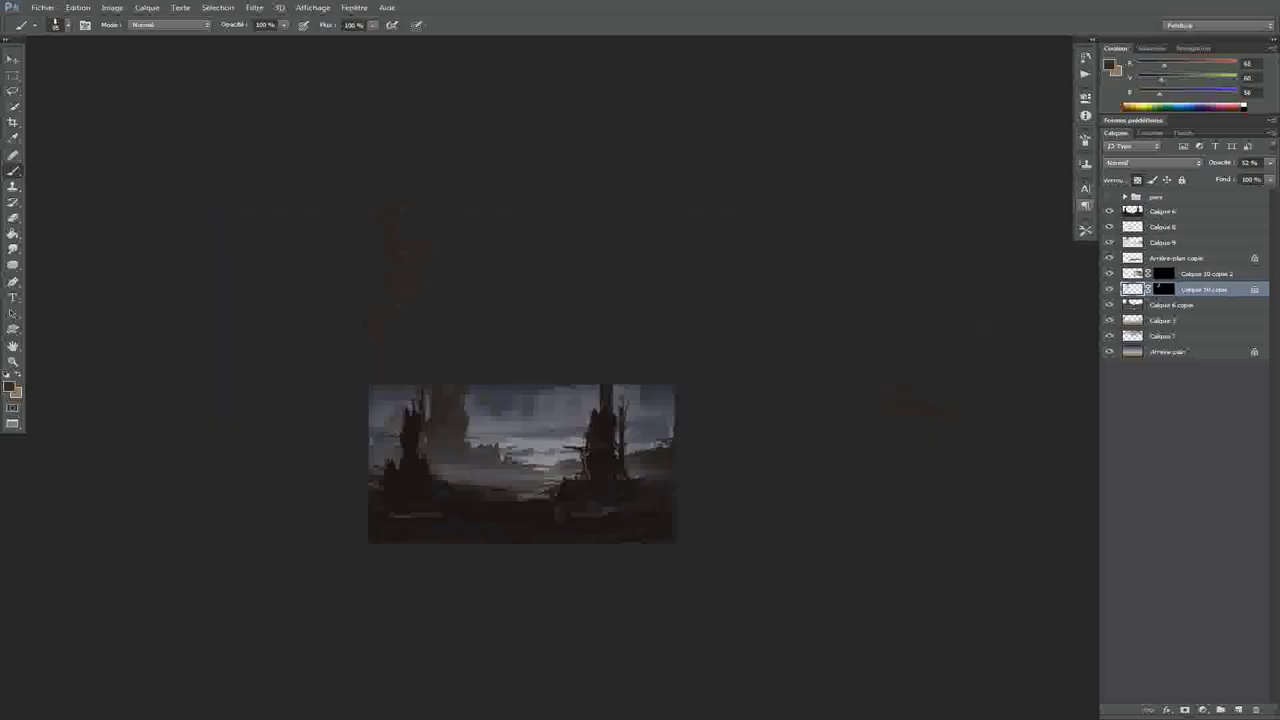
pyautogui.scroll(4, 567, 540)
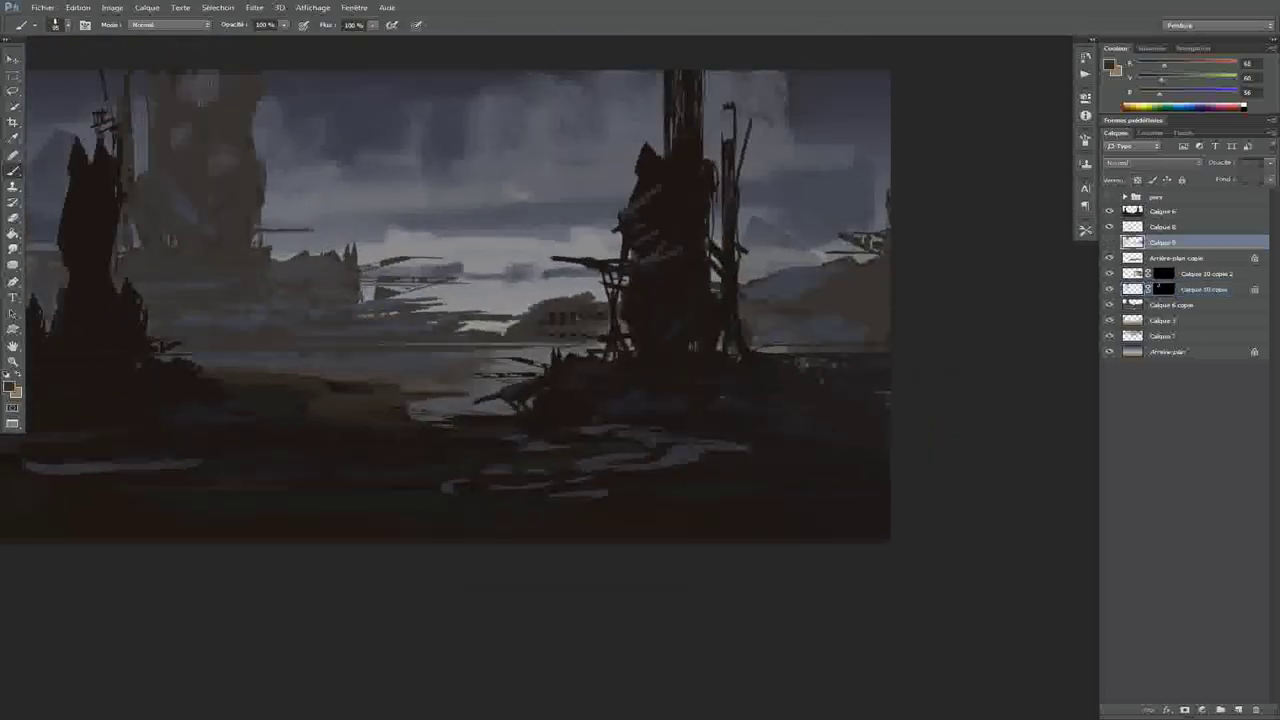
# Brighten the water beside the right ruin with the Dodge tool at 100 % exposure on Arrière-plan copie
pyautogui.click(1175, 258)
pyautogui.hotkey('alt', '[')
pyautogui.hotkey('alt', '[')
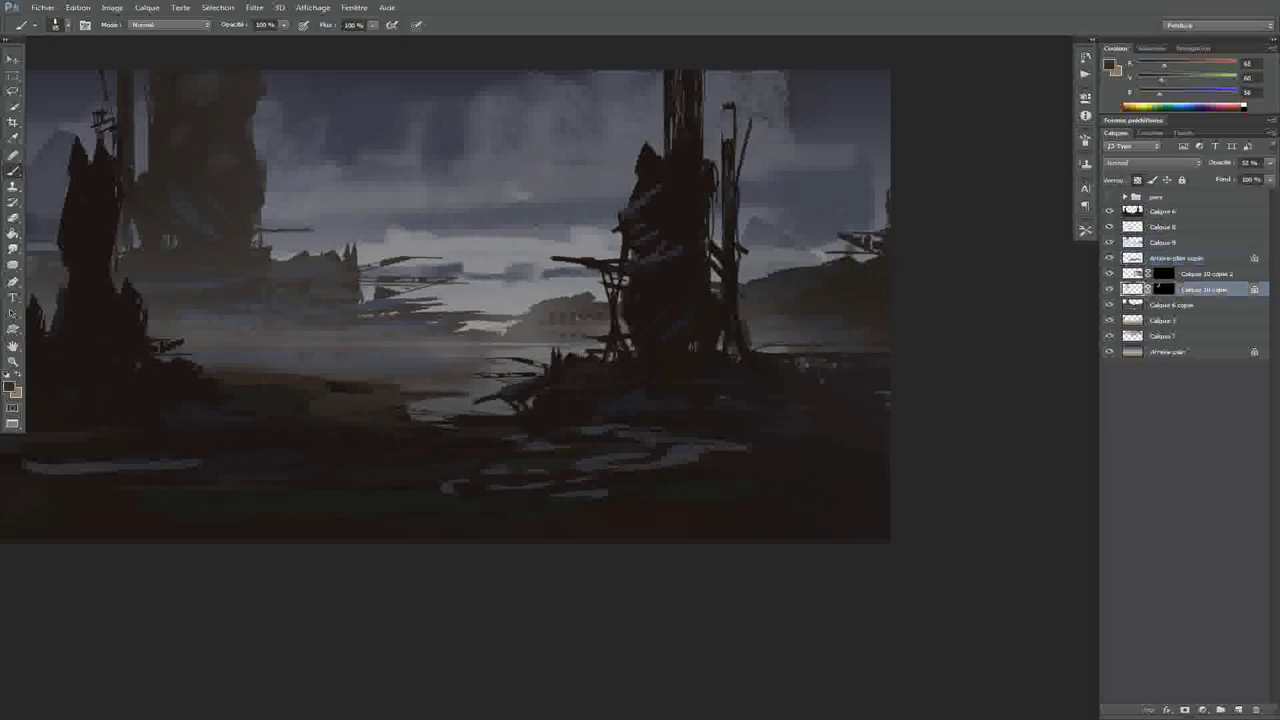
pyautogui.press('o')
pyautogui.hotkey('alt', ']')
pyautogui.hotkey('alt', ']')
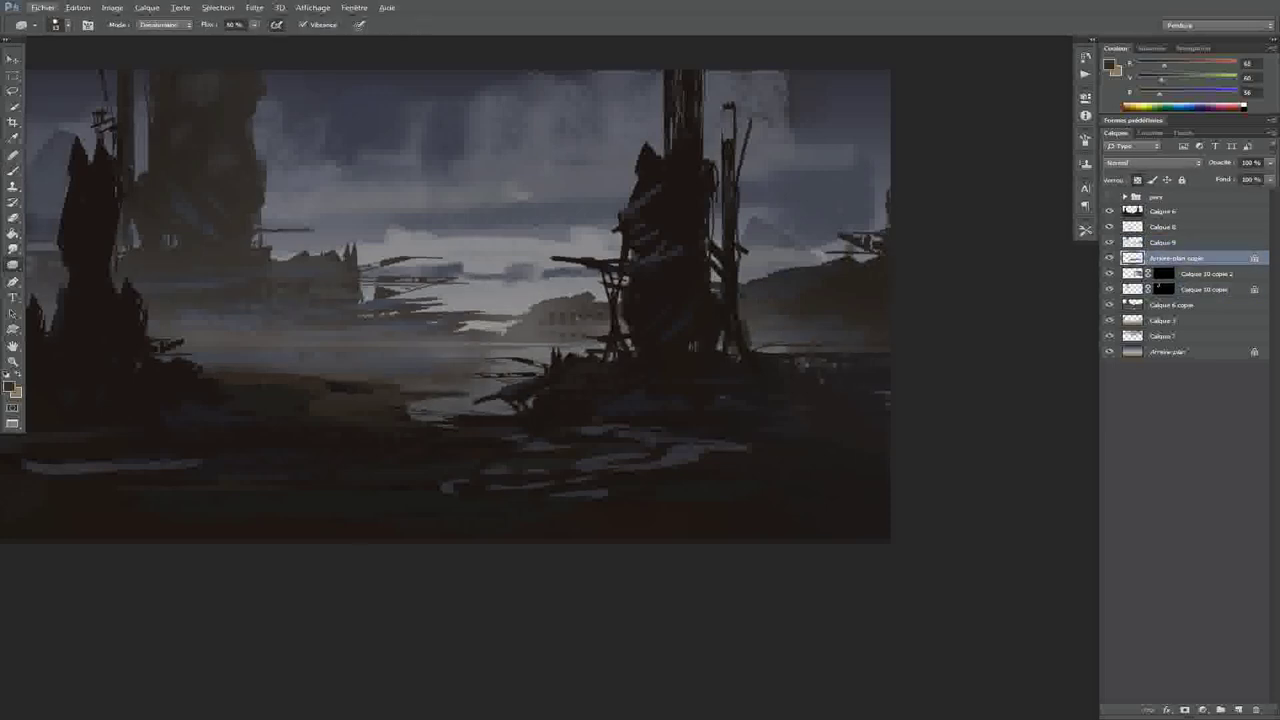
pyautogui.hotkey('shift', 'o')
pyautogui.moveTo(587, 368)
pyautogui.mouseDown()
pyautogui.moveTo(530, 395)
pyautogui.moveTo(568, 351)
pyautogui.moveTo(440, 405)
pyautogui.mouseUp()
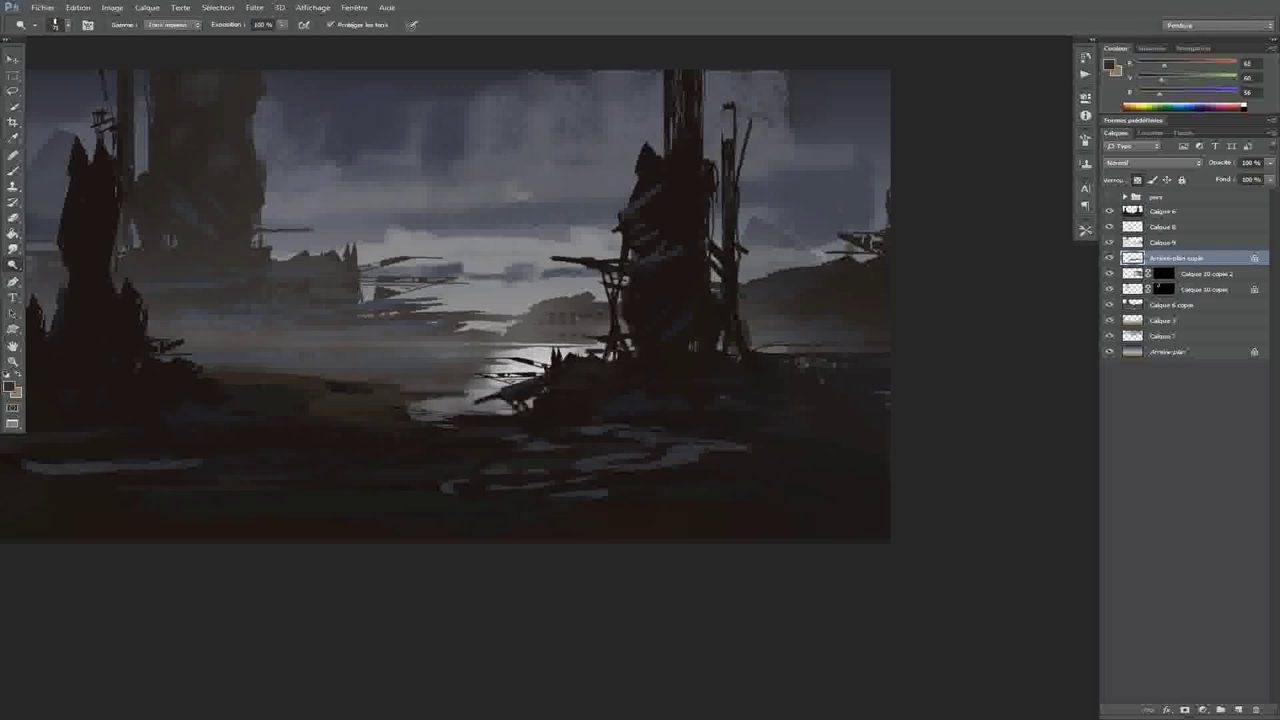
pyautogui.scroll(-5, 700, 442)
pyautogui.scroll(5, 700, 442)
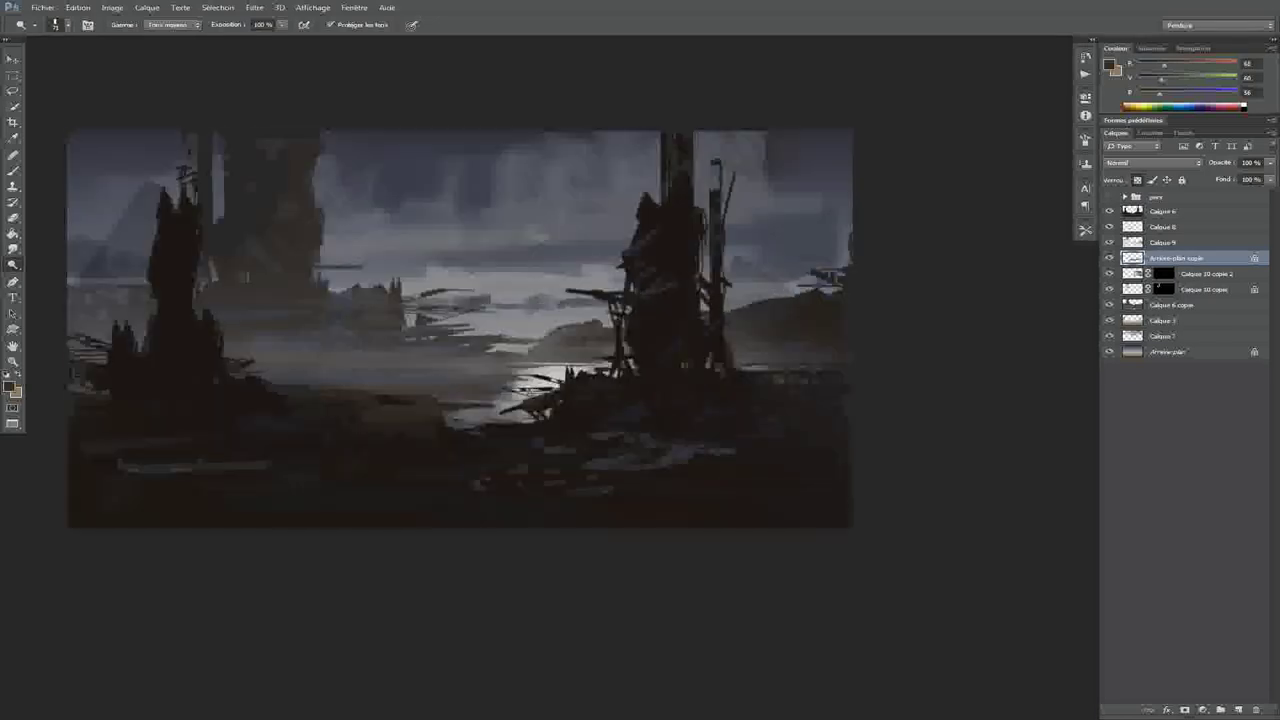
# Dodge the sky along the horizon on the Arrière-plan layer with a large soft brush, spreading the glow around the right tower
pyautogui.click(1165, 351)
pyautogui.moveTo(560, 320)
pyautogui.mouseDown()
pyautogui.moveTo(615, 305)
pyautogui.moveTo(560, 328)
pyautogui.moveTo(590, 326)
pyautogui.moveTo(650, 286)
pyautogui.mouseUp()
pyautogui.rightClick(650, 286)
pyautogui.press('Return')
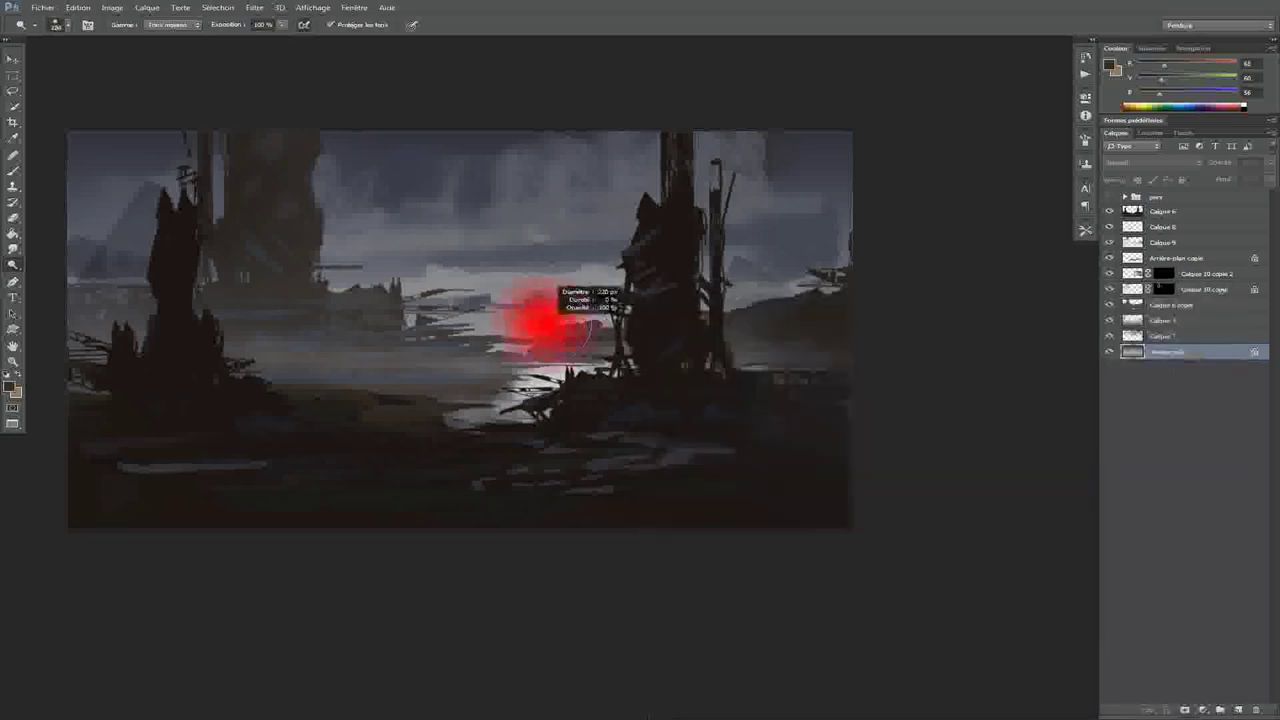
pyautogui.moveTo(560, 300)
pyautogui.mouseDown()
pyautogui.moveTo(640, 250)
pyautogui.moveTo(745, 262)
pyautogui.mouseUp()
pyautogui.moveTo(585, 248); pyautogui.dragTo(510, 268)
pyautogui.moveTo(430, 330); pyautogui.dragTo(495, 318)
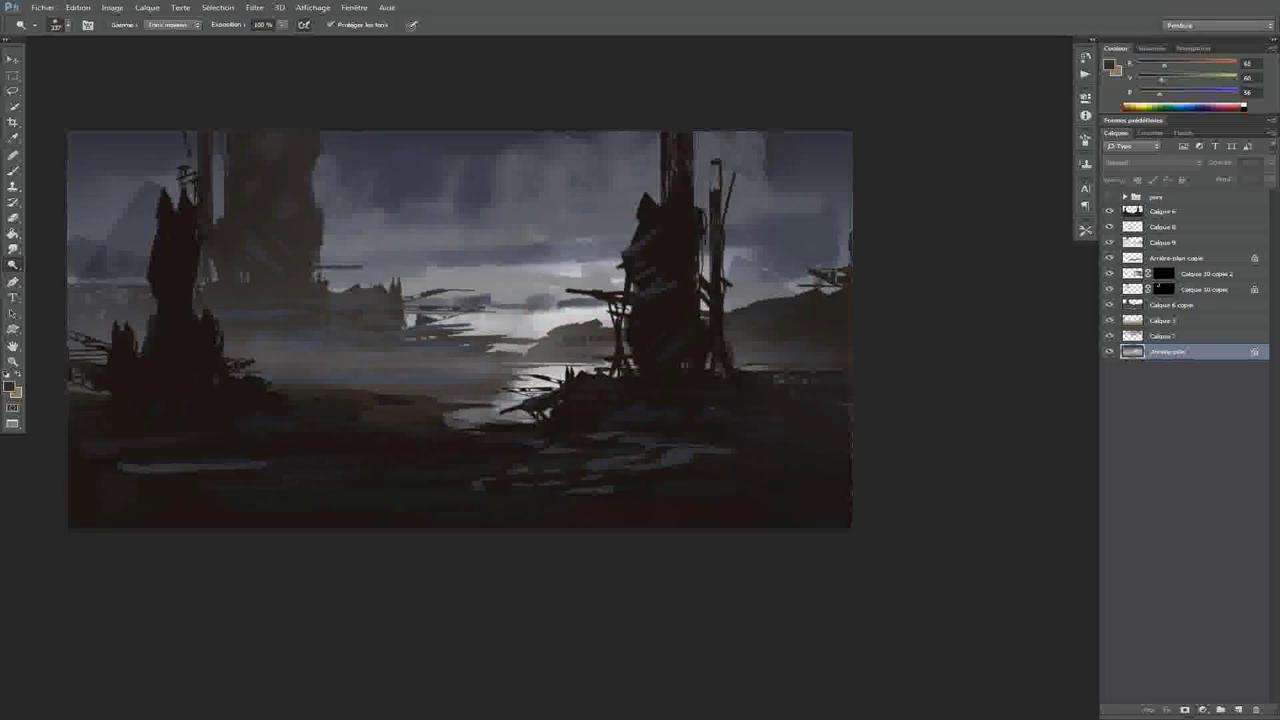
pyautogui.moveTo(725, 265); pyautogui.dragTo(830, 245)
pyautogui.moveTo(360, 272); pyautogui.dragTo(575, 268)
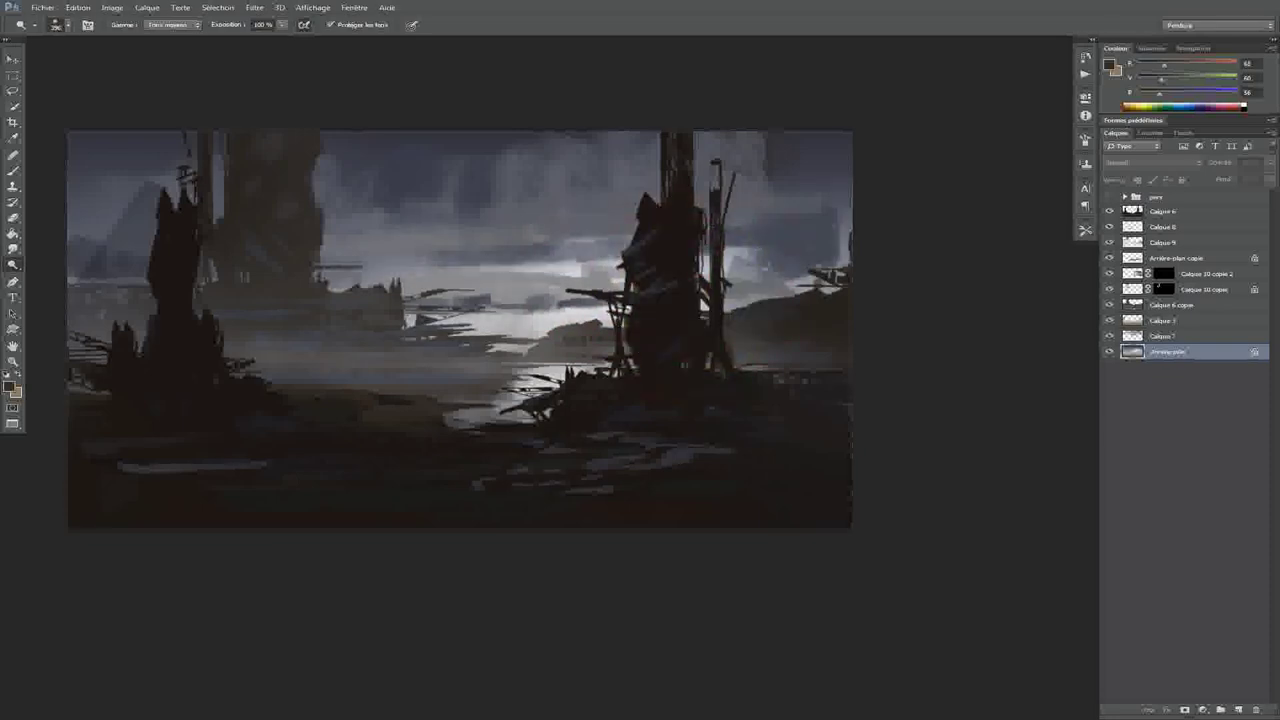
# Fade the cloud layer just above Arrière-plan and merge it down, and lighten the merged background with Hue/Saturation
pyautogui.click(1165, 336)
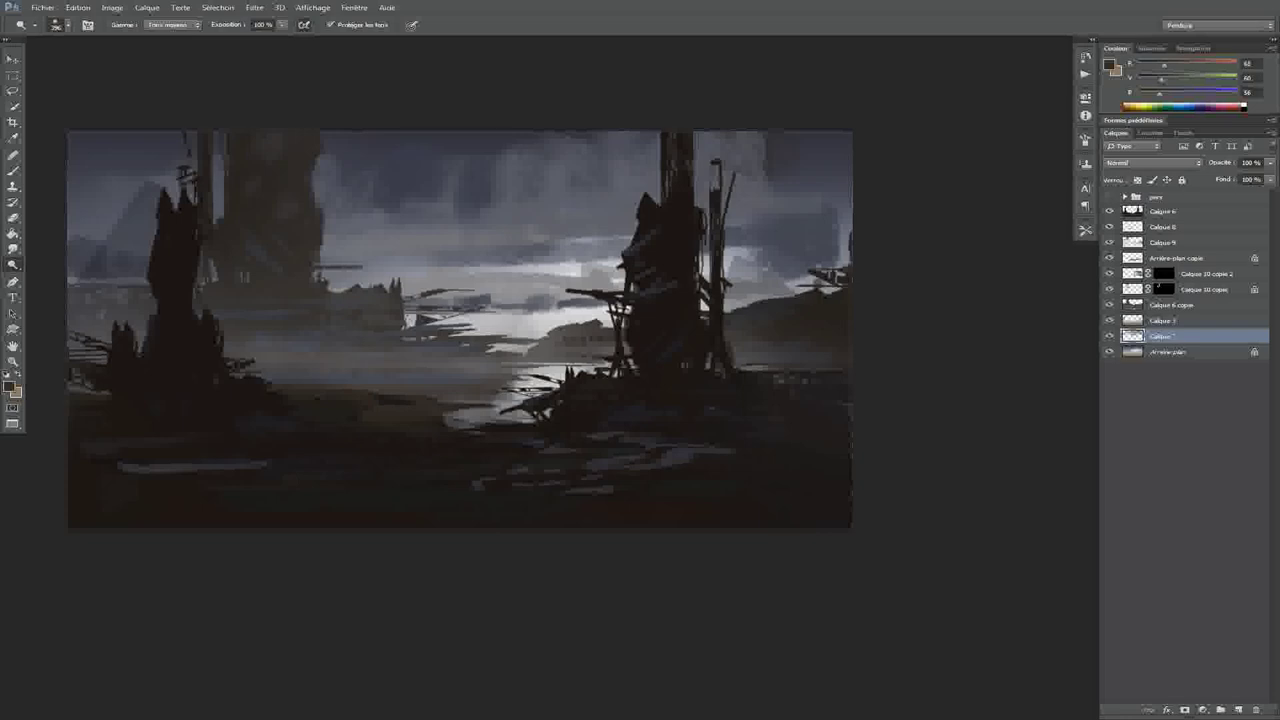
pyautogui.moveTo(1219, 162); pyautogui.dragTo(1237, 162)
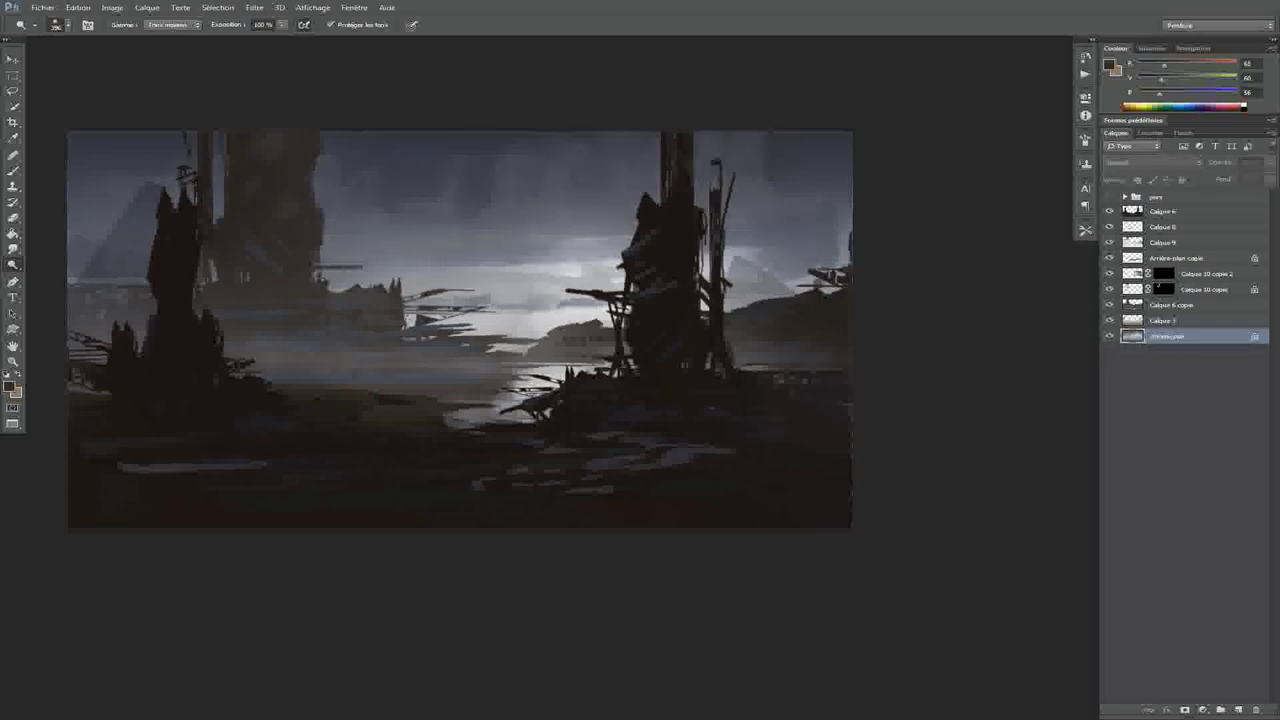
pyautogui.hotkey('ctrl', 'u')
pyautogui.hotkey('shift', 'Up')
pyautogui.hotkey('shift', 'Up')
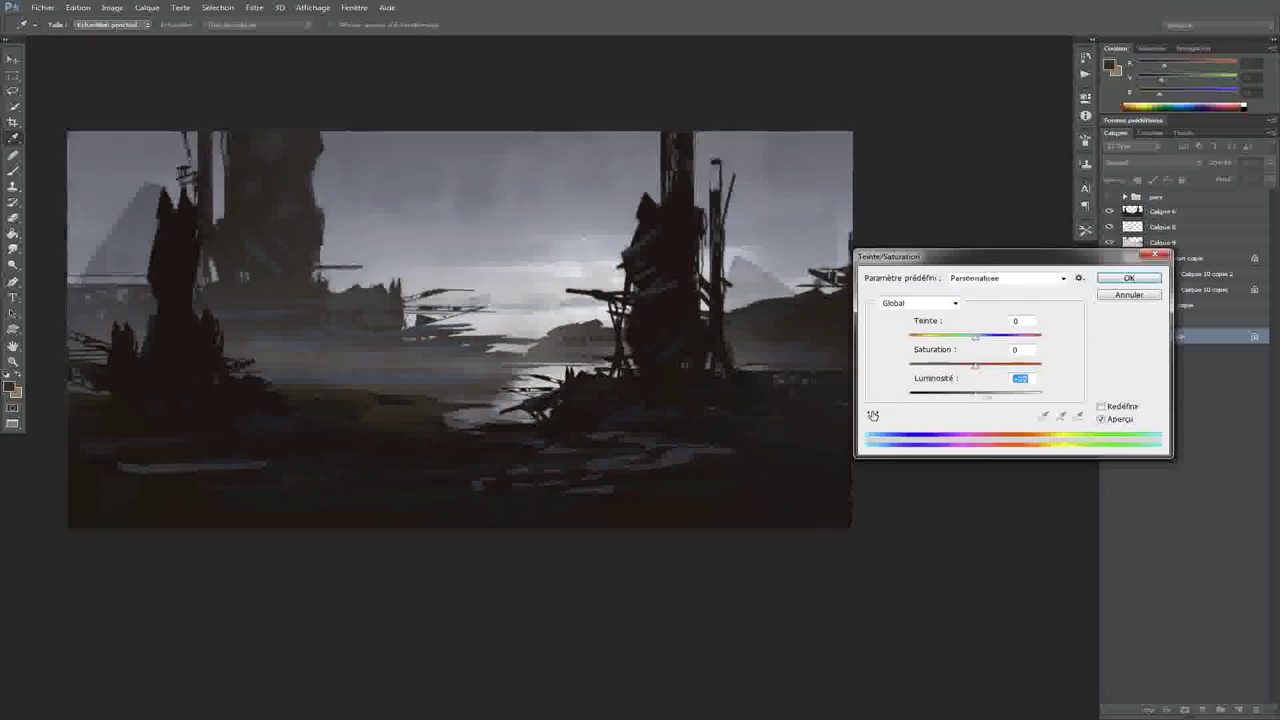
pyautogui.press('Down')
pyautogui.press('Down')
pyautogui.press('Return')
pyautogui.scroll(-3, 592, 400)
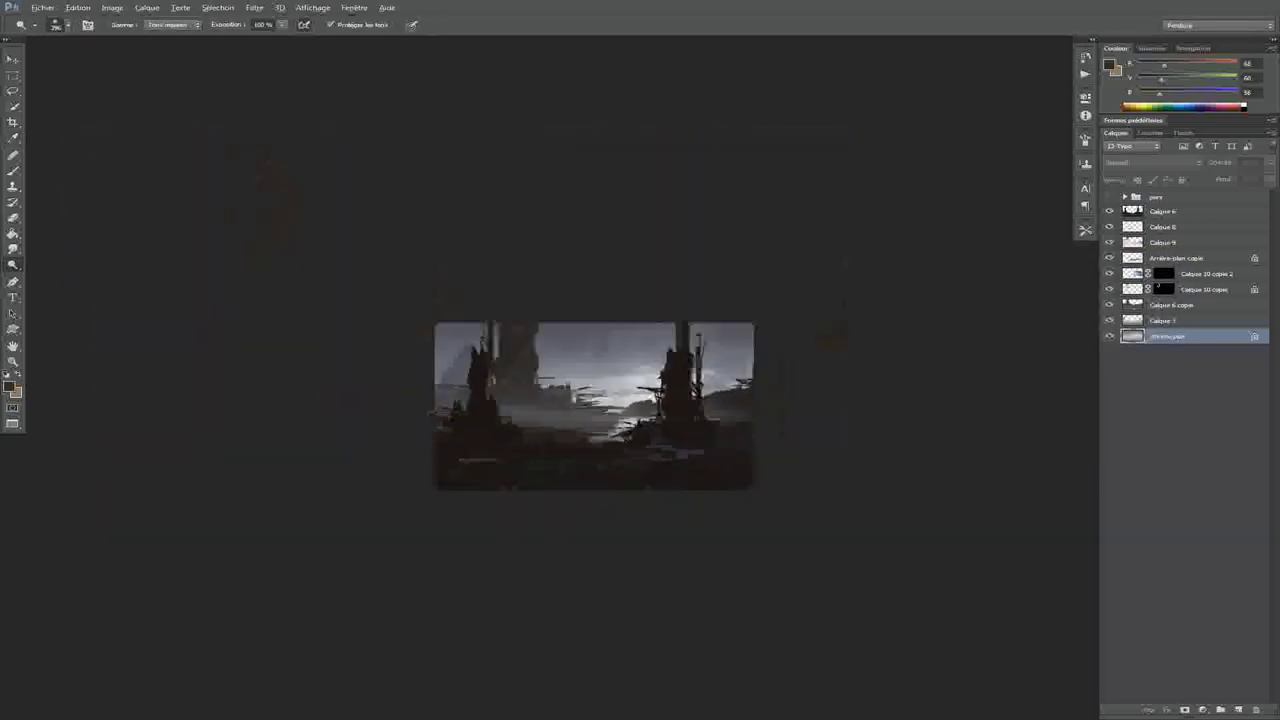
pyautogui.scroll(2, 519, 391)
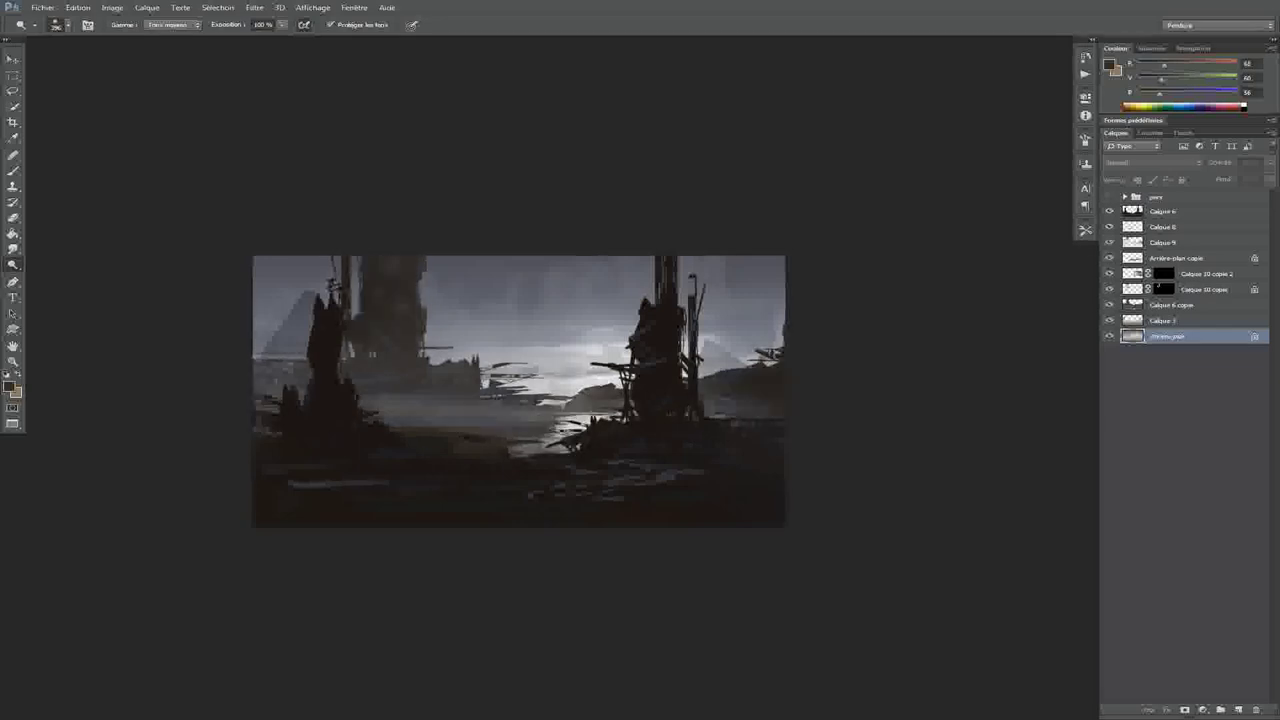
# Slightly raise the luminosity of Calque 8 with Hue/Saturation
pyautogui.click(1162, 226)
pyautogui.hotkey('ctrl', 'u')
pyautogui.moveTo(975, 395); pyautogui.dragTo(987, 395)
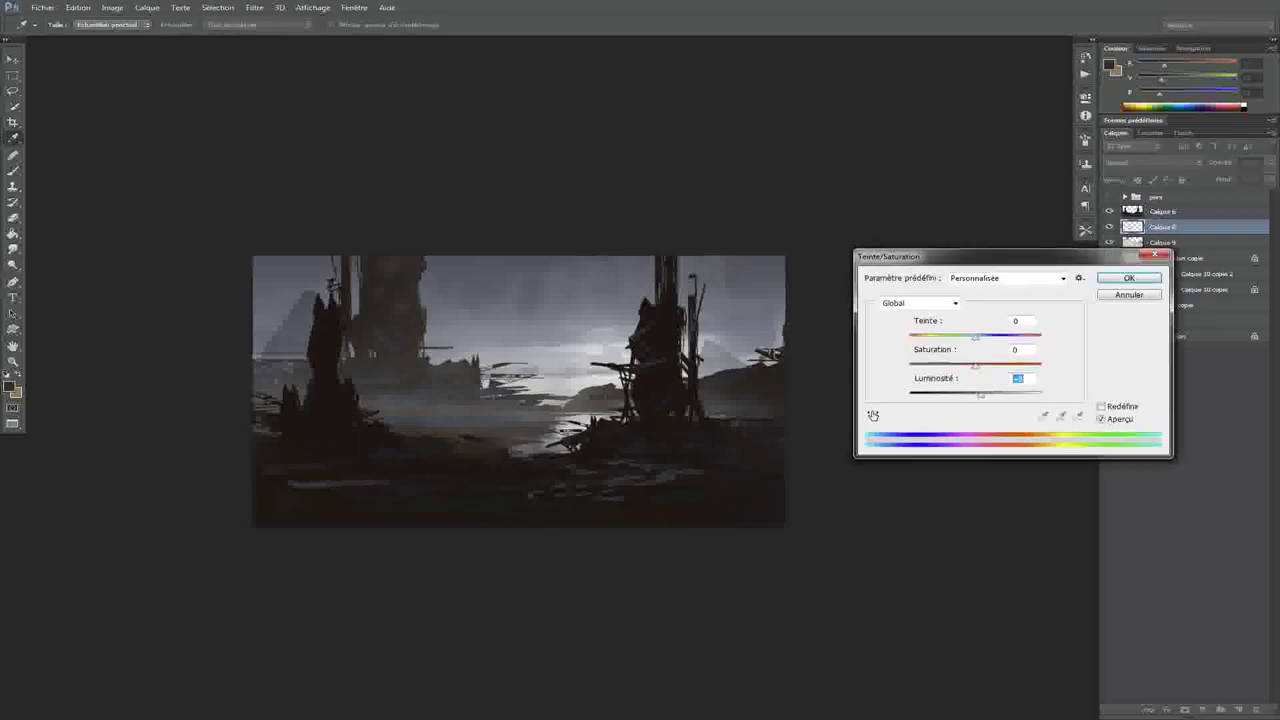
pyautogui.press('Return')
# Erase parts of the dark foreground on Calque 6 to open up the water along the central shoreline
pyautogui.click(1160, 211)
pyautogui.press('e')
pyautogui.hotkey('ctrl', '0')
pyautogui.moveTo(480, 318); pyautogui.dragTo(535, 335)
pyautogui.moveTo(425, 445)
pyautogui.mouseDown()
pyautogui.moveTo(520, 425)
pyautogui.moveTo(465, 465)
pyautogui.moveTo(575, 468)
pyautogui.moveTo(592, 452)
pyautogui.mouseUp()
pyautogui.hotkey('ctrl', '-')
pyautogui.hotkey('ctrl', '-')
pyautogui.hotkey('ctrl', '-')
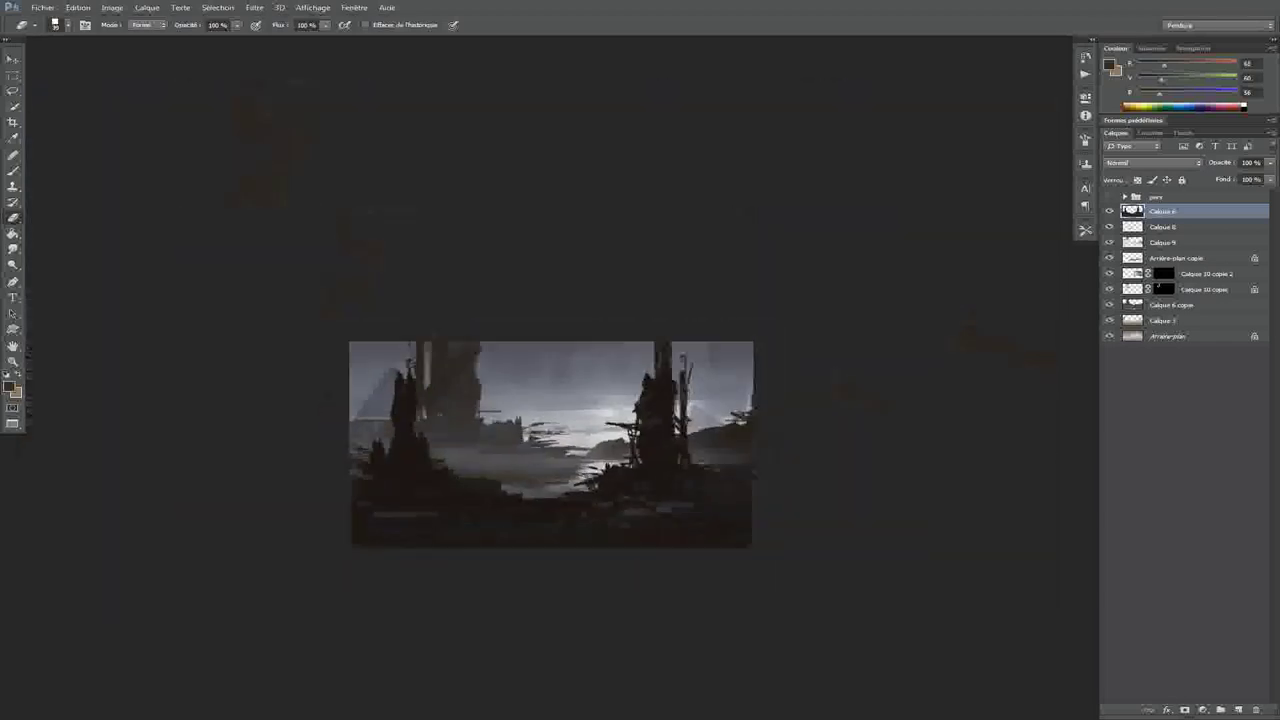
pyautogui.hotkey('ctrl', '+')
pyautogui.scroll(2, 502, 480)
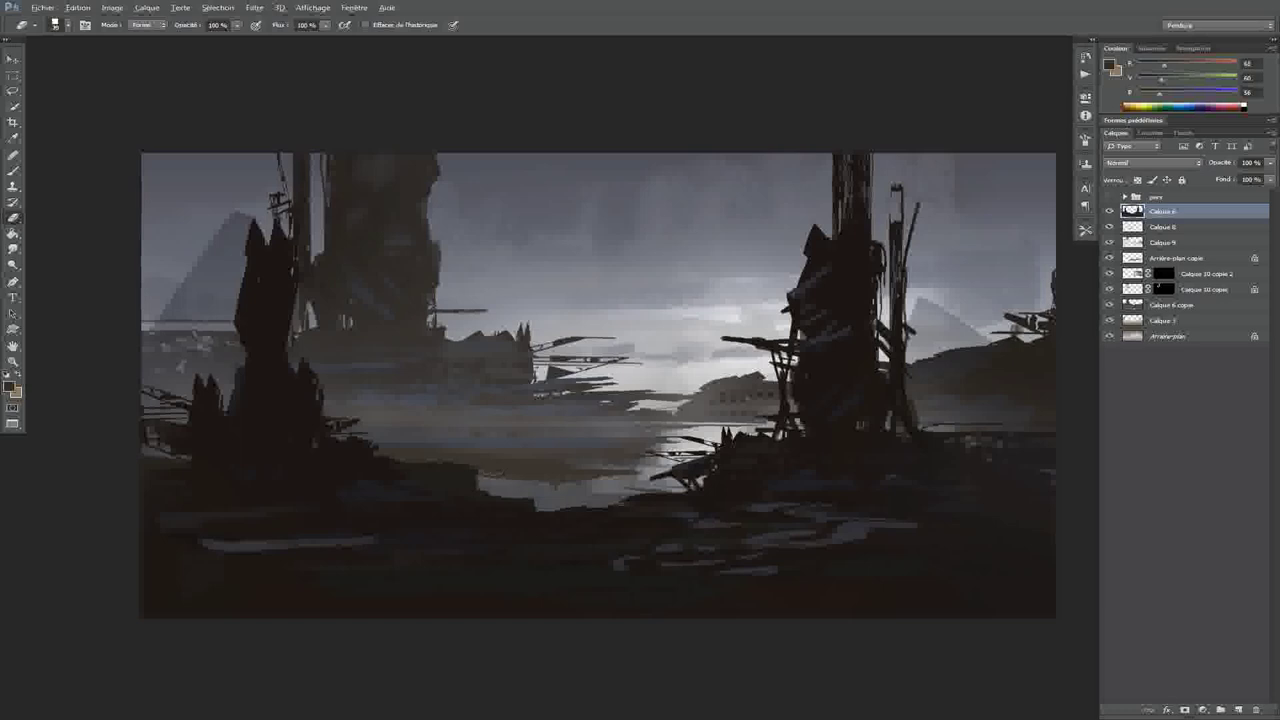
pyautogui.scroll(-4, 502, 480)
pyautogui.scroll(3, 502, 480)
pyautogui.scroll(1, 588, 420)
pyautogui.scroll(-2, 588, 420)
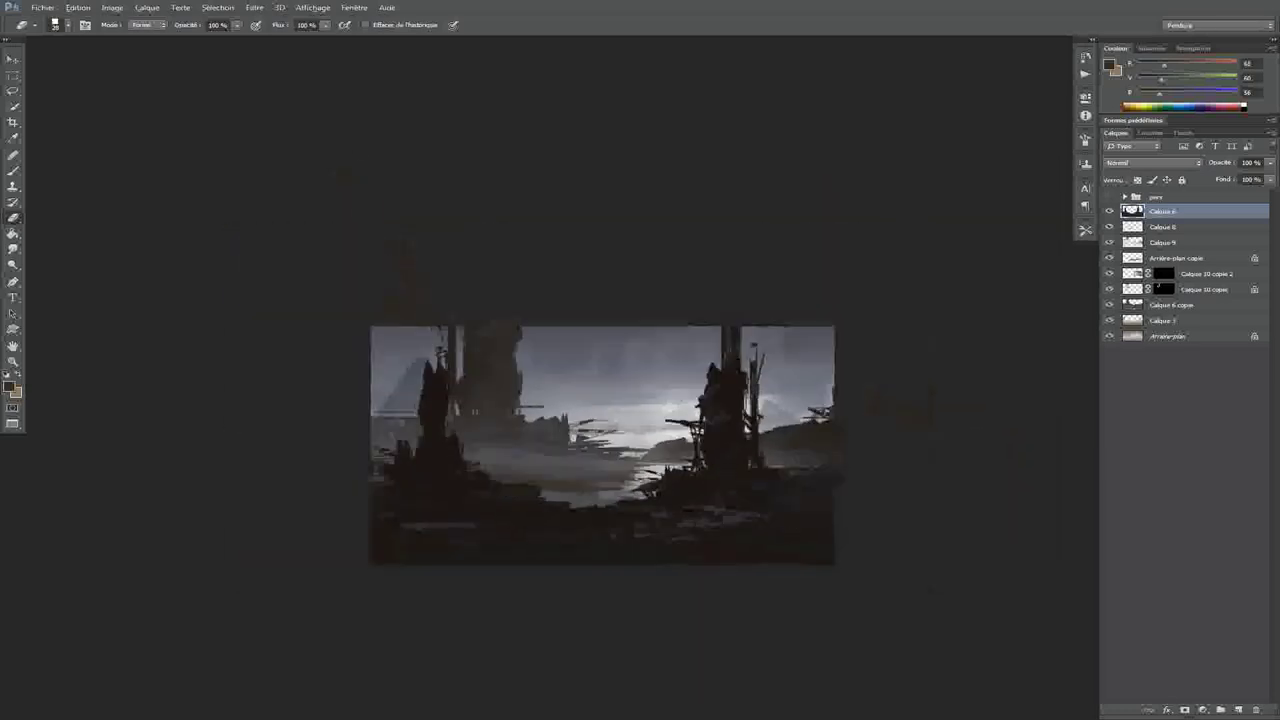
pyautogui.scroll(2, 588, 420)
pyautogui.scroll(-1, 588, 420)
pyautogui.scroll(1, 620, 522)
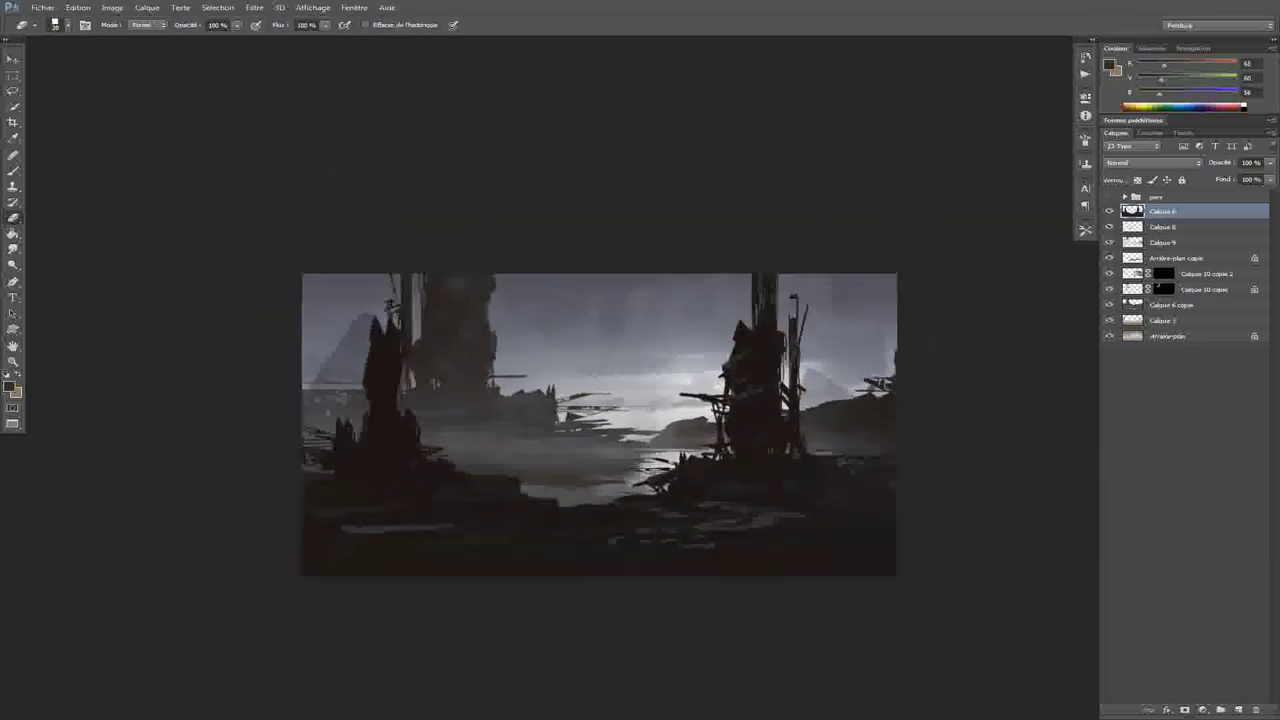
# Paint muted grey-blue strokes on the dark foreground below the central shoreline, using a colour sampled from the puddles
pyautogui.press('b')
pyautogui.scroll(1, 616, 480)
pyautogui.scroll(-1, 600, 400)
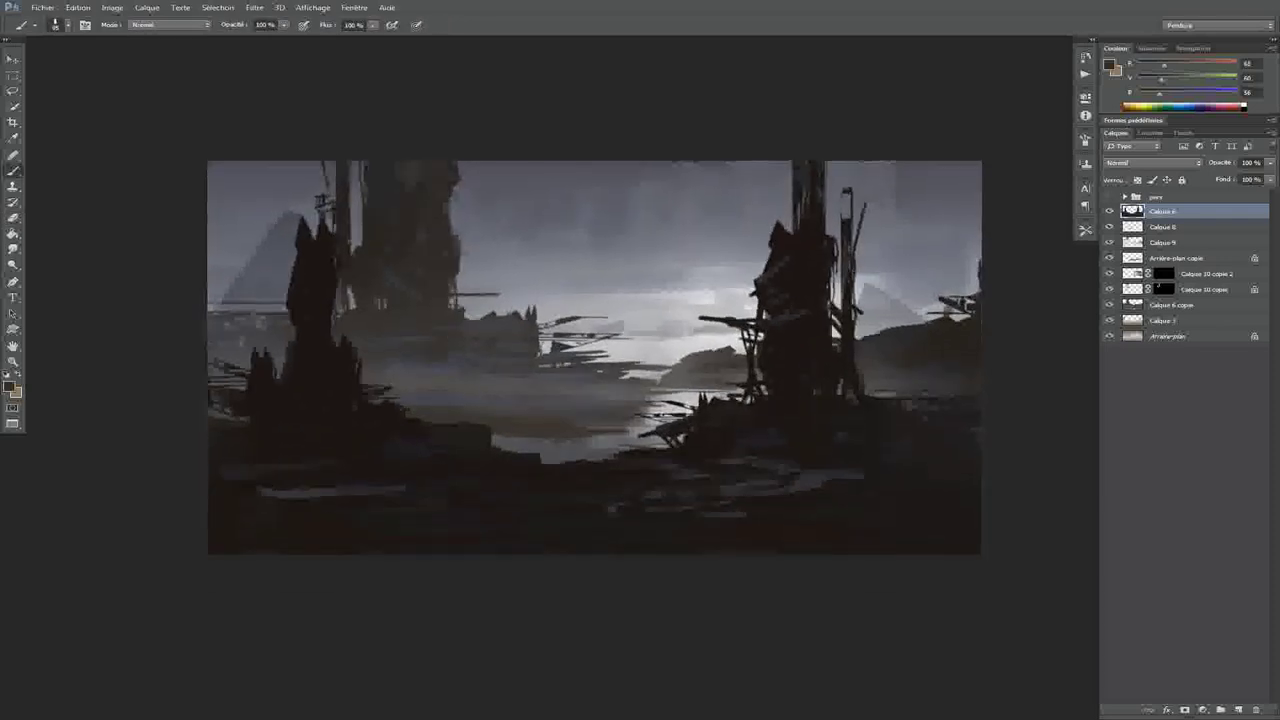
pyautogui.scroll(2, 531, 435)
pyautogui.keyDown('alt'); pyautogui.click(724, 486); pyautogui.keyUp('alt')
pyautogui.moveTo(660, 491); pyautogui.dragTo(640, 491)
pyautogui.moveTo(560, 494)
pyautogui.mouseDown()
pyautogui.moveTo(475, 500)
pyautogui.moveTo(455, 484)
pyautogui.mouseUp()
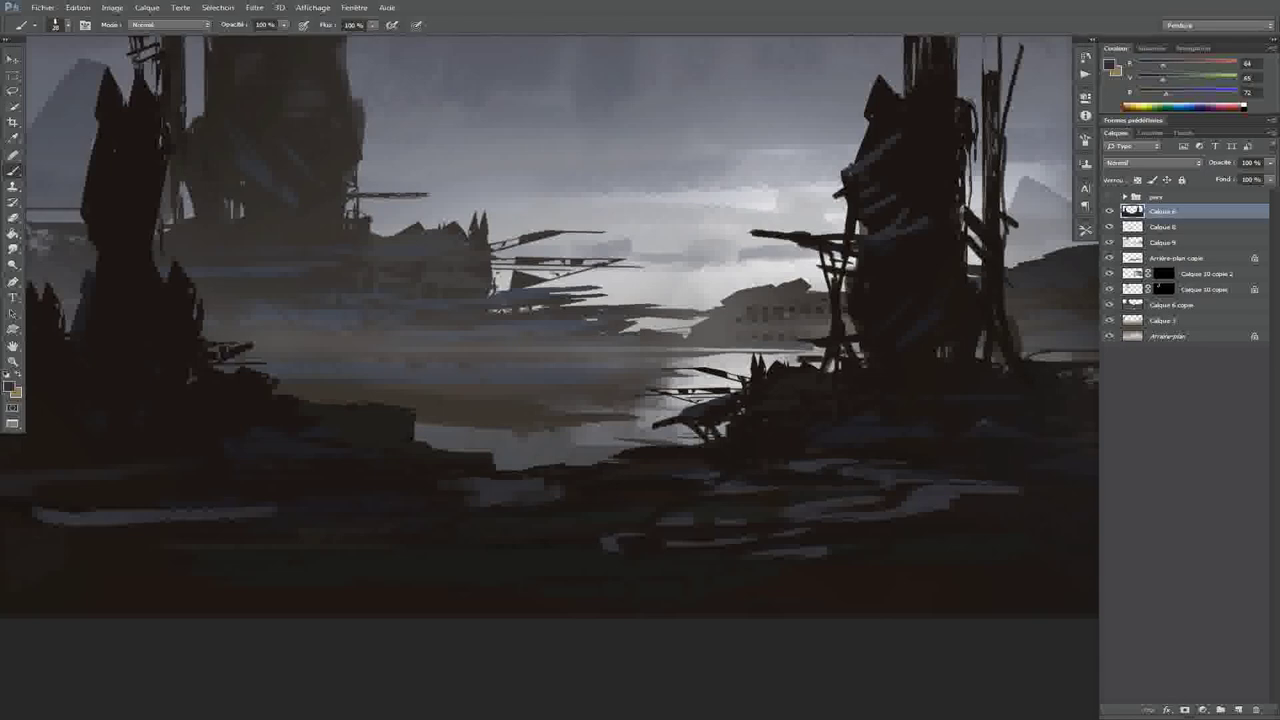
# Choose the Sampled Brush 15 1 preset and paint soft grey texture over the central foreground
pyautogui.rightClick(638, 522)
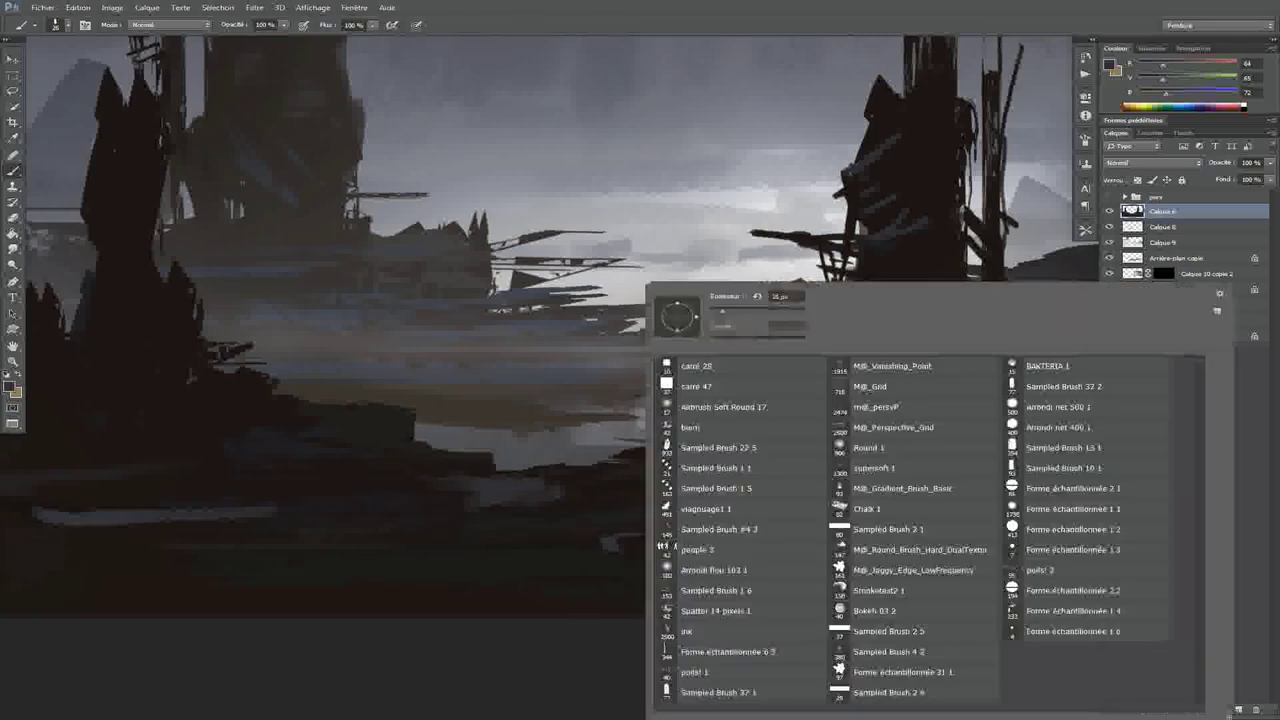
pyautogui.doubleClick(1017, 455)
pyautogui.moveTo(380, 540)
pyautogui.mouseDown()
pyautogui.moveTo(500, 500)
pyautogui.moveTo(430, 470)
pyautogui.mouseUp()
pyautogui.keyDown('alt'); pyautogui.click(465, 467); pyautogui.keyUp('alt')
pyautogui.keyDown('alt'); pyautogui.click(513, 492); pyautogui.keyUp('alt')
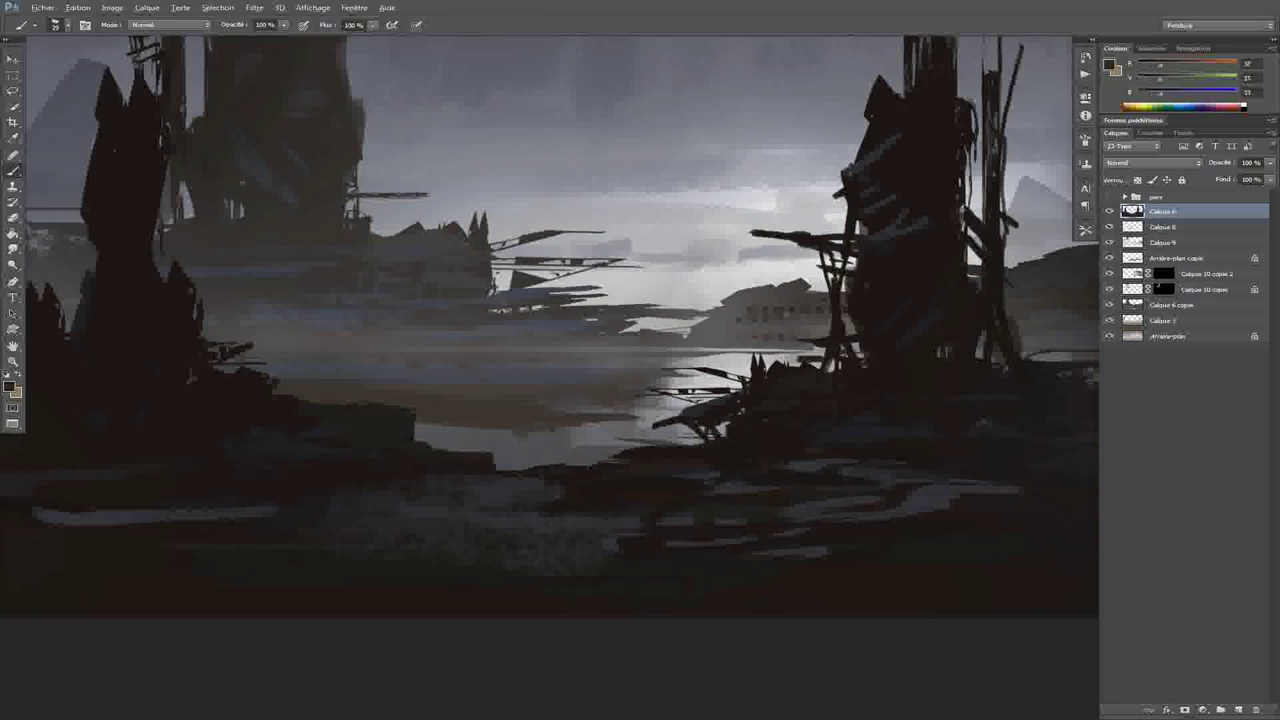
# Extend the textured grey-blue tones across the foreground below the right ruin, using colours sampled from the ground
pyautogui.scroll(-3, 540, 460)
pyautogui.scroll(1, 540, 460)
pyautogui.keyDown('alt'); pyautogui.click(543, 457); pyautogui.keyUp('alt')
pyautogui.keyDown('alt'); pyautogui.click(537, 457); pyautogui.keyUp('alt')
pyautogui.moveTo(670, 458)
pyautogui.mouseDown()
pyautogui.moveTo(610, 495)
pyautogui.moveTo(740, 488)
pyautogui.mouseUp()
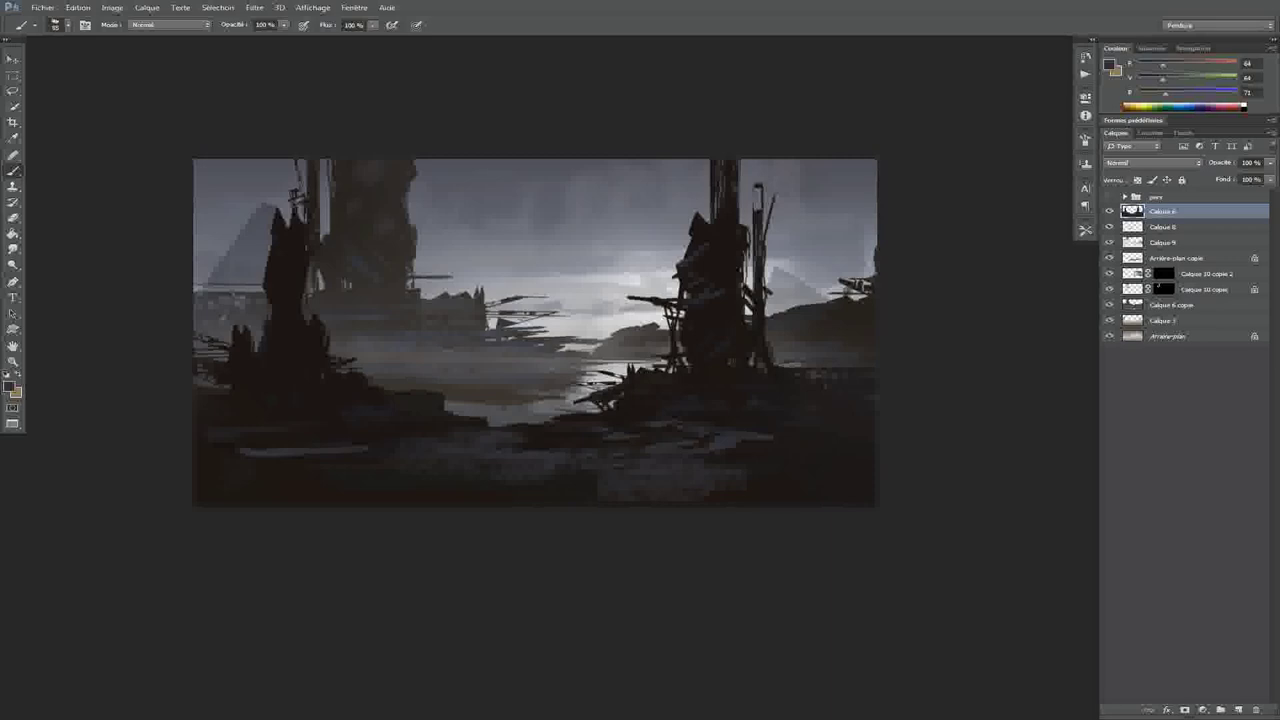
# Paint dark tones sampled from the foreground over the lighter patches of the lower ground on Calque 6
pyautogui.keyDown('alt'); pyautogui.click(582, 436); pyautogui.keyUp('alt')
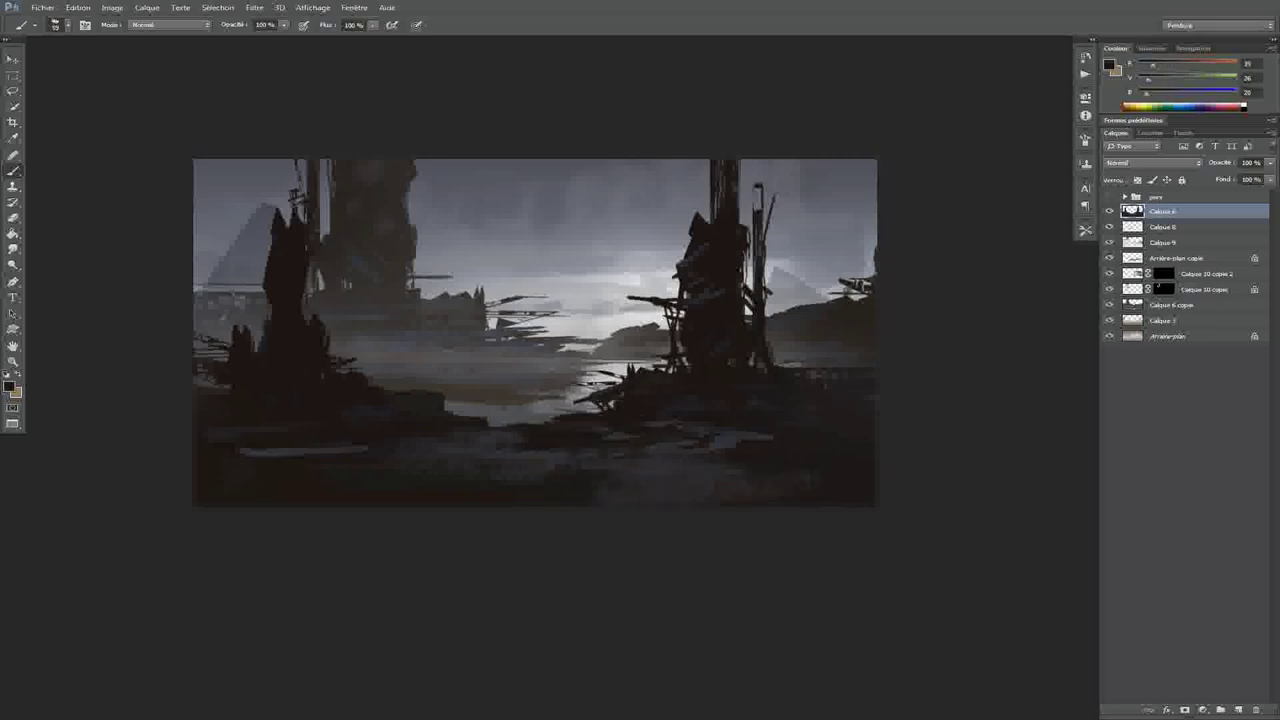
pyautogui.keyDown('alt'); pyautogui.click(531, 450); pyautogui.keyUp('alt')
pyautogui.scroll(-3, 535, 390)
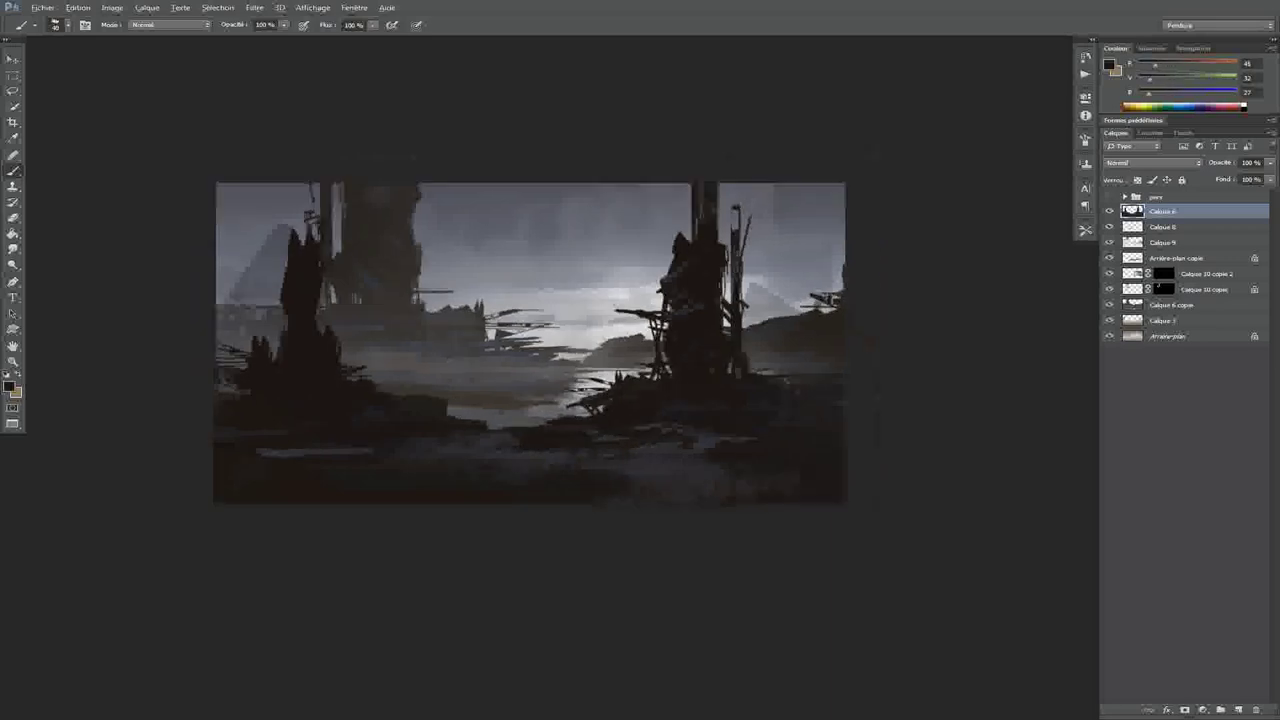
pyautogui.scroll(3, 426, 461)
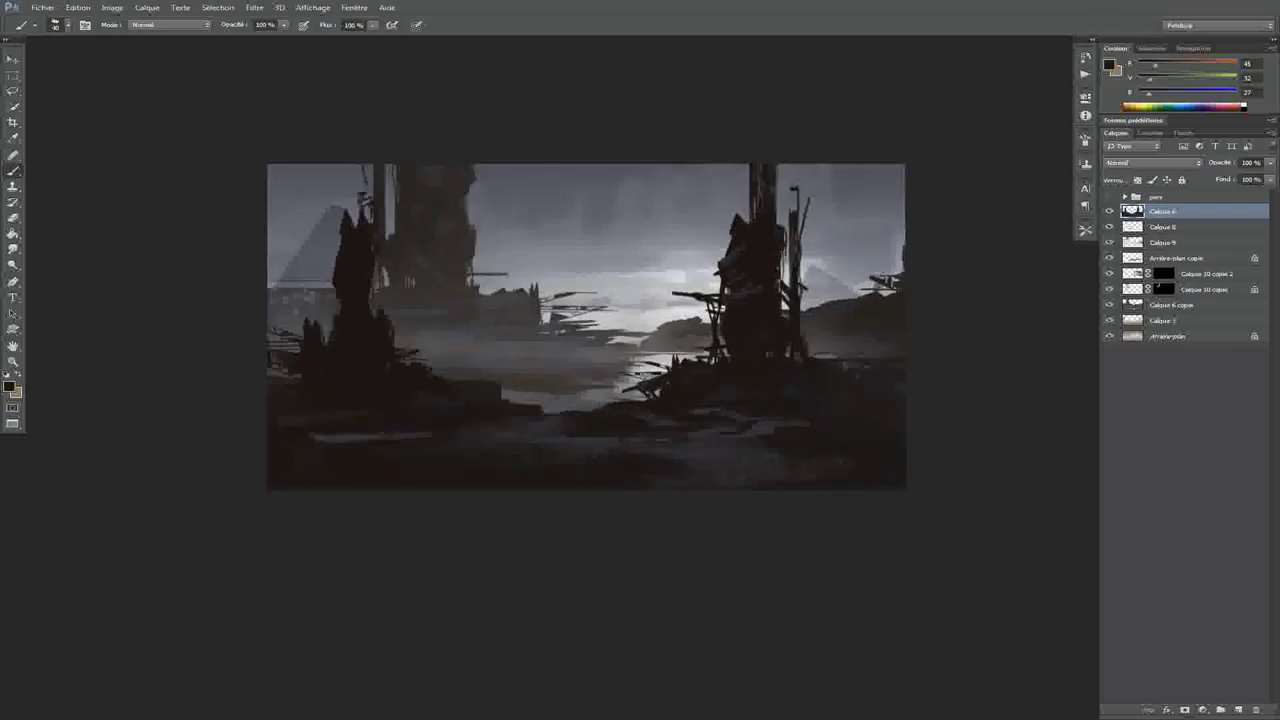
pyautogui.scroll(-1, 672, 394)
pyautogui.scroll(1, 700, 380)
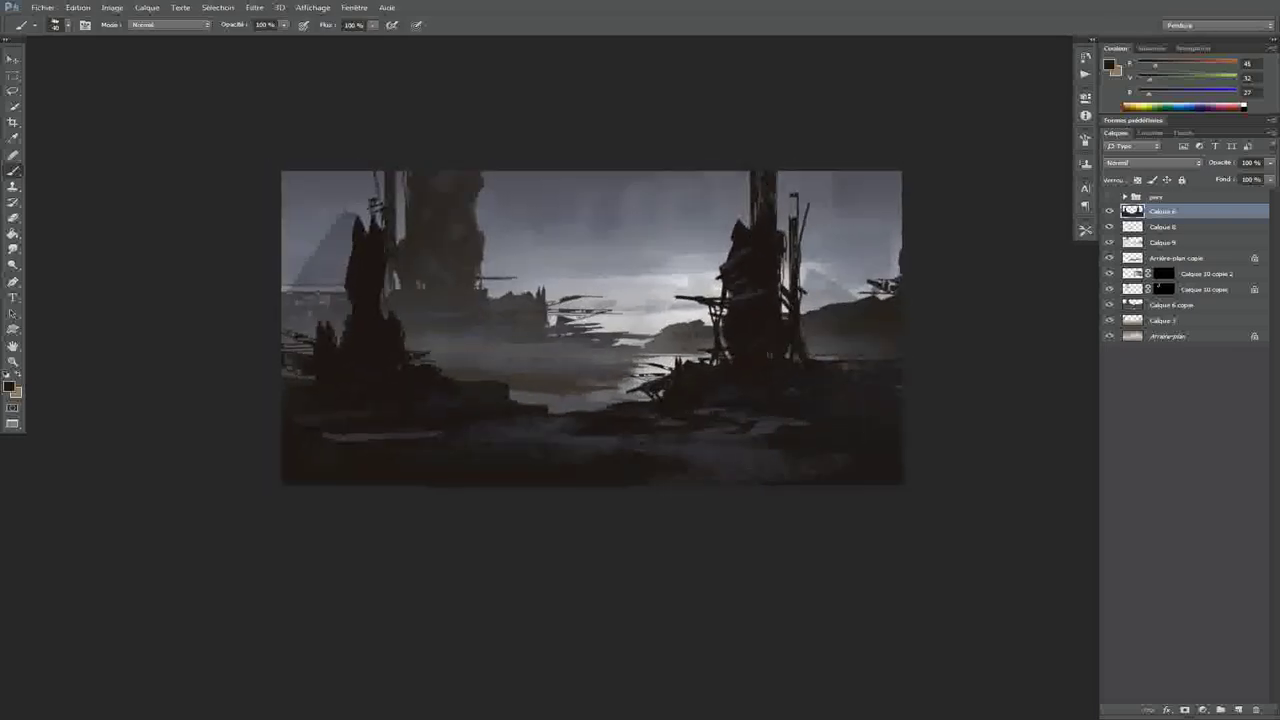
# Make Calque 8 the active layer and paint sampled dark brown tones onto the bank beside the middle water
pyautogui.click(1176, 258)
pyautogui.scroll(2, 665, 410)
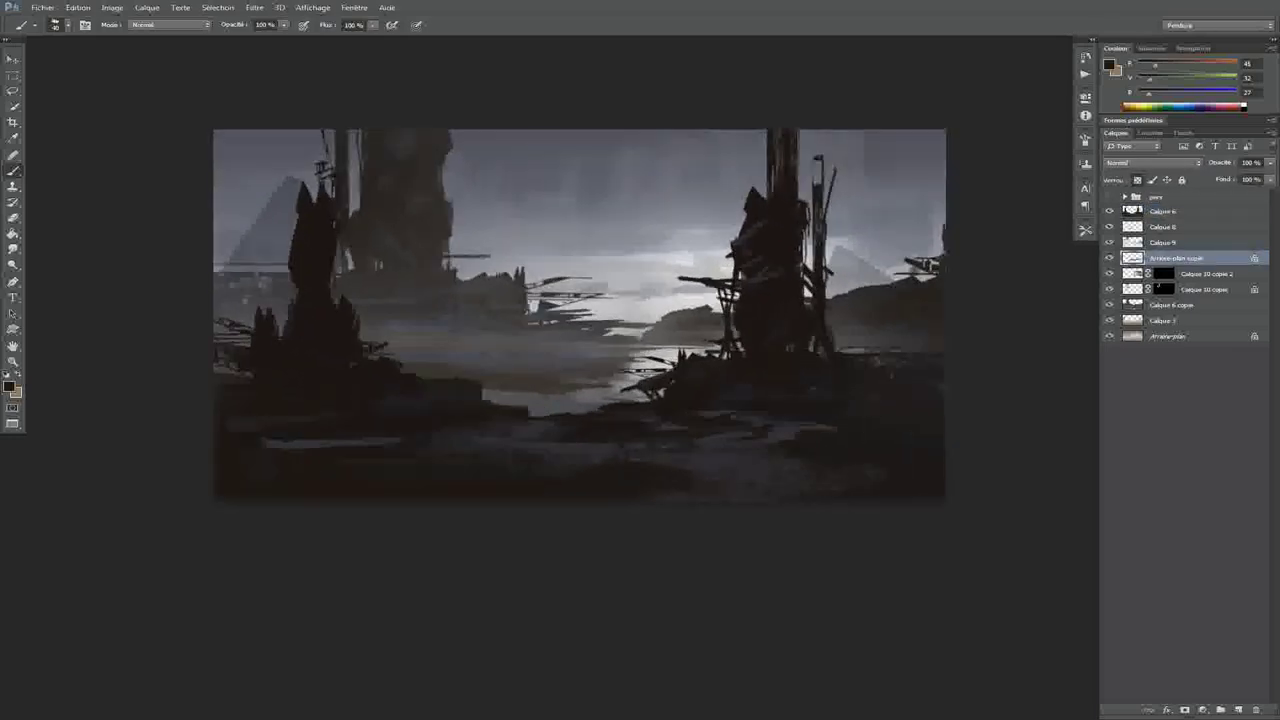
pyautogui.hotkey('alt', ']')
pyautogui.hotkey('alt', ']')
pyautogui.keyDown('alt'); pyautogui.click(551, 357); pyautogui.keyUp('alt')
pyautogui.keyDown('alt'); pyautogui.click(459, 389); pyautogui.keyUp('alt')
pyautogui.keyDown('alt'); pyautogui.rightClick(473, 371); pyautogui.keyUp('alt')
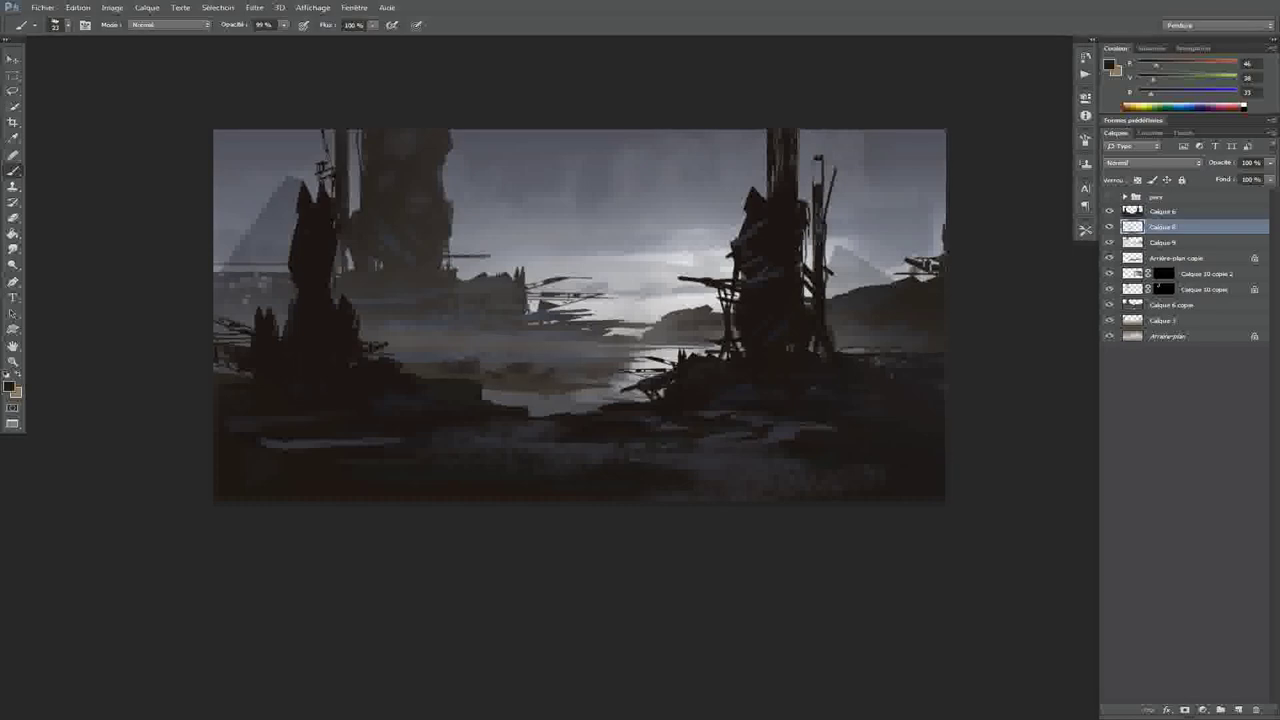
# Switch to a small square brush and refine the banks in the middle water with tones sampled around them
pyautogui.rightClick(526, 277)
pyautogui.click(571, 298)
pyautogui.press('Return')
pyautogui.keyDown('alt'); pyautogui.click(535, 340); pyautogui.keyUp('alt')
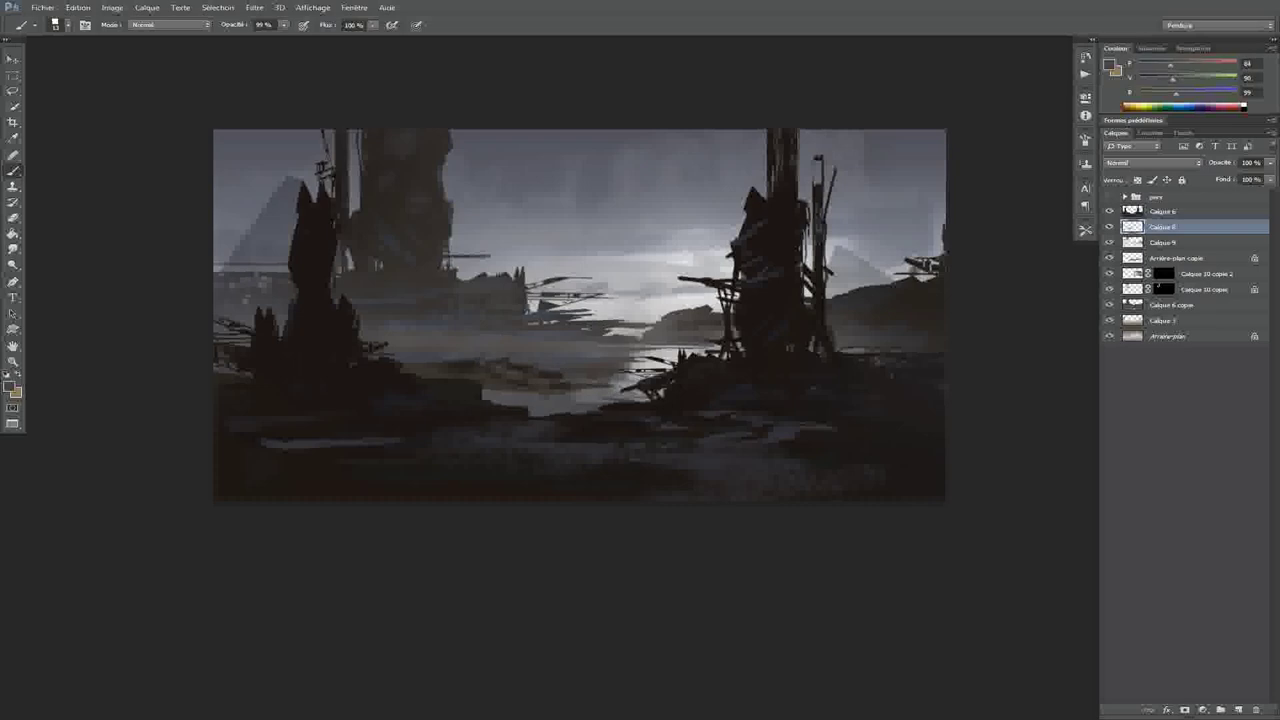
pyautogui.keyDown('alt'); pyautogui.click(562, 386); pyautogui.keyUp('alt')
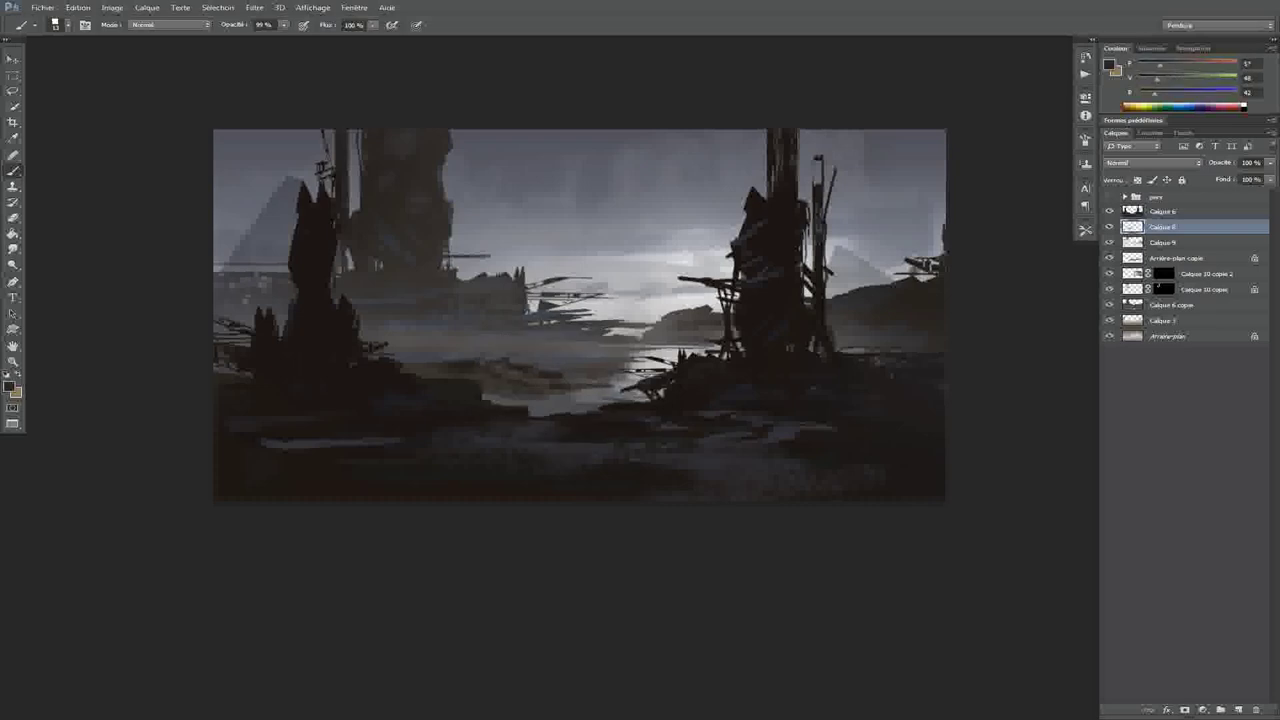
pyautogui.keyDown('alt'); pyautogui.click(590, 379); pyautogui.keyUp('alt')
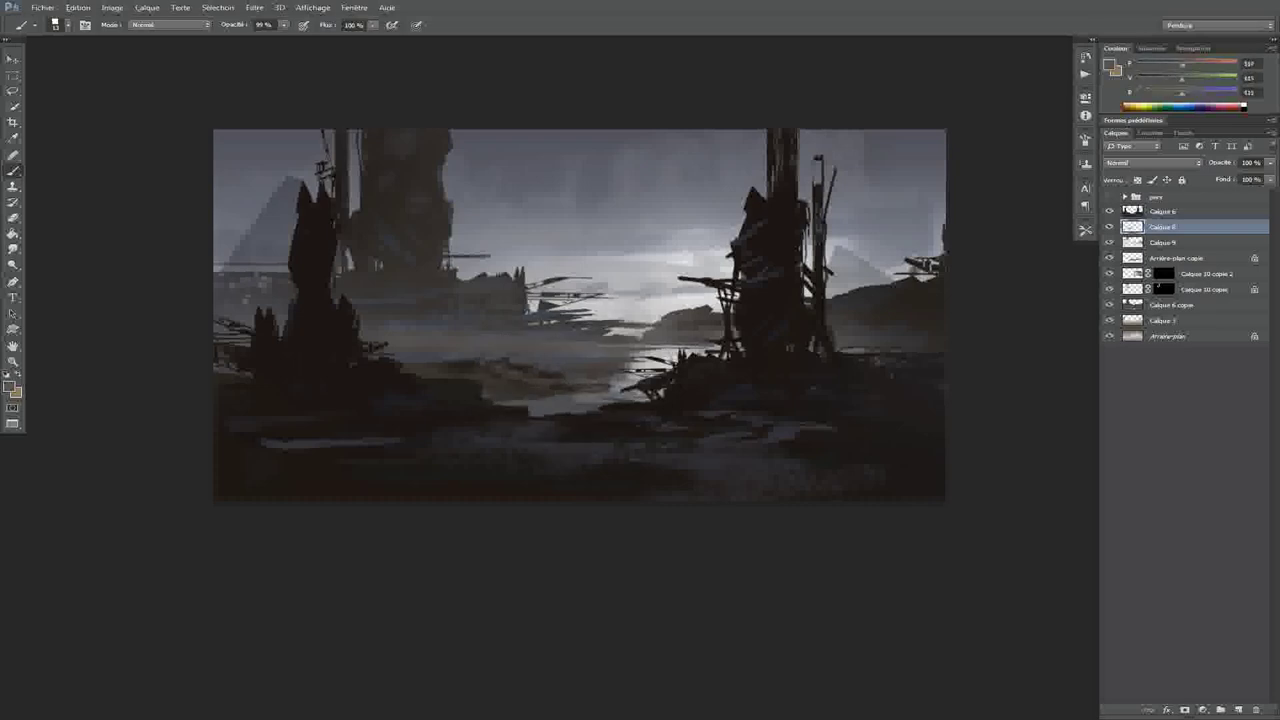
# Paint a thin light grey horizontal highlight across the far edge of the water, sampling the colour from the bright reflection
pyautogui.keyDown('alt'); pyautogui.click(642, 365); pyautogui.keyUp('alt')
pyautogui.keyDown('alt'); pyautogui.click(659, 350); pyautogui.keyUp('alt')
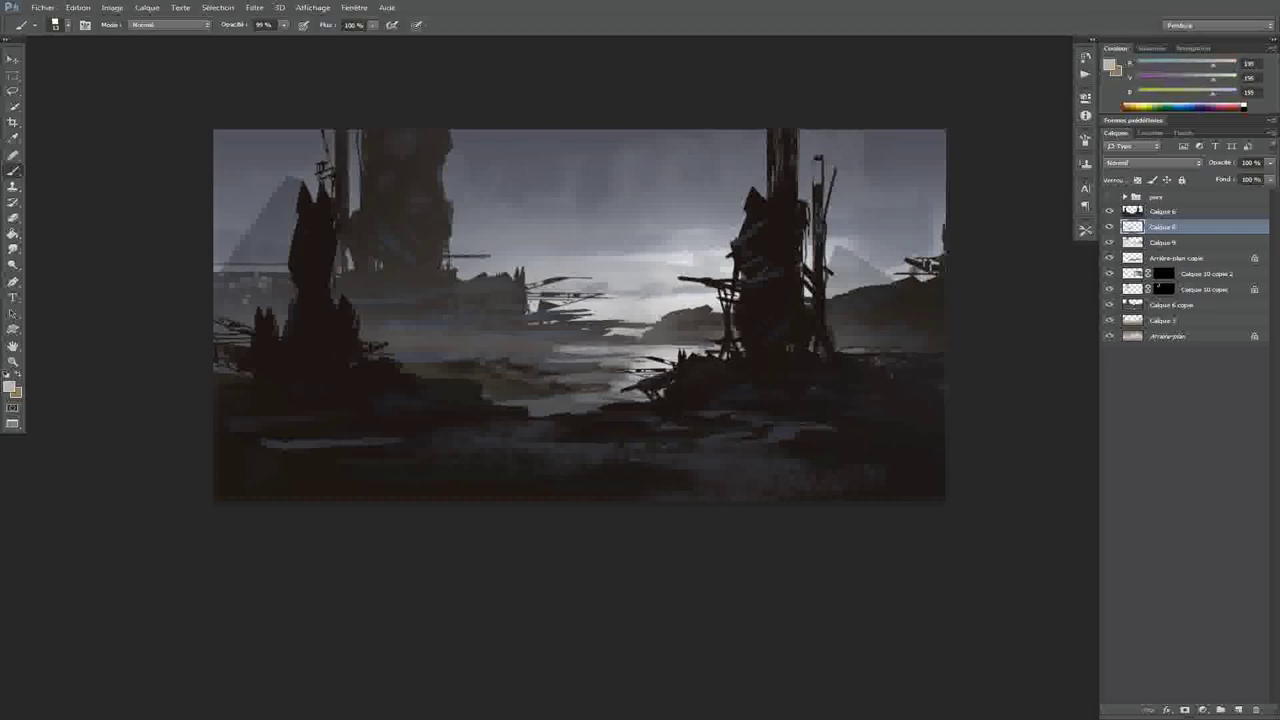
pyautogui.moveTo(502, 346); pyautogui.dragTo(714, 346)
# Paint small horizontal strokes below the water highlight using greys and dark tones sampled from the nearby banks
pyautogui.scroll(-4, 580, 315)
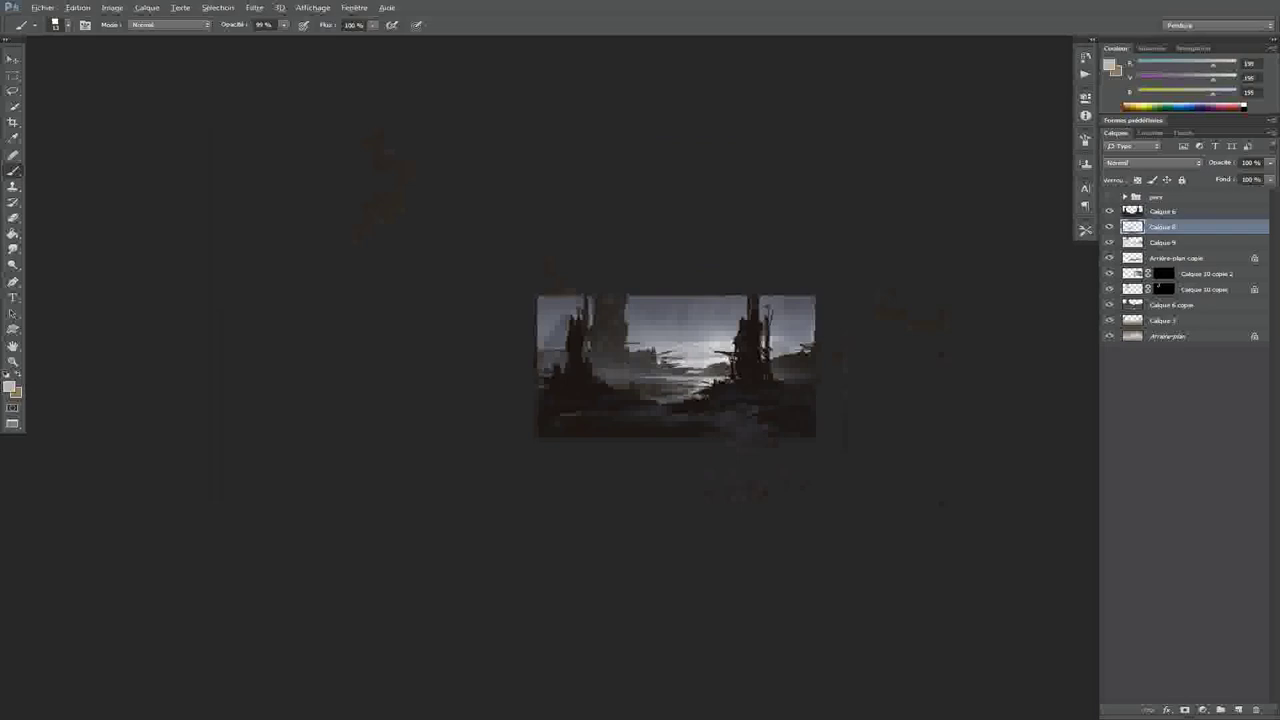
pyautogui.scroll(6, 580, 315)
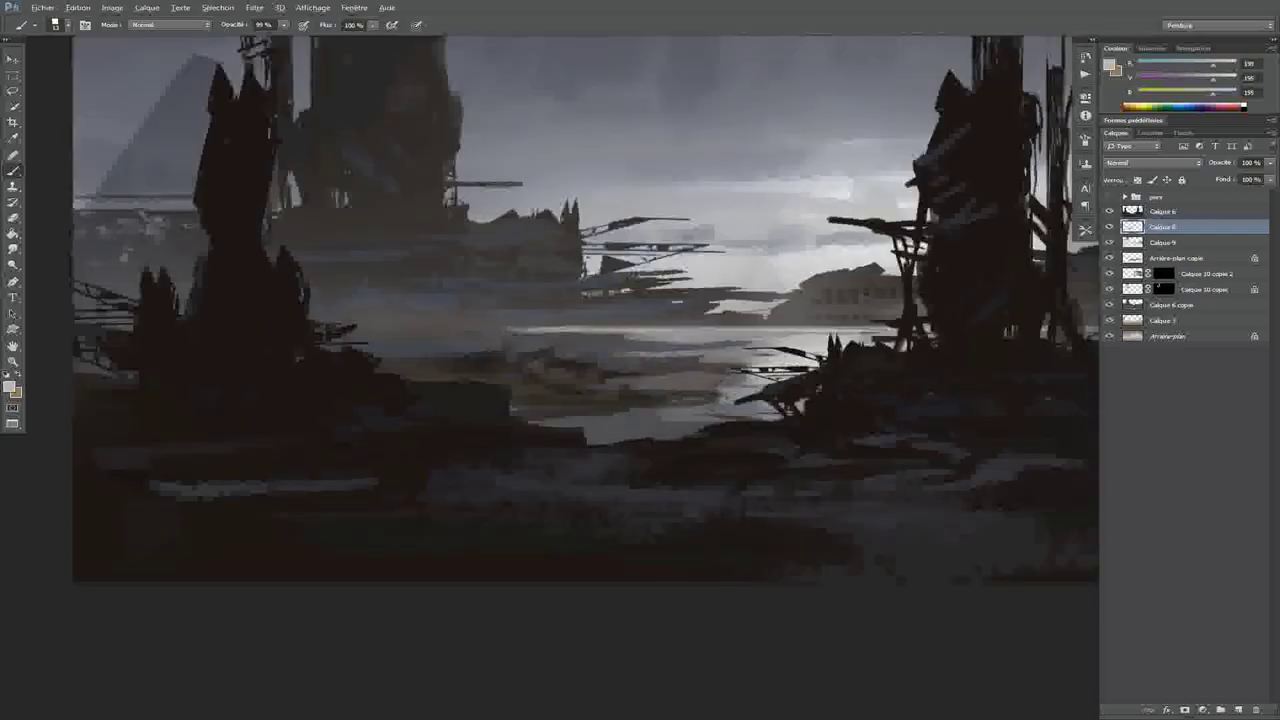
pyautogui.keyDown('alt'); pyautogui.click(620, 335); pyautogui.keyUp('alt')
pyautogui.rightClick(606, 340)
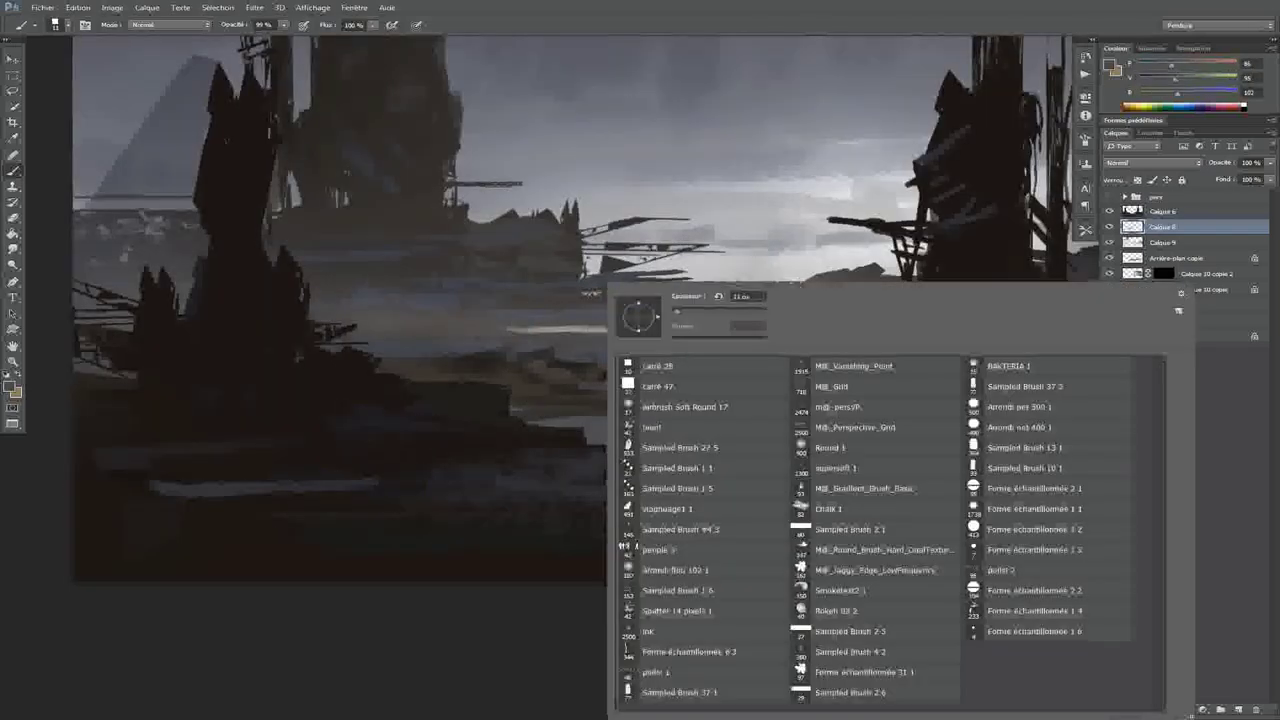
pyautogui.keyDown('alt'); pyautogui.click(571, 366); pyautogui.keyUp('alt')
pyautogui.keyDown('alt'); pyautogui.click(598, 369); pyautogui.keyUp('alt')
pyautogui.keyDown('alt'); pyautogui.click(590, 361); pyautogui.keyUp('alt')
# Choose Sampled Brush 2 5, sample a grey near the water highlight, and switch to the 29 px Sampled Brush 2 6
pyautogui.rightClick(533, 280)
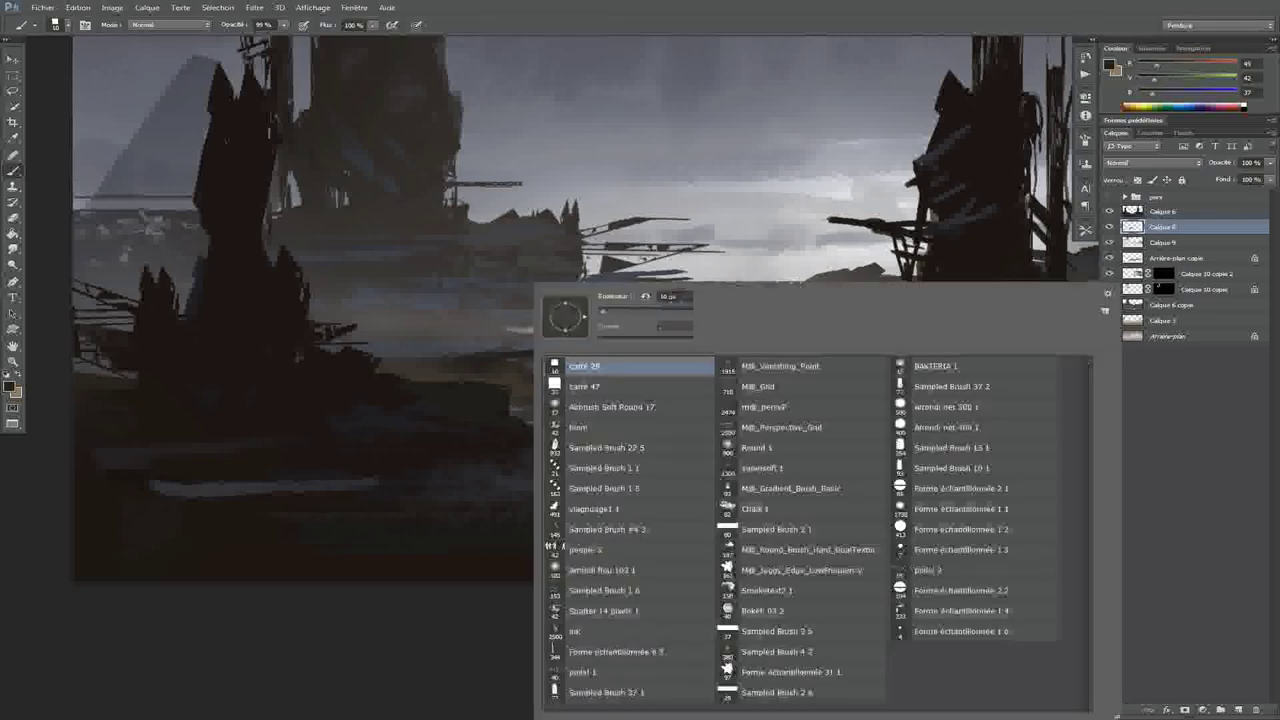
pyautogui.click(776, 631)
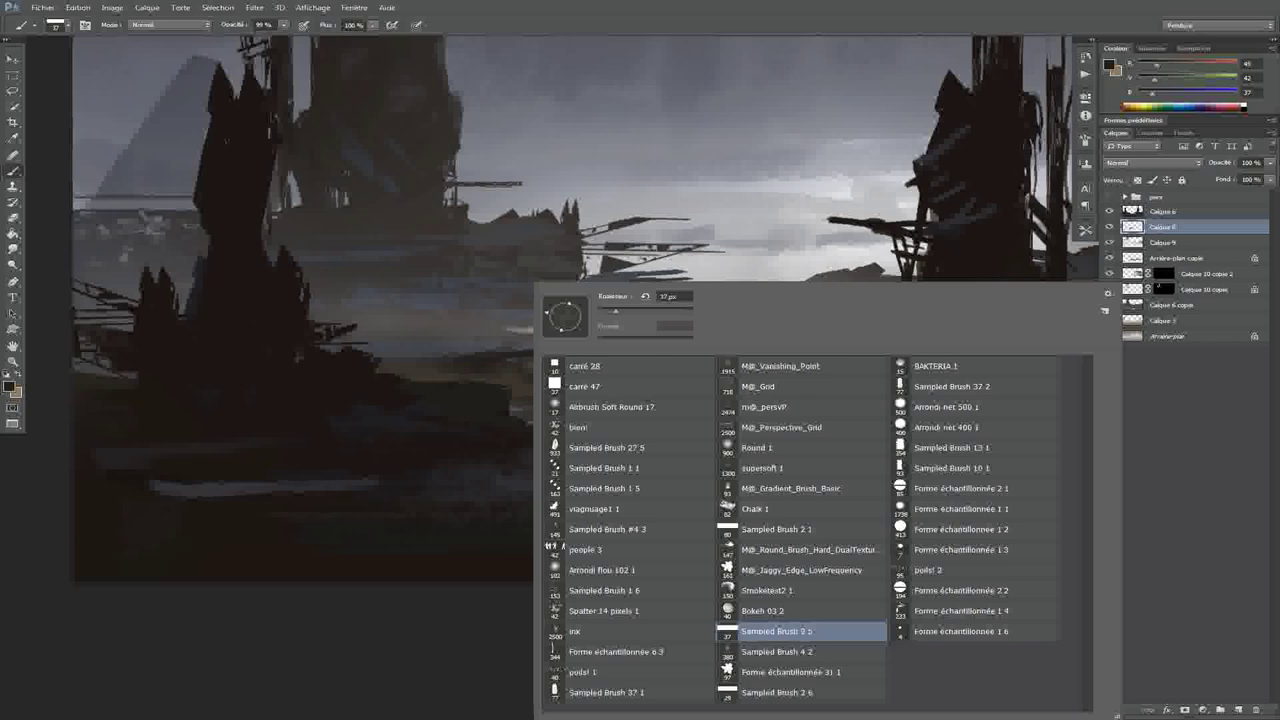
pyautogui.press('Return')
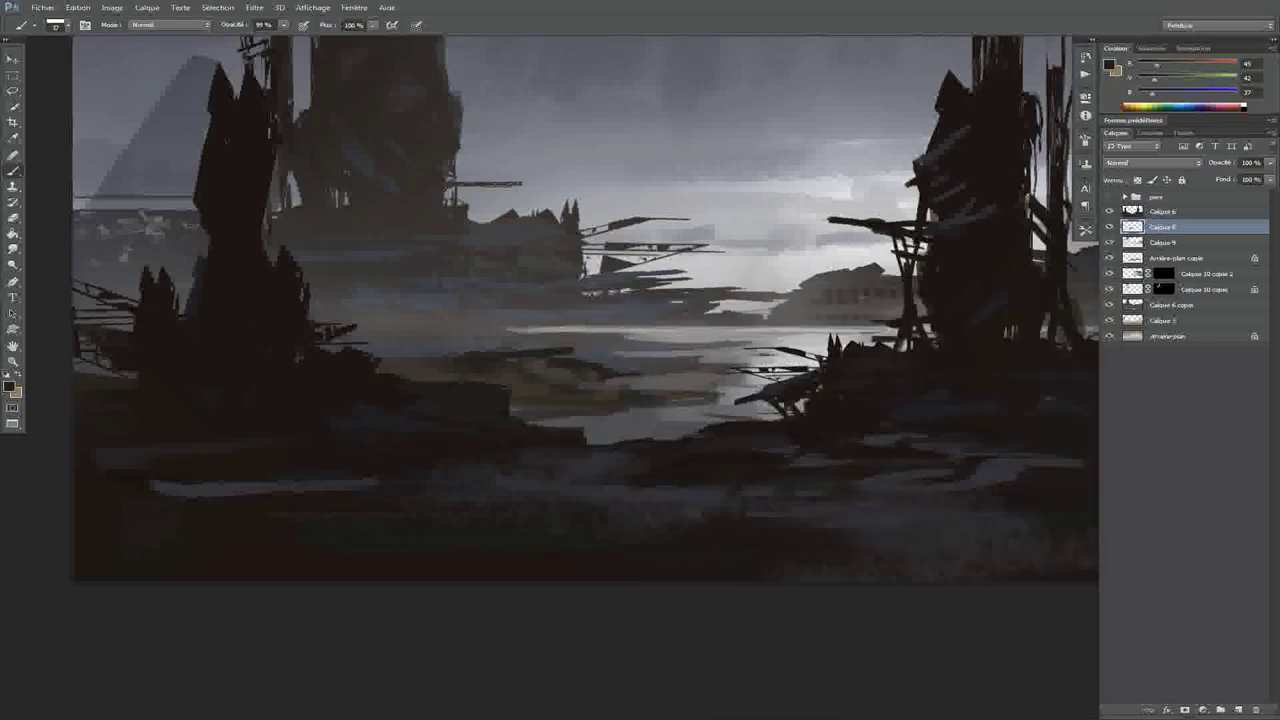
pyautogui.keyDown('alt'); pyautogui.click(530, 345); pyautogui.keyUp('alt')
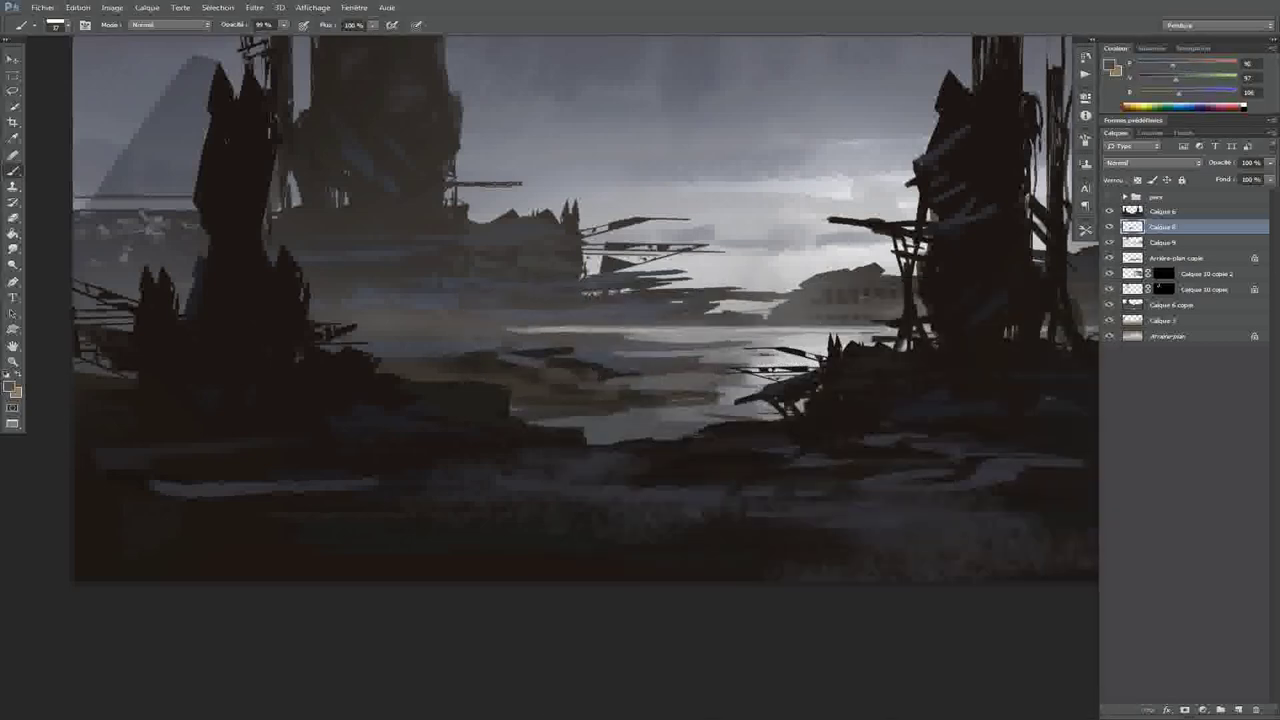
pyautogui.rightClick(528, 340)
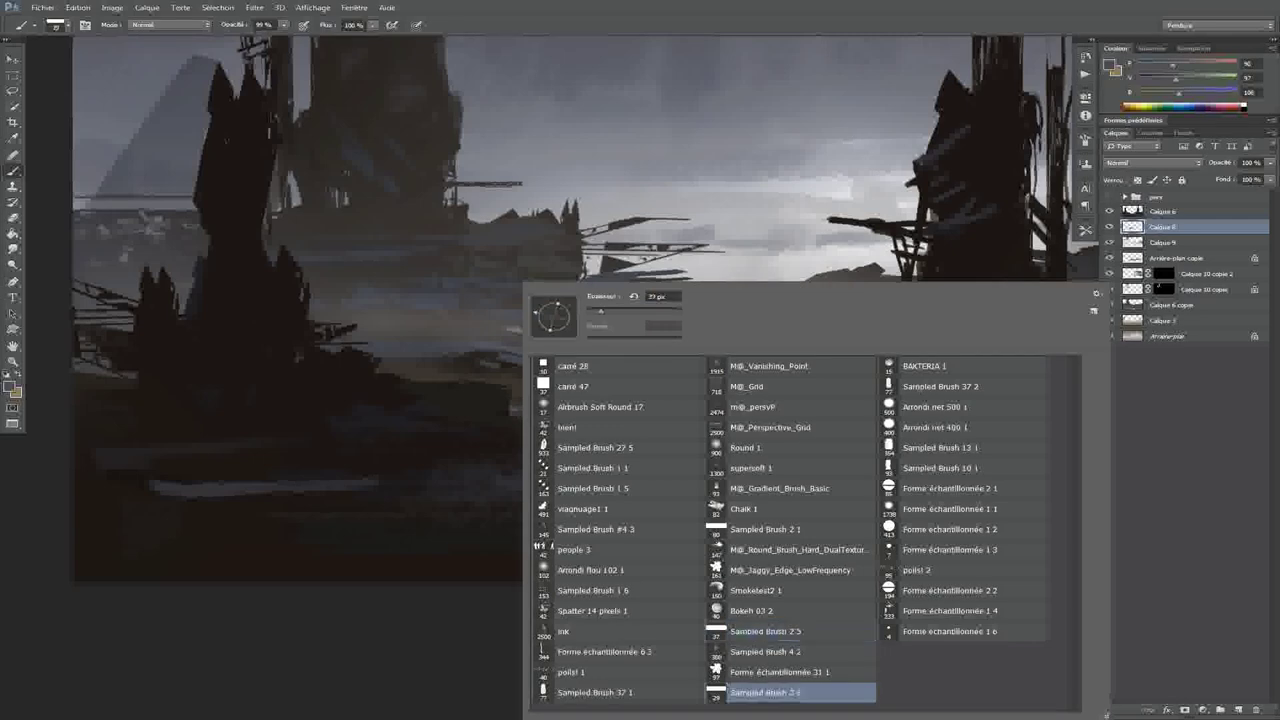
pyautogui.doubleClick(800, 692)
pyautogui.rightClick(611, 345)
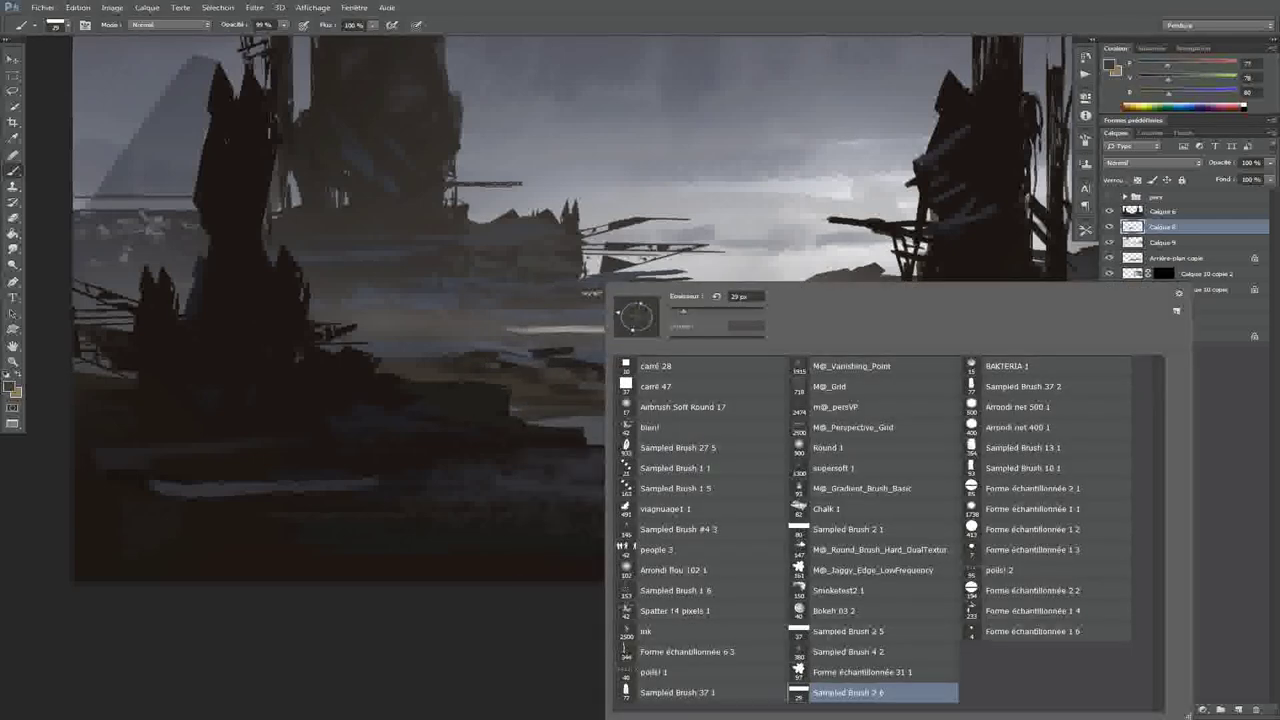
pyautogui.press('Return')
# Set the brush's angle control to pen tilt (Inclinaison de la plume) in the shape dynamics settings
pyautogui.press('F5')
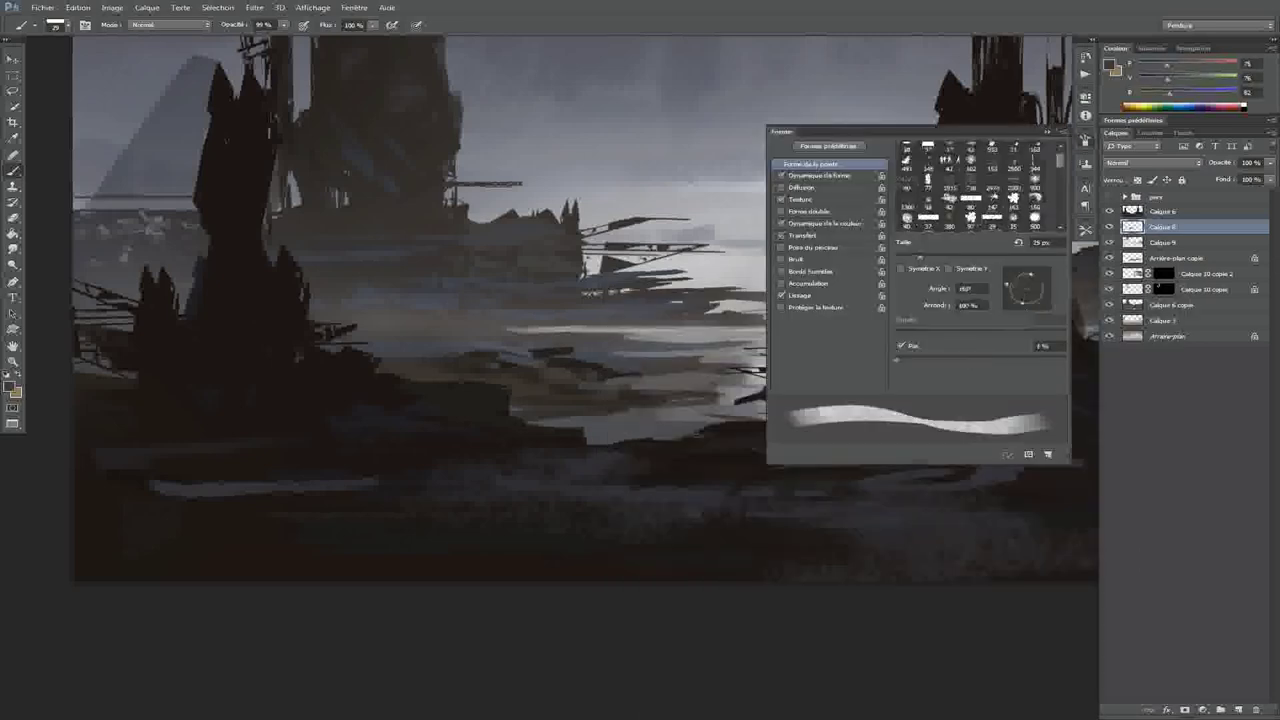
pyautogui.click(825, 223)
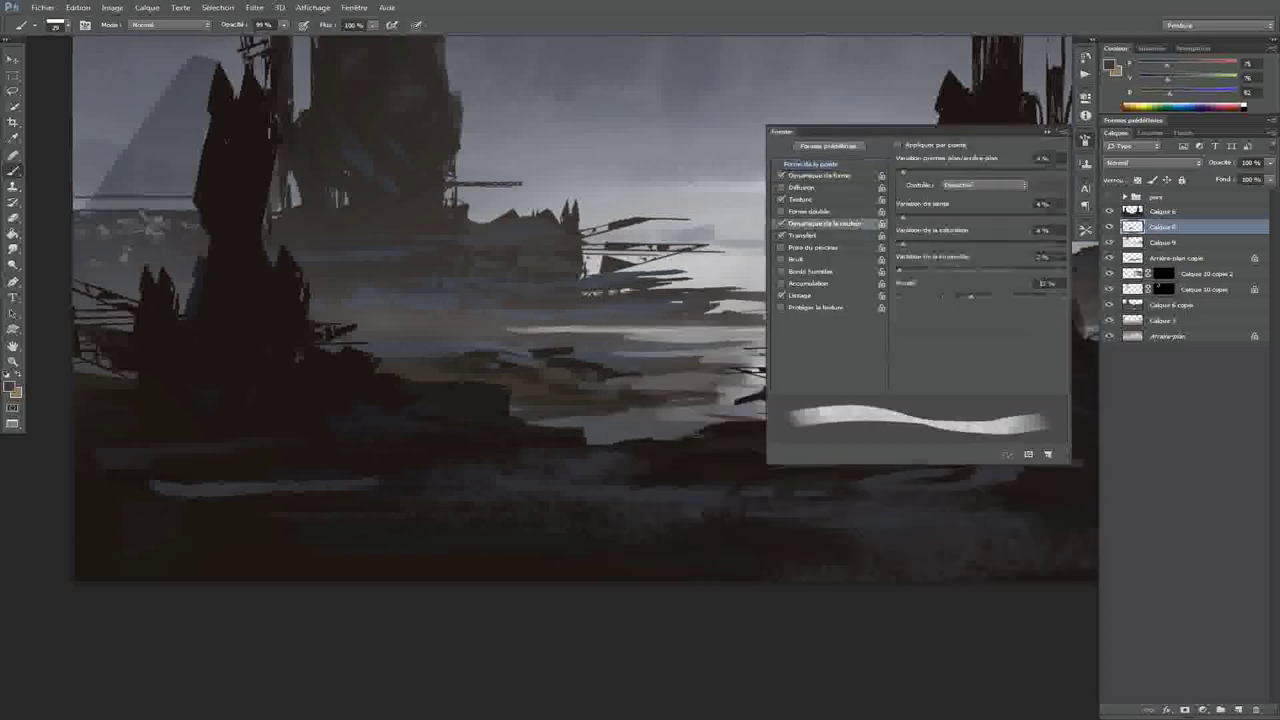
pyautogui.click(815, 175)
pyautogui.click(985, 271)
pyautogui.click(957, 296)
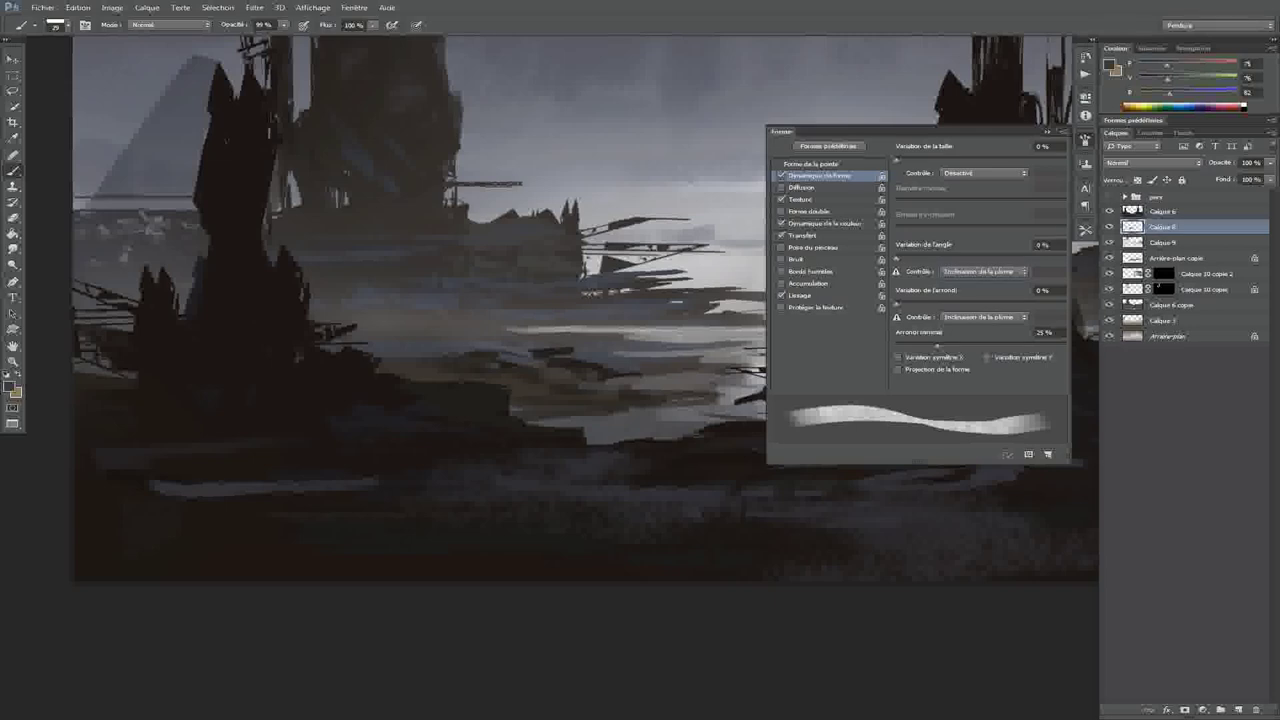
# Paint short dark and grey horizontal strokes into the middle water, sampling colours from the surrounding banks
pyautogui.moveTo(566, 366); pyautogui.dragTo(555, 366)
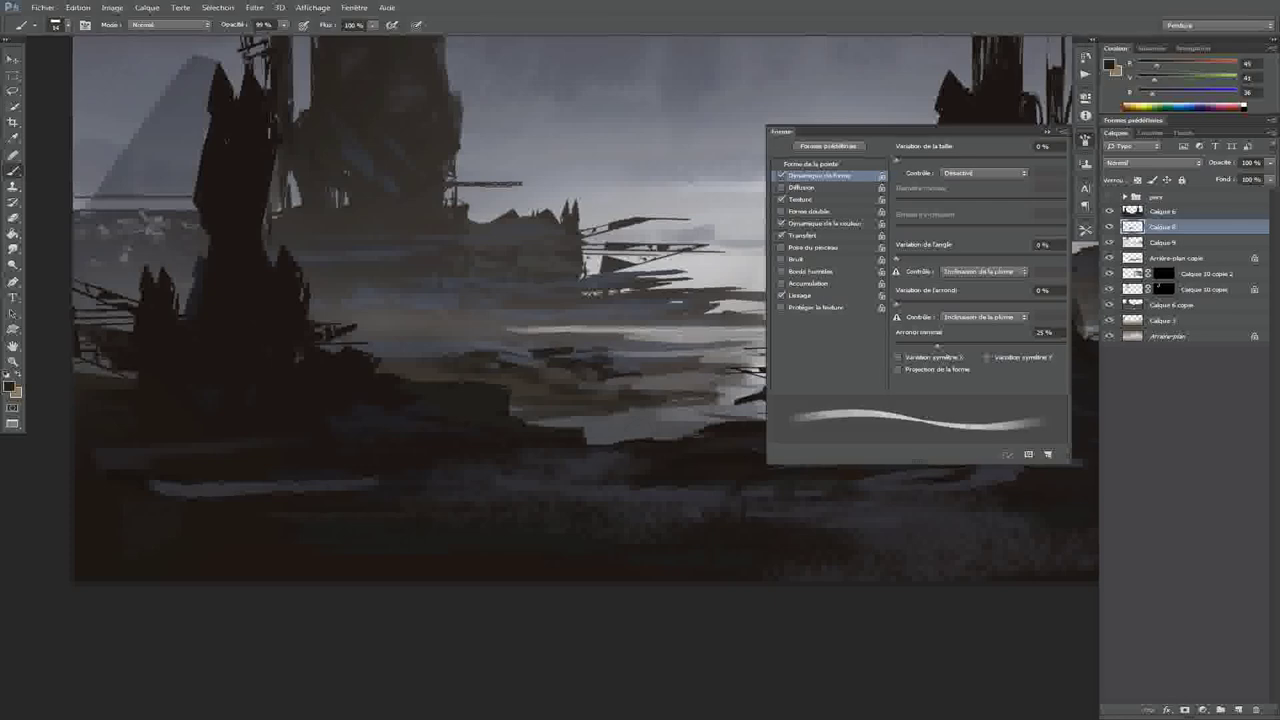
pyautogui.keyDown('alt'); pyautogui.click(676, 300); pyautogui.keyUp('alt')
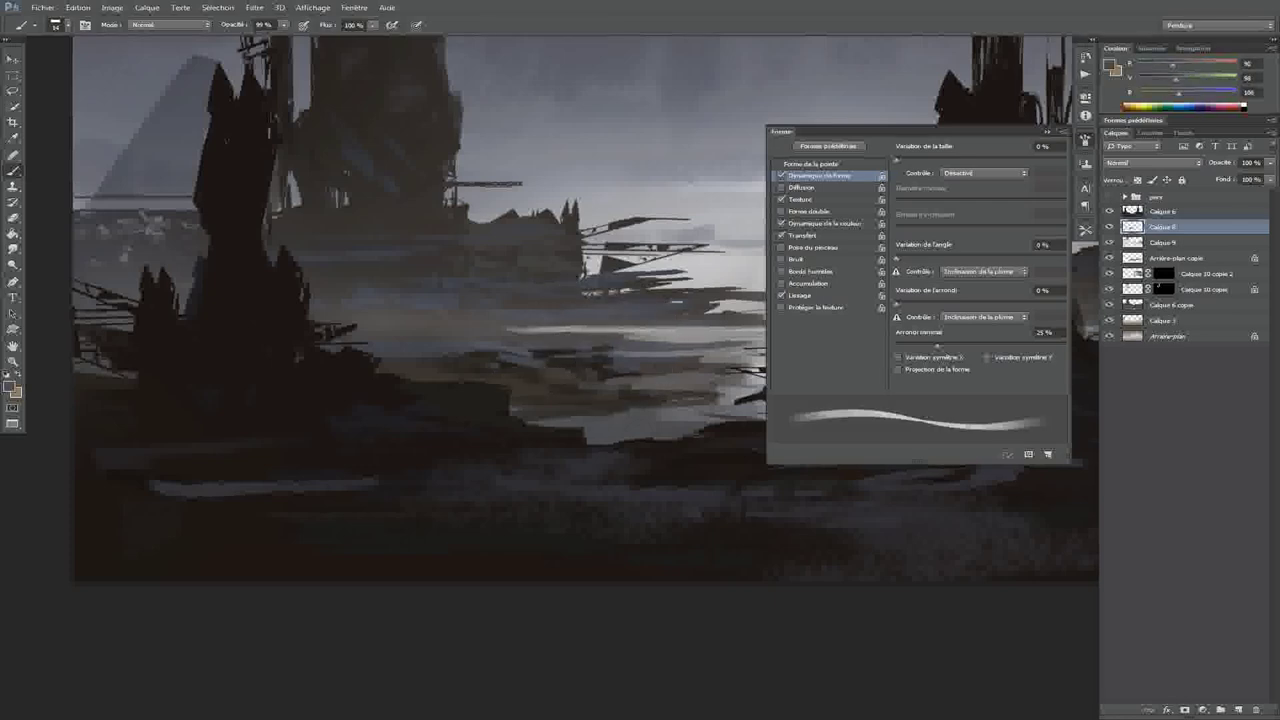
pyautogui.press('F5')
pyautogui.keyDown('alt'); pyautogui.click(530, 355); pyautogui.keyUp('alt')
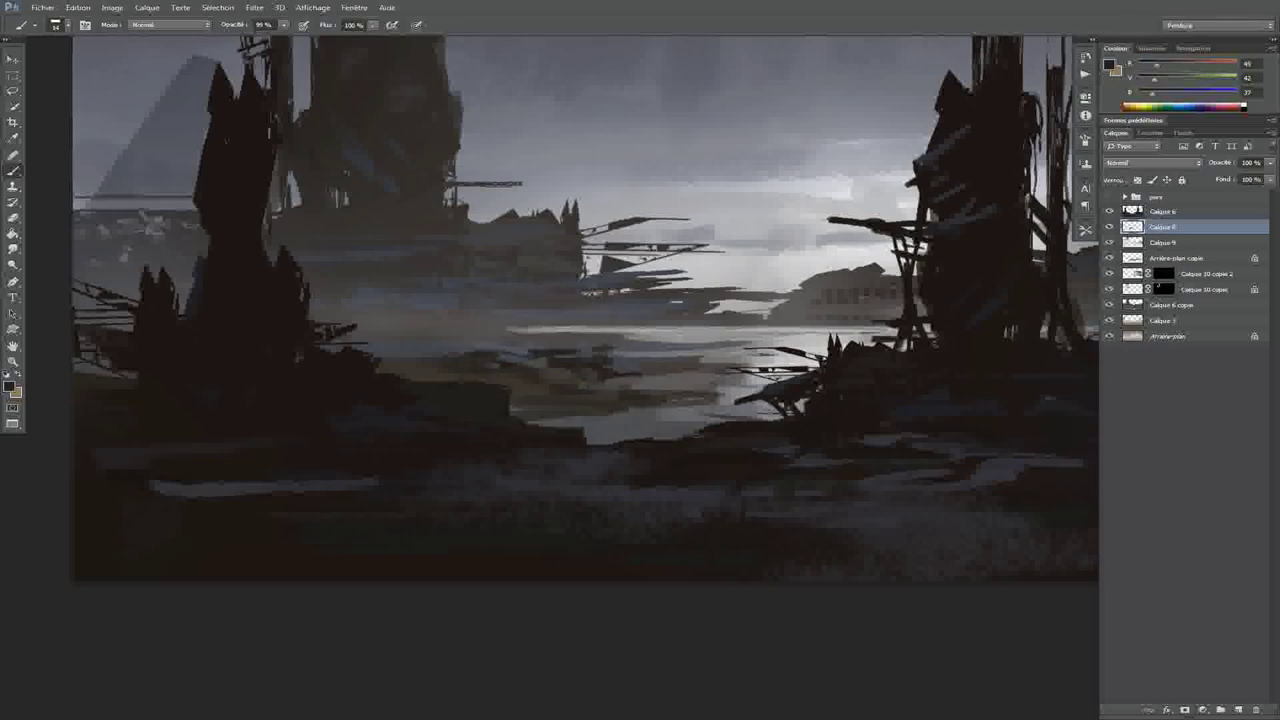
# Pick a custom shape and place it in sampled tones across the strips of land in the middle water
pyautogui.press('u')
pyautogui.rightClick(551, 397)
pyautogui.scroll(-3, 727, 550)
pyautogui.click(791, 650)
pyautogui.click(486, 357)
pyautogui.keyDown('alt'); pyautogui.click(486, 357); pyautogui.keyUp('alt')
pyautogui.keyDown('alt'); pyautogui.click(530, 366); pyautogui.keyUp('alt')
pyautogui.moveTo(528, 362)
pyautogui.mouseDown()
pyautogui.moveTo(580, 368)
pyautogui.moveTo(590, 388)
pyautogui.moveTo(636, 378)
pyautogui.mouseUp()
pyautogui.keyDown('alt'); pyautogui.click(557, 366); pyautogui.keyUp('alt')
# Add a small grid shape in a tone sampled from the water beside the broken debris at the shoreline
pyautogui.scroll(-5, 677, 371)
pyautogui.scroll(5, 677, 371)
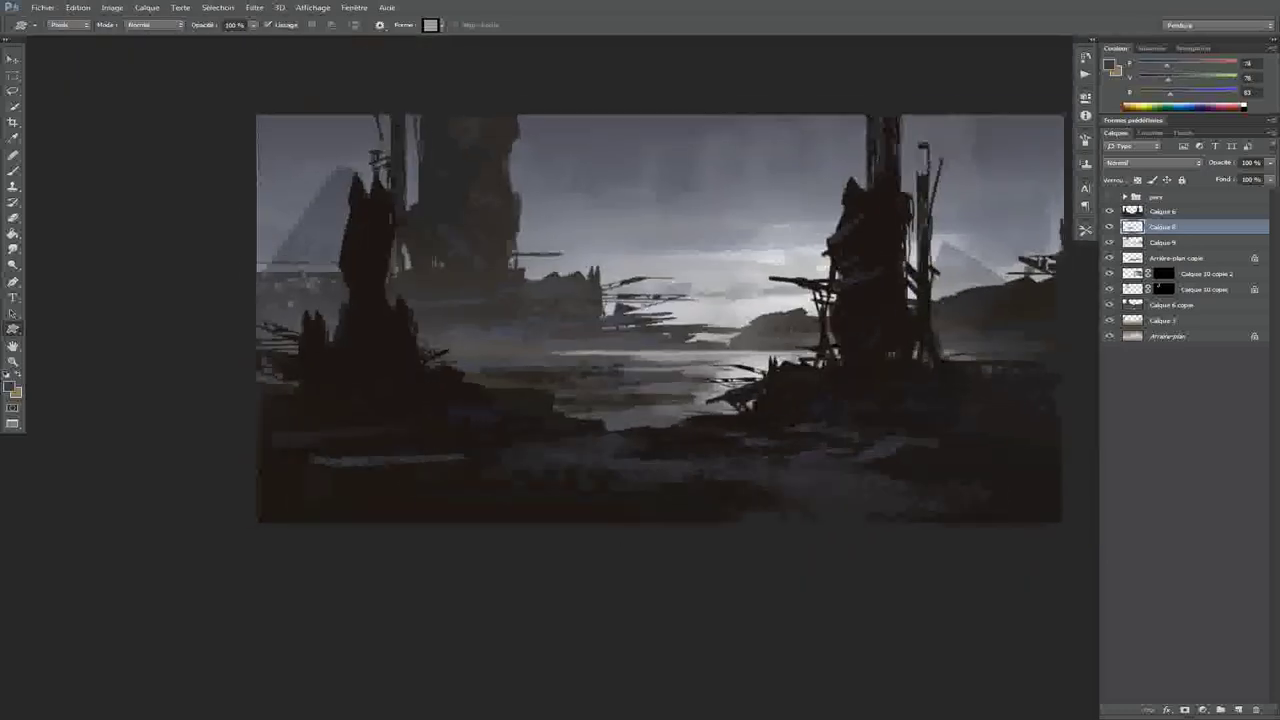
pyautogui.keyDown('alt'); pyautogui.click(677, 371); pyautogui.keyUp('alt')
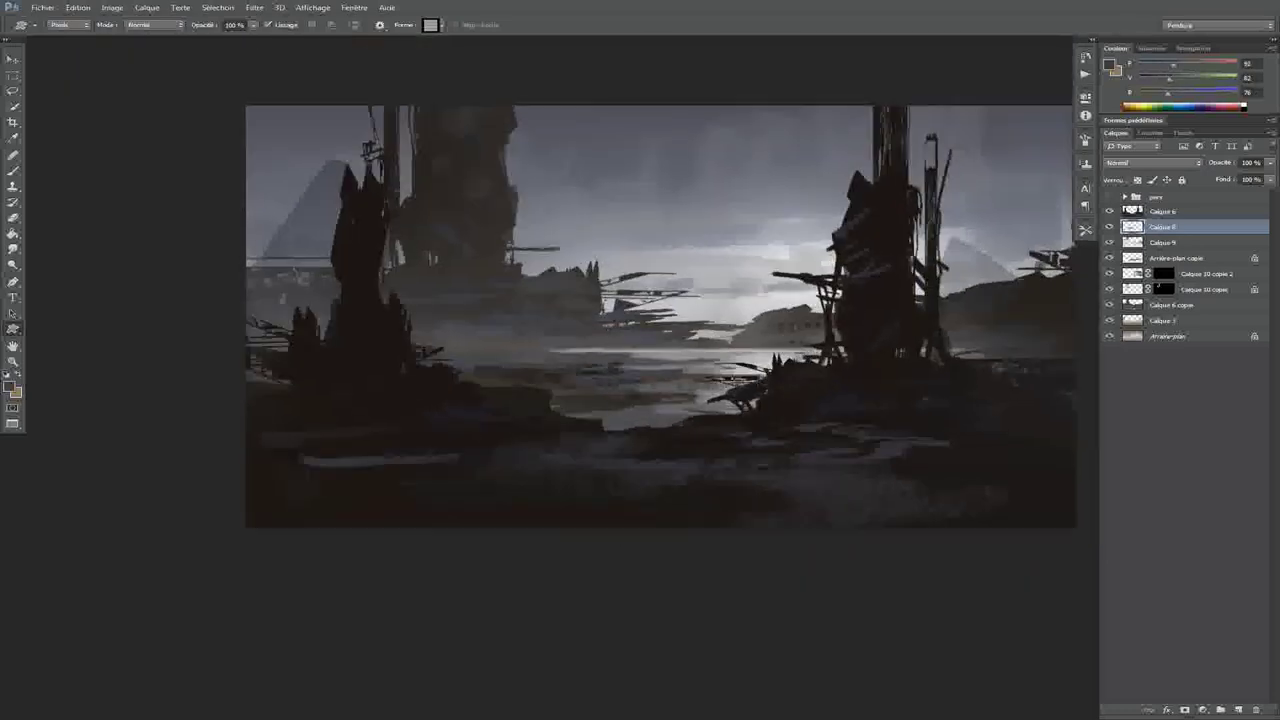
# Sample a light blue-grey from the sky and make Calque 6 the active layer
pyautogui.scroll(-2, 672, 439)
pyautogui.scroll(3, 878, 378)
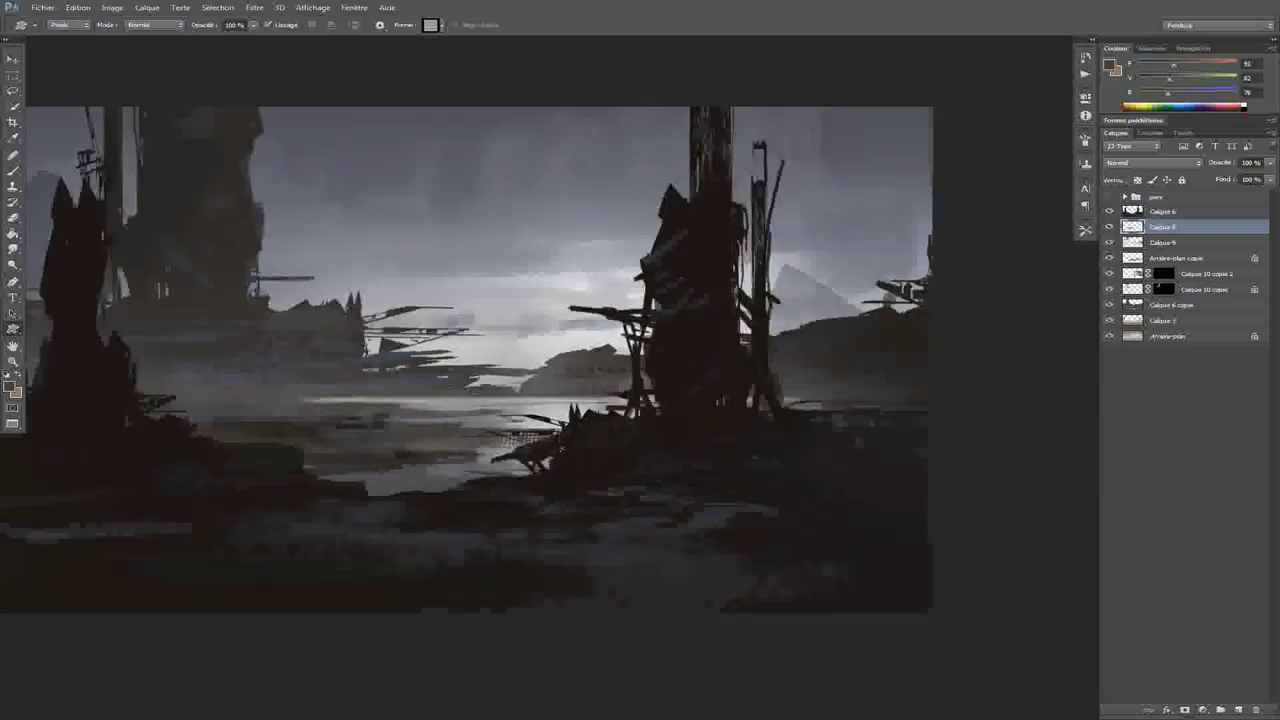
pyautogui.keyDown('alt'); pyautogui.click(710, 320); pyautogui.keyUp('alt')
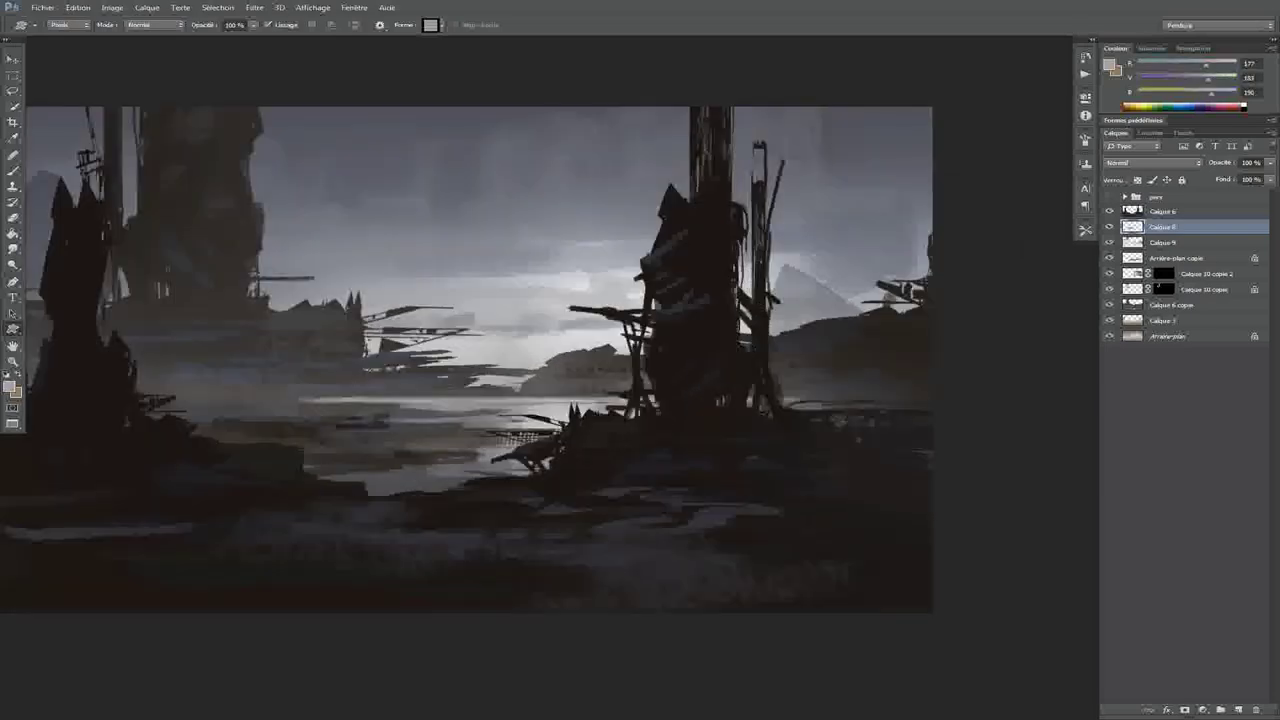
pyautogui.scroll(-3, 710, 320)
pyautogui.scroll(3, 710, 320)
pyautogui.hotkey('alt', ']')
pyautogui.hotkey('alt', ']')
pyautogui.click(710, 320)
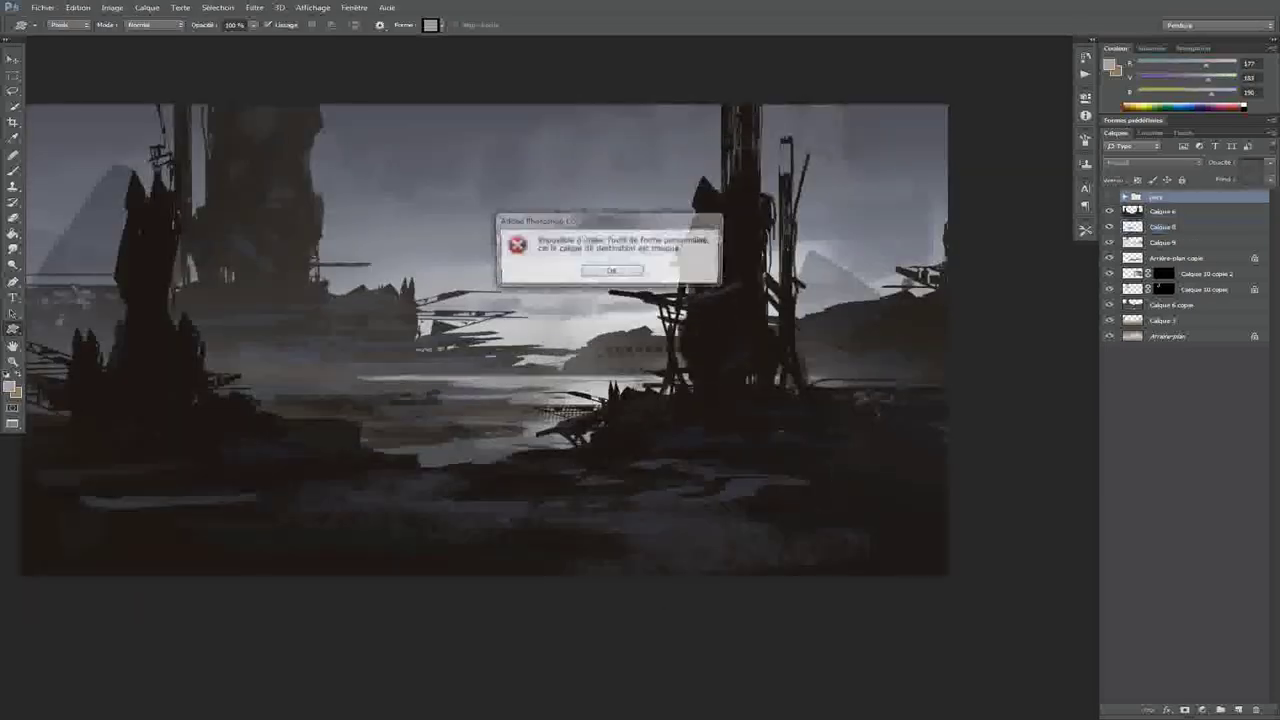
pyautogui.press('Return')
pyautogui.click(710, 320)
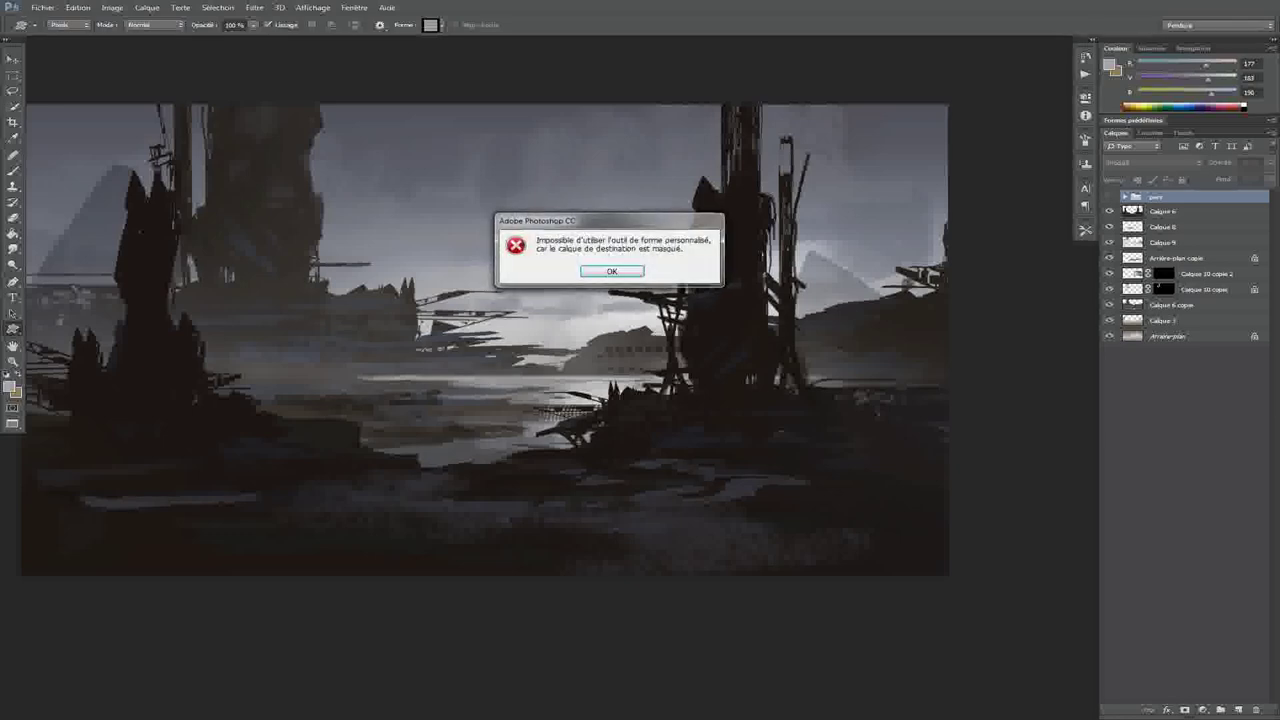
pyautogui.press('Return')
pyautogui.hotkey('alt', '[')
# Place a light grid shape in the lower-right foreground on Calque 6 and brush sampled dark ground tones over most of it
pyautogui.click(819, 506)
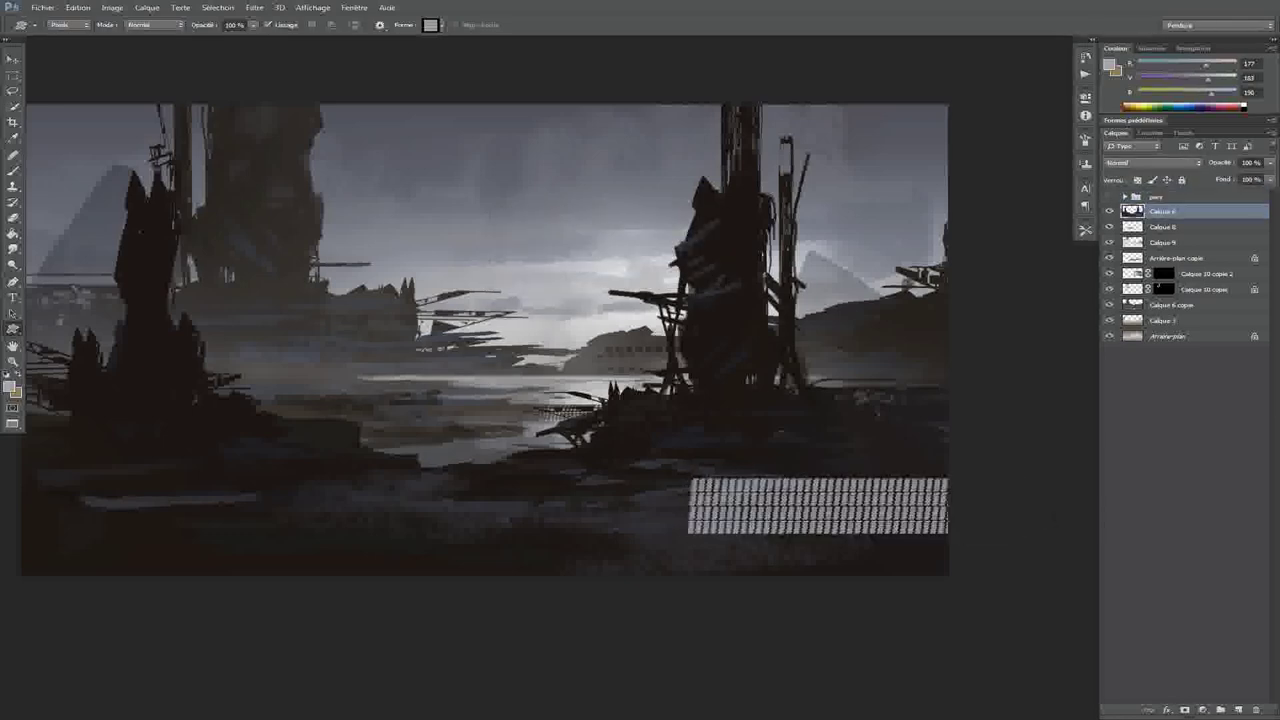
pyautogui.press('b')
pyautogui.keyDown('alt'); pyautogui.click(829, 457); pyautogui.keyUp('alt')
pyautogui.moveTo(690, 490)
pyautogui.mouseDown()
pyautogui.moveTo(880, 488)
pyautogui.moveTo(900, 466)
pyautogui.mouseUp()
pyautogui.keyDown('alt'); pyautogui.click(866, 469); pyautogui.keyUp('alt')
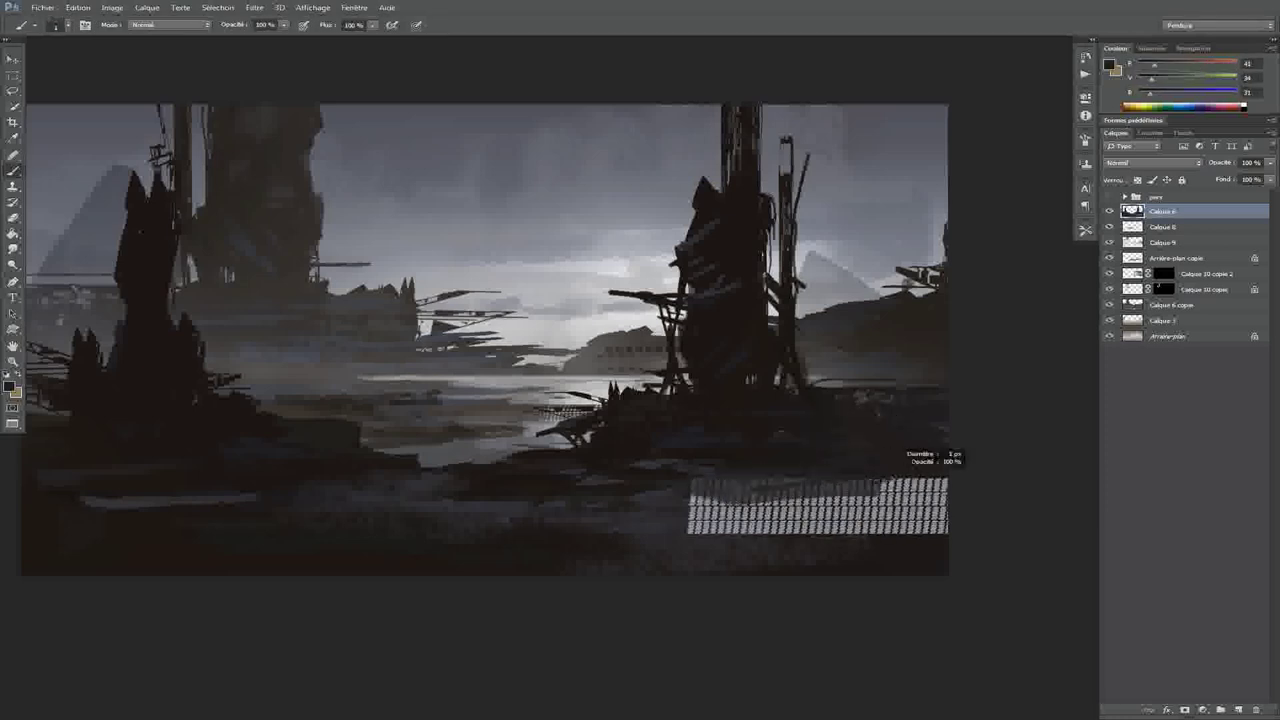
pyautogui.keyDown('alt'); pyautogui.click(674, 471); pyautogui.keyUp('alt')
pyautogui.keyDown('alt'); pyautogui.click(897, 463); pyautogui.keyUp('alt')
pyautogui.keyDown('alt'); pyautogui.click(912, 474); pyautogui.keyUp('alt')
pyautogui.moveTo(913, 472)
pyautogui.mouseDown()
pyautogui.moveTo(655, 498)
pyautogui.moveTo(730, 525)
pyautogui.moveTo(940, 515)
pyautogui.moveTo(700, 510)
pyautogui.moveTo(740, 512)
pyautogui.mouseUp()
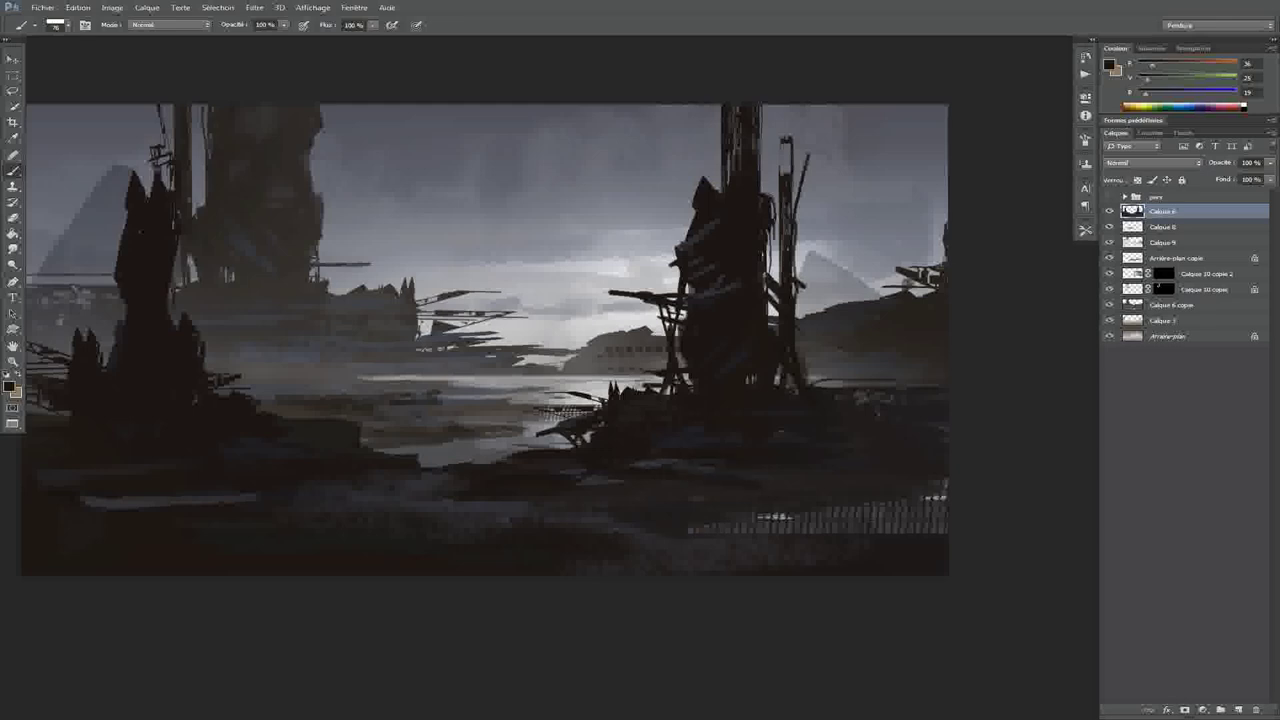
# Add a perspective grid custom shape in a sampled mid grey on a new layer, spanning the middle foreground below the water
pyautogui.press('u')
pyautogui.rightClick(660, 400)
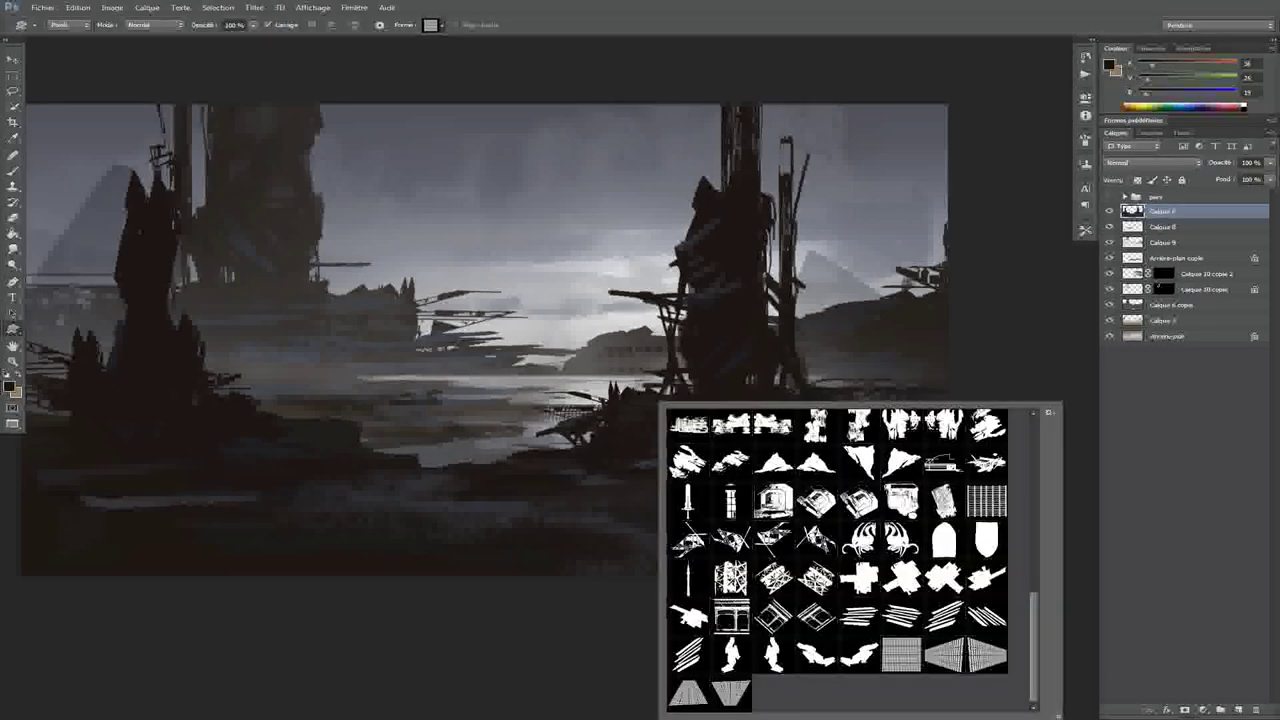
pyautogui.doubleClick(690, 693)
pyautogui.moveTo(355, 640); pyautogui.dragTo(620, 536)
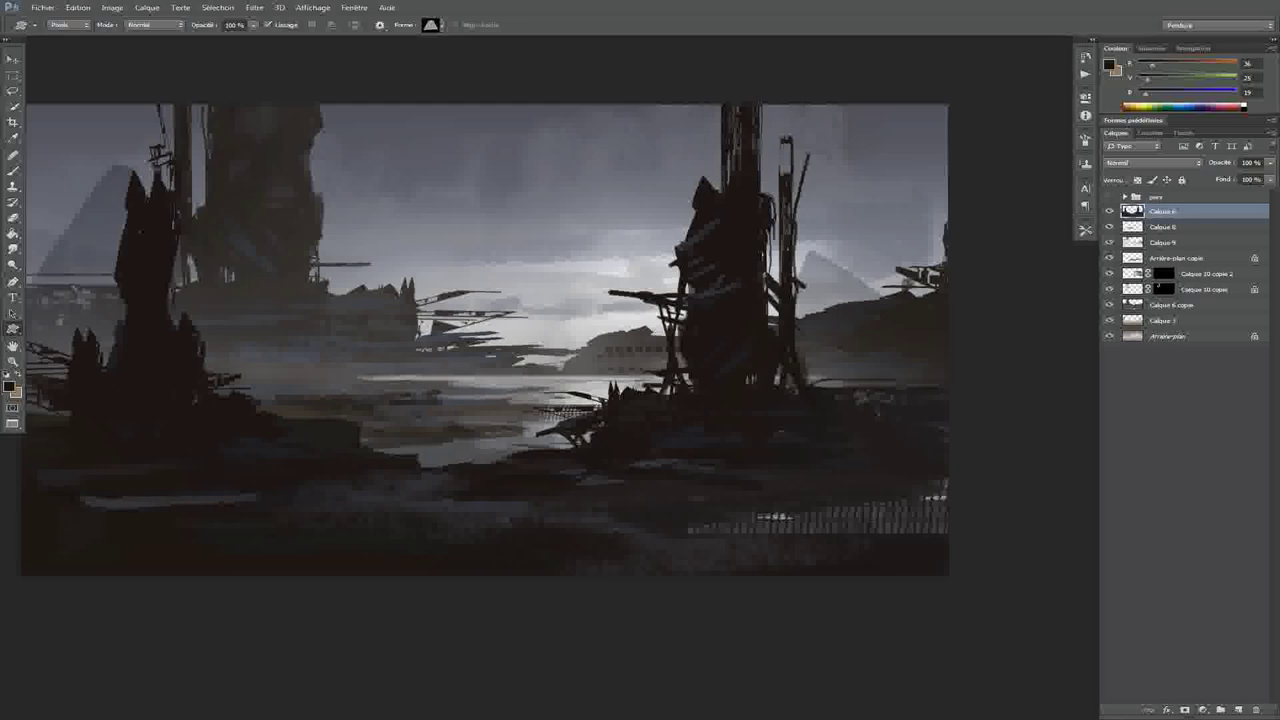
pyautogui.keyDown('alt'); pyautogui.keyDown('shift'); pyautogui.rightClick(520, 470); pyautogui.keyUp('shift'); pyautogui.keyUp('alt')
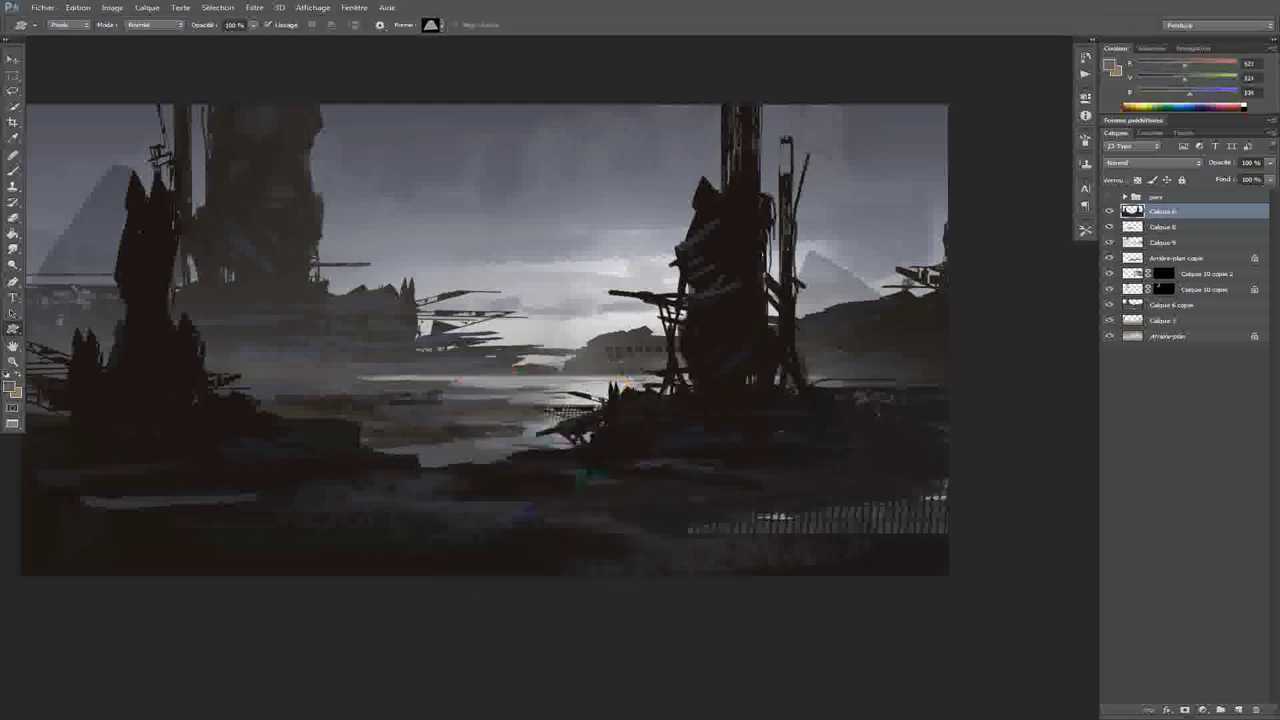
pyautogui.hotkey('ctrl', 'shift', 'alt', 'n')
pyautogui.moveTo(320, 630); pyautogui.dragTo(738, 470)
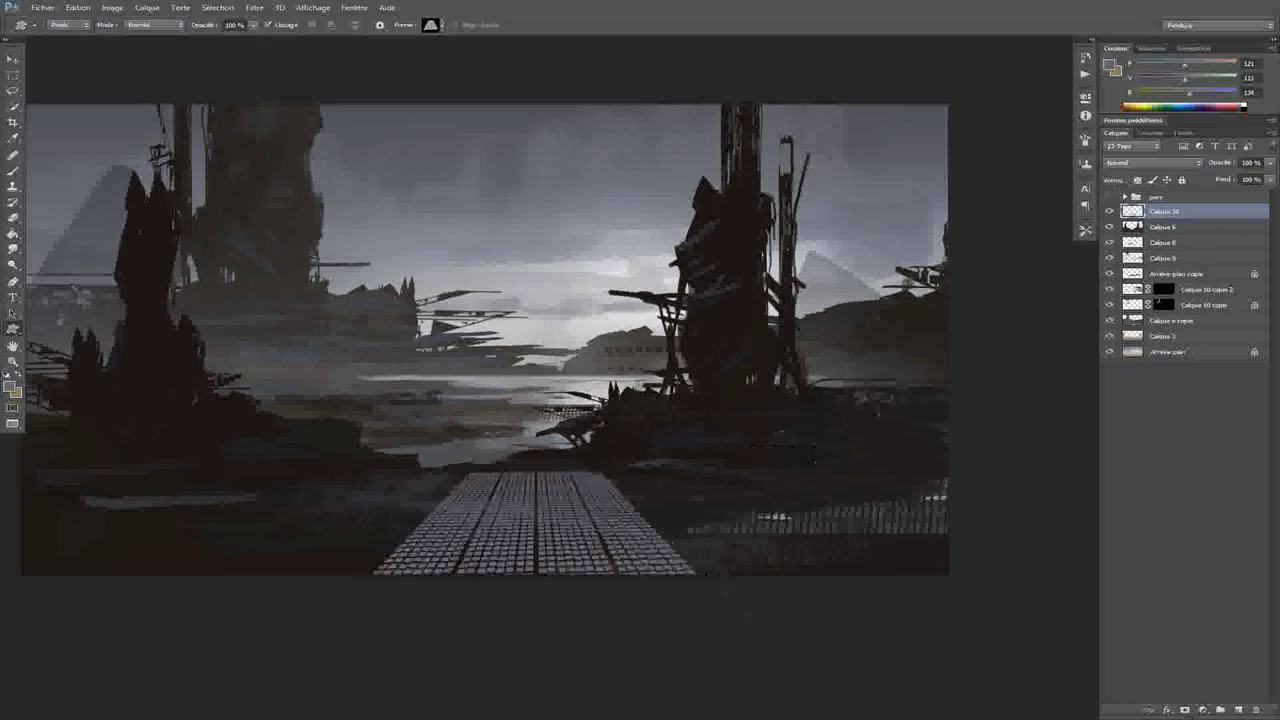
pyautogui.hotkey('ctrl', '-')
pyautogui.hotkey('ctrl', '+')
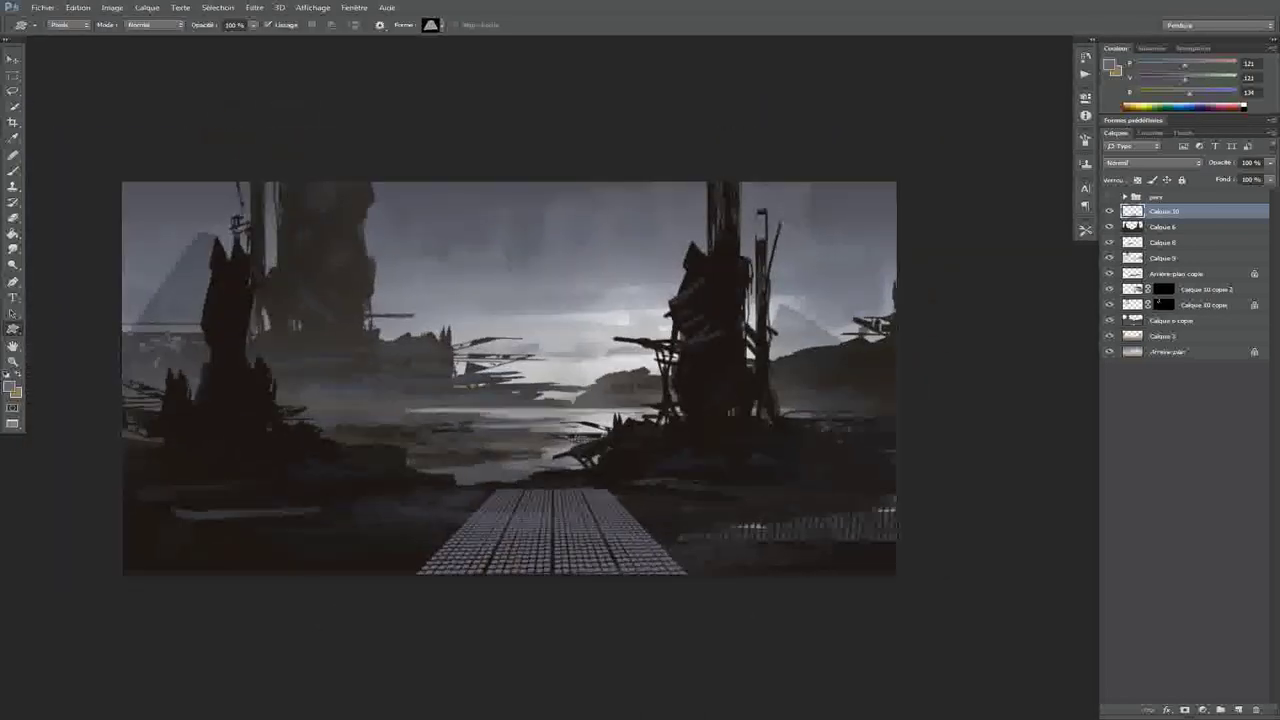
# Lock the grid layer's transparency and darken the grid with sampled dark ground tones using the Airbrush Soft Round 17 brush at 172 px
pyautogui.press('b')
pyautogui.hotkey('ctrl', '+')
pyautogui.rightClick(650, 318)
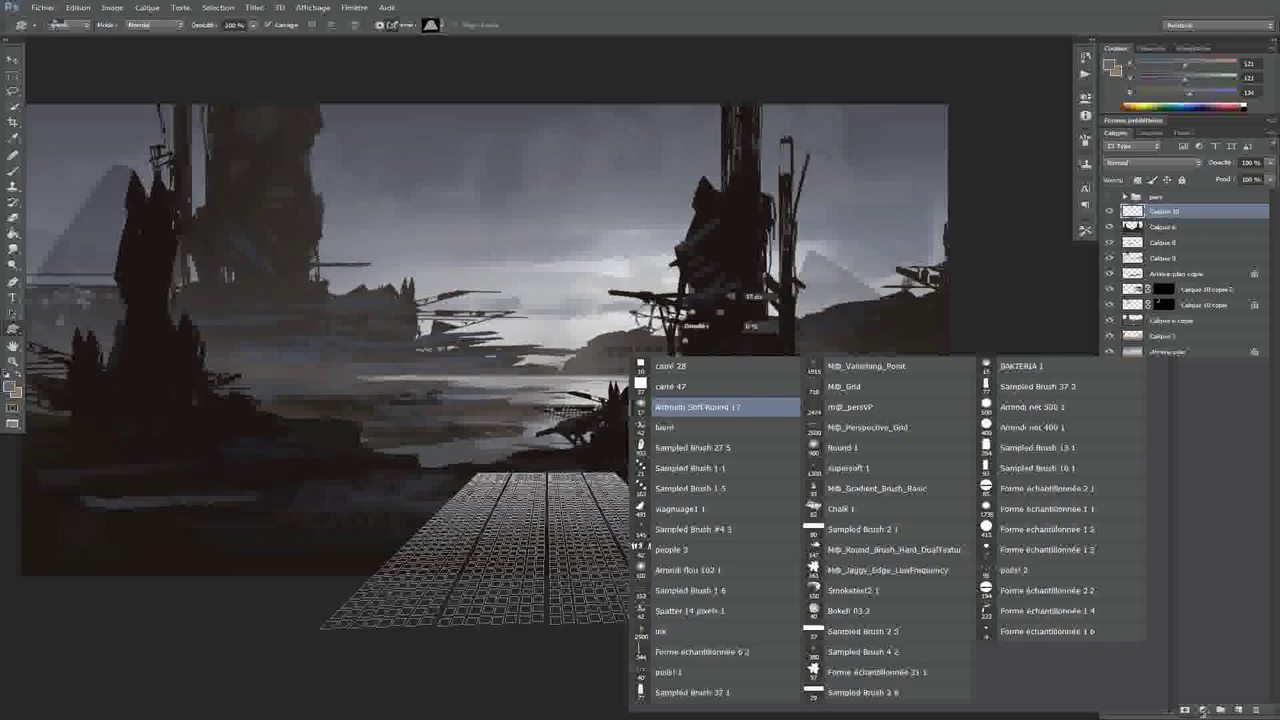
pyautogui.write('172')
pyautogui.press('Return')
pyautogui.hotkey('ctrl', '-')
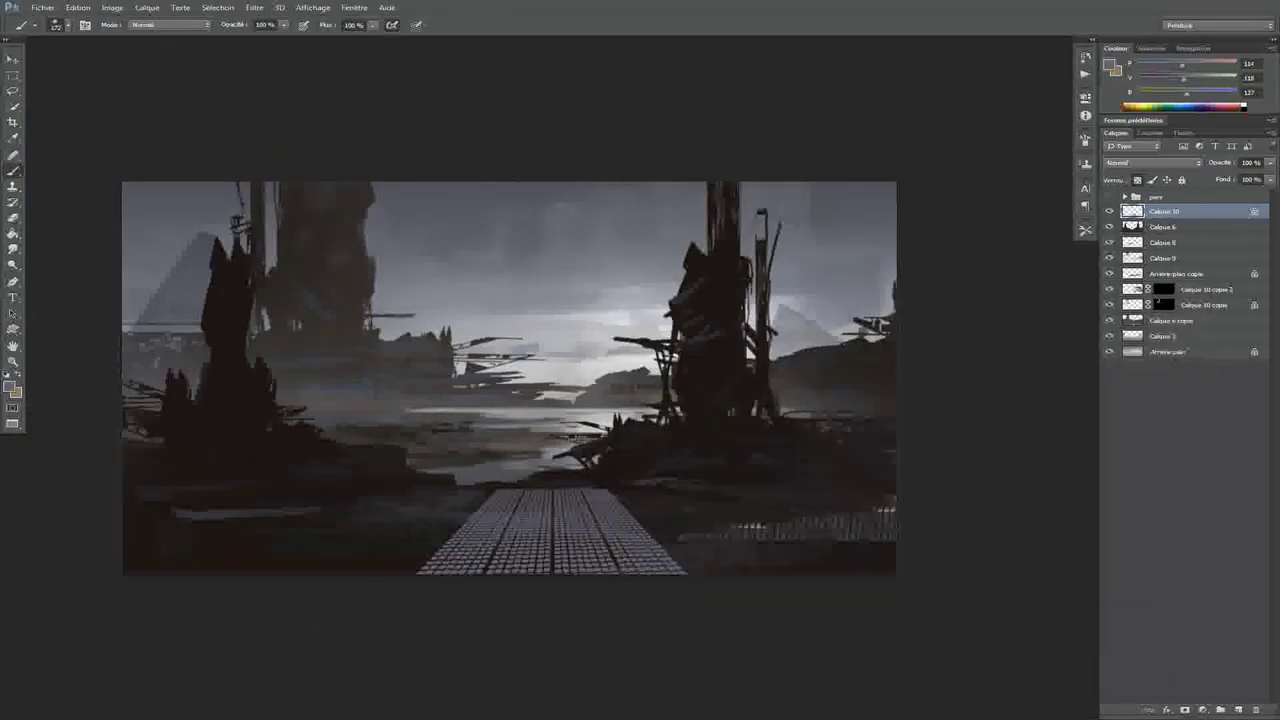
pyautogui.keyDown('alt'); pyautogui.click(614, 486); pyautogui.keyUp('alt')
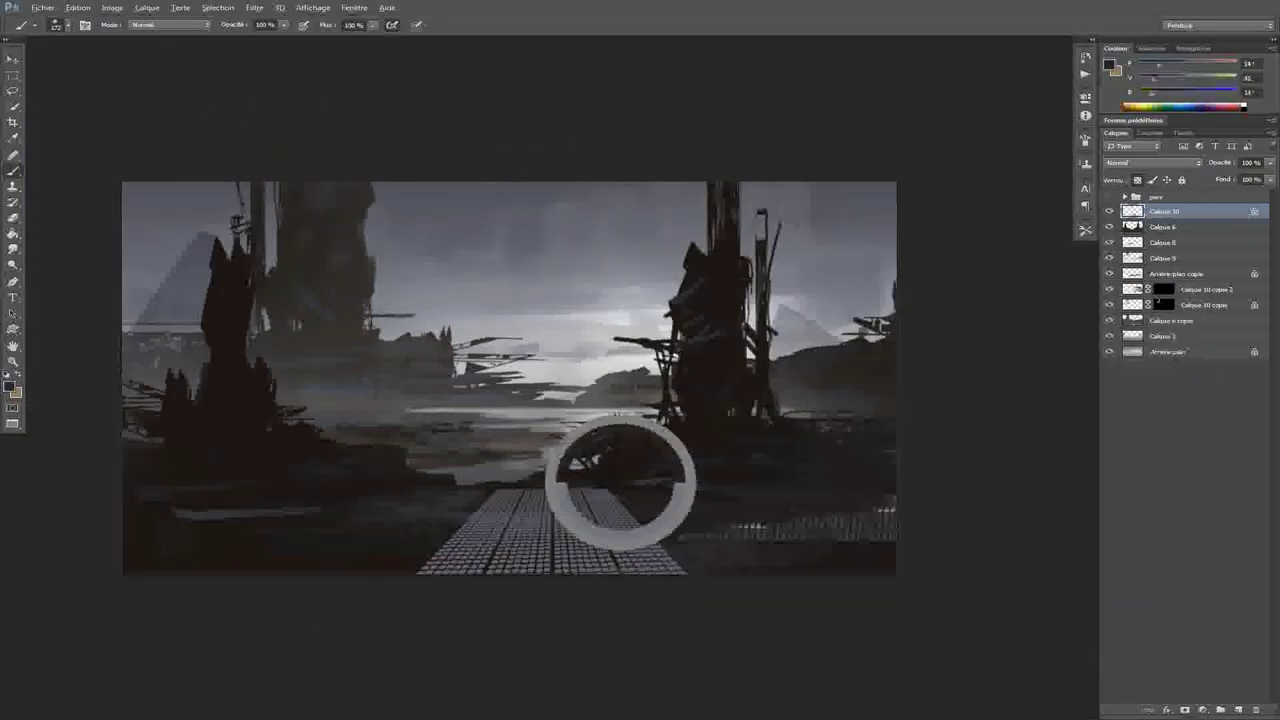
pyautogui.moveTo(540, 494); pyautogui.dragTo(624, 514)
pyautogui.moveTo(545, 500); pyautogui.dragTo(440, 565)
pyautogui.moveTo(585, 525); pyautogui.dragTo(680, 573)
pyautogui.scroll(-1, 639, 577)
pyautogui.scroll(-2, 638, 567)
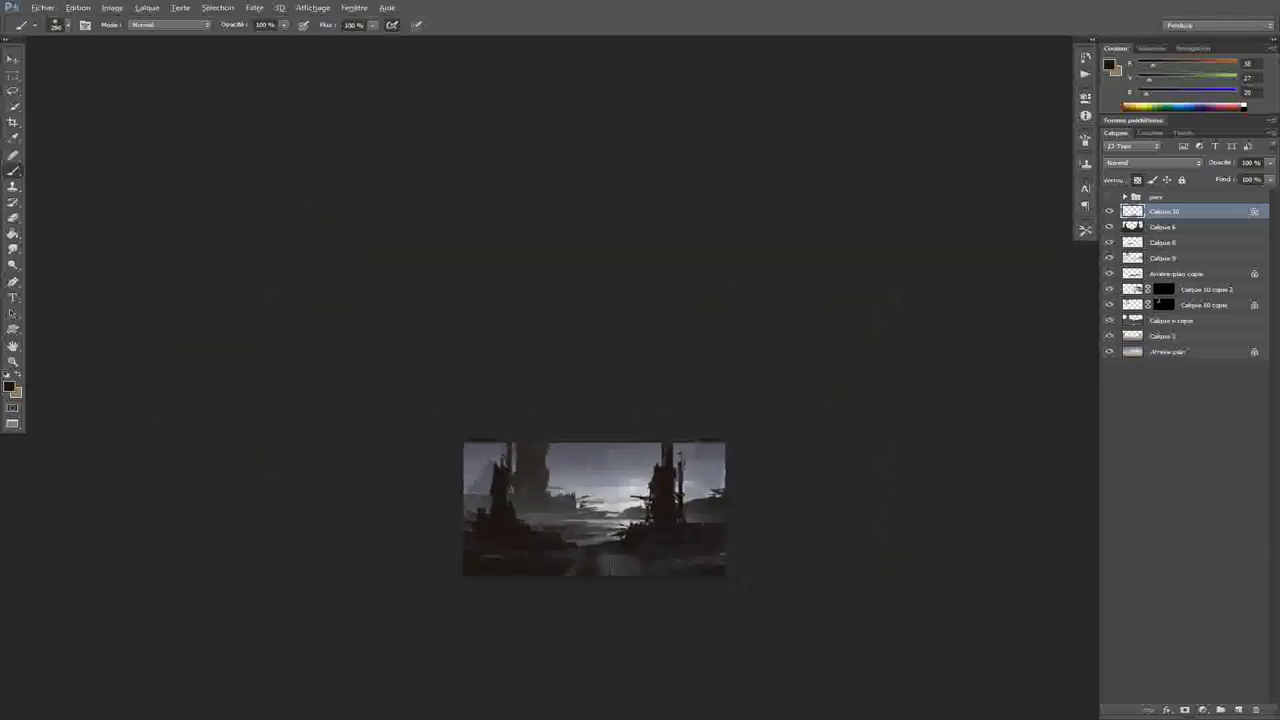
# Brush sampled light greys over the grid, and blend most of it into the ground with a sampled dark tone
pyautogui.scroll(2, 637, 565)
pyautogui.keyDown('alt'); pyautogui.click(611, 477); pyautogui.keyUp('alt')
pyautogui.moveTo(611, 477); pyautogui.dragTo(608, 366)
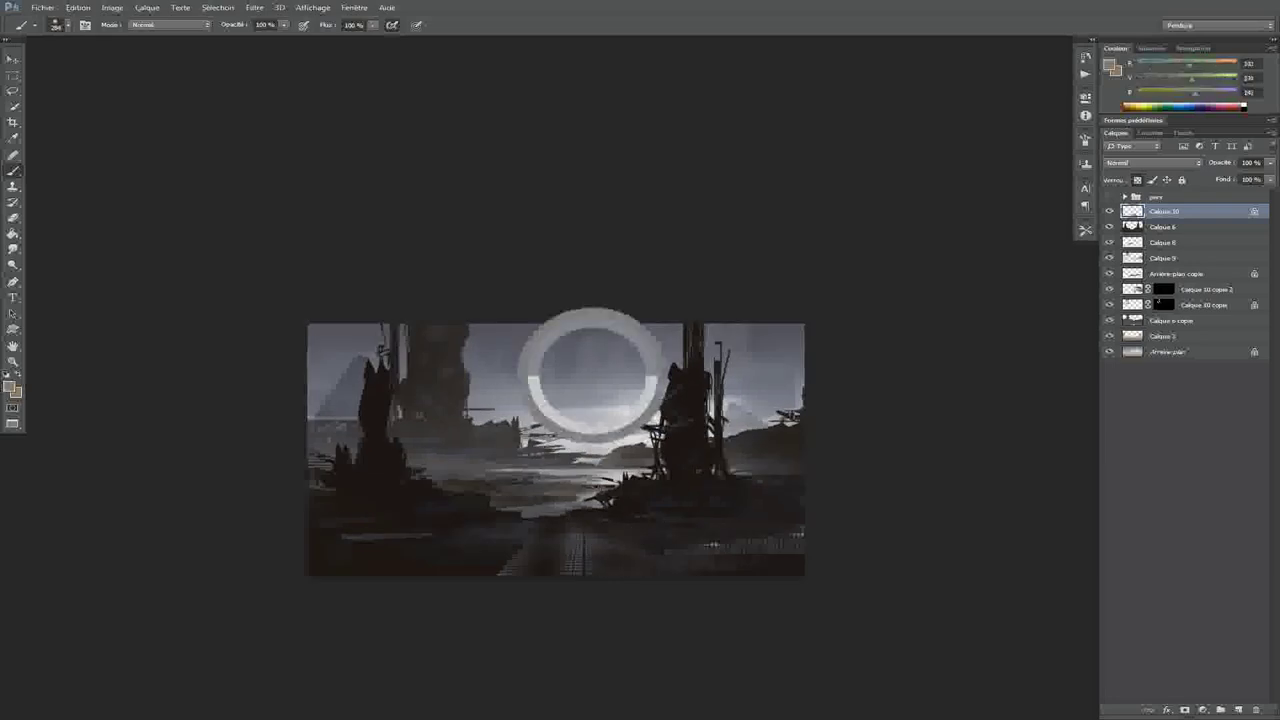
pyautogui.moveTo(580, 571); pyautogui.dragTo(540, 562)
pyautogui.keyDown('alt'); pyautogui.click(609, 469); pyautogui.keyUp('alt')
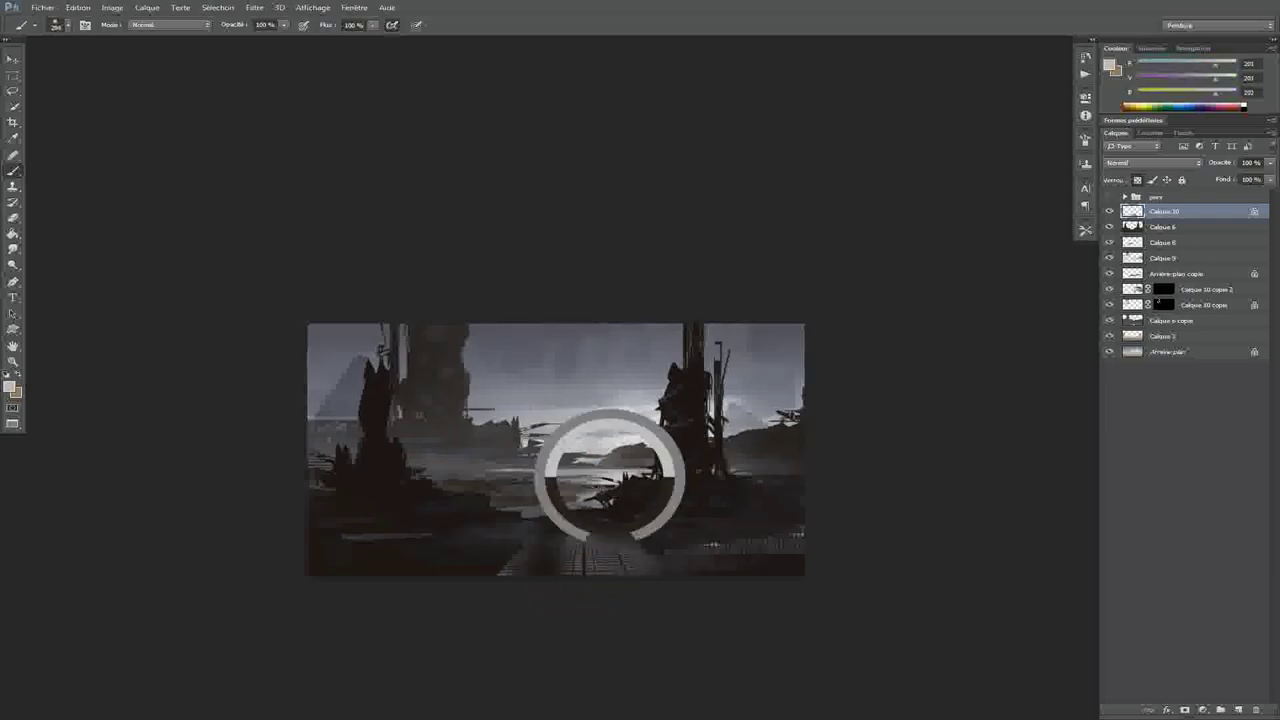
pyautogui.keyDown('alt'); pyautogui.keyDown('shift'); pyautogui.rightClick(634, 408); pyautogui.keyUp('shift'); pyautogui.keyUp('alt')
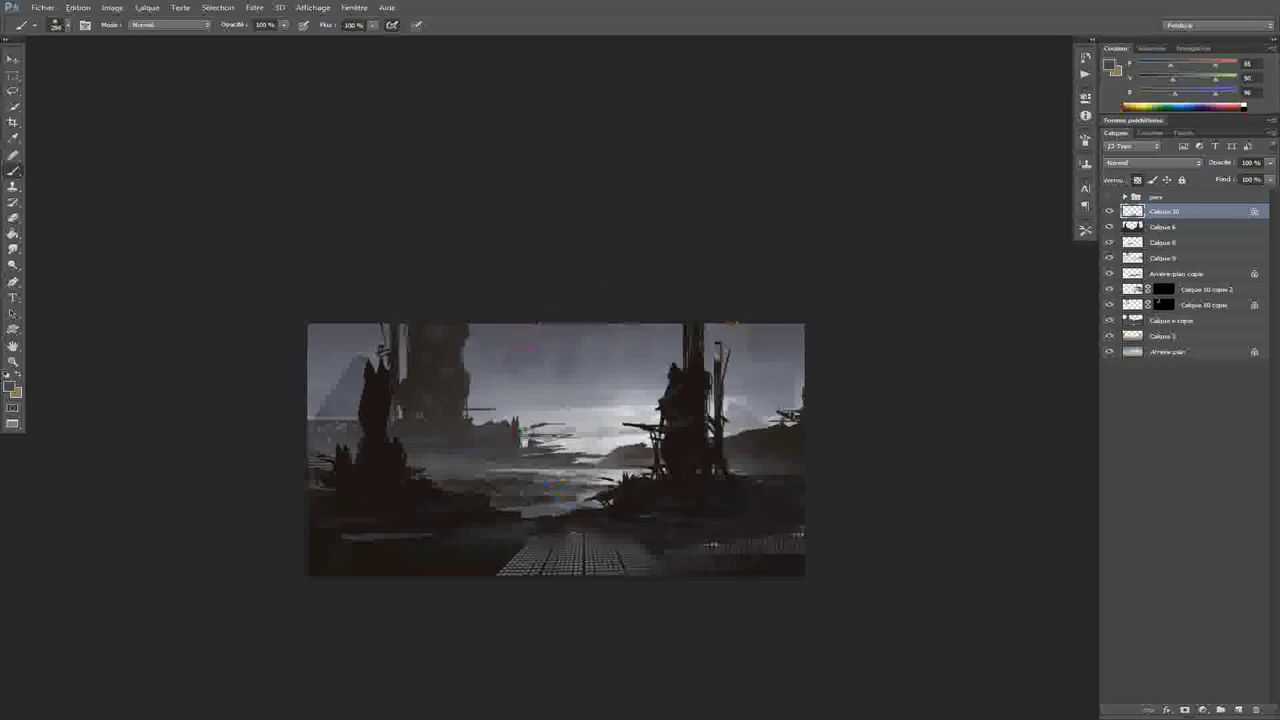
pyautogui.keyDown('alt'); pyautogui.click(665, 534); pyautogui.keyUp('alt')
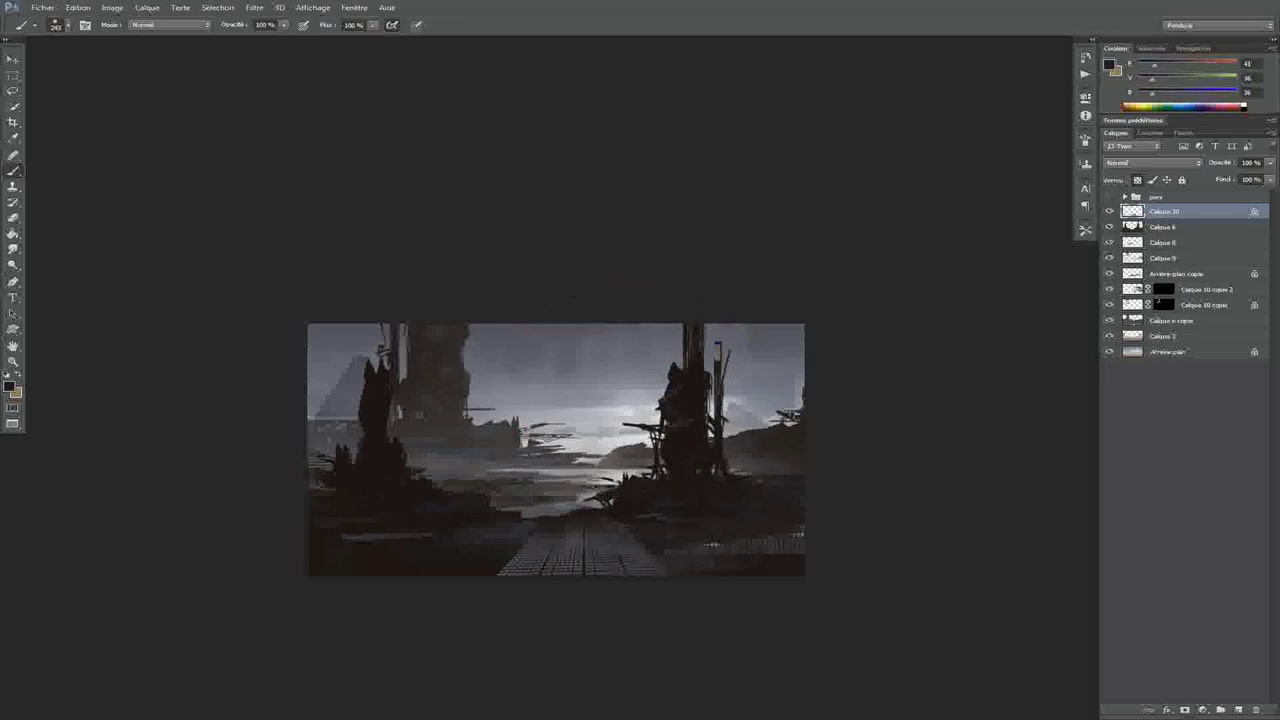
pyautogui.moveTo(575, 560)
pyautogui.mouseDown()
pyautogui.moveTo(557, 560)
pyautogui.moveTo(640, 550)
pyautogui.mouseUp()
pyautogui.moveTo(520, 565)
pyautogui.mouseDown()
pyautogui.moveTo(670, 573)
pyautogui.moveTo(630, 548)
pyautogui.mouseUp()
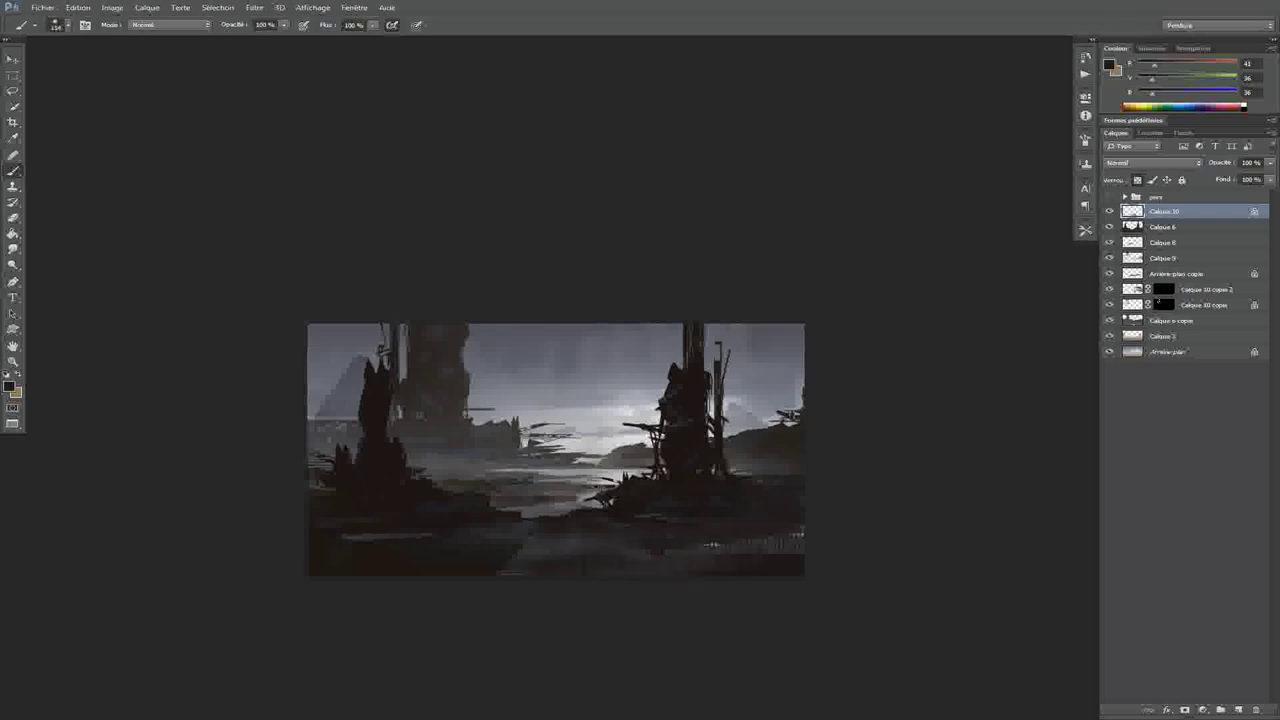
# Free-transform the faint grid, shifting it to the right side of the foreground and adjusting its width
pyautogui.scroll(-4, 640, 565)
pyautogui.scroll(3, 630, 570)
pyautogui.hotkey('ctrl', 't')
pyautogui.moveTo(615, 561); pyautogui.dragTo(703, 566)
pyautogui.moveTo(602, 520); pyautogui.dragTo(644, 513)
pyautogui.moveTo(771, 566); pyautogui.dragTo(784, 566)
pyautogui.press('Return')
pyautogui.press('b')
pyautogui.scroll(-3, 648, 560)
pyautogui.scroll(2, 648, 560)
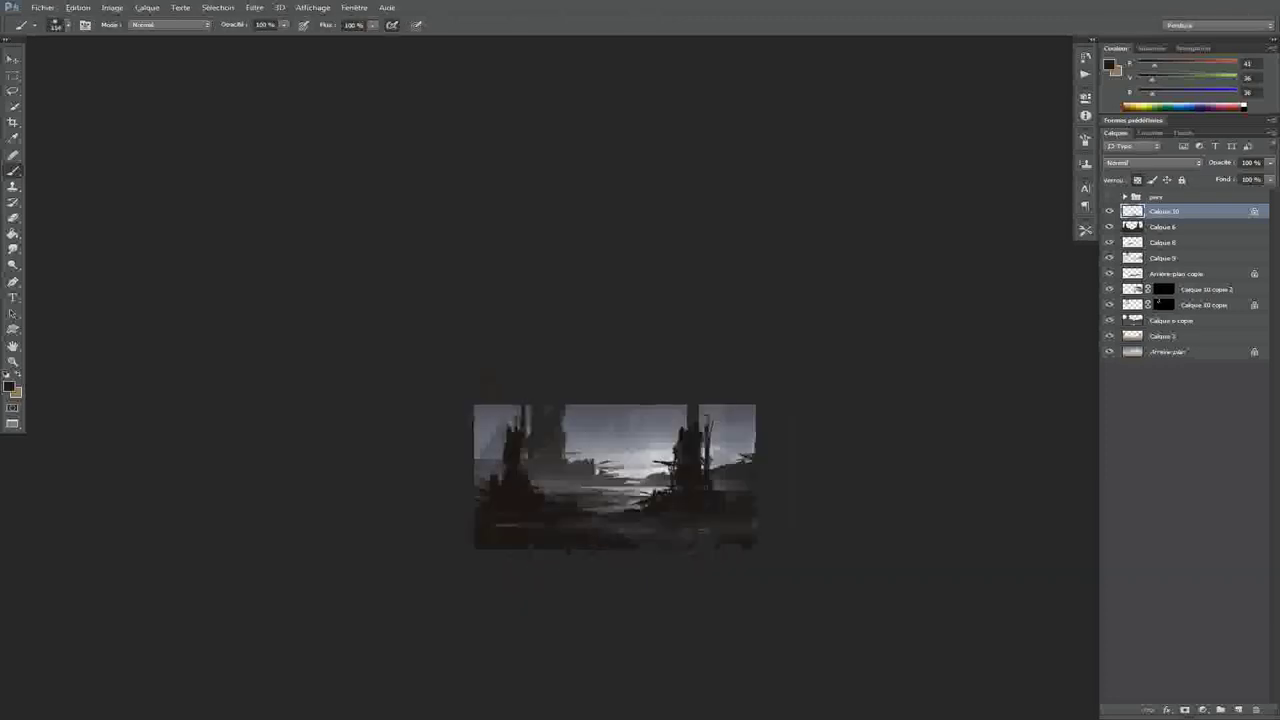
# Warp the grid layer so both of its sides bend toward the right
pyautogui.scroll(1, 648, 560)
pyautogui.hotkey('ctrl', 't')
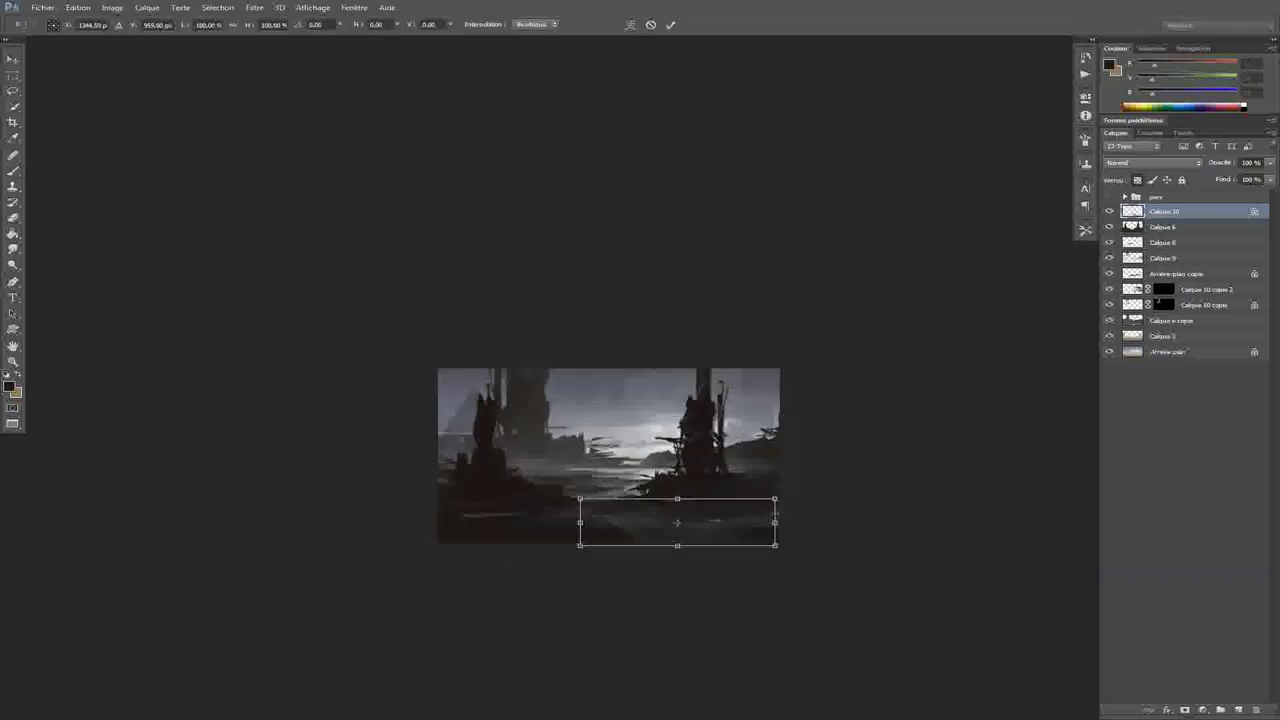
pyautogui.click(630, 24)
pyautogui.moveTo(582, 520)
pyautogui.mouseDown()
pyautogui.moveTo(603, 526)
pyautogui.moveTo(599, 516)
pyautogui.mouseUp()
pyautogui.moveTo(776, 529); pyautogui.dragTo(797, 527)
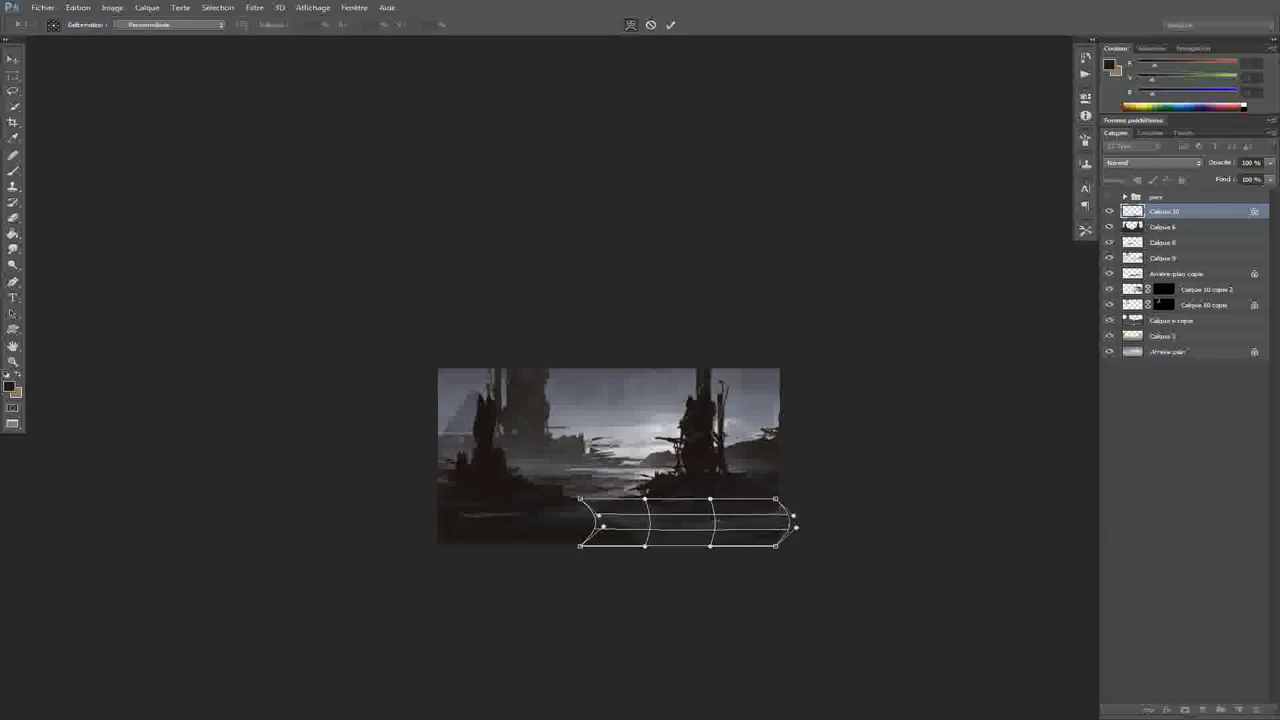
pyautogui.press('Return')
pyautogui.press('b')
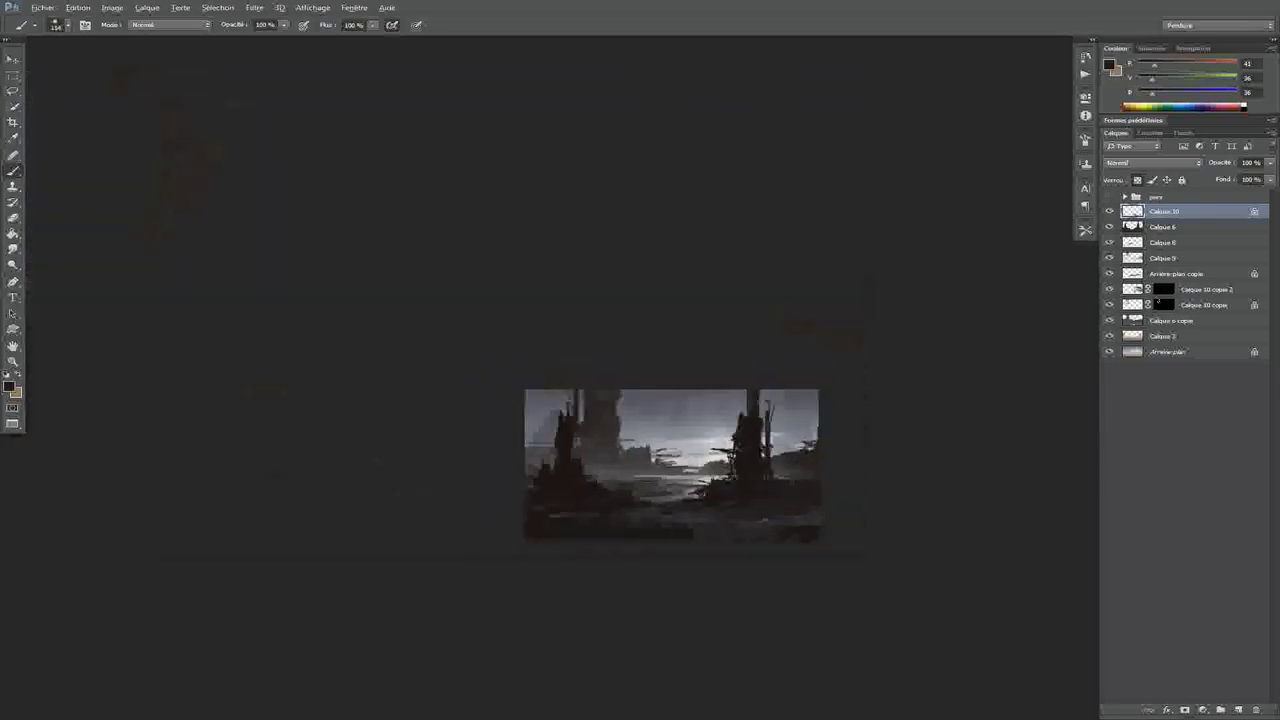
pyautogui.scroll(3, 739, 542)
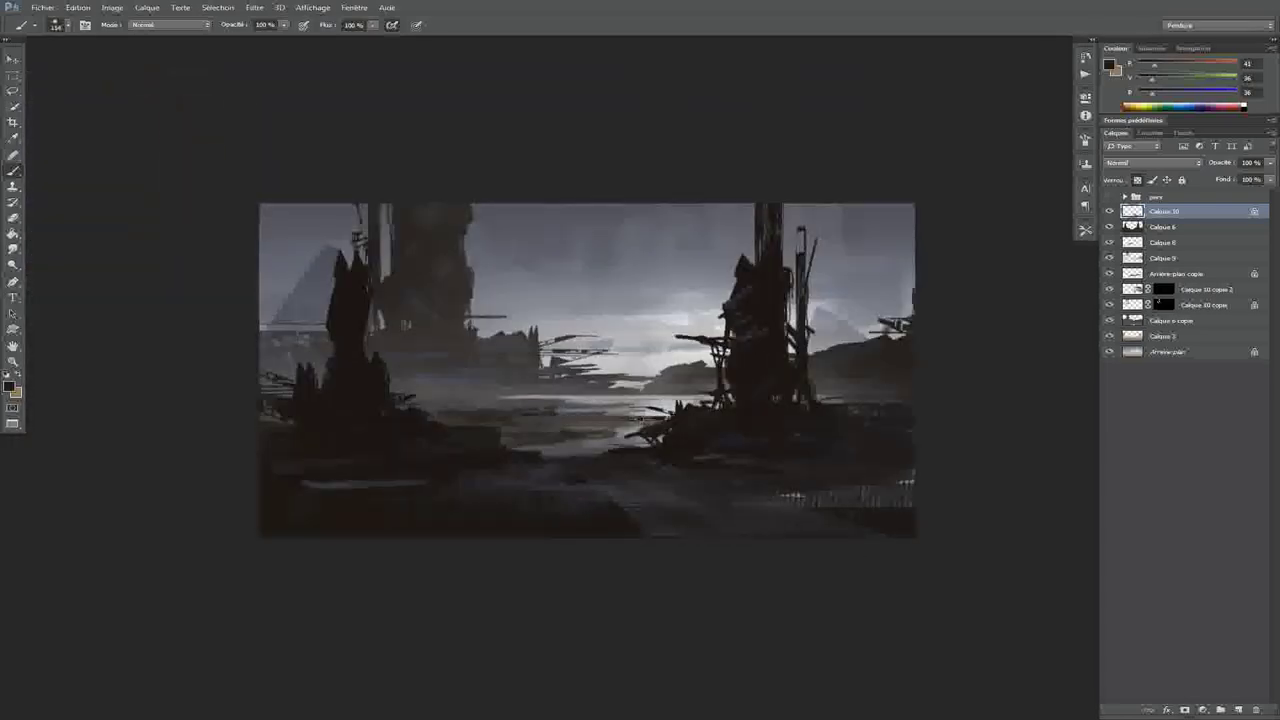
# On a new layer, paint dark ground strokes over the foreground and grid edges with Sampled Brush 27 5 and sampled tones
pyautogui.hotkey('ctrl', 'shift', 'alt', 'n')
pyautogui.rightClick(580, 282)
pyautogui.click(650, 447)
pyautogui.moveTo(511, 471)
pyautogui.mouseDown()
pyautogui.moveTo(603, 495)
pyautogui.moveTo(580, 495)
pyautogui.moveTo(610, 485)
pyautogui.mouseUp()
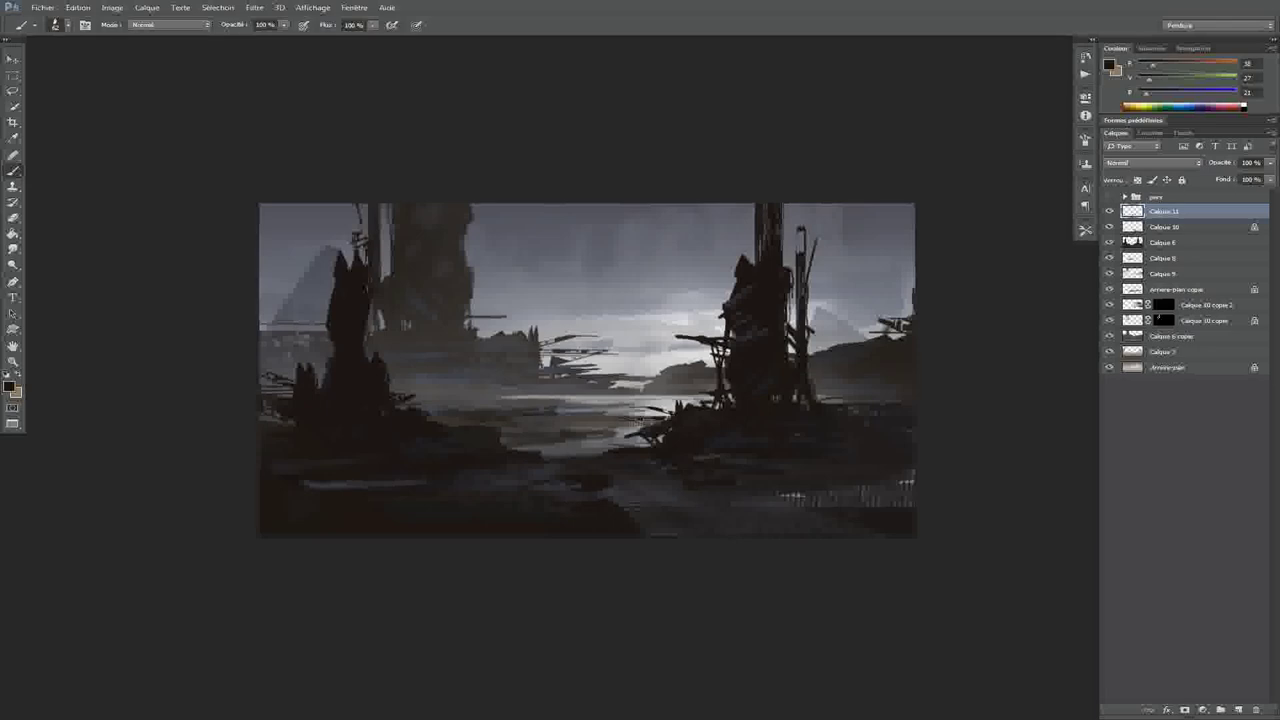
pyautogui.keyDown('alt'); pyautogui.click(714, 456); pyautogui.keyUp('alt')
pyautogui.keyDown('alt'); pyautogui.click(724, 480); pyautogui.keyUp('alt')
pyautogui.moveTo(778, 497)
pyautogui.mouseDown()
pyautogui.moveTo(832, 495)
pyautogui.moveTo(800, 486)
pyautogui.mouseUp()
# Paint thin dark posts and wires in sampled tones on both banks, in the water and beside the right-hand tower
pyautogui.keyDown('alt'); pyautogui.click(827, 411); pyautogui.keyUp('alt')
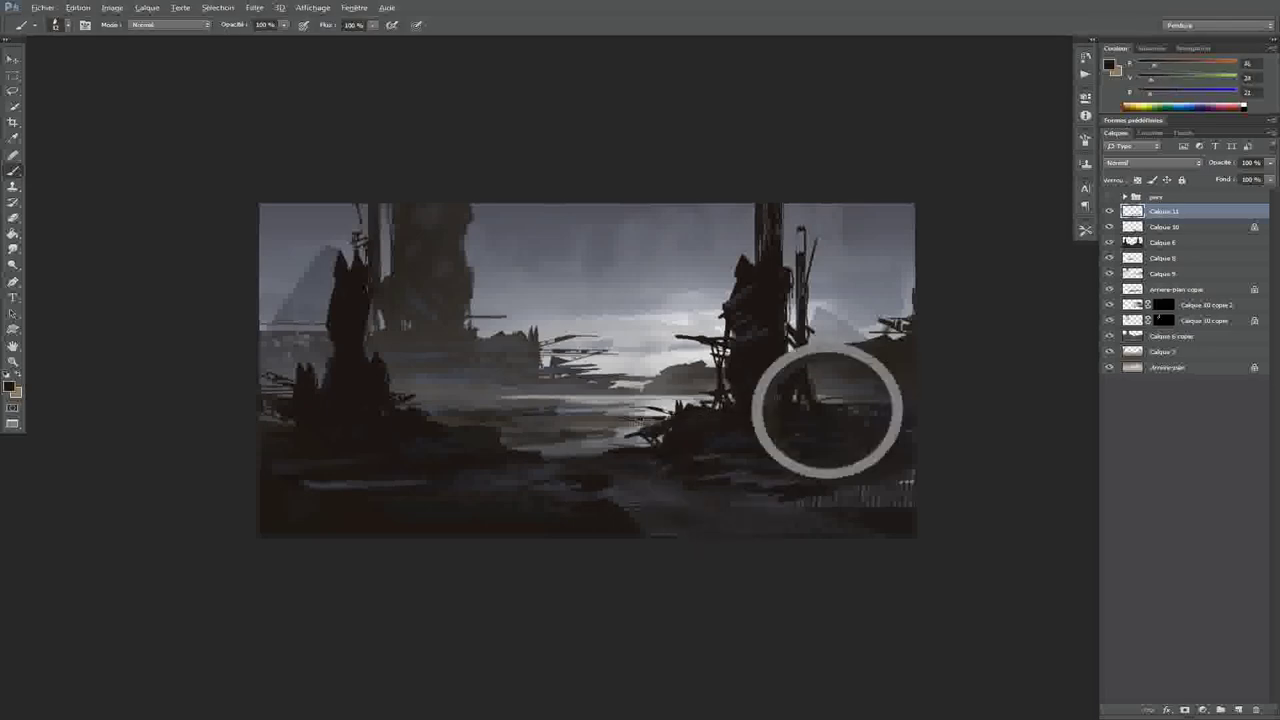
pyautogui.keyDown('alt'); pyautogui.click(816, 405); pyautogui.keyUp('alt')
pyautogui.moveTo(818, 378); pyautogui.dragTo(850, 325)
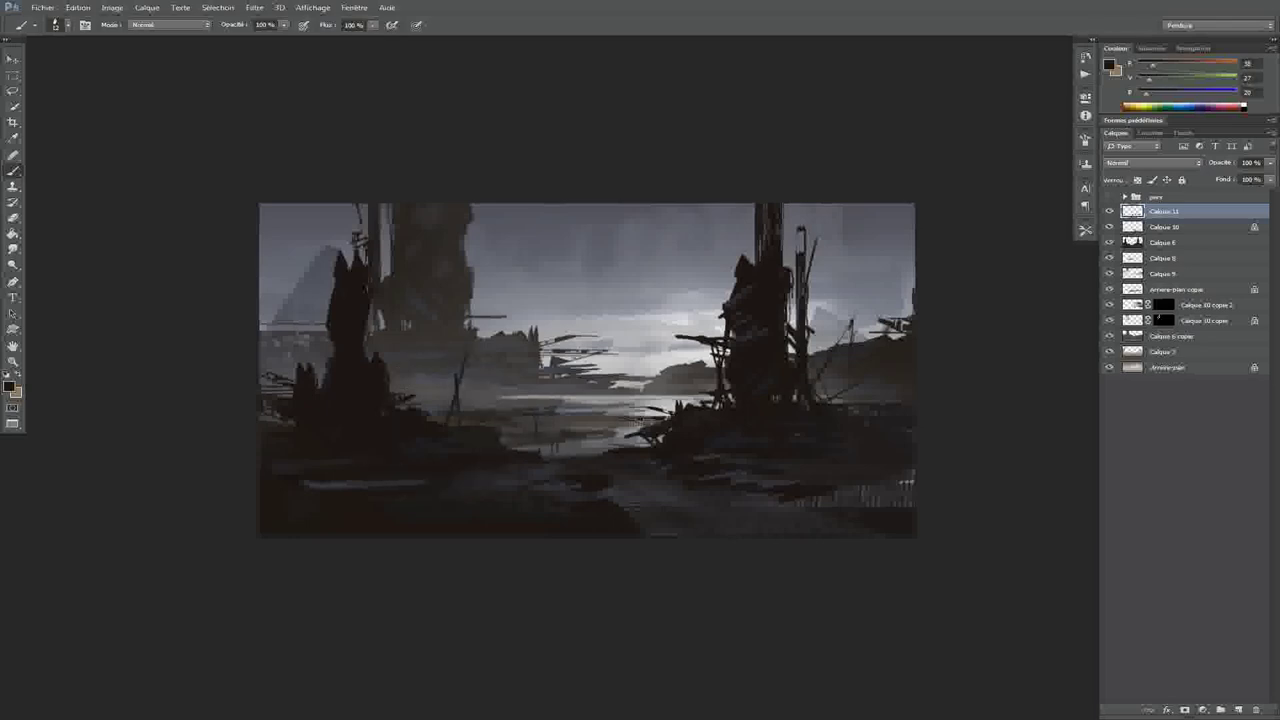
pyautogui.moveTo(636, 365); pyautogui.dragTo(646, 428)
pyautogui.moveTo(620, 341); pyautogui.dragTo(644, 415)
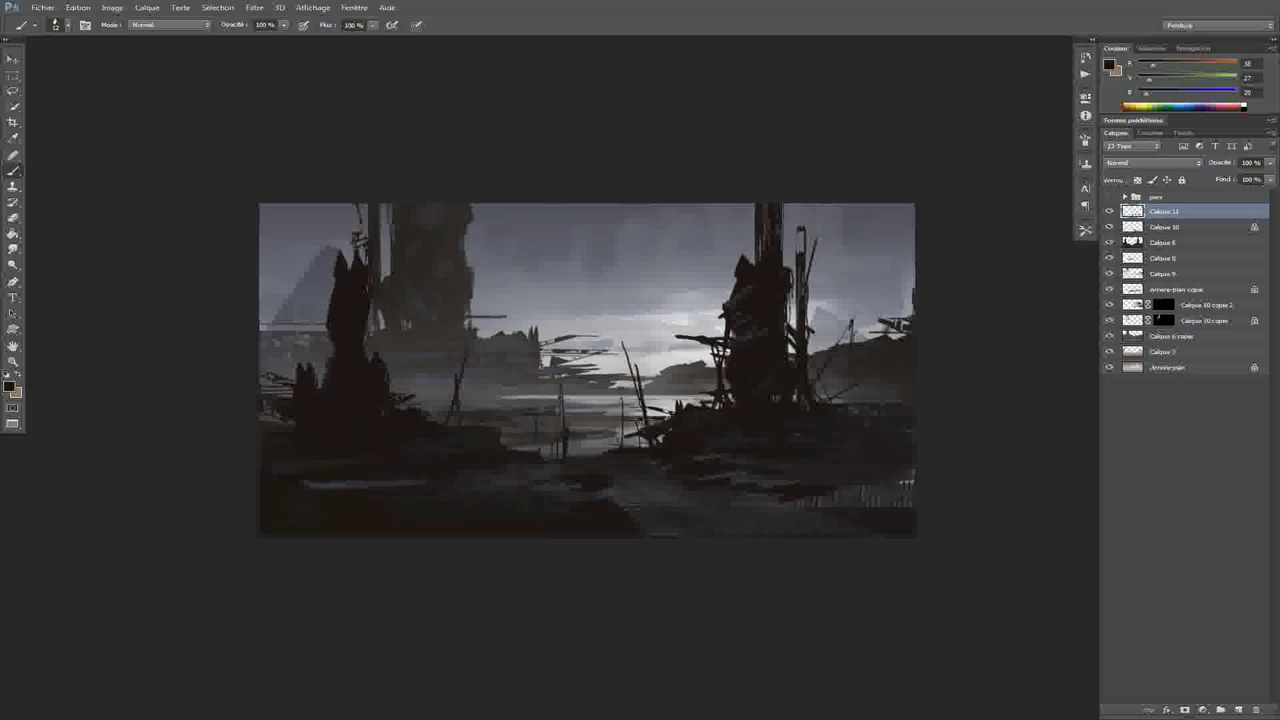
# Paint a thin slanted dark pole beside the upper part of the right-hand tower
pyautogui.scroll(-4, 700, 370)
pyautogui.scroll(2, 700, 370)
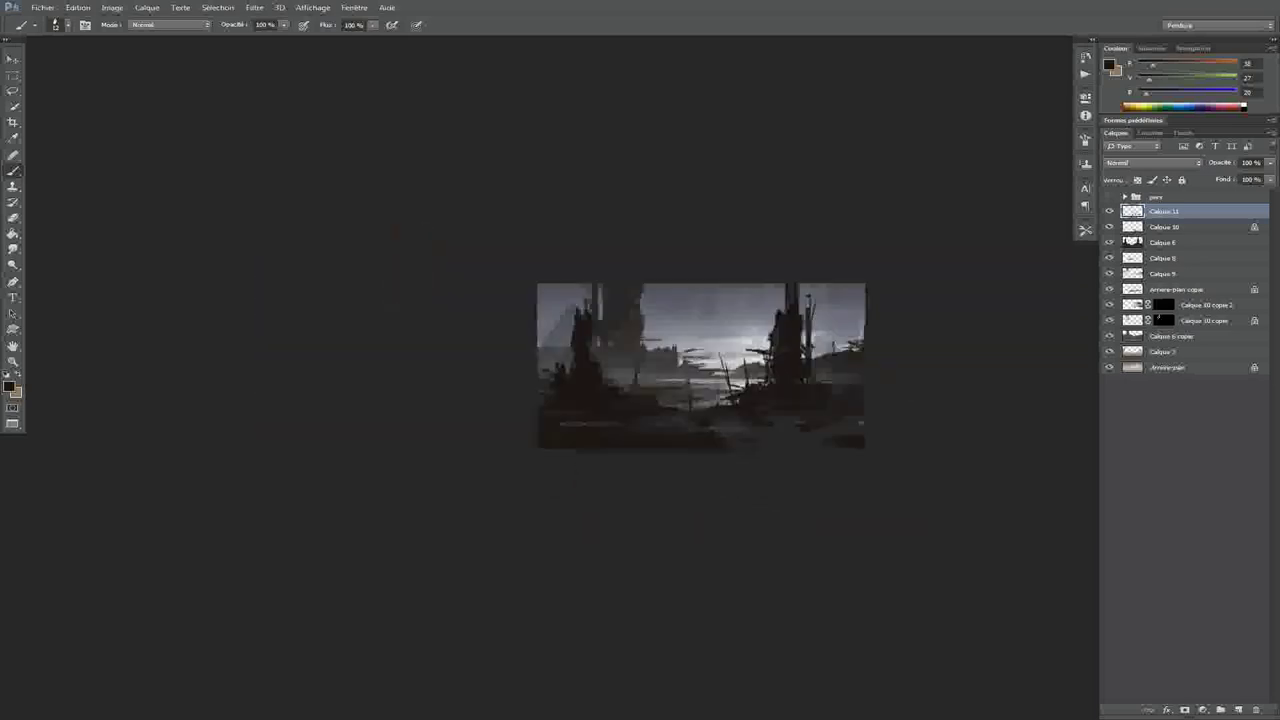
pyautogui.scroll(-2, 600, 440)
pyautogui.scroll(5, 645, 360)
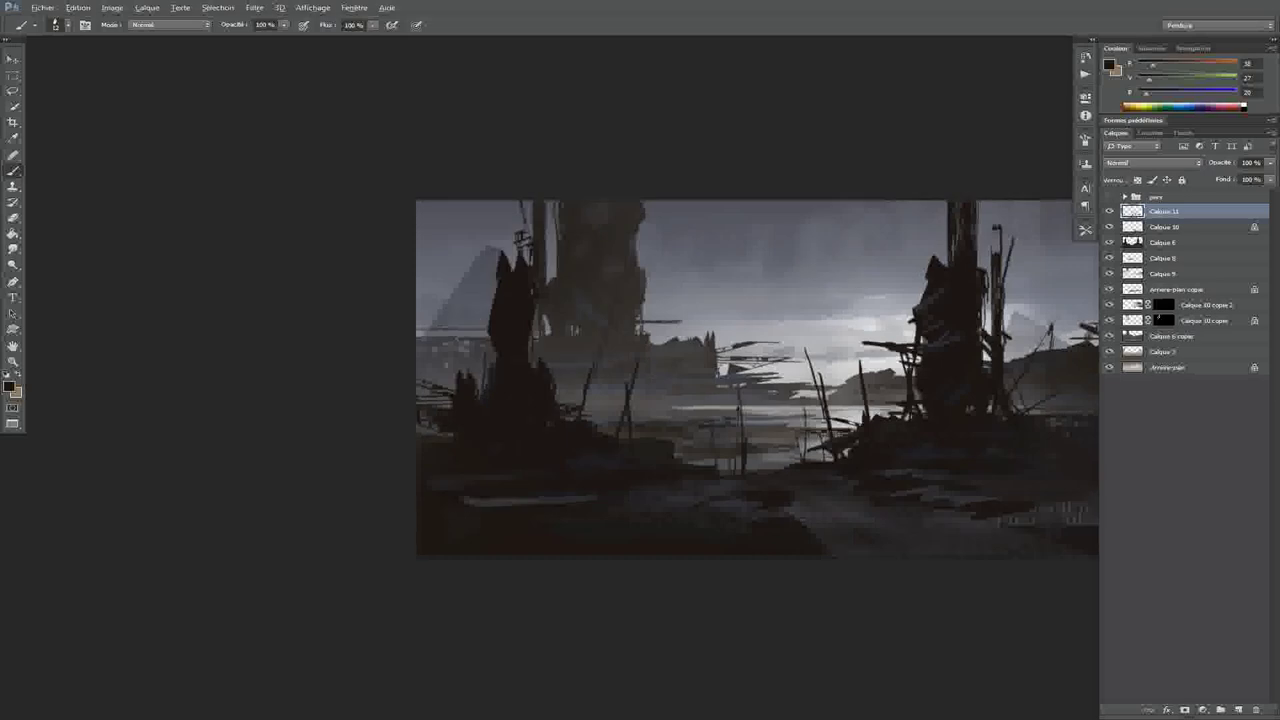
pyautogui.scroll(-2, 635, 490)
pyautogui.scroll(5, 635, 490)
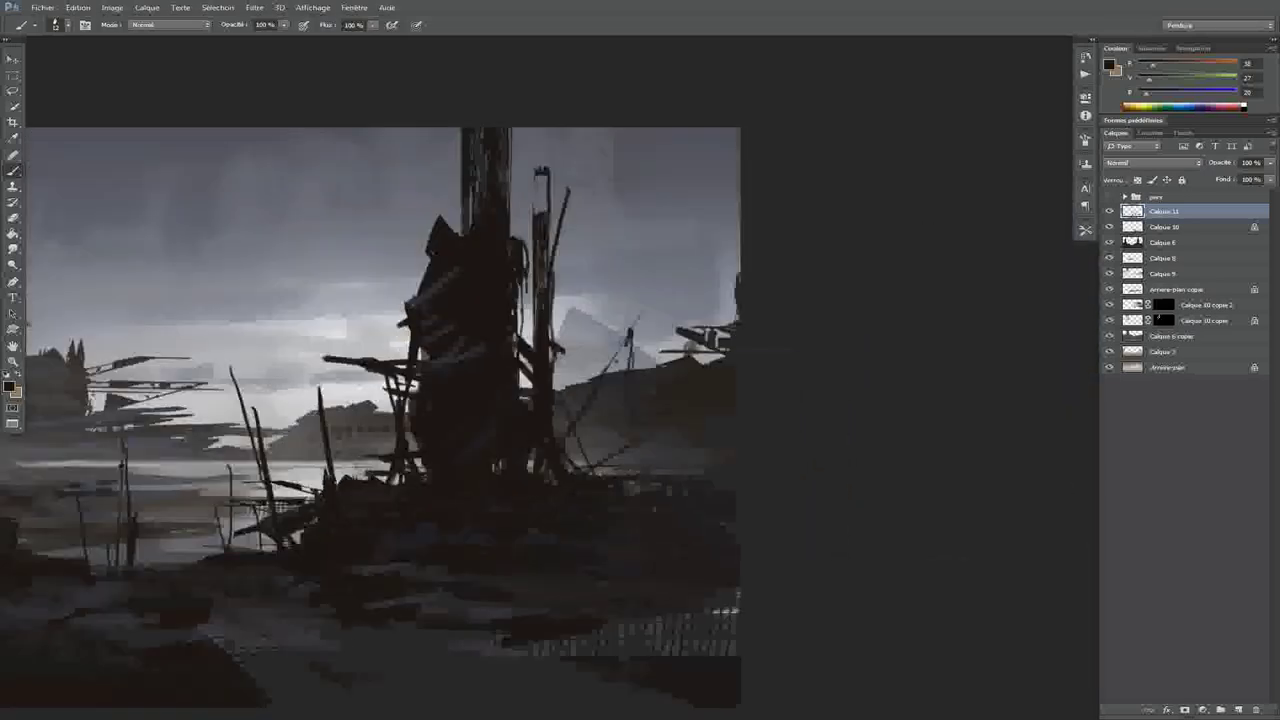
pyautogui.moveTo(450, 214); pyautogui.dragTo(442, 152)
# Dab very dark green specks beside the right-hand tower's pointed top with a reduced Sampled Brush 1 5
pyautogui.rightClick(482, 281)
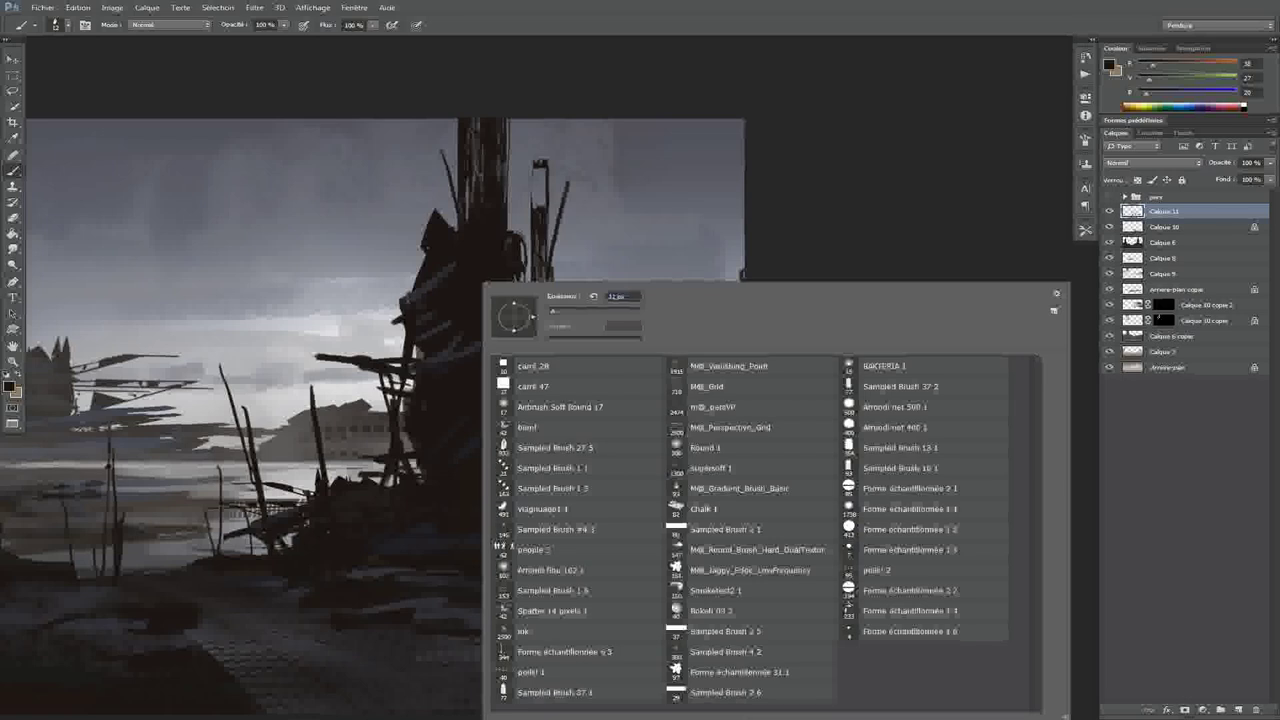
pyautogui.click(550, 488)
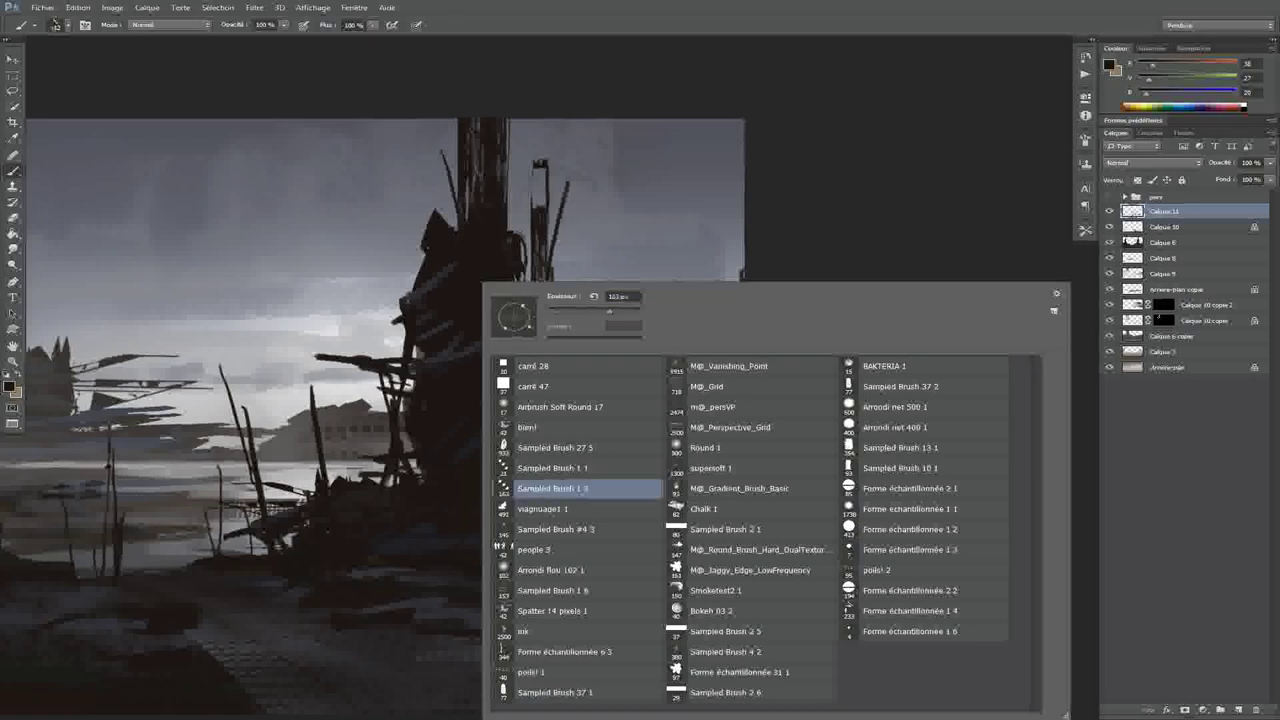
pyautogui.keyDown('alt'); pyautogui.keyDown('shift'); pyautogui.rightClick(405, 430); pyautogui.keyUp('shift'); pyautogui.keyUp('alt')
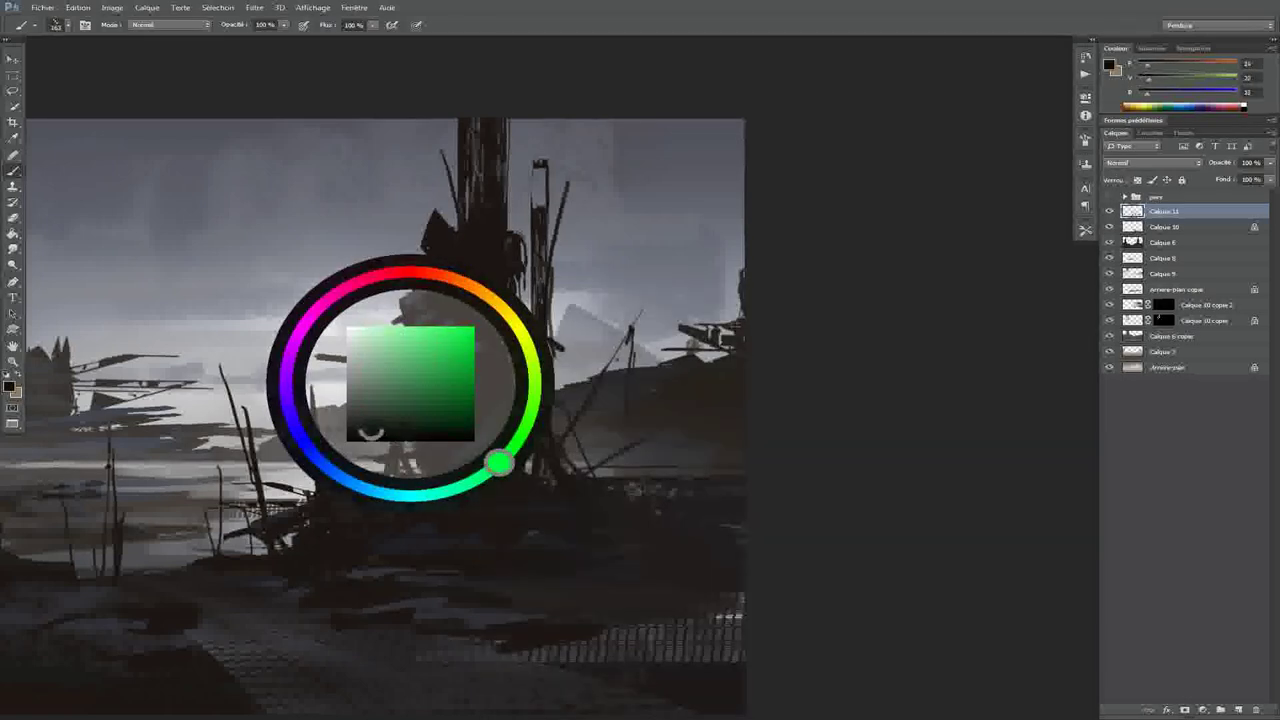
pyautogui.moveTo(430, 340); pyautogui.dragTo(495, 325)
pyautogui.keyDown('alt'); pyautogui.rightClick(440, 270); pyautogui.keyUp('alt')
pyautogui.moveTo(443, 270); pyautogui.dragTo(412, 268)
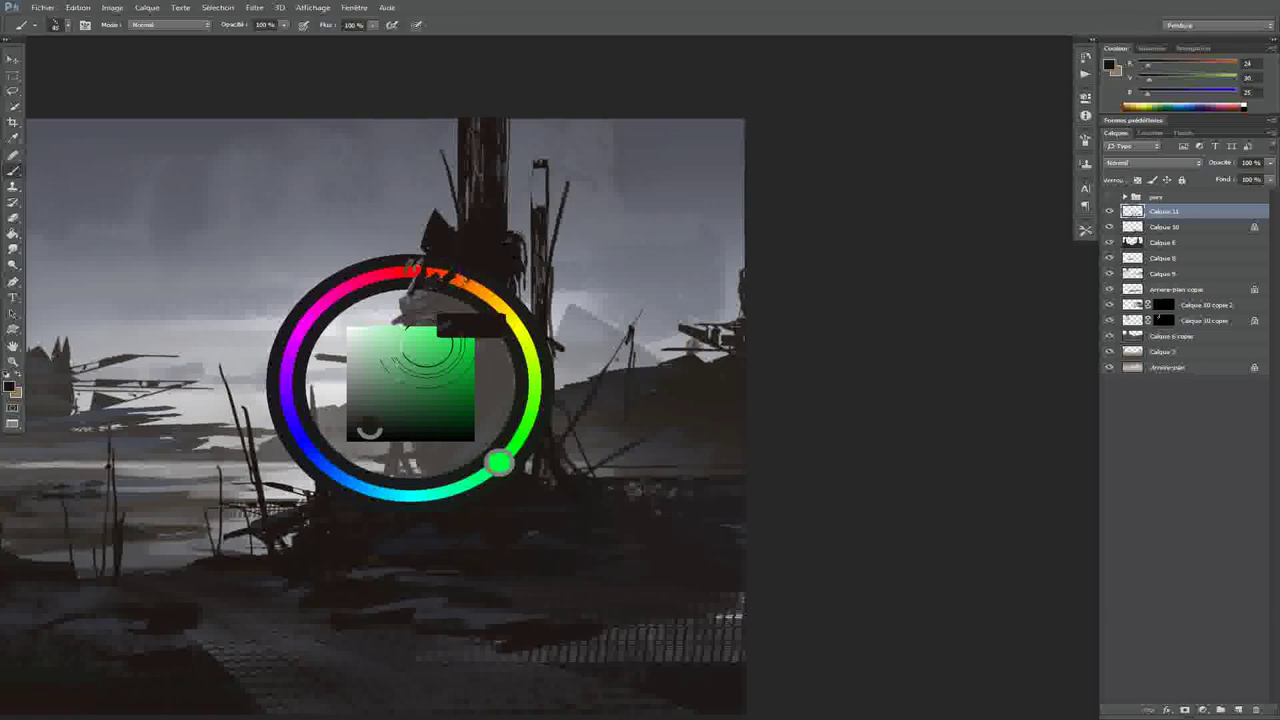
# Paint a small dark green foliage clump on the beam projecting from the right-hand tower with the Forme échantillonnée 1 4 brush
pyautogui.rightClick(470, 282)
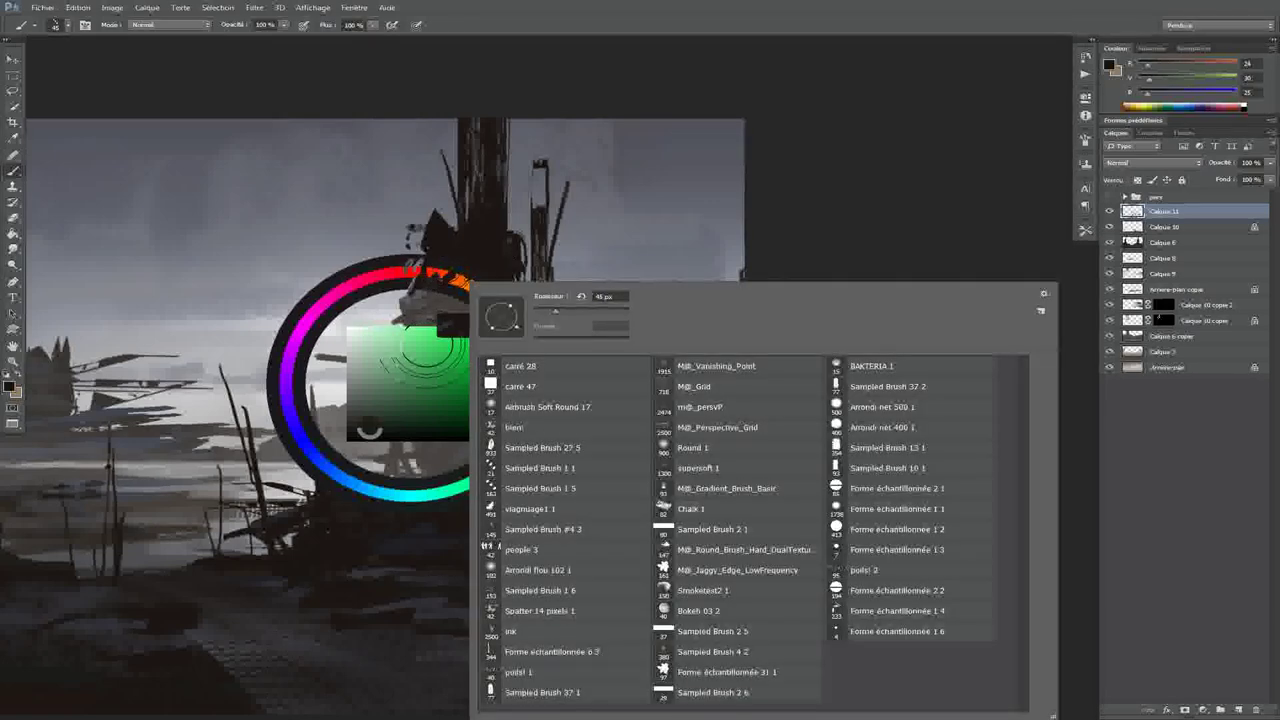
pyautogui.click(897, 610)
pyautogui.press('Return')
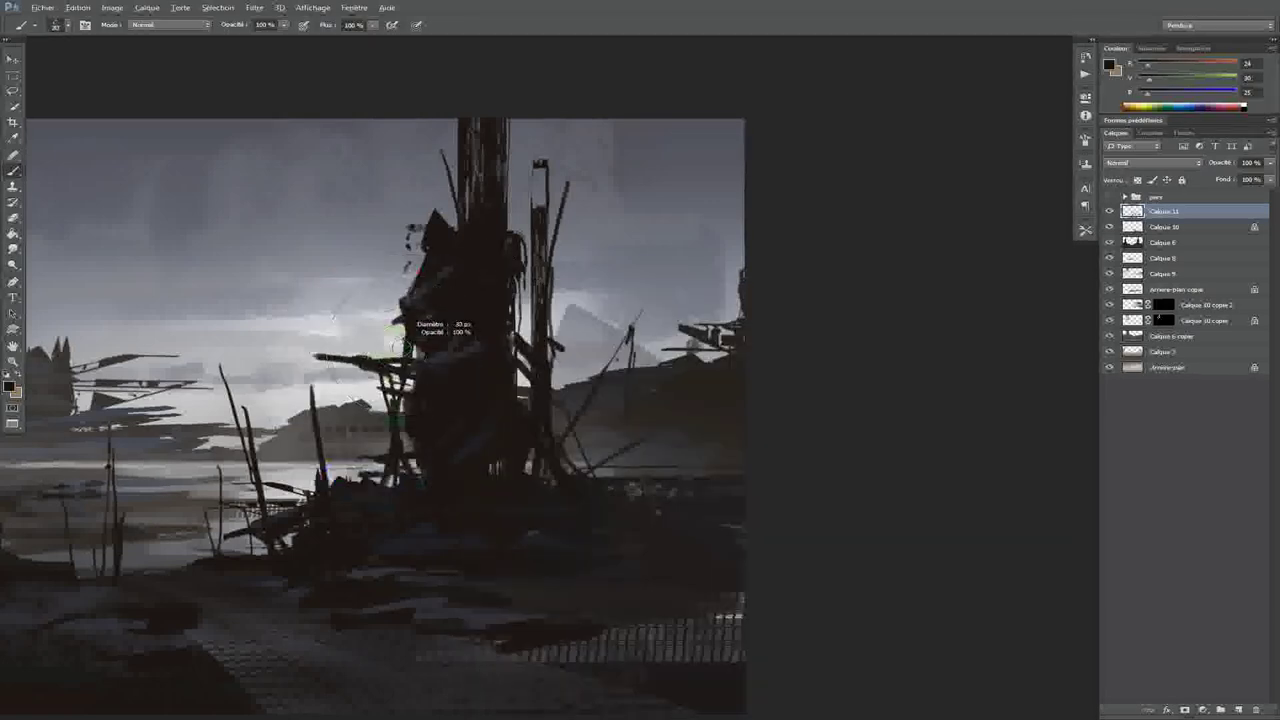
pyautogui.keyDown('alt'); pyautogui.keyDown('shift'); pyautogui.rightClick(361, 358); pyautogui.keyUp('shift'); pyautogui.keyUp('alt')
pyautogui.keyDown('alt'); pyautogui.click(345, 370); pyautogui.keyUp('alt')
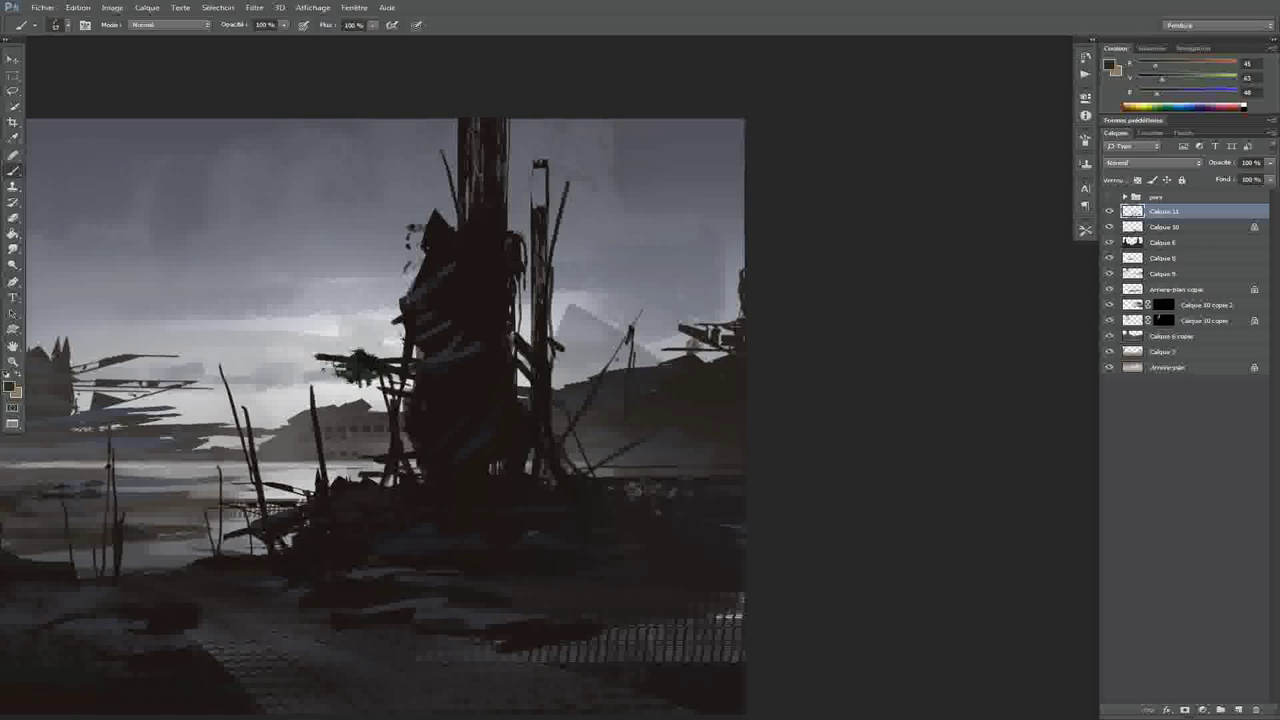
# Adjust the brush's Dual Brush tip to about 13 px size, wider spacing, 263 % scatter and a count of 2
pyautogui.press('F5')
pyautogui.click(808, 211)
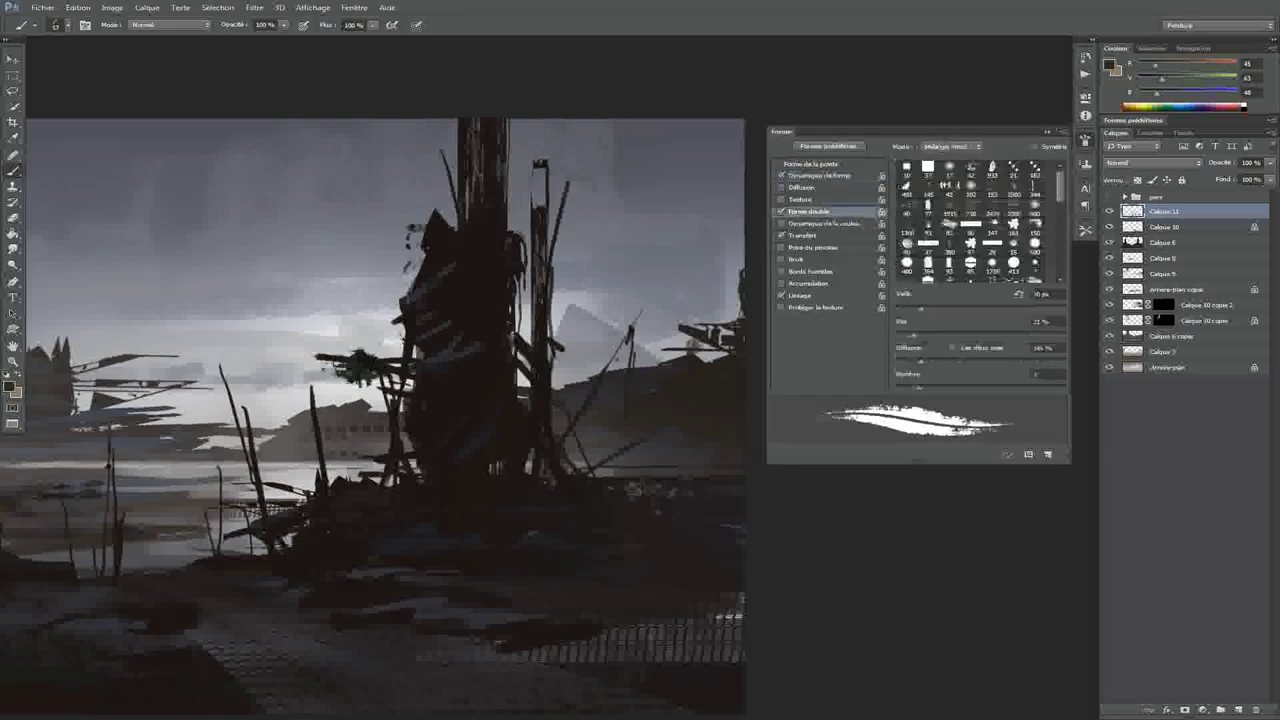
pyautogui.press('[')
pyautogui.press('[')
pyautogui.press('[')
pyautogui.press('[')
pyautogui.press('[')
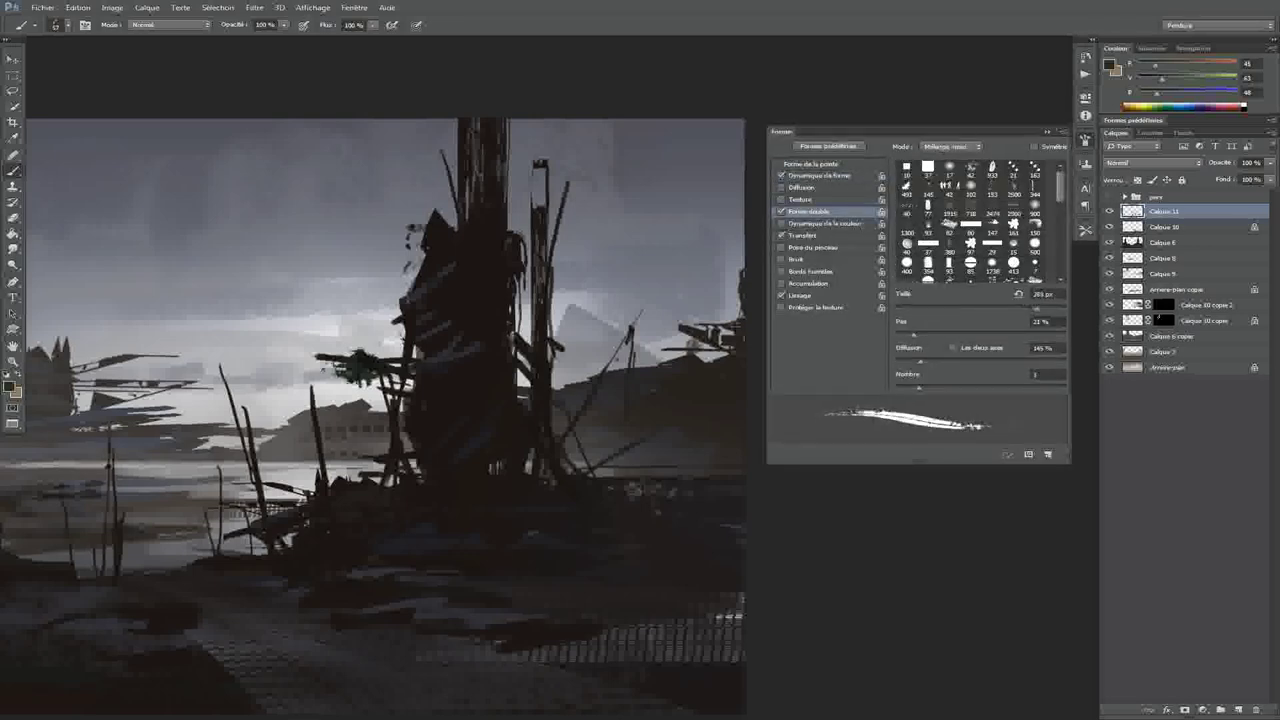
pyautogui.moveTo(957, 335); pyautogui.dragTo(1009, 335)
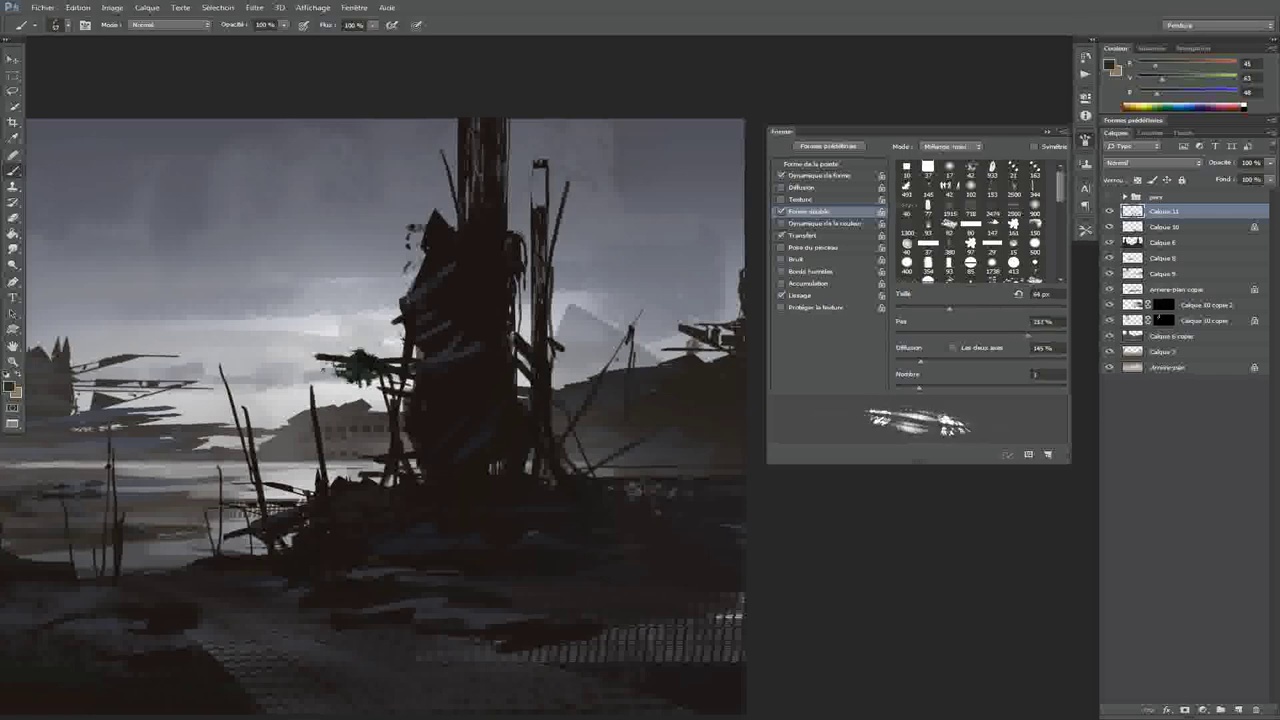
pyautogui.moveTo(921, 361)
pyautogui.mouseDown()
pyautogui.moveTo(969, 361)
pyautogui.moveTo(940, 361)
pyautogui.moveTo(908, 387)
pyautogui.mouseUp()
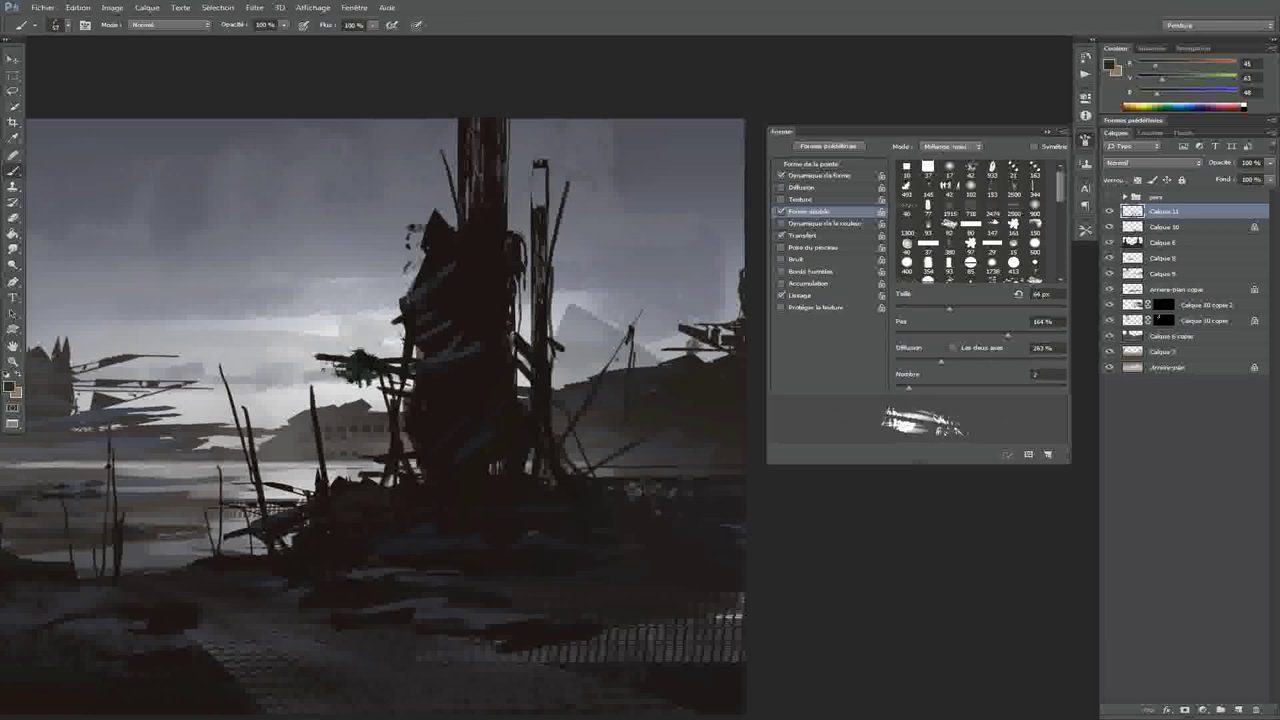
pyautogui.moveTo(949, 308); pyautogui.dragTo(906, 309)
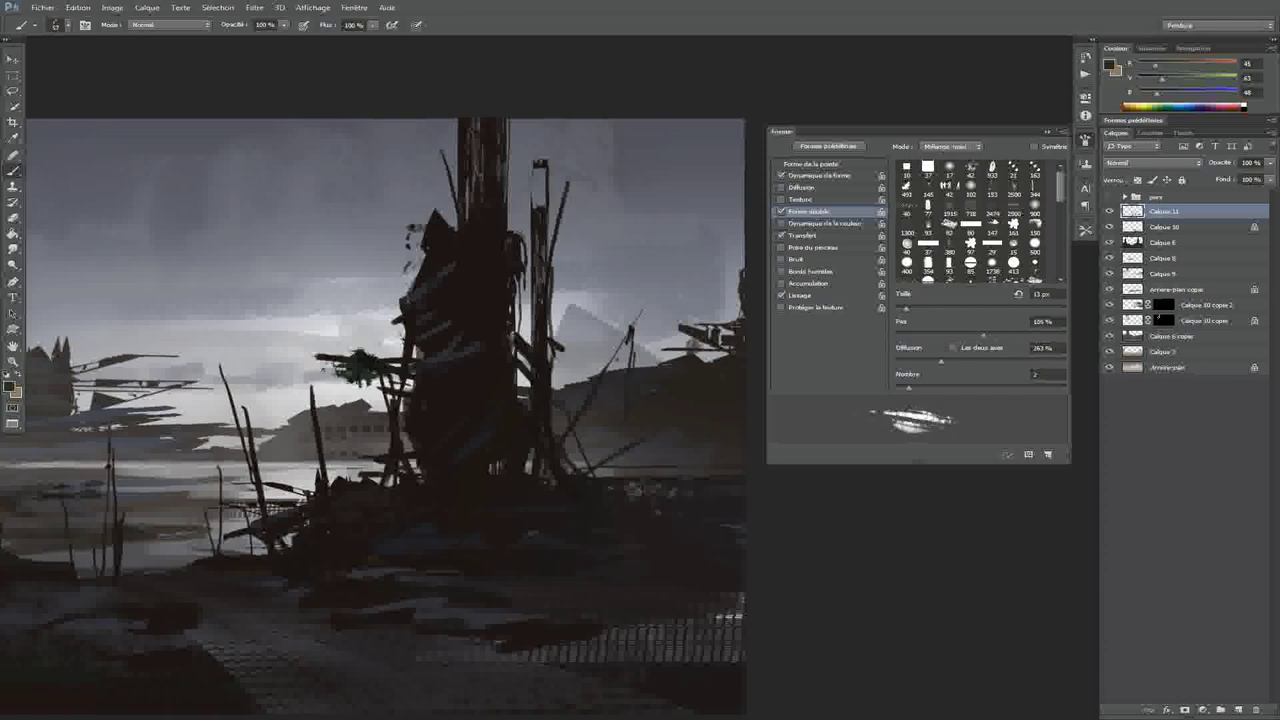
pyautogui.press('F5')
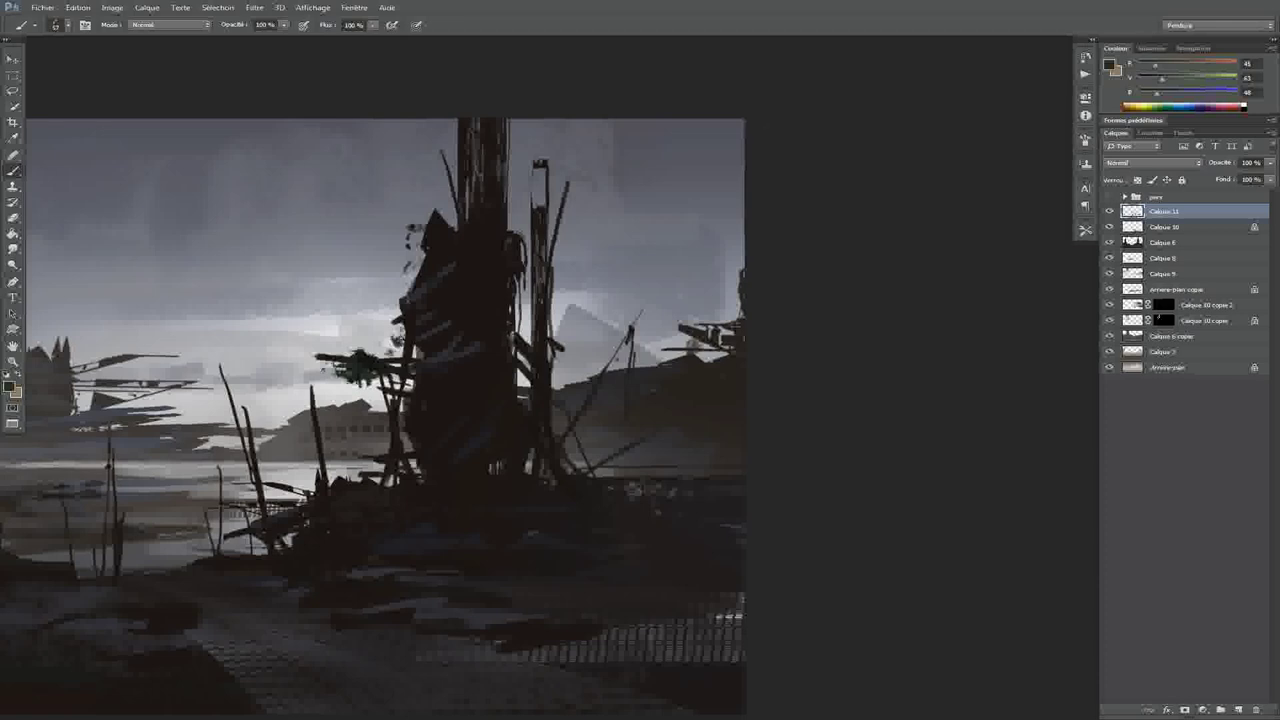
# Dab dark green foliage along the left edge of the right-hand tower and over its pointed top in sampled dark tones
pyautogui.moveTo(398, 316); pyautogui.dragTo(376, 298)
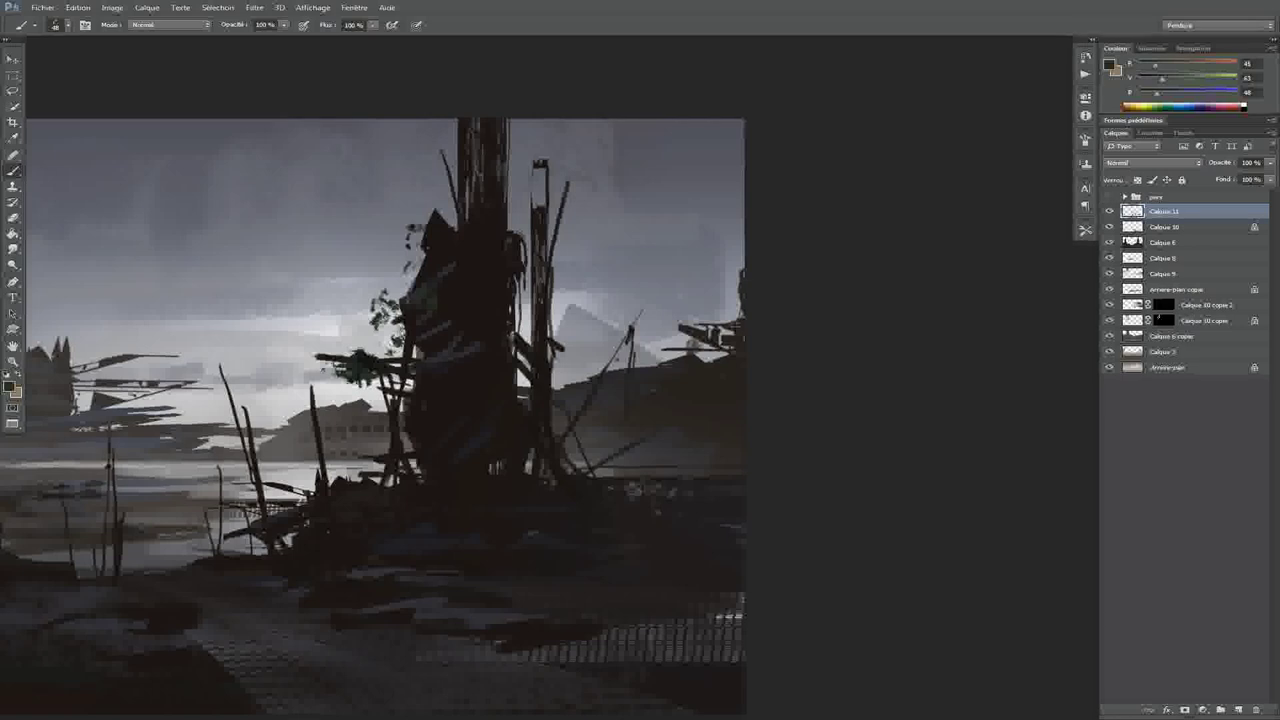
pyautogui.moveTo(440, 222)
pyautogui.mouseDown()
pyautogui.moveTo(428, 210)
pyautogui.moveTo(452, 214)
pyautogui.mouseUp()
pyautogui.keyDown('alt'); pyautogui.keyDown('shift'); pyautogui.rightClick(480, 206); pyautogui.keyUp('shift'); pyautogui.keyUp('alt')
pyautogui.keyDown('alt'); pyautogui.click(458, 228); pyautogui.keyUp('alt')
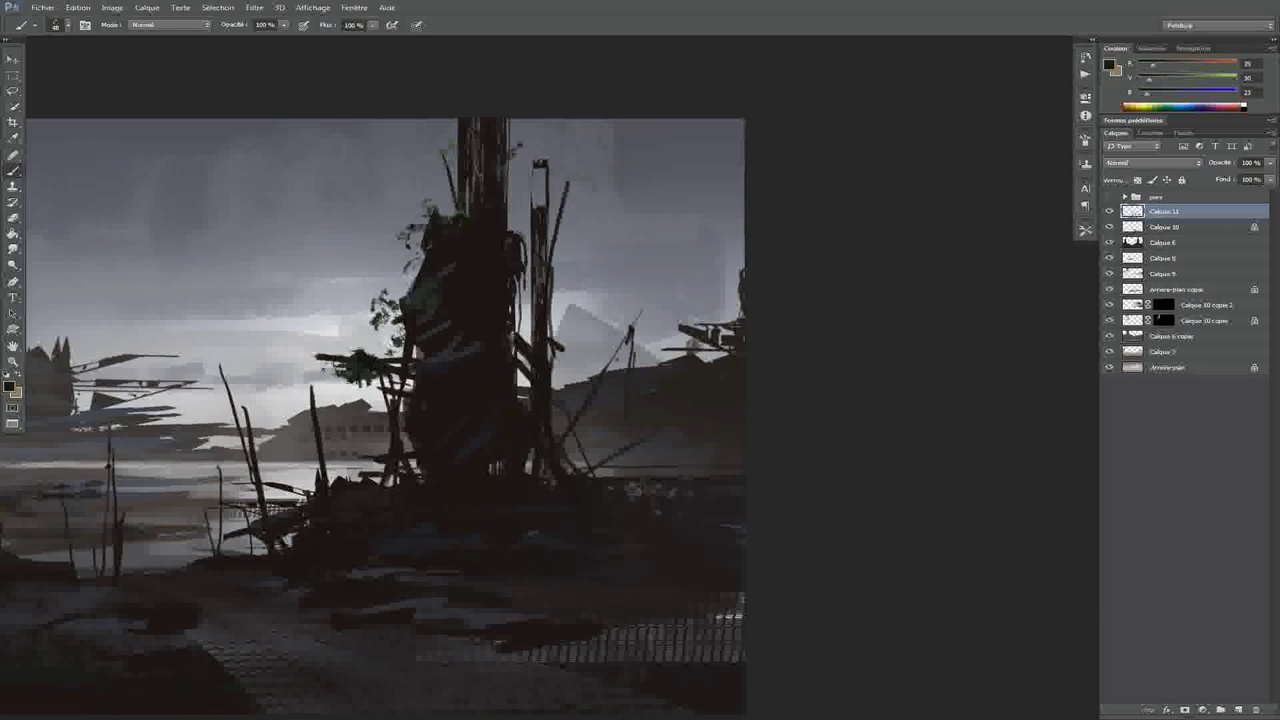
# Paint dark leaf clusters on the right side of the right-hand tower's upper shaft and around the slim column beside it
pyautogui.keyDown('alt'); pyautogui.keyDown('shift'); pyautogui.rightClick(523, 143); pyautogui.keyUp('shift'); pyautogui.keyUp('alt')
pyautogui.moveTo(510, 166); pyautogui.dragTo(516, 148)
pyautogui.moveTo(516, 232)
pyautogui.mouseDown()
pyautogui.moveTo(510, 190)
pyautogui.moveTo(562, 264)
pyautogui.moveTo(574, 228)
pyautogui.moveTo(542, 250)
pyautogui.mouseUp()
pyautogui.moveTo(584, 210)
pyautogui.mouseDown()
pyautogui.moveTo(516, 304)
pyautogui.moveTo(550, 362)
pyautogui.mouseUp()
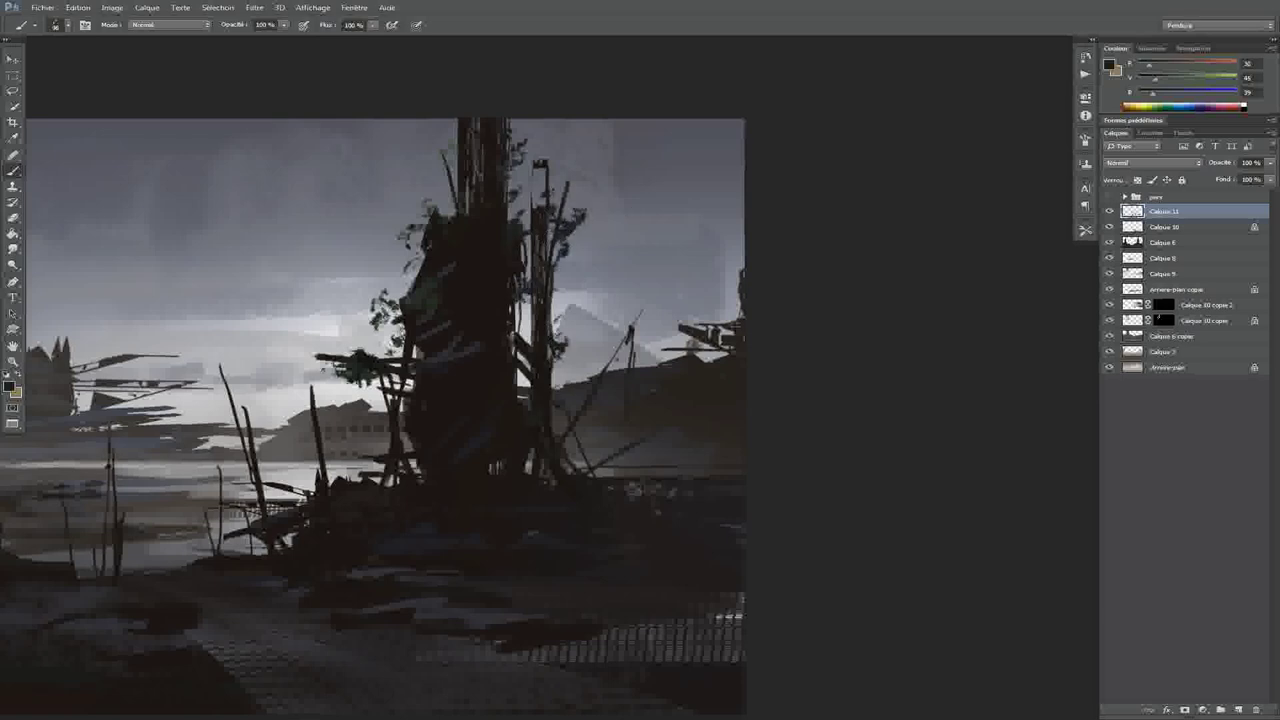
# Paint very dark green foliage over the top and edges of the left foreground tower and the bank at its base
pyautogui.hotkey('ctrl', '-')
pyautogui.hotkey('ctrl', '-')
pyautogui.hotkey('ctrl', '-')
pyautogui.hotkey('ctrl', '-')
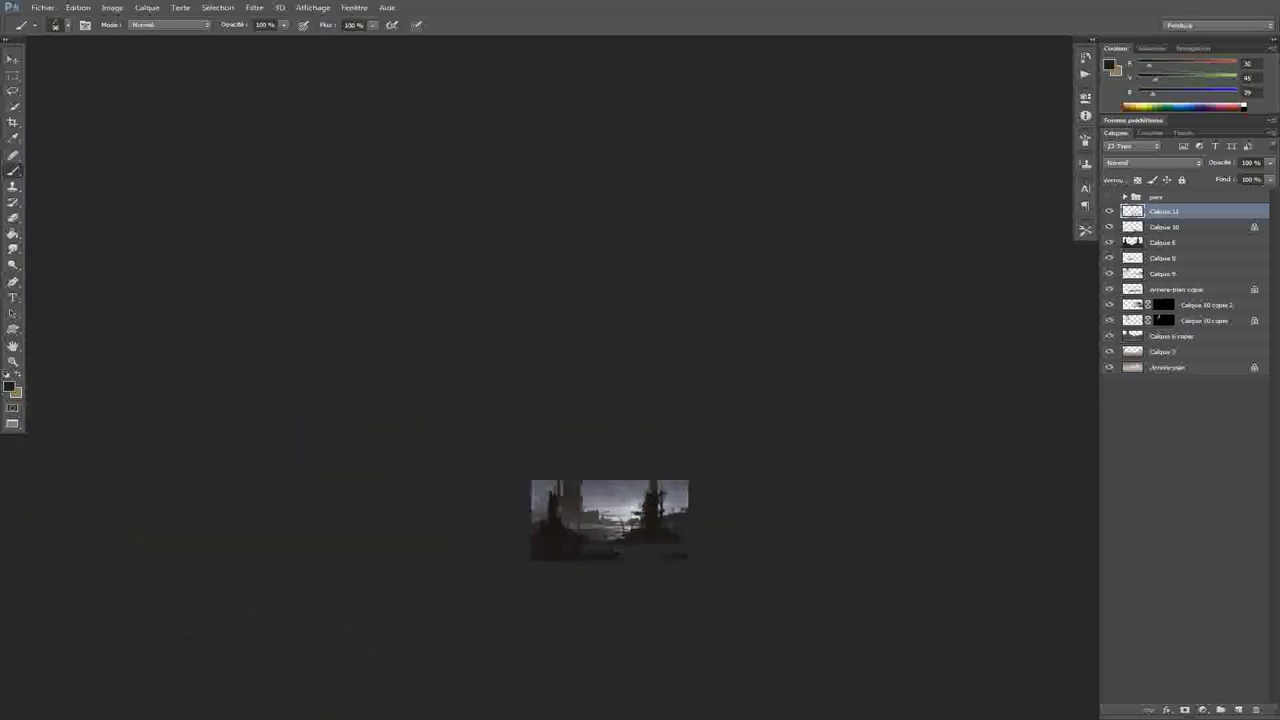
pyautogui.scroll(4, 566, 520)
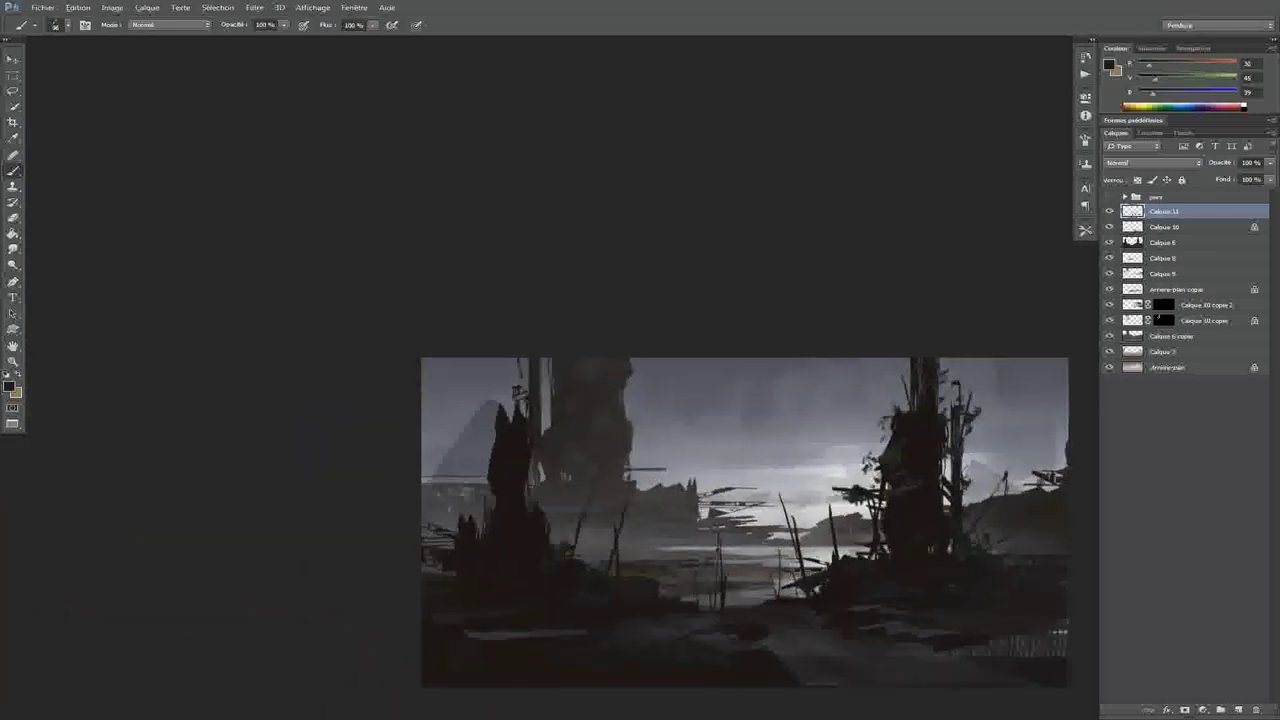
pyautogui.moveTo(670, 594); pyautogui.dragTo(729, 551)
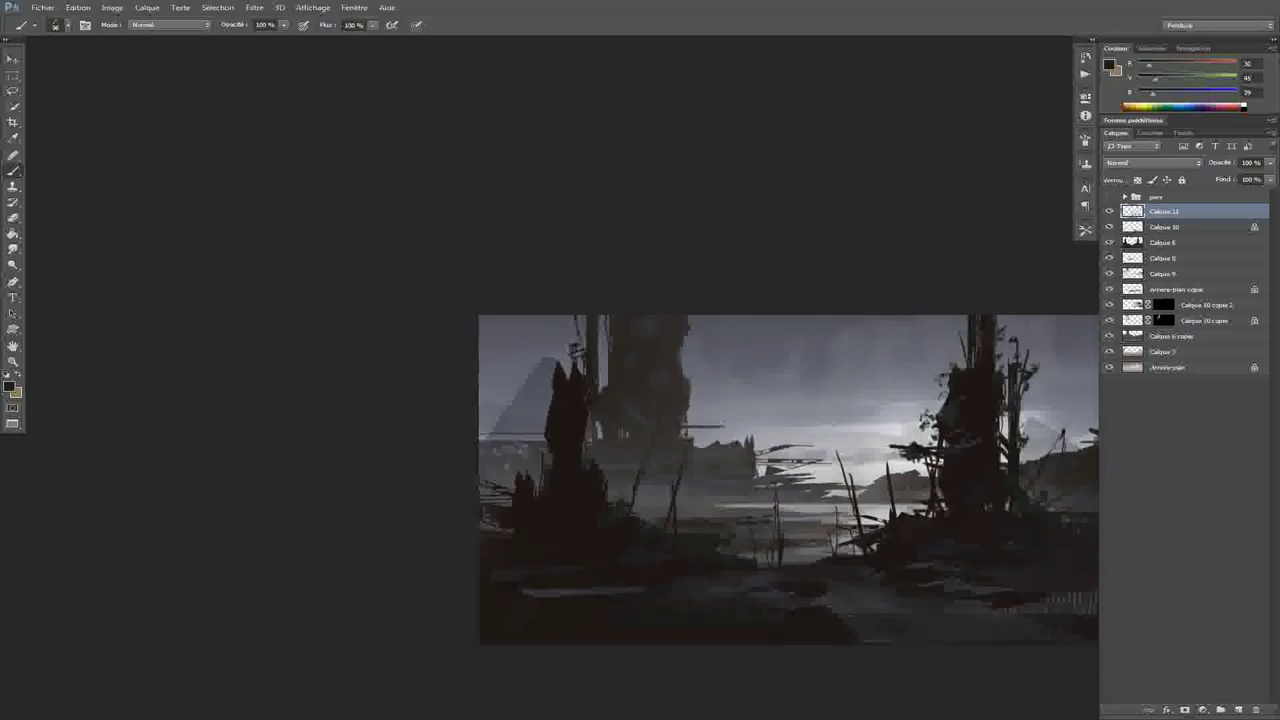
pyautogui.moveTo(558, 356); pyautogui.dragTo(602, 372)
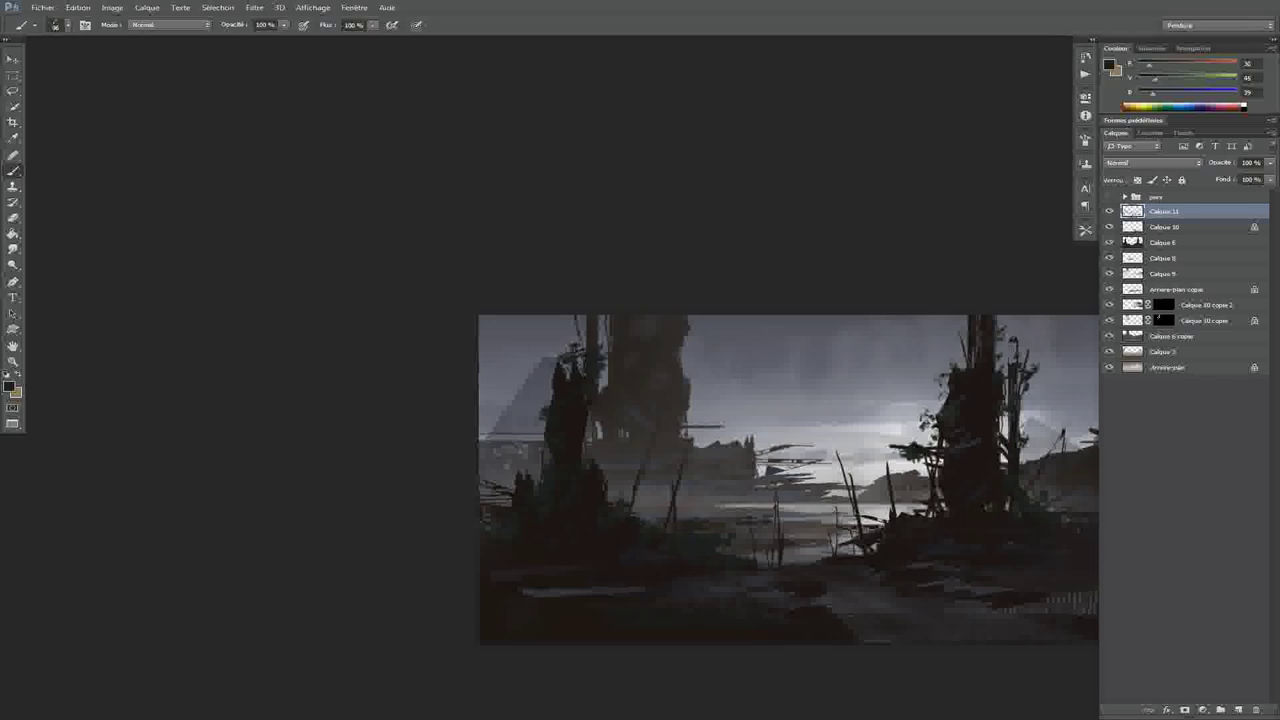
# Duplicate the Calque 6 copie layer, then narrow, shrink and shift the copy behind the right-hand tower with Free Transform
pyautogui.click(1165, 336)
pyautogui.hotkey('ctrl', 'j')
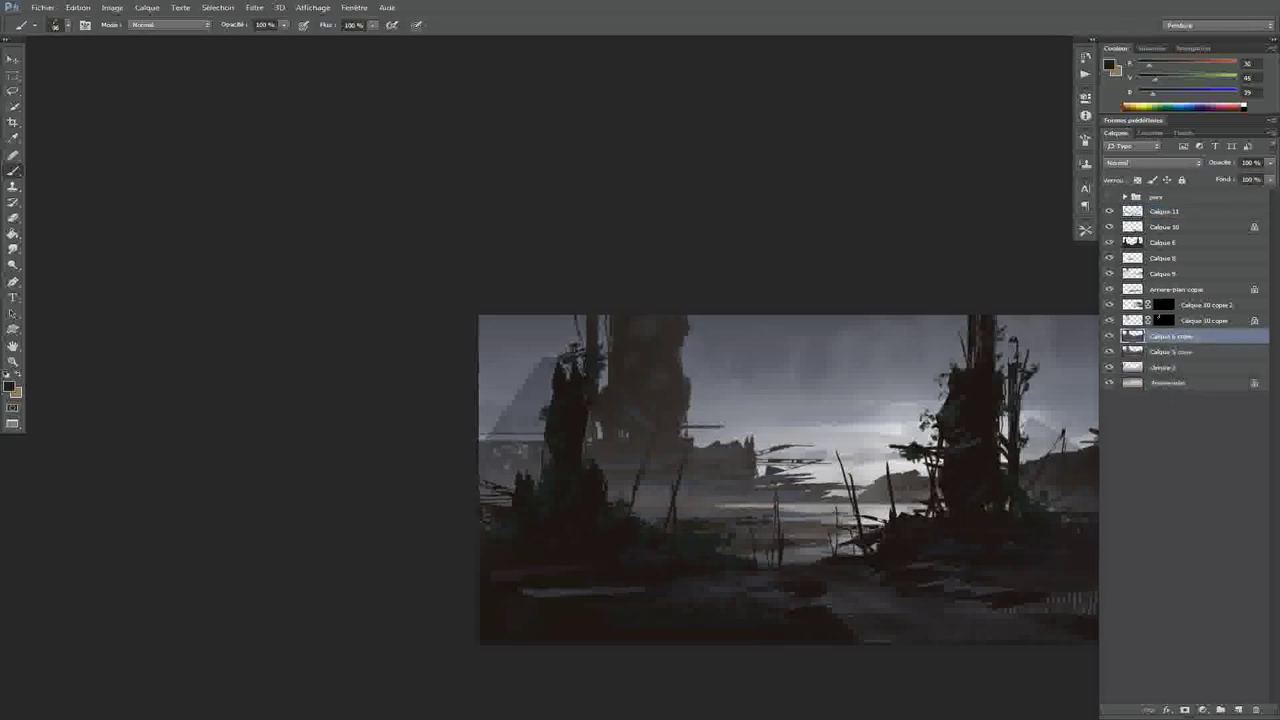
pyautogui.hotkey('ctrl', 't')
pyautogui.moveTo(406, 440); pyautogui.dragTo(780, 440)
pyautogui.scroll(-5, 780, 485)
pyautogui.scroll(4, 980, 474)
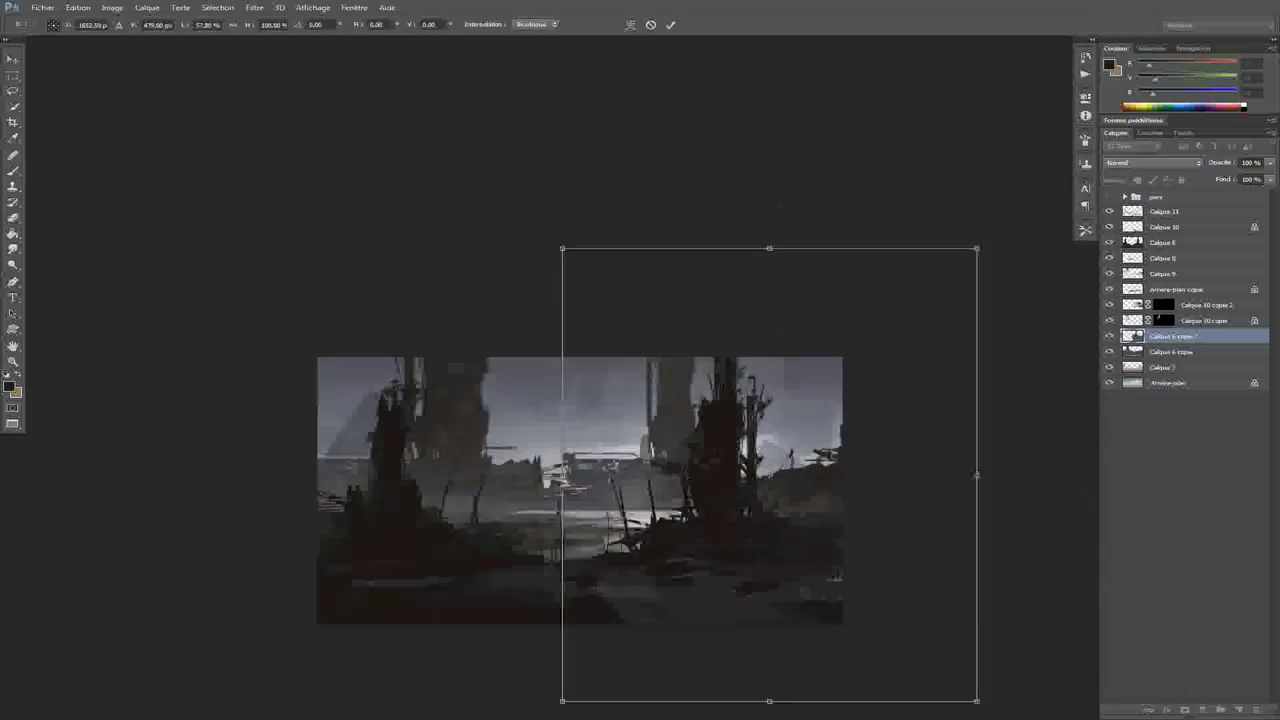
pyautogui.moveTo(977, 248); pyautogui.dragTo(903, 333)
pyautogui.moveTo(764, 427); pyautogui.dragTo(748, 416)
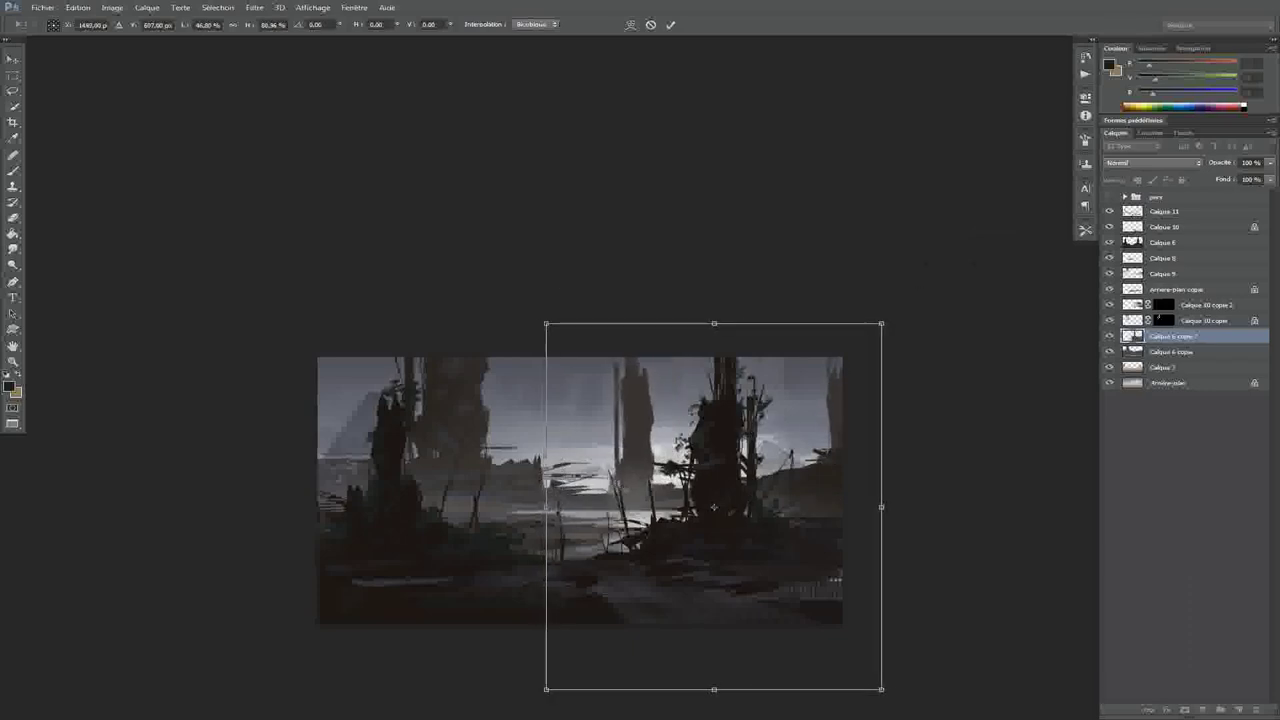
# Enlarge and reposition the transformed copy so a distant tower stands in the gap between the foreground towers, and apply the transform
pyautogui.scroll(-4, 547, 650)
pyautogui.moveTo(546, 617); pyautogui.dragTo(381, 580)
pyautogui.scroll(3, 680, 440)
pyautogui.moveTo(677, 440)
pyautogui.mouseDown()
pyautogui.moveTo(785, 442)
pyautogui.moveTo(749, 477)
pyautogui.moveTo(684, 461)
pyautogui.mouseUp()
pyautogui.moveTo(932, 188); pyautogui.dragTo(881, 232)
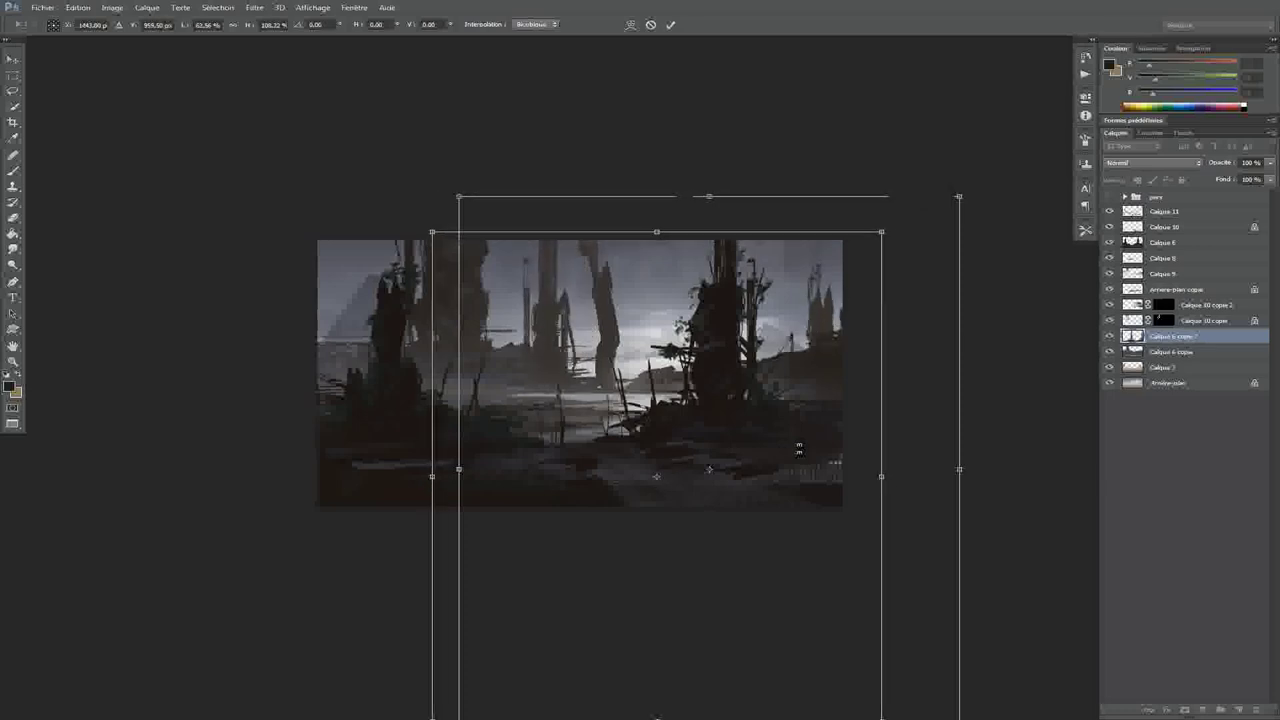
pyautogui.press('Return')
pyautogui.press('b')
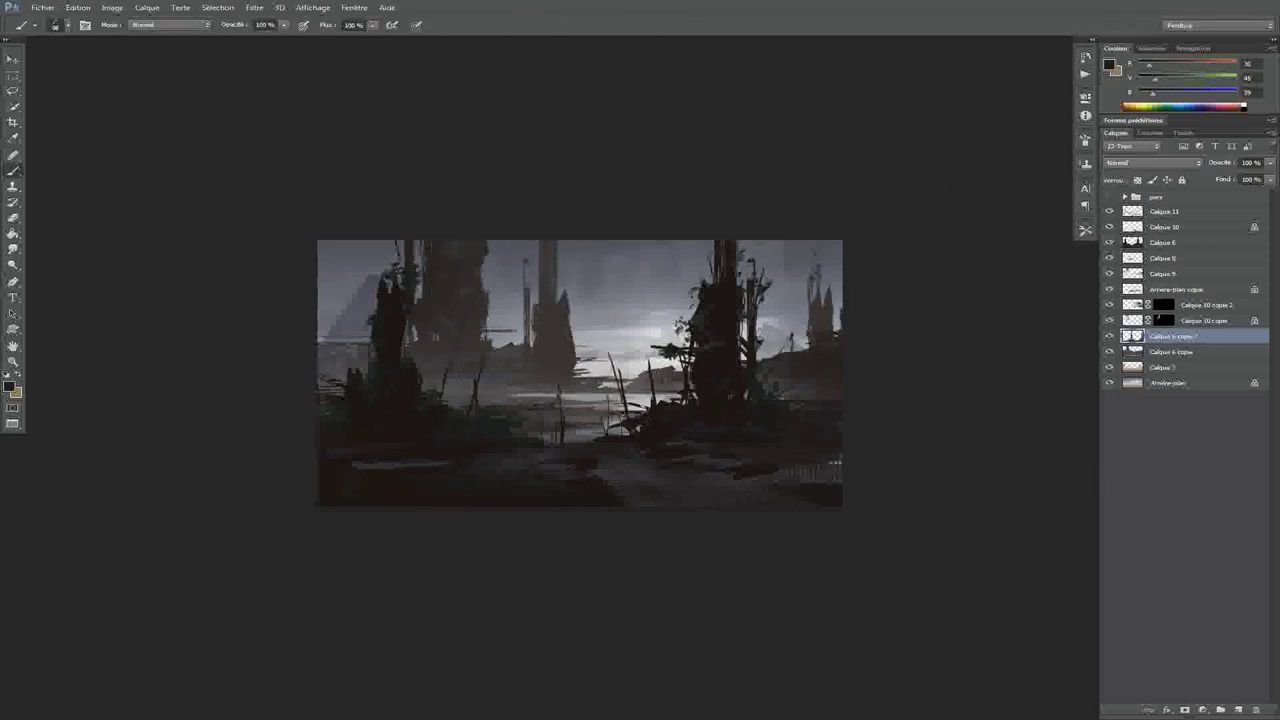
# Move the distant-tower copy below Calque 6 copie and lighten it by raising its Hue/Saturation lightness
pyautogui.hotkey('ctrl', '[')
pyautogui.hotkey('ctrl', 'u')
pyautogui.press('Tab')
pyautogui.press('Tab')
pyautogui.press('Down')
pyautogui.press('Down')
pyautogui.press('Down')
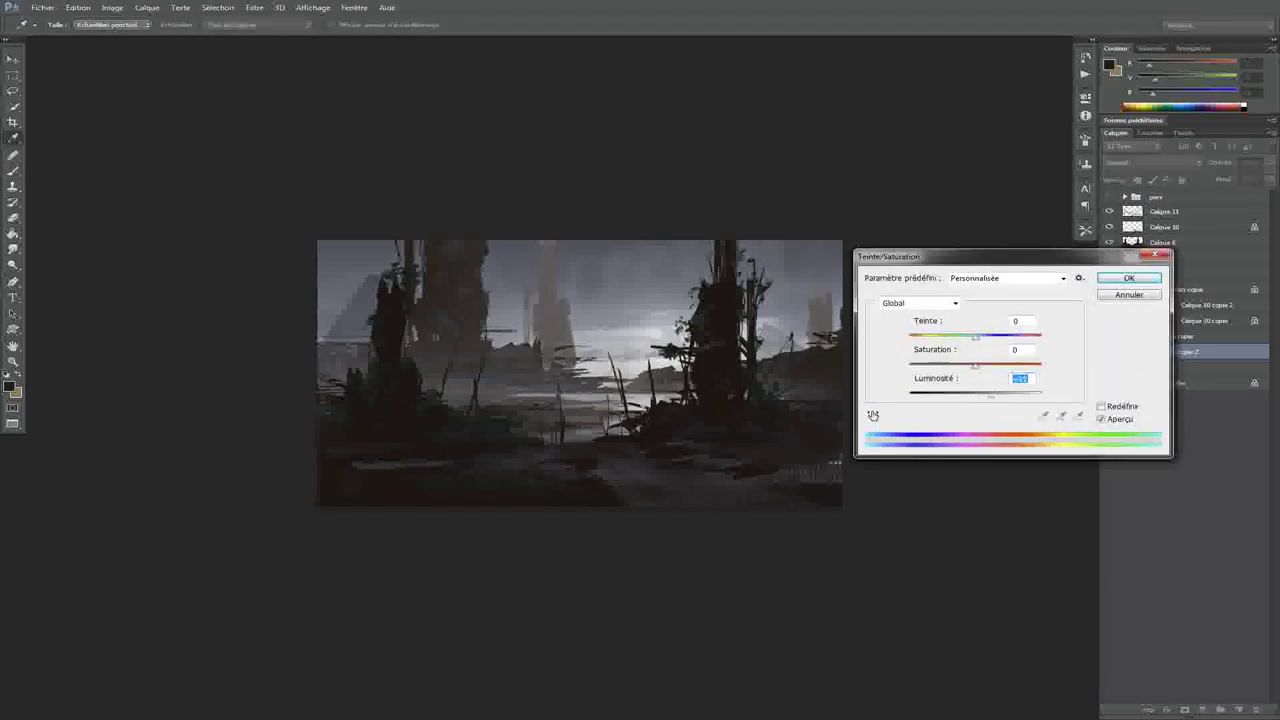
pyautogui.press('Return')
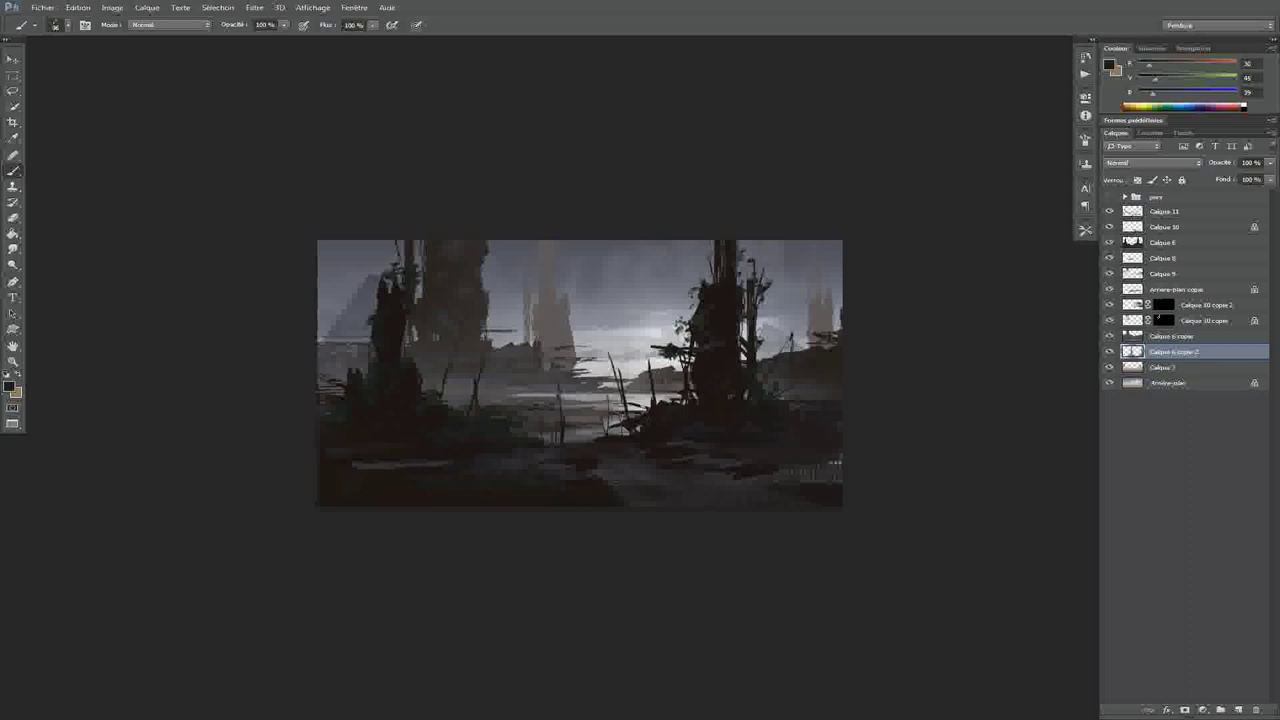
# Shift the distant towers toward blue with Color Balance midtones of -38, 0 and +17
pyautogui.hotkey('ctrl', 'b')
pyautogui.hotkey('shift', 'Tab')
pyautogui.hotkey('shift', 'Tab')
pyautogui.press('Tab')
pyautogui.press('Tab')
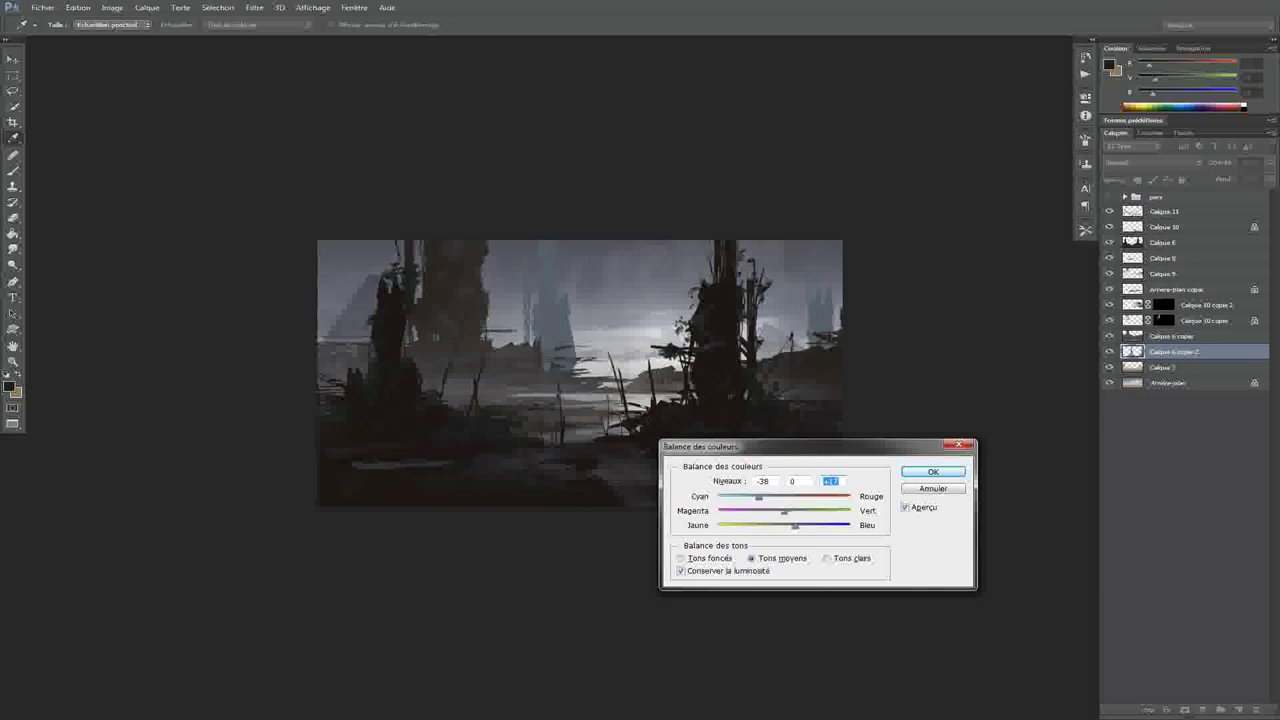
pyautogui.press('Return')
pyautogui.hotkey('ctrl', '-')
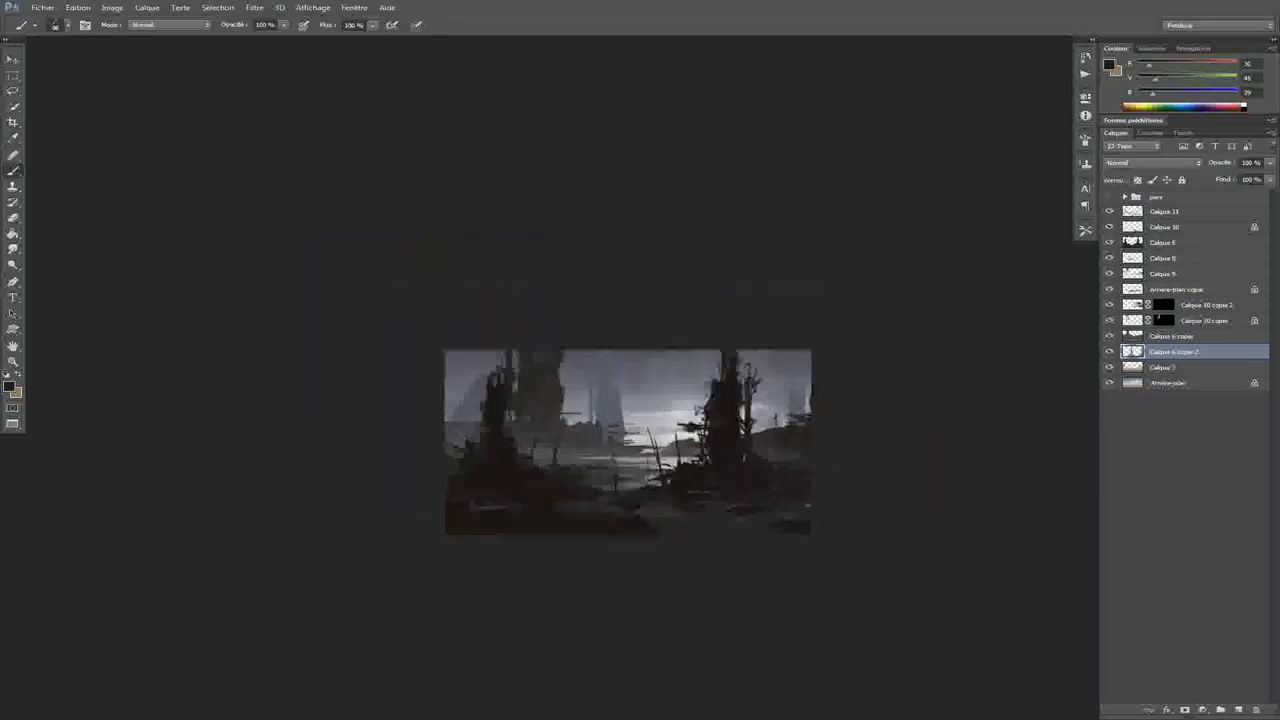
# Reduce the distant towers' saturation to -21 and slightly lower their lightness with Hue/Saturation
pyautogui.hotkey('ctrl', 'u')
pyautogui.press('Tab')
pyautogui.press('Tab')
pyautogui.hotkey('shift', 'Down')
pyautogui.hotkey('shift', 'Tab')
pyautogui.hotkey('shift', 'Down')
pyautogui.hotkey('shift', 'Down')
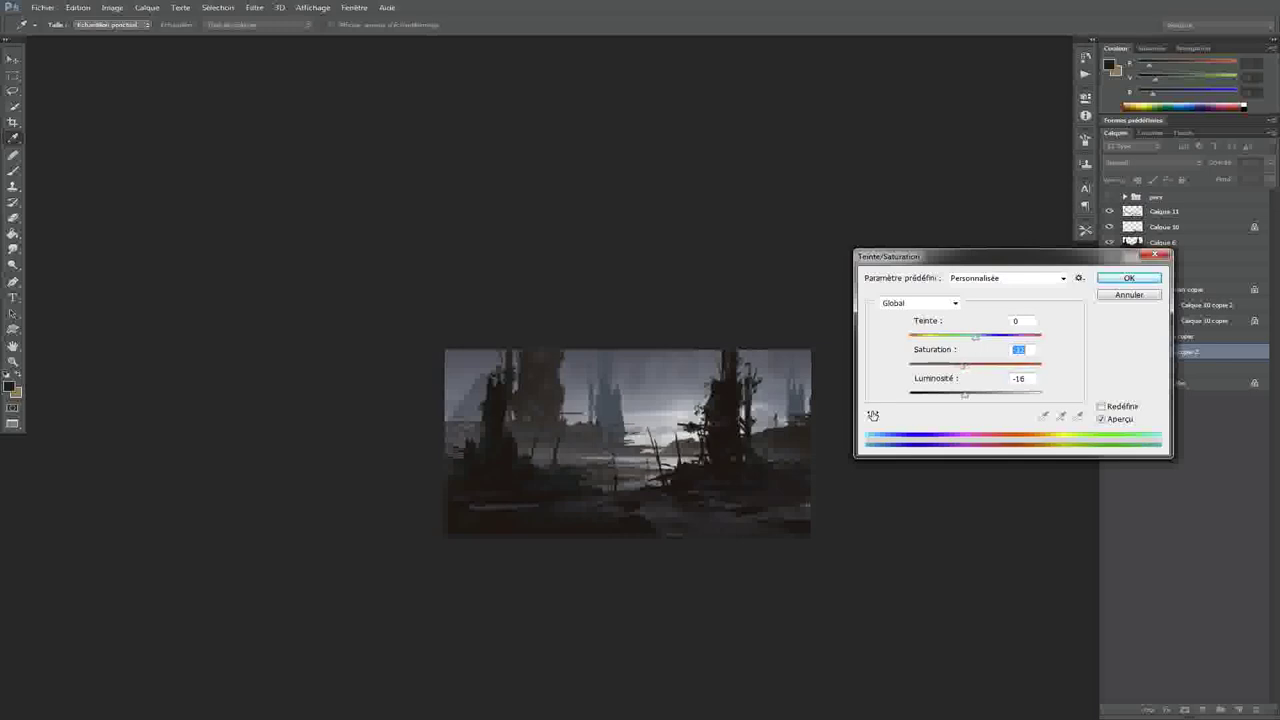
pyautogui.press('Tab')
pyautogui.hotkey('shift', 'Up')
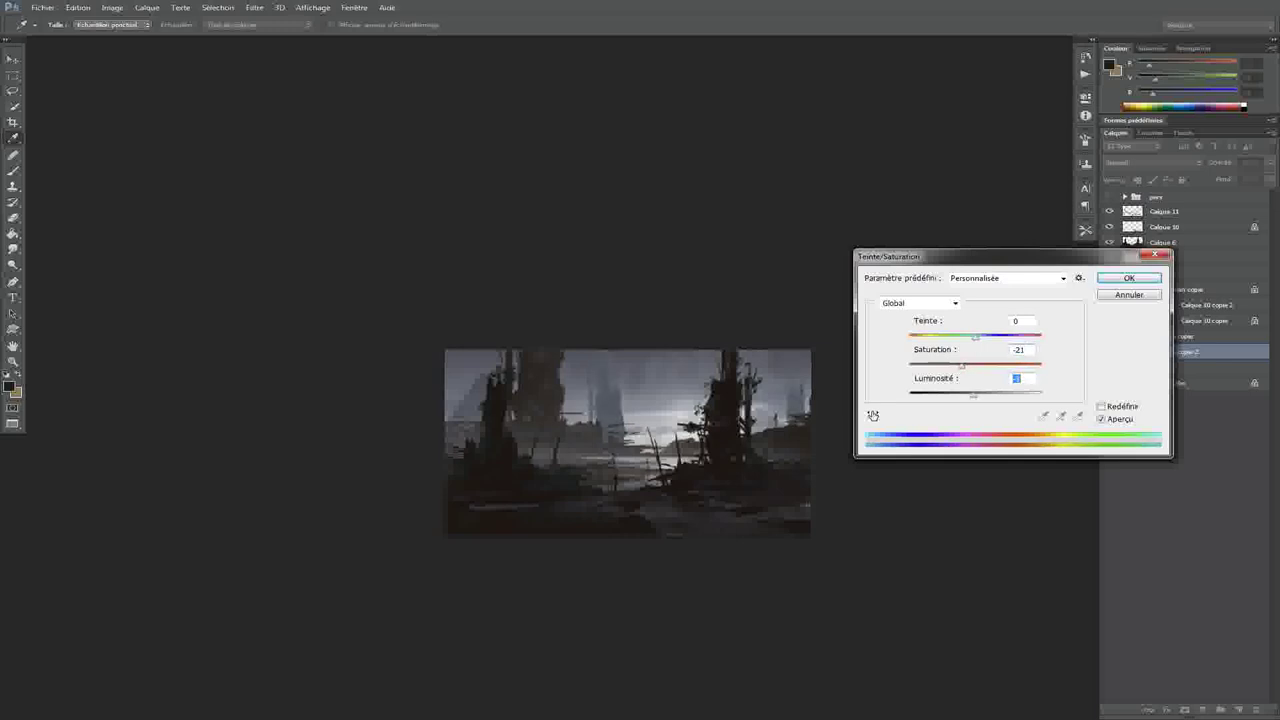
pyautogui.press('Return')
pyautogui.hotkey('ctrl', '-')
pyautogui.hotkey('ctrl', '+')
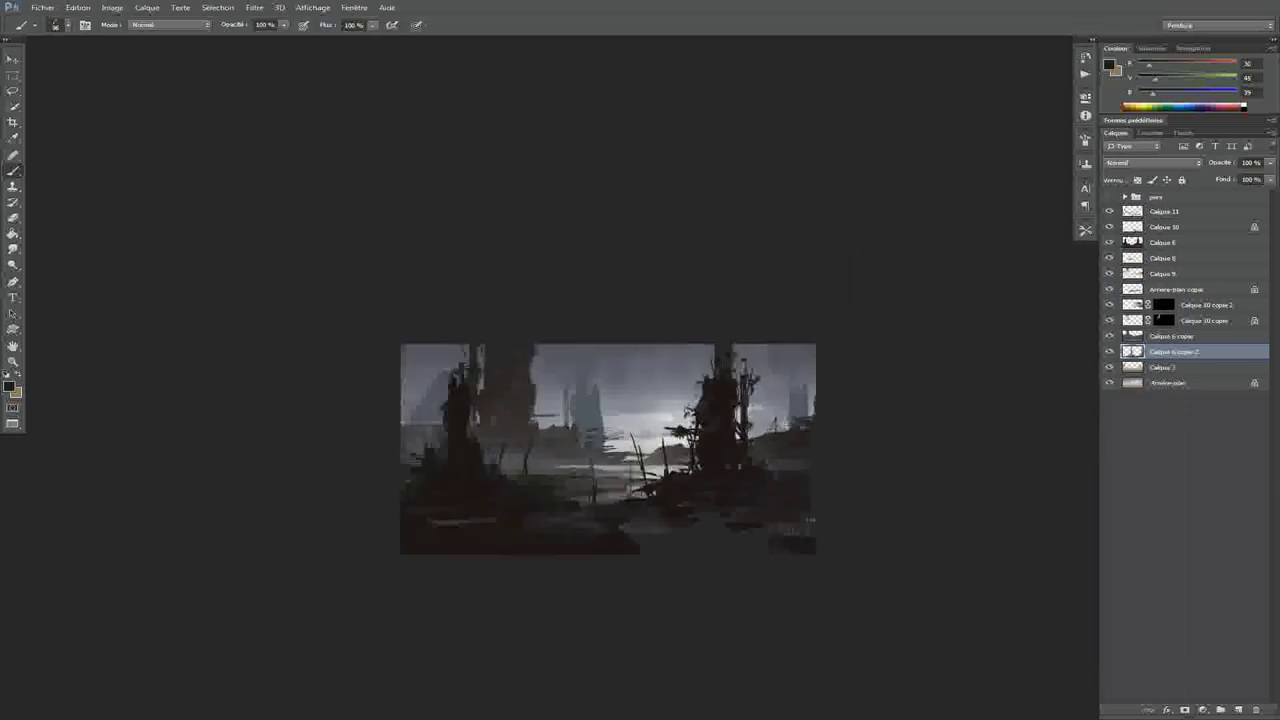
# Use Levels on the distant towers to brighten the midtones and lower the output white level
pyautogui.hotkey('ctrl', 'l')
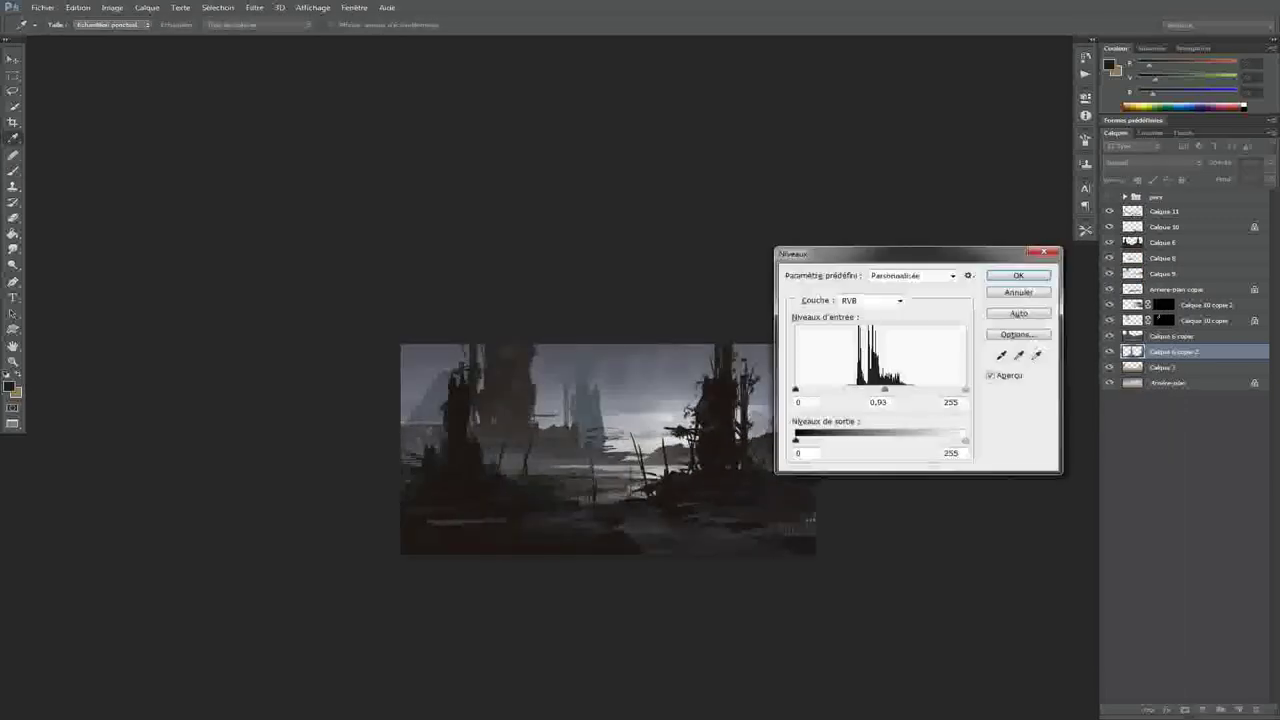
pyautogui.hotkey('shift', 'Up')
pyautogui.press('Up')
pyautogui.press('Up')
pyautogui.press('Up')
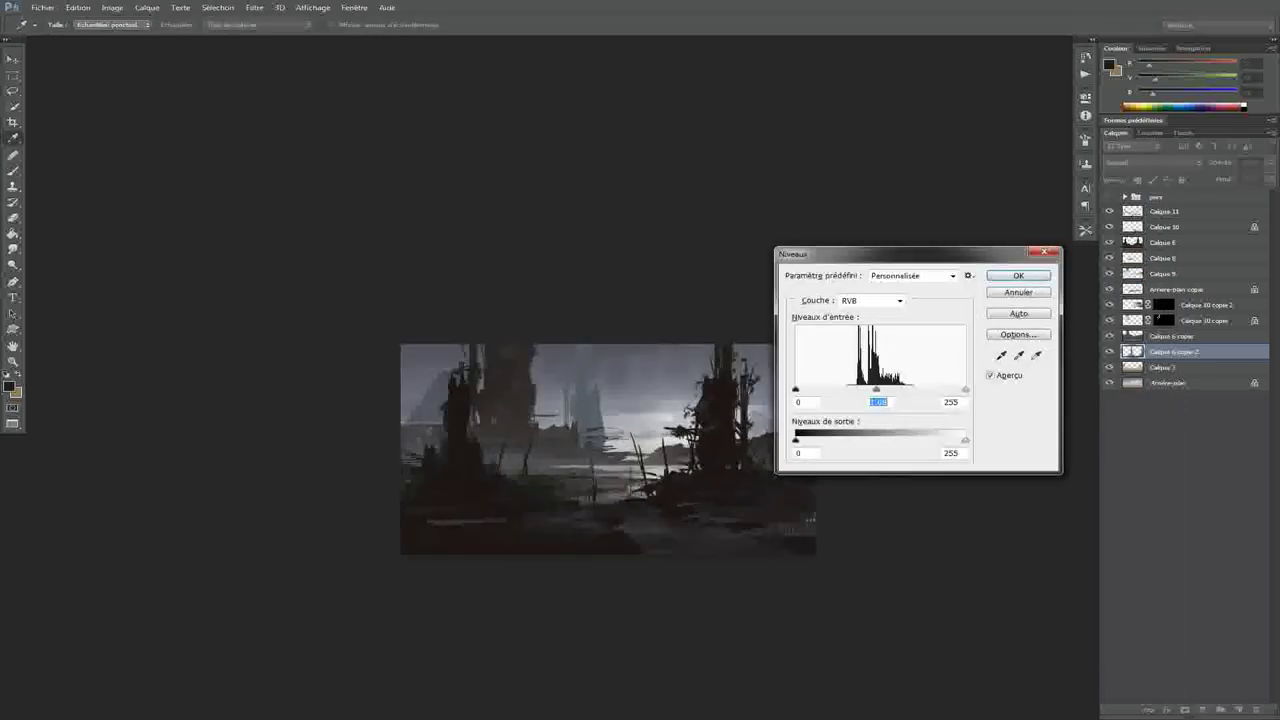
pyautogui.click(803, 453)
pyautogui.moveTo(965, 440); pyautogui.dragTo(947, 440)
pyautogui.press('Return')
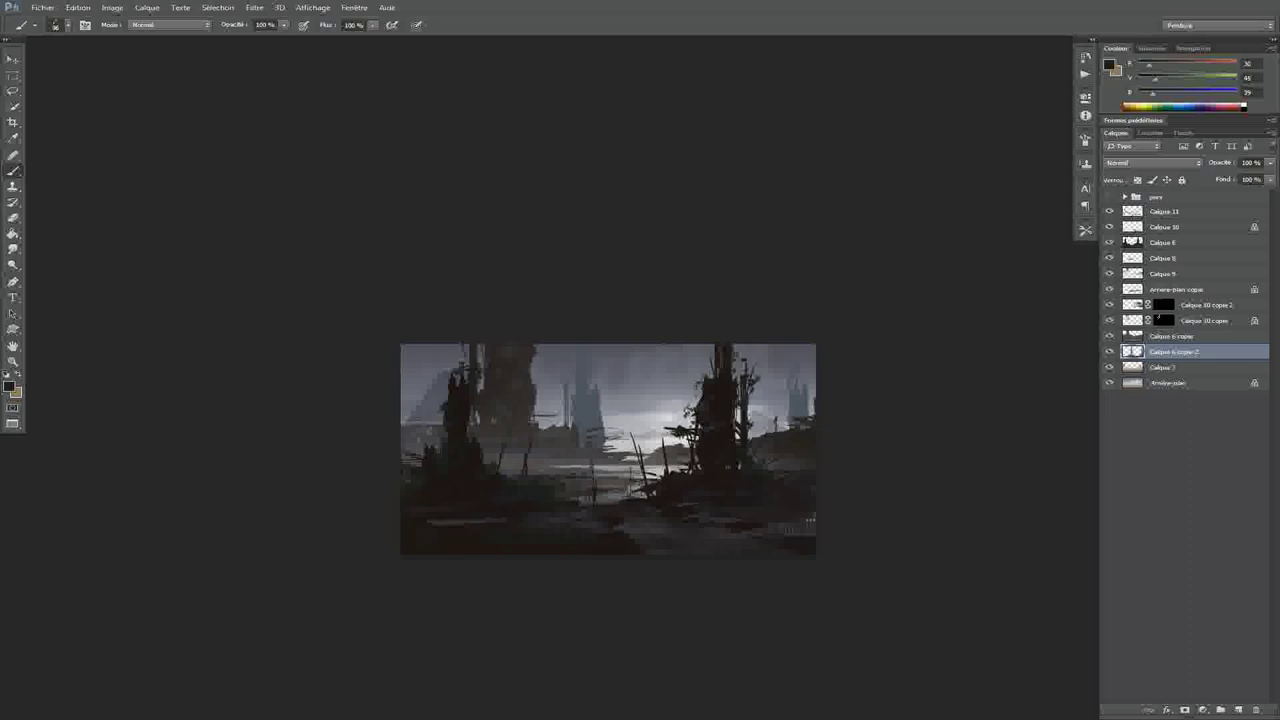
# Lock the distant-tower layer's transparent pixels and fade the towers' bases and right-hand group with a large brush in sampled pale greys
pyautogui.rightClick(629, 284)
pyautogui.moveTo(540, 440)
pyautogui.mouseDown()
pyautogui.moveTo(640, 432)
pyautogui.moveTo(625, 434)
pyautogui.mouseUp()
pyautogui.keyDown('alt'); pyautogui.click(592, 432); pyautogui.keyUp('alt')
pyautogui.keyDown('alt'); pyautogui.click(600, 440); pyautogui.keyUp('alt')
pyautogui.moveTo(800, 354); pyautogui.dragTo(776, 354)
pyautogui.moveTo(730, 395)
pyautogui.mouseDown()
pyautogui.moveTo(796, 395)
pyautogui.moveTo(796, 425)
pyautogui.moveTo(800, 390)
pyautogui.mouseUp()
pyautogui.keyDown('alt'); pyautogui.click(790, 370); pyautogui.keyUp('alt')
pyautogui.scroll(-4, 811, 493)
pyautogui.scroll(3, 811, 493)
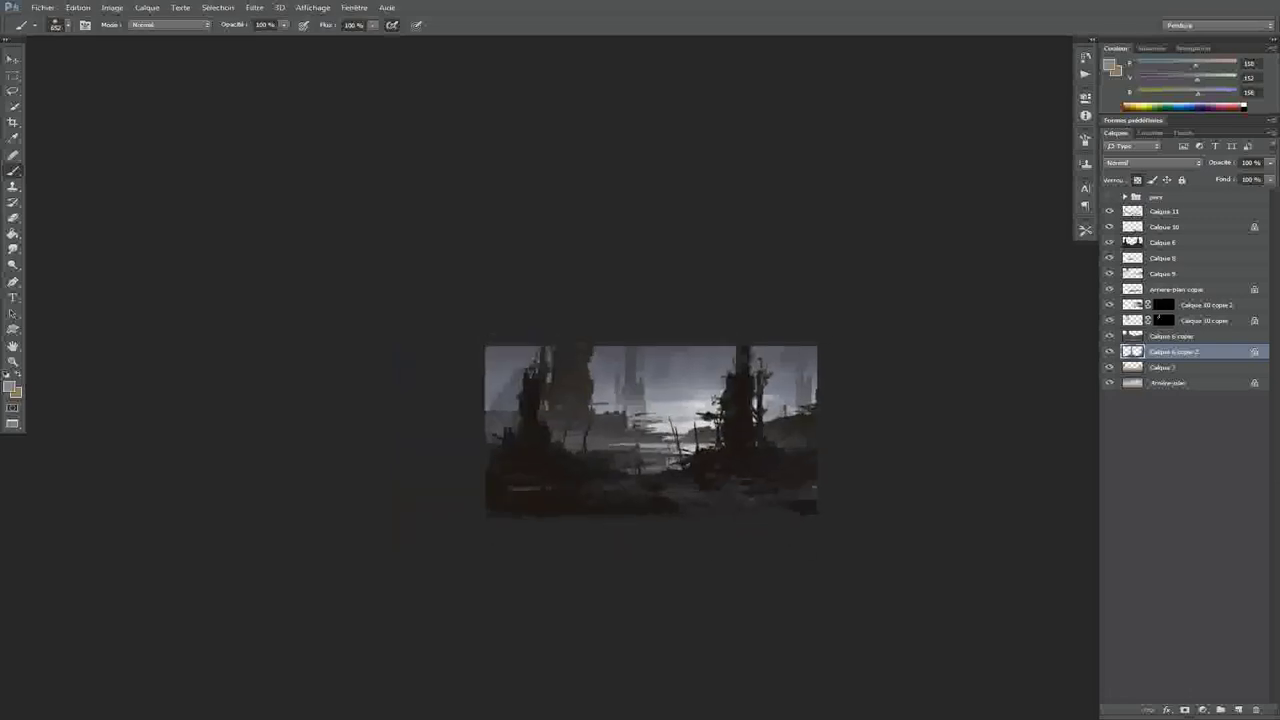
pyautogui.scroll(2, 756, 477)
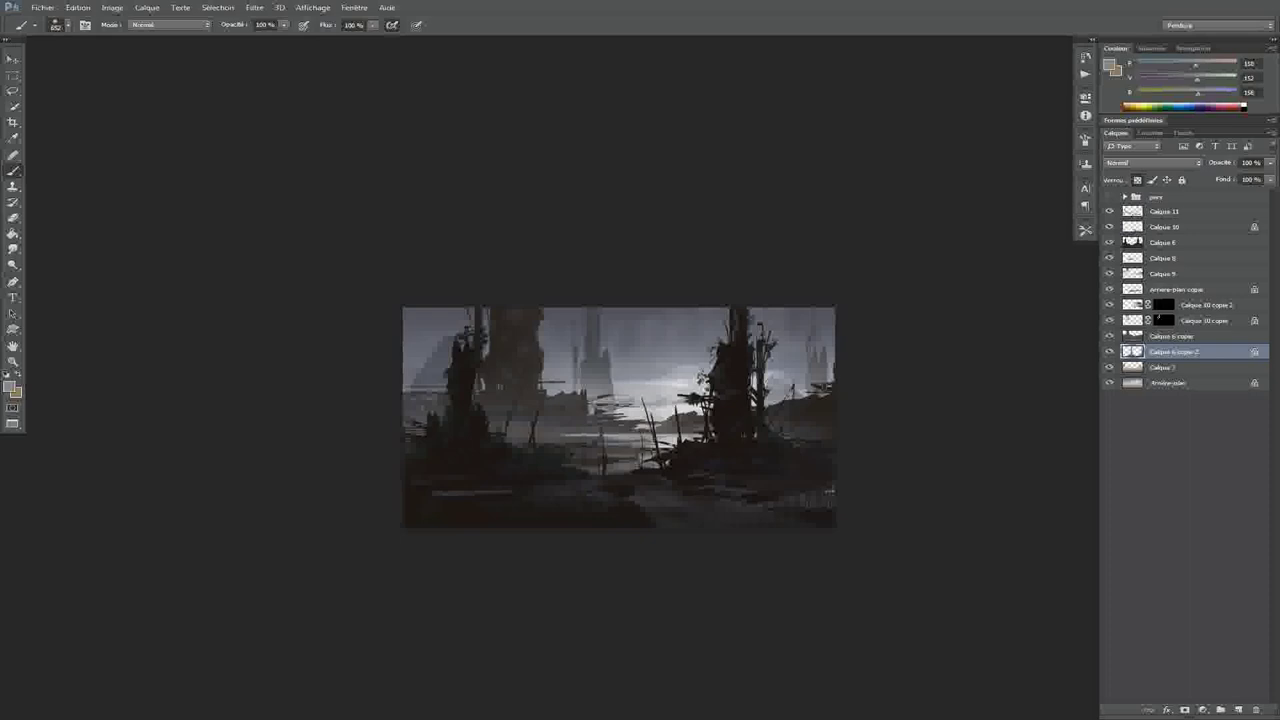
# Paint dark brown patches across the foreground ground below the right-hand tower on Calque 11 with a reduced brush and a sampled tone
pyautogui.click(1165, 211)
pyautogui.rightClick(692, 281)
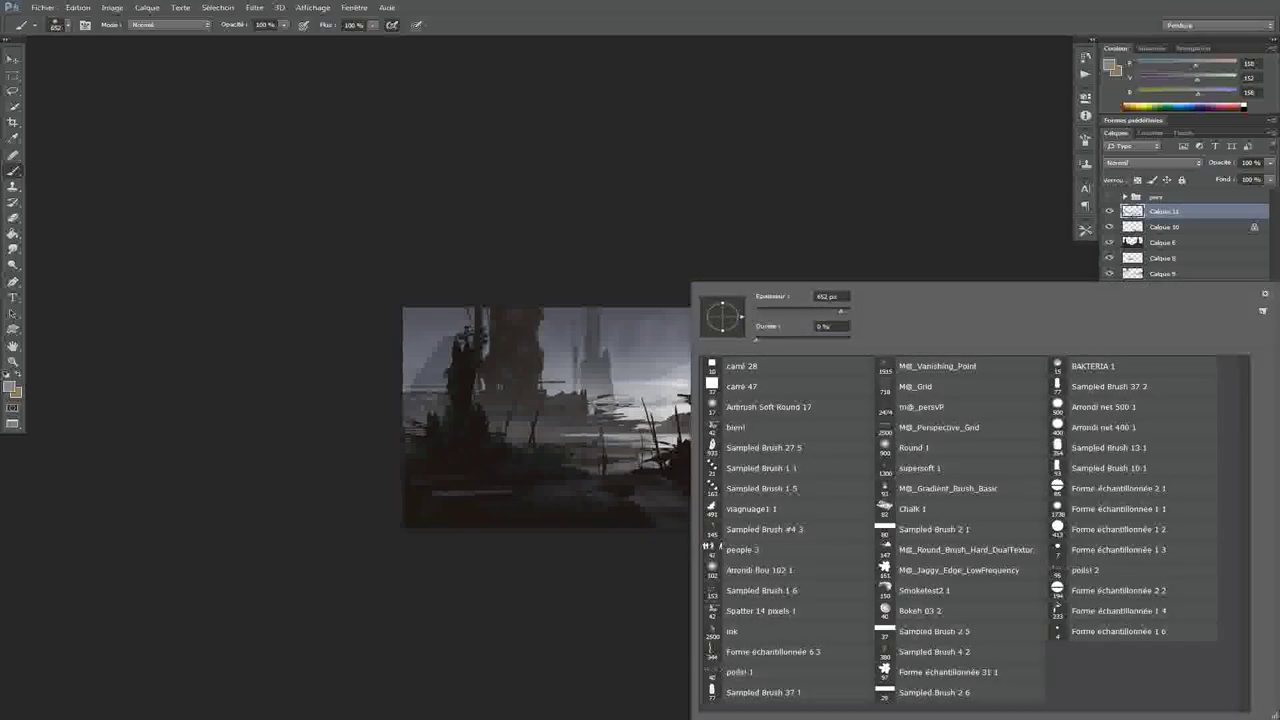
pyautogui.keyDown('alt'); pyautogui.rightClick(618, 517); pyautogui.keyUp('alt')
pyautogui.keyDown('alt'); pyautogui.click(626, 494); pyautogui.keyUp('alt')
pyautogui.keyDown('alt'); pyautogui.rightClick(628, 512); pyautogui.keyUp('alt')
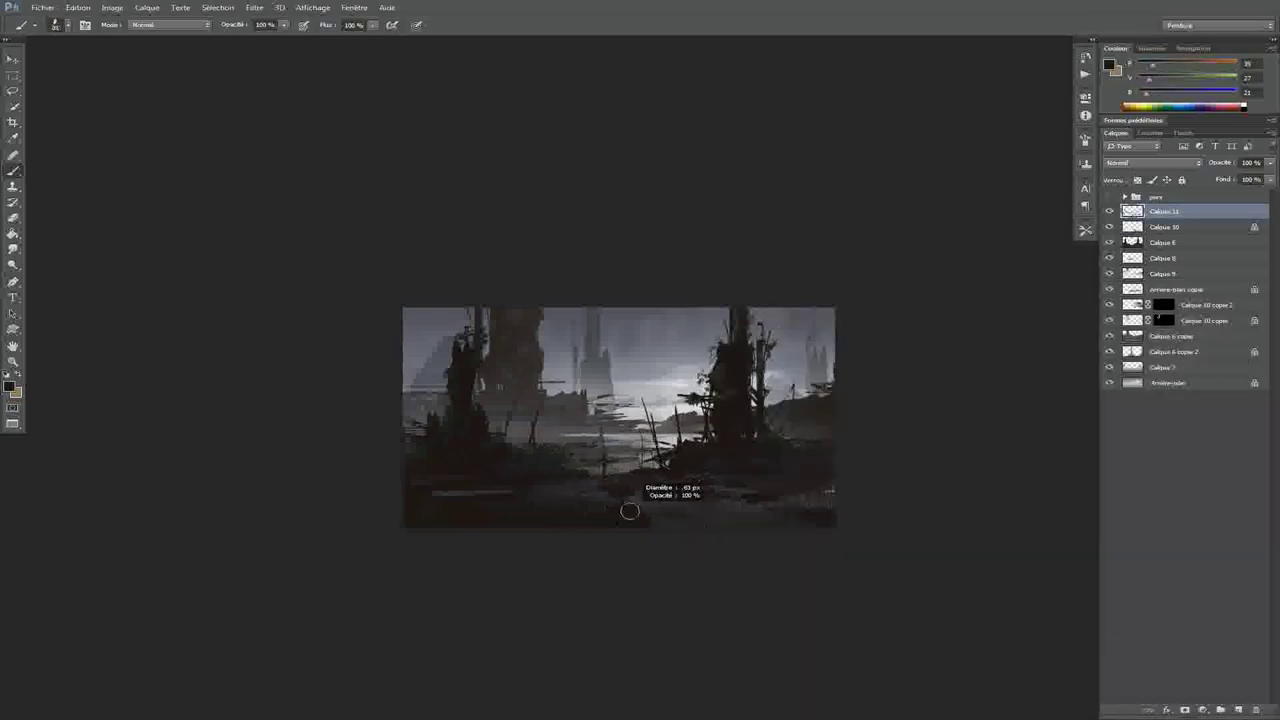
pyautogui.moveTo(752, 507); pyautogui.dragTo(716, 505)
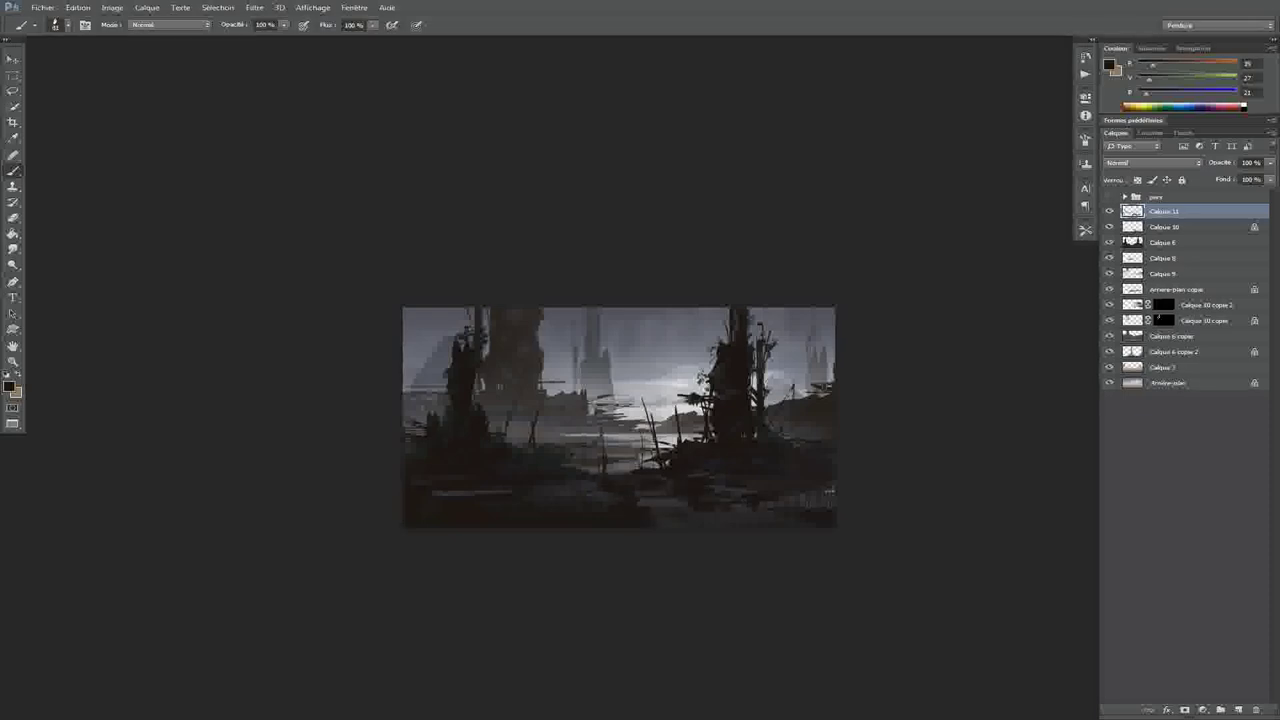
# Paint over the pale grid texture at the right edge of the foreground with sampled dark ground tones
pyautogui.keyDown('alt'); pyautogui.click(659, 466); pyautogui.keyUp('alt')
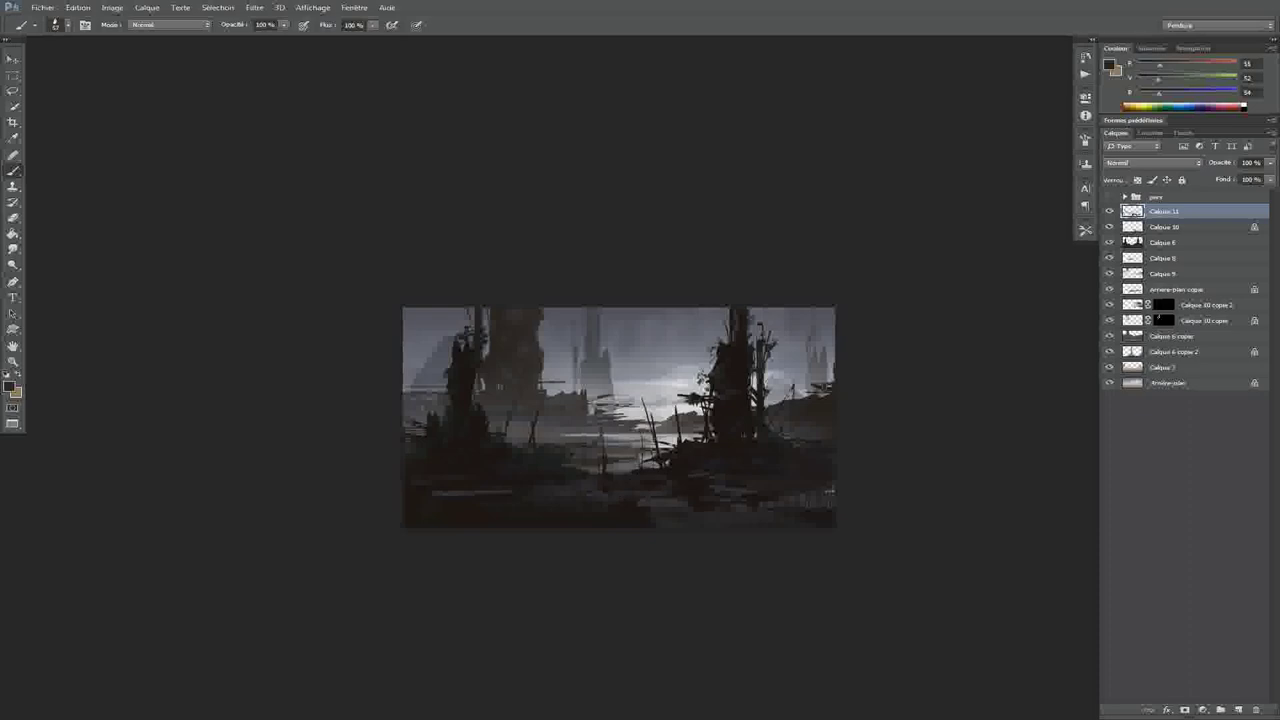
pyautogui.keyDown('alt'); pyautogui.click(810, 495); pyautogui.keyUp('alt')
pyautogui.moveTo(838, 496); pyautogui.dragTo(780, 494)
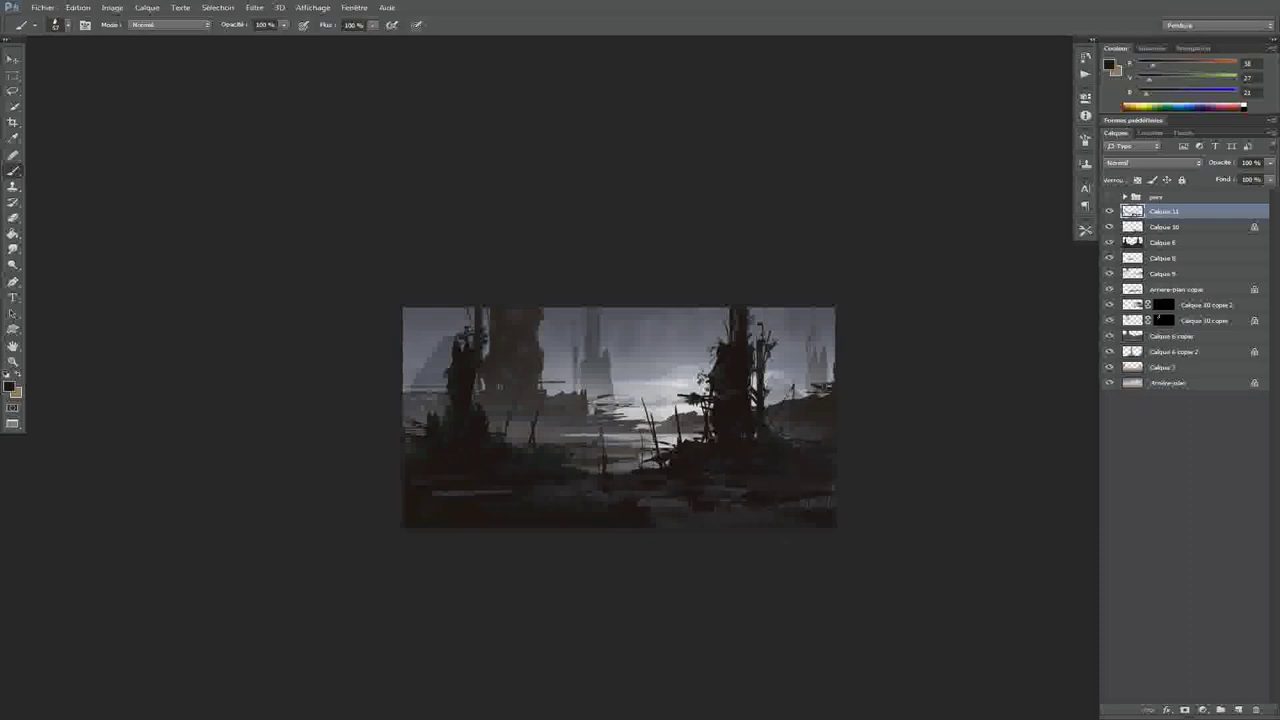
# Add a new layer and lasso a long curved slab shape rising from the left edge across the foreground
pyautogui.scroll(-3, 620, 417)
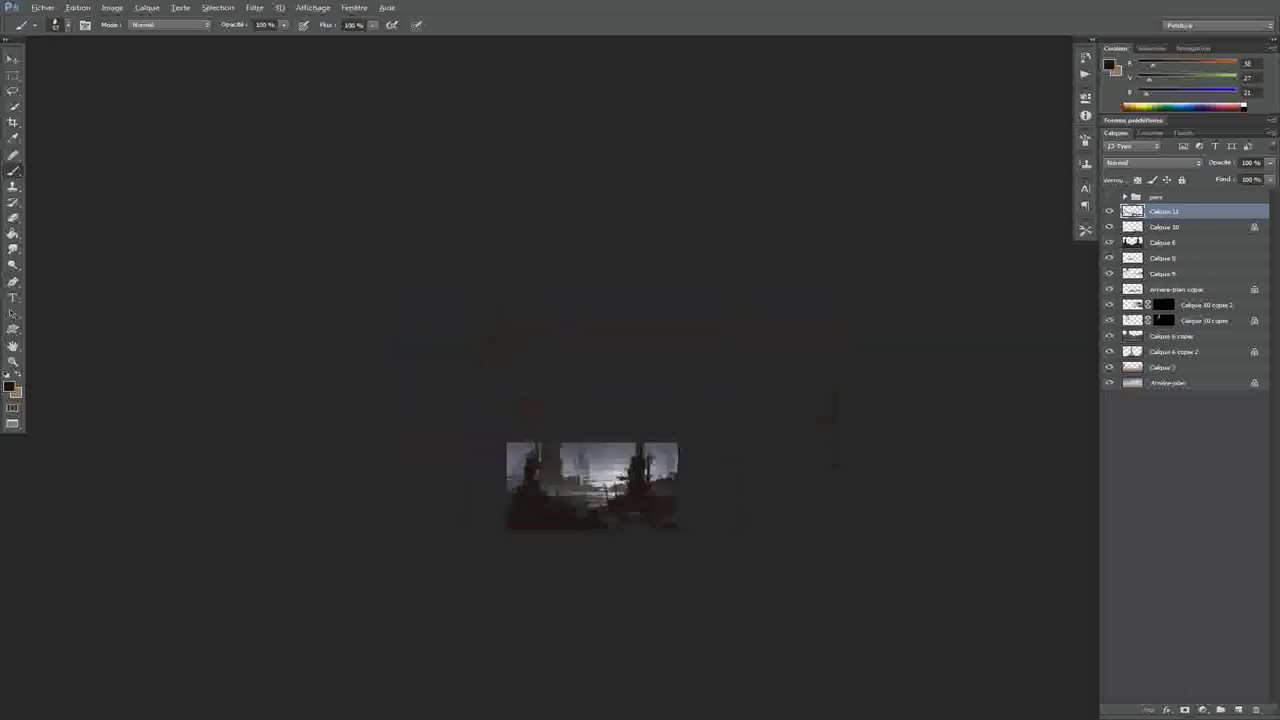
pyautogui.scroll(4, 620, 417)
pyautogui.hotkey('ctrl', 'shift', 'alt', 'n')
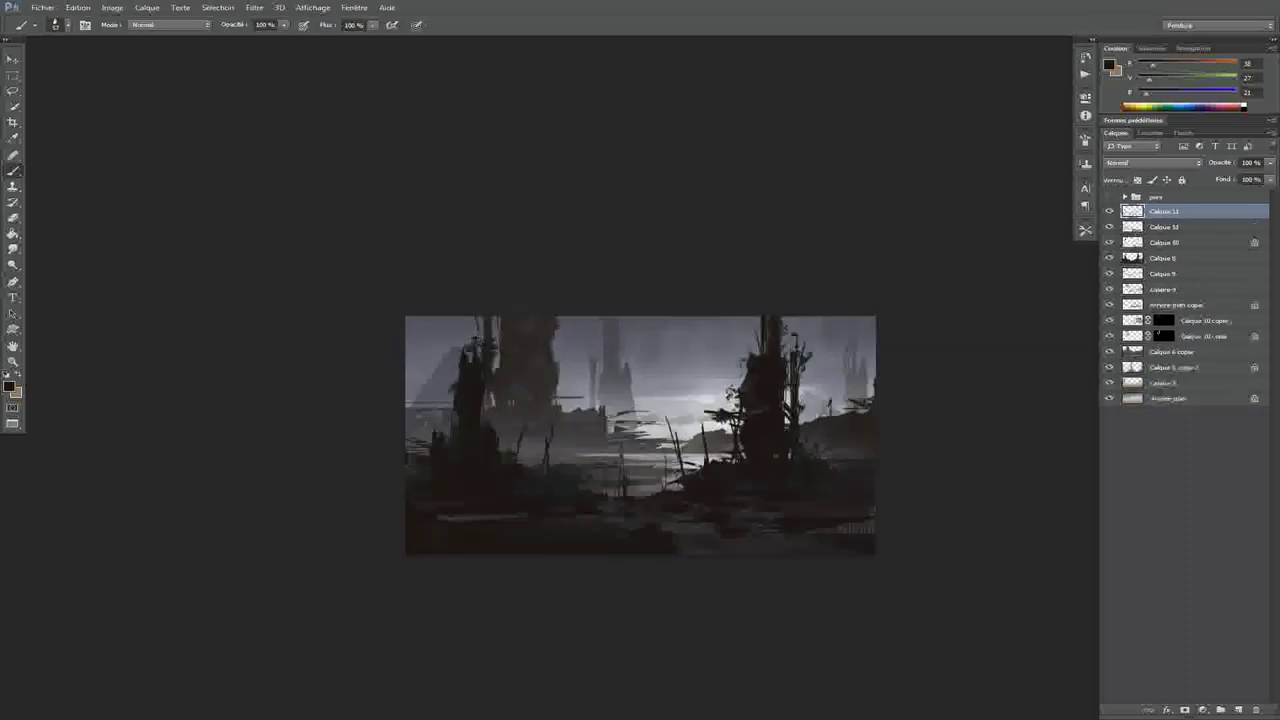
pyautogui.press('l')
pyautogui.moveTo(452, 500); pyautogui.dragTo(405, 535)
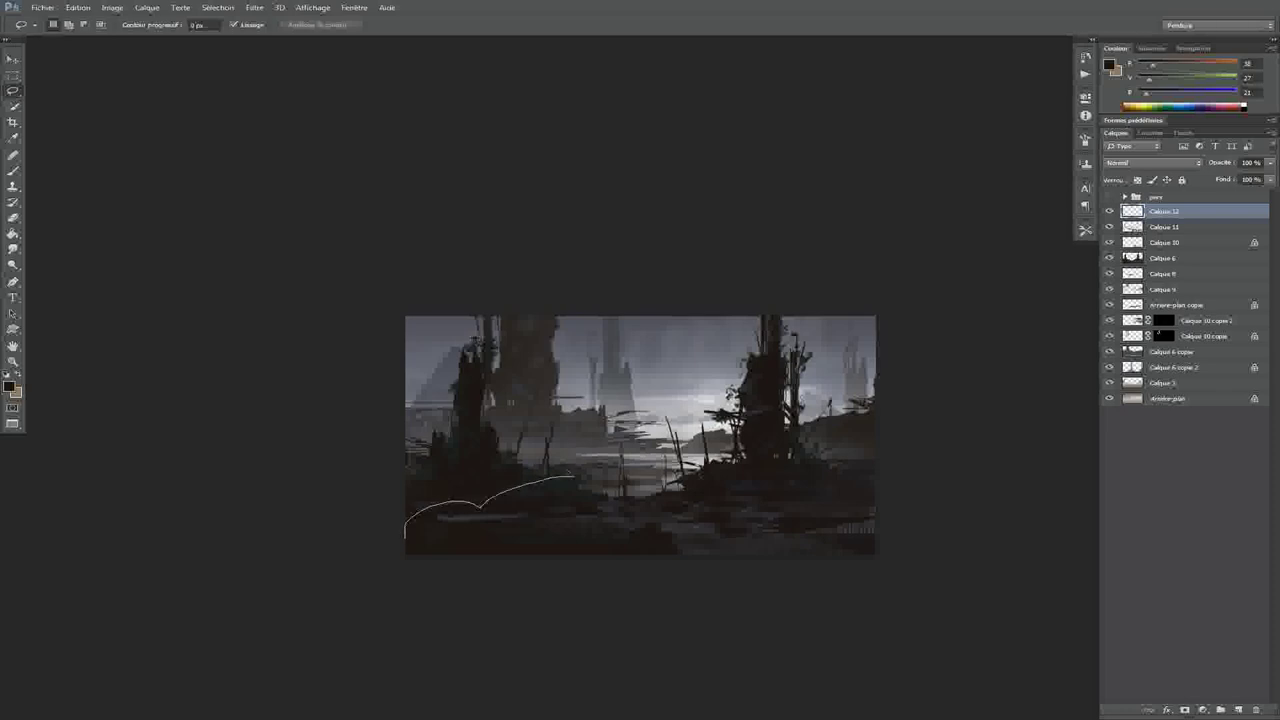
pyautogui.moveTo(405, 535); pyautogui.dragTo(545, 462)
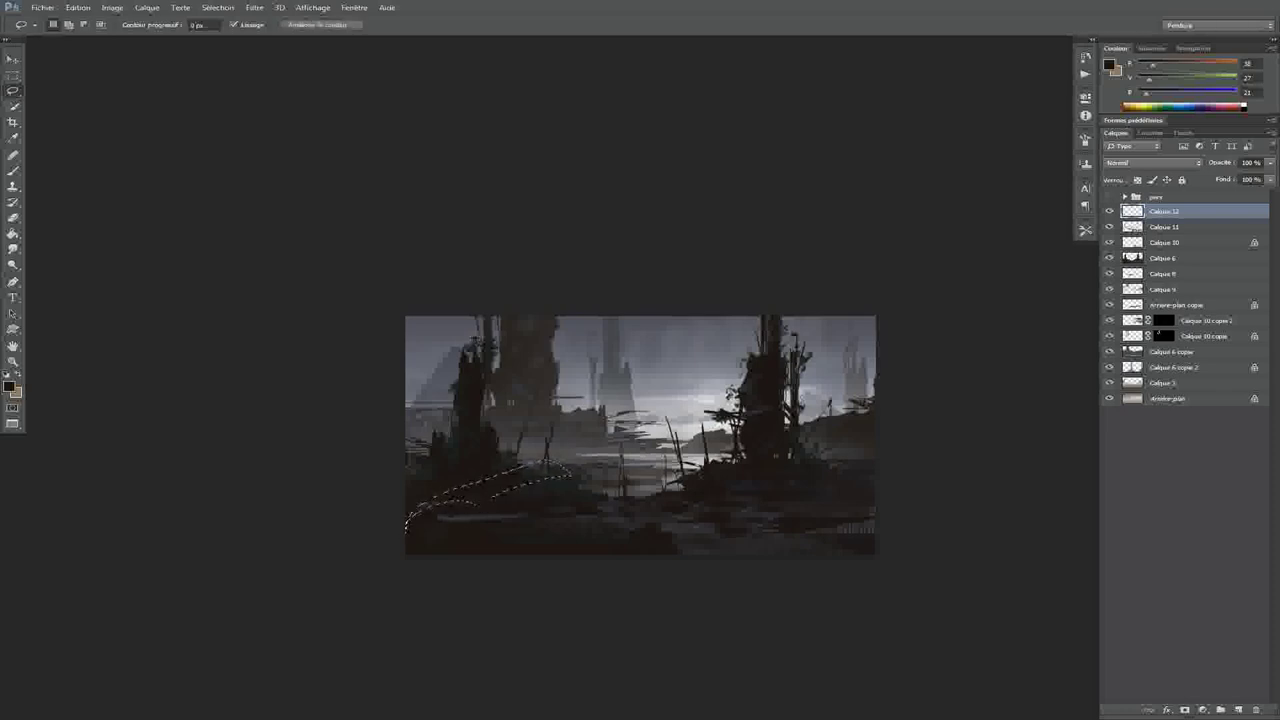
# Fill the selected slab shape with a dark grey-brown sampled from the scene
pyautogui.press('b')
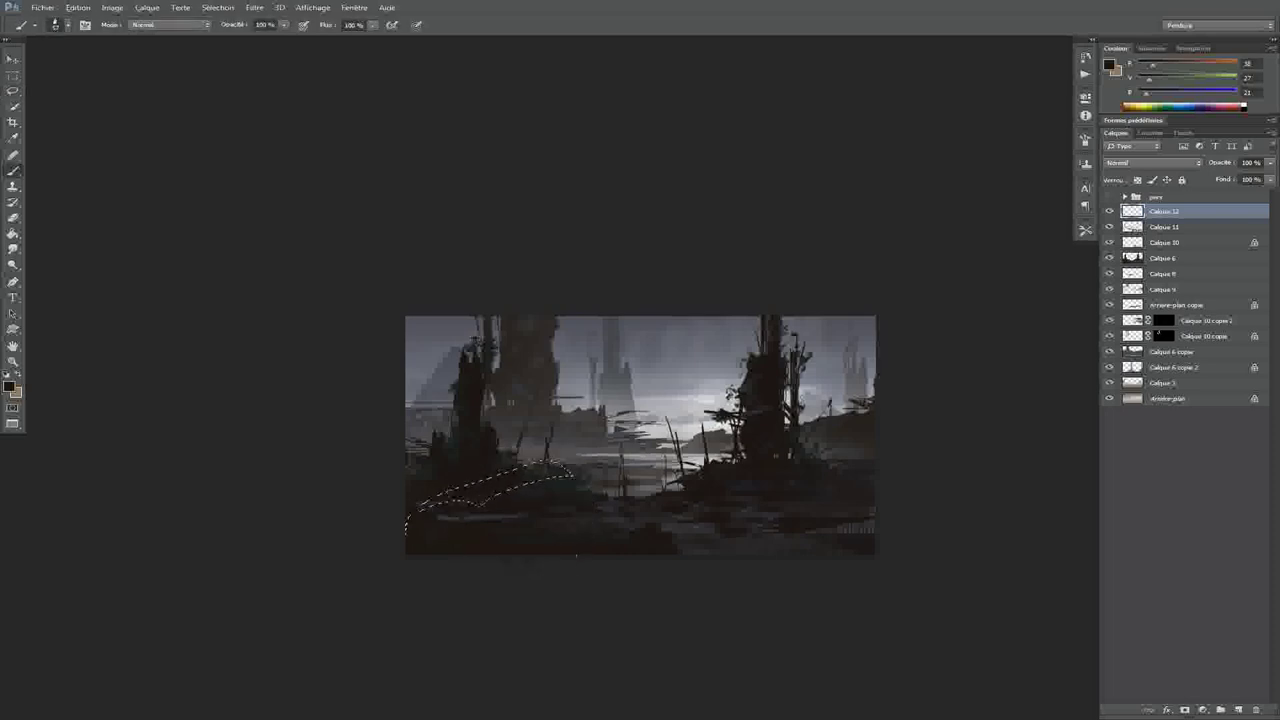
pyautogui.moveTo(530, 469); pyautogui.dragTo(552, 462)
pyautogui.keyDown('alt'); pyautogui.click(556, 470); pyautogui.keyUp('alt')
pyautogui.moveTo(430, 505); pyautogui.dragTo(410, 525)
# Shade the slab with the Airbrush Soft Round 17 tip, adding a soft sampled-grey highlight along its upper edge, and deselect
pyautogui.scroll(2, 515, 499)
pyautogui.rightClick(555, 285)
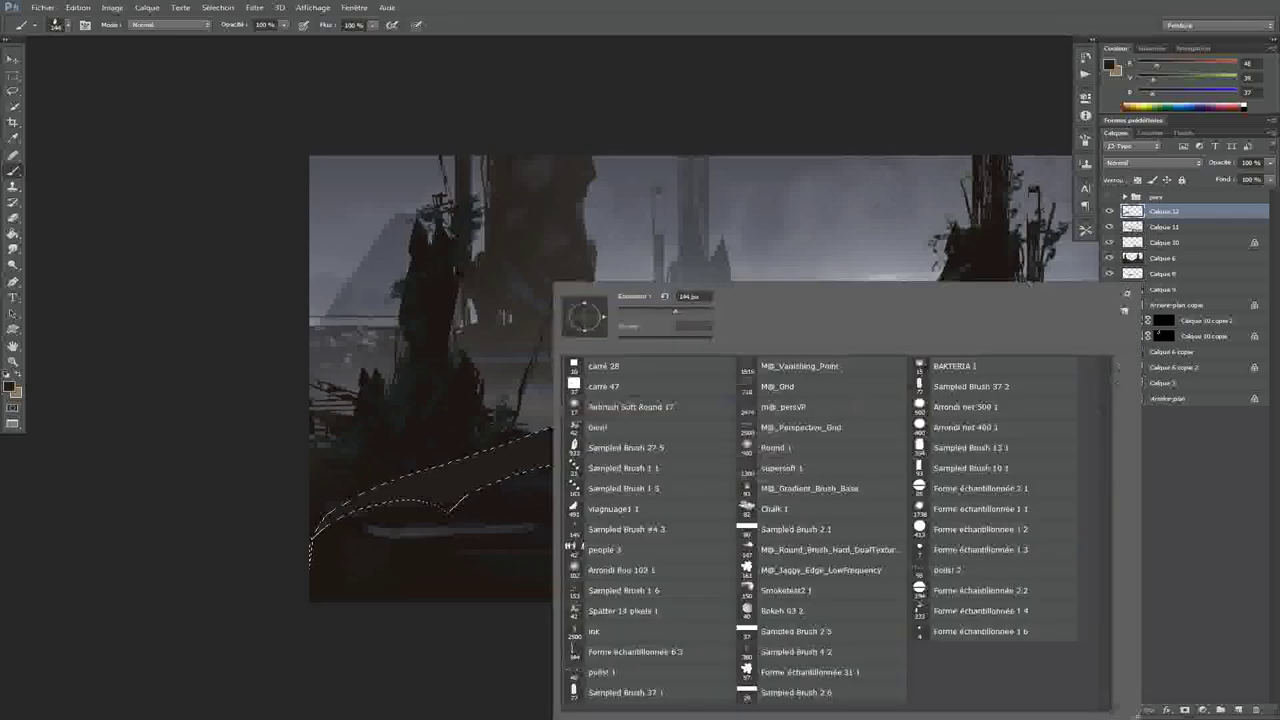
pyautogui.click(630, 407)
pyautogui.keyDown('alt'); pyautogui.click(477, 406); pyautogui.keyUp('alt')
pyautogui.keyDown('alt'); pyautogui.click(366, 486); pyautogui.keyUp('alt')
pyautogui.moveTo(335, 510)
pyautogui.mouseDown()
pyautogui.moveTo(560, 432)
pyautogui.moveTo(470, 452)
pyautogui.moveTo(610, 440)
pyautogui.moveTo(315, 540)
pyautogui.mouseUp()
pyautogui.press('l')
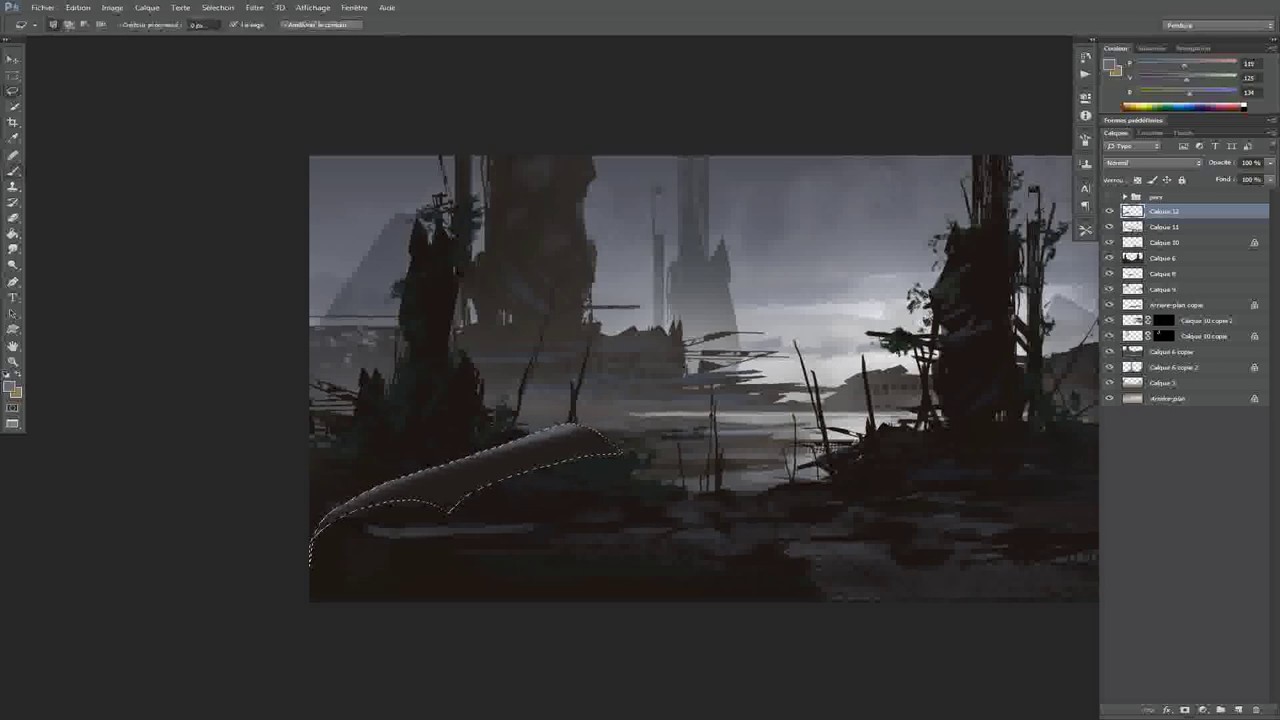
pyautogui.hotkey('ctrl', 'd')
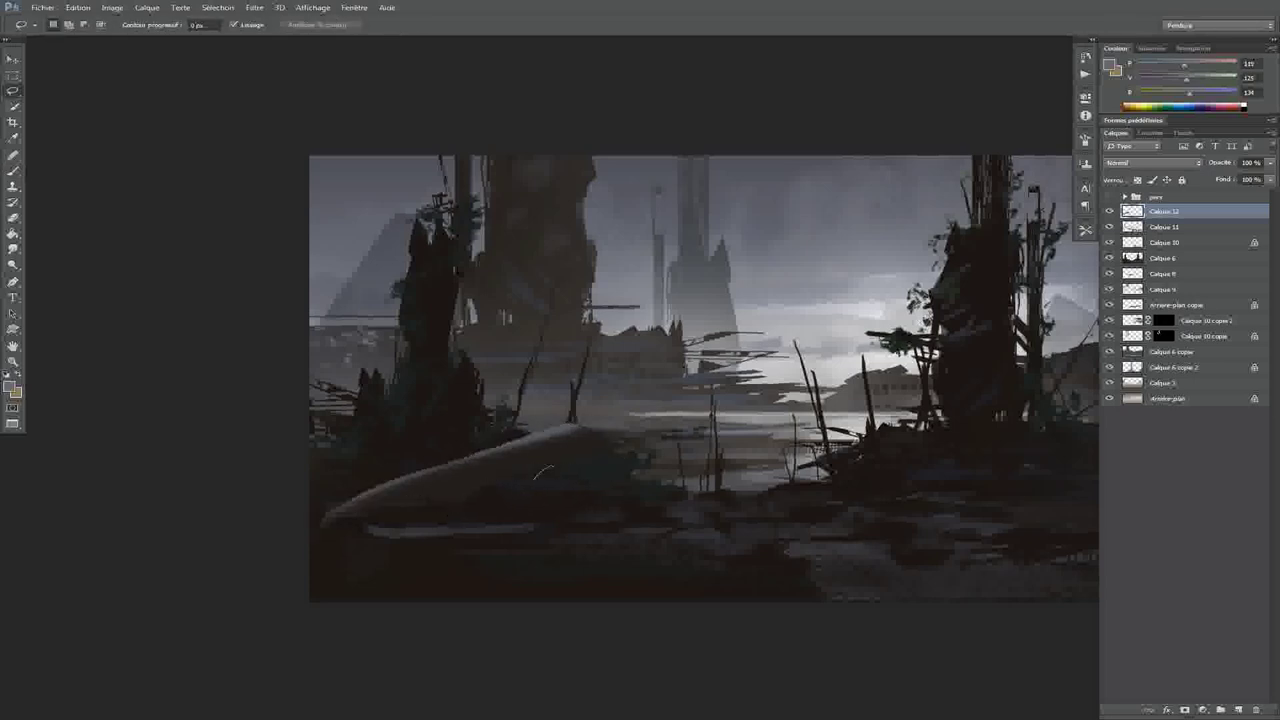
# Lasso the slab's underside down to the canvas bottom, fill it with a sampled near-black tone, and deselect
pyautogui.moveTo(621, 547)
pyautogui.mouseDown()
pyautogui.moveTo(560, 597)
pyautogui.moveTo(310, 600)
pyautogui.moveTo(309, 555)
pyautogui.moveTo(327, 526)
pyautogui.moveTo(457, 506)
pyautogui.mouseUp()
pyautogui.press('b')
pyautogui.keyDown('alt'); pyautogui.click(513, 439); pyautogui.keyUp('alt')
pyautogui.moveTo(443, 523); pyautogui.dragTo(510, 528)
pyautogui.moveTo(370, 531); pyautogui.dragTo(404, 532)
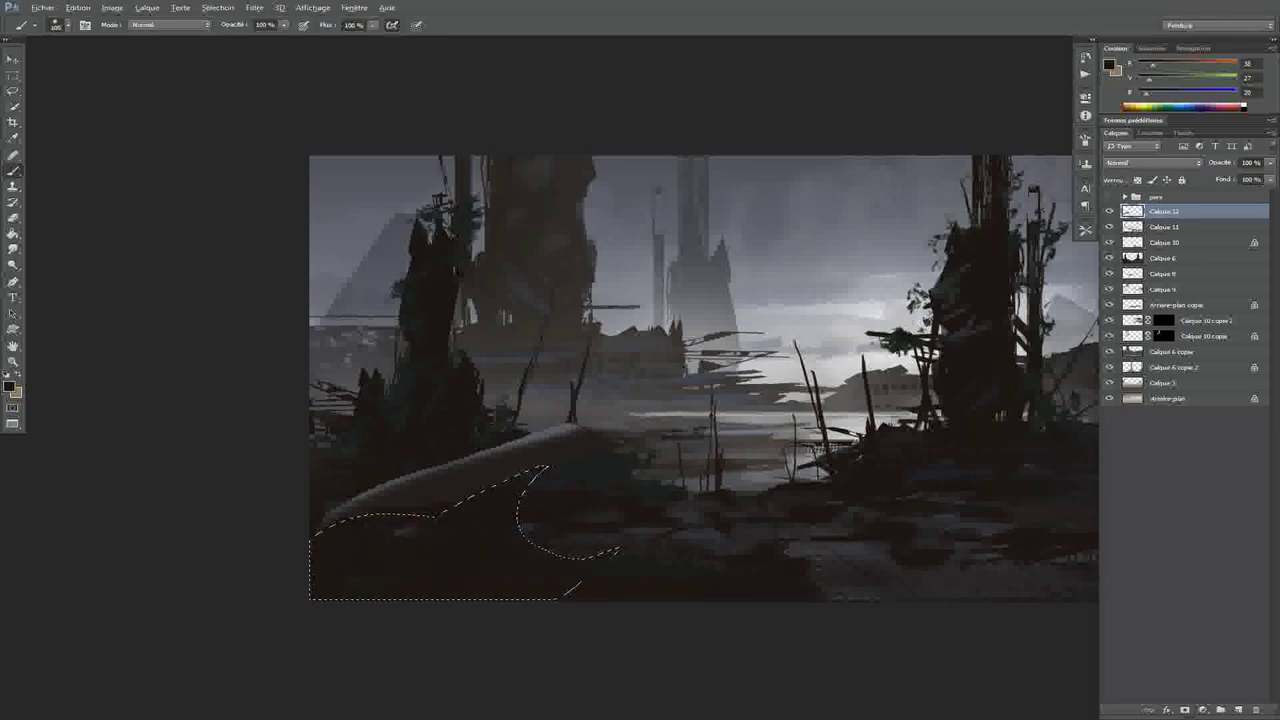
pyautogui.scroll(-3, 704, 378)
pyautogui.scroll(4, 704, 378)
pyautogui.hotkey('ctrl', 'd')
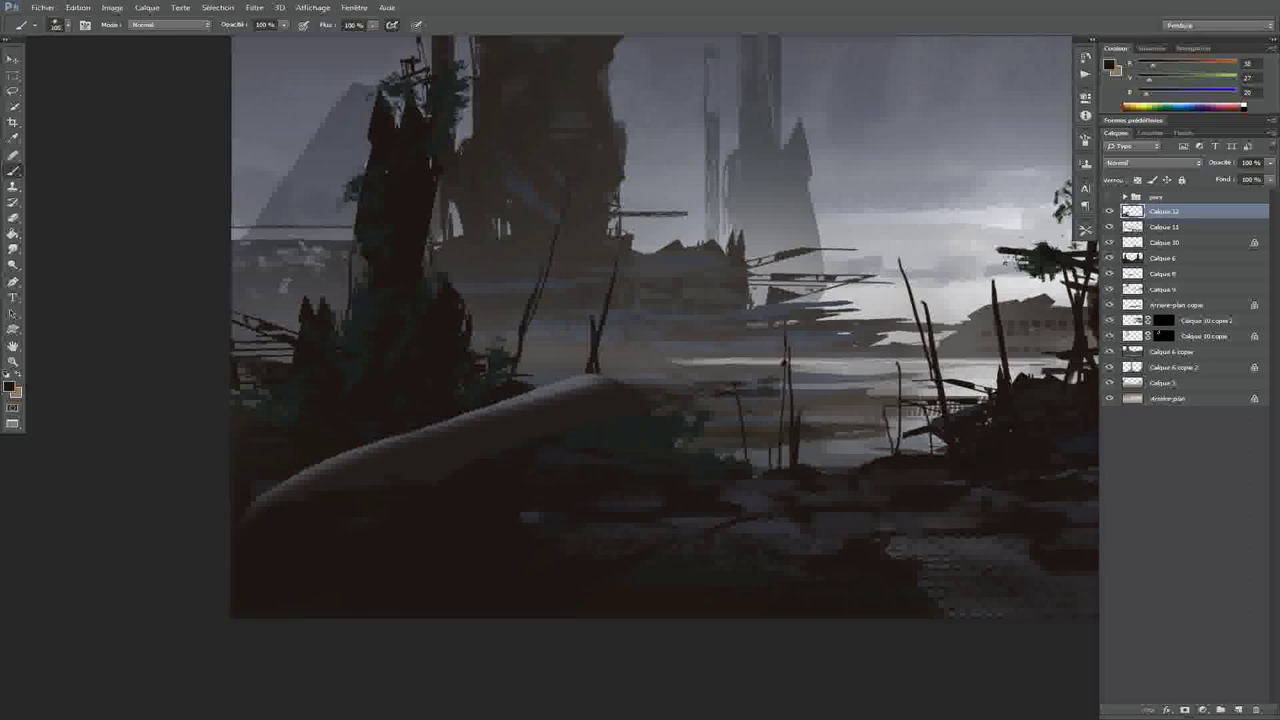
# Set the Eraser to the carré 47 tip at a reduced size and touch up the dark area below the slab
pyautogui.press('e')
pyautogui.rightClick(452, 282)
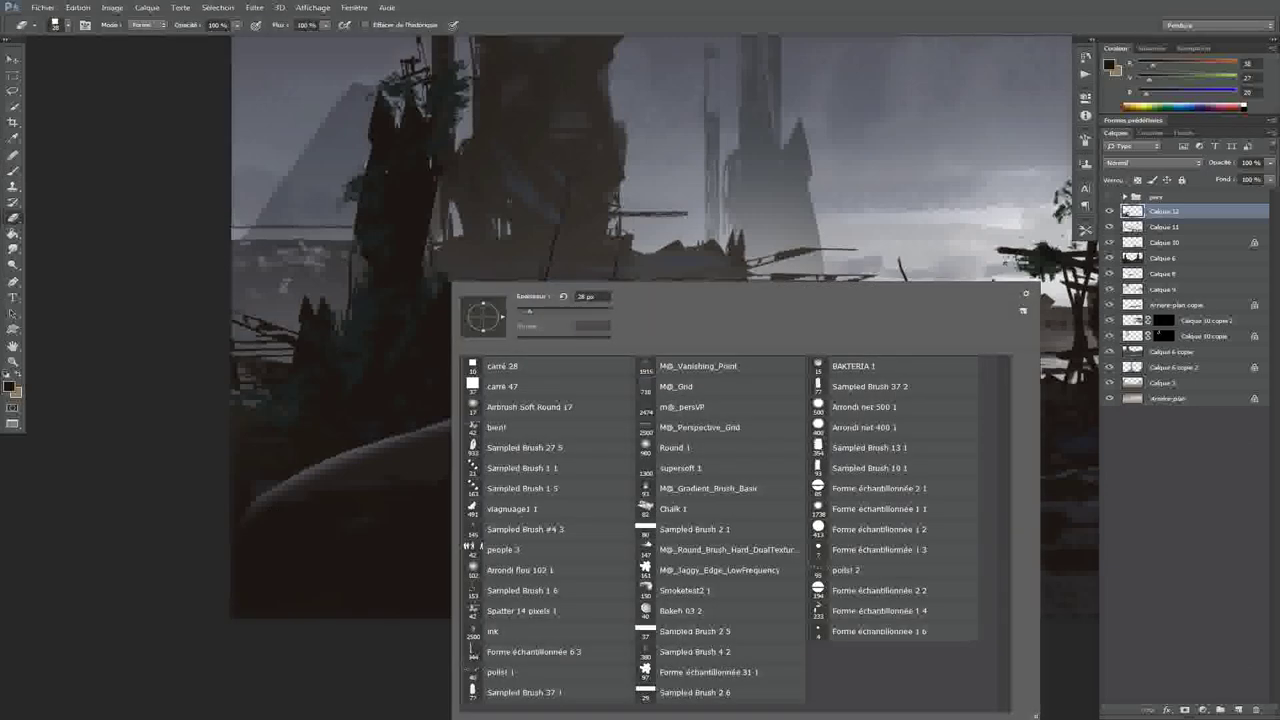
pyautogui.click(505, 386)
pyautogui.press('Return')
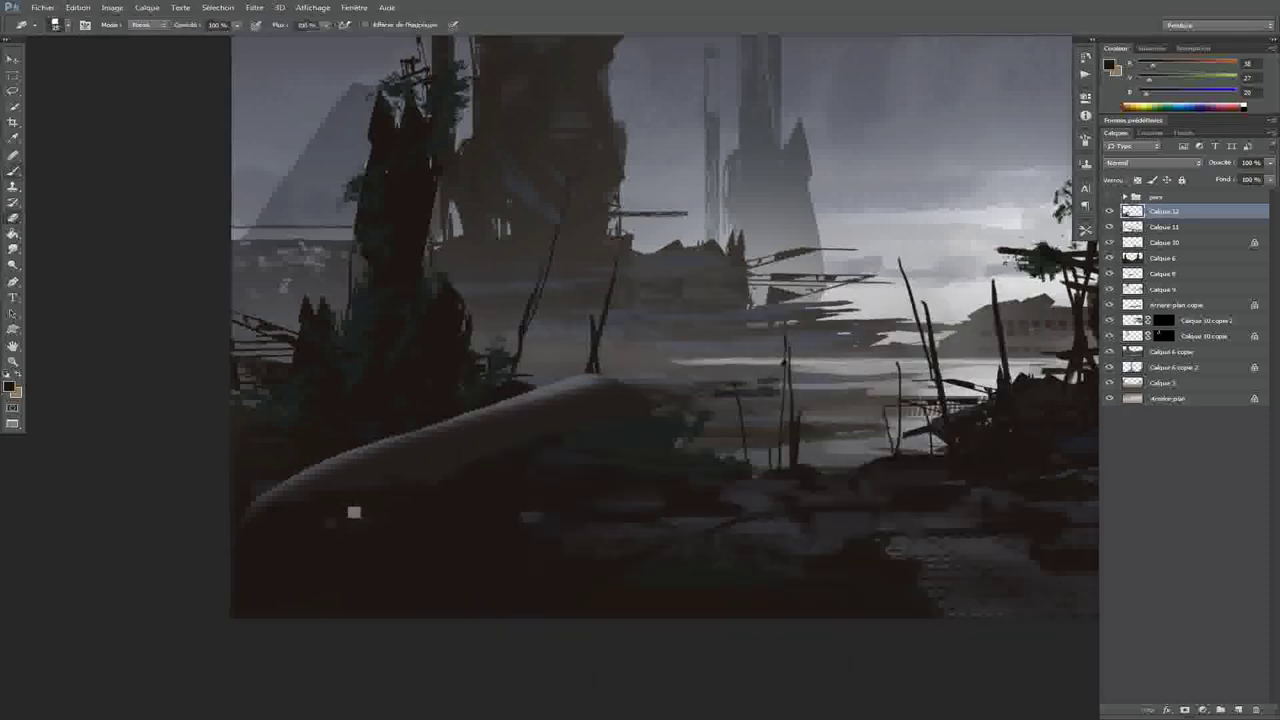
pyautogui.rightClick(353, 512)
pyautogui.press('Return')
pyautogui.moveTo(277, 534); pyautogui.dragTo(375, 492)
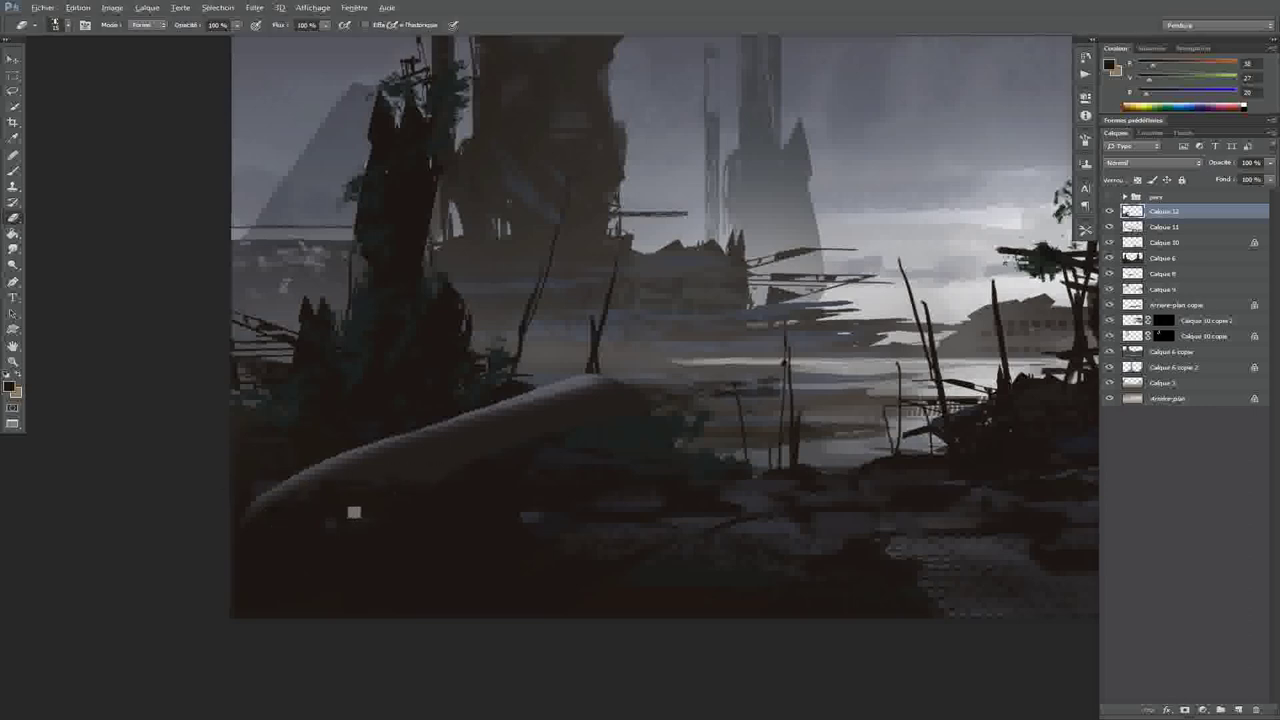
# Paint grey tones across the slab and a pale rim light along its upper edge using sampled colours
pyautogui.press('b')
pyautogui.keyDown('alt'); pyautogui.click(561, 389); pyautogui.keyUp('alt')
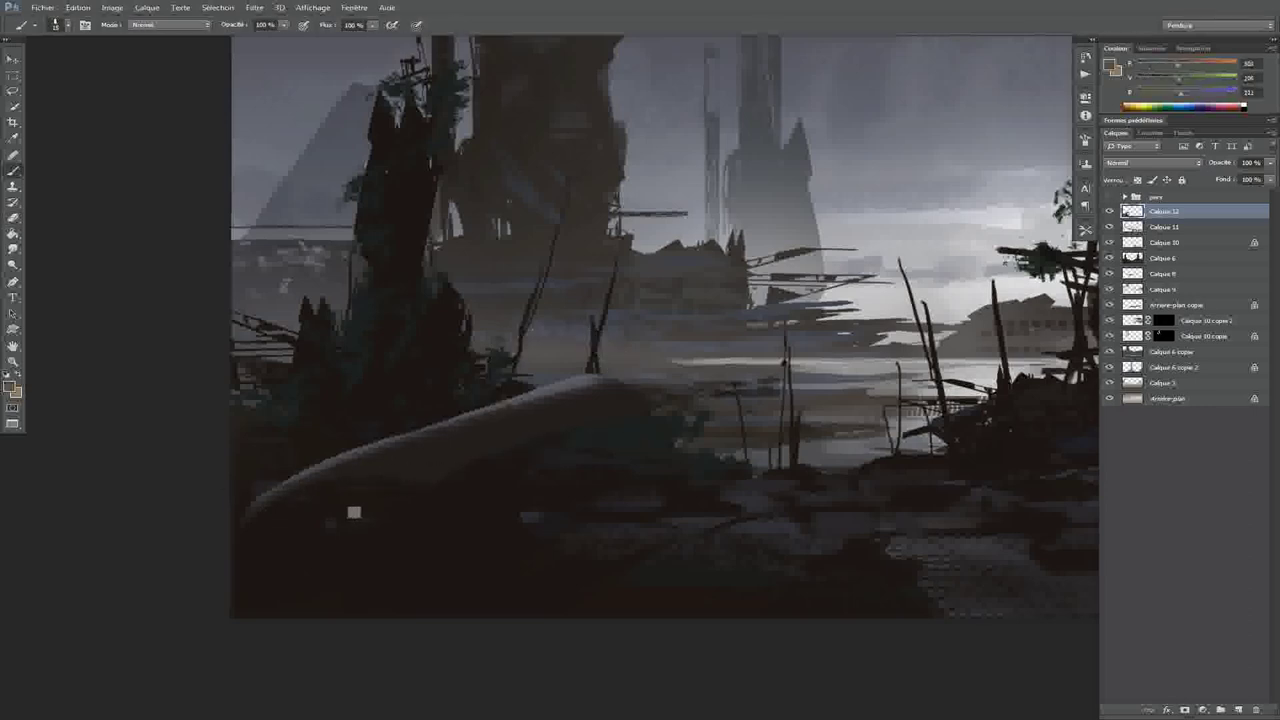
pyautogui.keyDown('alt'); pyautogui.click(487, 448); pyautogui.keyUp('alt')
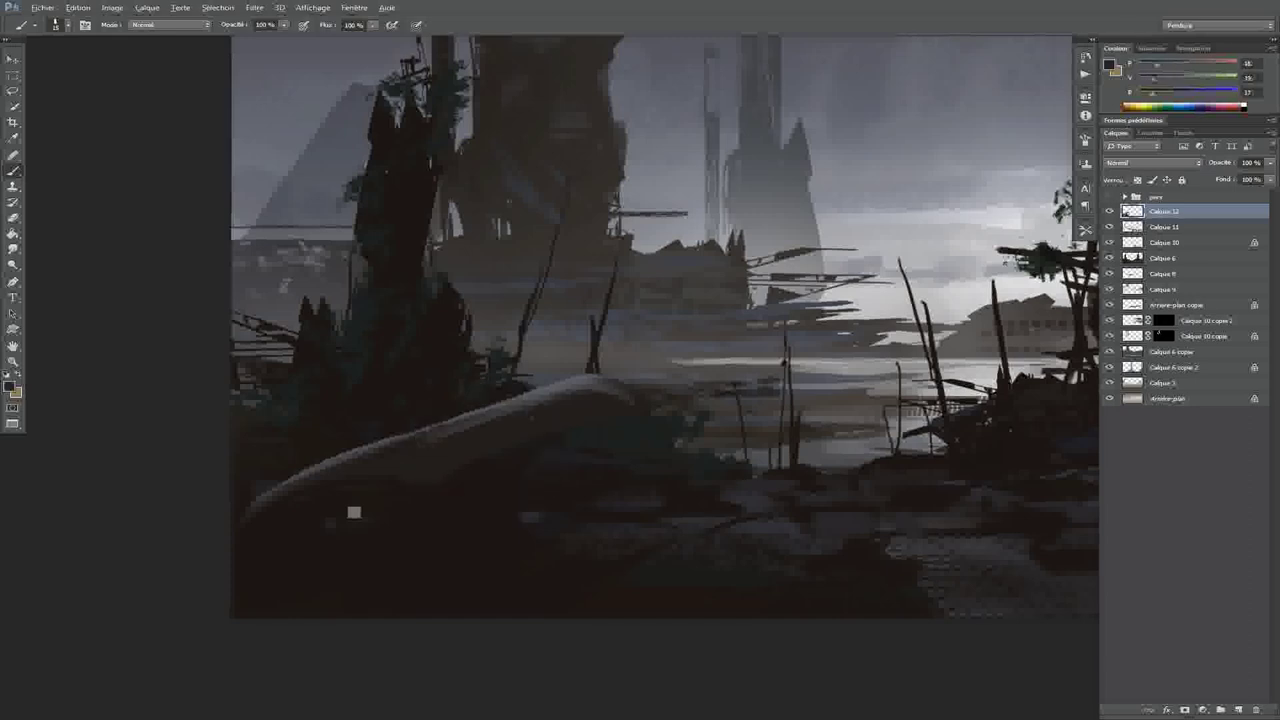
pyautogui.moveTo(440, 488); pyautogui.dragTo(574, 430)
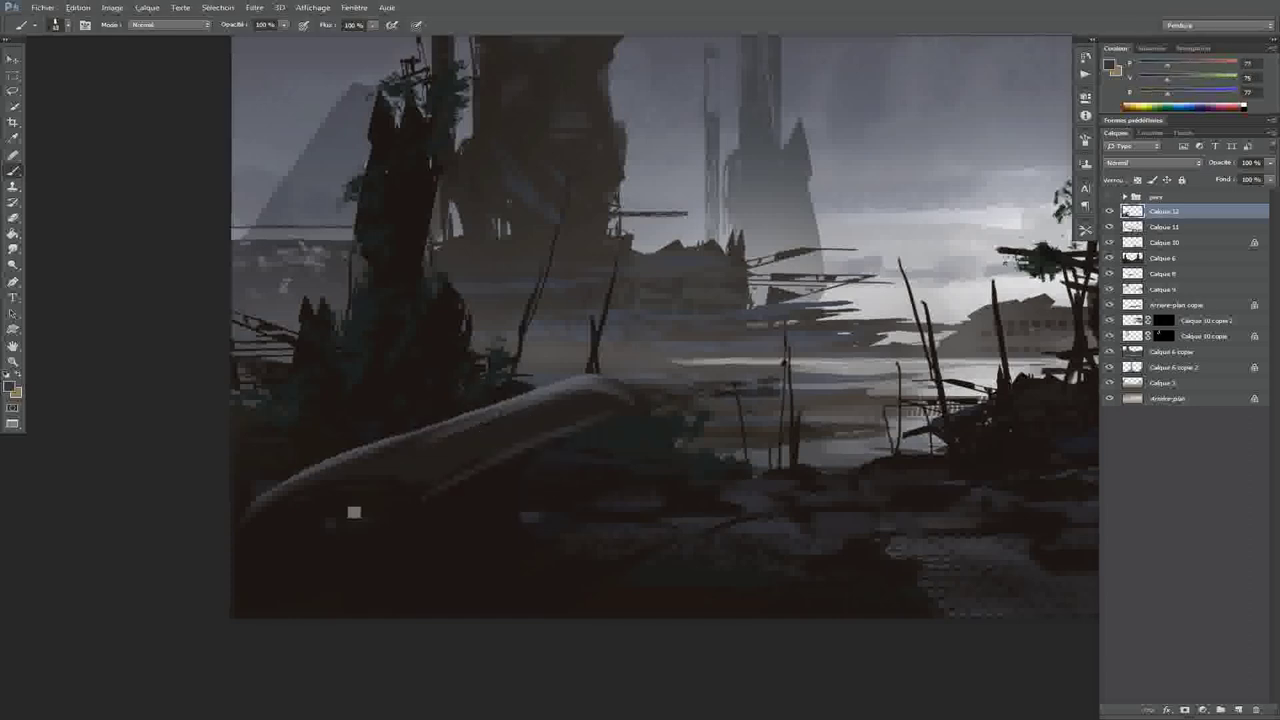
pyautogui.moveTo(444, 442)
pyautogui.mouseDown()
pyautogui.moveTo(652, 394)
pyautogui.moveTo(568, 378)
pyautogui.moveTo(252, 499)
pyautogui.mouseUp()
pyautogui.keyDown('alt'); pyautogui.click(632, 394); pyautogui.keyUp('alt')
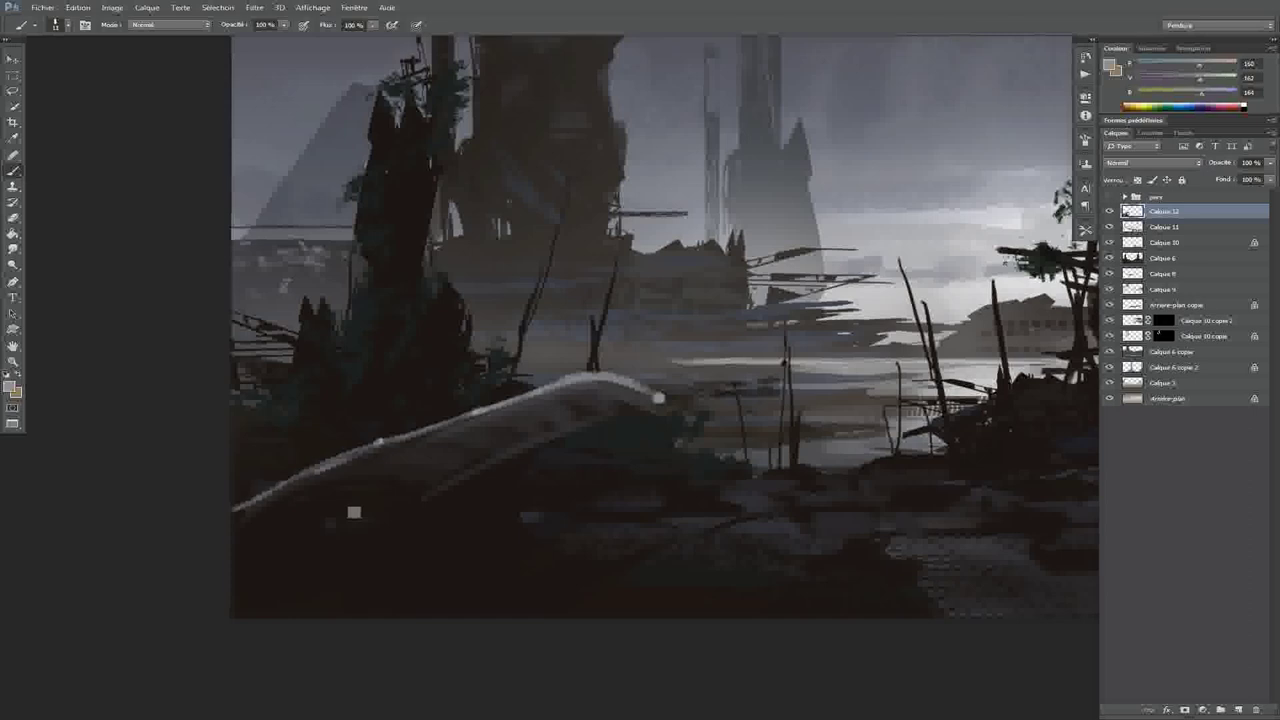
# Darken the underside of the slab's right tip with a Sampled Brush tip in a sampled near-black
pyautogui.hotkey('ctrl', '-')
pyautogui.hotkey('ctrl', '-')
pyautogui.hotkey('ctrl', '+')
pyautogui.hotkey('ctrl', '+')
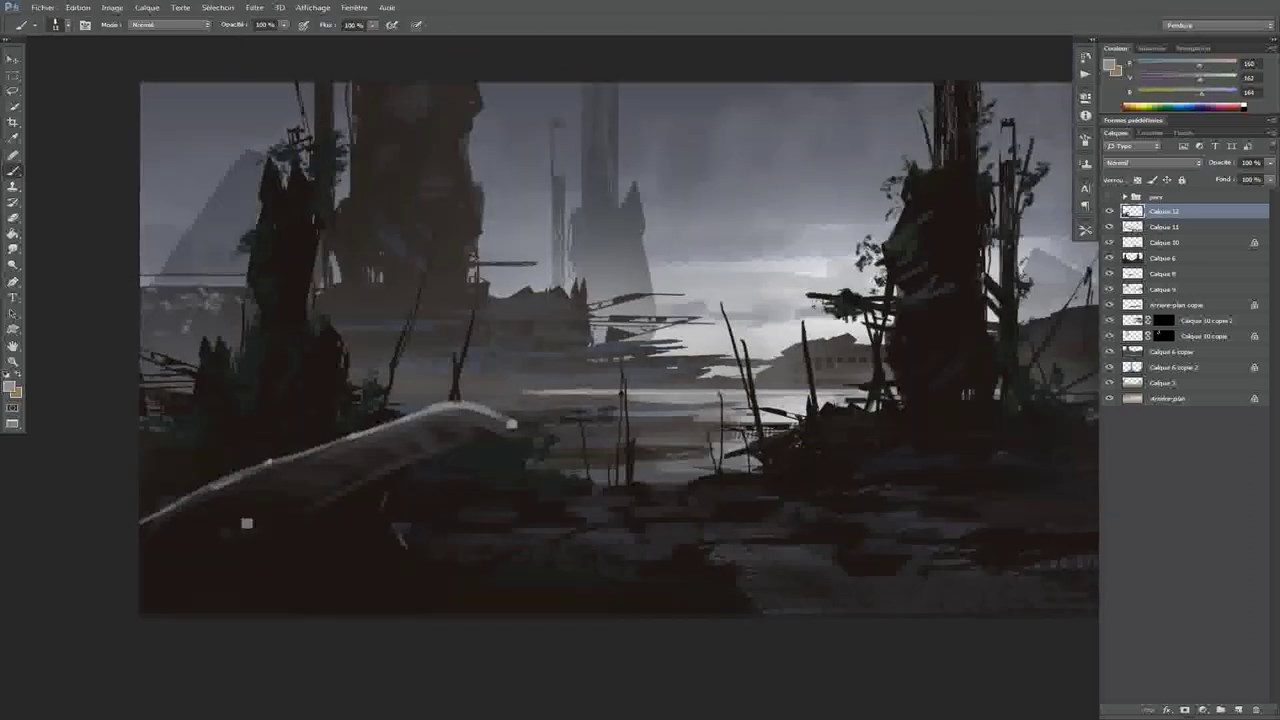
pyautogui.keyDown('alt'); pyautogui.click(377, 489); pyautogui.keyUp('alt')
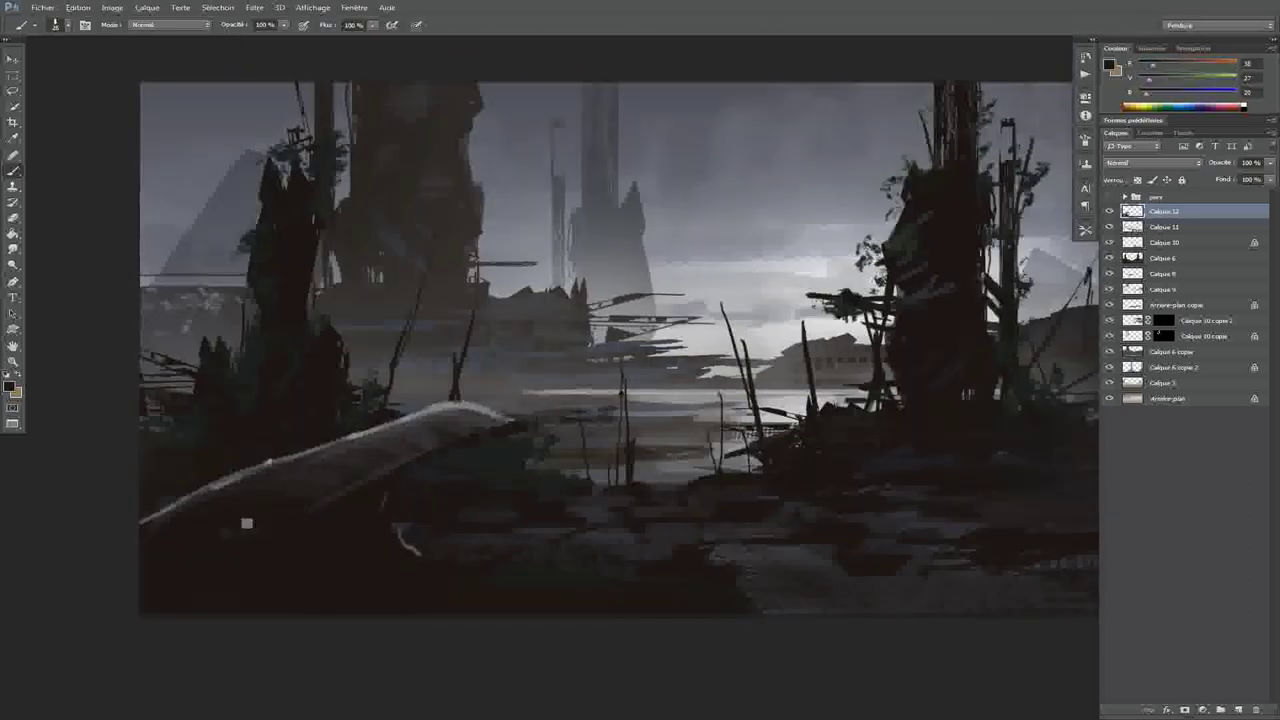
pyautogui.rightClick(514, 420)
pyautogui.click(590, 447)
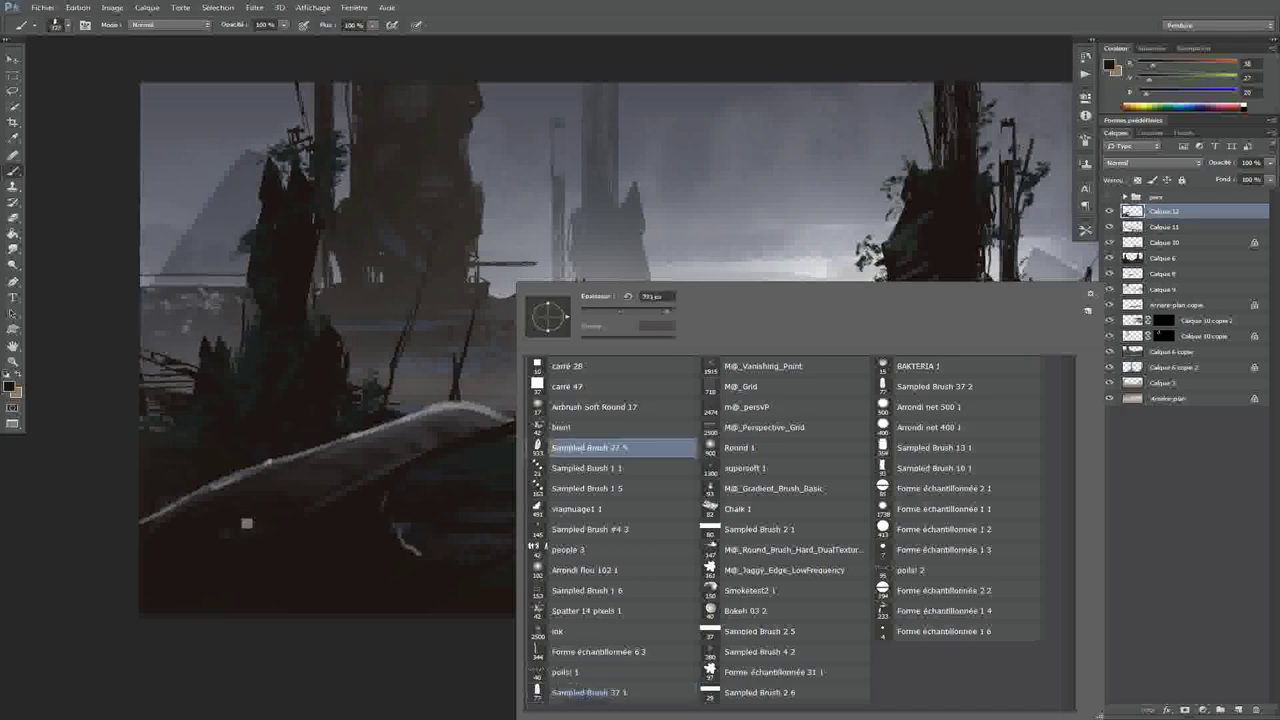
pyautogui.click(481, 421)
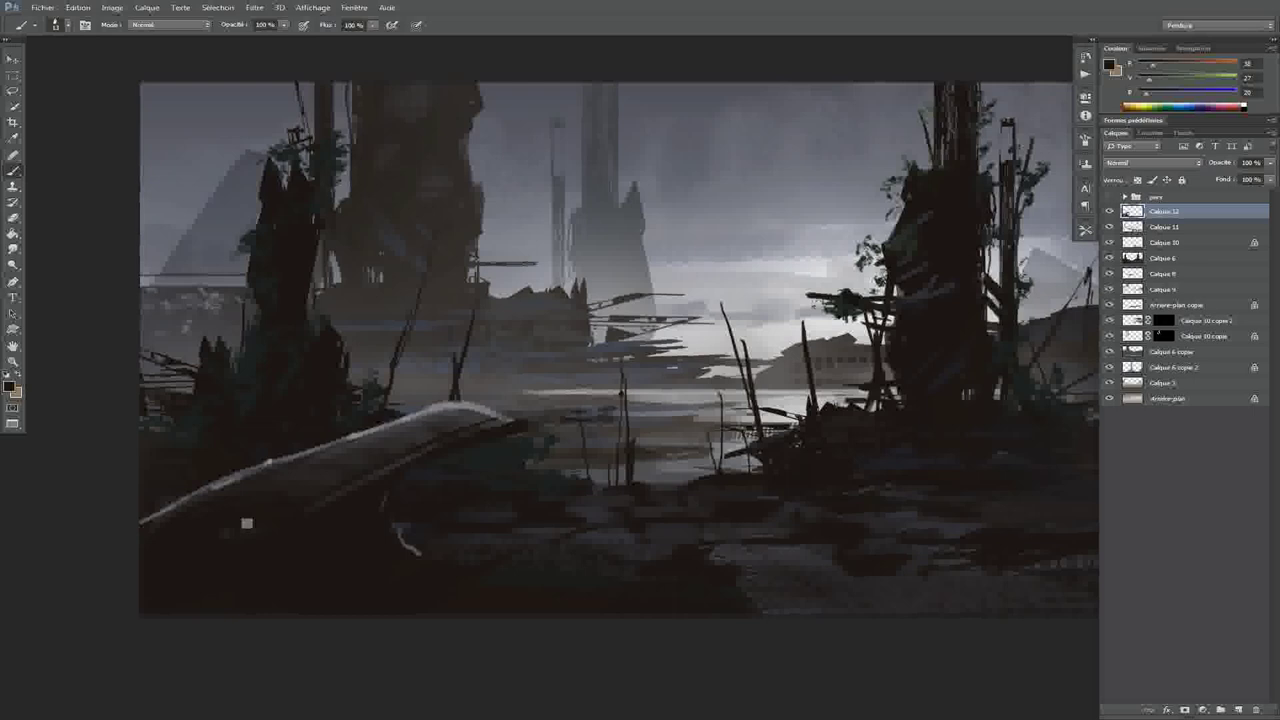
# Select Calque 6 from the canvas and raise its lightness slightly with Hue/Saturation
pyautogui.scroll(-3, 247, 522)
pyautogui.scroll(2, 388, 500)
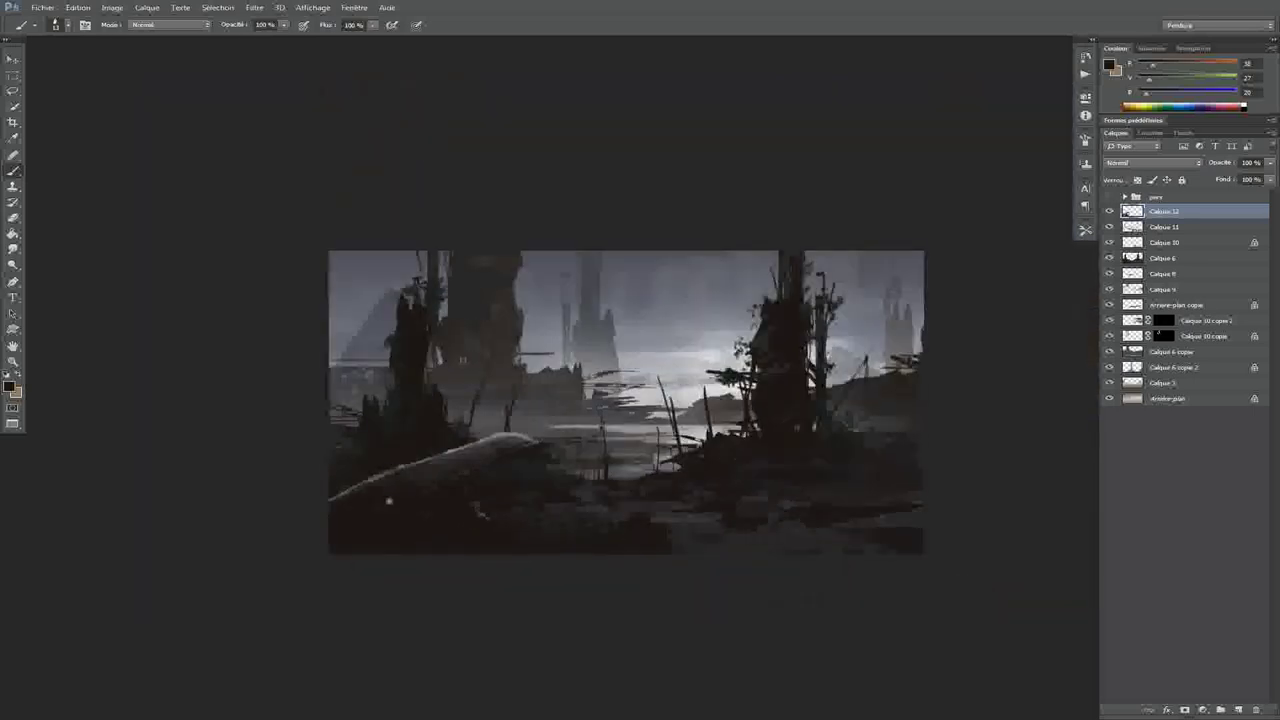
pyautogui.keyDown('ctrl'); pyautogui.click(388, 500); pyautogui.keyUp('ctrl')
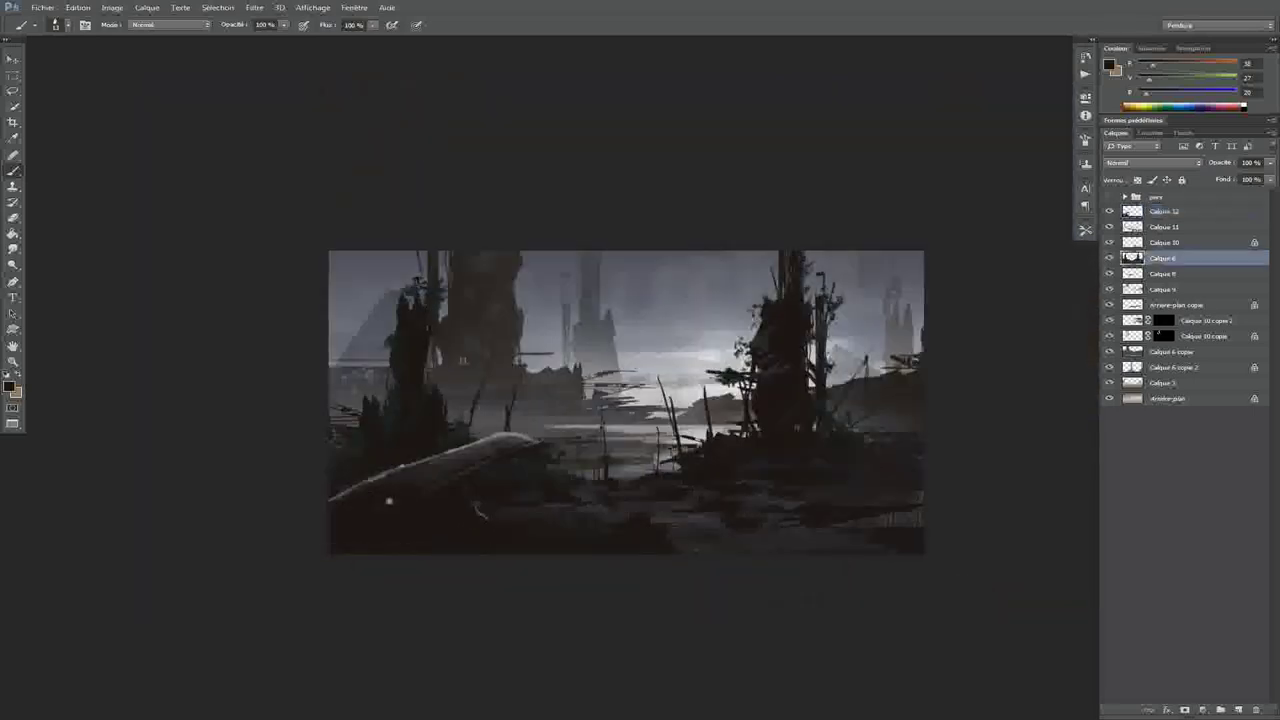
pyautogui.hotkey('ctrl', 'u')
pyautogui.press('Tab')
pyautogui.press('Tab')
pyautogui.press('Up')
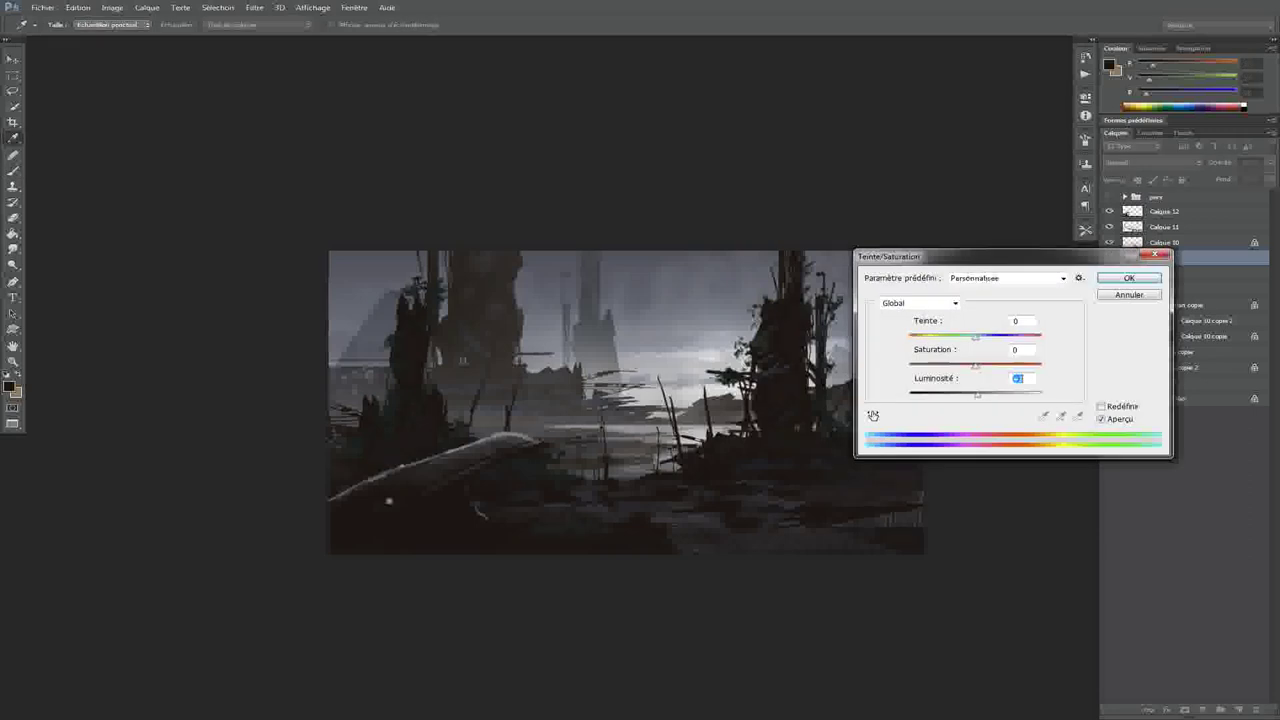
pyautogui.press('Return')
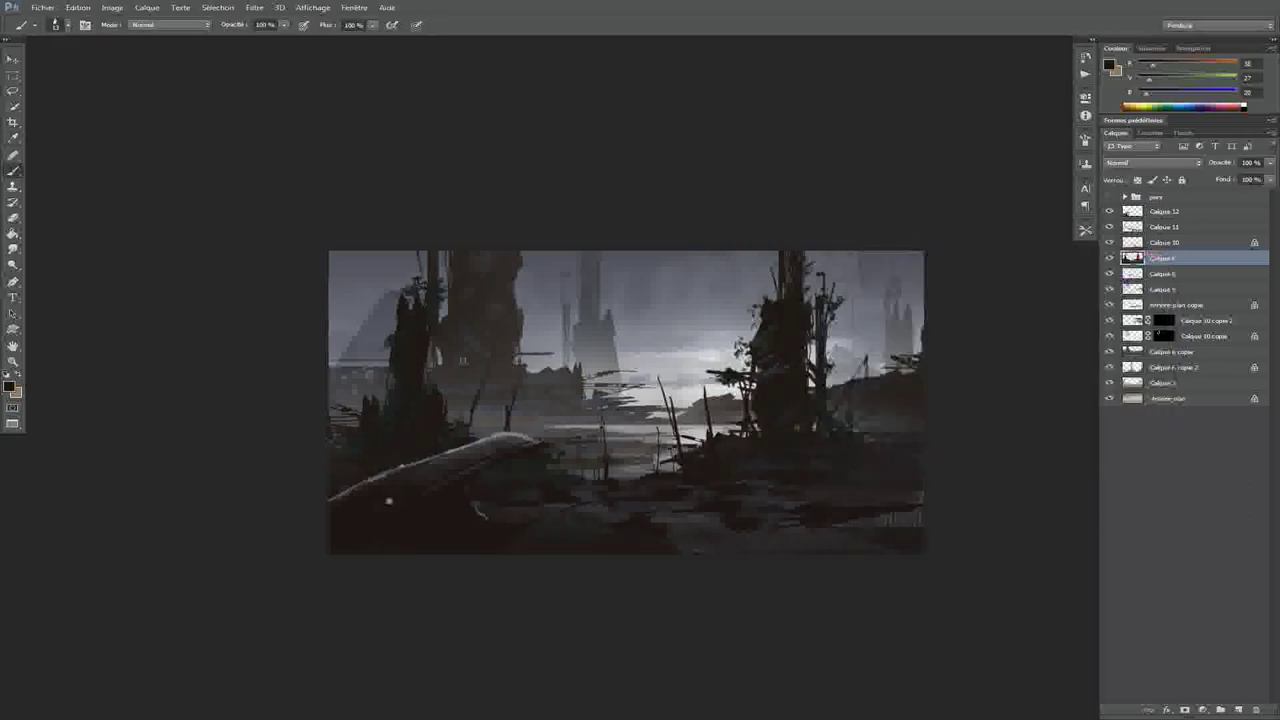
# Paint dark strokes on Calque 6 around the slab's right end with sampled ground tones
pyautogui.scroll(-3, 627, 402)
pyautogui.scroll(2, 722, 373)
pyautogui.scroll(3, 560, 440)
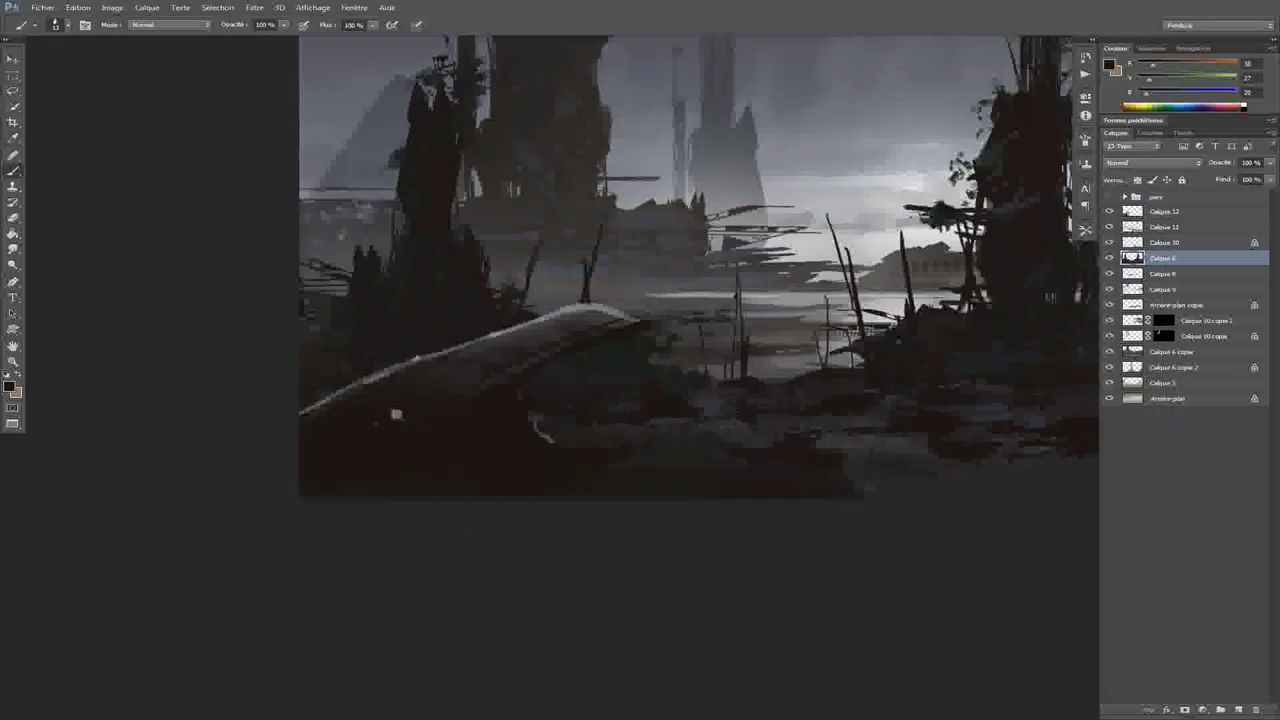
pyautogui.keyDown('alt'); pyautogui.click(578, 335); pyautogui.keyUp('alt')
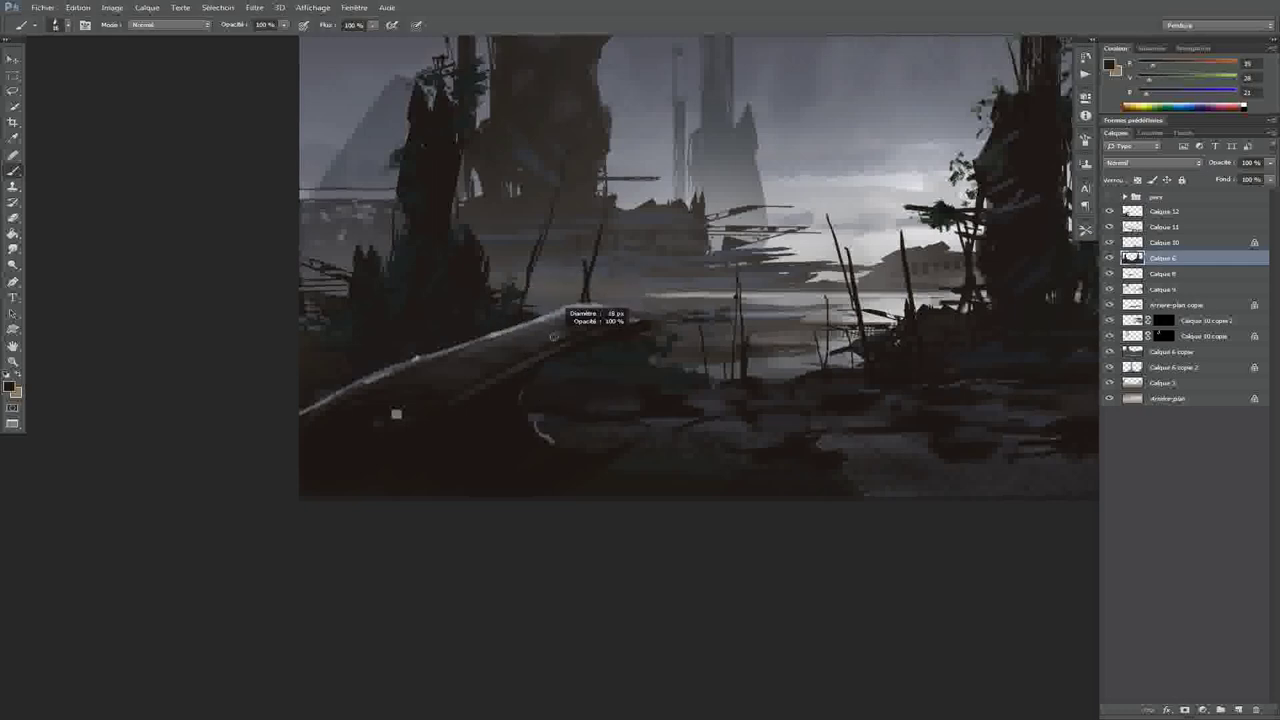
pyautogui.keyDown('alt'); pyautogui.click(559, 338); pyautogui.keyUp('alt')
pyautogui.keyDown('alt'); pyautogui.click(625, 322); pyautogui.keyUp('alt')
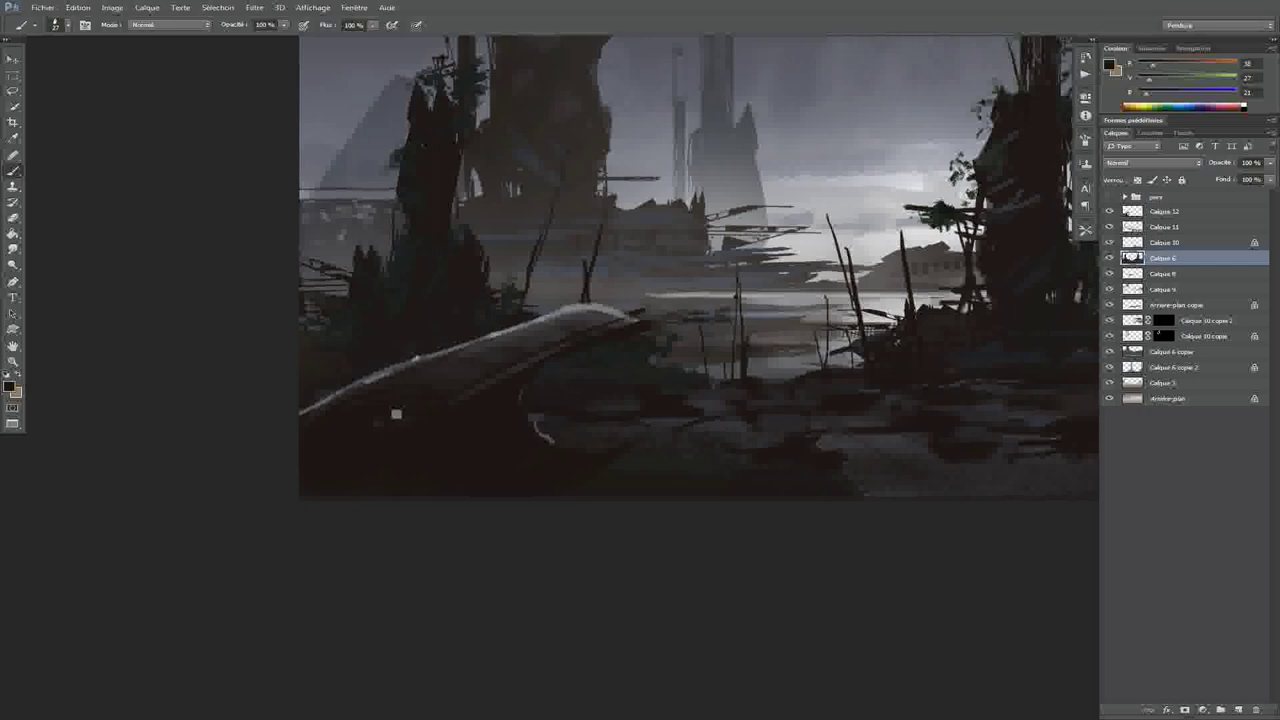
# Return to Calque 12 and erase the rounded right end of the slab with a smaller eraser
pyautogui.keyDown('ctrl'); pyautogui.click(615, 320); pyautogui.keyUp('ctrl')
pyautogui.press('e')
pyautogui.press('[')
pyautogui.press('[')
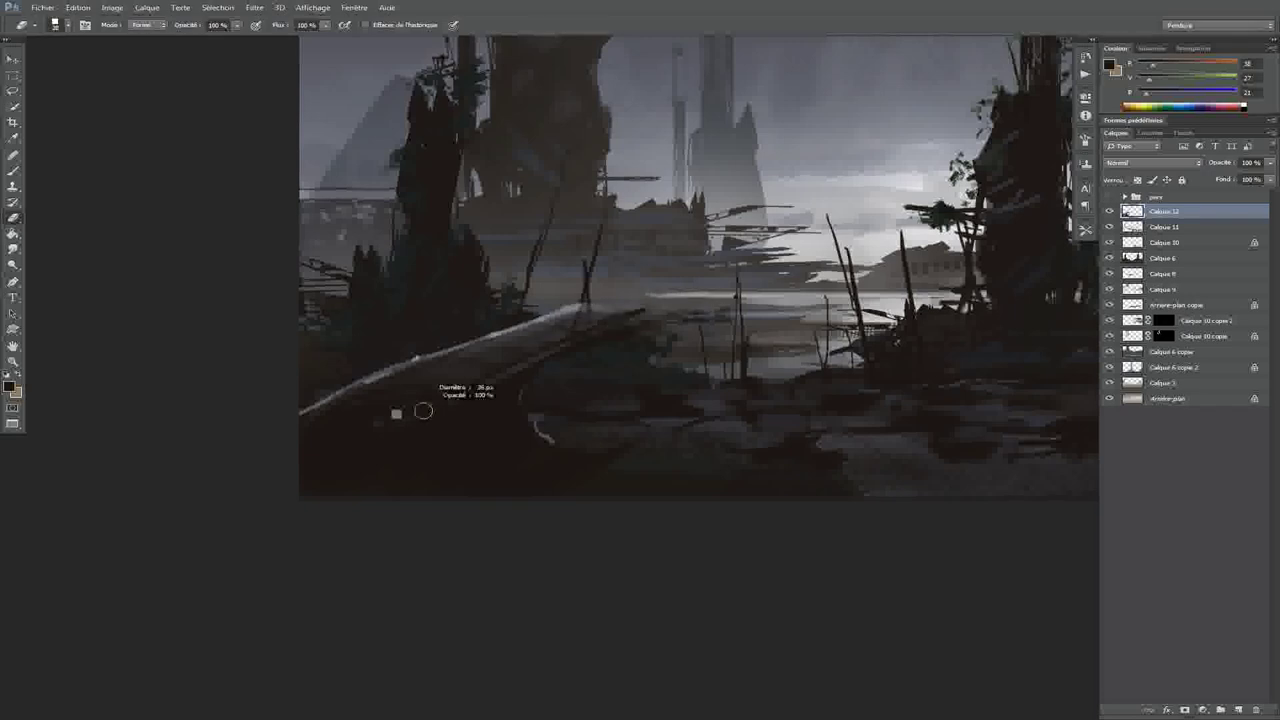
# Paint sampled bluish grey onto the slab's broken right end with the carré 47 brush tip
pyautogui.press('b')
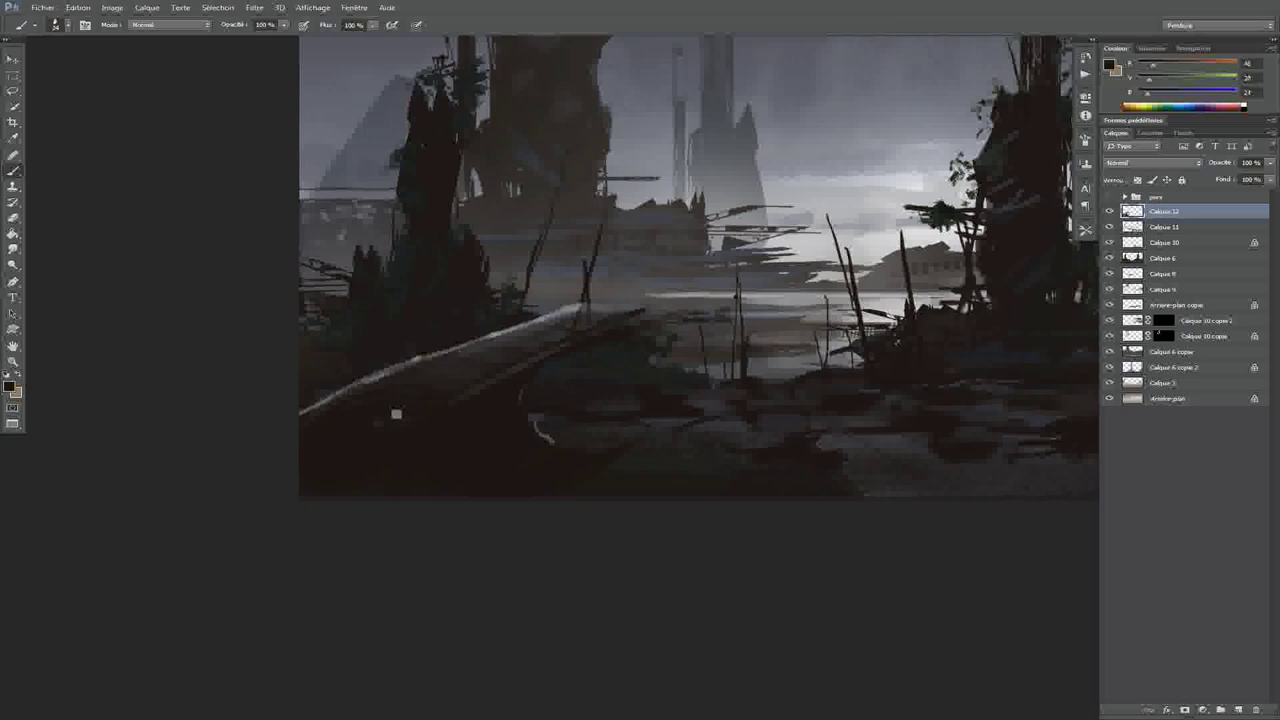
pyautogui.keyDown('alt'); pyautogui.click(652, 98); pyautogui.keyUp('alt')
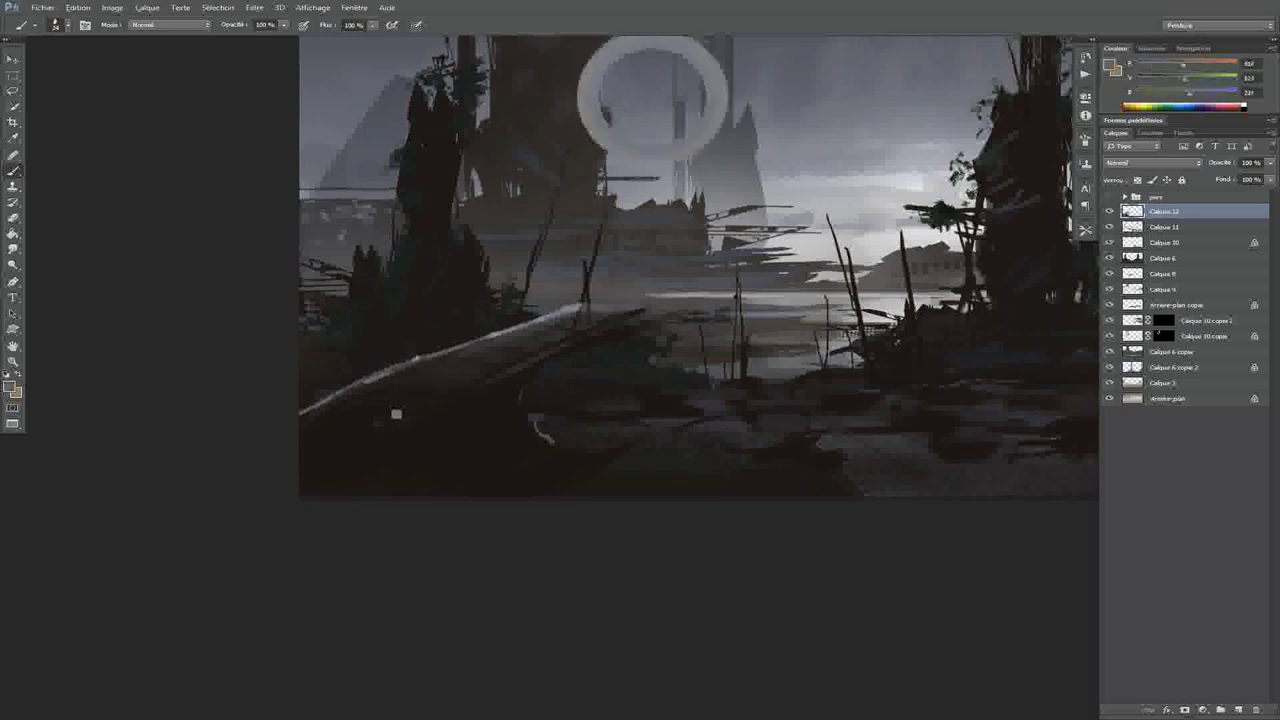
pyautogui.rightClick(550, 275)
pyautogui.click(658, 384)
pyautogui.press('Return')
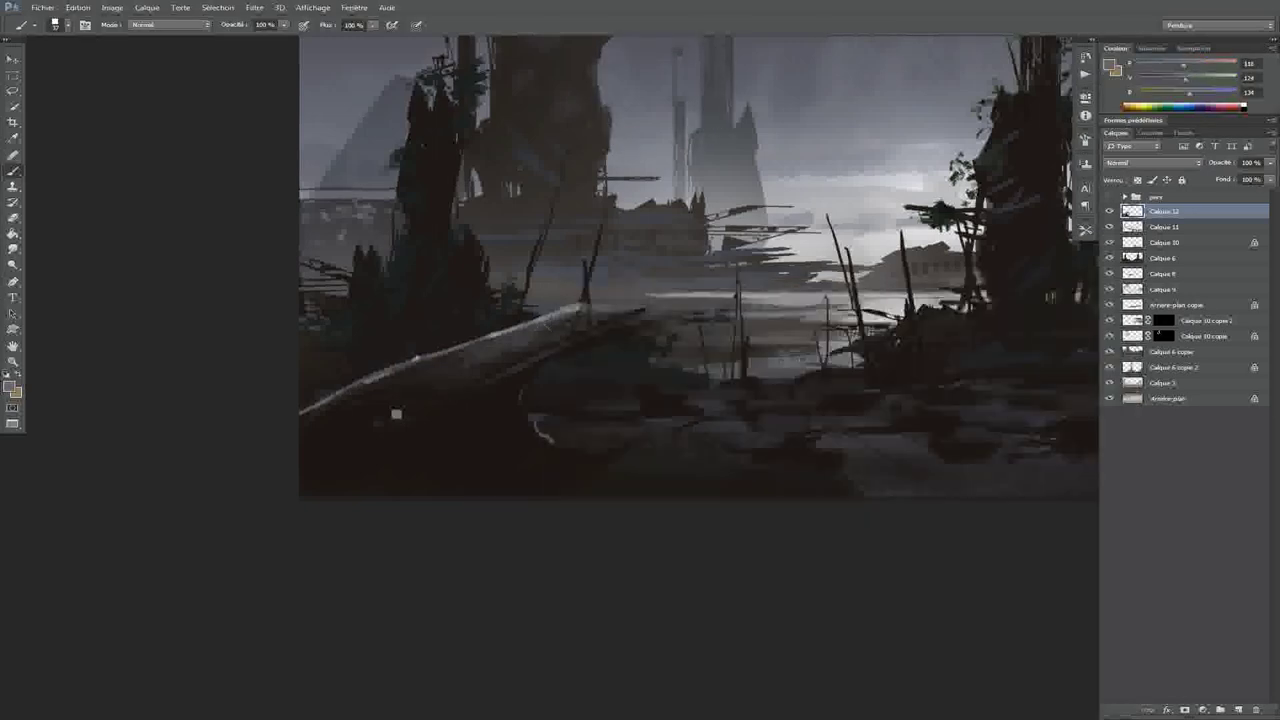
pyautogui.moveTo(578, 309); pyautogui.dragTo(642, 311)
# Paint pale grey streaks along the slab's lower edge with a resized square brush and trim them with a sampled dark tone
pyautogui.keyDown('alt'); pyautogui.rightClick(558, 343); pyautogui.keyUp('alt')
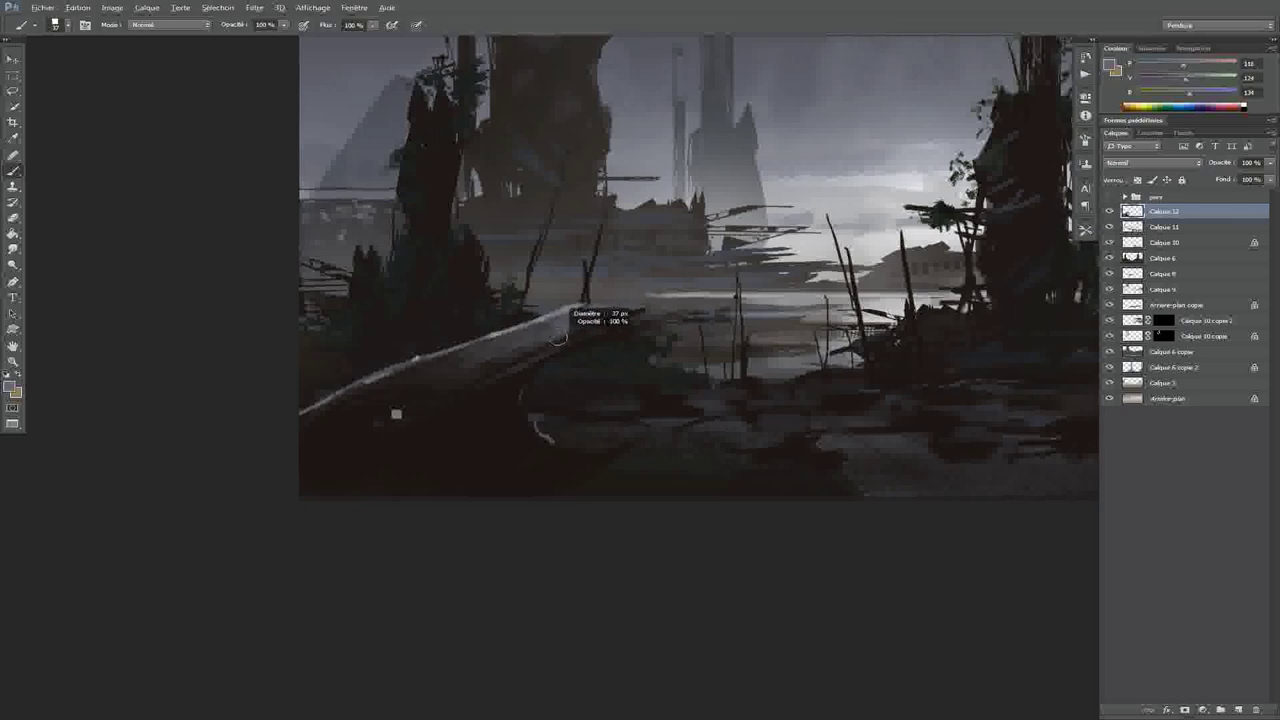
pyautogui.keyDown('alt'); pyautogui.rightClick(530, 354); pyautogui.keyUp('alt')
pyautogui.keyDown('alt'); pyautogui.rightClick(528, 358); pyautogui.keyUp('alt')
pyautogui.moveTo(514, 368); pyautogui.dragTo(534, 360)
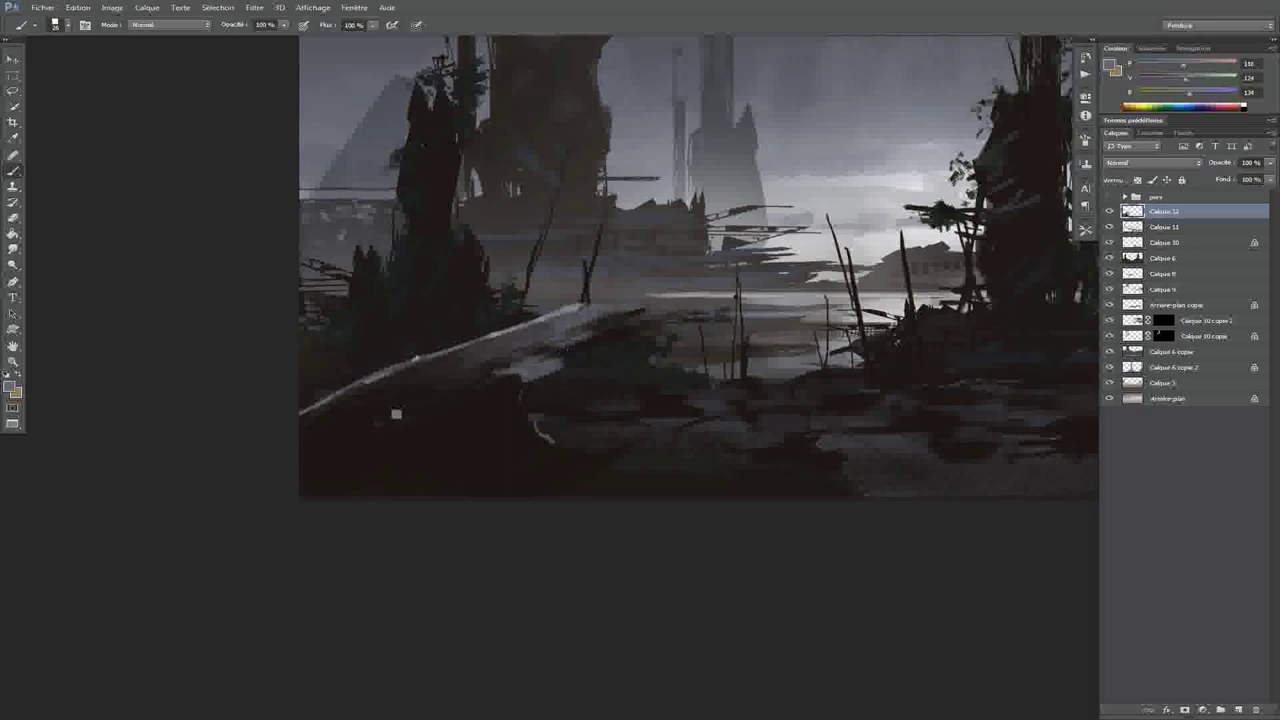
pyautogui.rightClick(489, 368)
pyautogui.keyDown('alt'); pyautogui.click(472, 396); pyautogui.keyUp('alt')
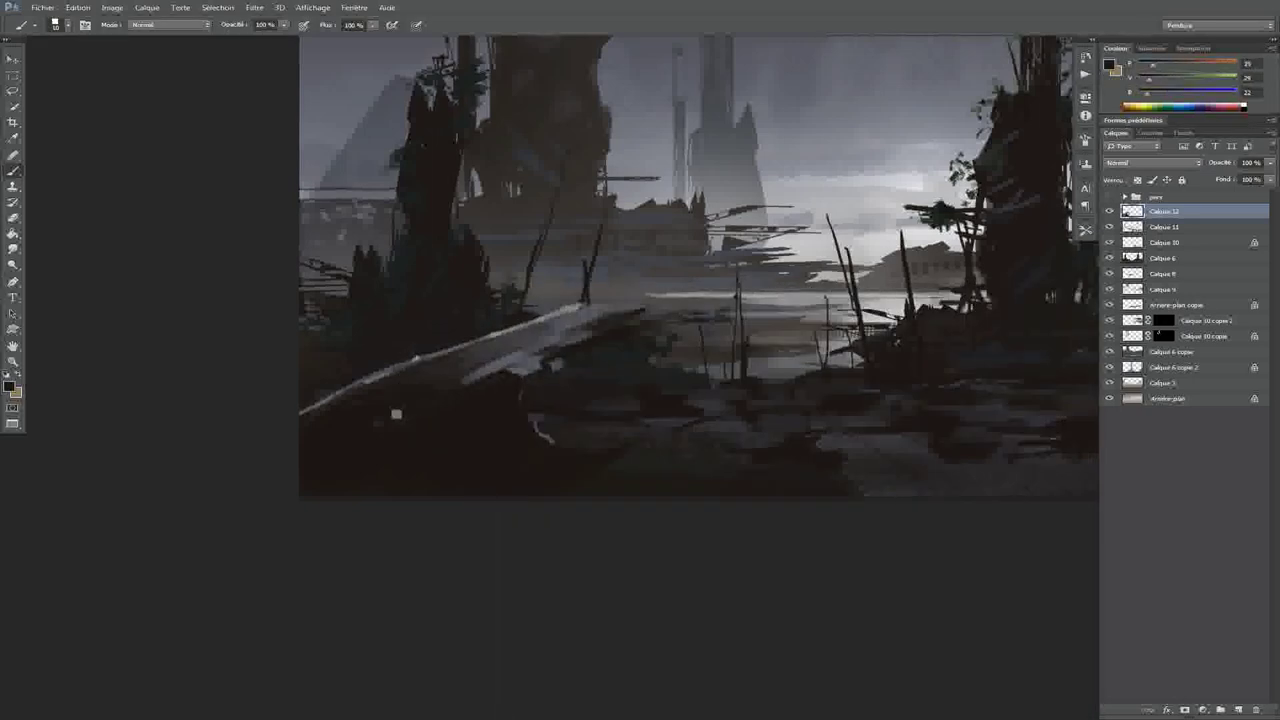
# Paint sampled grey strokes on the slab's face and a pale curved streak below its lit edge, softening the transitions with the Smudge tool
pyautogui.click(553, 360)
pyautogui.keyDown('alt'); pyautogui.click(558, 332); pyautogui.keyUp('alt')
pyautogui.moveTo(585, 334); pyautogui.dragTo(603, 340)
pyautogui.moveTo(430, 377)
pyautogui.mouseDown()
pyautogui.moveTo(470, 362)
pyautogui.moveTo(360, 390)
pyautogui.mouseUp()
pyautogui.press('r')
pyautogui.moveTo(440, 388); pyautogui.dragTo(505, 337)
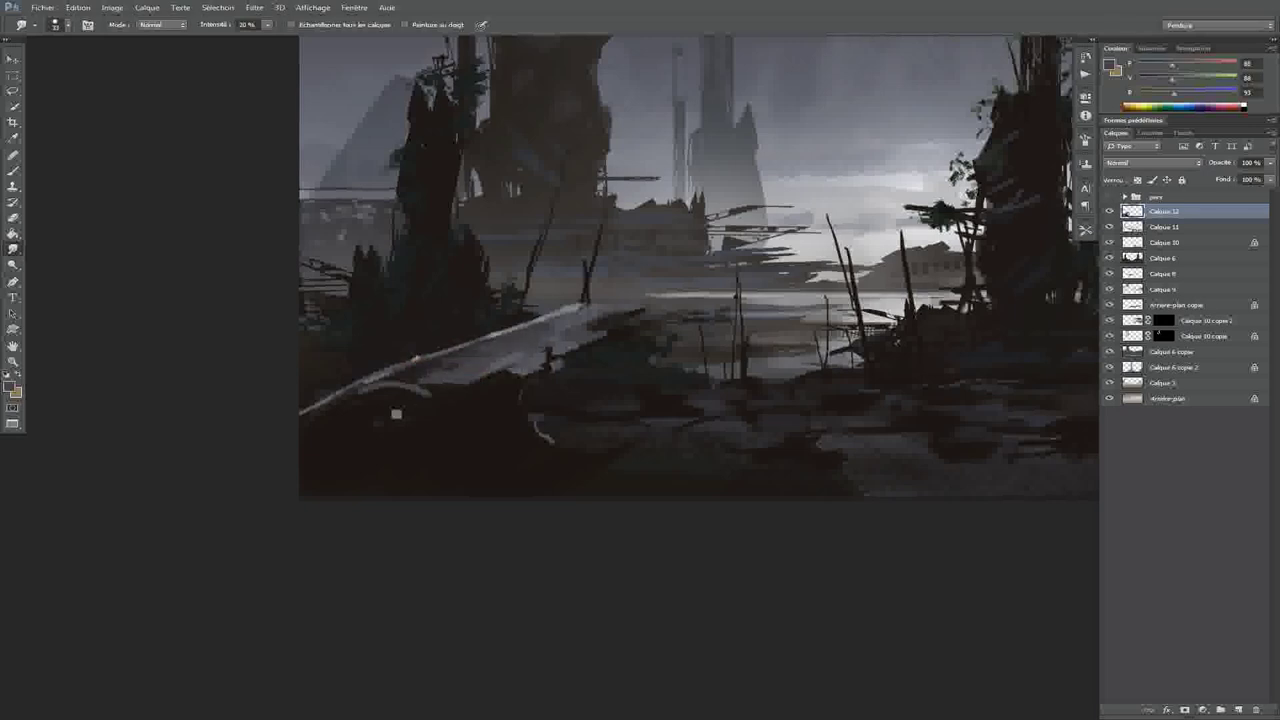
pyautogui.press('b')
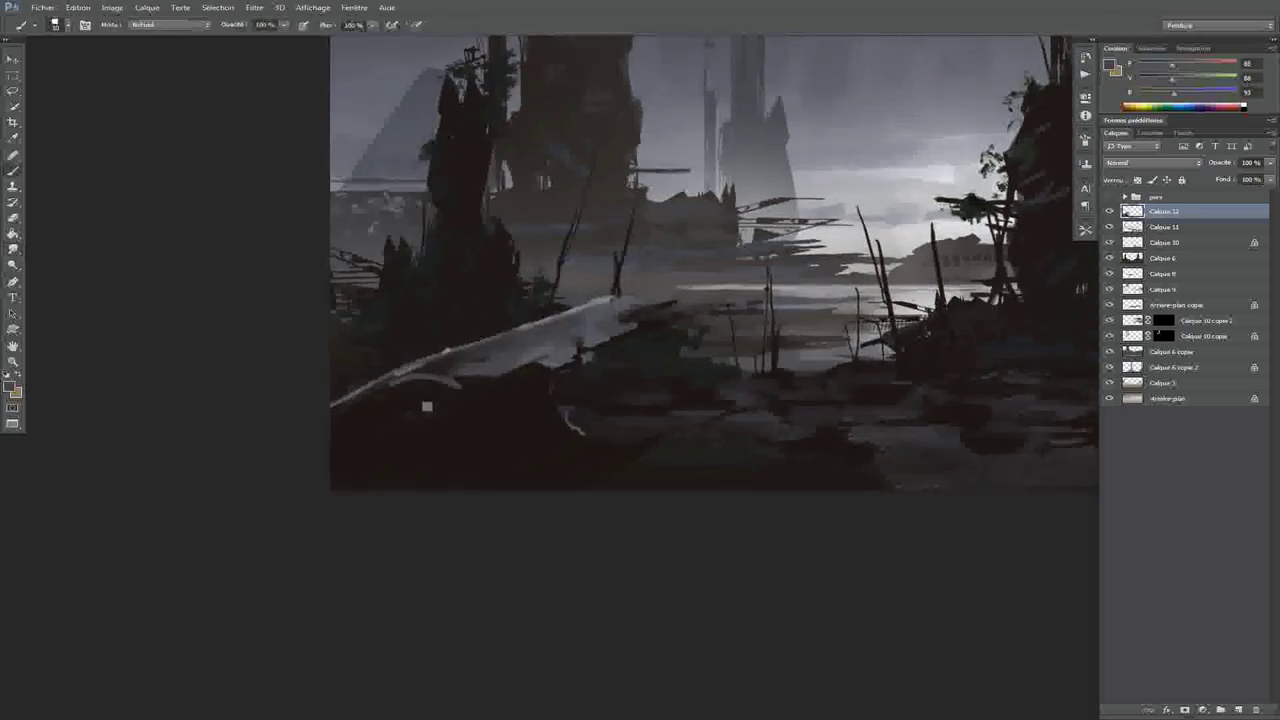
# Add thin dark cracks and ragged notches along the slab's lower edge with small and textured brushes, using sampled grey and dark tones
pyautogui.rightClick(524, 287)
pyautogui.click(950, 631)
pyautogui.press('Return')
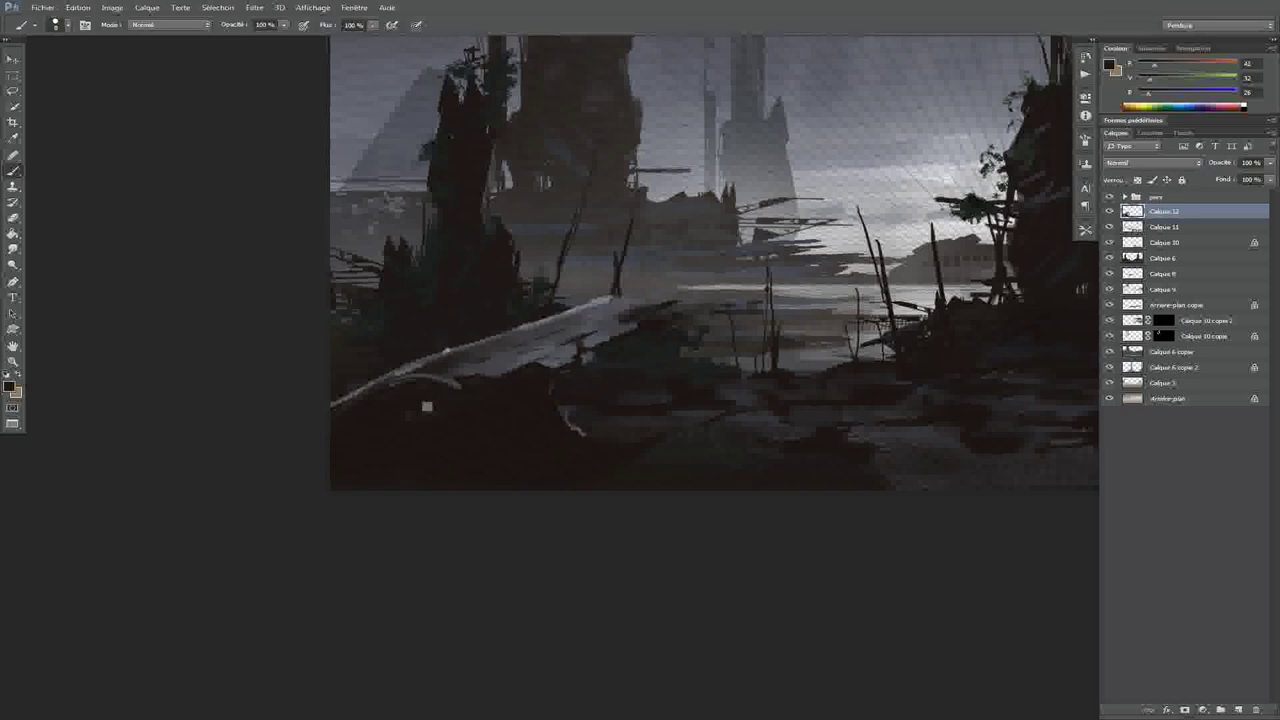
pyautogui.keyDown('alt'); pyautogui.click(427, 406); pyautogui.keyUp('alt')
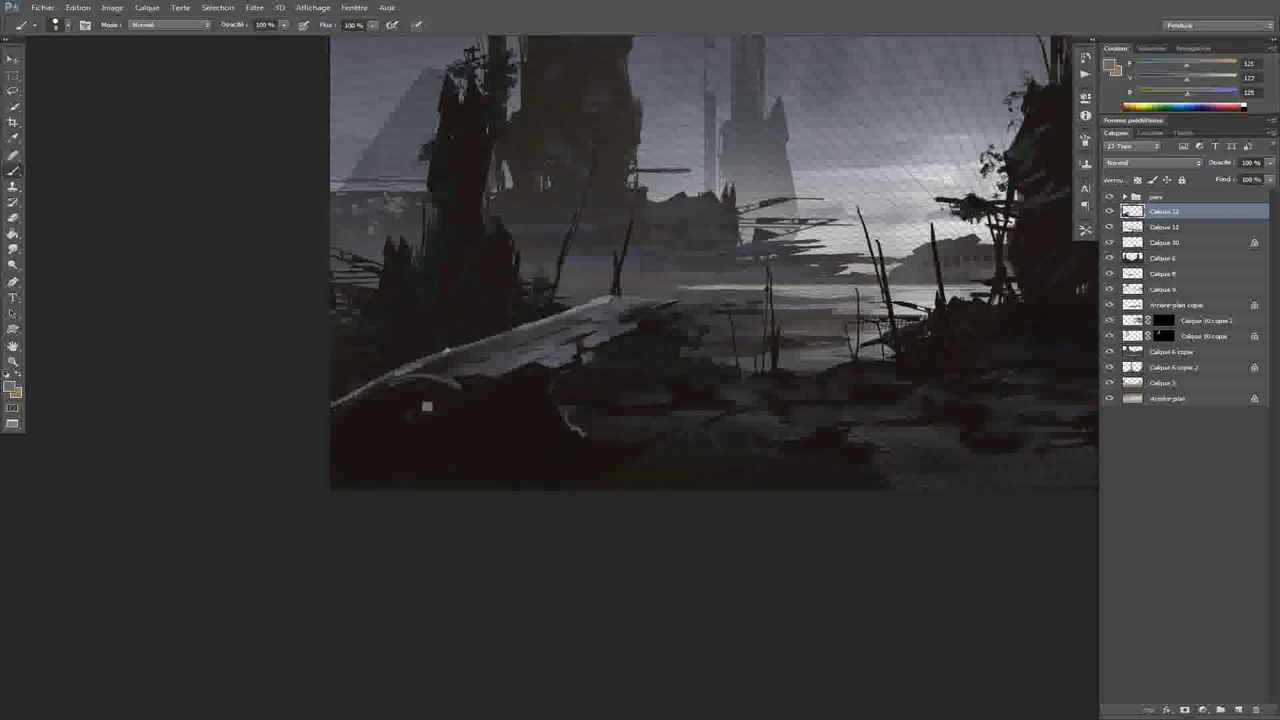
pyautogui.rightClick(628, 327)
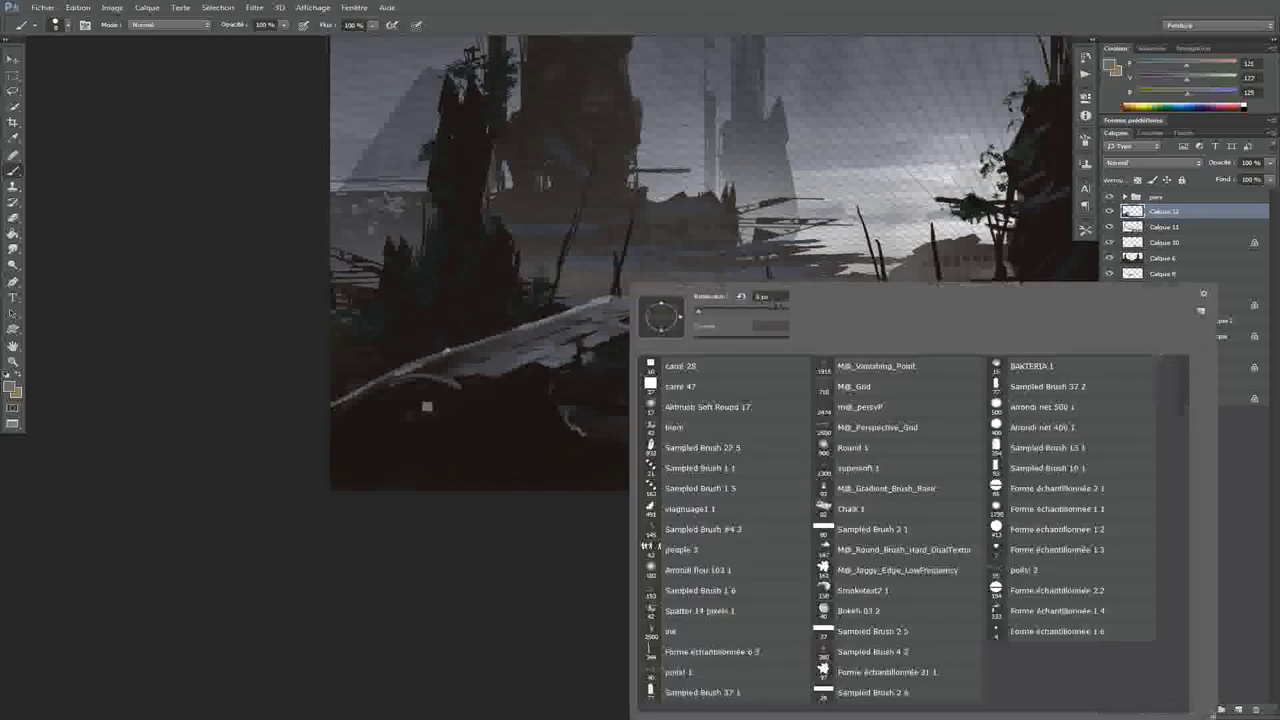
pyautogui.click(700, 428)
pyautogui.keyDown('alt'); pyautogui.click(485, 383); pyautogui.keyUp('alt')
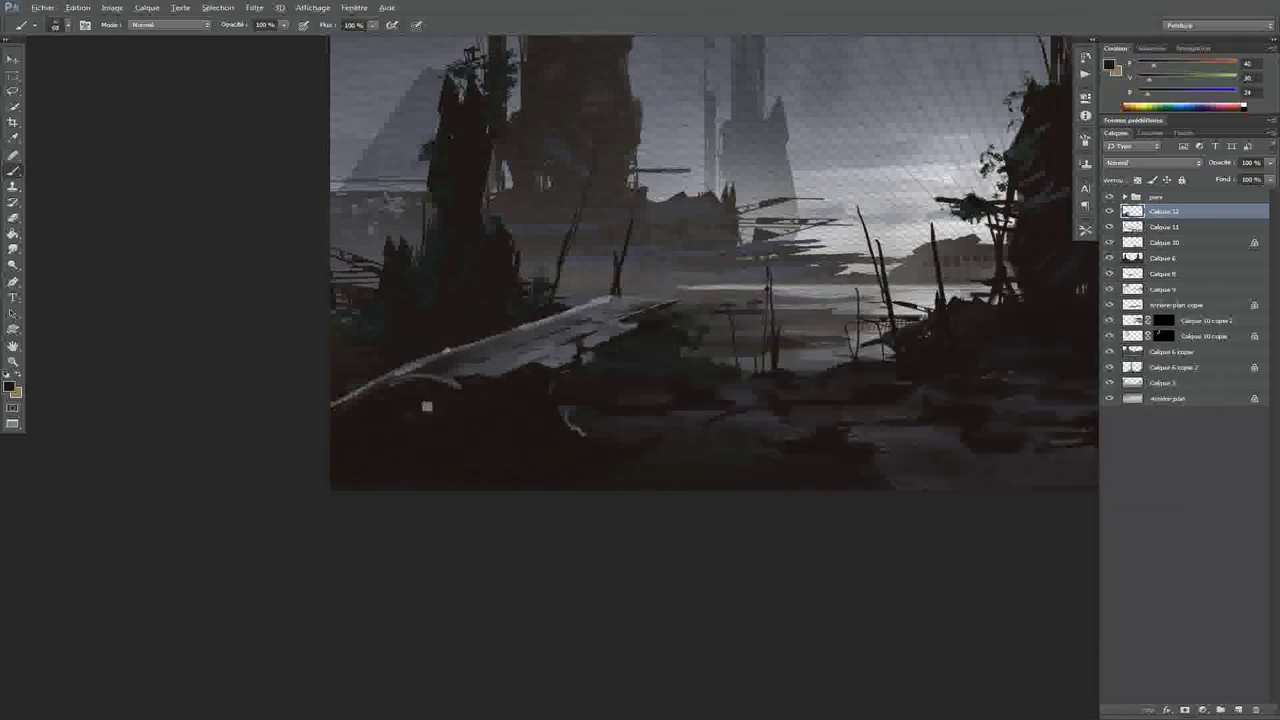
pyautogui.moveTo(540, 364); pyautogui.dragTo(568, 350)
# Paint sampled dark tones over the ground below the slab's broken end, resizing the textured brush for the strokes
pyautogui.scroll(-2, 620, 405)
pyautogui.scroll(1, 620, 405)
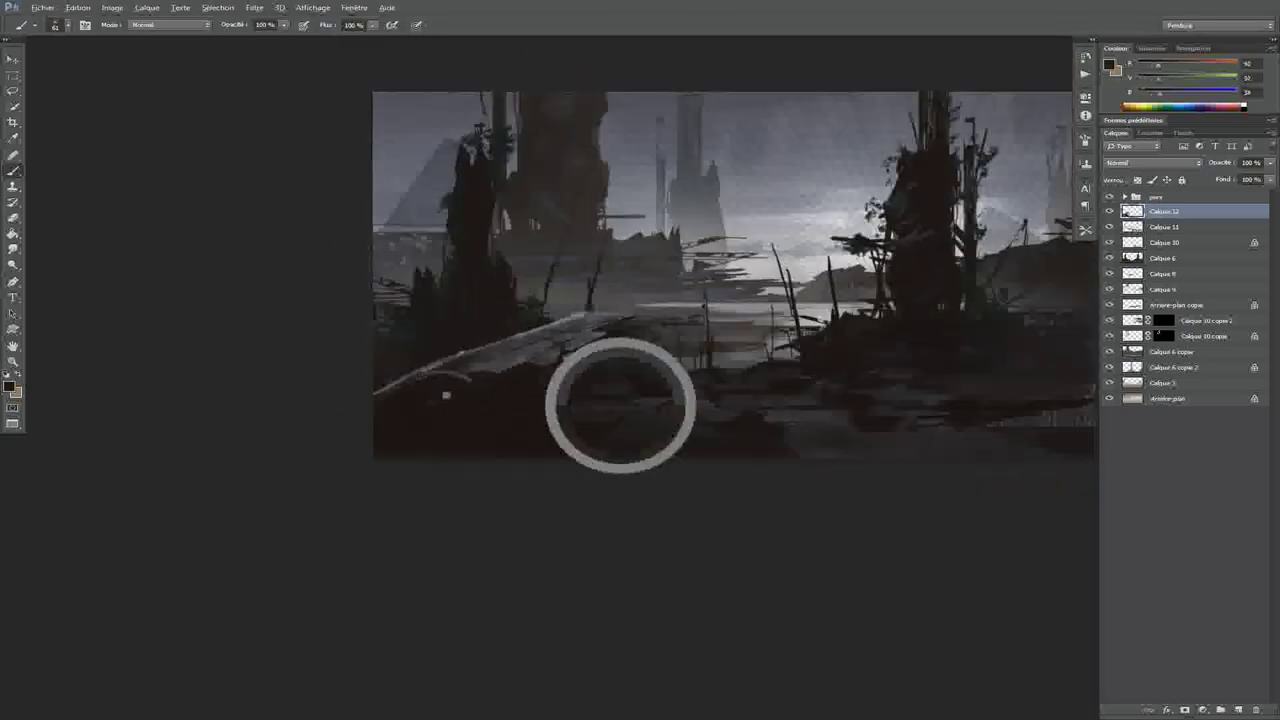
pyautogui.scroll(1, 620, 405)
pyautogui.moveTo(538, 409); pyautogui.dragTo(520, 409)
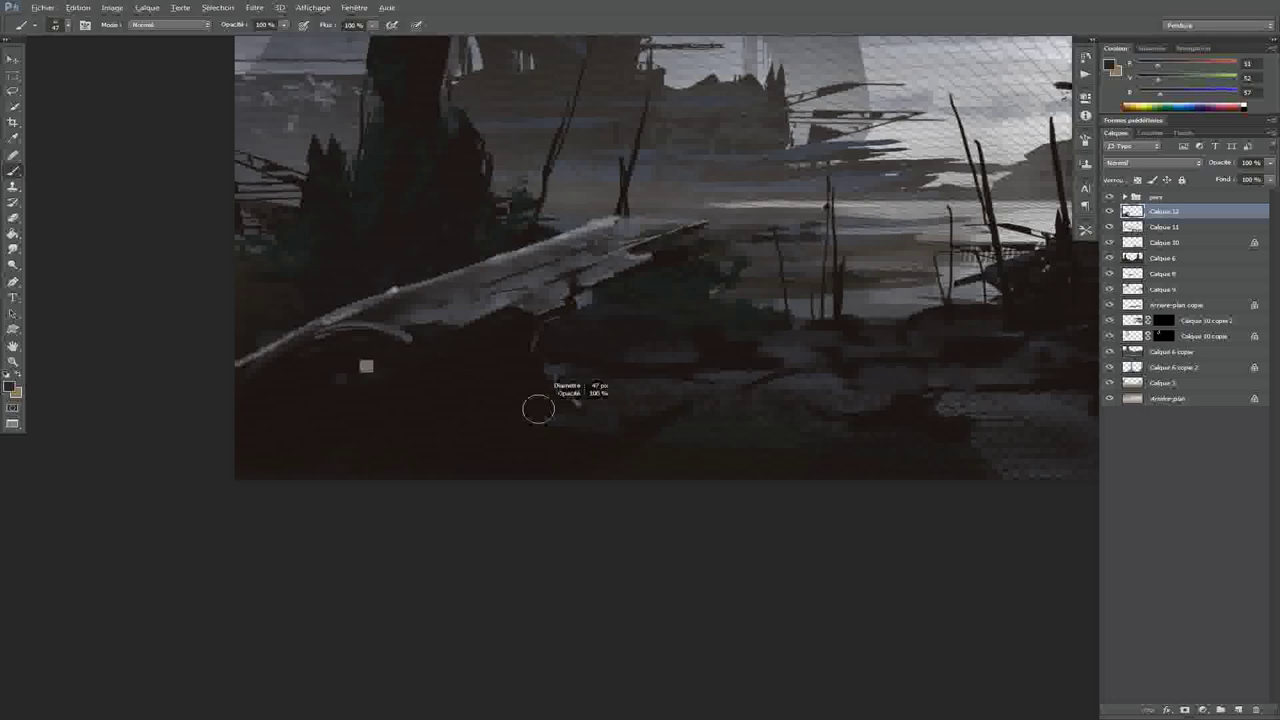
pyautogui.keyDown('alt'); pyautogui.click(626, 400); pyautogui.keyUp('alt')
pyautogui.moveTo(626, 400); pyautogui.dragTo(660, 400)
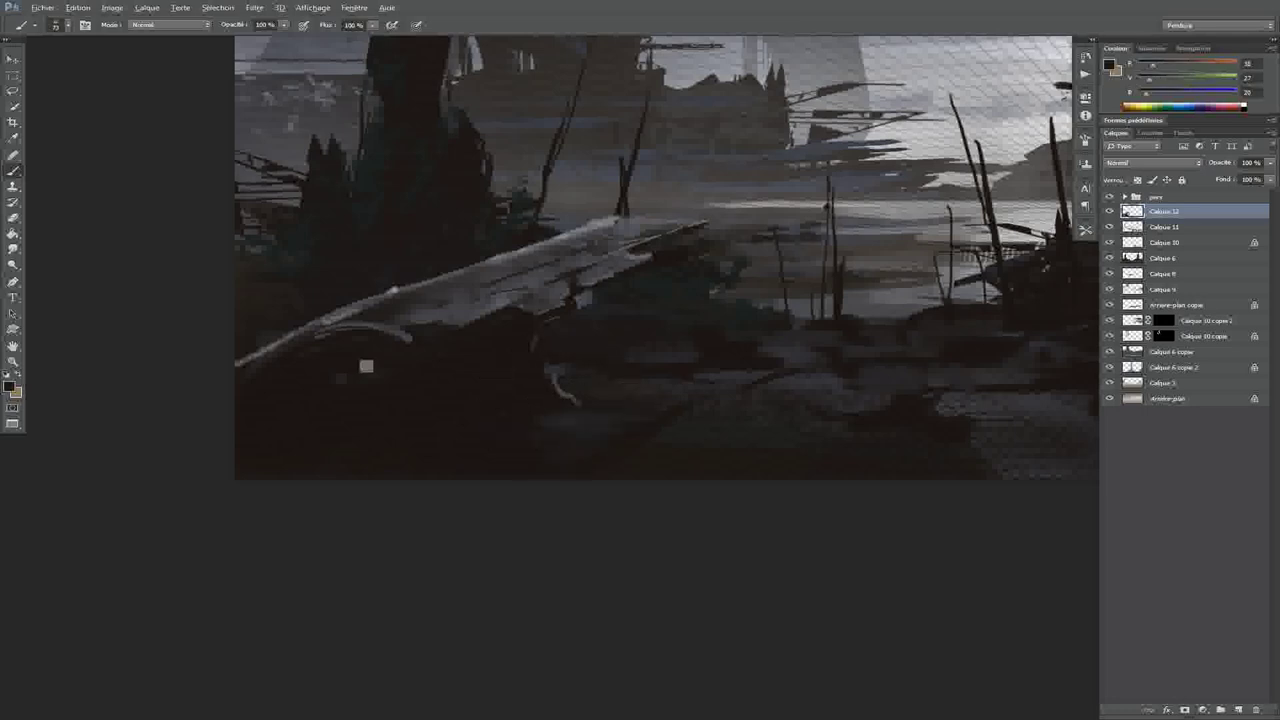
pyautogui.keyDown('alt'); pyautogui.click(563, 416); pyautogui.keyUp('alt')
# Dab dark green and olive moss along the slab's lower side with the Forme échantillonnée 1 4 brush
pyautogui.scroll(-3, 666, 258)
pyautogui.scroll(3, 700, 390)
pyautogui.keyDown('alt'); pyautogui.click(448, 450); pyautogui.keyUp('alt')
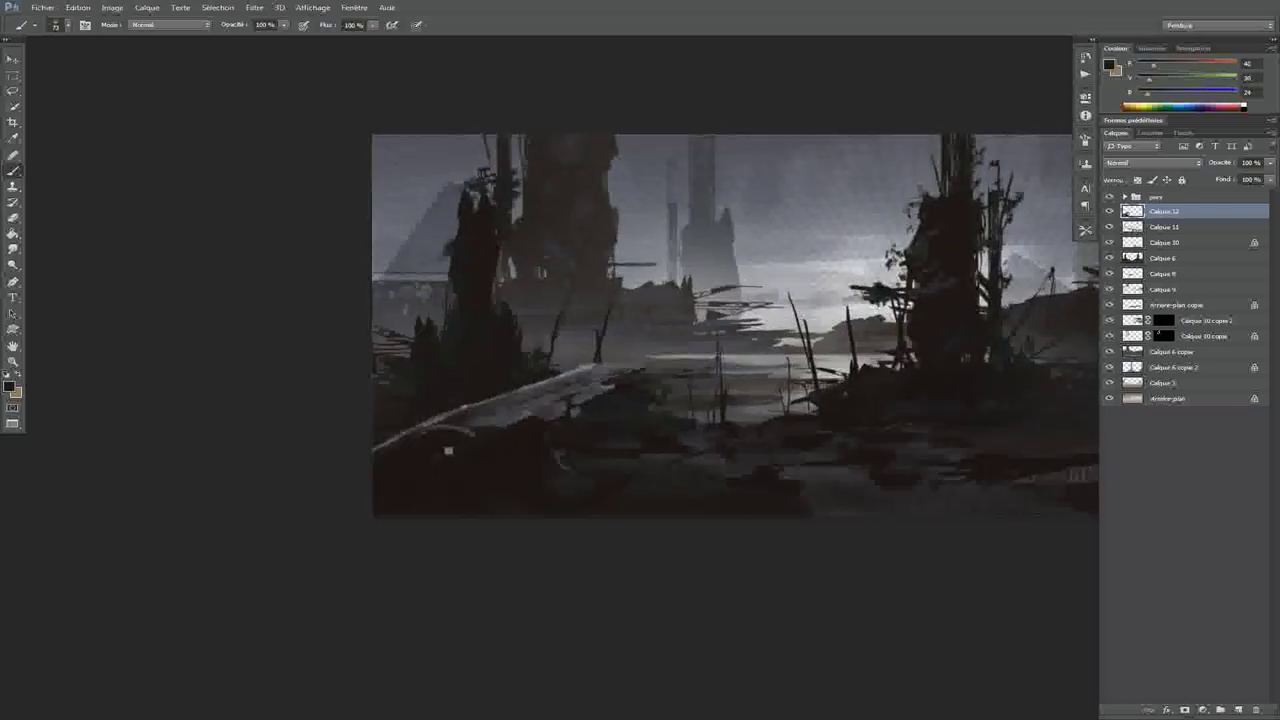
pyautogui.rightClick(545, 405)
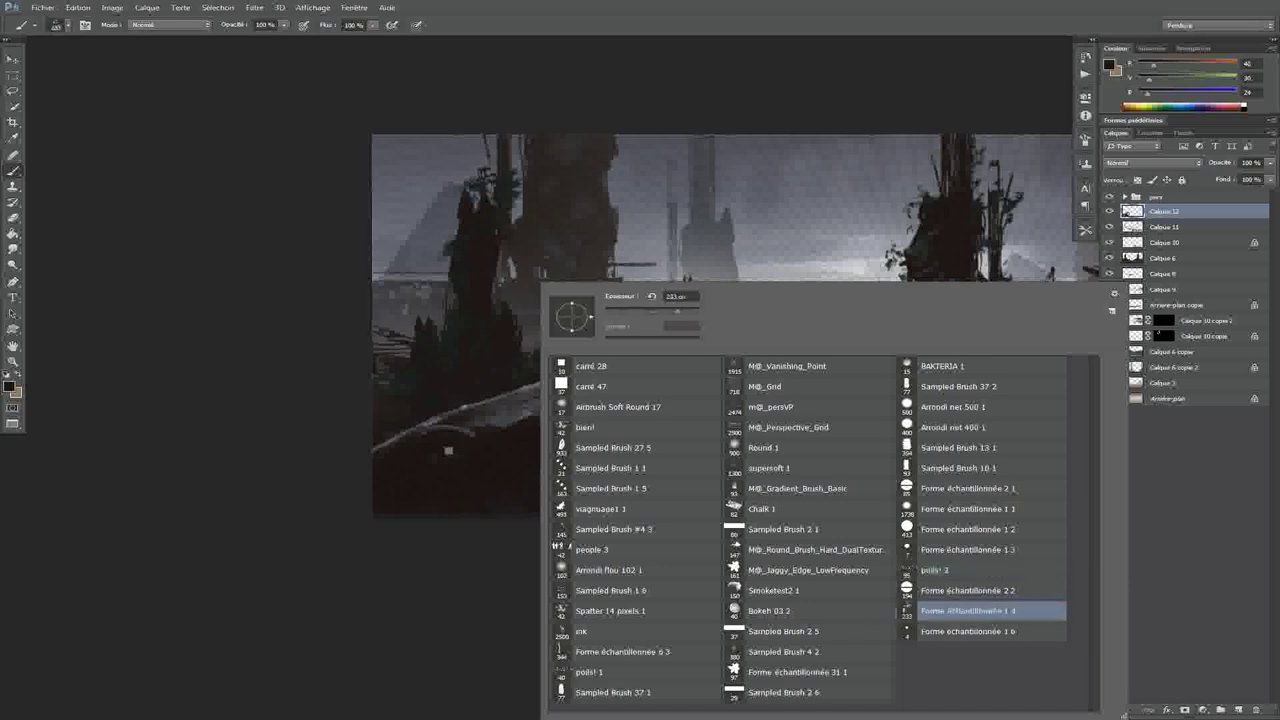
pyautogui.doubleClick(960, 611)
pyautogui.keyDown('alt'); pyautogui.keyDown('shift'); pyautogui.rightClick(505, 368); pyautogui.keyUp('shift'); pyautogui.keyUp('alt')
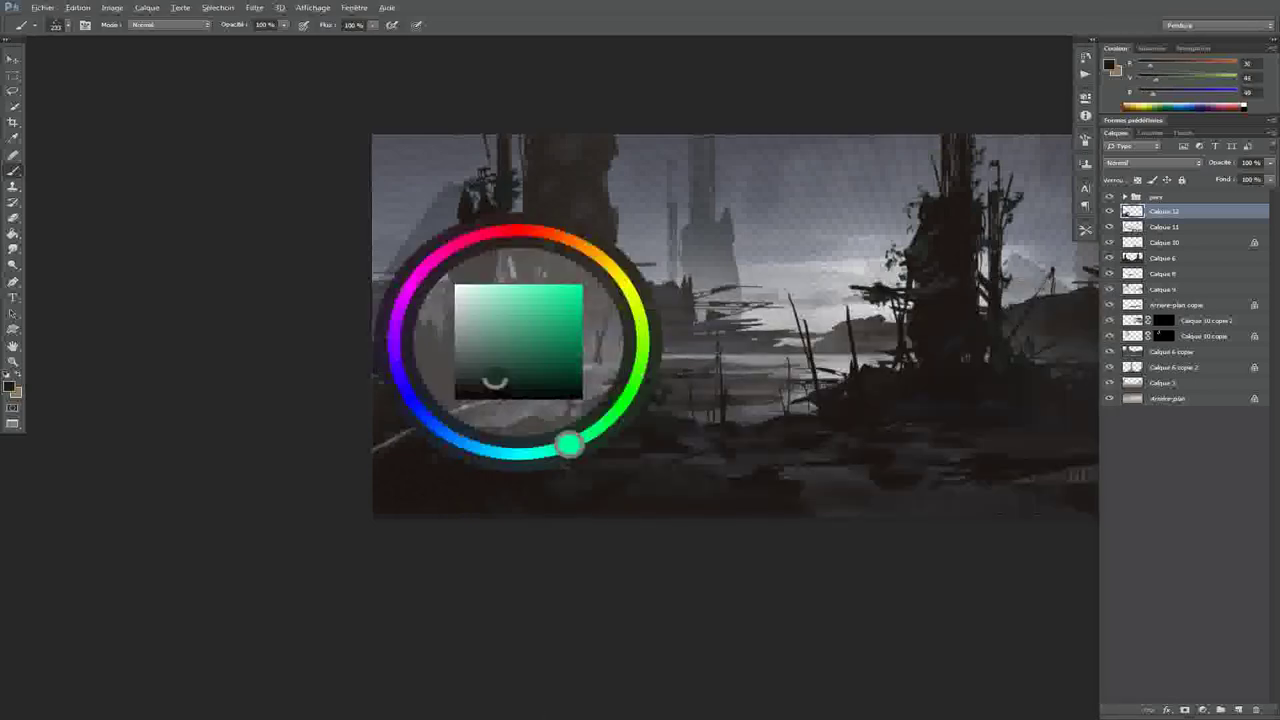
pyautogui.moveTo(568, 444); pyautogui.dragTo(470, 420)
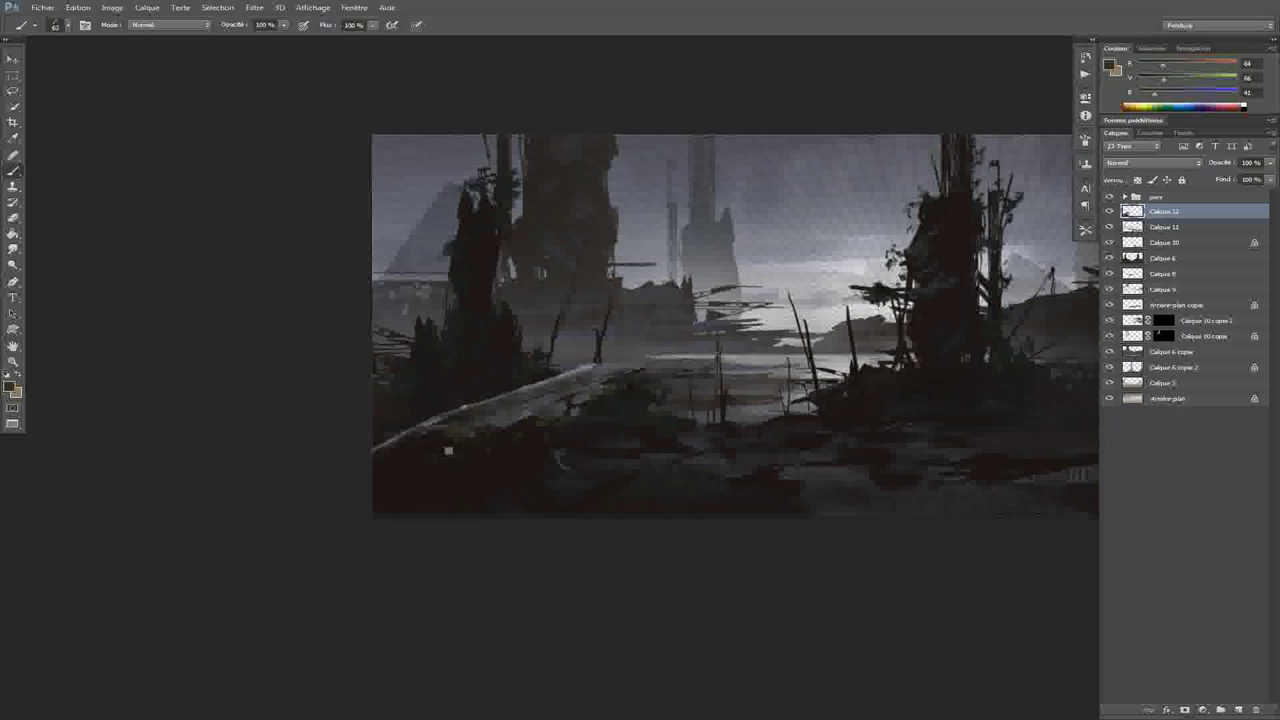
# Set the brush opacity to 99% and paint dark olive growth hanging down the slab's front face
pyautogui.press('5')
pyautogui.press('9')
pyautogui.keyDown('alt'); pyautogui.keyDown('shift'); pyautogui.rightClick(448, 450); pyautogui.keyUp('shift'); pyautogui.keyUp('alt')
pyautogui.moveTo(386, 444); pyautogui.dragTo(430, 425)
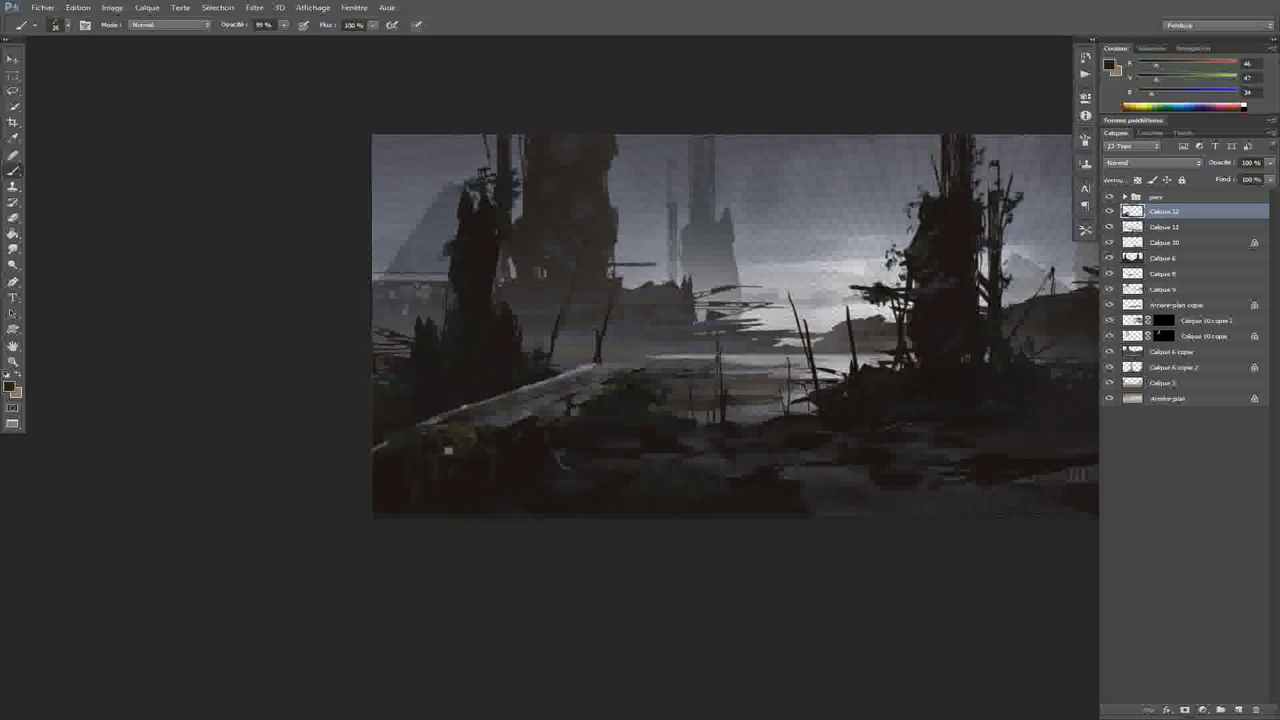
# Switch to another brush tip and paint sampled dark tones around the vegetation at the slab's right end
pyautogui.keyDown('alt'); pyautogui.click(622, 375); pyautogui.keyUp('alt')
pyautogui.rightClick(630, 375)
pyautogui.click(1058, 549)
pyautogui.moveTo(528, 451); pyautogui.dragTo(581, 444)
# Retouch the dark central ground with sampled grey tones and a brush reduced to about 8 px
pyautogui.moveTo(735, 325); pyautogui.dragTo(750, 360)
pyautogui.keyDown('alt'); pyautogui.click(761, 360); pyautogui.keyUp('alt')
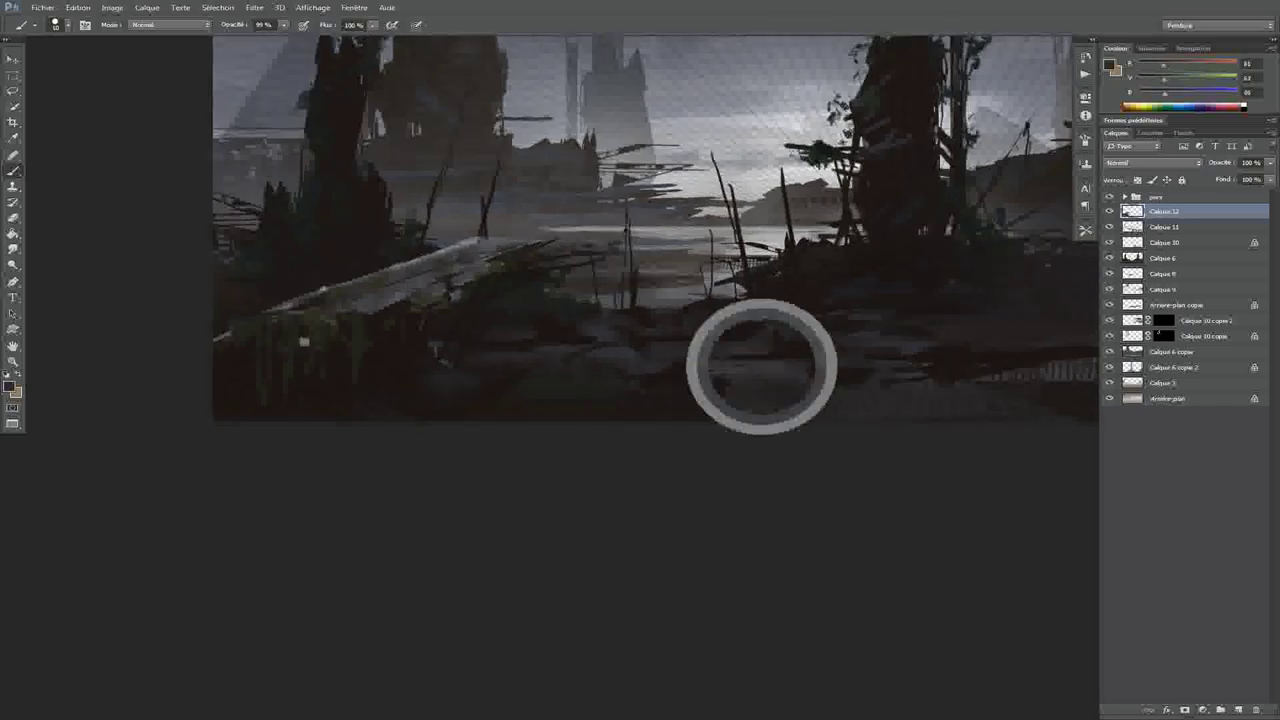
pyautogui.keyDown('alt'); pyautogui.click(786, 366); pyautogui.keyUp('alt')
pyautogui.keyDown('alt'); pyautogui.rightClick(770, 352); pyautogui.keyUp('alt')
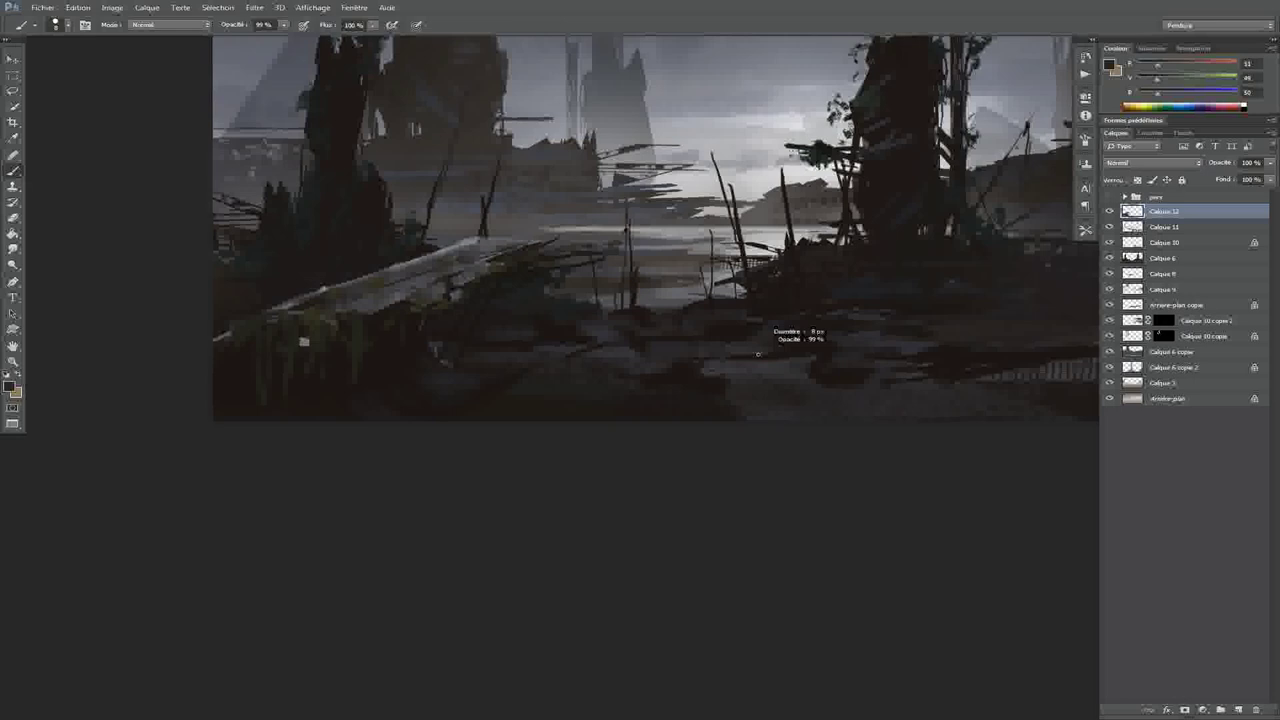
pyautogui.keyDown('alt'); pyautogui.click(575, 336); pyautogui.keyUp('alt')
pyautogui.hotkey('ctrl', '-')
pyautogui.hotkey('ctrl', '-')
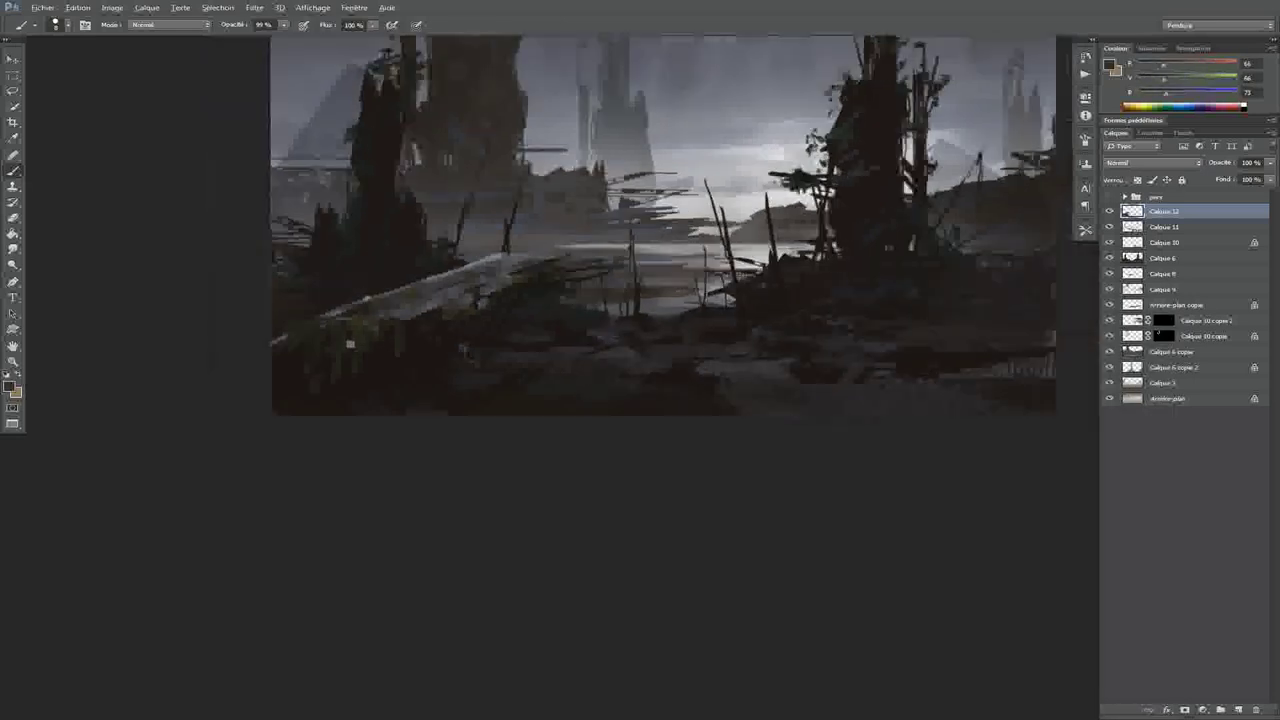
# Paint sampled bluish-grey highlight strokes on the dark ruined trunk at the right of the scene
pyautogui.hotkey('ctrl', '+')
pyautogui.hotkey('ctrl', '+')
pyautogui.keyDown('alt'); pyautogui.click(557, 286); pyautogui.keyUp('alt')
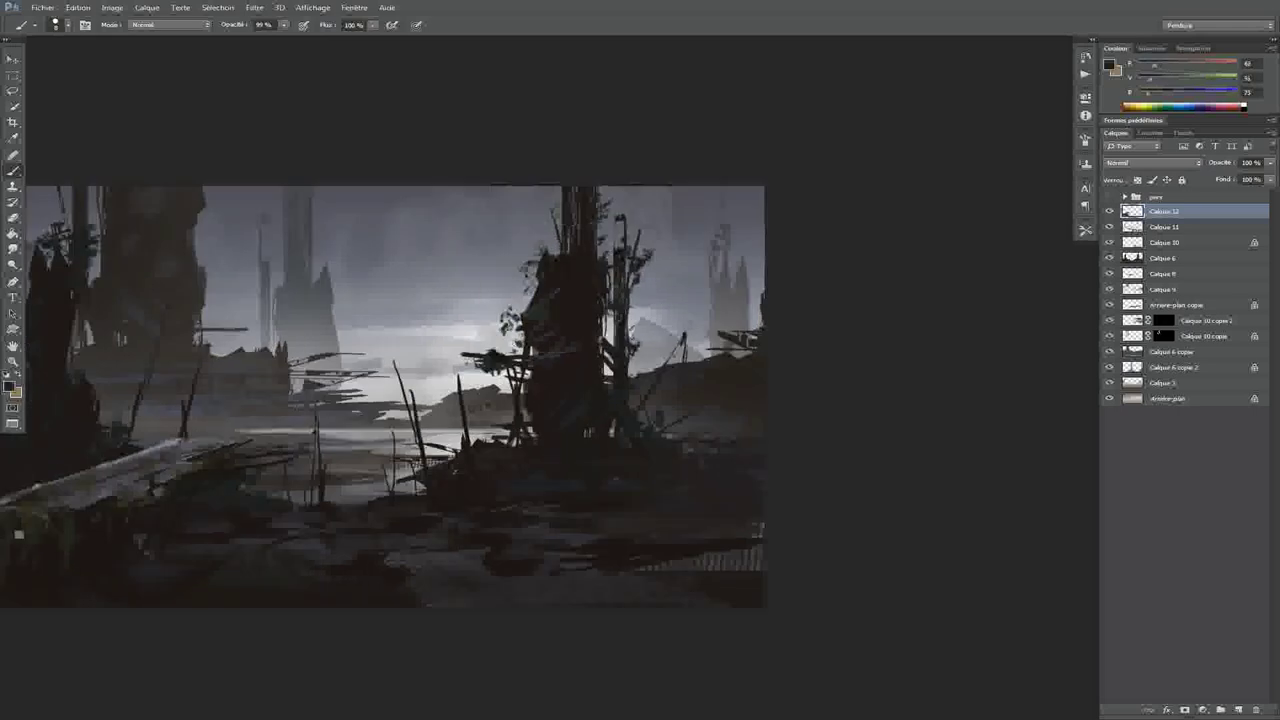
pyautogui.moveTo(527, 290); pyautogui.dragTo(527, 302)
# Paint a brown curled, heart-like branch against the sky beside the right-hand trunk and retouch it with a smaller brush and lighter browns
pyautogui.keyDown('alt'); pyautogui.keyDown('shift'); pyautogui.rightClick(557, 230); pyautogui.keyUp('shift'); pyautogui.keyUp('alt')
pyautogui.keyDown('alt'); pyautogui.rightClick(560, 232); pyautogui.keyUp('alt')
pyautogui.moveTo(506, 222); pyautogui.dragTo(518, 294)
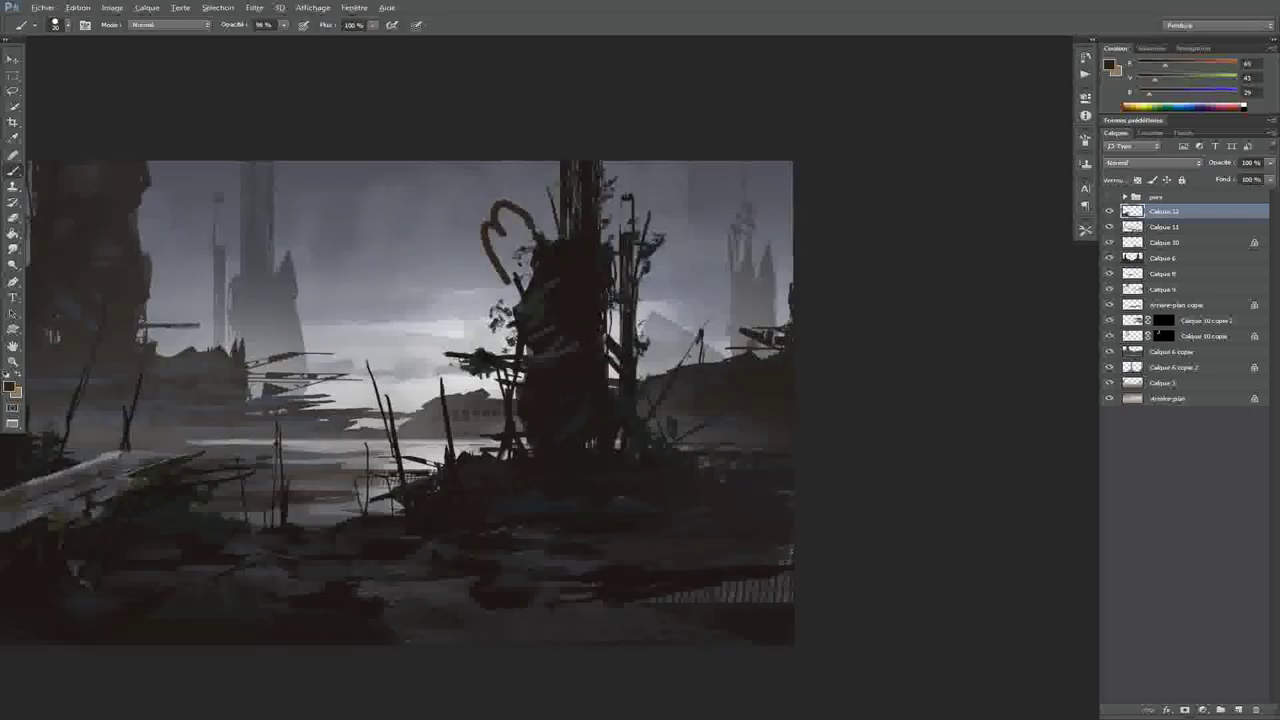
pyautogui.keyDown('alt'); pyautogui.rightClick(524, 256); pyautogui.keyUp('alt')
pyautogui.keyDown('alt'); pyautogui.click(502, 268); pyautogui.keyUp('alt')
pyautogui.hotkey('ctrl', '-')
pyautogui.hotkey('ctrl', '-')
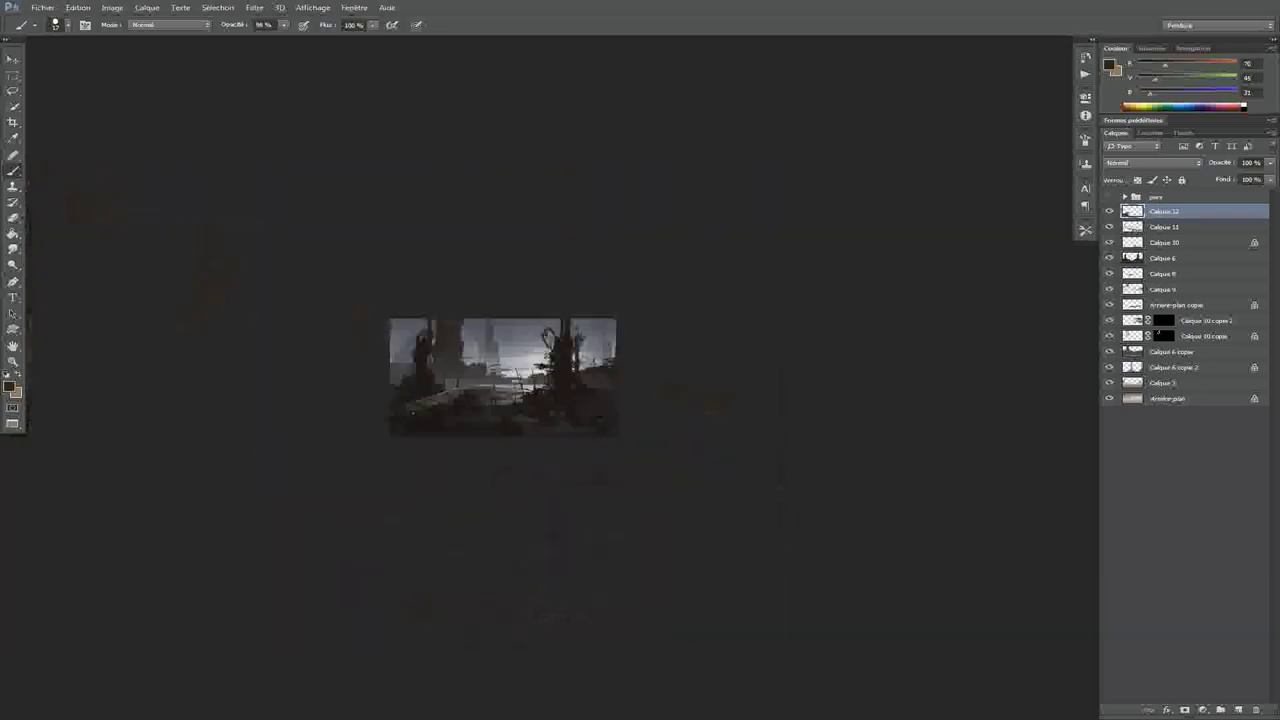
pyautogui.hotkey('ctrl', '+')
pyautogui.hotkey('ctrl', '+')
pyautogui.moveTo(505, 375); pyautogui.dragTo(511, 372)
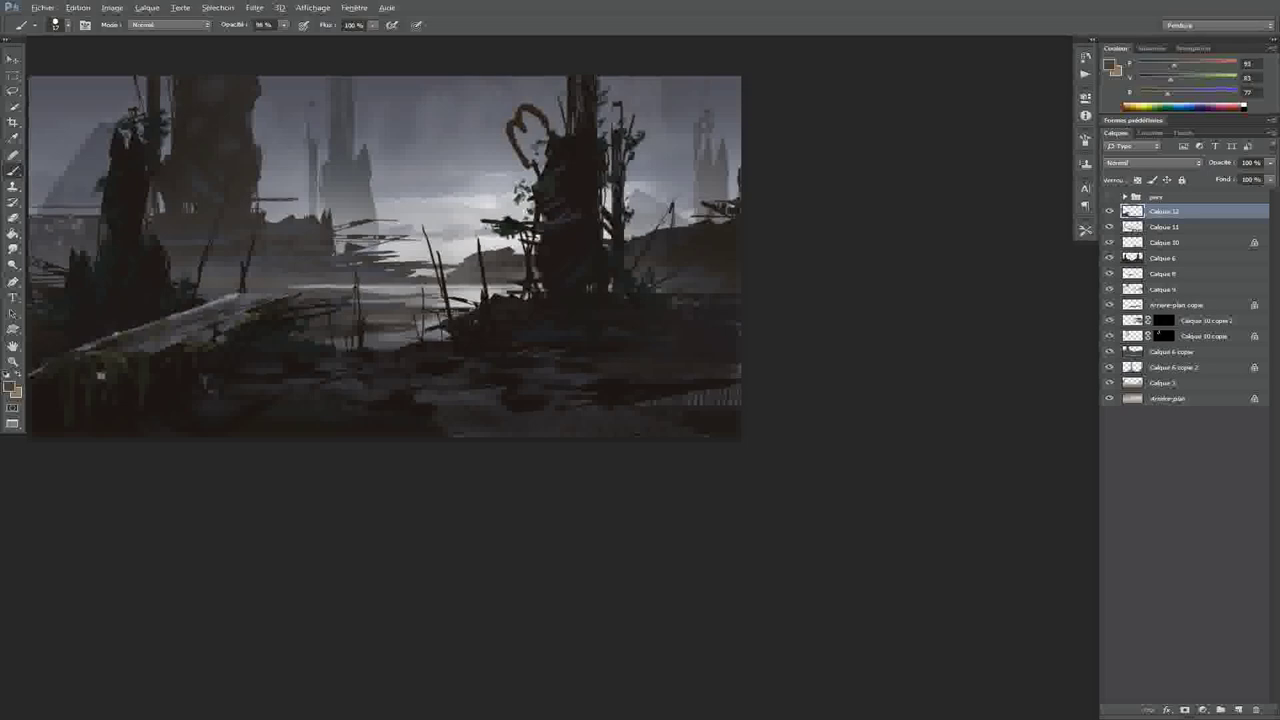
# Create a new layer above Calque 12 and lasso a small standing cloaked figure on the central ground
pyautogui.hotkey('ctrl', 'shift', 'alt', 'n')
pyautogui.hotkey('ctrl', '+')
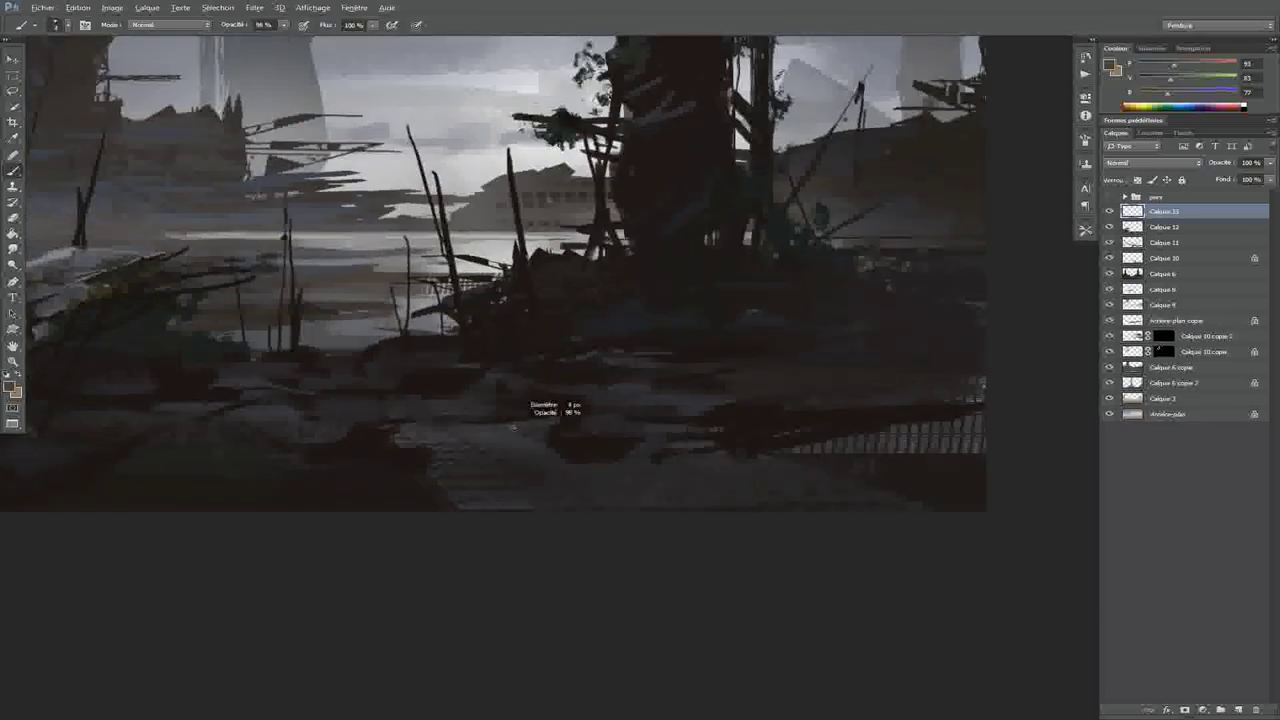
pyautogui.press('l')
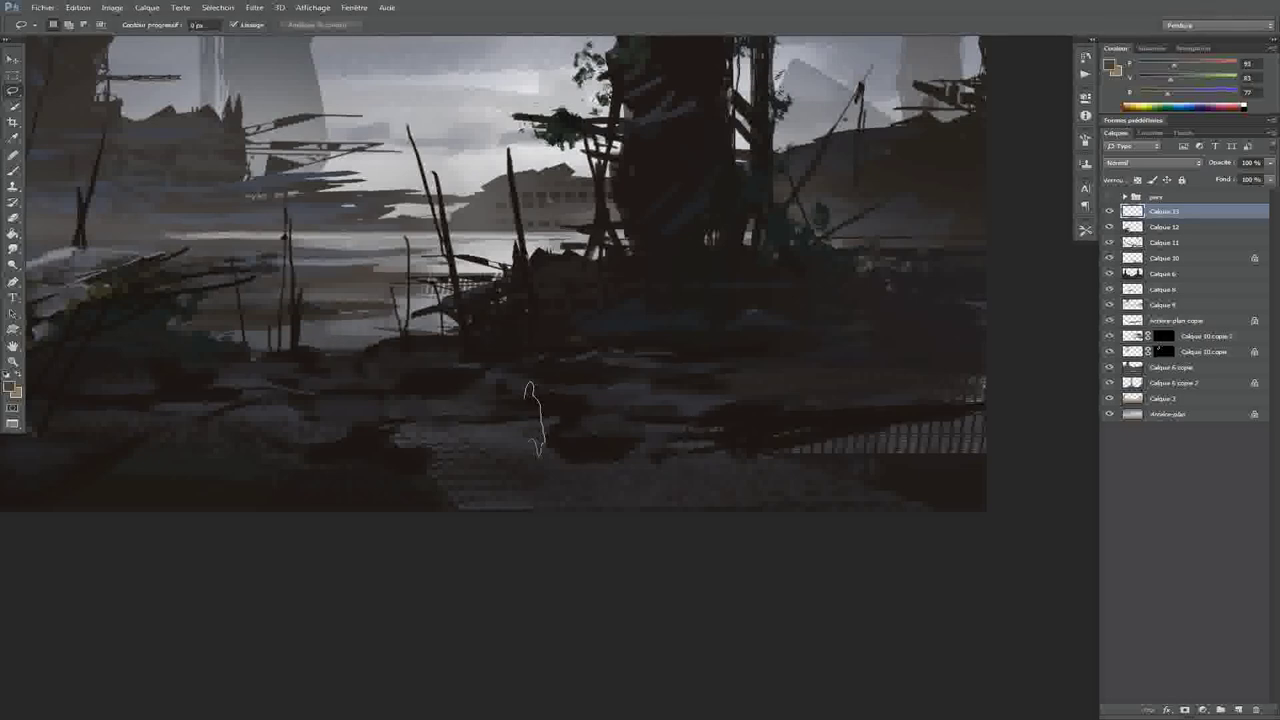
pyautogui.moveTo(542, 452); pyautogui.dragTo(522, 455)
# Choose a muted greyish-brown and fill the figure selection with resized brush strokes
pyautogui.press('b')
pyautogui.keyDown('alt'); pyautogui.keyDown('shift'); pyautogui.rightClick(529, 390); pyautogui.keyUp('shift'); pyautogui.keyUp('alt')
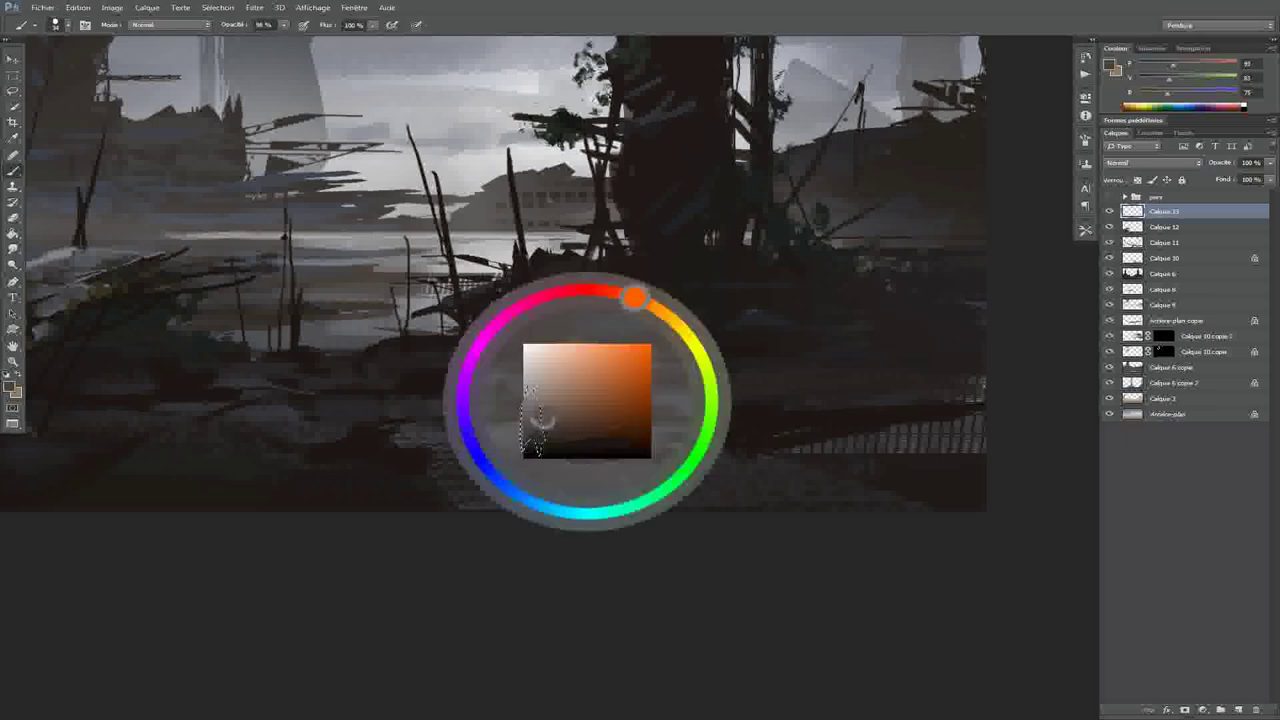
pyautogui.keyDown('alt'); pyautogui.rightClick(529, 388); pyautogui.keyUp('alt')
pyautogui.keyDown('alt'); pyautogui.rightClick(529, 390); pyautogui.keyUp('alt')
pyautogui.keyDown('alt'); pyautogui.keyDown('shift'); pyautogui.rightClick(529, 390); pyautogui.keyUp('shift'); pyautogui.keyUp('alt')
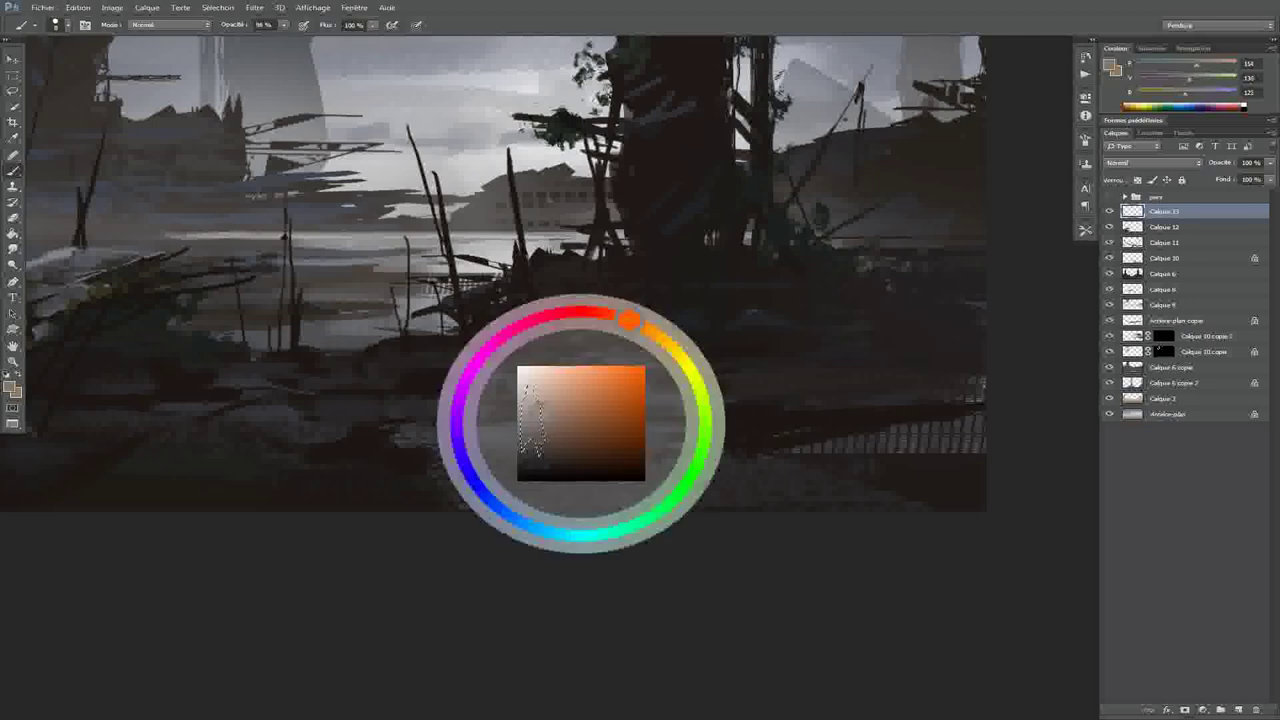
pyautogui.moveTo(529, 390); pyautogui.dragTo(600, 392)
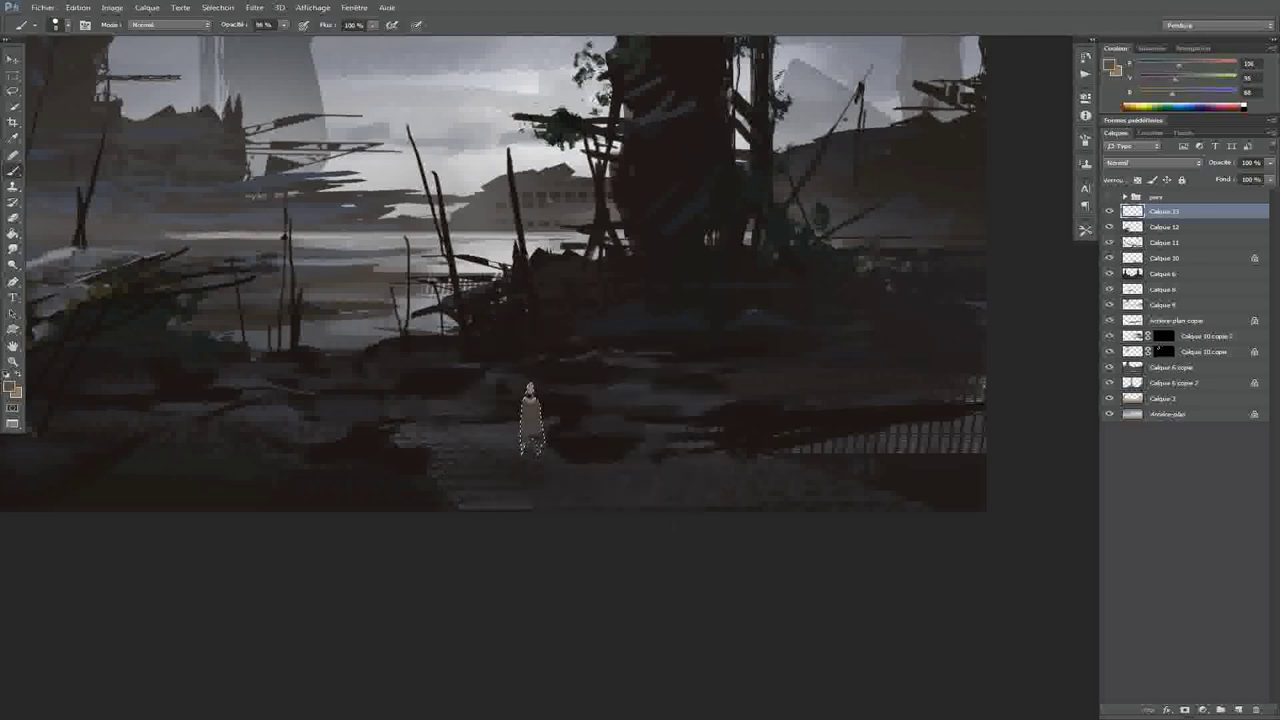
# Shade the figure's cloak with darker sampled brown-grey tones inside the selection, keeping the head lighter
pyautogui.keyDown('alt'); pyautogui.click(535, 423); pyautogui.keyUp('alt')
pyautogui.keyDown('alt'); pyautogui.keyDown('shift'); pyautogui.rightClick(535, 395); pyautogui.keyUp('shift'); pyautogui.keyUp('alt')
pyautogui.moveTo(535, 395); pyautogui.dragTo(534, 414)
pyautogui.keyDown('alt'); pyautogui.click(531, 410); pyautogui.keyUp('alt')
pyautogui.rightClick(535, 410)
pyautogui.press('Escape')
pyautogui.keyDown('alt'); pyautogui.click(532, 420); pyautogui.keyUp('alt')
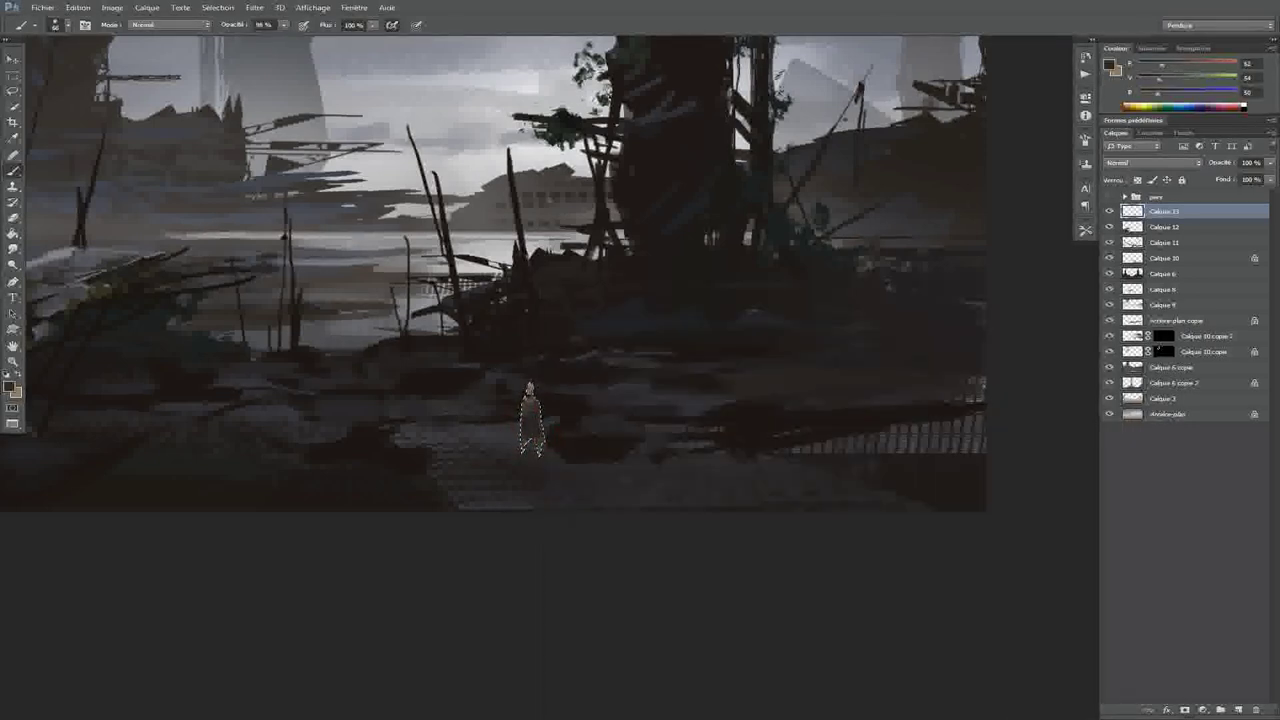
# Deselect the figure and blend its base into the ground using a sampled dark tone and a small soft brush
pyautogui.keyDown('alt'); pyautogui.click(552, 449); pyautogui.keyUp('alt')
pyautogui.keyDown('alt'); pyautogui.rightClick(552, 449); pyautogui.keyUp('alt')
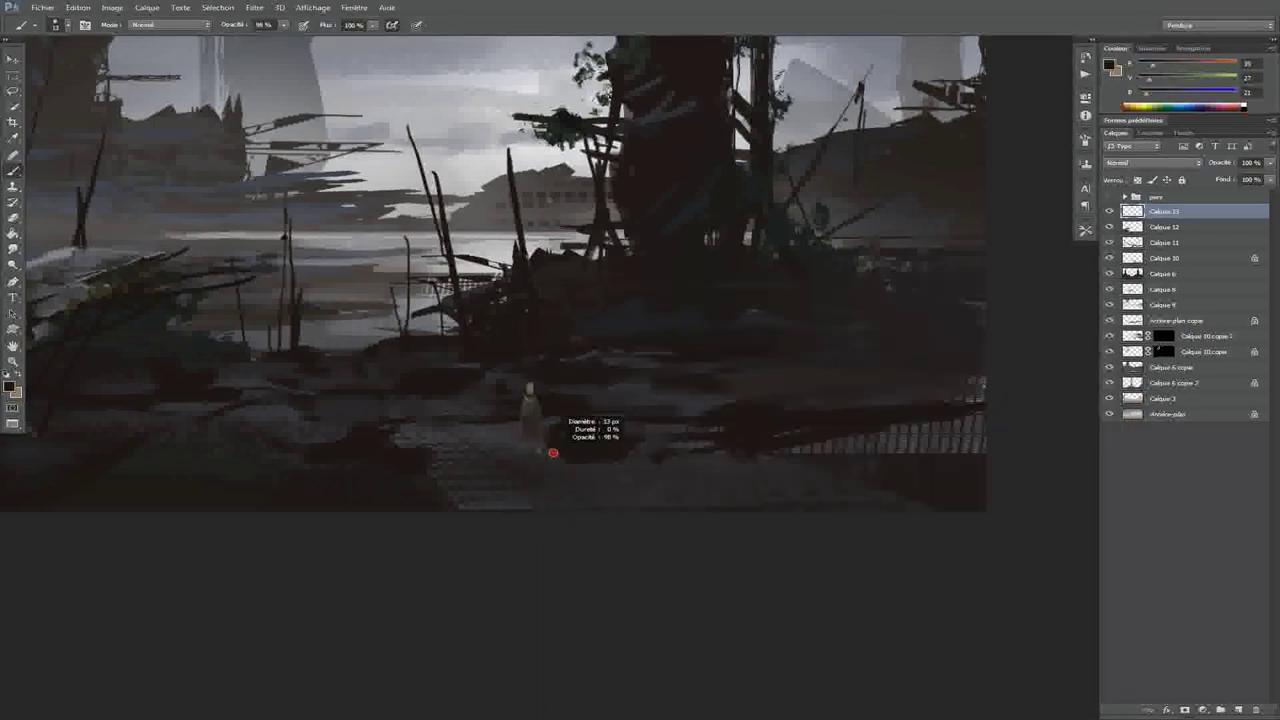
pyautogui.scroll(1, 530, 420)
pyautogui.scroll(-4, 530, 420)
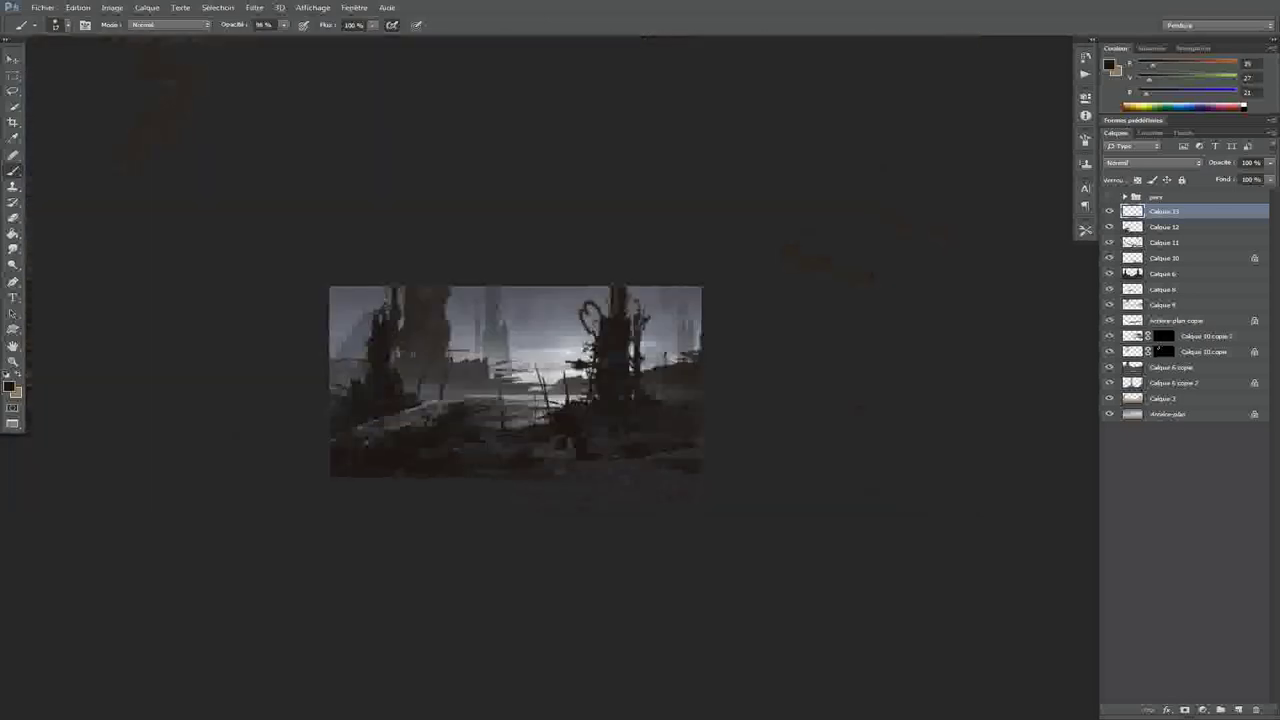
pyautogui.scroll(5, 530, 420)
# Paint pale beige rim light on the figure's head and shoulder with the Forme échantillonnée 1 6 brush and sampled figure tones
pyautogui.rightClick(528, 432)
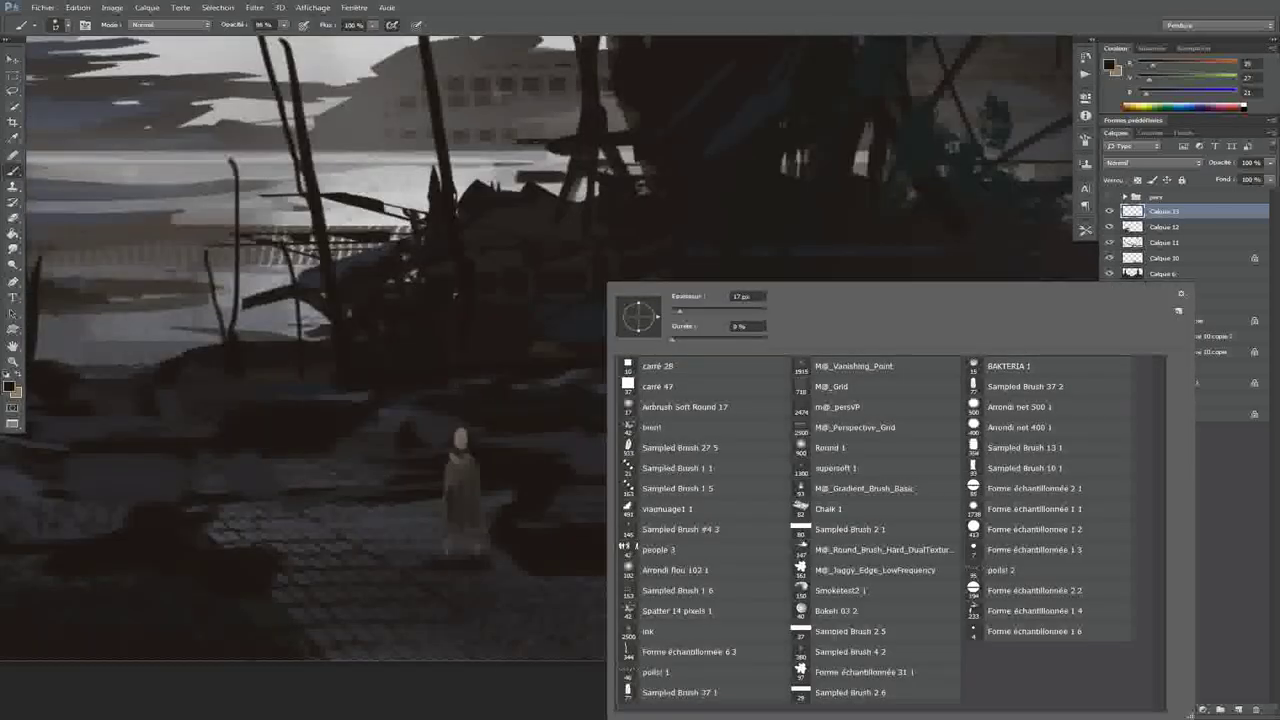
pyautogui.click(1035, 631)
pyautogui.moveTo(500, 423); pyautogui.dragTo(480, 410)
pyautogui.moveTo(470, 425)
pyautogui.mouseDown()
pyautogui.moveTo(535, 436)
pyautogui.moveTo(503, 417)
pyautogui.moveTo(466, 428)
pyautogui.mouseUp()
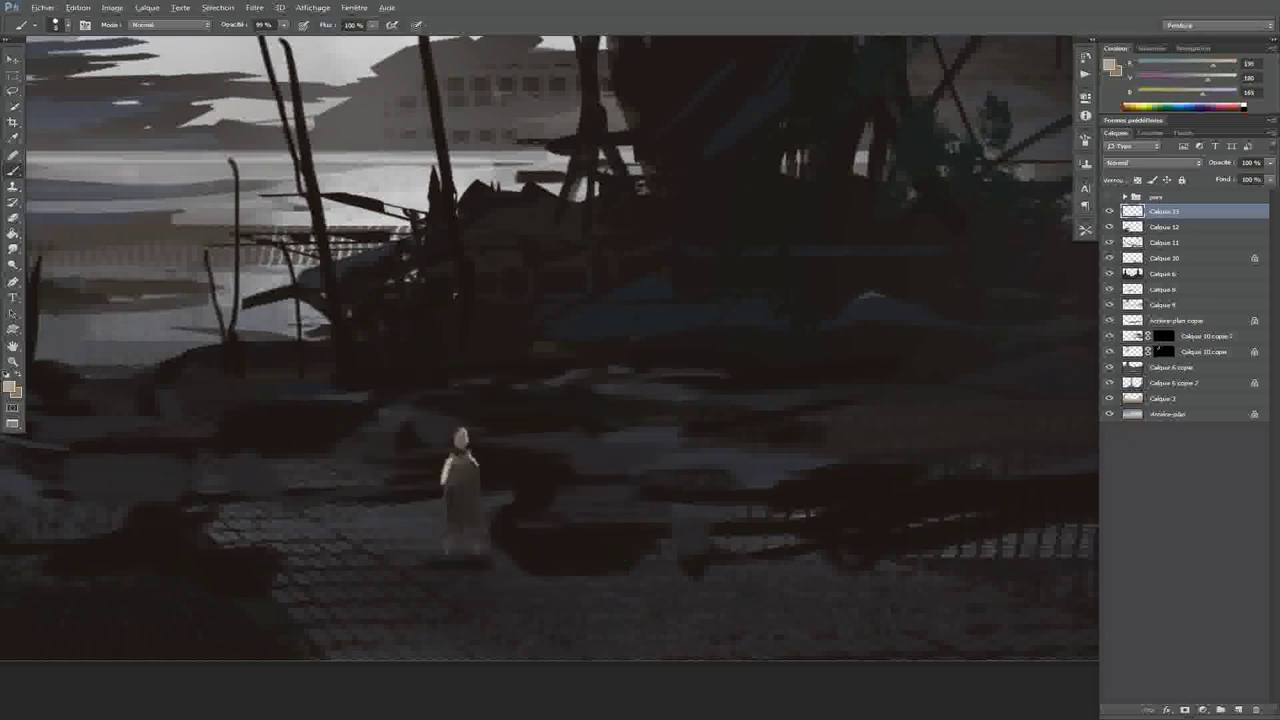
pyautogui.scroll(-5, 466, 440)
pyautogui.scroll(5, 473, 510)
pyautogui.keyDown('alt'); pyautogui.click(473, 510); pyautogui.keyUp('alt')
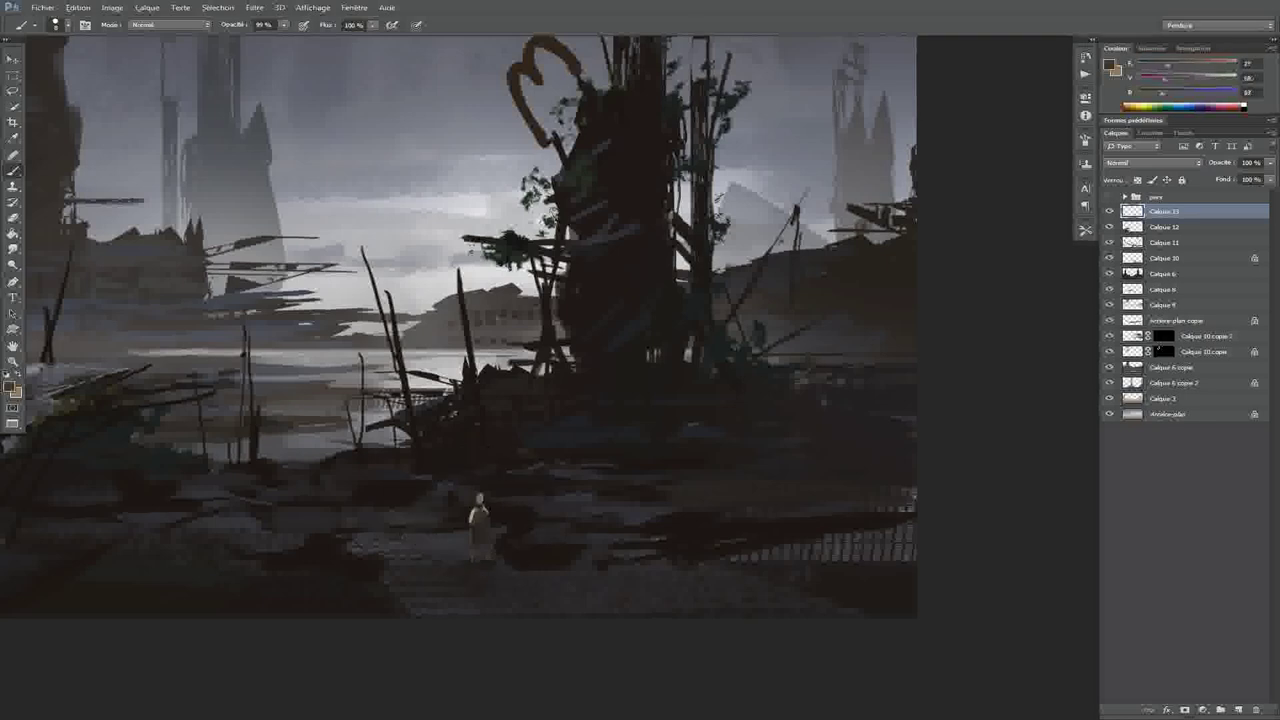
pyautogui.keyDown('alt'); pyautogui.click(473, 510); pyautogui.keyUp('alt')
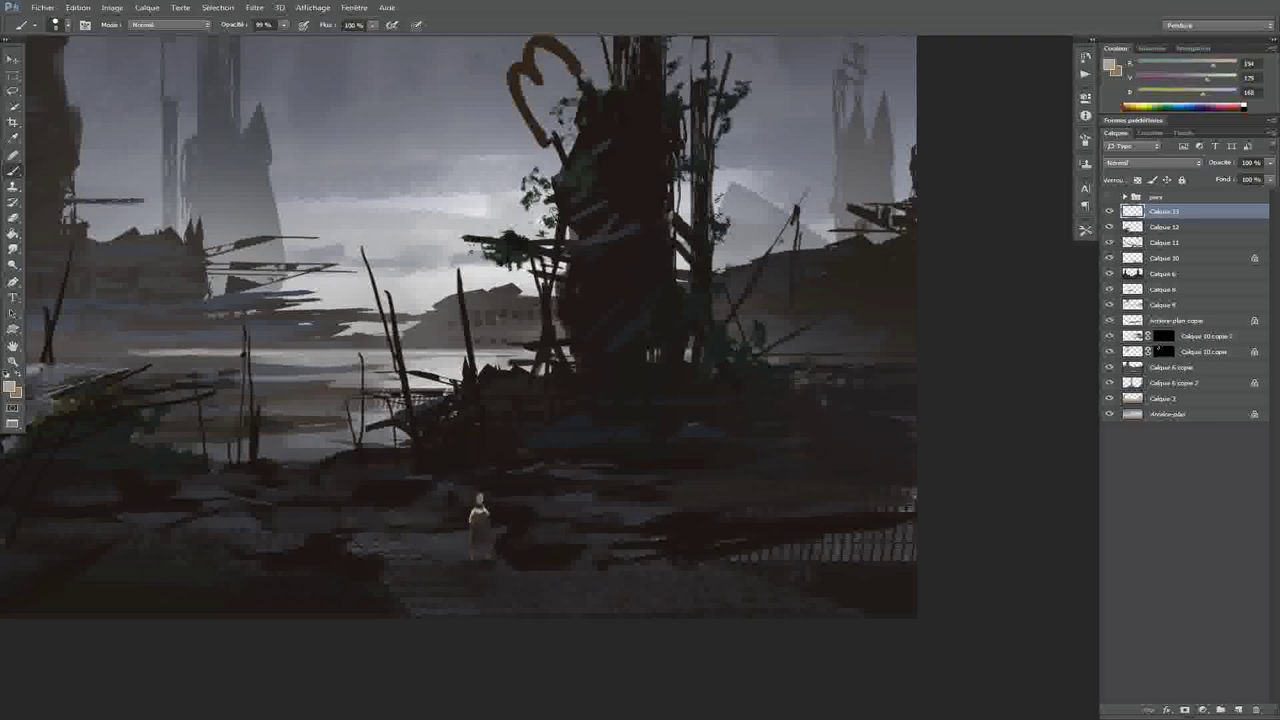
# Move the small figure farther back to the edge of the water
pyautogui.scroll(-4, 480, 510)
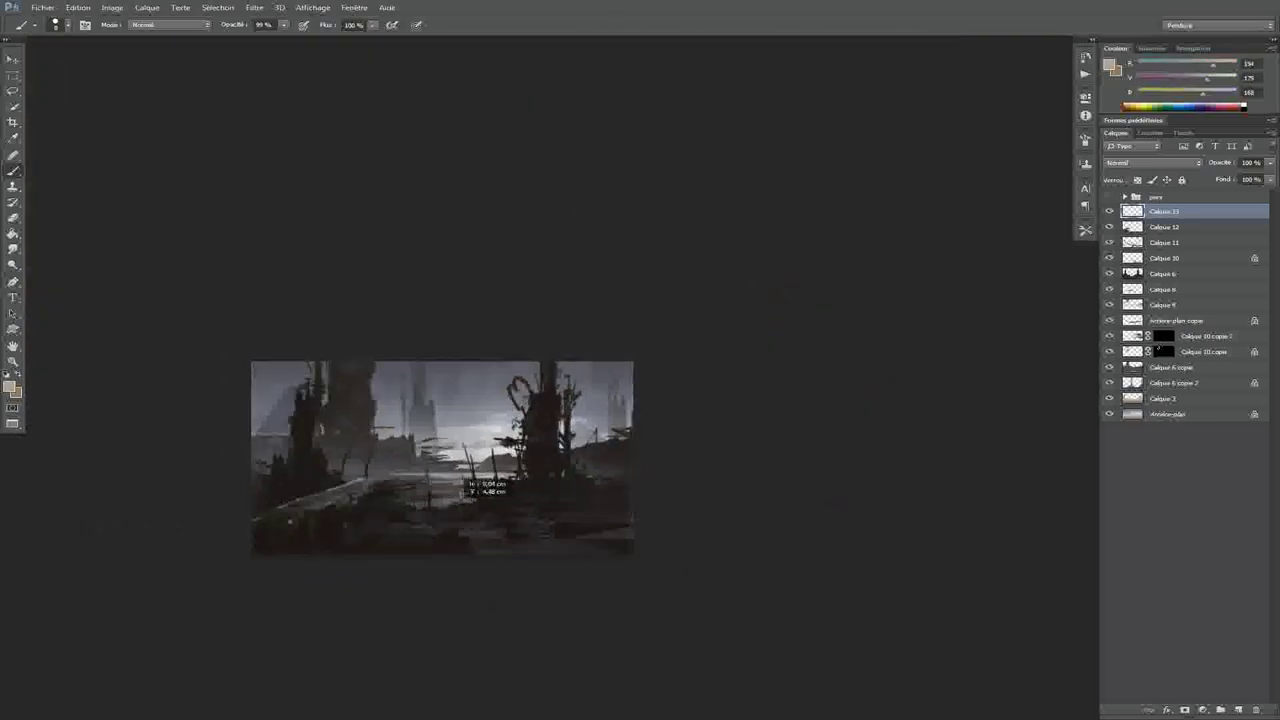
pyautogui.scroll(5, 463, 485)
pyautogui.moveTo(440, 483); pyautogui.dragTo(404, 494)
# Darken the small figure's layer with a Levels adjustment that lowers the output white level
pyautogui.hotkey('ctrl', 'l')
pyautogui.moveTo(965, 440); pyautogui.dragTo(903, 440)
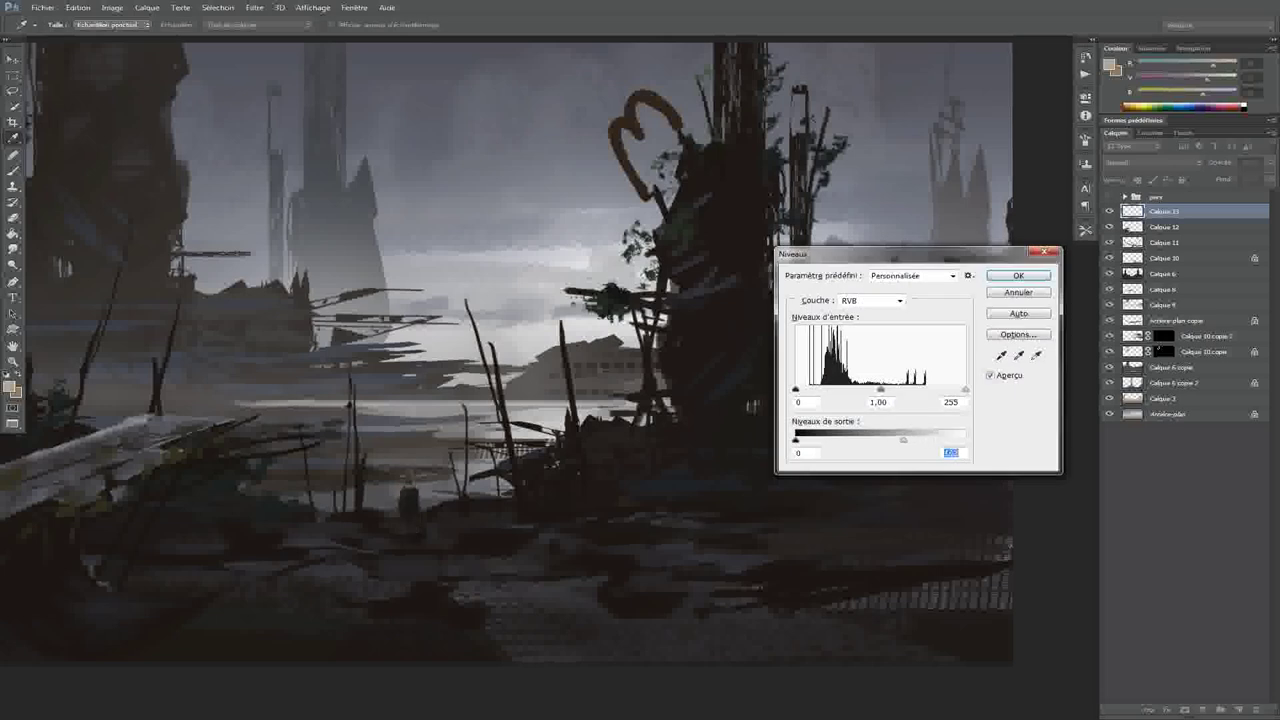
pyautogui.press('Return')
# Lock the figure layer's transparent pixels and paint over the figure with a dark brown-grey tone using another preset brush
pyautogui.press('b')
pyautogui.hotkey('ctrl', '+')
pyautogui.press('/')
pyautogui.rightClick(645, 280)
pyautogui.click(686, 409)
pyautogui.press('Return')
pyautogui.moveTo(390, 520); pyautogui.dragTo(397, 478)
pyautogui.hotkey('ctrl', '-')
pyautogui.hotkey('ctrl', '-')
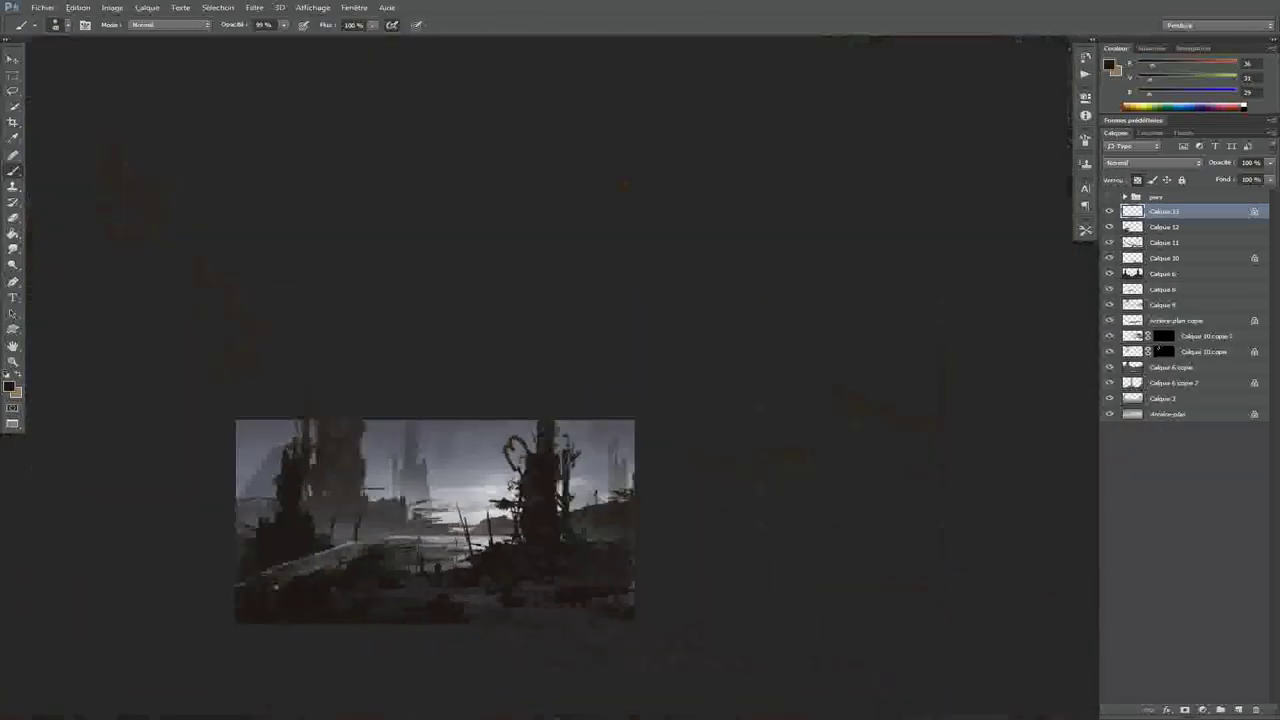
# Apply Levels to the figure with midtones at 1.27 and a raised output black in the Rouge channel to tint it red
pyautogui.hotkey('ctrl', '+')
pyautogui.hotkey('ctrl', '+')
pyautogui.hotkey('ctrl', '+')
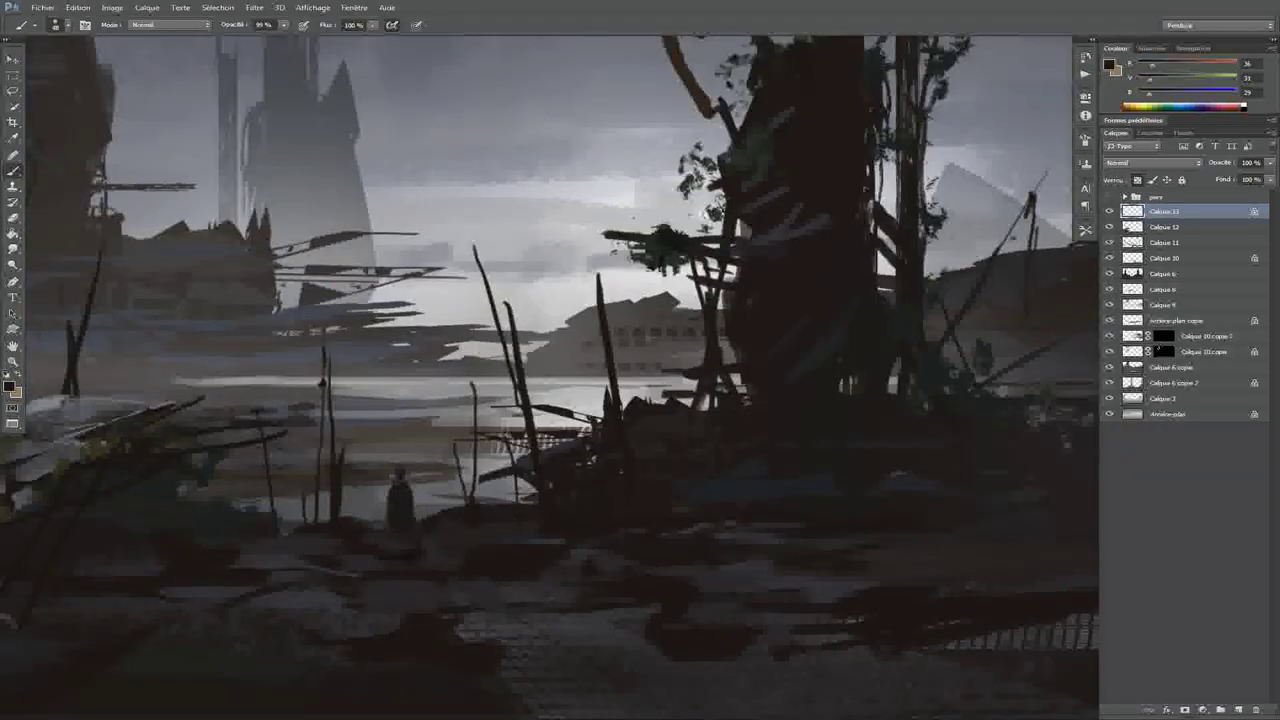
pyautogui.hotkey('ctrl', 'l')
pyautogui.moveTo(880, 389); pyautogui.dragTo(862, 389)
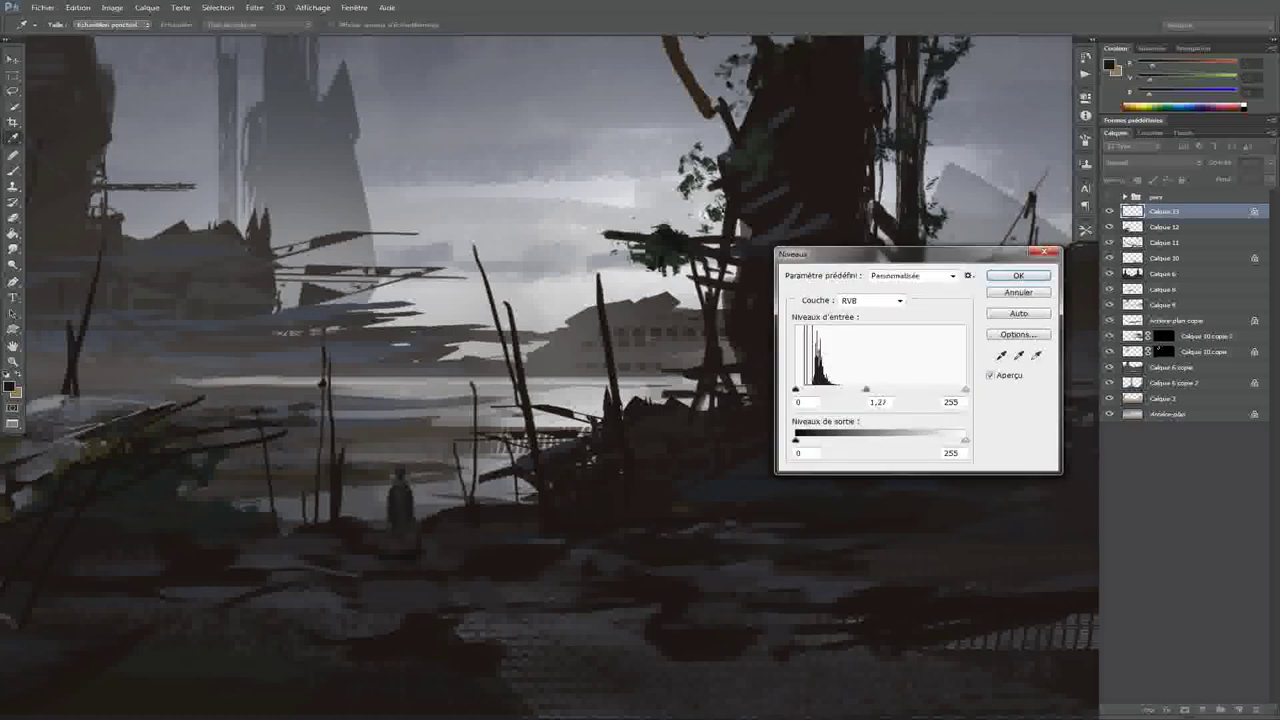
pyautogui.click(870, 300)
pyautogui.click(865, 320)
pyautogui.press('Tab')
pyautogui.press('Tab')
pyautogui.press('Tab')
pyautogui.press('Tab')
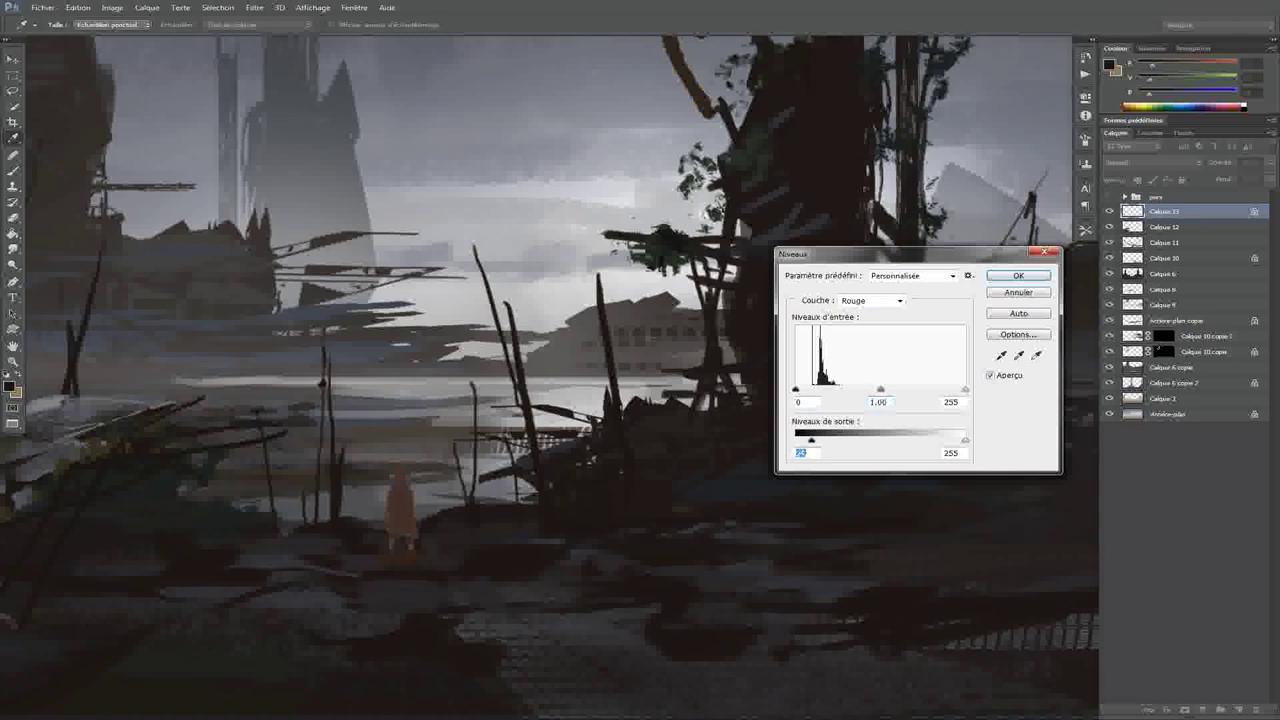
pyautogui.press('Return')
# Sample dark brown tones from the ground around the figure's base
pyautogui.keyDown('alt'); pyautogui.click(466, 571); pyautogui.keyUp('alt')
pyautogui.keyDown('alt'); pyautogui.click(386, 534); pyautogui.keyUp('alt')
pyautogui.scroll(-2, 386, 534)
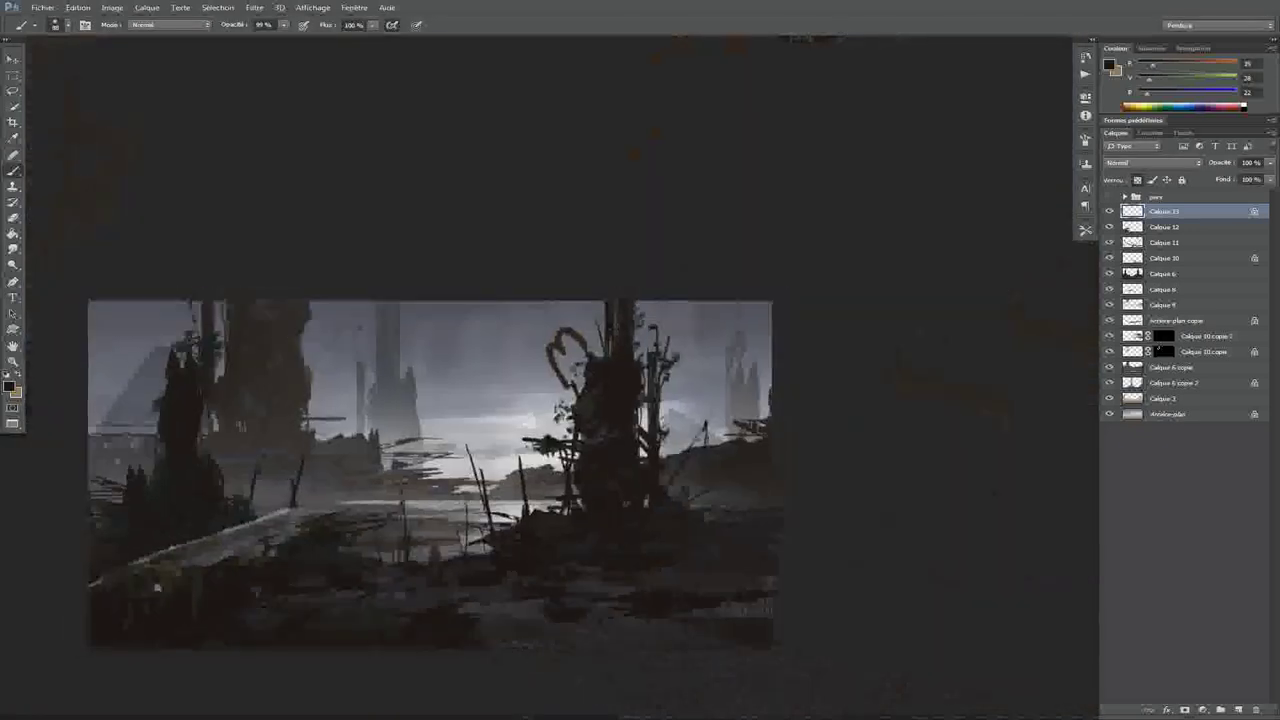
pyautogui.scroll(-2, 491, 560)
pyautogui.moveTo(578, 470); pyautogui.dragTo(577, 502)
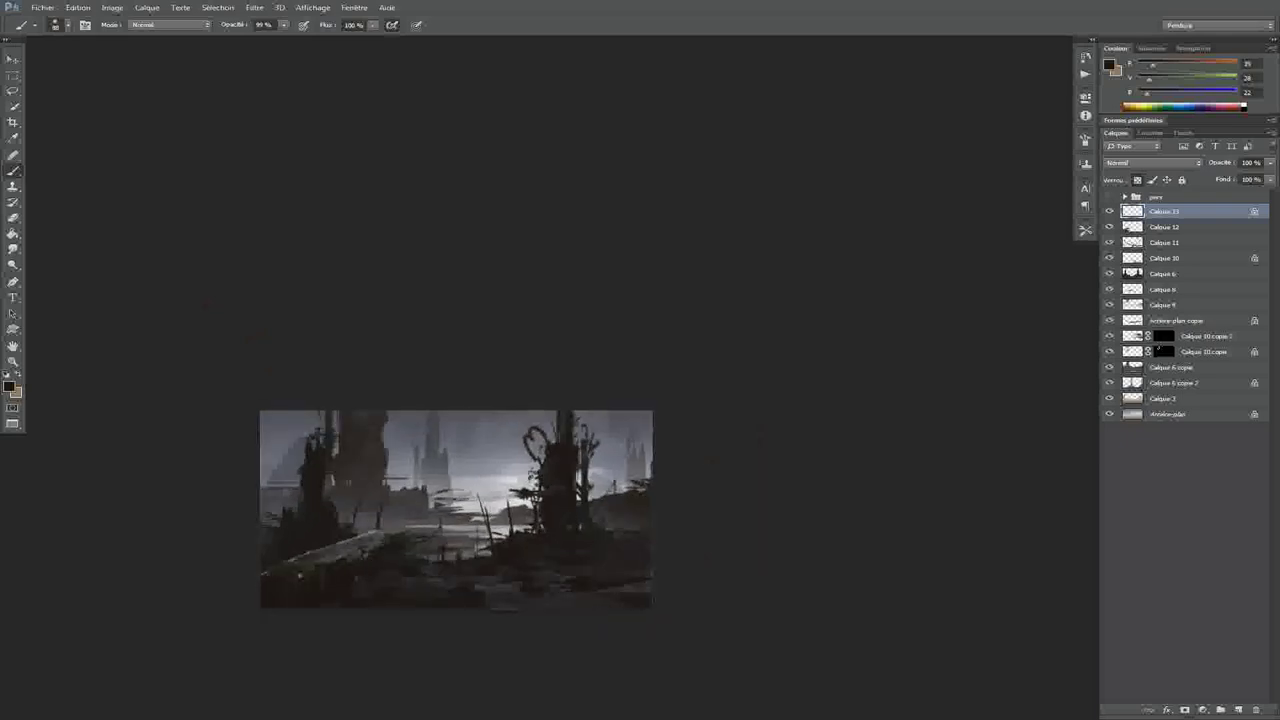
# Create a new layer and fill it with a vertical linear gradient running from dark brown at the base to tan above
pyautogui.click(1238, 709)
pyautogui.press('g')
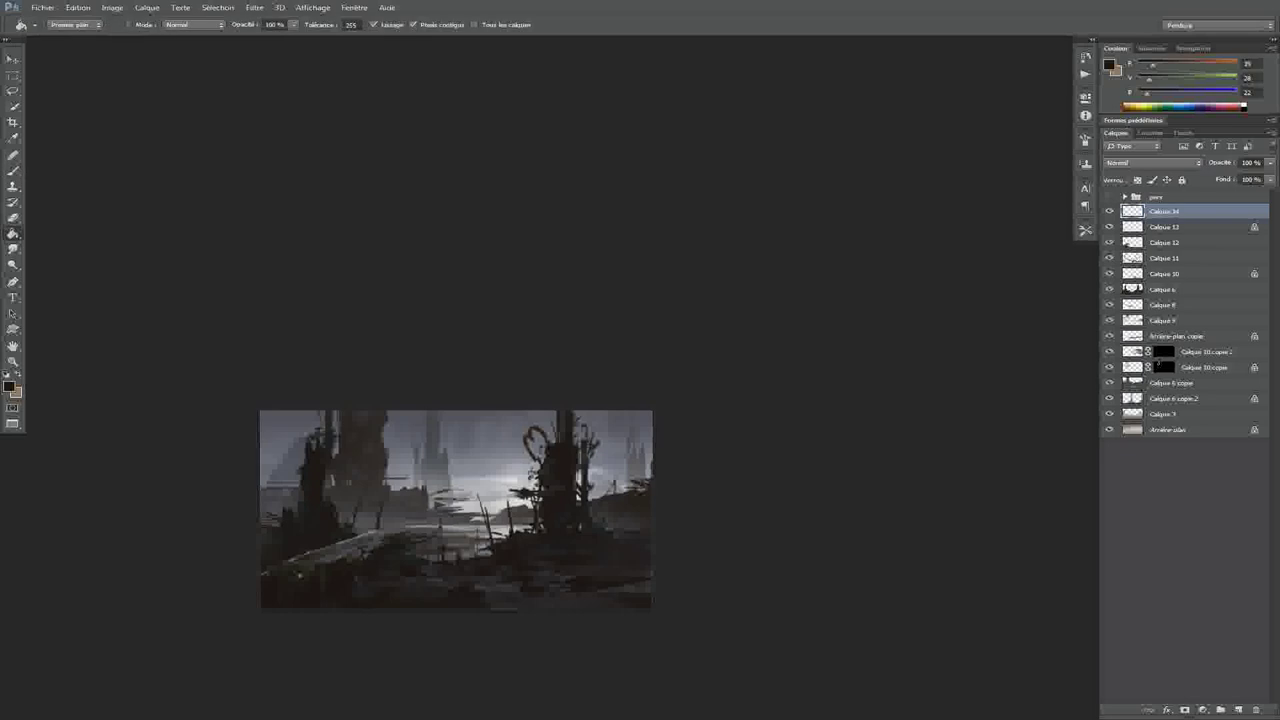
pyautogui.hotkey('shift', 'g')
pyautogui.hotkey('shift', 'g')
pyautogui.click(75, 24)
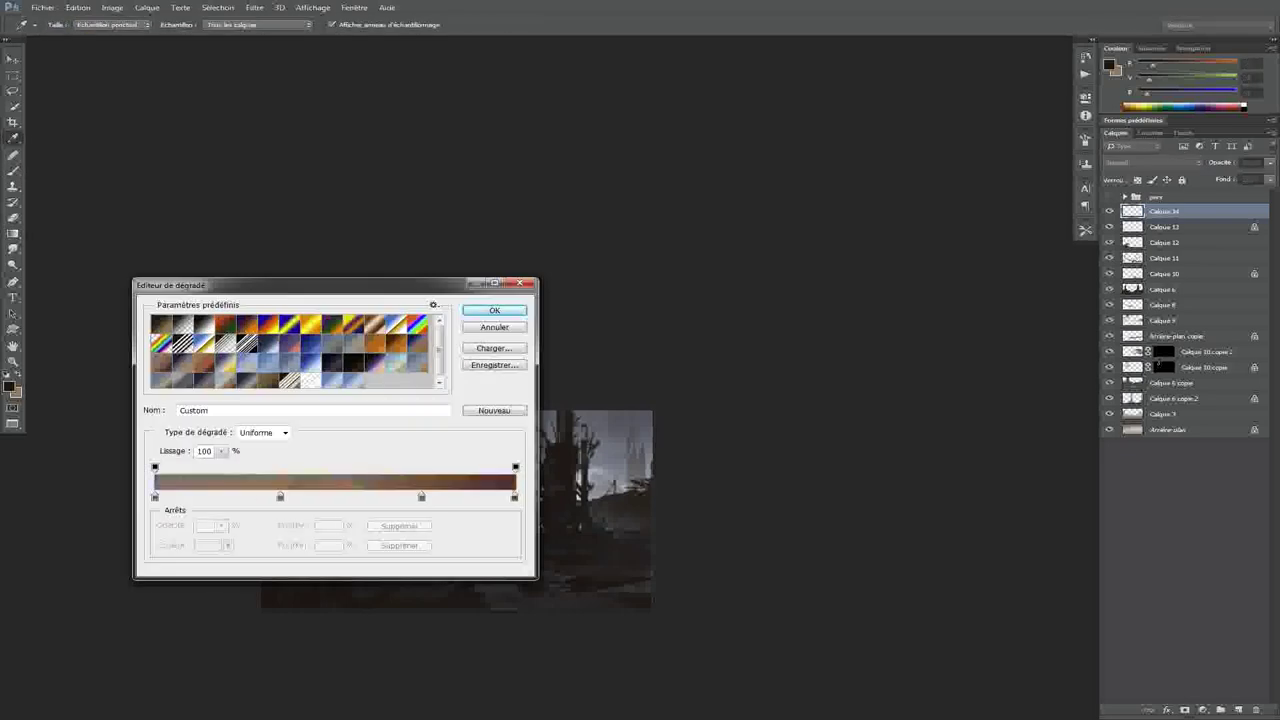
pyautogui.click(494, 310)
pyautogui.moveTo(497, 530); pyautogui.dragTo(497, 350)
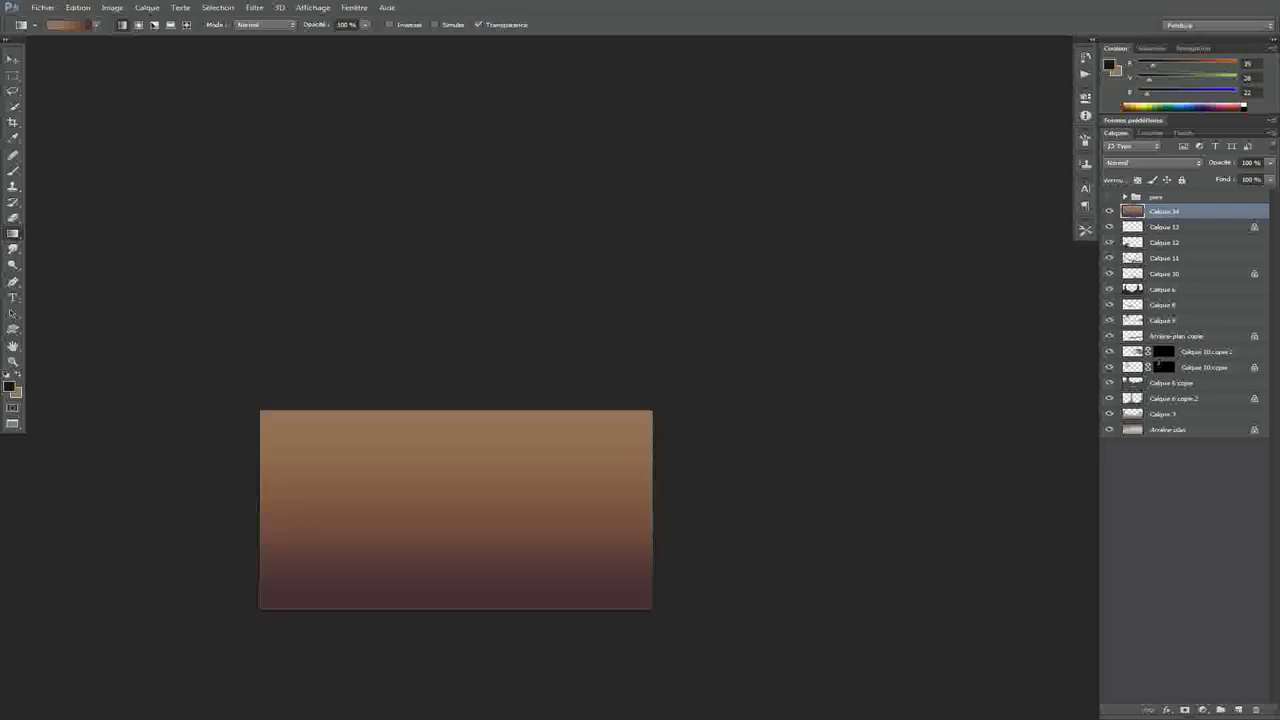
# Set the gradient layer's blend mode to Lumière tamisée and reduce its opacity to soften the warm tint
pyautogui.click(1152, 162)
pyautogui.click(1150, 327)
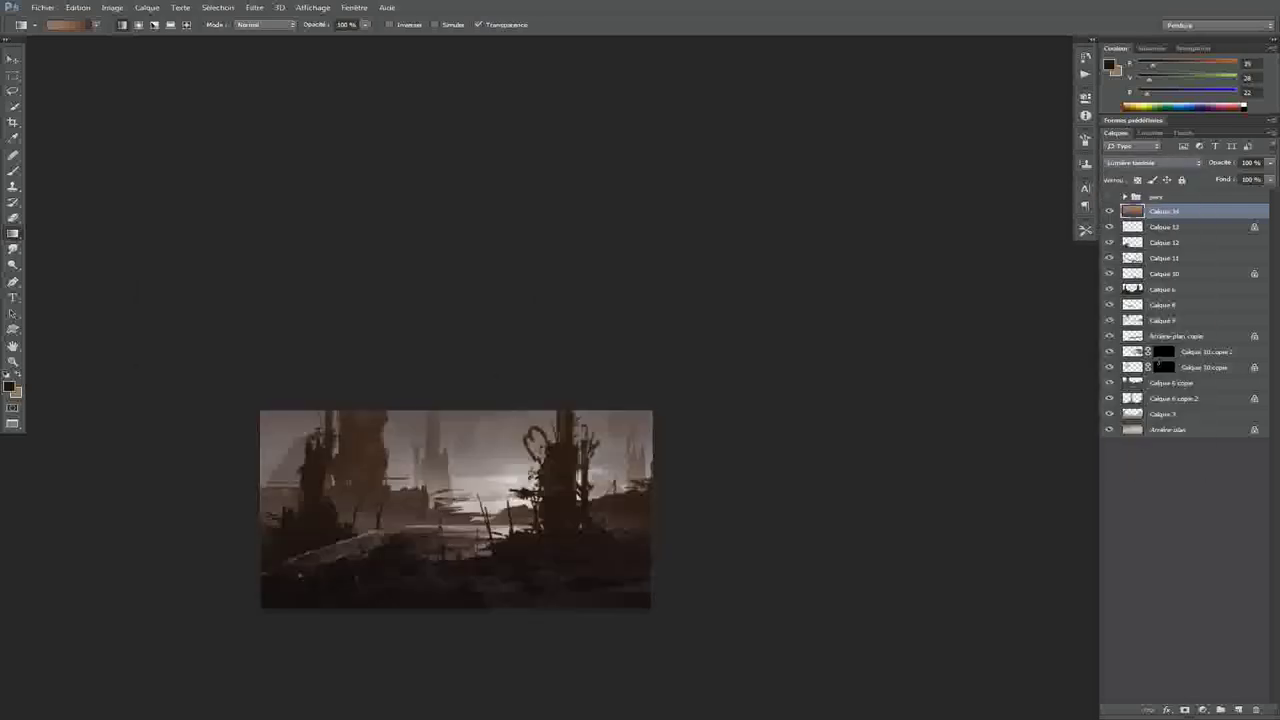
pyautogui.hotkey('ctrl', '+')
pyautogui.click(1270, 162)
pyautogui.moveTo(1268, 177); pyautogui.dragTo(1239, 177)
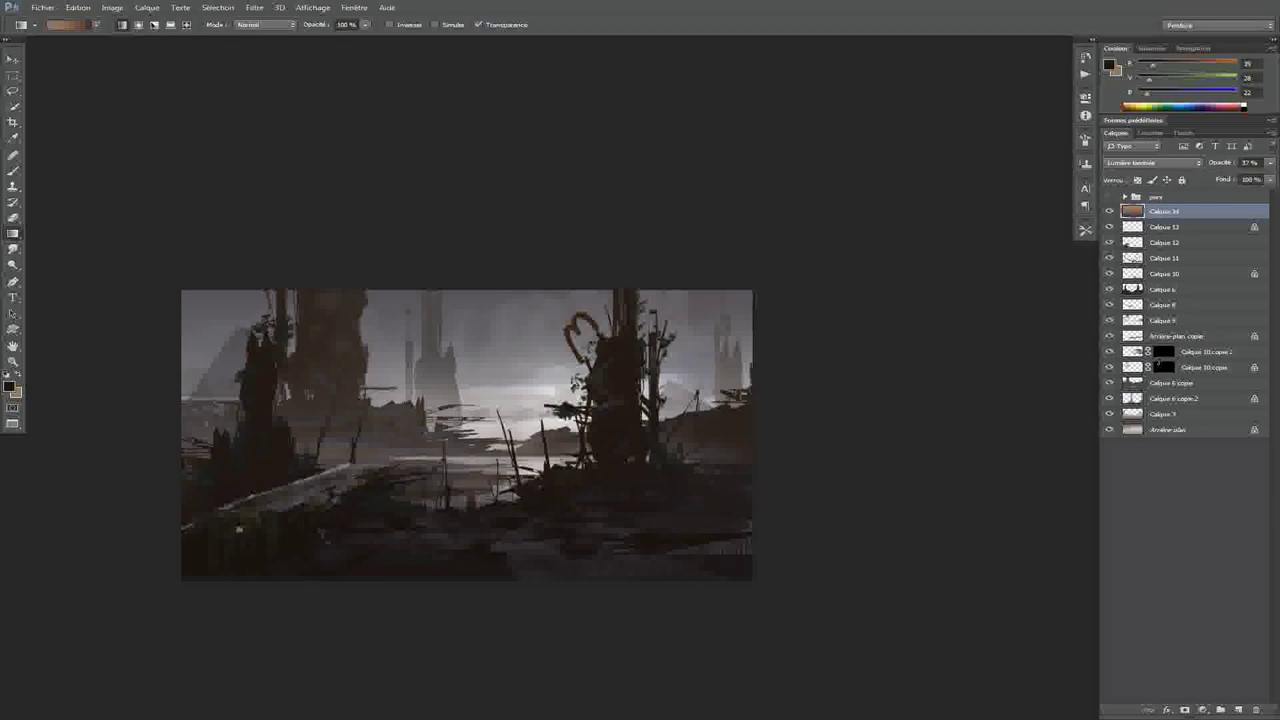
# Add a Niveaux adjustment layer with RVB midtones at 1.46 and output black at 26, and bring up its Rouge channel
pyautogui.click(1203, 710)
pyautogui.click(1140, 506)
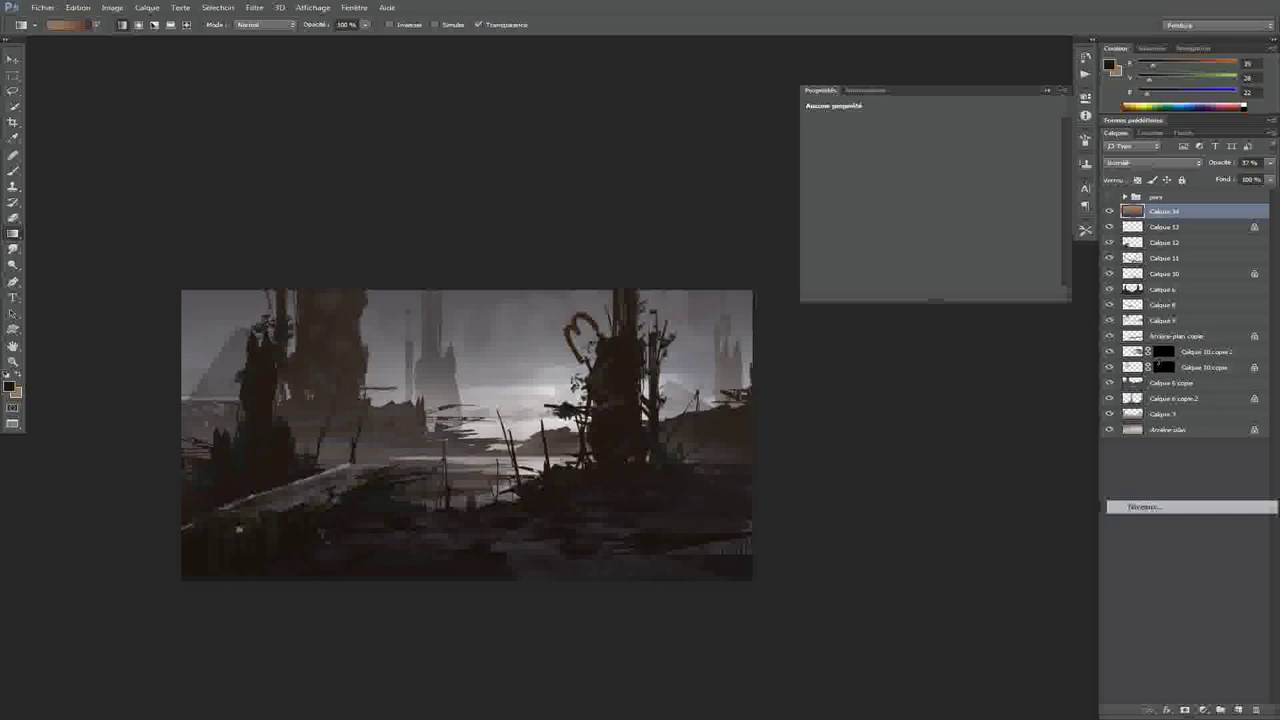
pyautogui.moveTo(931, 213); pyautogui.dragTo(908, 213)
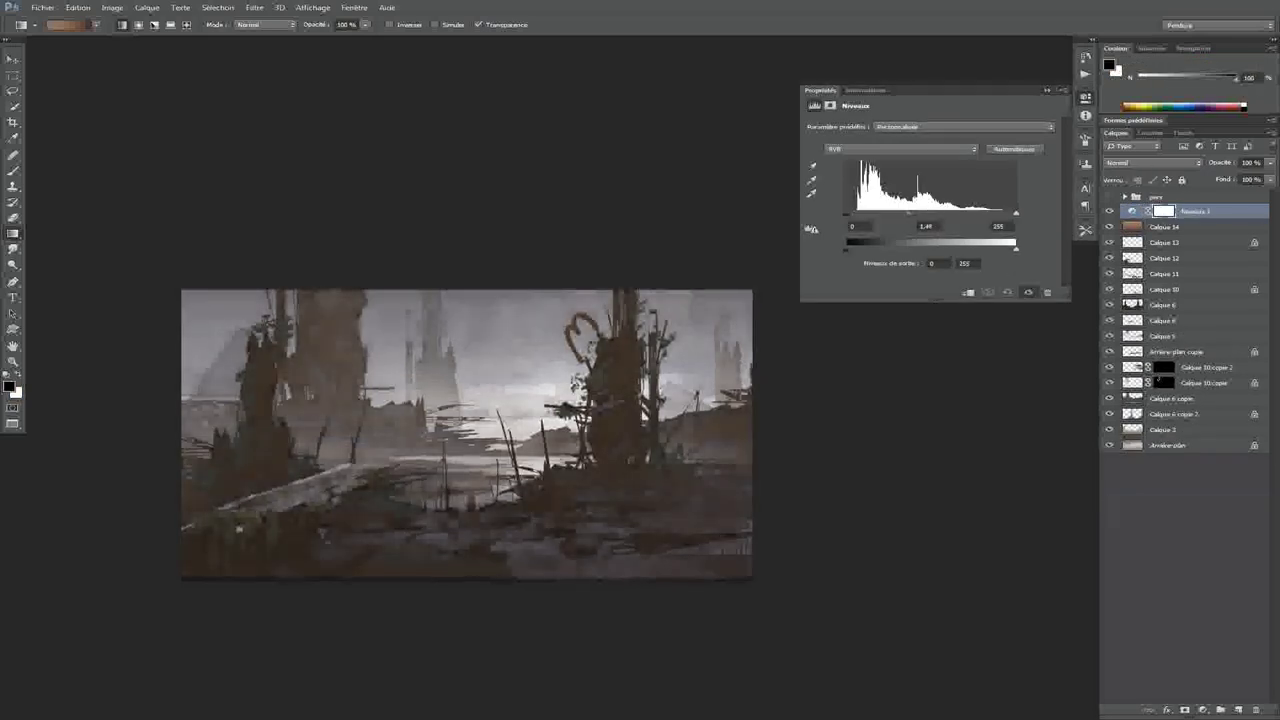
pyautogui.moveTo(846, 248); pyautogui.dragTo(866, 248)
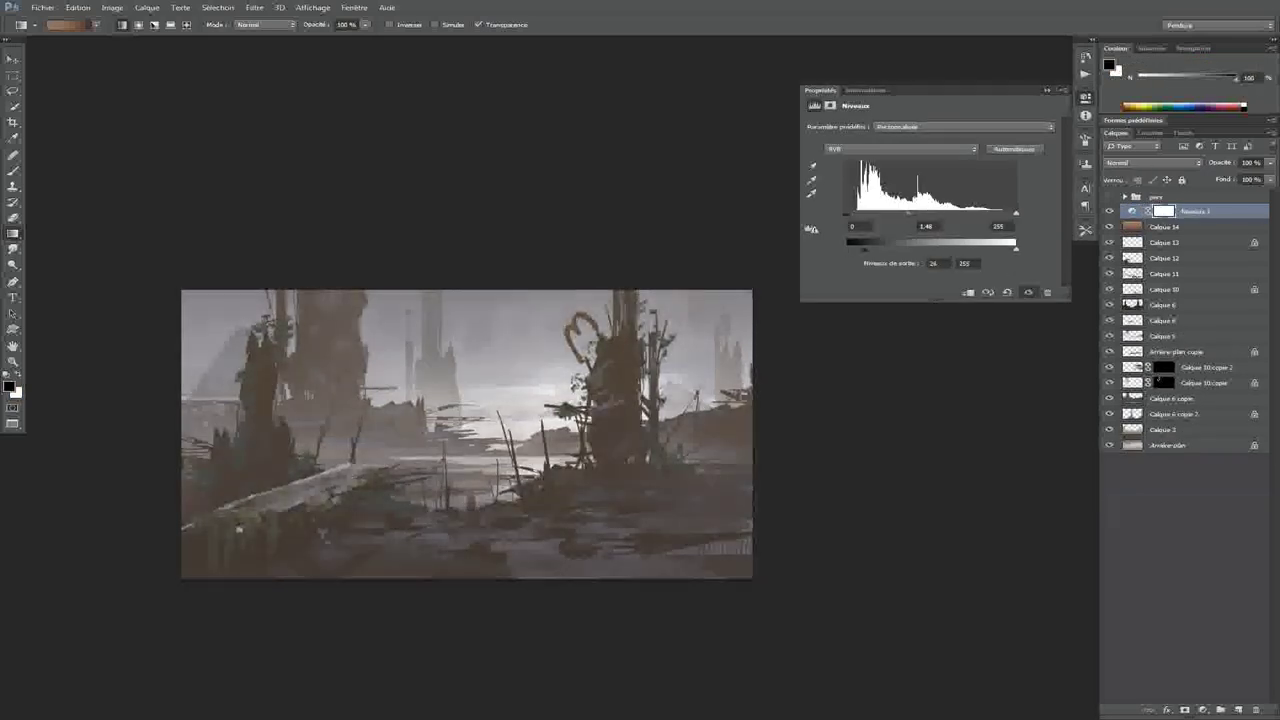
pyautogui.click(900, 148)
pyautogui.click(850, 162)
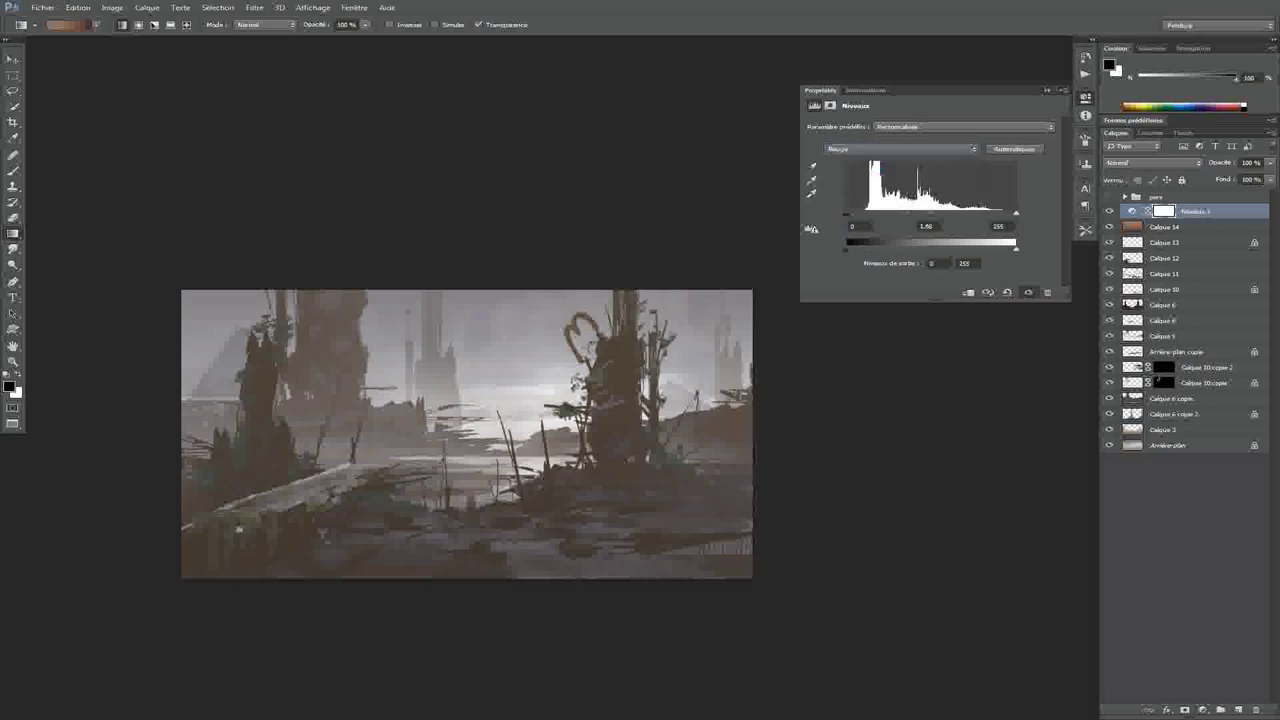
pyautogui.click(1046, 90)
# Move the Niveaux adjustment layer directly below Calque 6 and reduce its opacity
pyautogui.moveTo(1190, 211); pyautogui.dragTo(1190, 310)
pyautogui.scroll(-3, 568, 533)
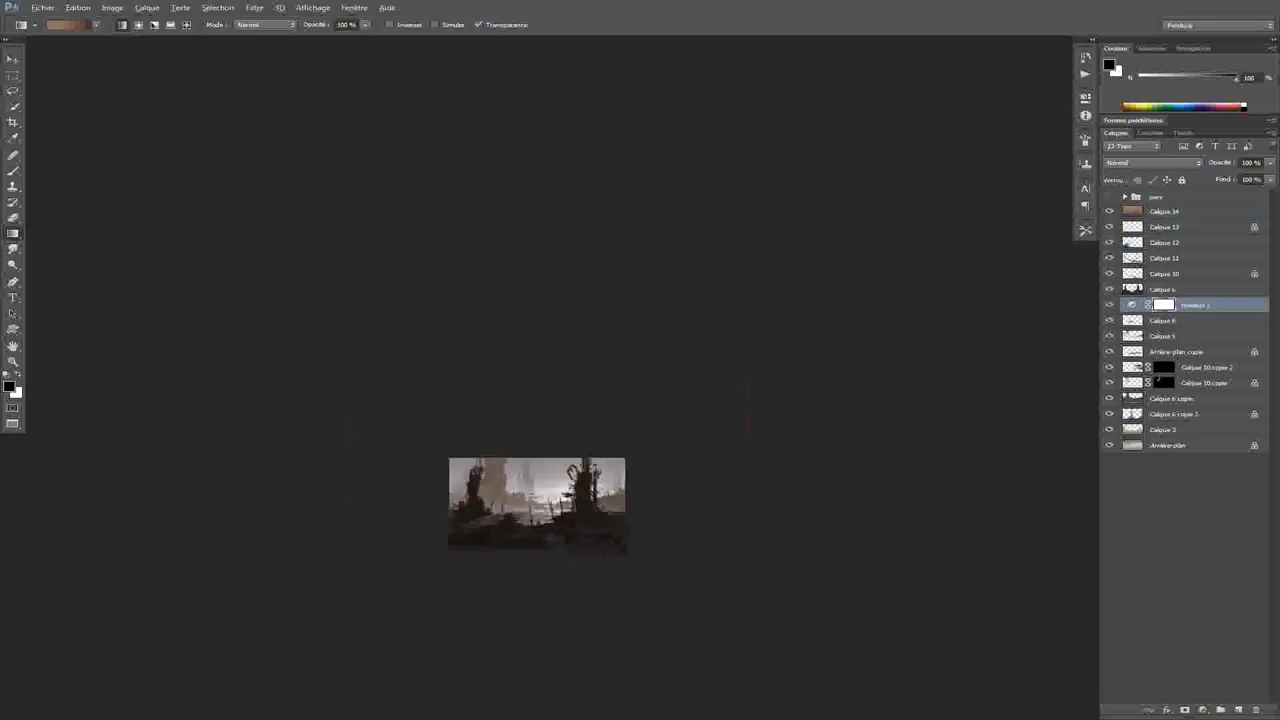
pyautogui.scroll(3, 567, 535)
pyautogui.click(1269, 162)
pyautogui.moveTo(1266, 177); pyautogui.dragTo(1249, 177)
# Add a second Niveaux adjustment layer above Calque 13 and brighten the image by lowering the input white level
pyautogui.click(1165, 227)
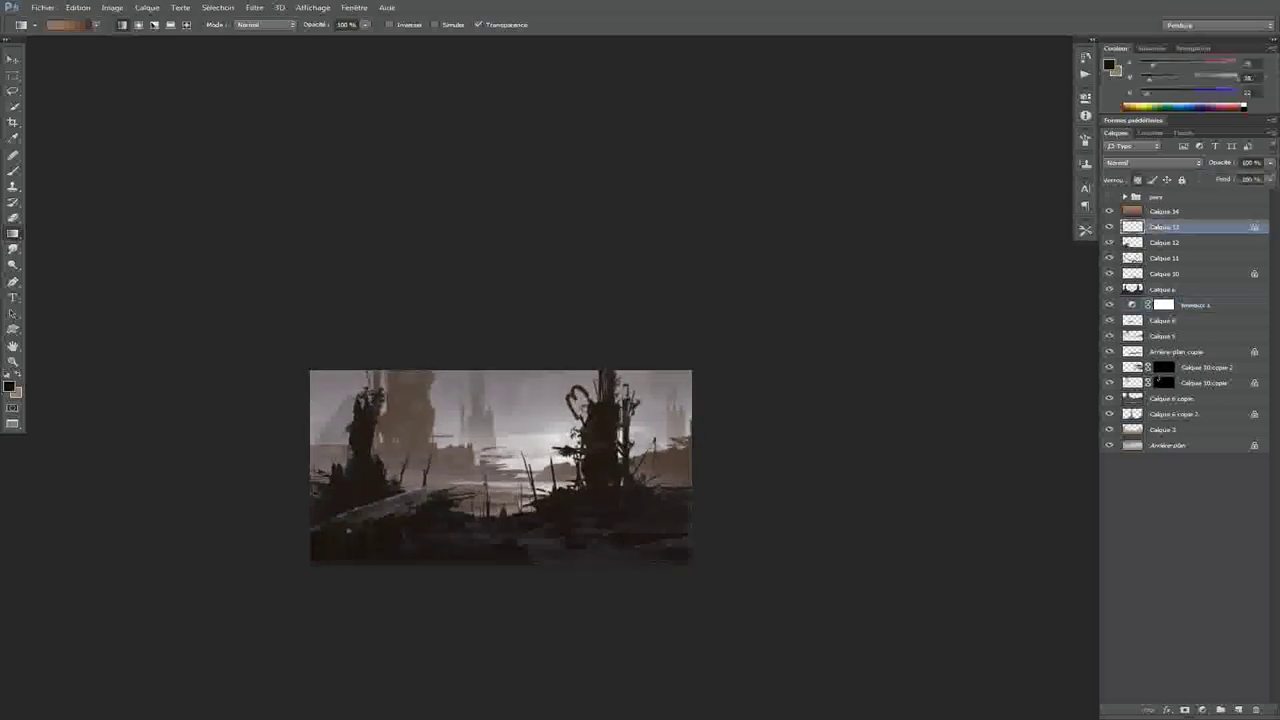
pyautogui.click(1203, 709)
pyautogui.click(1145, 507)
pyautogui.moveTo(1016, 213); pyautogui.dragTo(893, 213)
# Raise the output black slightly in the Vert channel and raise the RVB input black with midtones at 1.46
pyautogui.click(900, 149)
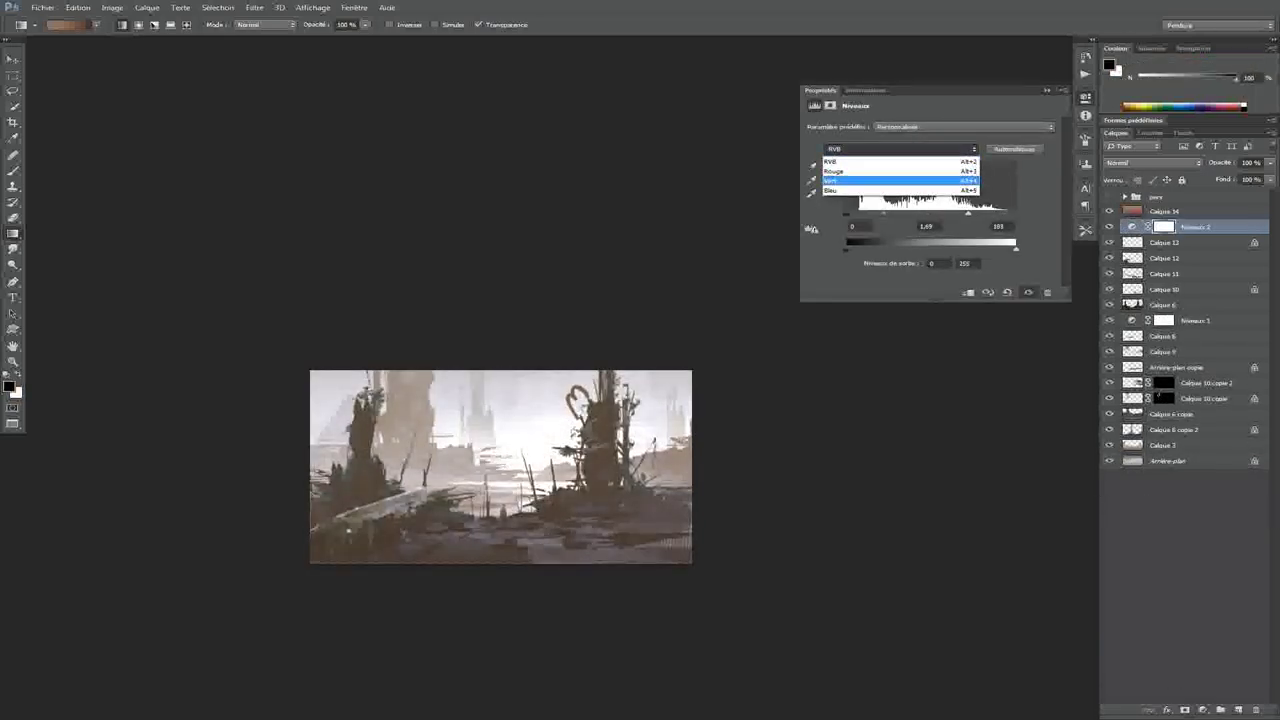
pyautogui.click(835, 180)
pyautogui.moveTo(848, 249); pyautogui.dragTo(849, 249)
pyautogui.click(900, 149)
pyautogui.click(835, 165)
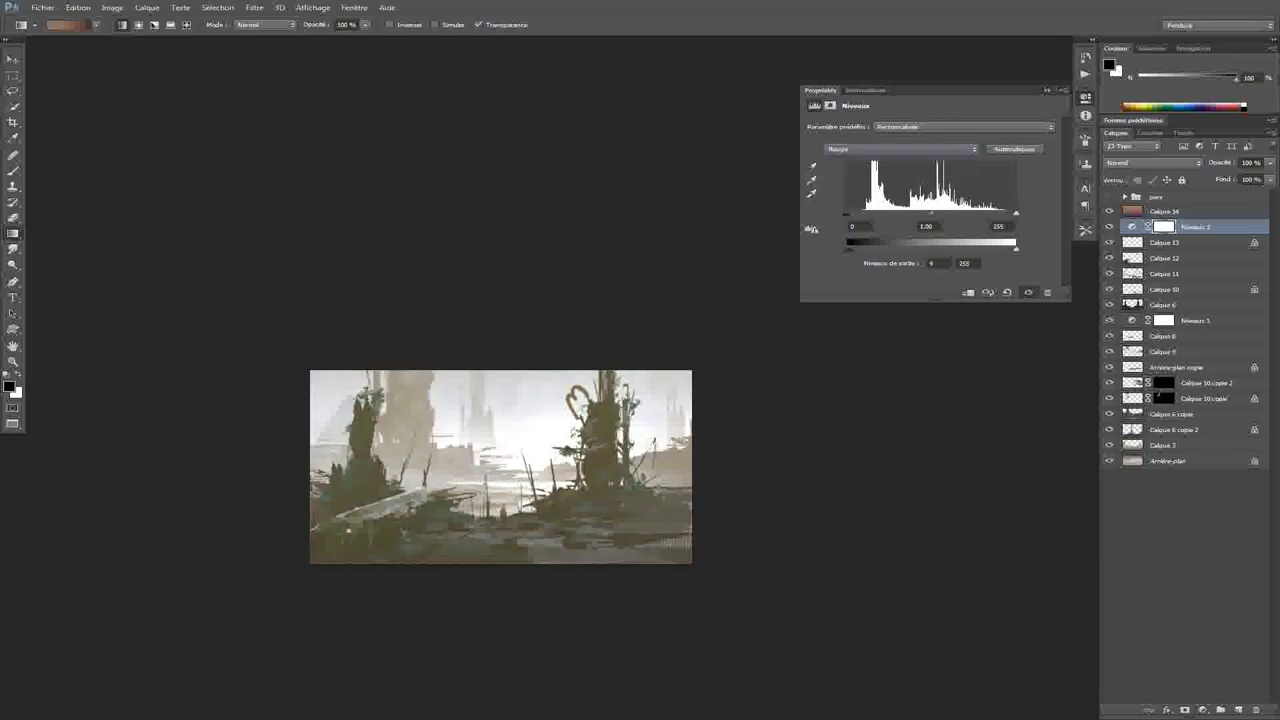
pyautogui.click(900, 149)
pyautogui.click(835, 150)
pyautogui.moveTo(847, 213); pyautogui.dragTo(893, 213)
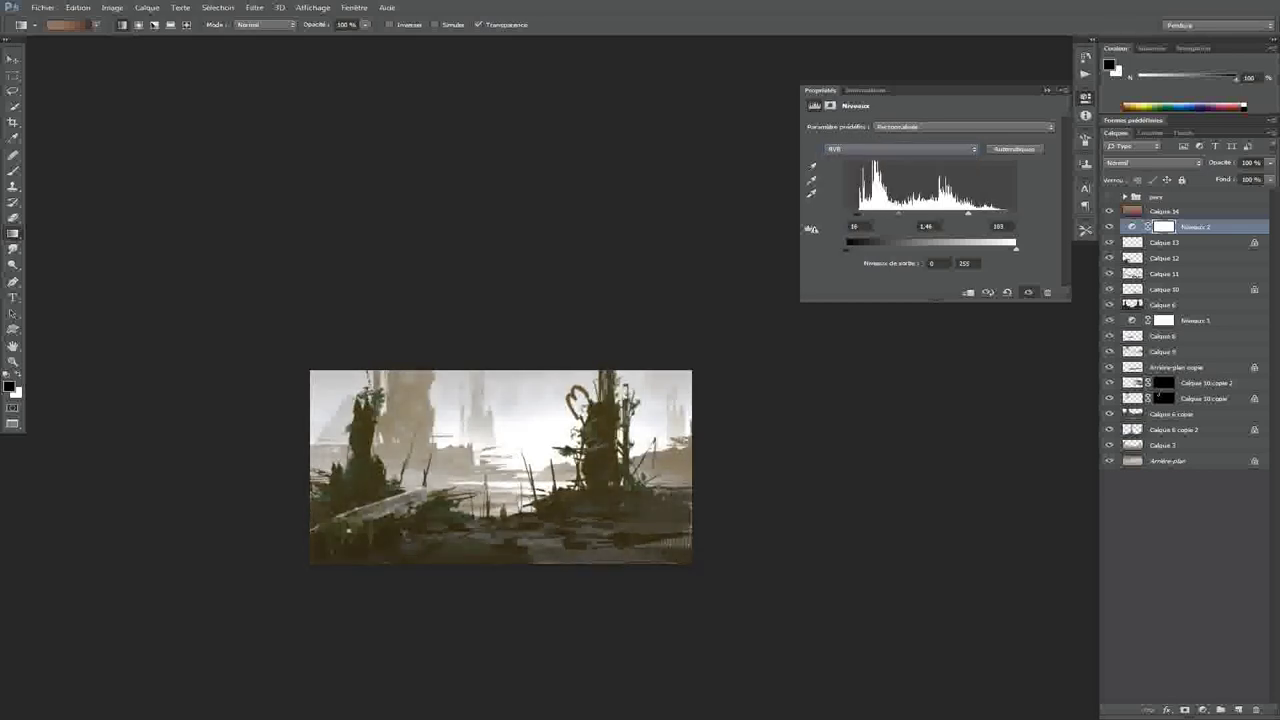
# Invert the Niveaux 2 mask to black and set up a different preset brush with white as the foreground colour
pyautogui.hotkey('ctrl', 'i')
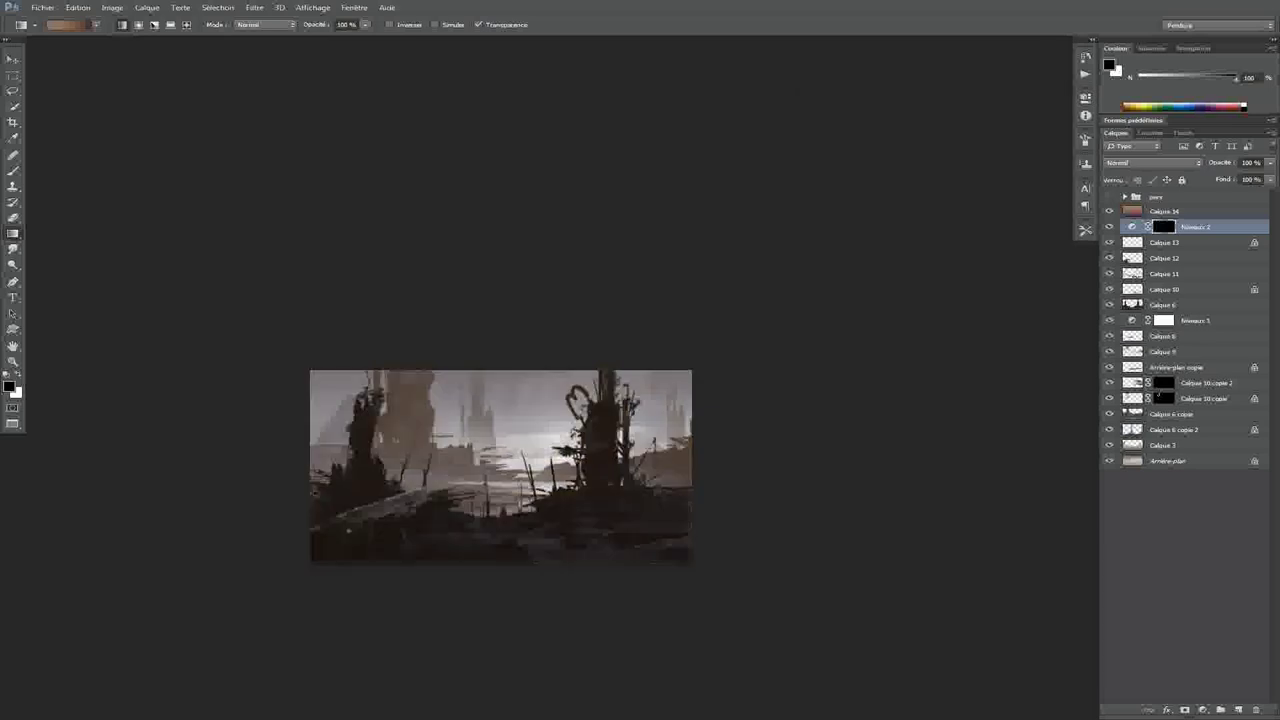
pyautogui.press('b')
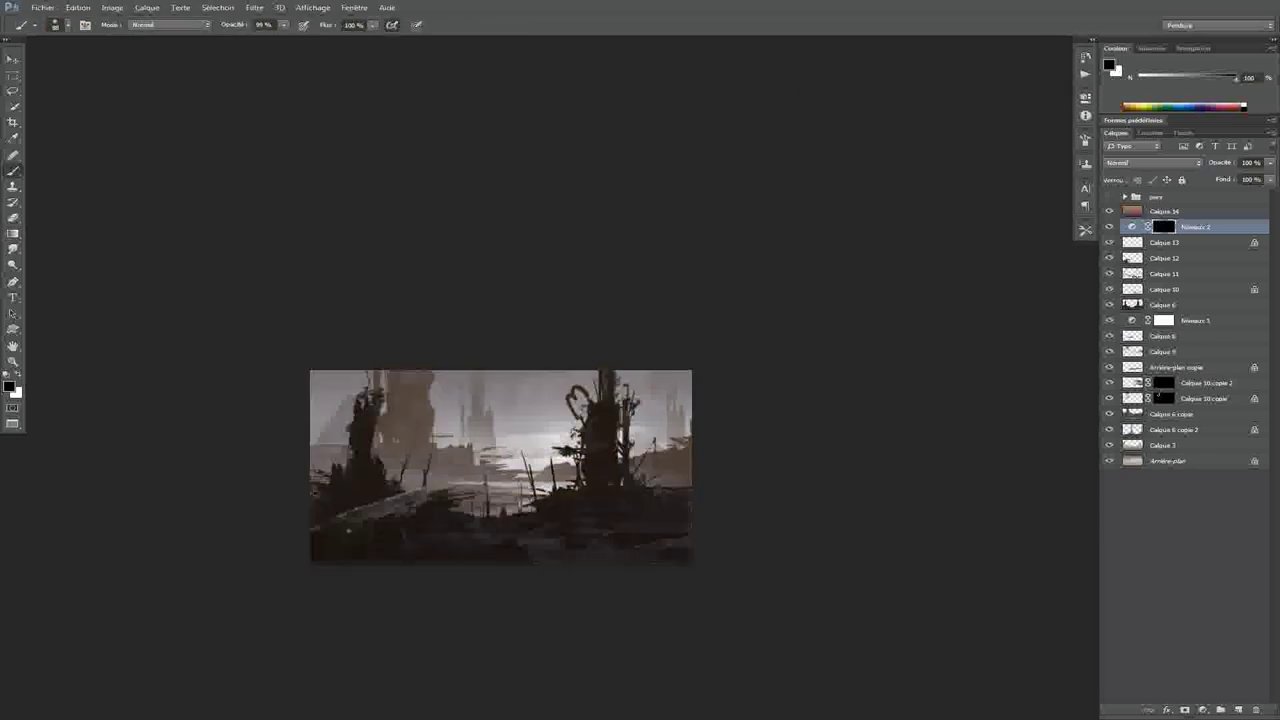
pyautogui.rightClick(585, 285)
pyautogui.doubleClick(660, 407)
pyautogui.press('x')
# Paint white on the Niveaux 2 mask over the right and central ground, within a selection of the foreground shapes
pyautogui.moveTo(566, 540)
pyautogui.mouseDown()
pyautogui.moveTo(529, 537)
pyautogui.moveTo(640, 546)
pyautogui.moveTo(634, 534)
pyautogui.moveTo(678, 516)
pyautogui.mouseUp()
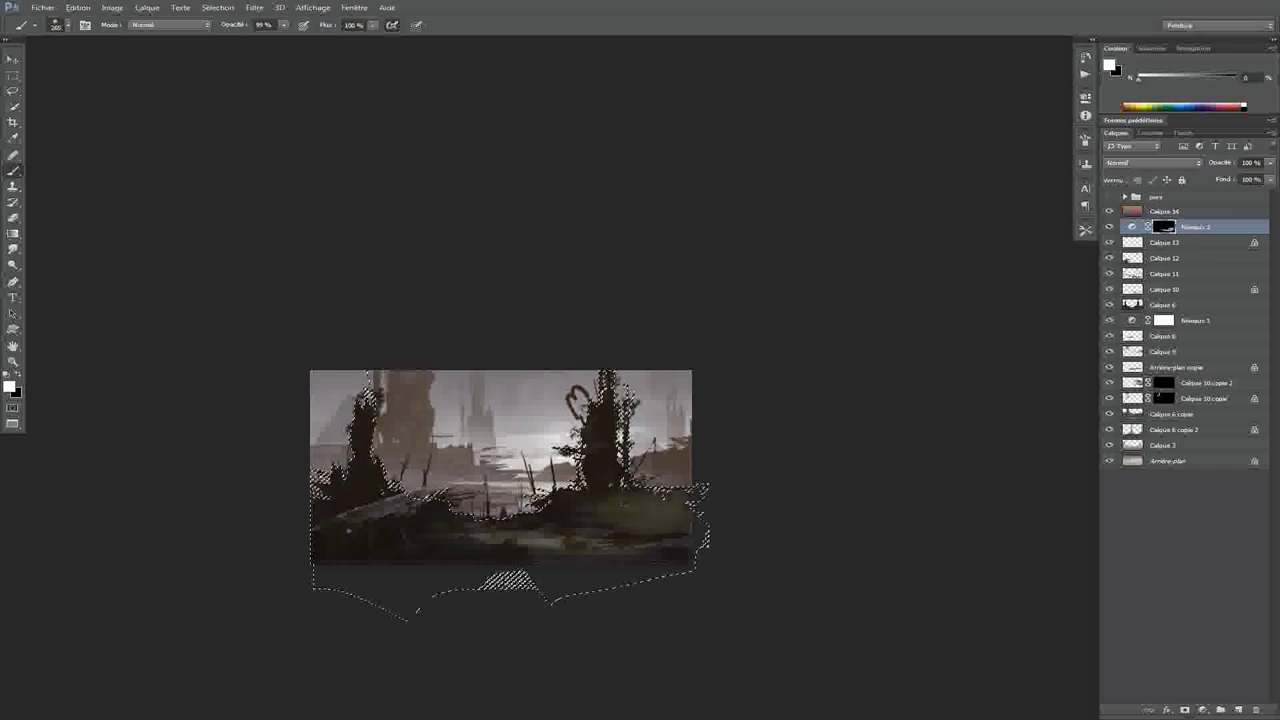
pyautogui.moveTo(640, 505); pyautogui.dragTo(622, 505)
pyautogui.scroll(5, 534, 526)
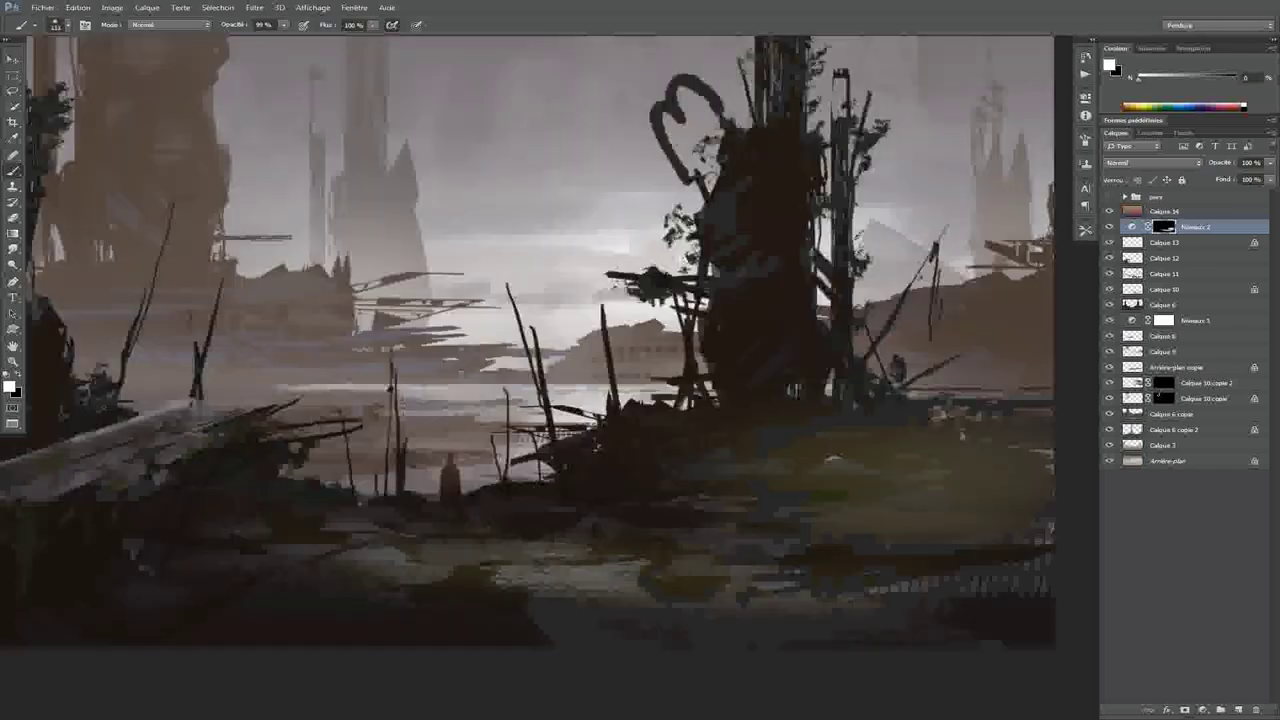
pyautogui.moveTo(457, 534); pyautogui.dragTo(612, 545)
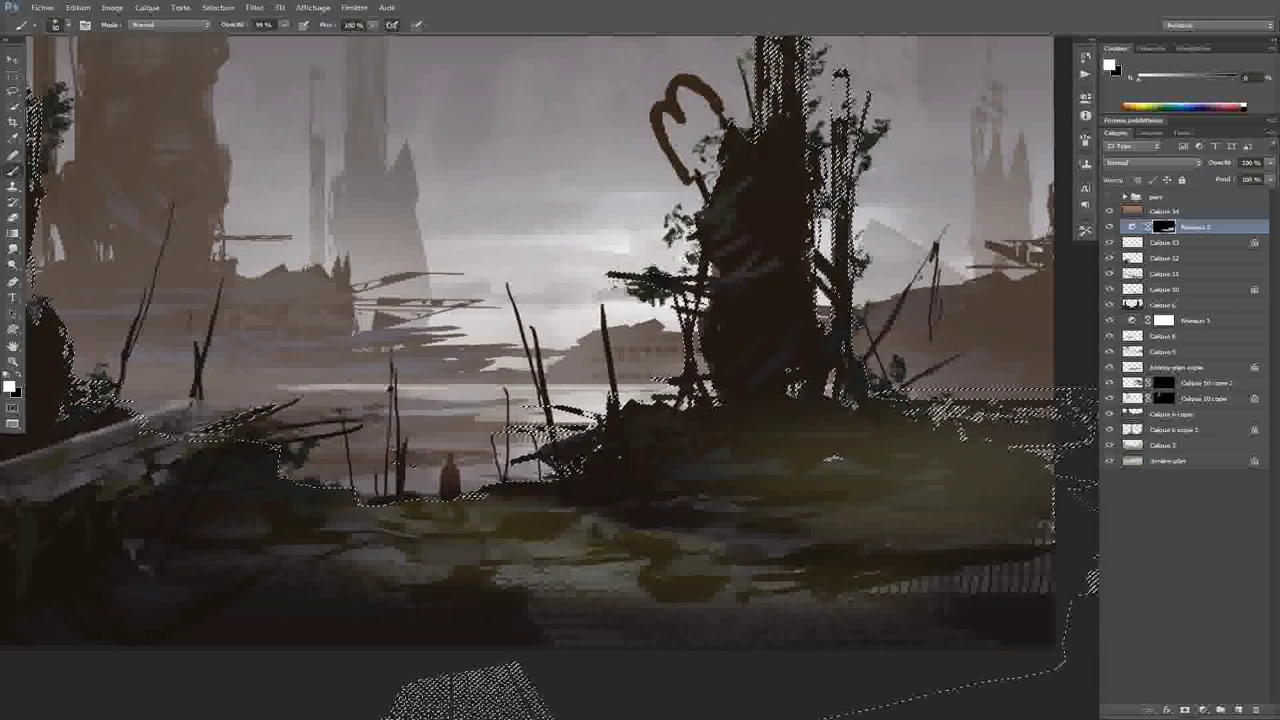
# Replace the foreground selection with one of the small figure and fill it with black on the Niveaux 2 mask
pyautogui.hotkey('ctrl', 'd')
pyautogui.press('x')
pyautogui.hotkey('alt', 'BackSpace')
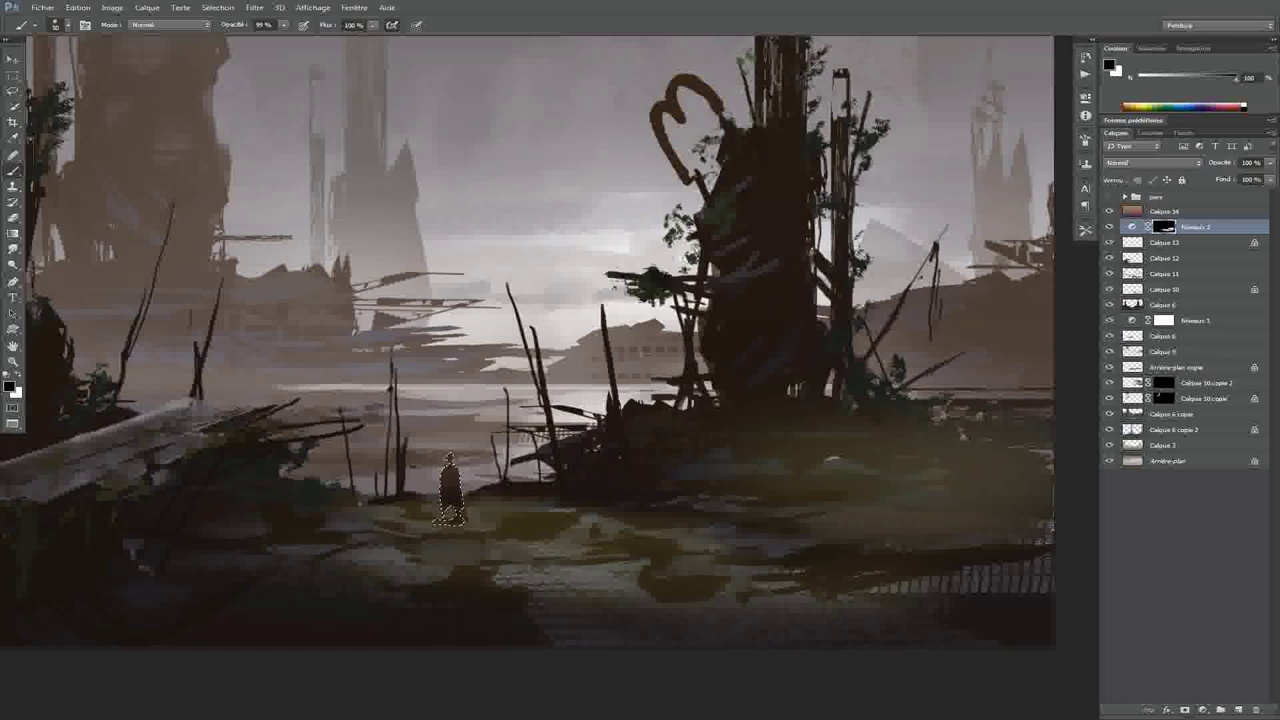
pyautogui.scroll(-4, 603, 620)
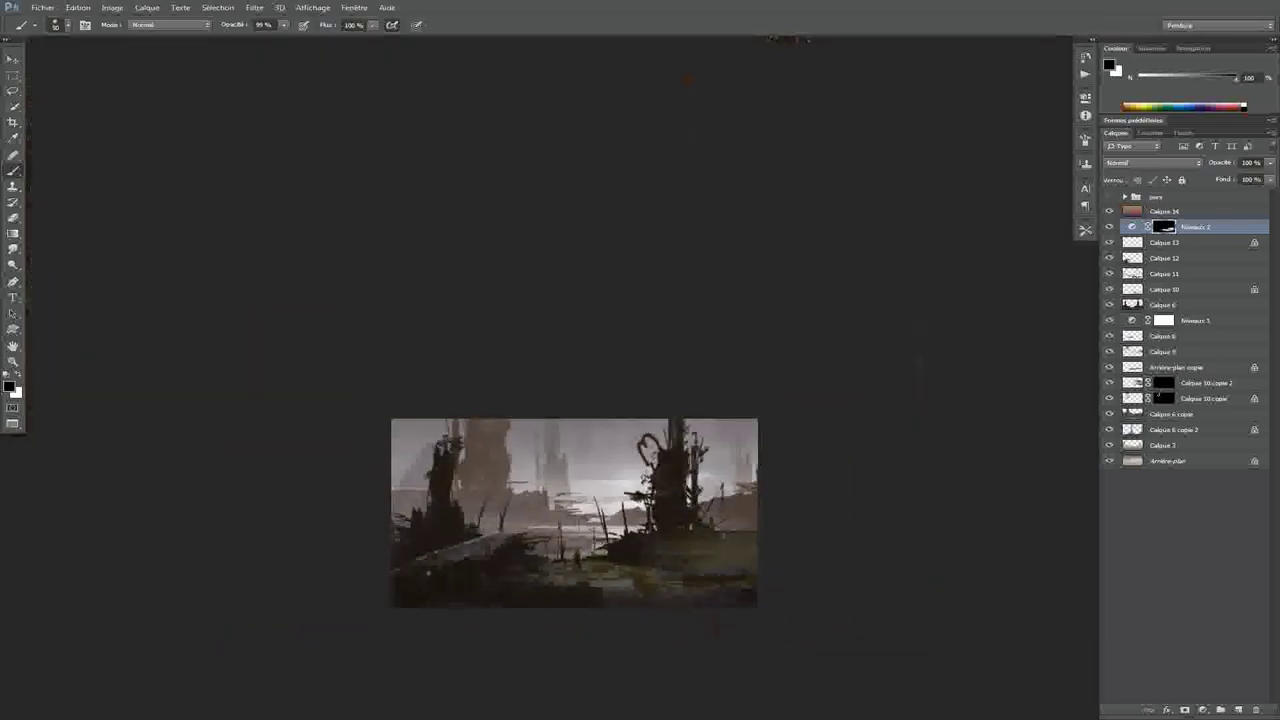
# Paint black on the Niveaux 2 mask to tone down the lightened ground on the right bank and below the figure
pyautogui.hotkey('ctrl', '0')
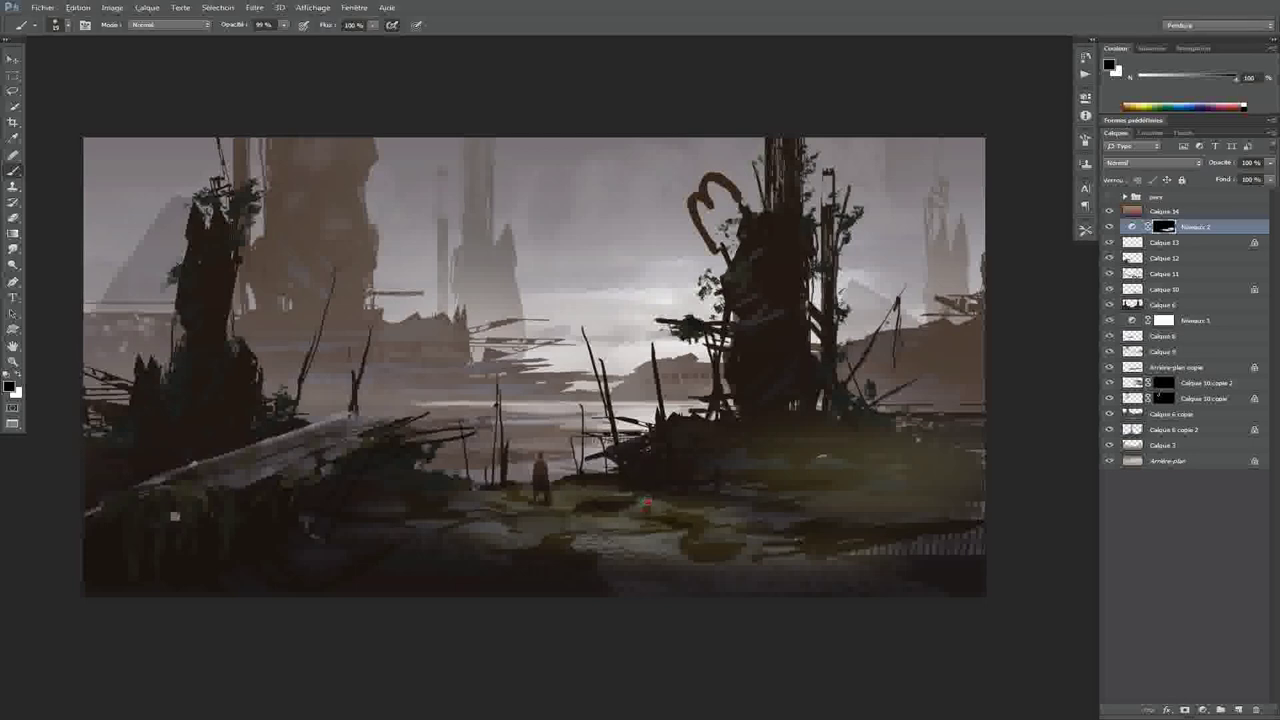
pyautogui.moveTo(700, 515)
pyautogui.mouseDown()
pyautogui.moveTo(811, 506)
pyautogui.moveTo(980, 430)
pyautogui.moveTo(729, 437)
pyautogui.moveTo(970, 492)
pyautogui.mouseUp()
pyautogui.moveTo(543, 523); pyautogui.dragTo(575, 543)
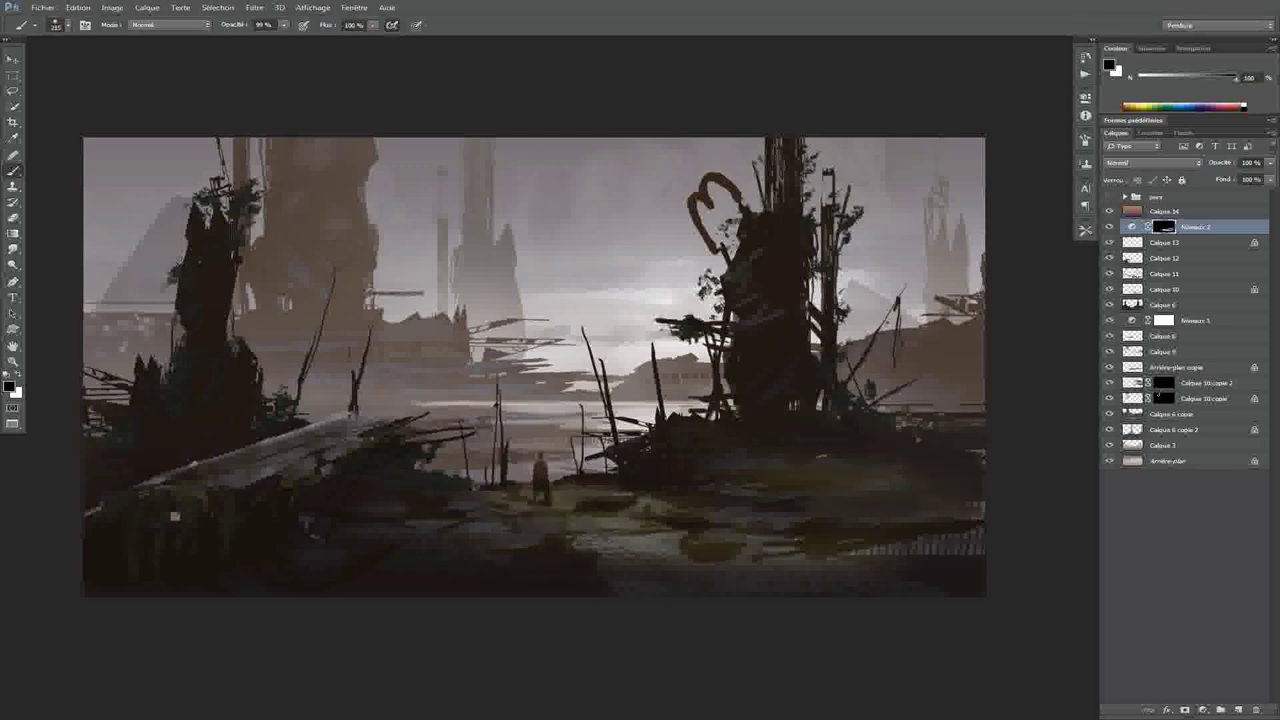
# Reduce the Niveaux 2 adjustment layer's opacity to 61%
pyautogui.scroll(-5, 853, 546)
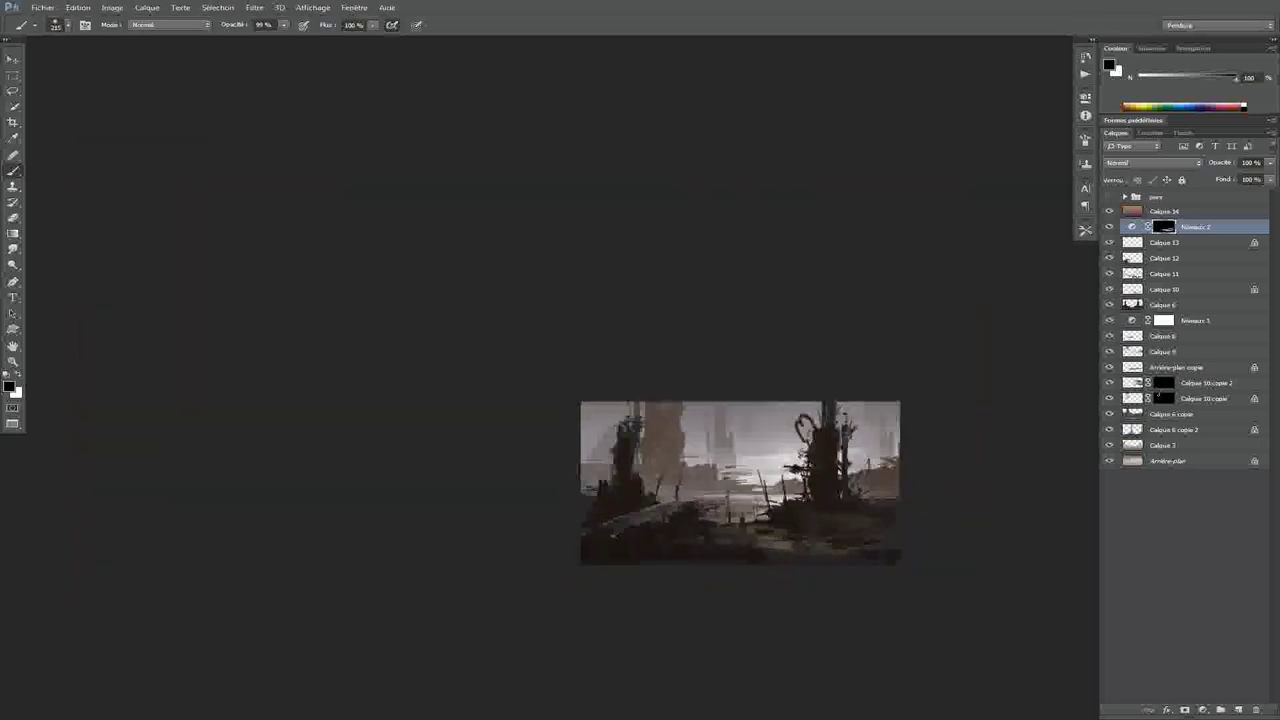
pyautogui.click(1250, 162)
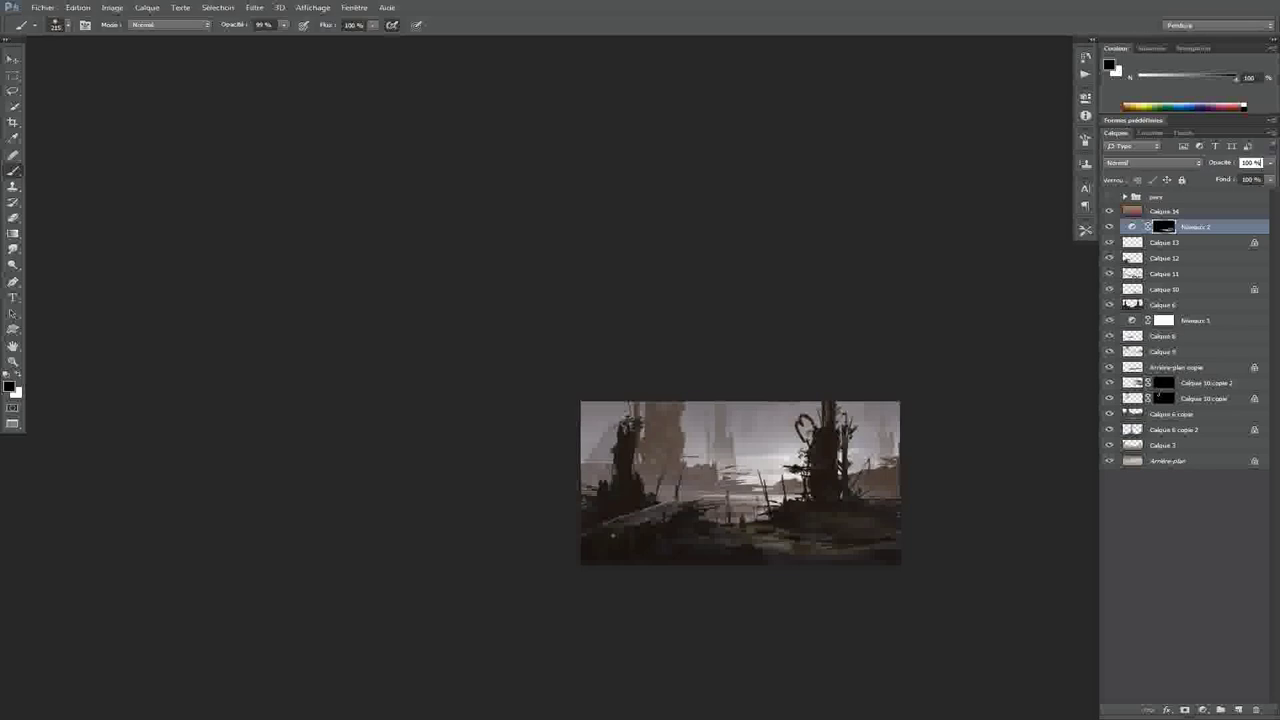
pyautogui.keyDown('alt'); pyautogui.click(790, 540); pyautogui.keyUp('alt')
pyautogui.click(1270, 162)
pyautogui.moveTo(1262, 176)
pyautogui.mouseDown()
pyautogui.moveTo(1213, 176)
pyautogui.moveTo(1243, 176)
pyautogui.mouseUp()
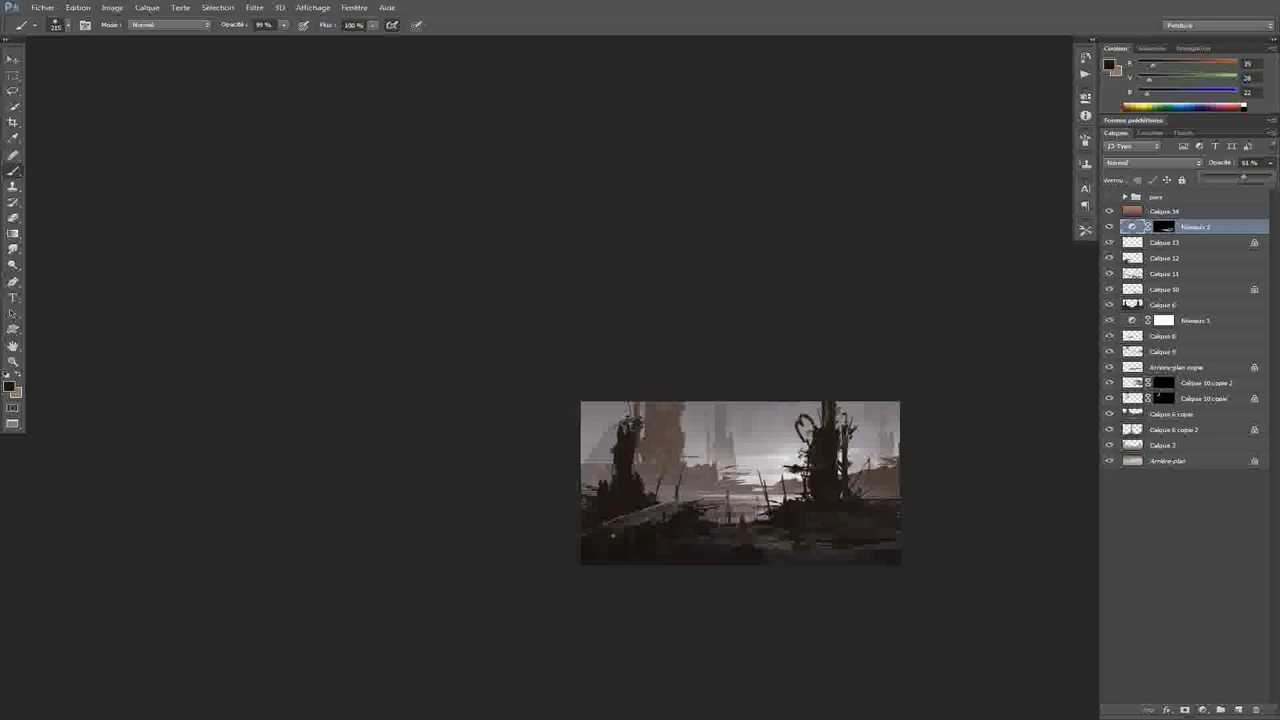
# Add another Niveaux adjustment layer above Niveaux 2 with midtones at 0.67 and output white at 194 to darken the image
pyautogui.scroll(3, 740, 483)
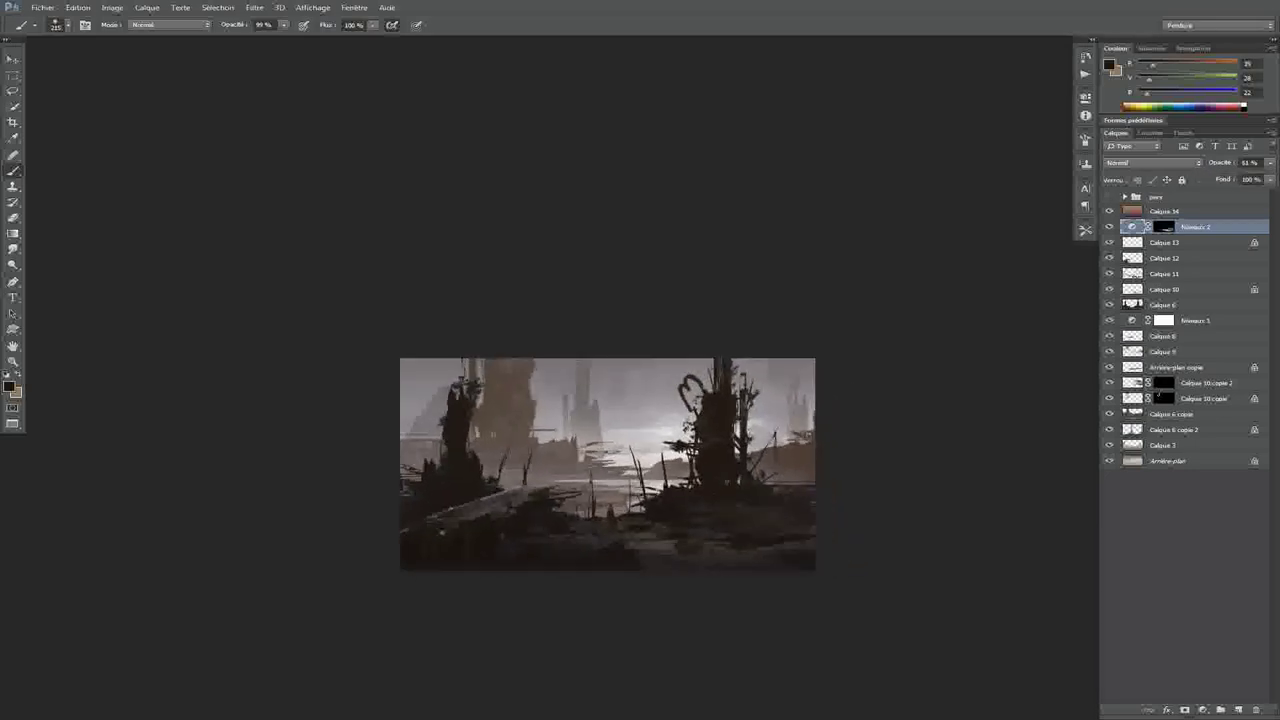
pyautogui.click(1203, 709)
pyautogui.click(1135, 511)
pyautogui.moveTo(931, 213); pyautogui.dragTo(951, 213)
pyautogui.moveTo(1016, 249); pyautogui.dragTo(975, 249)
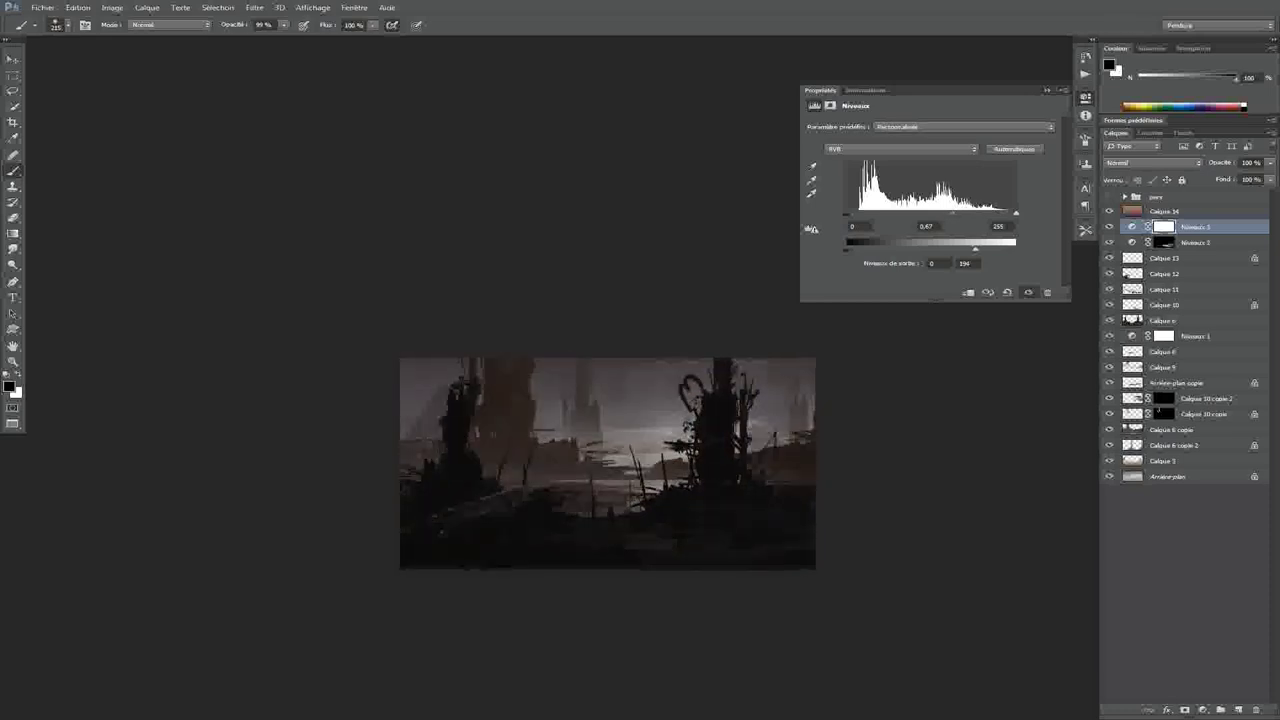
# Invert the Niveaux 3 mask to black and paint white with a large soft brush over the sky and background, limiting the darkening there
pyautogui.click(1046, 90)
pyautogui.hotkey('ctrl', 'i')
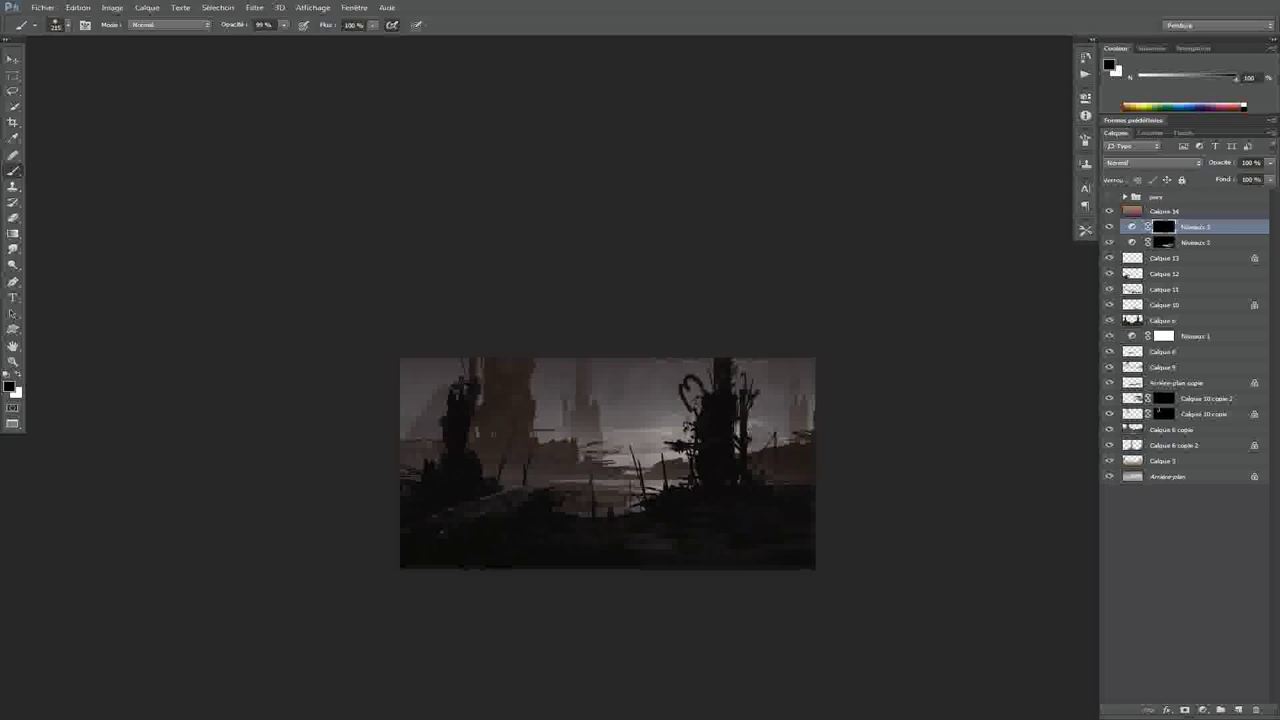
pyautogui.press('x')
pyautogui.moveTo(500, 386); pyautogui.dragTo(520, 386)
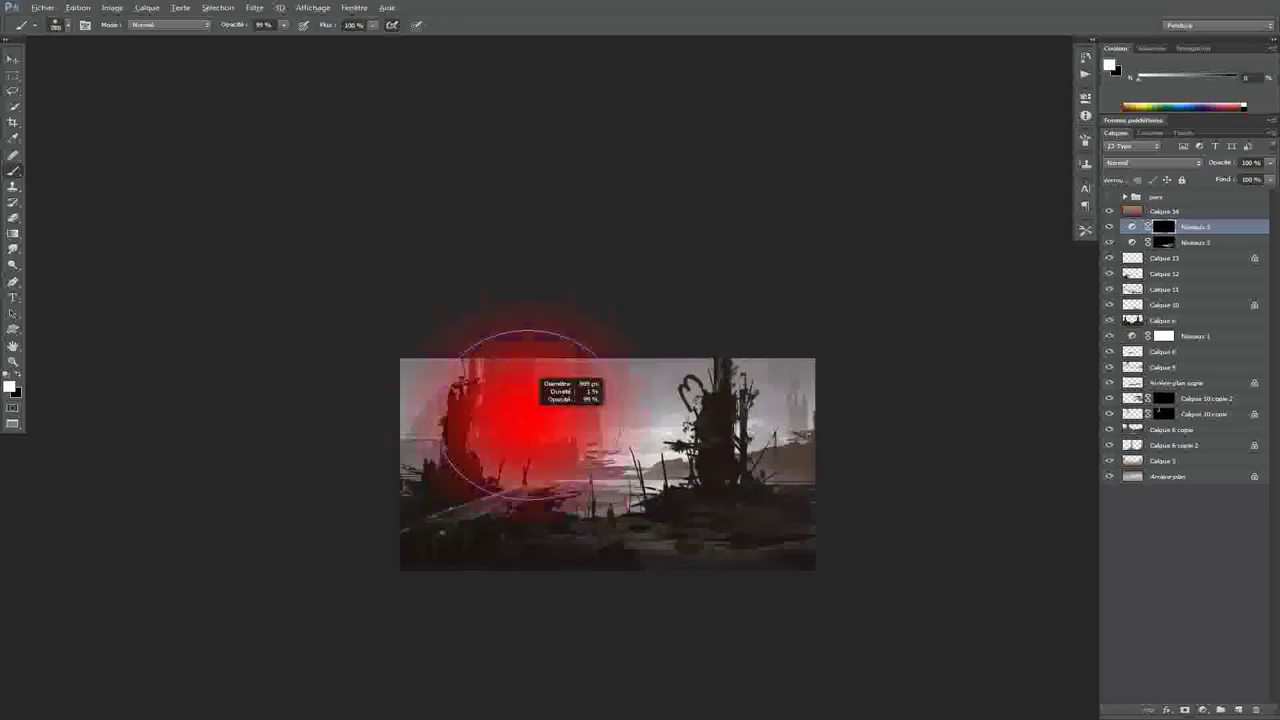
pyautogui.moveTo(430, 380); pyautogui.dragTo(790, 380)
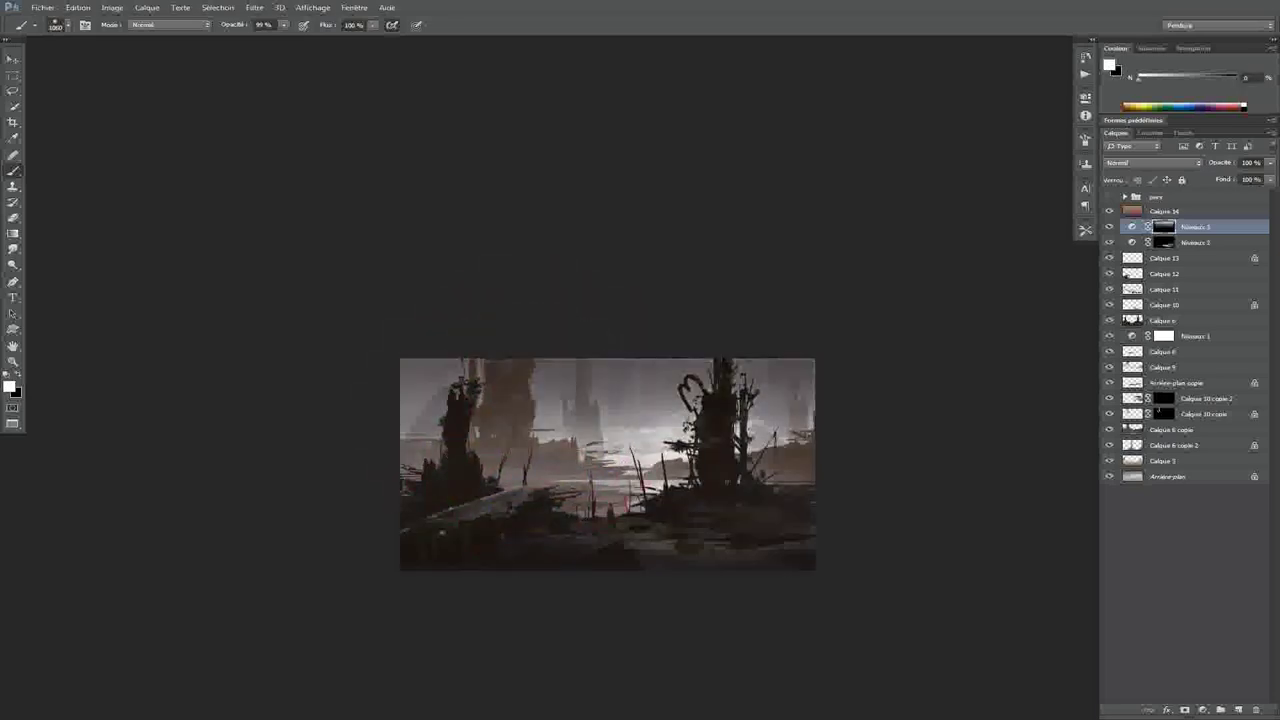
pyautogui.moveTo(410, 400)
pyautogui.mouseDown()
pyautogui.moveTo(810, 400)
pyautogui.moveTo(790, 480)
pyautogui.mouseUp()
pyautogui.scroll(2, 608, 464)
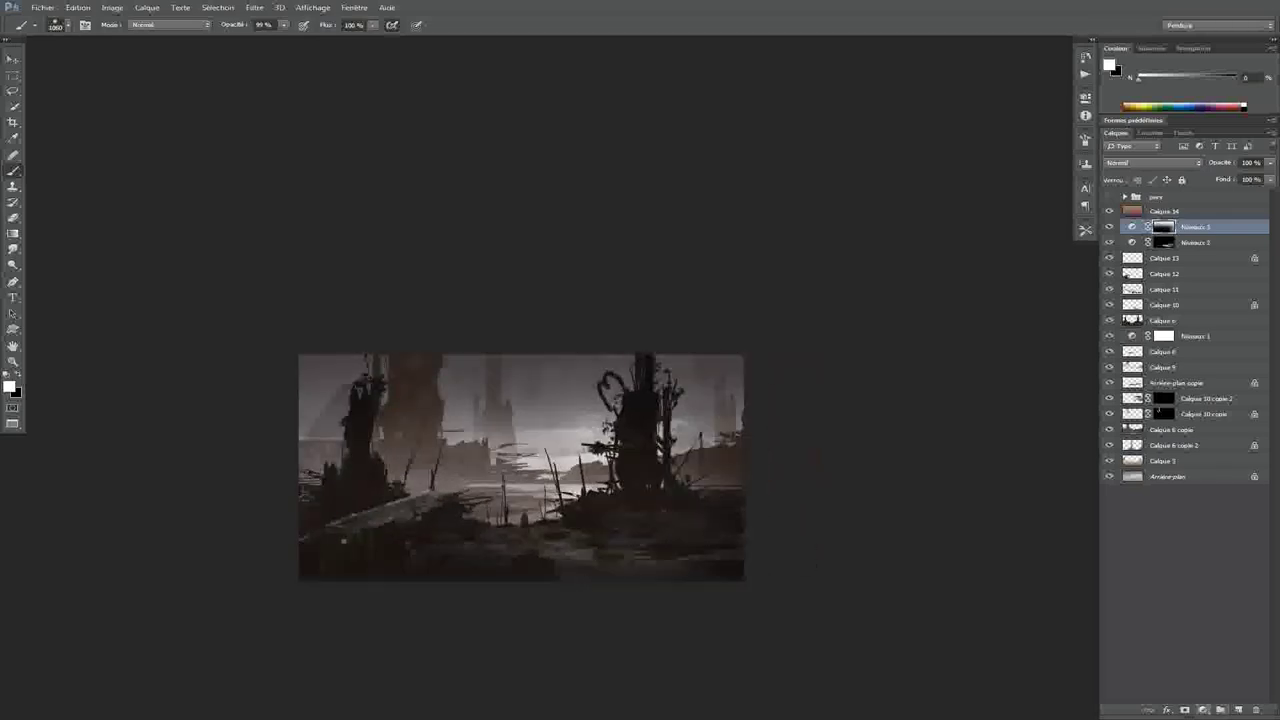
# Add a colour balance adjustment layer, shifting midtones toward red and green (+18) and highlights toward red, magenta (-11) and yellow
pyautogui.click(1203, 710)
pyautogui.click(1167, 580)
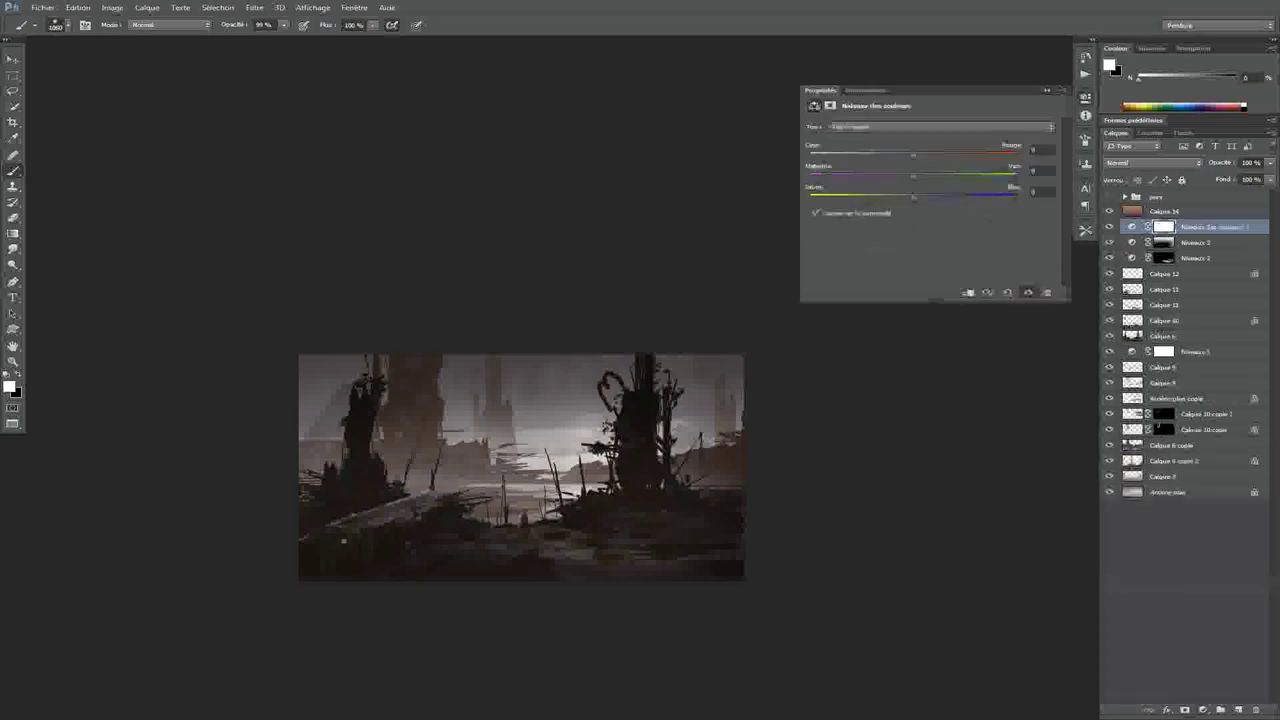
pyautogui.moveTo(913, 176)
pyautogui.mouseDown()
pyautogui.moveTo(931, 176)
pyautogui.moveTo(902, 197)
pyautogui.mouseUp()
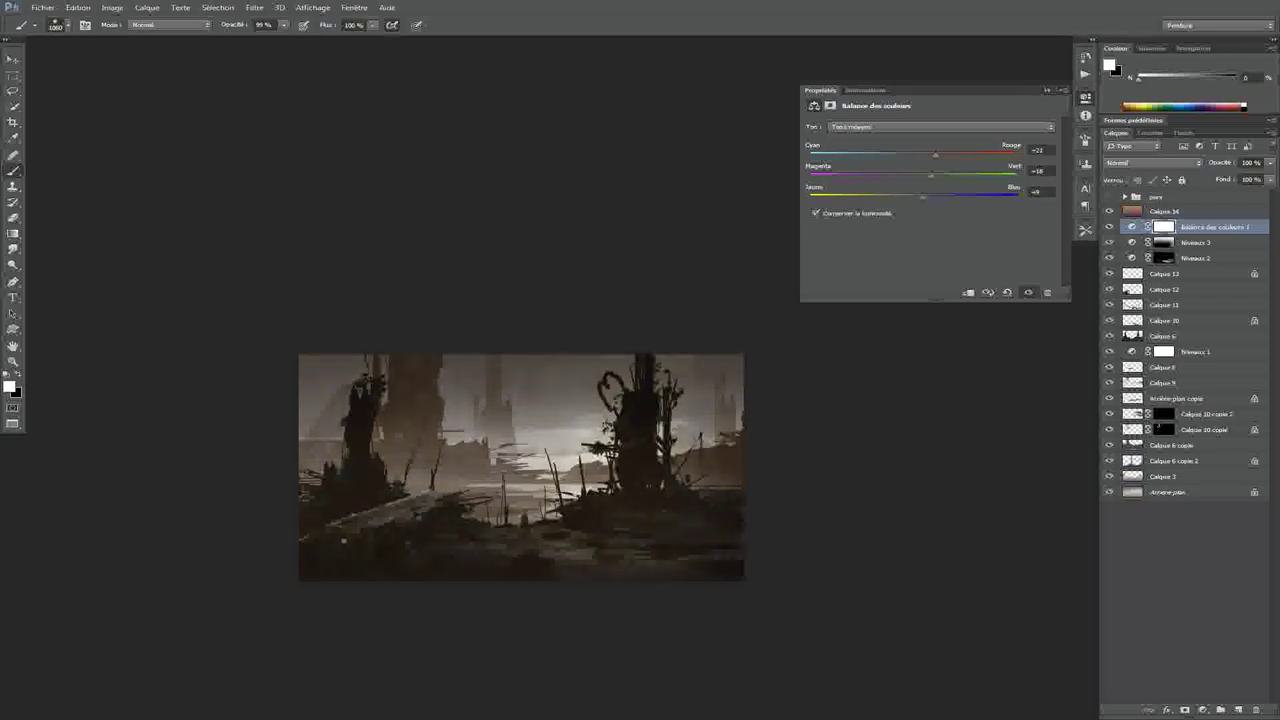
pyautogui.click(832, 127)
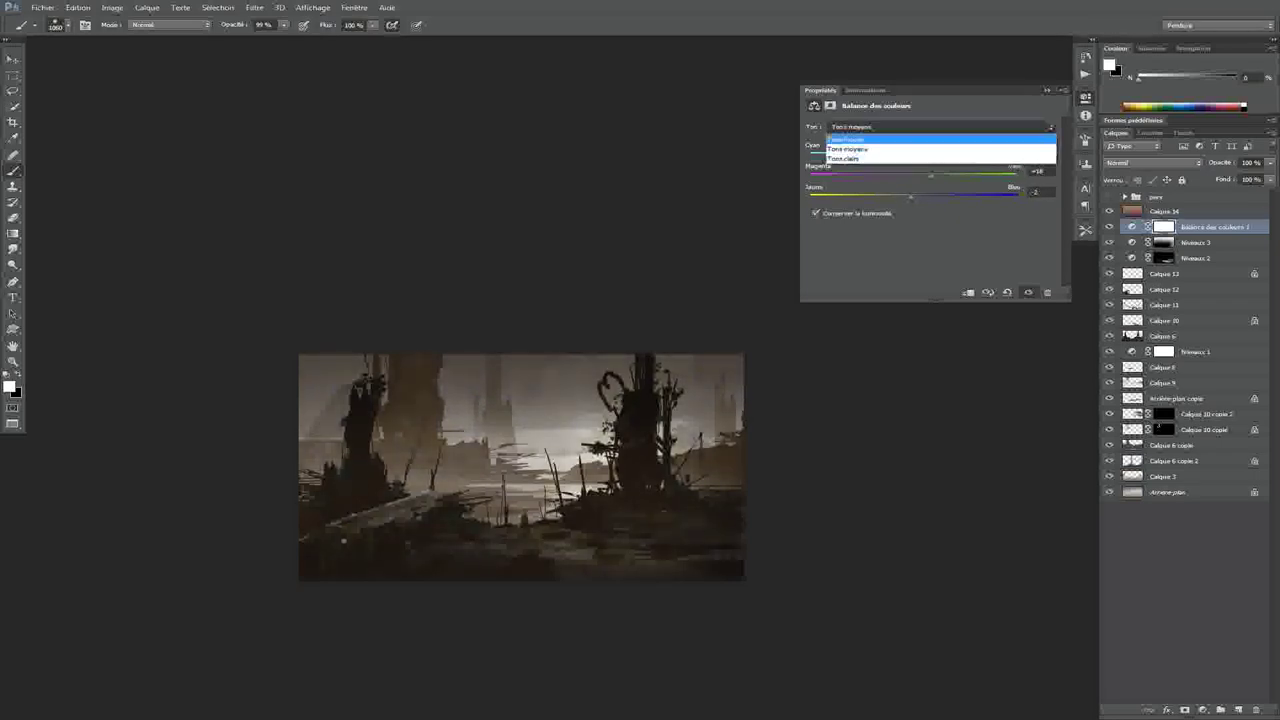
pyautogui.click(828, 161)
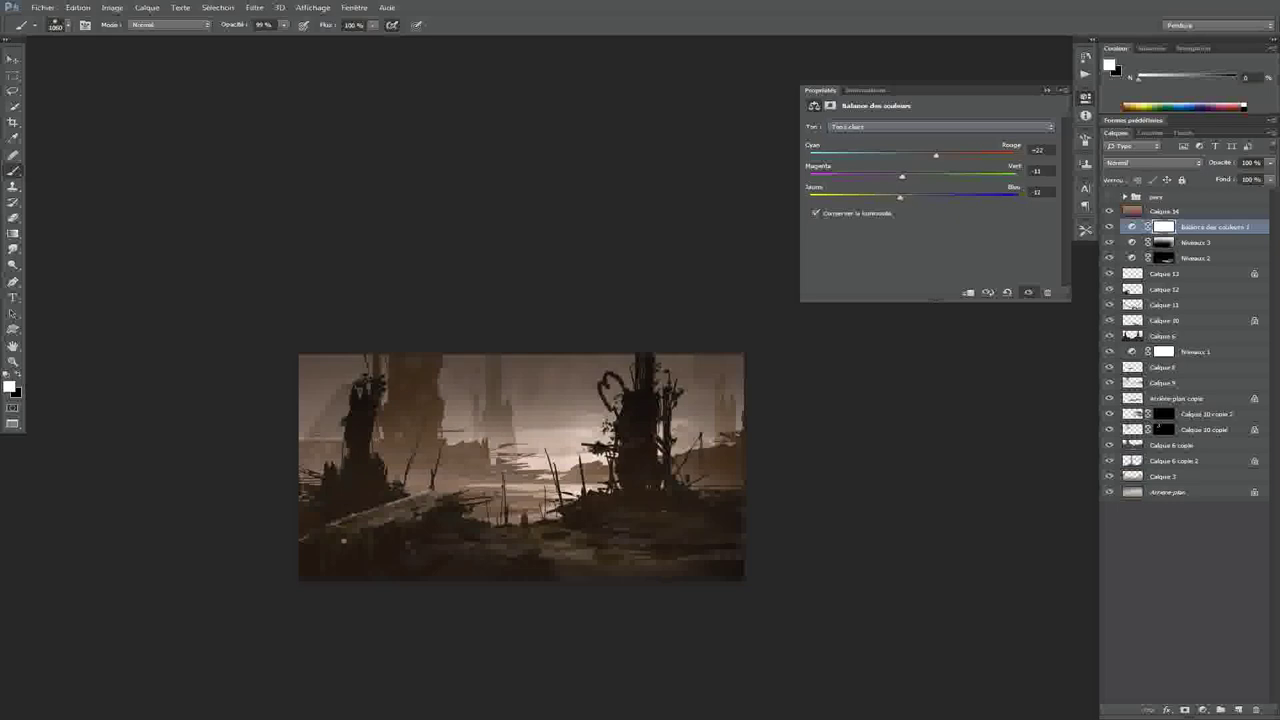
pyautogui.click(1046, 89)
pyautogui.scroll(-3, 735, 428)
pyautogui.scroll(3, 735, 428)
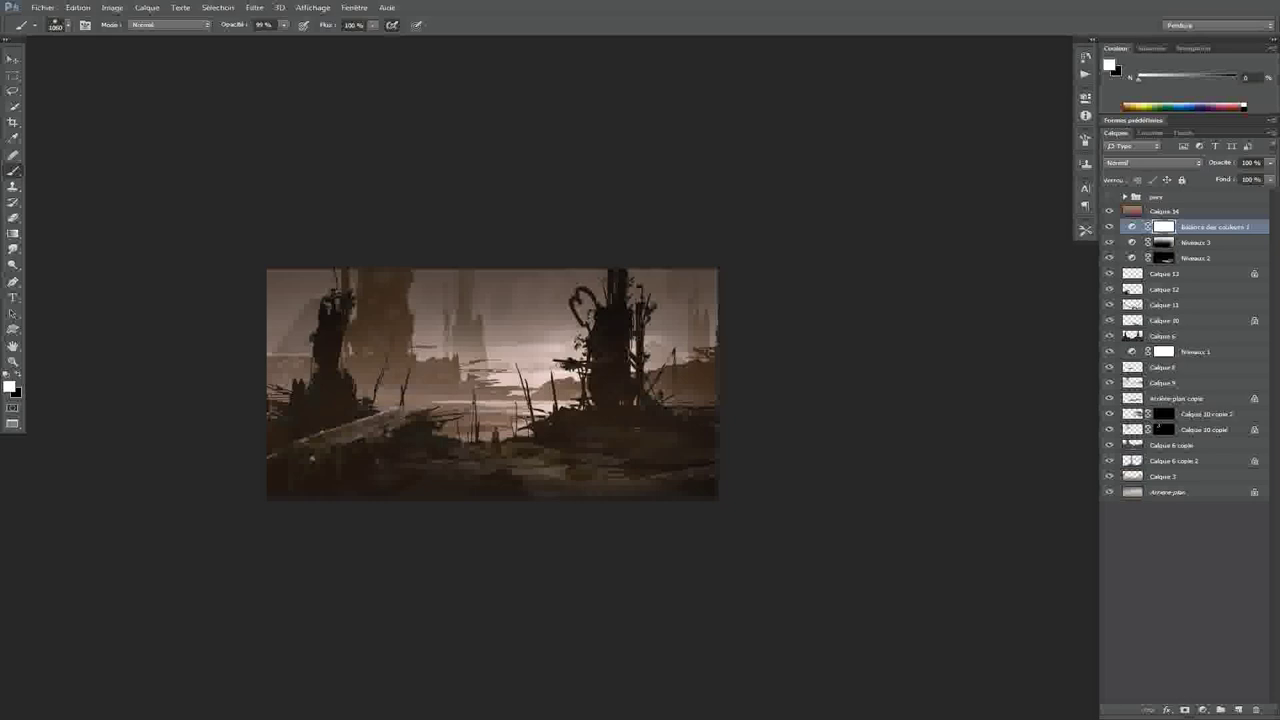
# Create a new layer above Calque 14 and paint a dark brown M-shaped arch sign beside the right tower at 99% opacity
pyautogui.hotkey('alt', ']')
pyautogui.hotkey('ctrl', 'shift', 'alt', 'n')
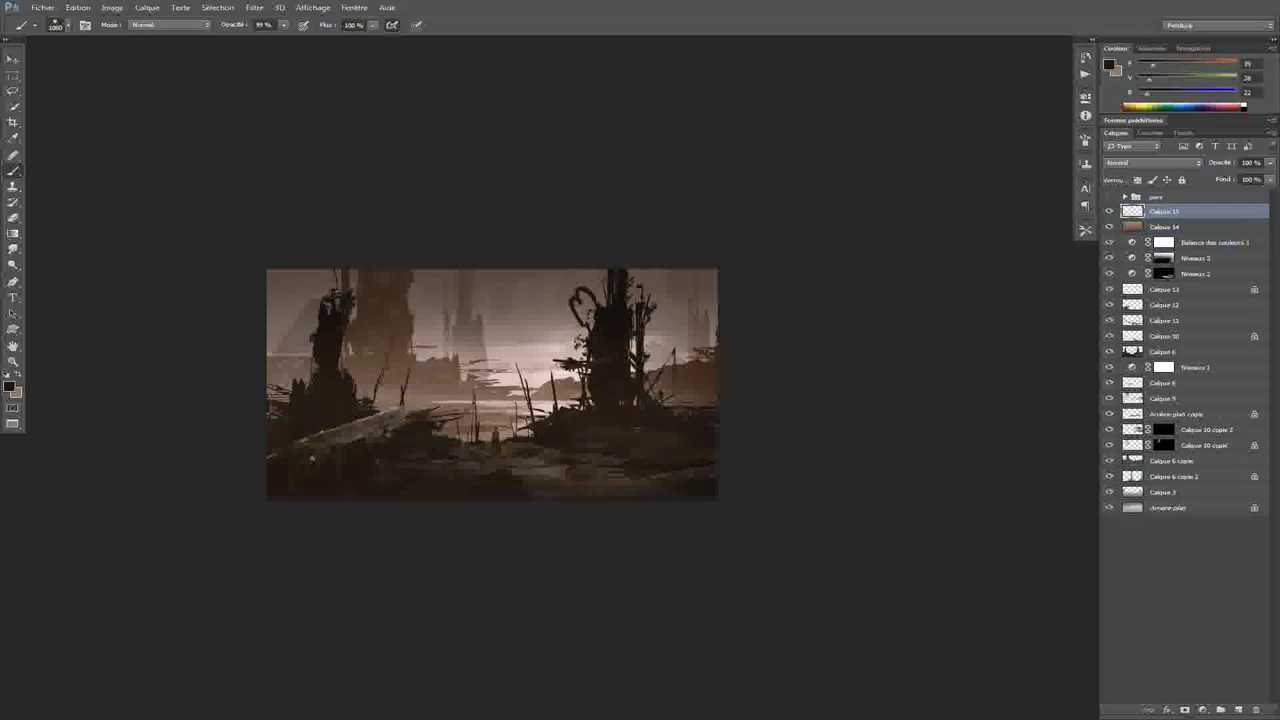
pyautogui.scroll(6, 524, 432)
pyautogui.rightClick(512, 285)
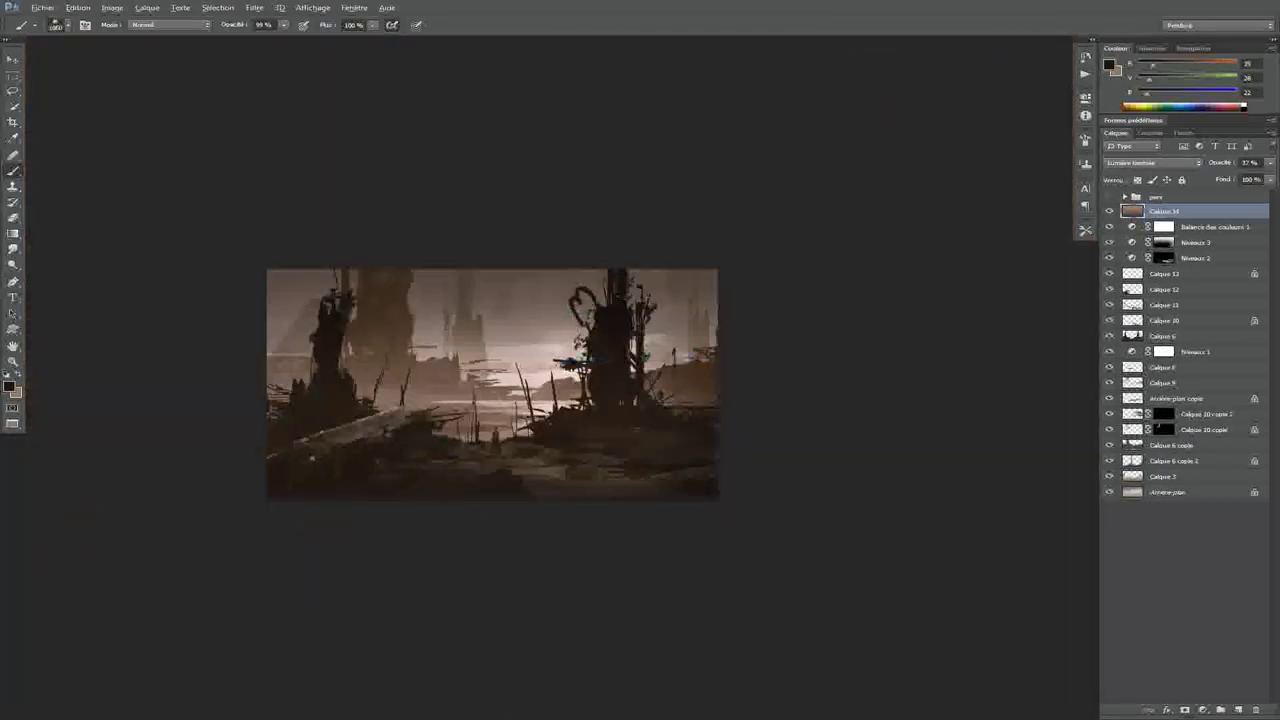
pyautogui.rightClick(517, 357)
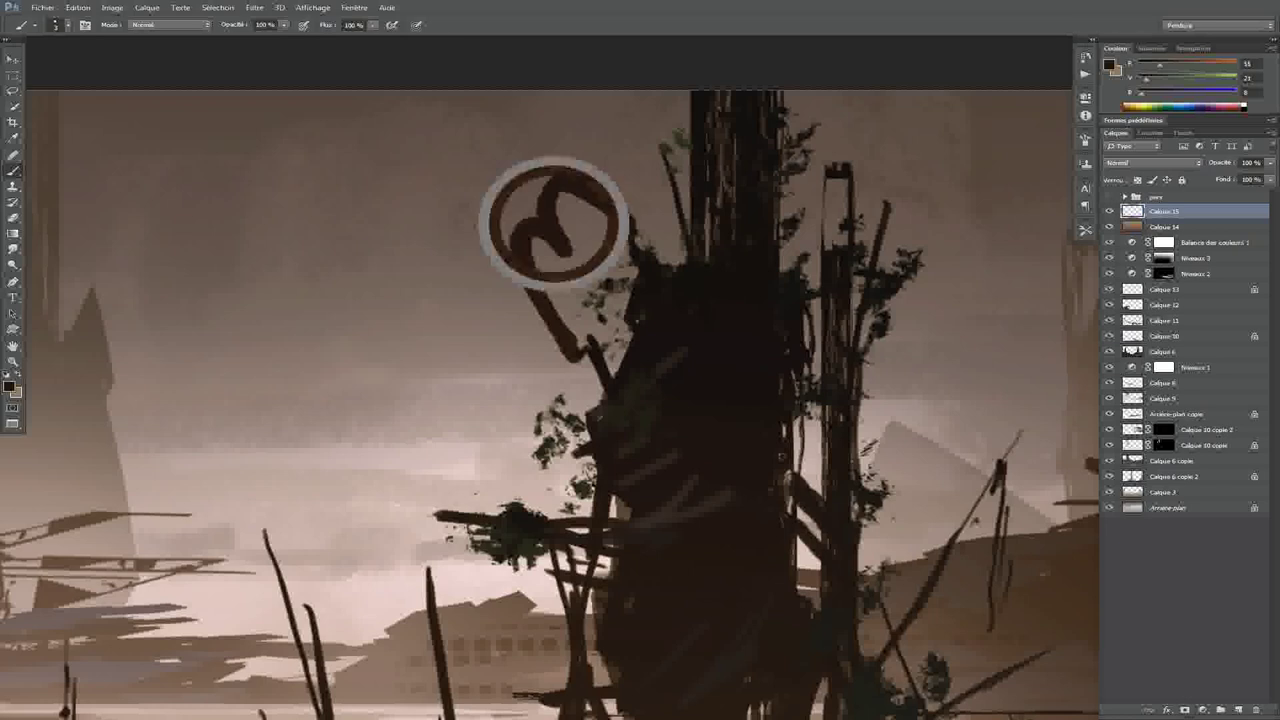
pyautogui.press('9')
pyautogui.press('9')
pyautogui.moveTo(565, 257); pyautogui.dragTo(578, 272)
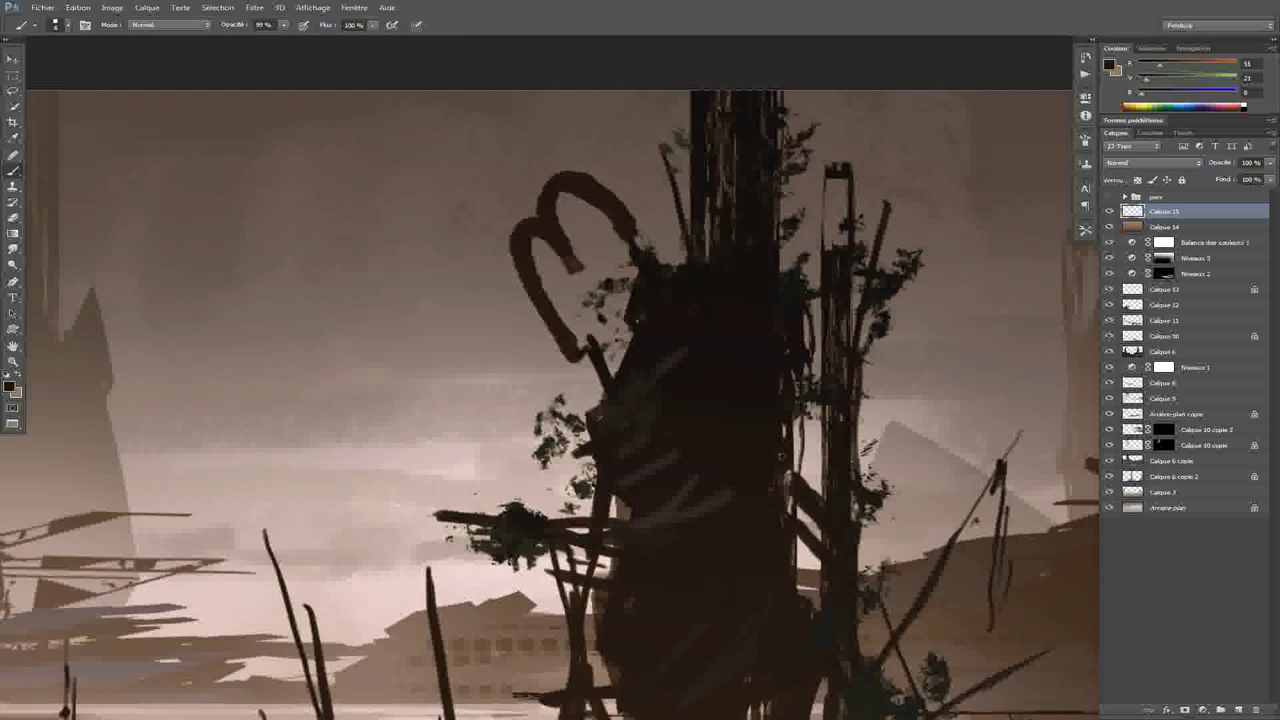
# Resize the hard square brush and thicken the M-shaped sign's arches, extending the middle and right strokes
pyautogui.rightClick(566, 236)
pyautogui.press('Escape')
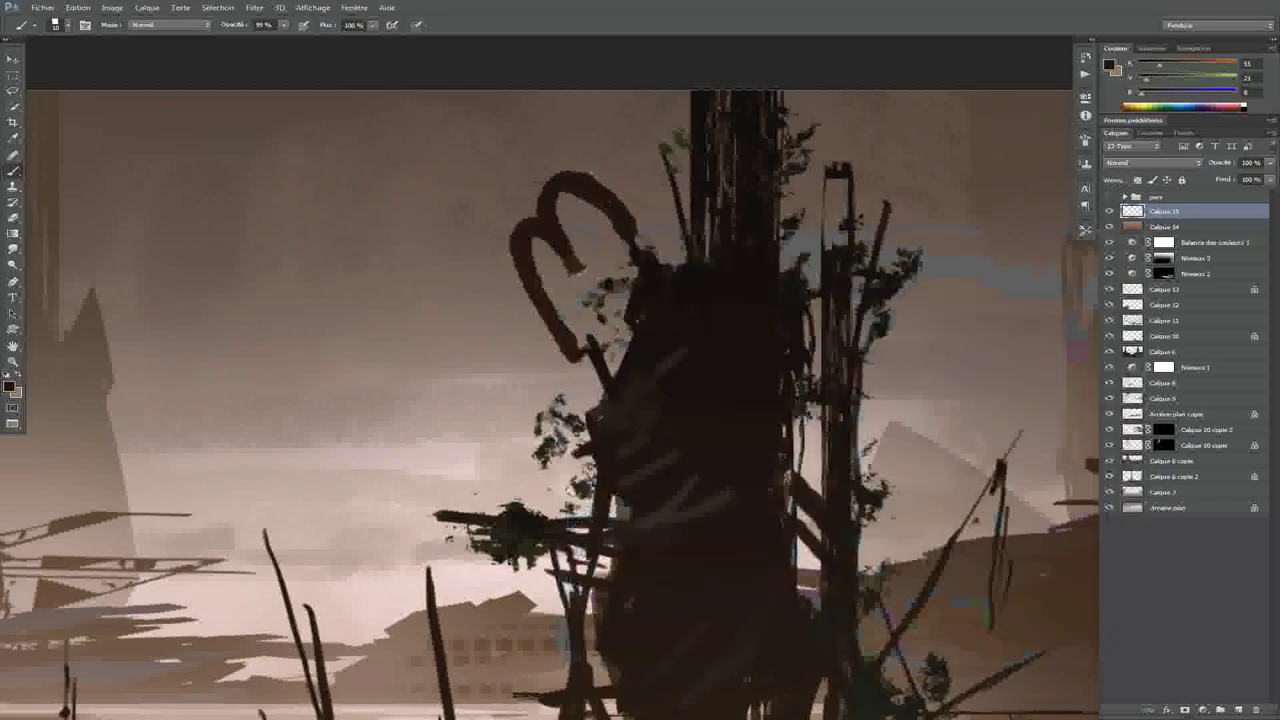
pyautogui.keyDown('alt'); pyautogui.rightClick(551, 242); pyautogui.keyUp('alt')
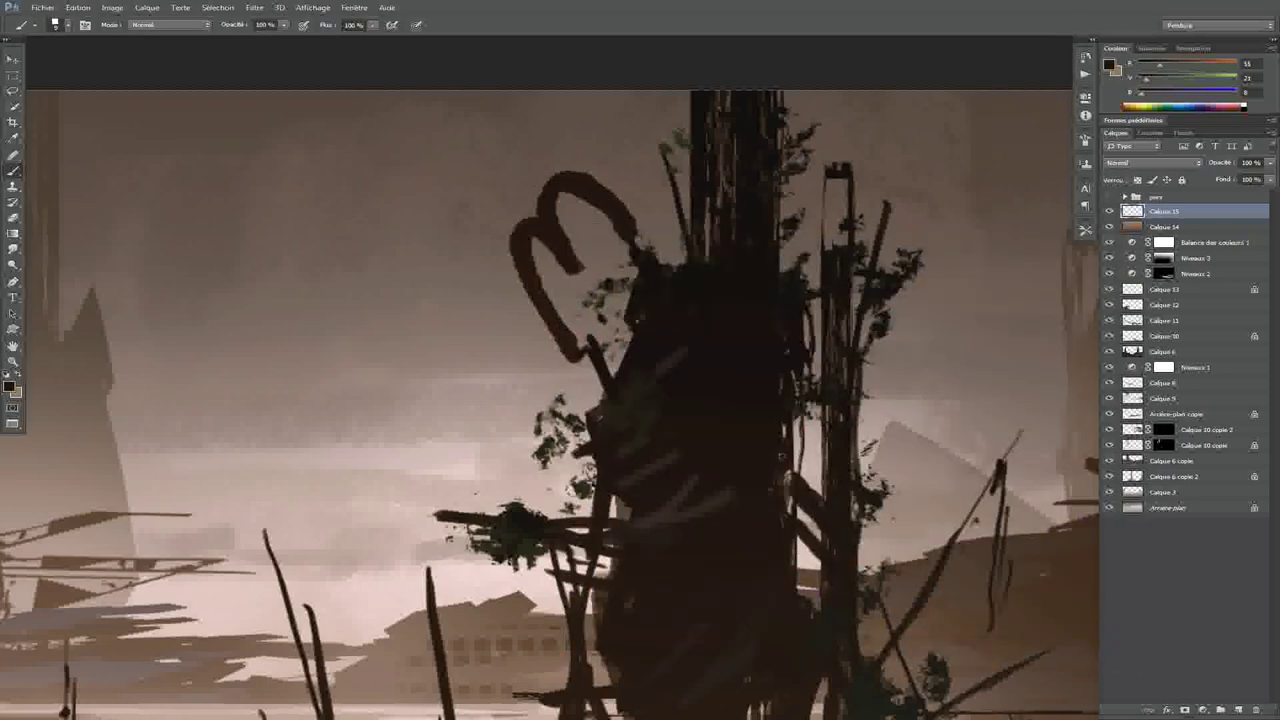
pyautogui.moveTo(541, 283); pyautogui.dragTo(577, 333)
pyautogui.keyDown('alt'); pyautogui.rightClick(578, 256); pyautogui.keyUp('alt')
pyautogui.moveTo(562, 268); pyautogui.dragTo(586, 280)
pyautogui.moveTo(558, 196)
pyautogui.mouseDown()
pyautogui.moveTo(564, 228)
pyautogui.moveTo(650, 238)
pyautogui.mouseUp()
# Pick a muted olive green and repaint the M-shaped sign with it
pyautogui.keyDown('alt'); pyautogui.keyDown('shift'); pyautogui.rightClick(609, 211); pyautogui.keyUp('shift'); pyautogui.keyUp('alt')
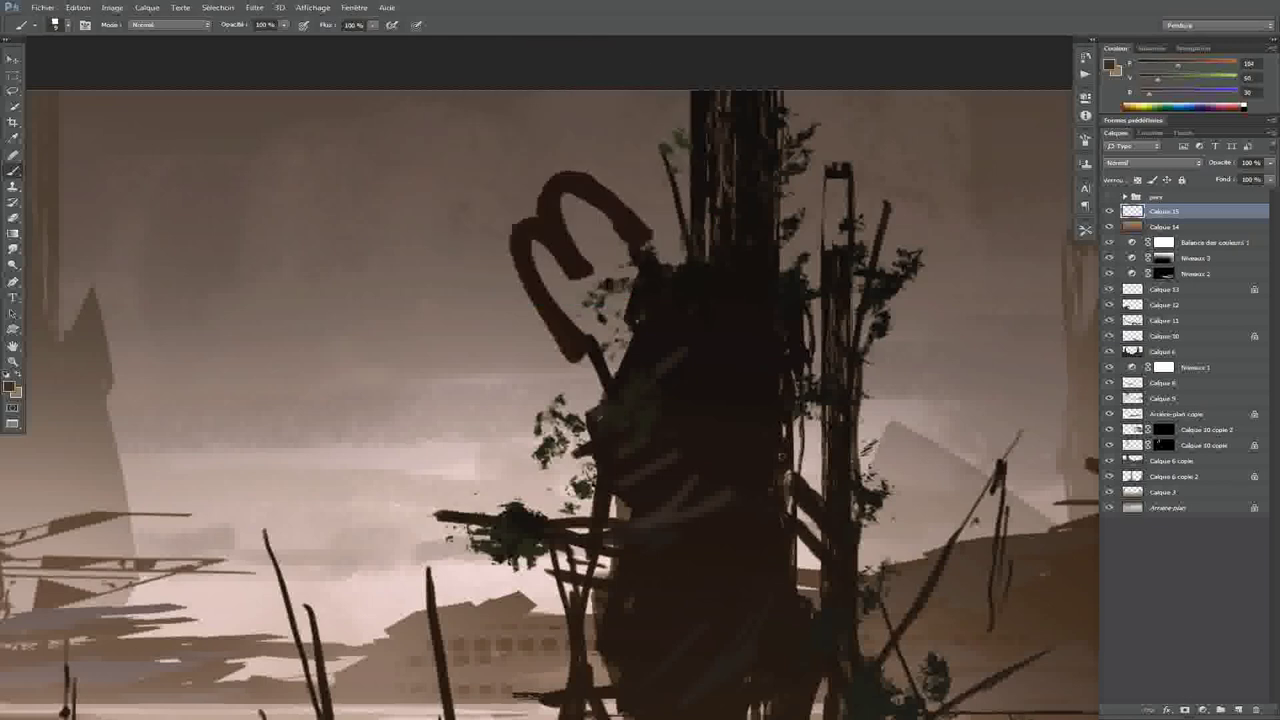
pyautogui.keyDown('alt'); pyautogui.keyDown('shift'); pyautogui.rightClick(615, 222); pyautogui.keyUp('shift'); pyautogui.keyUp('alt')
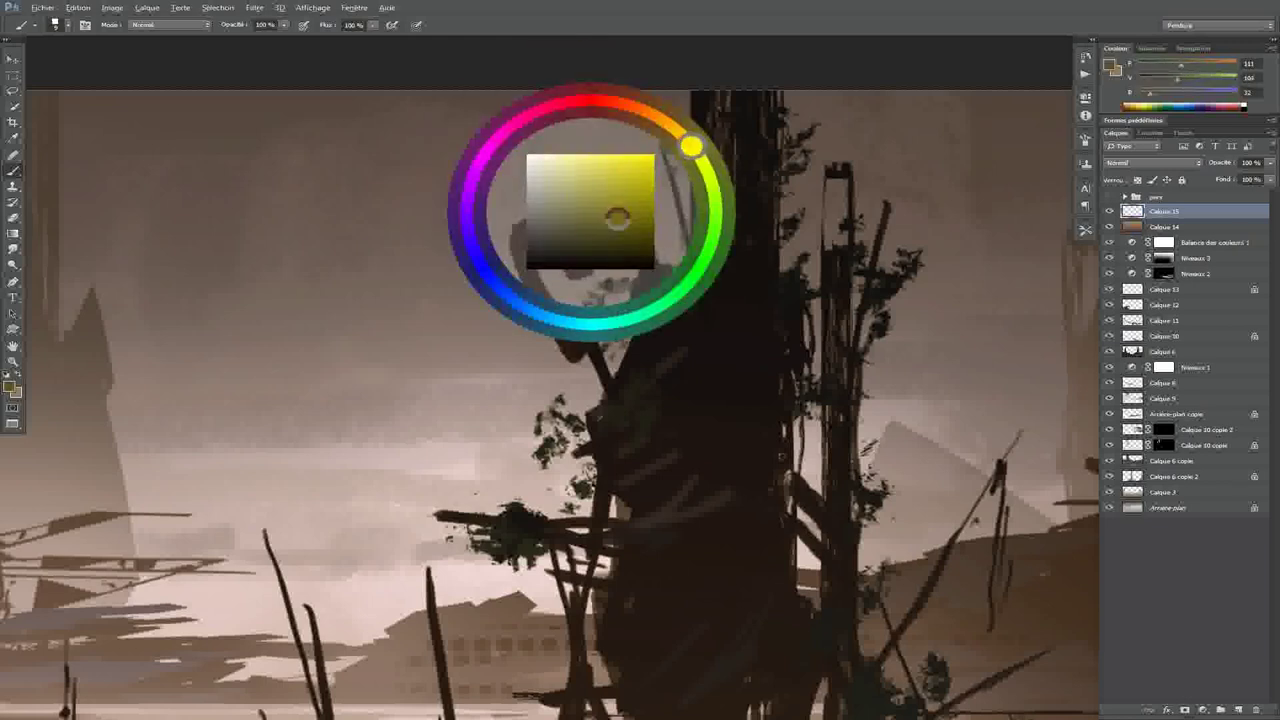
pyautogui.moveTo(620, 220); pyautogui.dragTo(645, 240)
pyautogui.keyDown('alt'); pyautogui.keyDown('shift'); pyautogui.rightClick(630, 236); pyautogui.keyUp('shift'); pyautogui.keyUp('alt')
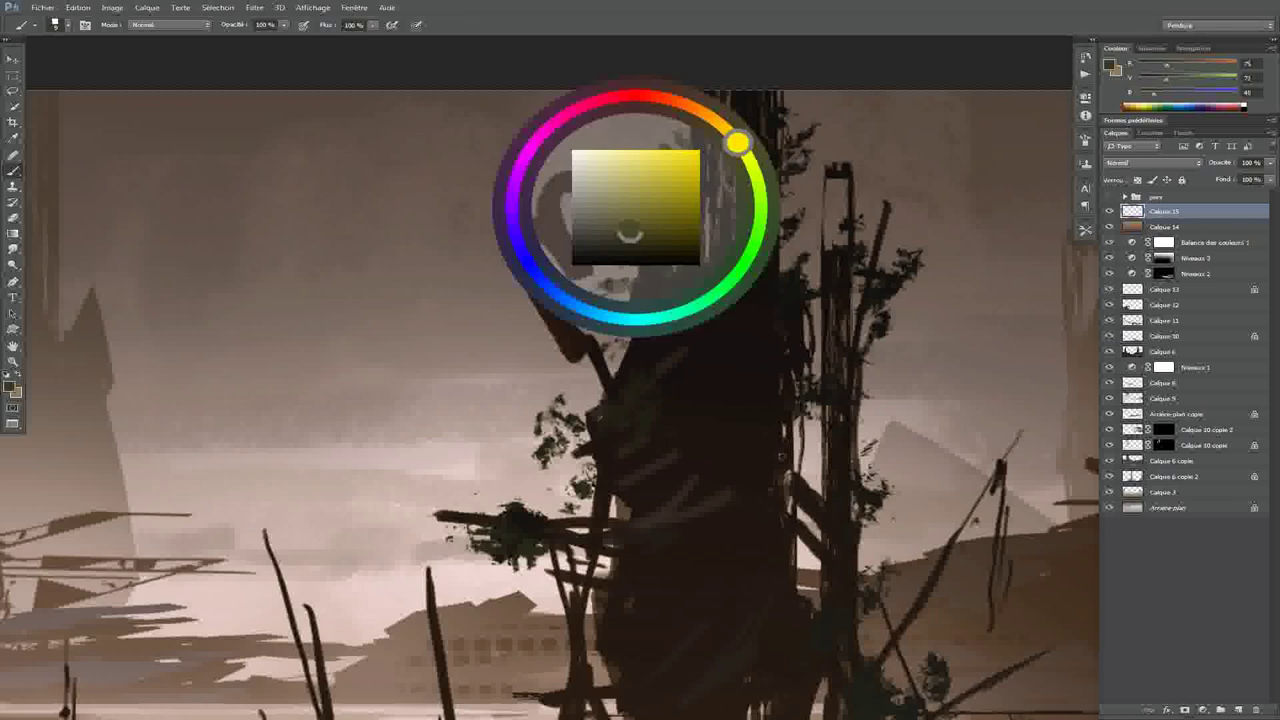
pyautogui.moveTo(625, 214)
pyautogui.mouseDown()
pyautogui.moveTo(562, 182)
pyautogui.moveTo(548, 214)
pyautogui.moveTo(574, 268)
pyautogui.moveTo(531, 226)
pyautogui.moveTo(519, 254)
pyautogui.moveTo(541, 314)
pyautogui.moveTo(577, 350)
pyautogui.moveTo(556, 340)
pyautogui.mouseUp()
pyautogui.hotkey('ctrl', '-')
pyautogui.hotkey('ctrl', '-')
pyautogui.hotkey('ctrl', '-')
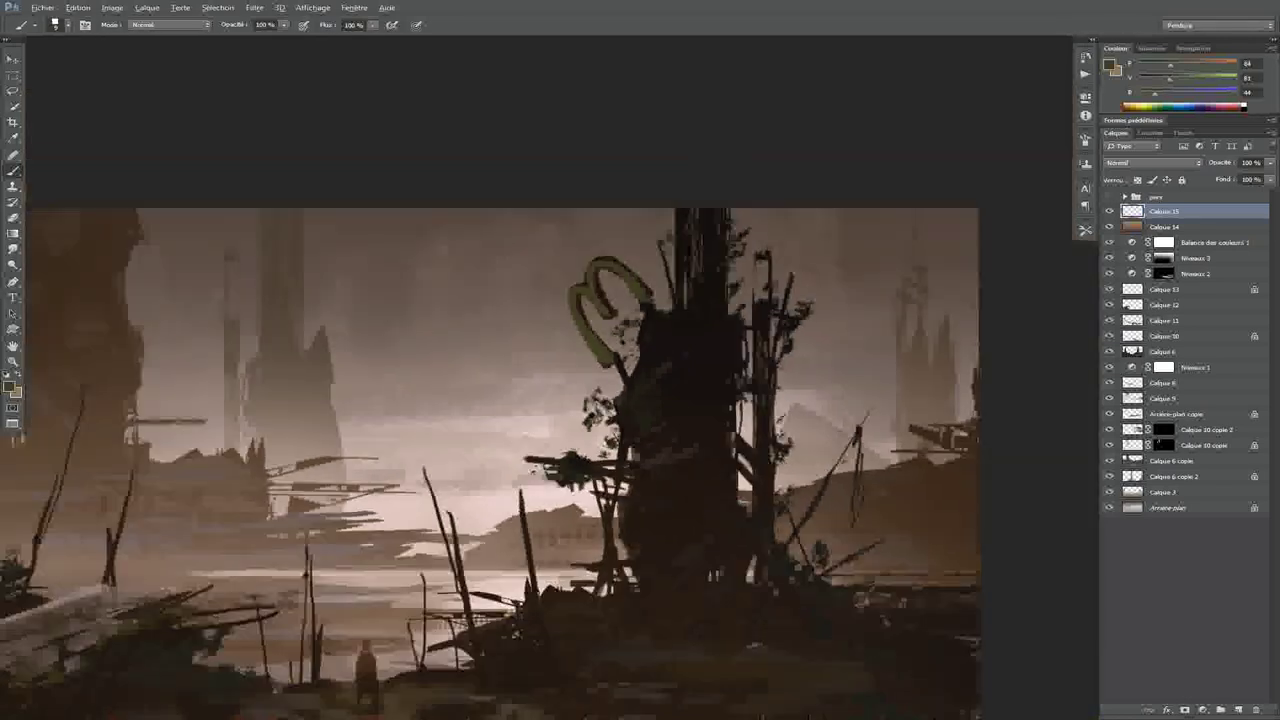
# Switch to another brush and paint muted blue accents on the debris beside the left ruins and on the right-hand ground
pyautogui.hotkey('ctrl', '+')
pyautogui.rightClick(676, 283)
pyautogui.click(745, 447)
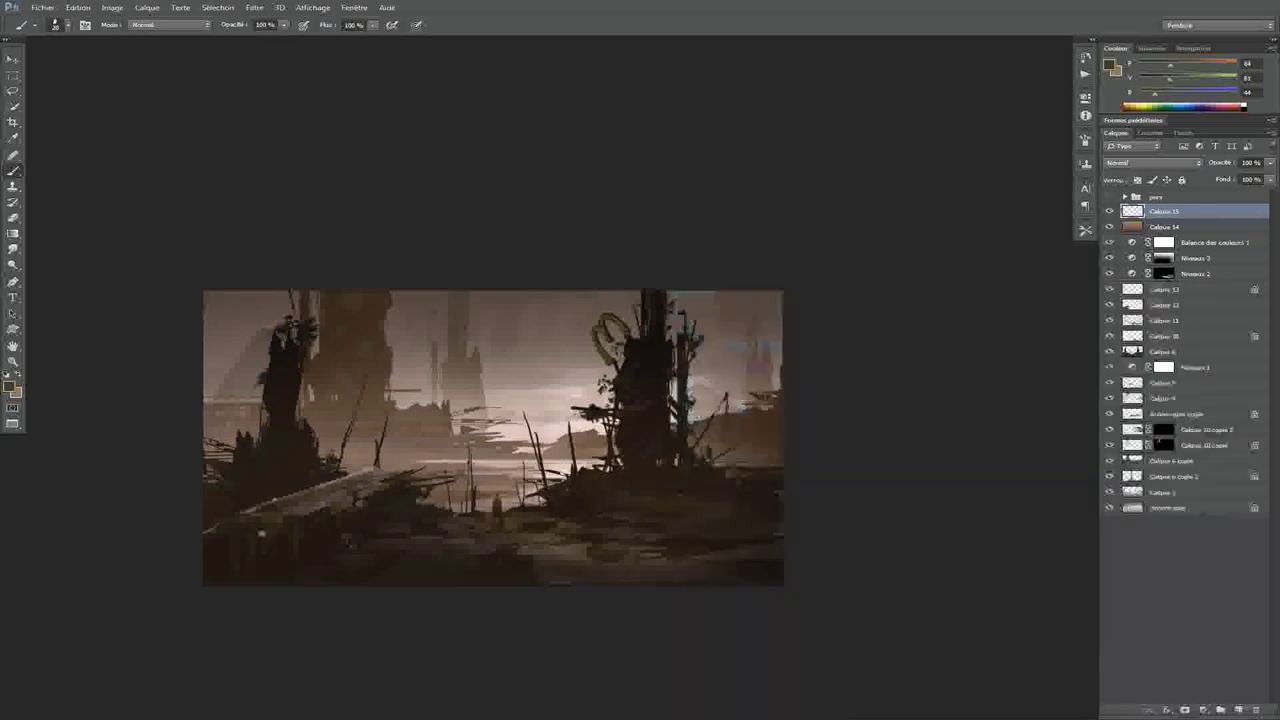
pyautogui.press('Return')
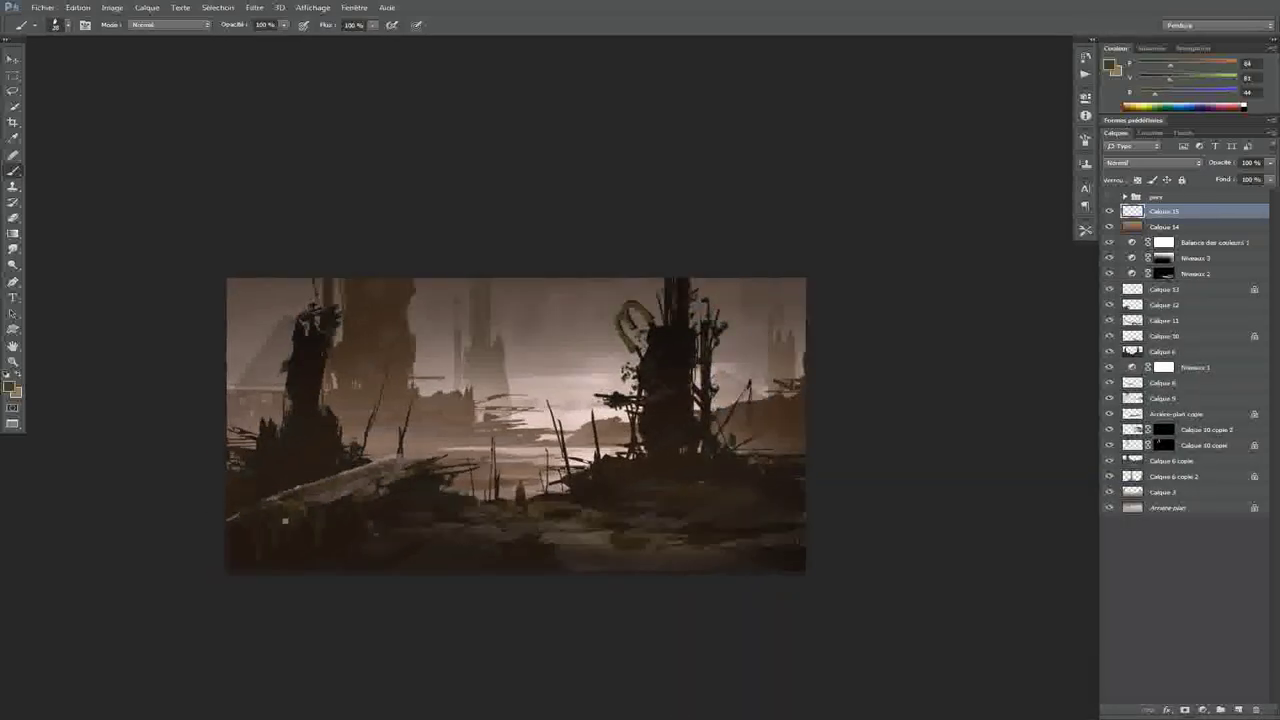
pyautogui.moveTo(705, 498); pyautogui.dragTo(729, 512)
pyautogui.scroll(3, 386, 509)
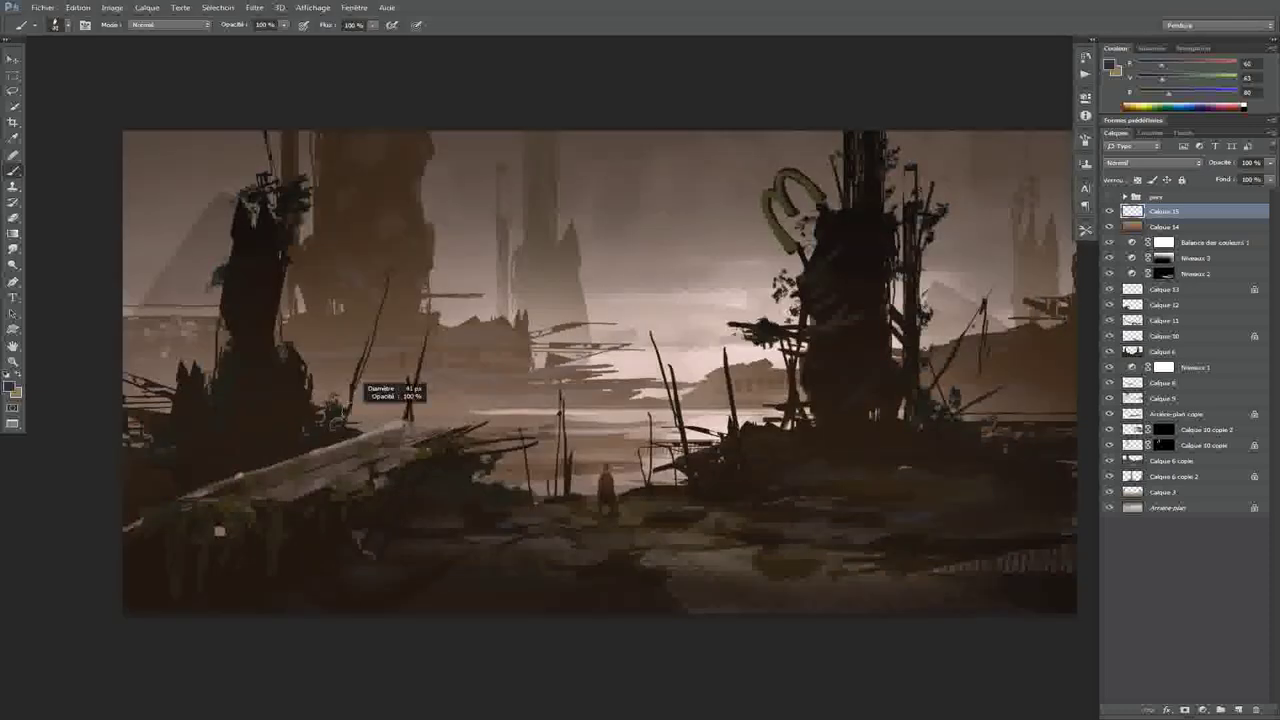
pyautogui.moveTo(338, 398)
pyautogui.mouseDown()
pyautogui.moveTo(372, 410)
pyautogui.moveTo(446, 360)
pyautogui.moveTo(420, 368)
pyautogui.mouseUp()
pyautogui.scroll(3, 360, 411)
pyautogui.moveTo(295, 372); pyautogui.dragTo(400, 420)
pyautogui.scroll(-5, 550, 380)
pyautogui.scroll(5, 550, 420)
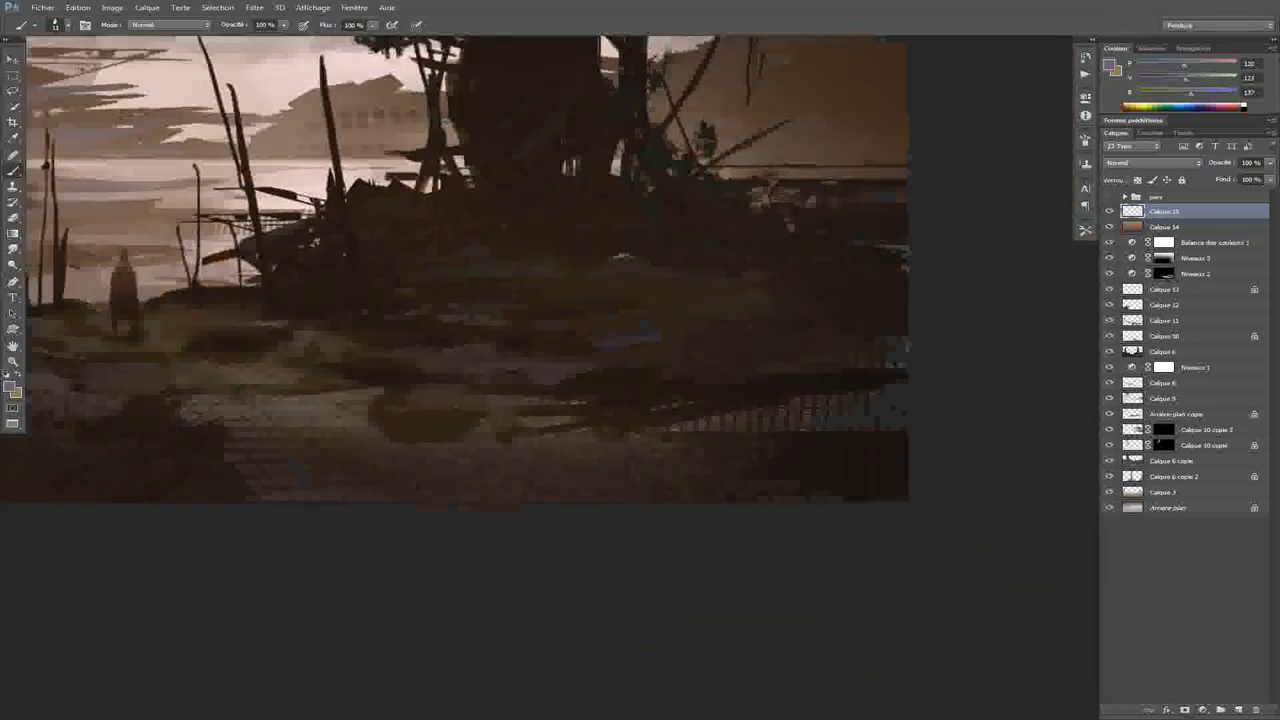
# Lasso several small flat patches scattered across the foreground ground
pyautogui.press('l')
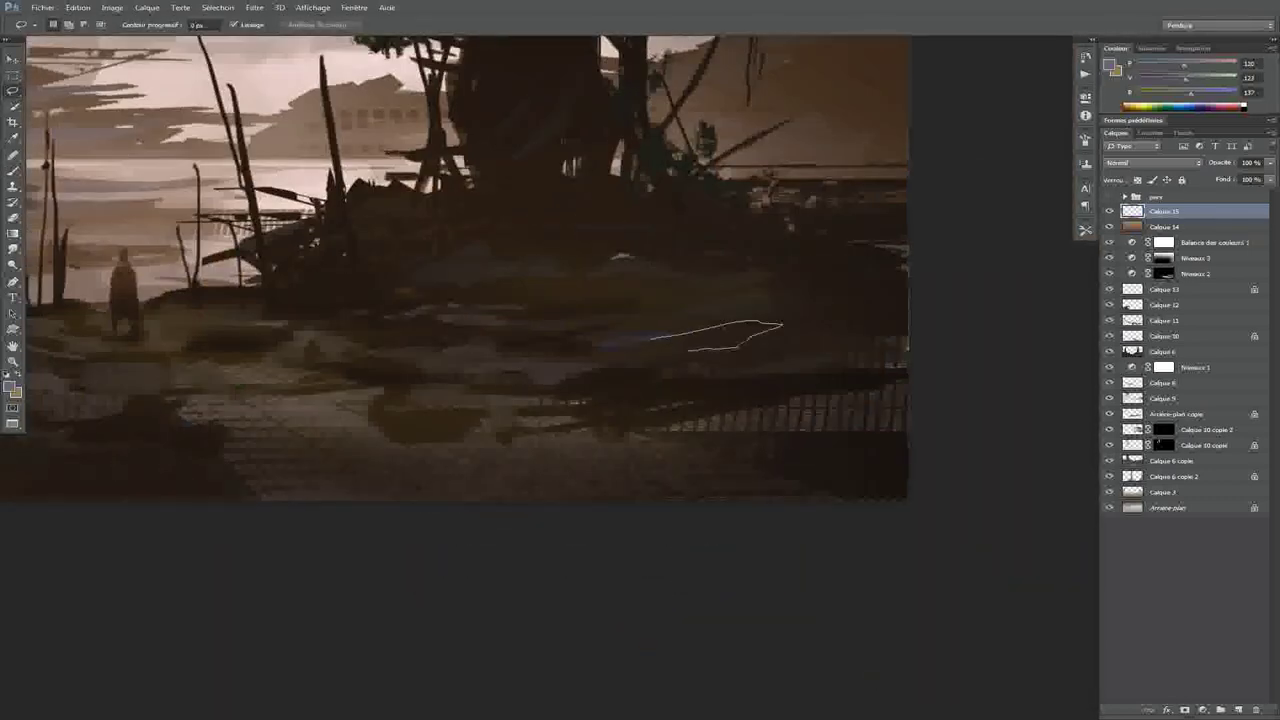
pyautogui.moveTo(650, 338); pyautogui.dragTo(660, 338)
pyautogui.moveTo(516, 420)
pyautogui.mouseDown()
pyautogui.moveTo(565, 428)
pyautogui.moveTo(530, 432)
pyautogui.mouseUp()
pyautogui.scroll(-2, 731, 460)
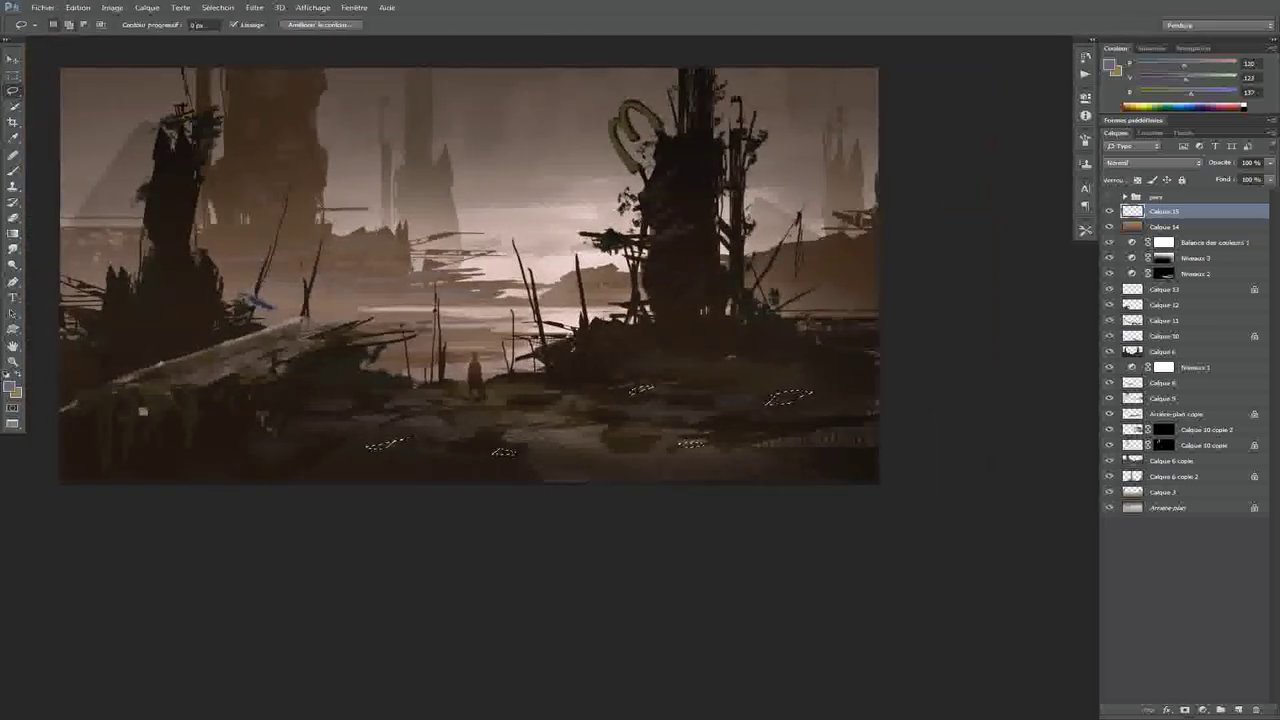
# Switch to a soft airbrush and fill the selected foreground patches with a light tan tone
pyautogui.press('b')
pyautogui.keyDown('alt'); pyautogui.keyDown('shift'); pyautogui.rightClick(633, 415); pyautogui.keyUp('shift'); pyautogui.keyUp('alt')
pyautogui.keyDown('shift'); pyautogui.rightClick(586, 290); pyautogui.keyUp('shift')
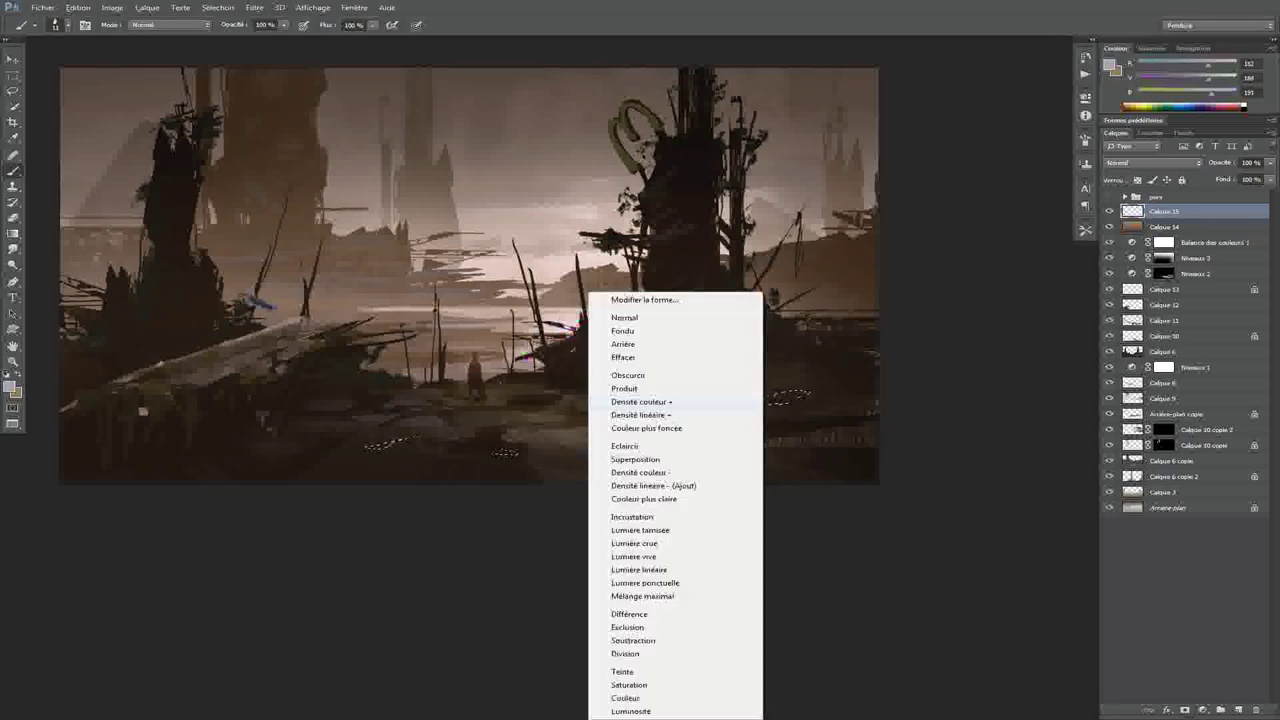
pyautogui.rightClick(586, 290)
pyautogui.click(610, 407)
pyautogui.click(486, 443)
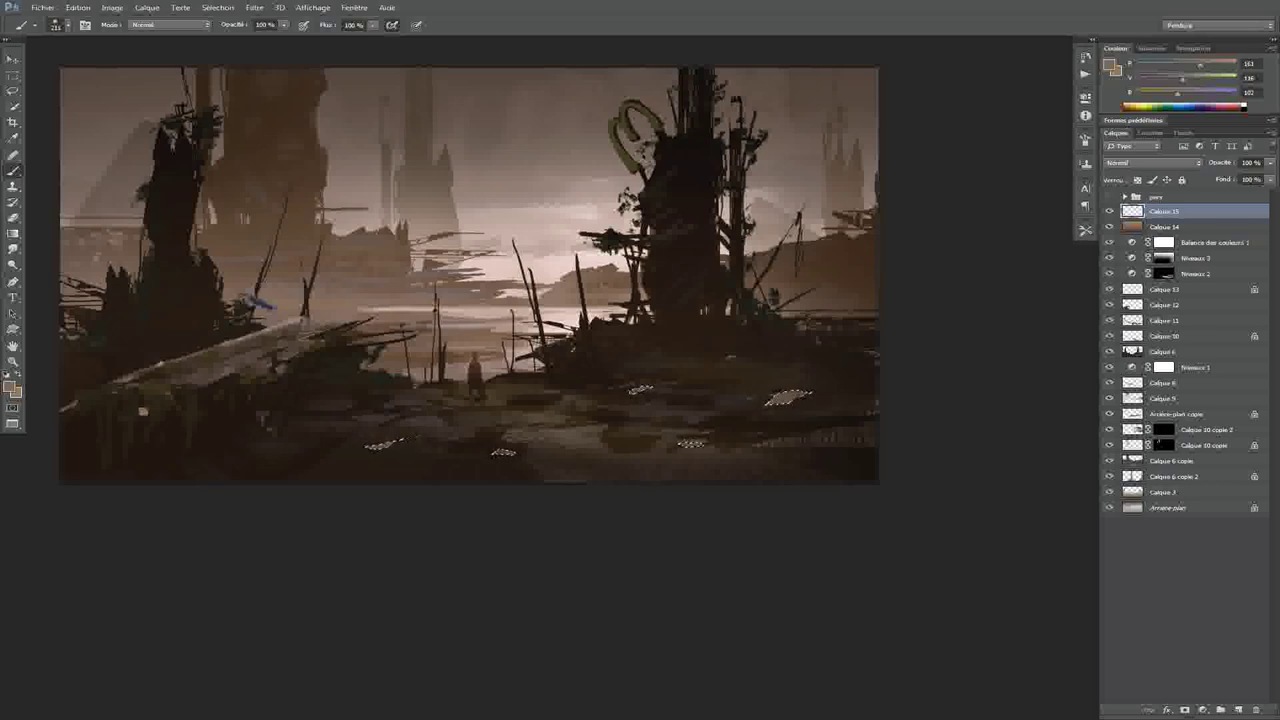
# Shrink the soft brush, pick browns and a dark green, and tint the selected ground patches, greening the rightmost one
pyautogui.keyDown('alt'); pyautogui.keyDown('shift'); pyautogui.rightClick(514, 400); pyautogui.keyUp('shift'); pyautogui.keyUp('alt')
pyautogui.keyDown('alt'); pyautogui.rightClick(543, 423); pyautogui.keyUp('alt')
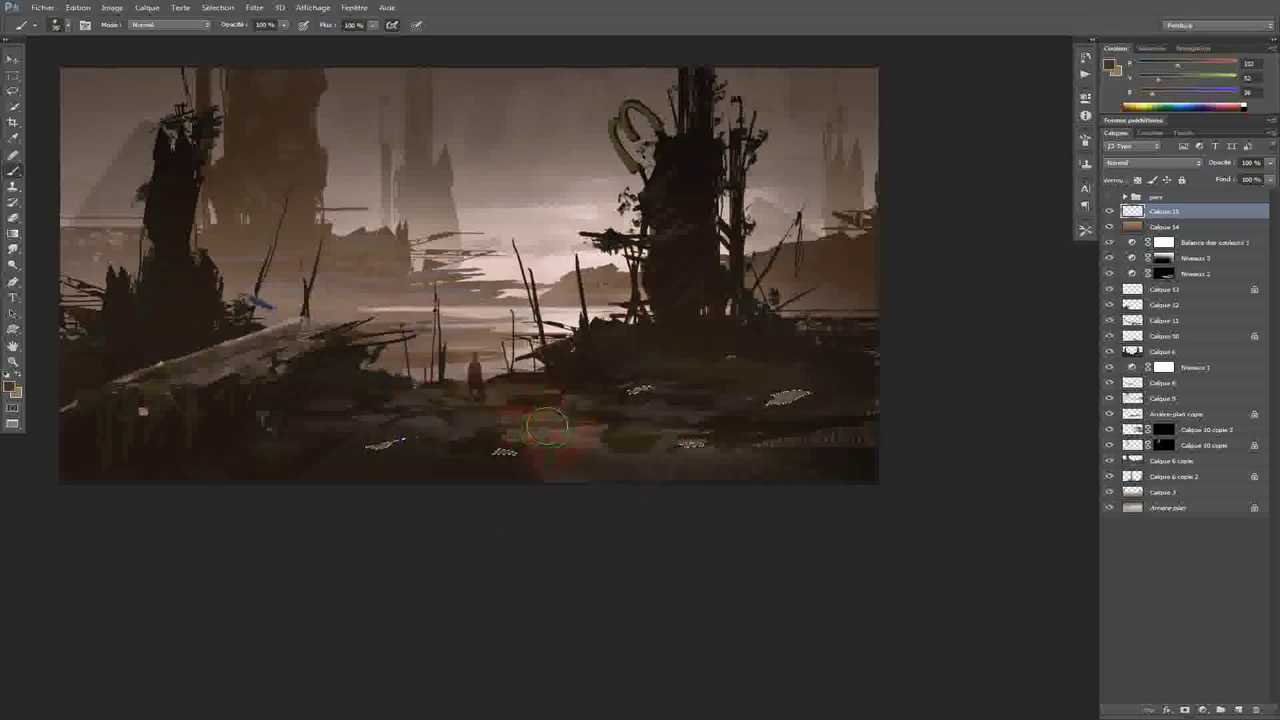
pyautogui.keyDown('alt'); pyautogui.keyDown('shift'); pyautogui.rightClick(518, 420); pyautogui.keyUp('shift'); pyautogui.keyUp('alt')
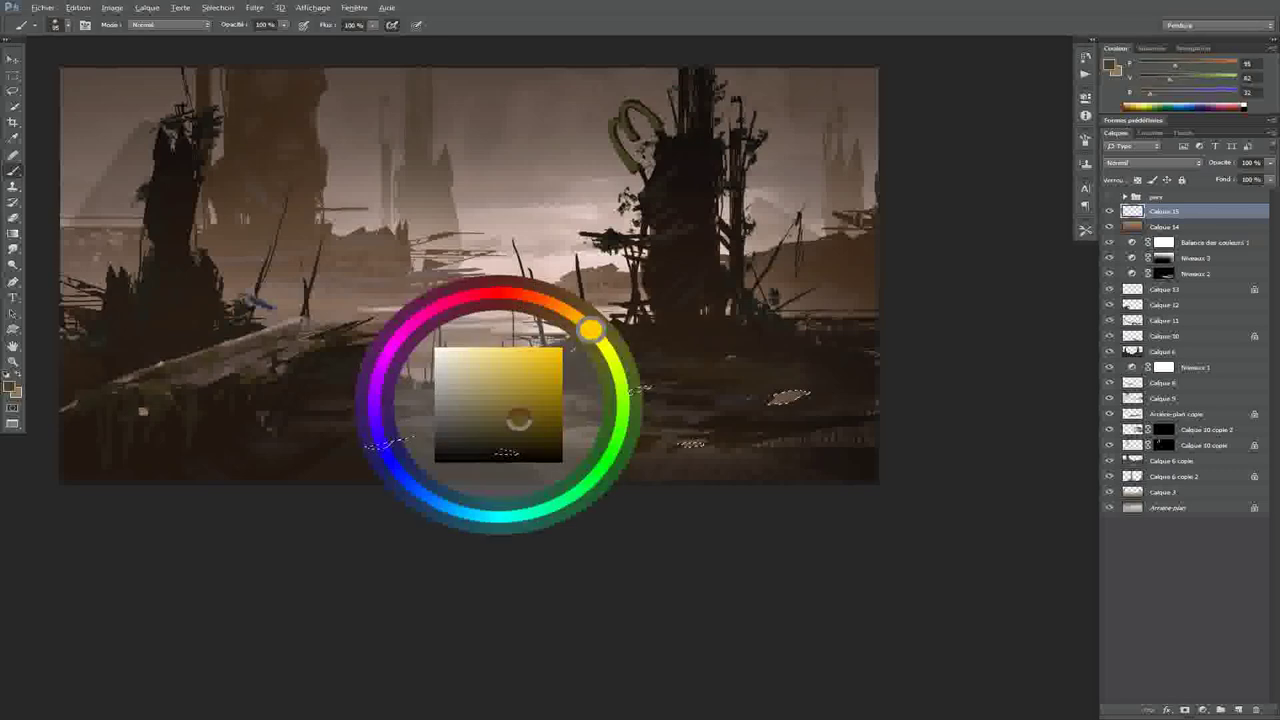
pyautogui.keyDown('alt'); pyautogui.keyDown('shift'); pyautogui.rightClick(645, 407); pyautogui.keyUp('shift'); pyautogui.keyUp('alt')
pyautogui.moveTo(508, 459); pyautogui.dragTo(723, 409)
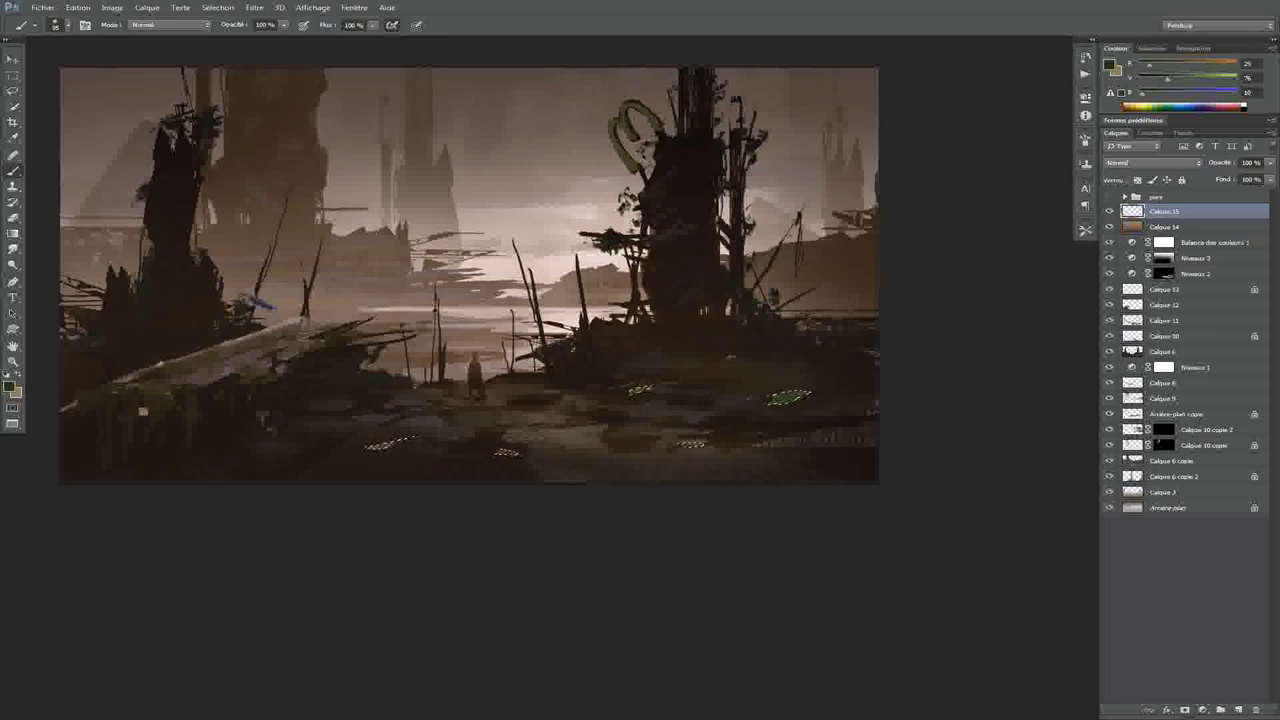
# Deselect the patches, choose a hair-textured brush and paint grassy texture on the lower foreground with sampled dark tones, enlarging the brush
pyautogui.rightClick(680, 285)
pyautogui.doubleClick(1070, 570)
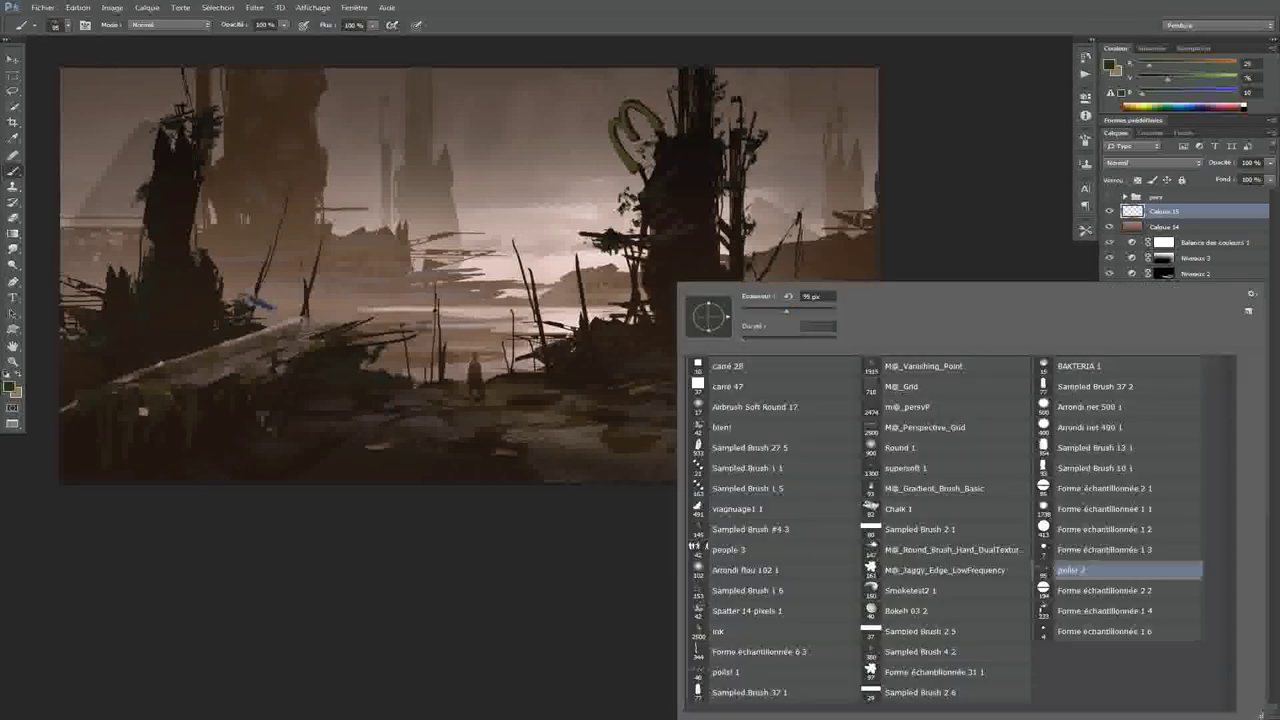
pyautogui.keyDown('alt'); pyautogui.click(486, 458); pyautogui.keyUp('alt')
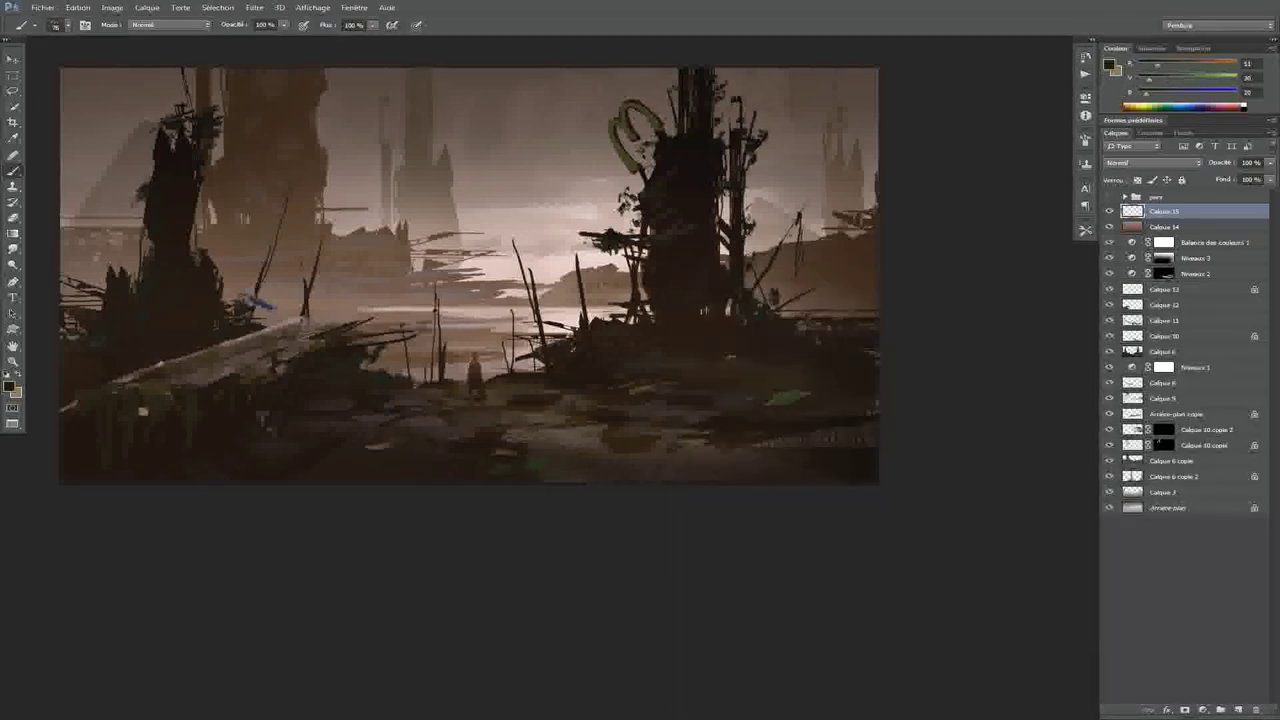
pyautogui.keyDown('alt'); pyautogui.click(545, 463); pyautogui.keyUp('alt')
pyautogui.press(']')
pyautogui.press(']')
pyautogui.press(']')
# Lasso a slanted shape at the painting's right edge and paint it dark with a sampled colour and a textured brush
pyautogui.press('l')
pyautogui.moveTo(876, 337)
pyautogui.mouseDown()
pyautogui.moveTo(832, 385)
pyautogui.moveTo(876, 414)
pyautogui.mouseUp()
pyautogui.press('b')
pyautogui.rightClick(860, 405)
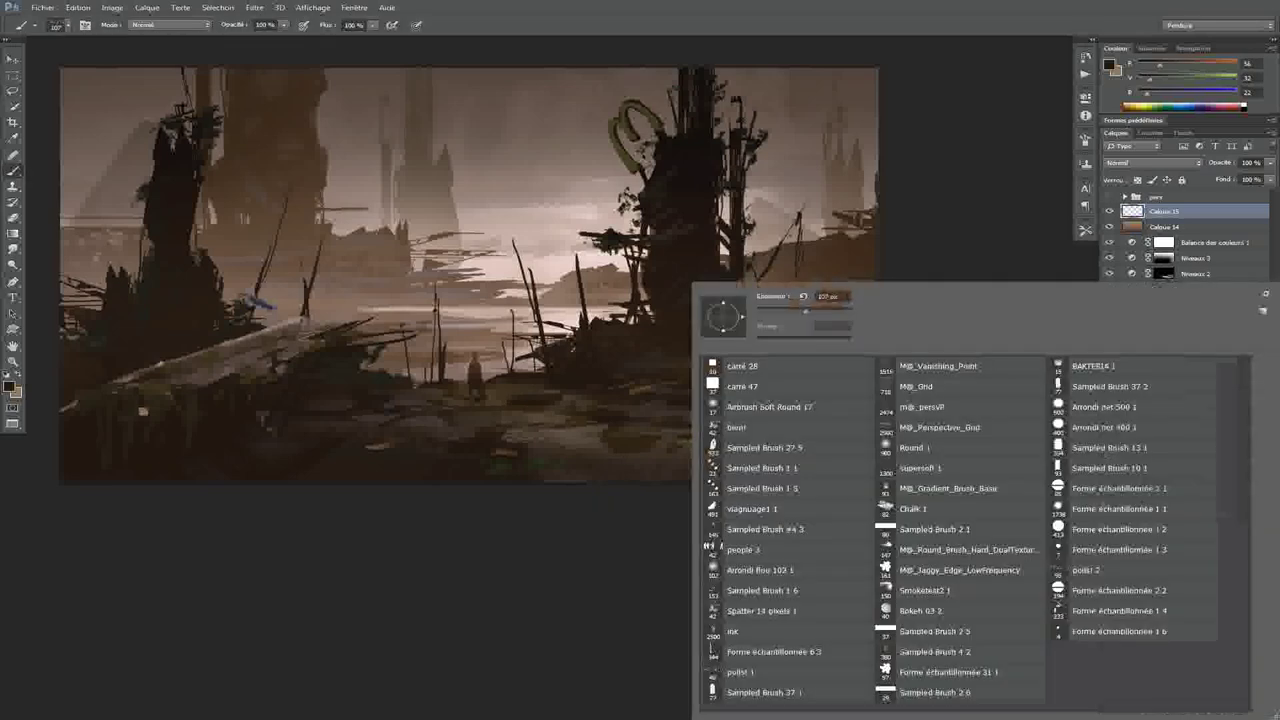
pyautogui.doubleClick(760, 326)
pyautogui.keyDown('alt'); pyautogui.click(769, 287); pyautogui.keyUp('alt')
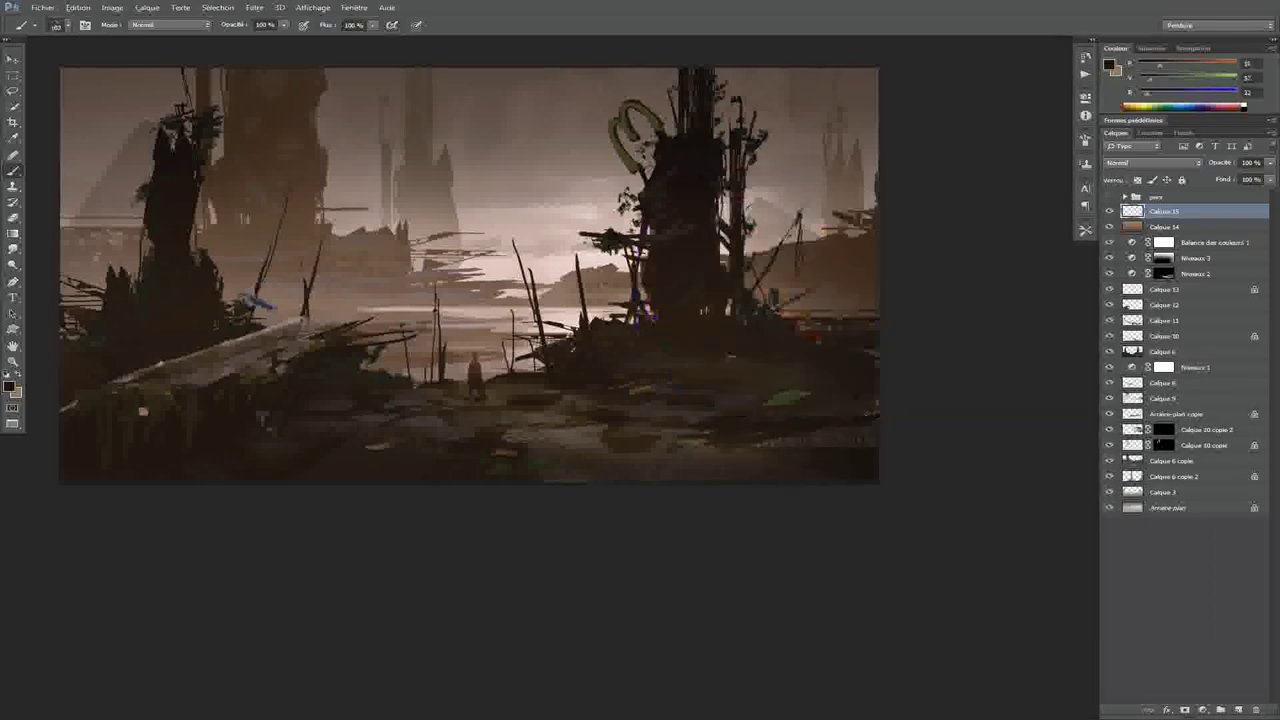
pyautogui.moveTo(850, 340); pyautogui.dragTo(865, 410)
# Sample a nearby tone, switch to the carré 47 brush to detail the dark shape at the right edge, and clear the selection
pyautogui.keyDown('alt'); pyautogui.click(830, 400); pyautogui.keyUp('alt')
pyautogui.rightClick(850, 380)
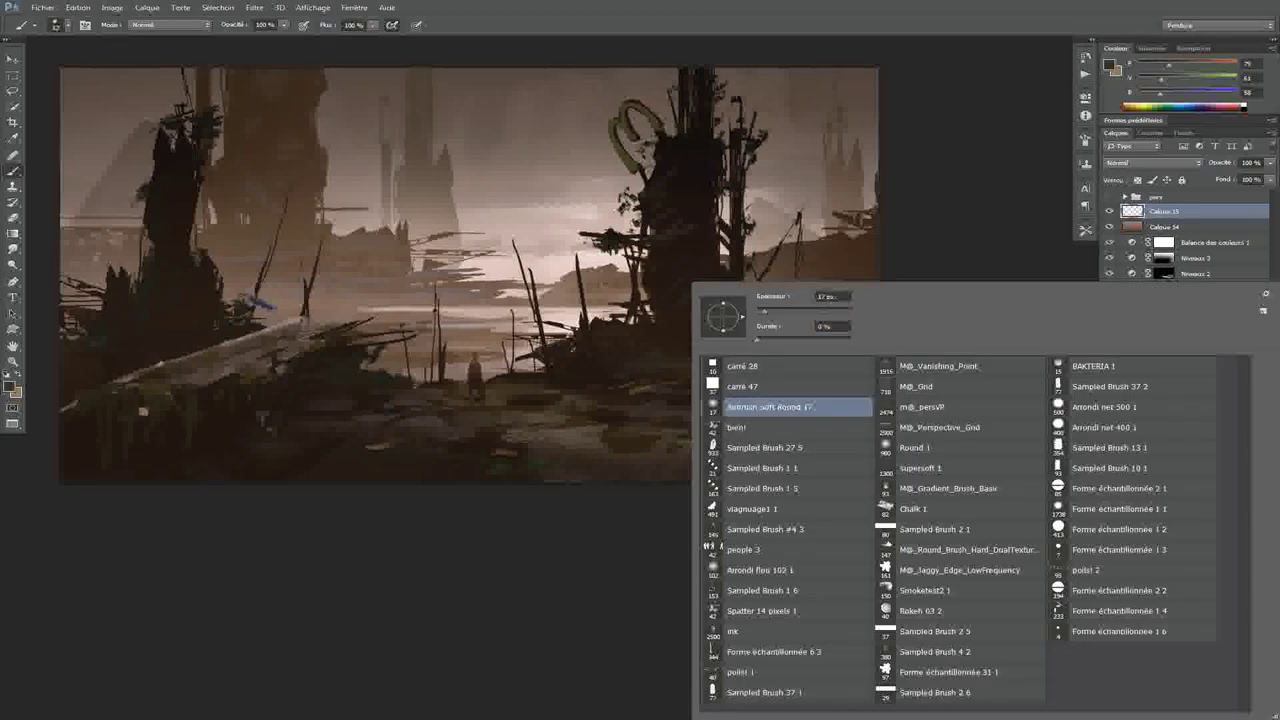
pyautogui.doubleClick(780, 386)
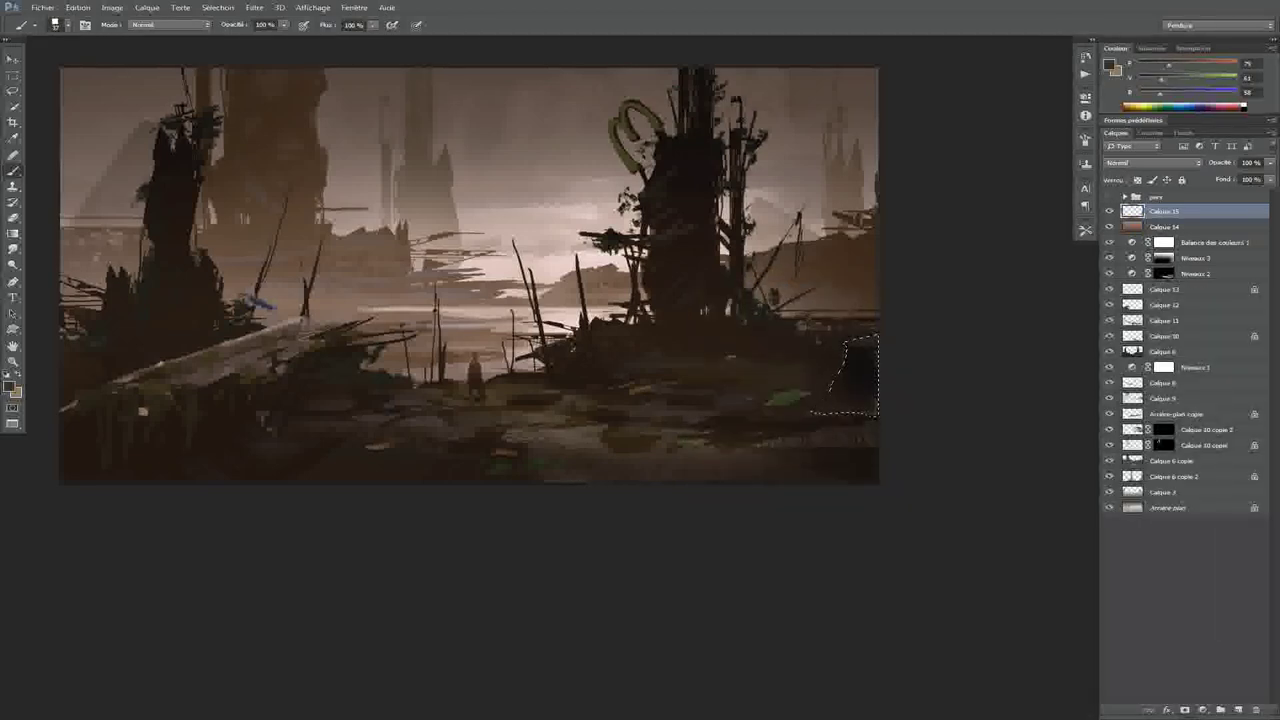
pyautogui.hotkey('ctrl', '-')
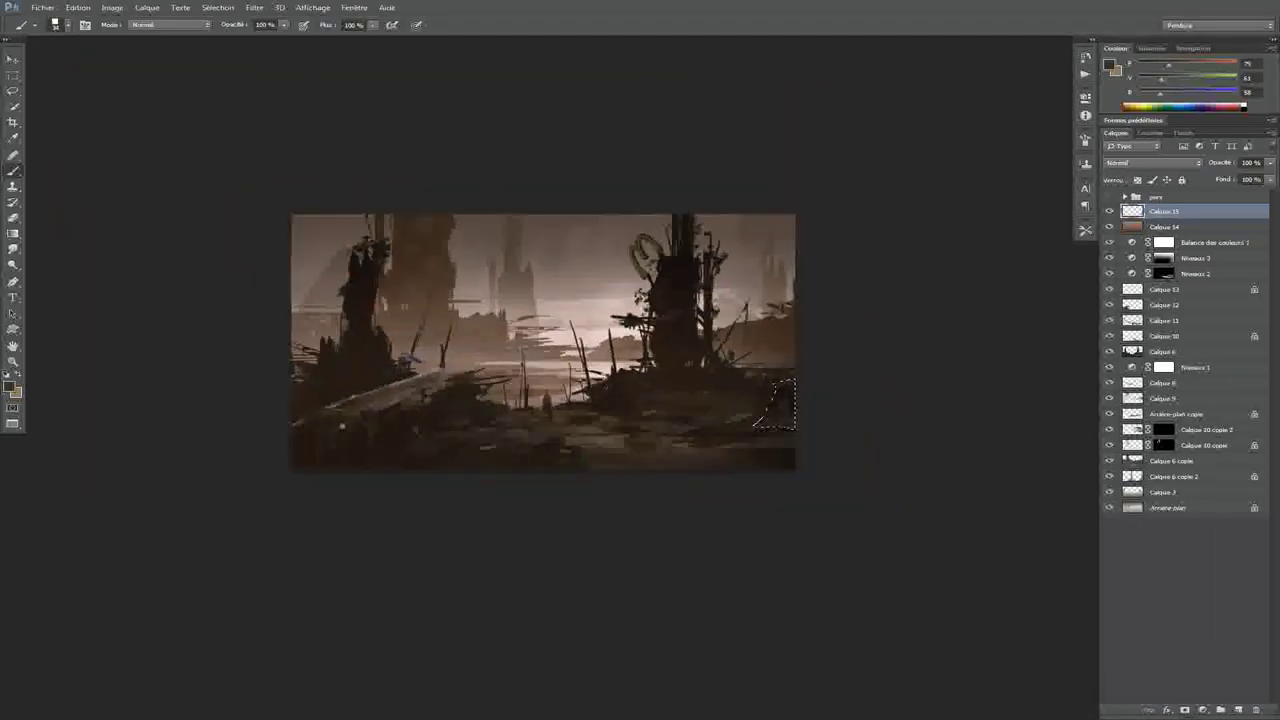
pyautogui.scroll(1, 500, 420)
pyautogui.scroll(1, 500, 420)
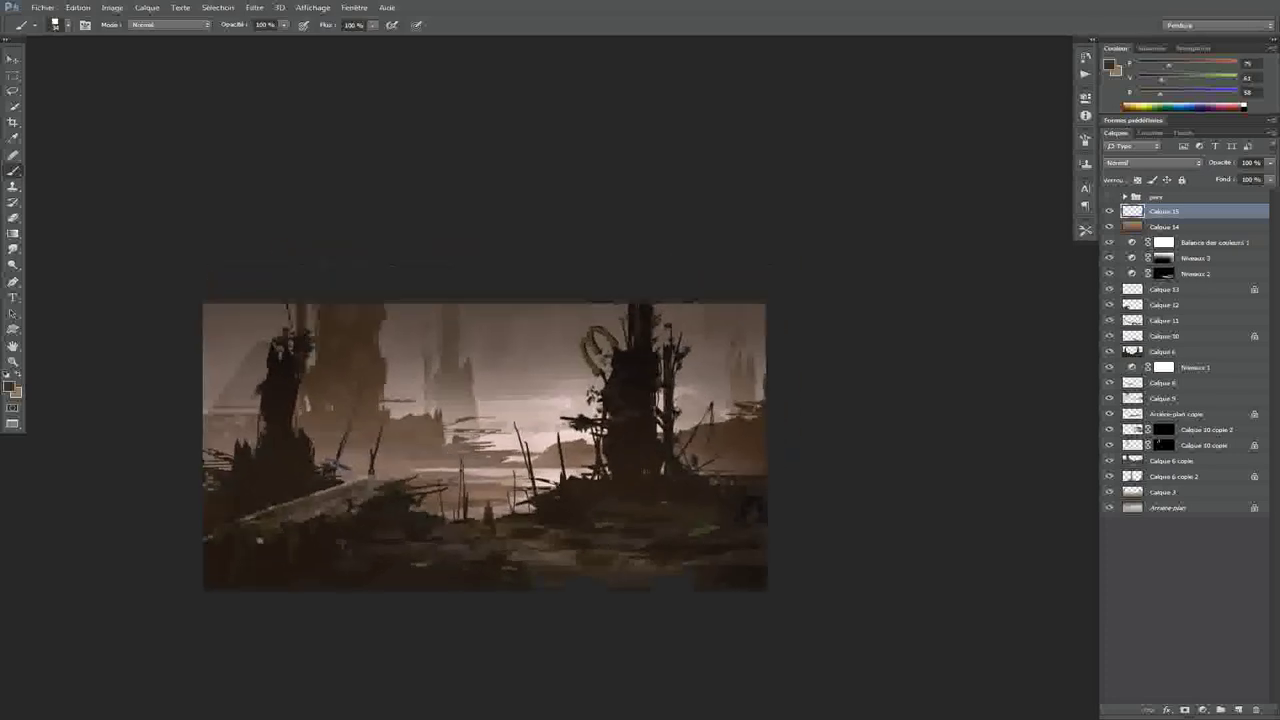
pyautogui.scroll(1, 460, 440)
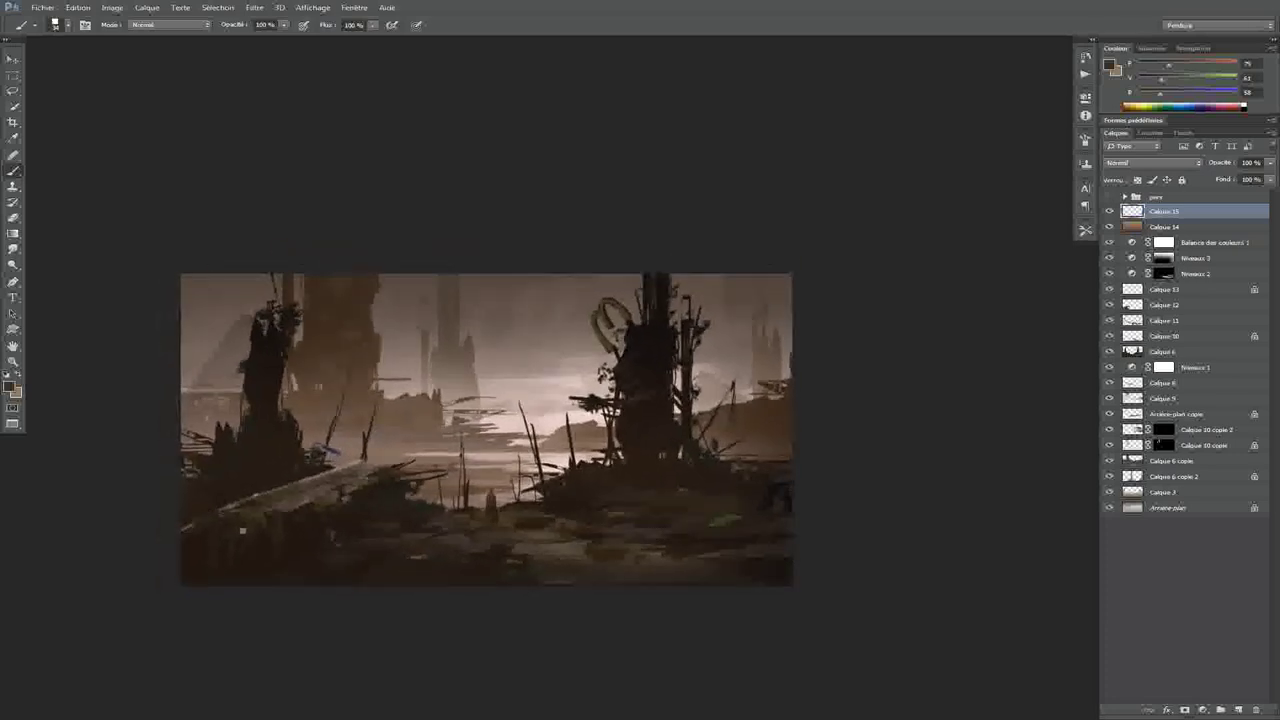